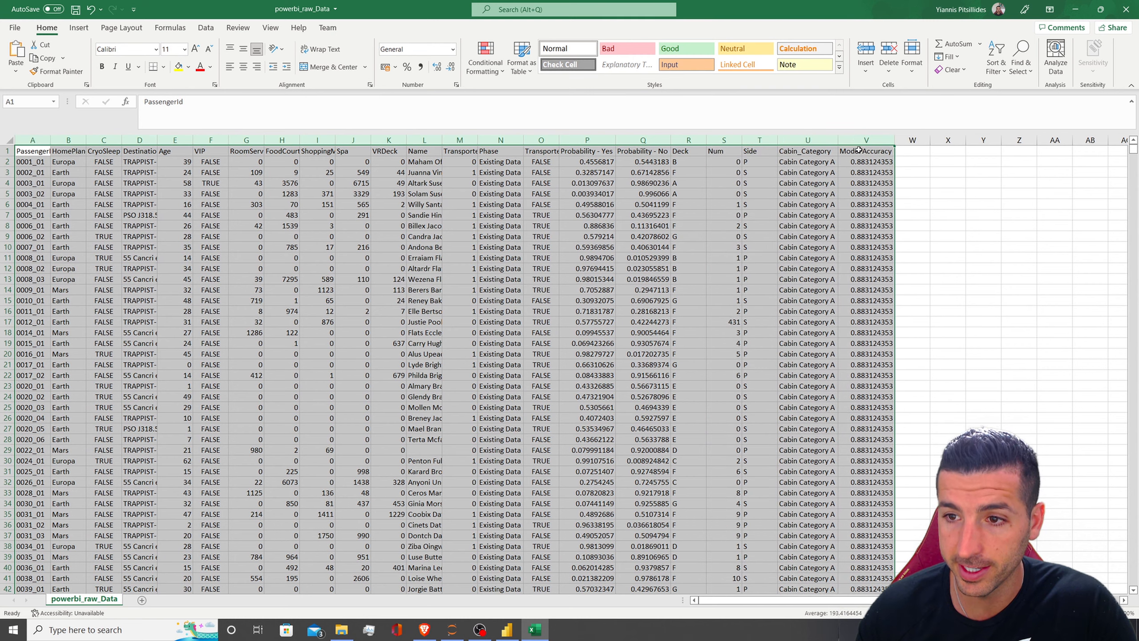
Step: Switch to the Power BI report and look through the Spaceship Titanic dashboard, filtering Home Planet to Earth and viewing the flow graphs
{"action": "left_click", "coordinate": [1075, 10]}
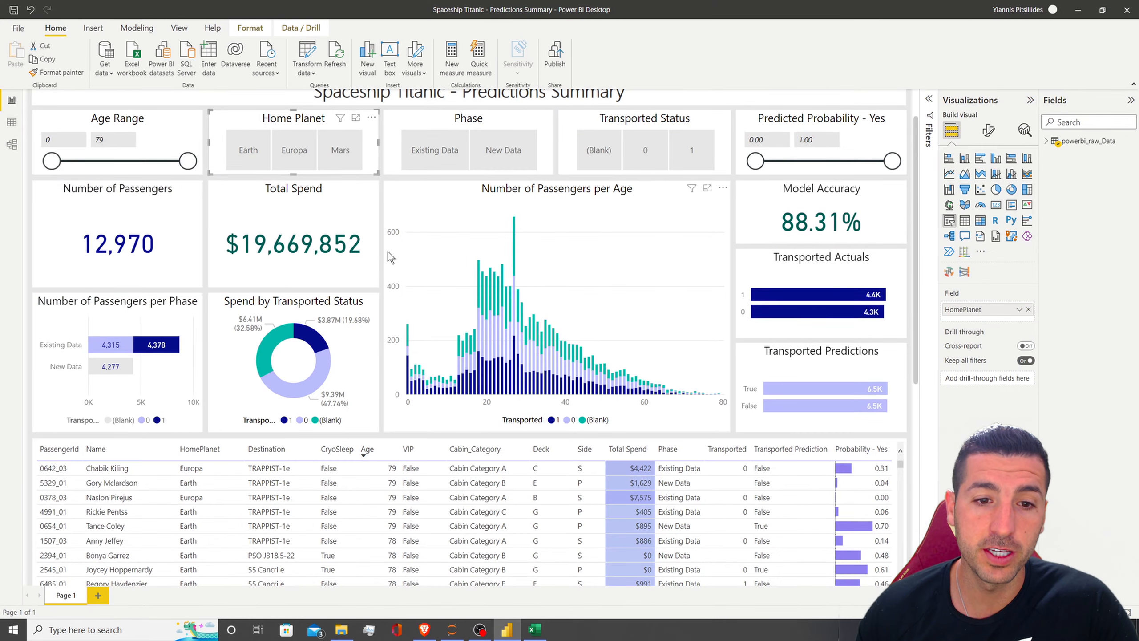
{"action": "scroll", "coordinate": [388, 257], "scroll_direction": "down", "scroll_amount": 8}
{"action": "scroll", "coordinate": [384, 254], "scroll_direction": "up", "scroll_amount": 9}
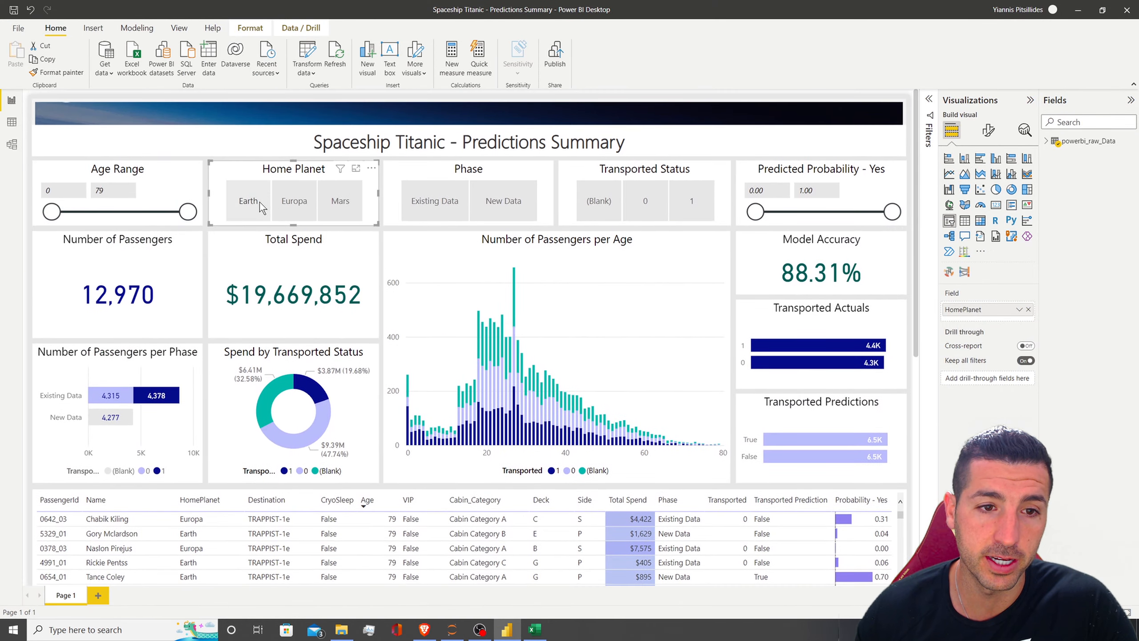
{"action": "left_click", "coordinate": [248, 200]}
{"action": "scroll", "coordinate": [300, 225], "scroll_direction": "down", "scroll_amount": 9}
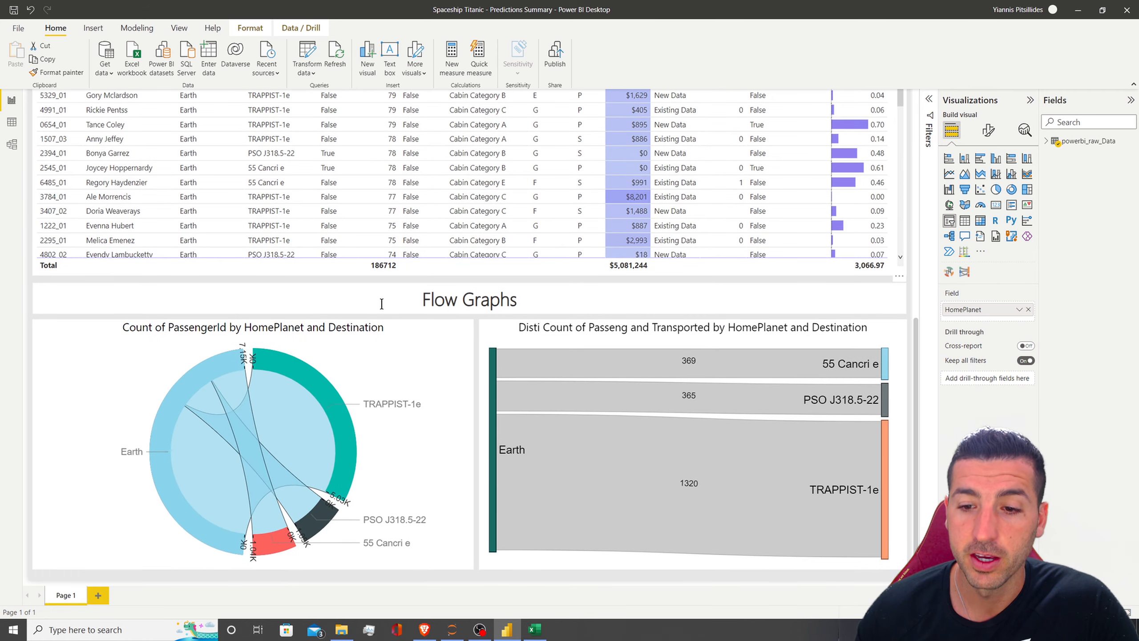
Step: Filter the dashboard's Home Planet to Europa instead of Earth
{"action": "scroll", "coordinate": [306, 228], "scroll_direction": "up", "scroll_amount": 8}
{"action": "left_click", "coordinate": [293, 199]}
{"action": "left_click", "coordinate": [292, 199]}
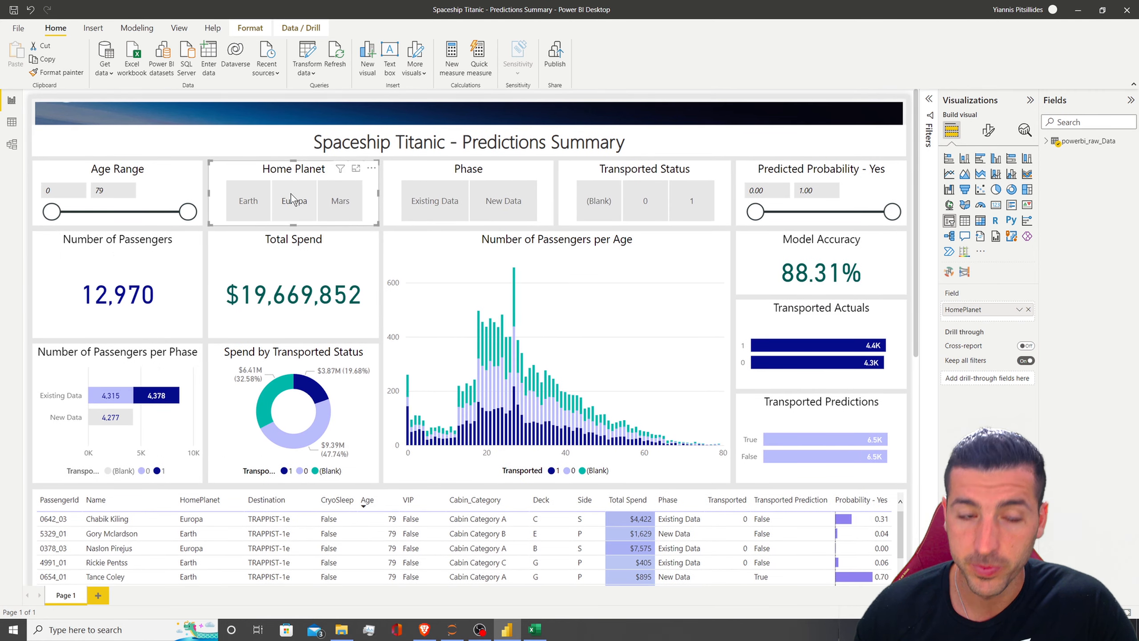
{"action": "left_click", "coordinate": [294, 201]}
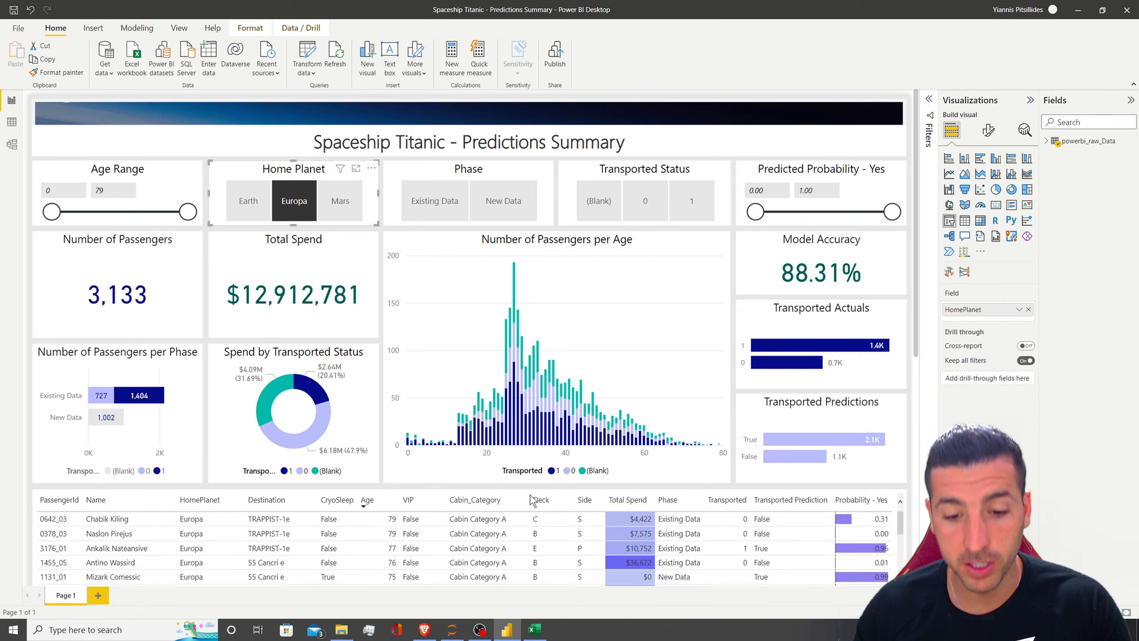
Step: Switch to the powerbi_raw_Data workbook in Excel and highlight the data columns from PassengerId through Cabin_Category
{"action": "left_click", "coordinate": [528, 629]}
{"action": "left_click_drag", "start_coordinate": [37, 142], "coordinate": [818, 199]}
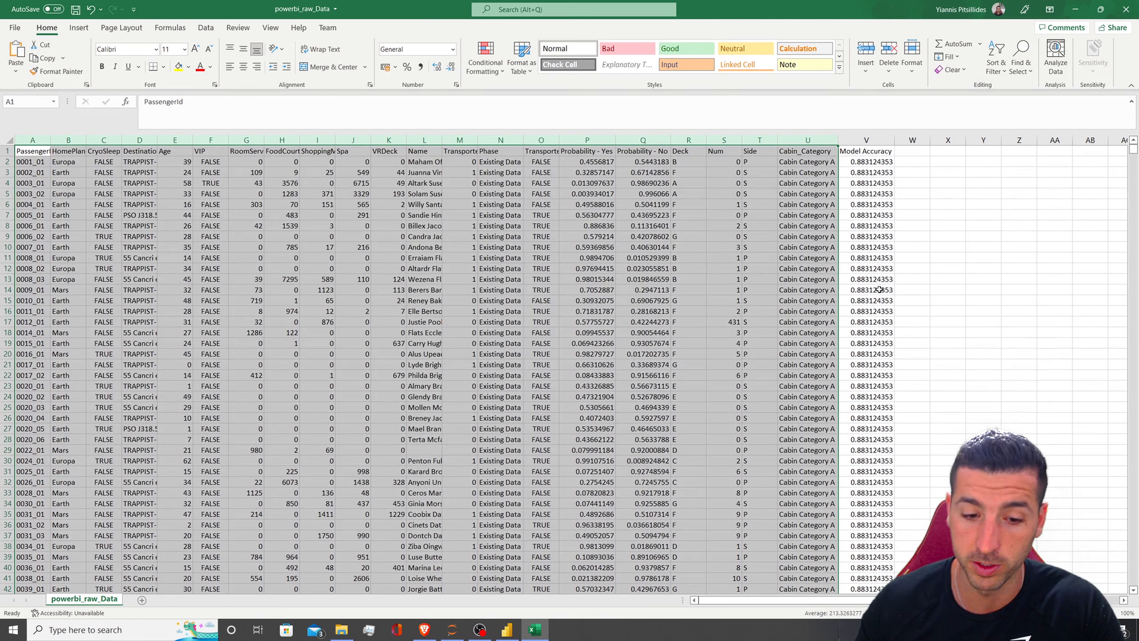
Step: Switch to the Jupyter notebook in the browser and highlight "Supervised Machine Learning Models" and "Spaceship Titanic" in its heading
{"action": "left_click", "coordinate": [424, 629]}
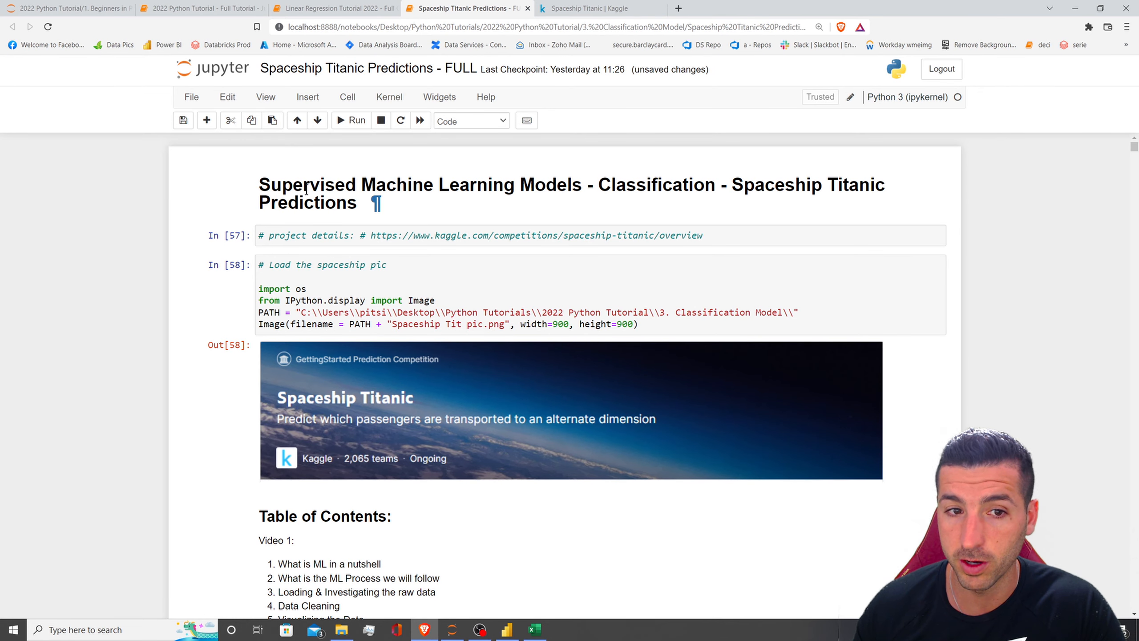
{"action": "left_click_drag", "start_coordinate": [271, 184], "coordinate": [551, 184]}
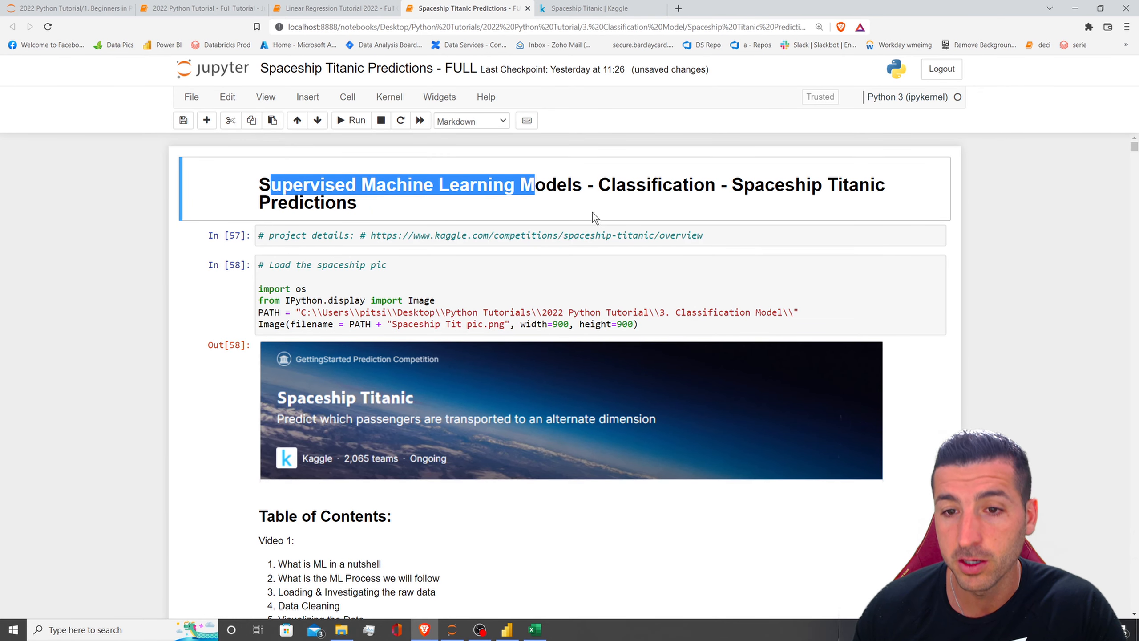
{"action": "left_click_drag", "start_coordinate": [727, 188], "coordinate": [884, 187]}
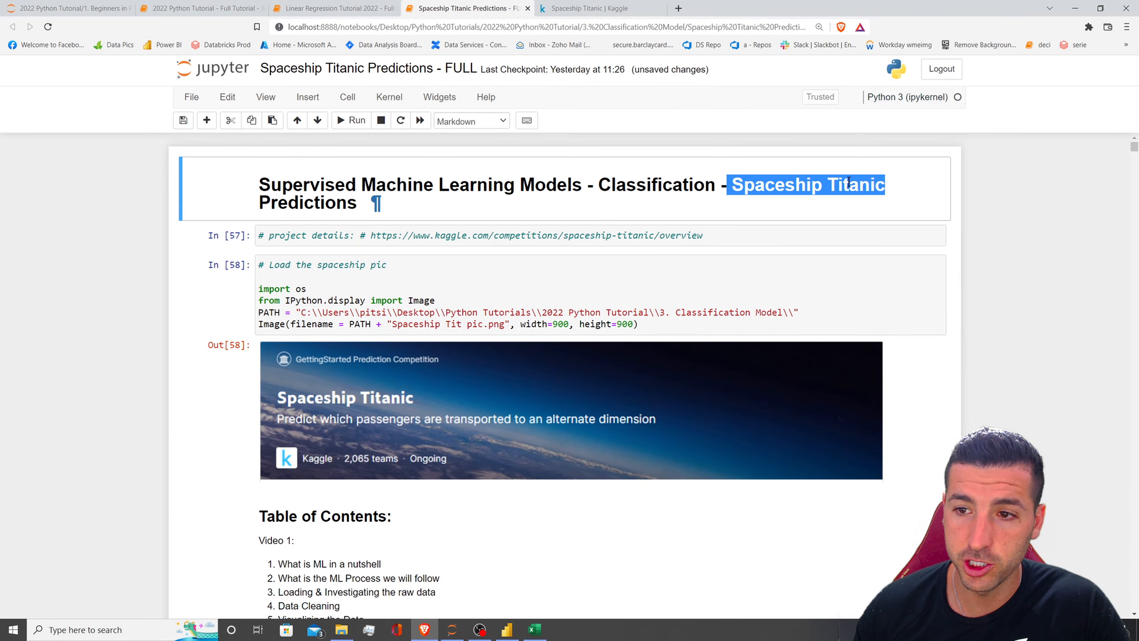
Step: View the Spaceship Titanic competition leaderboard on Kaggle
{"action": "left_click", "coordinate": [589, 8]}
{"action": "scroll", "coordinate": [637, 290], "scroll_direction": "down", "scroll_amount": 5}
{"action": "scroll", "coordinate": [637, 290], "scroll_direction": "up", "scroll_amount": 6}
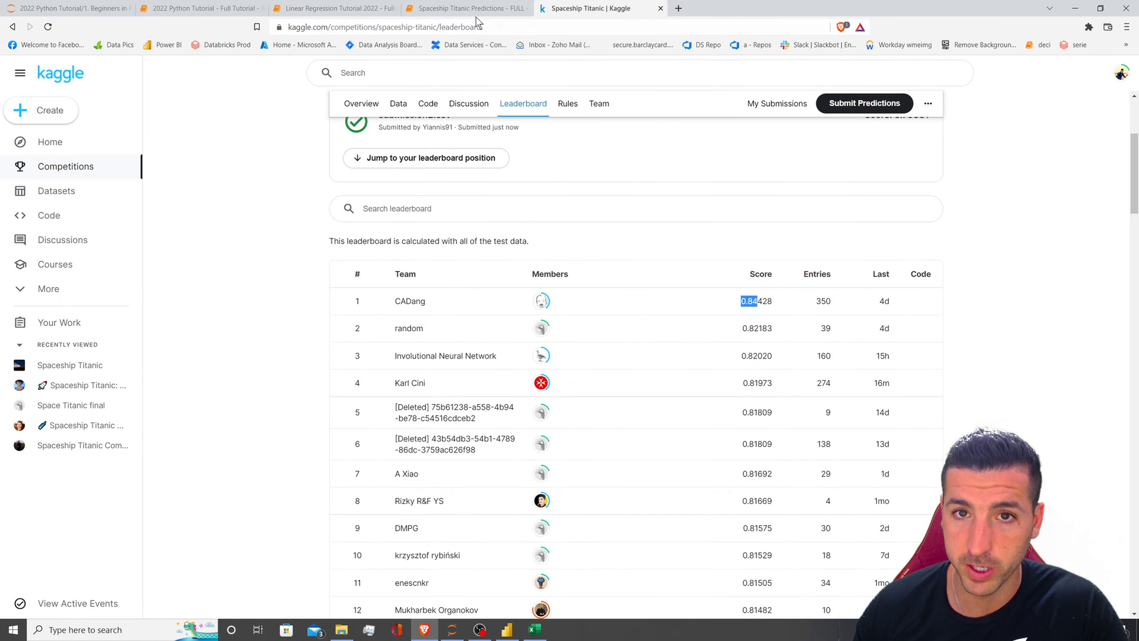
Step: Examine the notebook code that exports the powerbi_raw_Data CSV, and view the exported data in Excel
{"action": "left_click", "coordinate": [475, 10]}
{"action": "left_click", "coordinate": [1101, 223]}
{"action": "left_click_drag", "start_coordinate": [1134, 145], "coordinate": [1097, 602]}
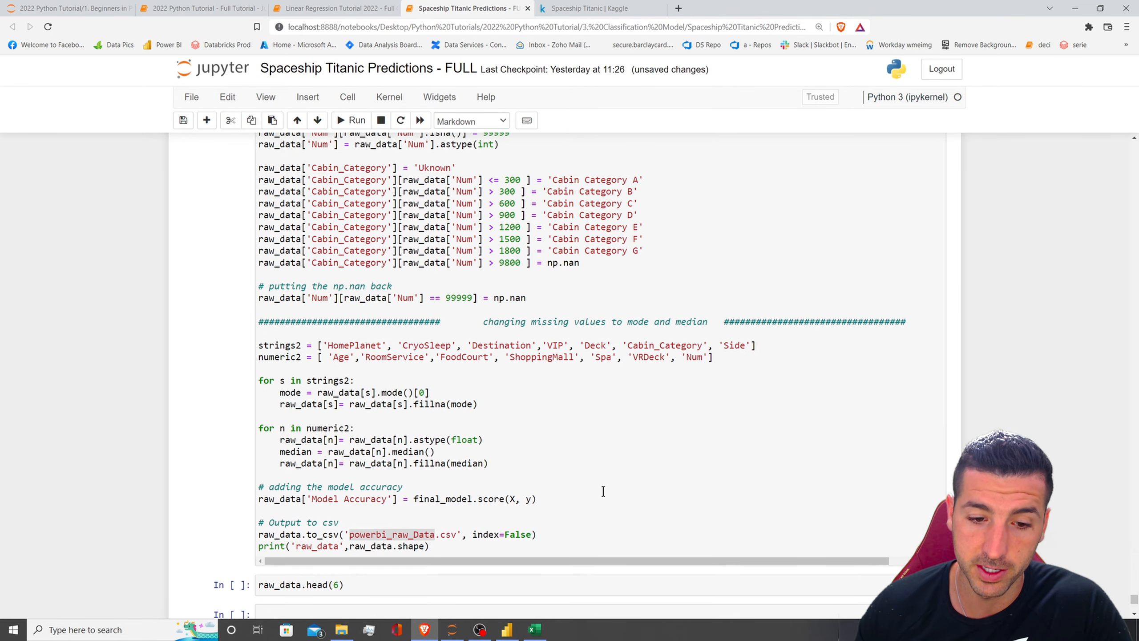
{"action": "left_click", "coordinate": [533, 629]}
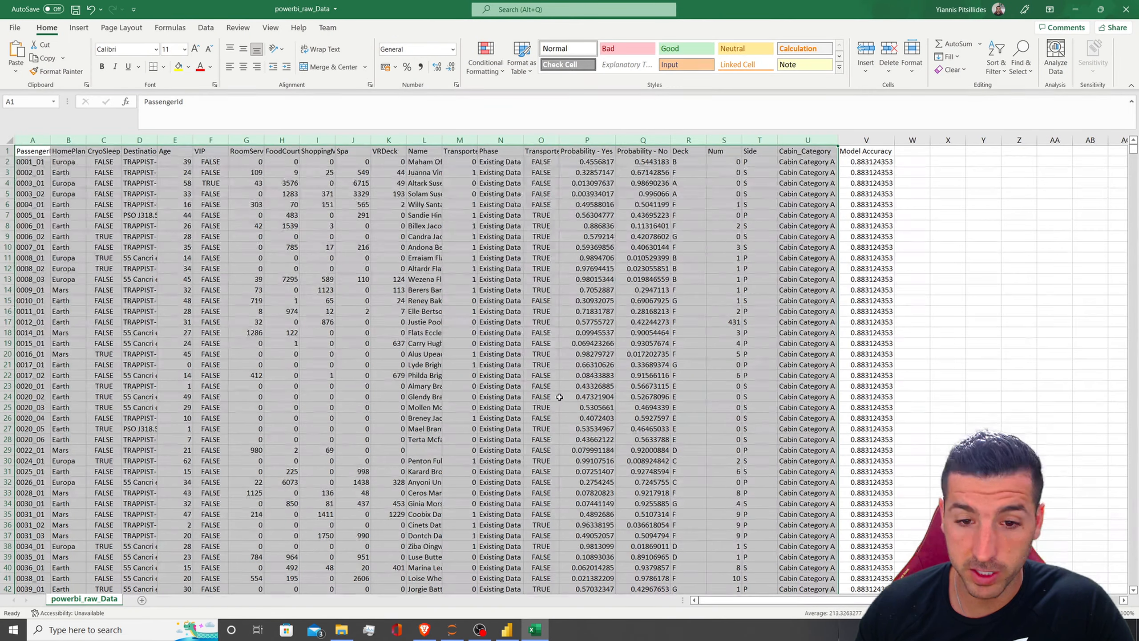
{"action": "left_click", "coordinate": [540, 396]}
Step: Return to the Power BI dashboard and clear the Europa filter from Home Planet
{"action": "left_click", "coordinate": [514, 630]}
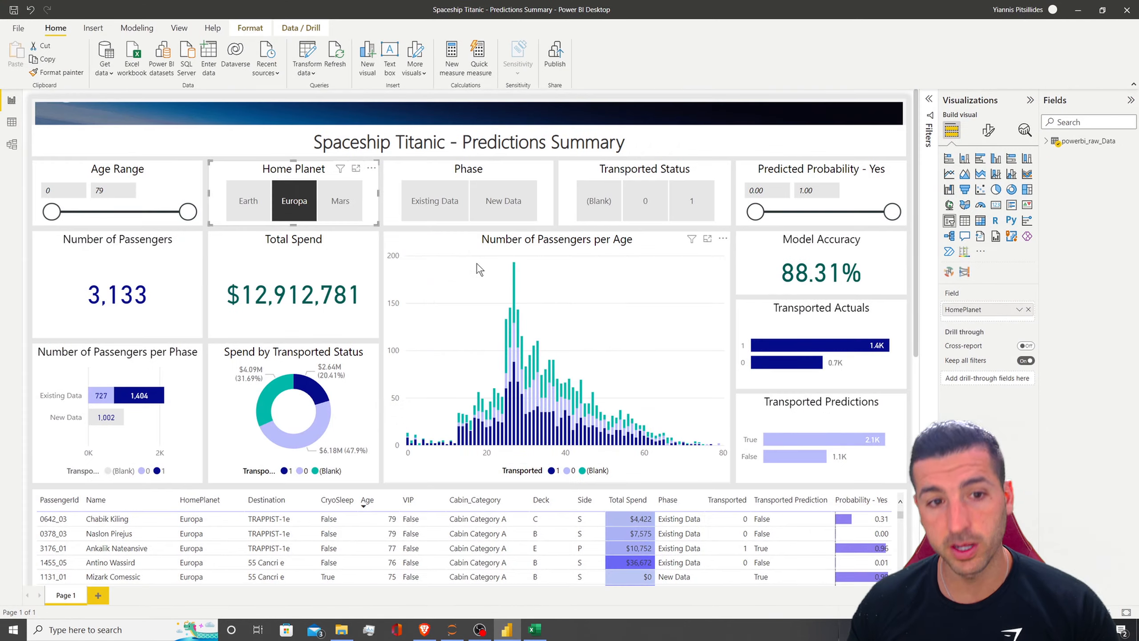
{"action": "left_click", "coordinate": [287, 201]}
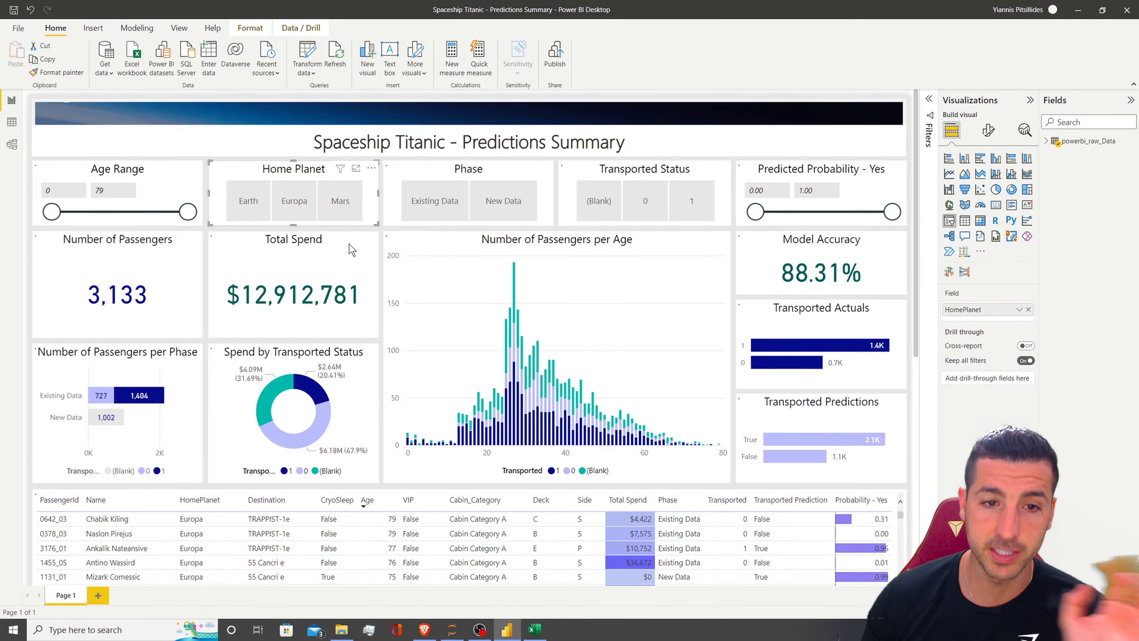
{"action": "left_click", "coordinate": [381, 230]}
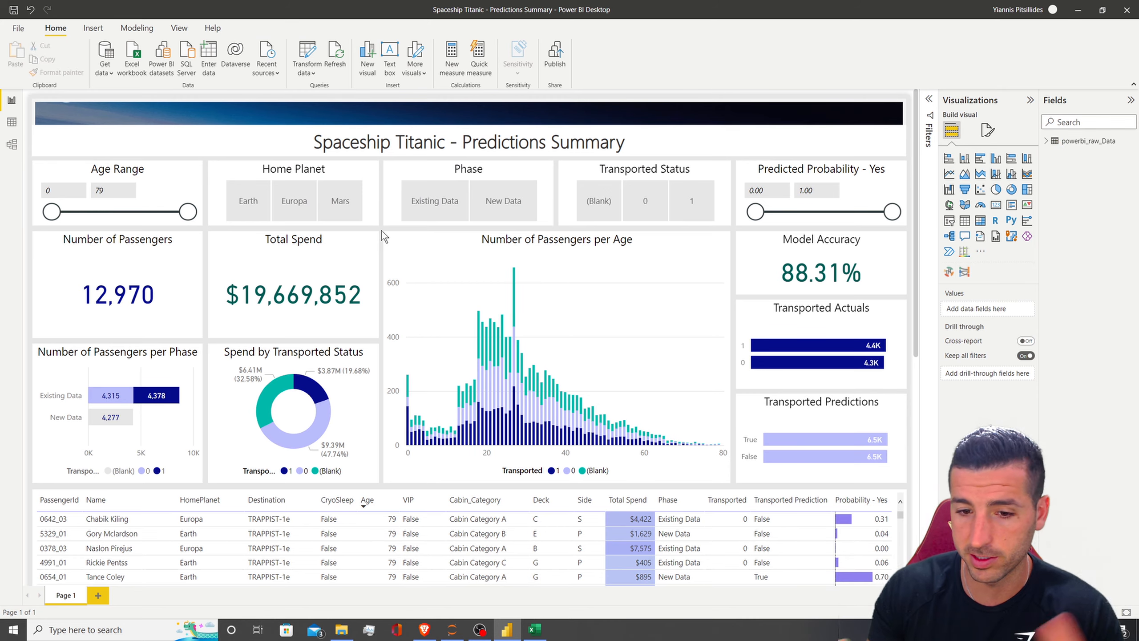
Step: View the raw data in Excel again, and look through the whole unfiltered Power BI dashboard down to its flow graphs
{"action": "left_click", "coordinate": [533, 630]}
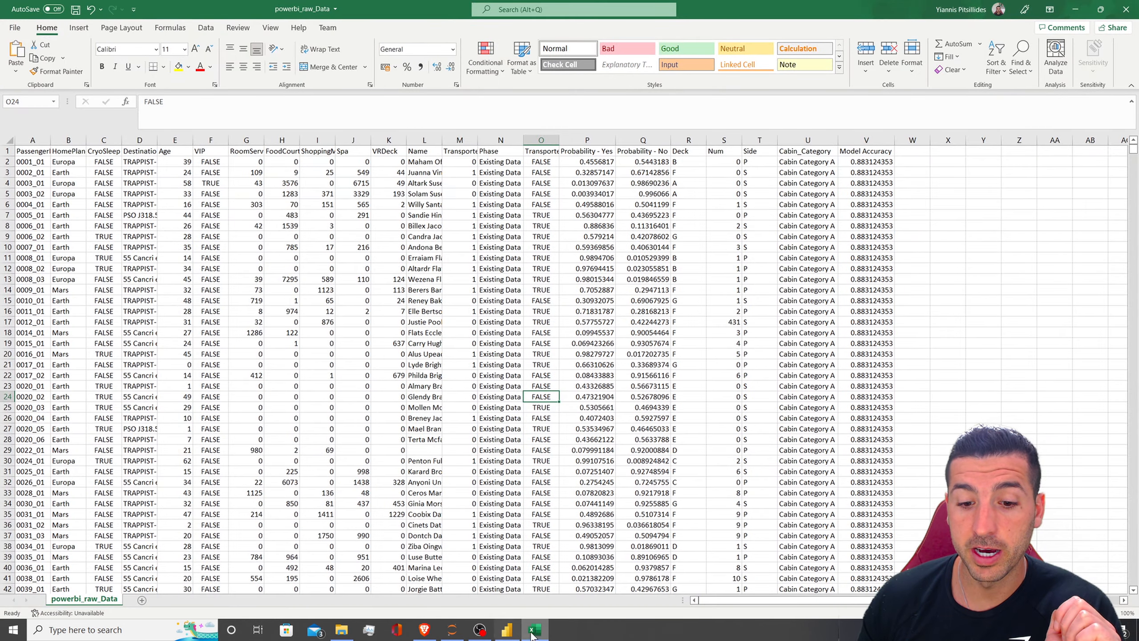
{"action": "left_click", "coordinate": [507, 624]}
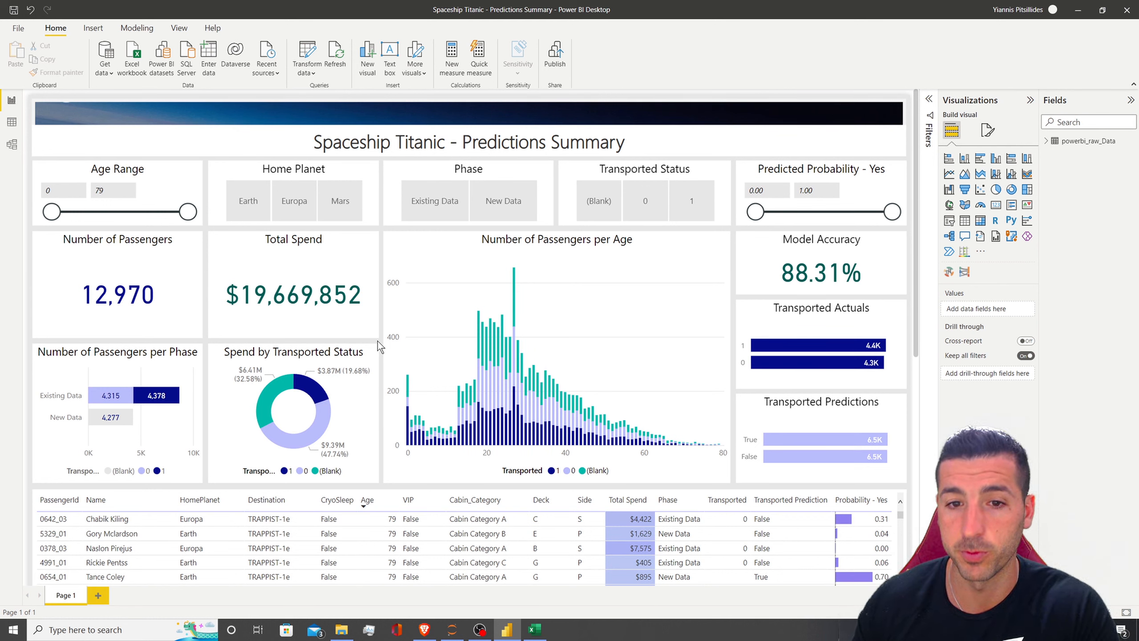
{"action": "scroll", "coordinate": [379, 340], "scroll_direction": "down", "scroll_amount": 10}
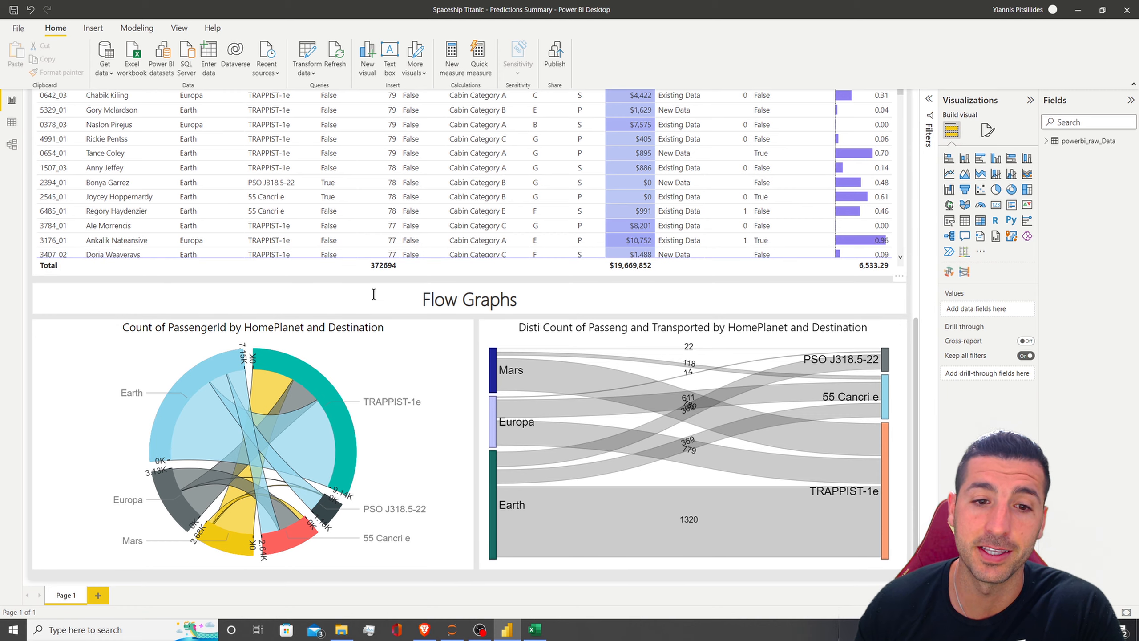
{"action": "scroll", "coordinate": [383, 255], "scroll_direction": "up", "scroll_amount": 10}
{"action": "scroll", "coordinate": [383, 255], "scroll_direction": "up", "scroll_amount": 1}
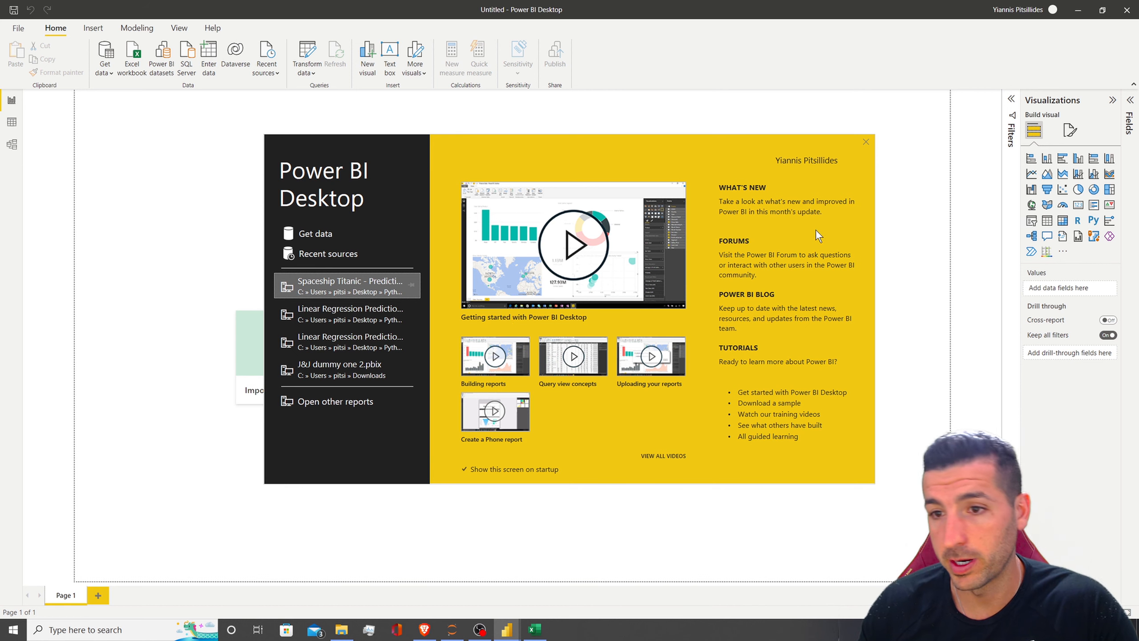
Step: Dismiss the start screen of the blank report and start an Excel workbook import from the 3. Classification Model folder
{"action": "left_click", "coordinate": [864, 143]}
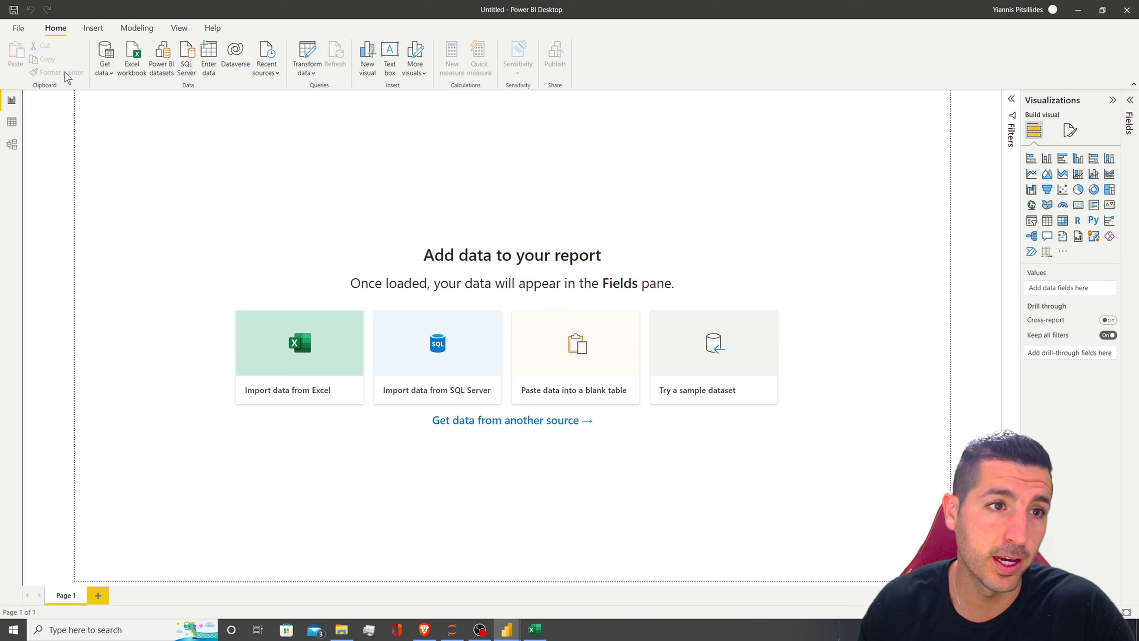
{"action": "left_click", "coordinate": [106, 69]}
{"action": "left_click", "coordinate": [132, 109]}
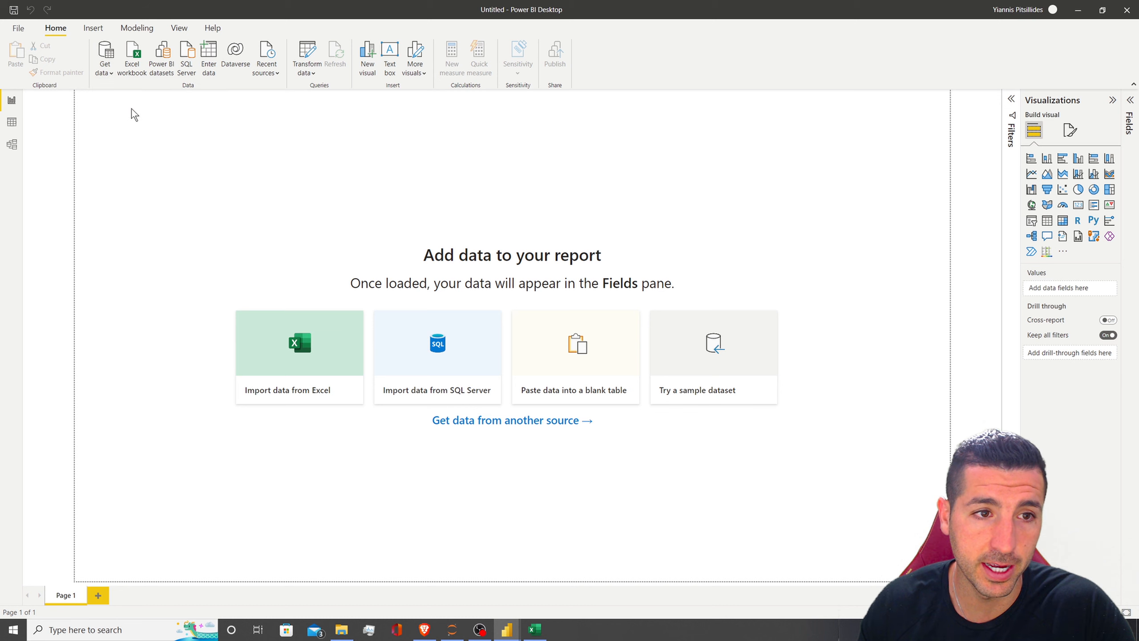
{"action": "scroll", "coordinate": [60, 104], "scroll_direction": "up", "scroll_amount": 2}
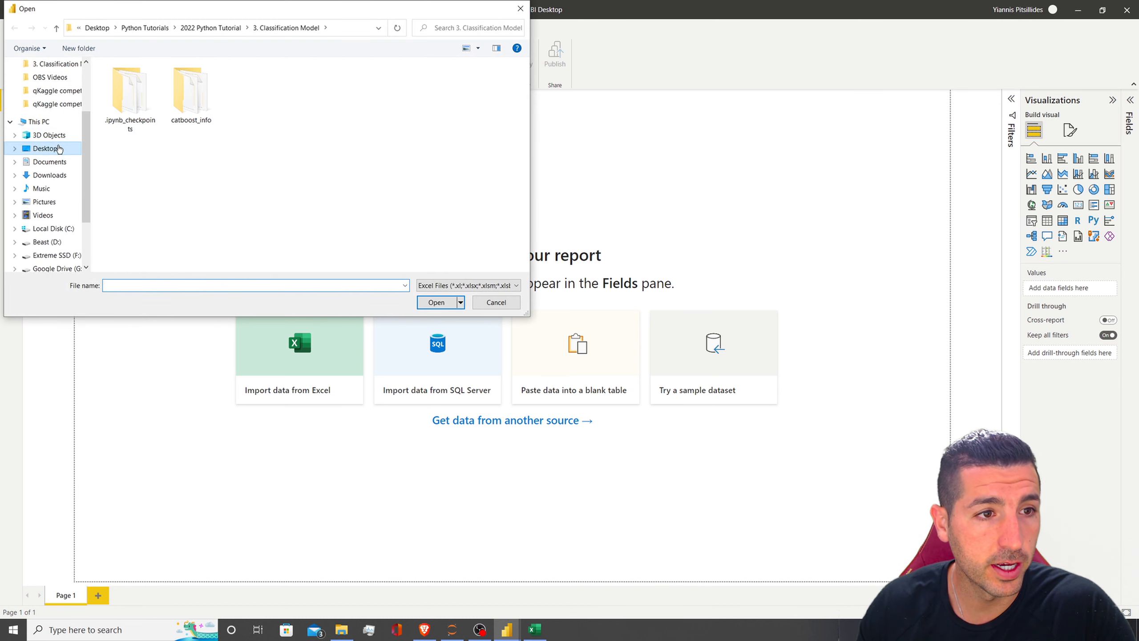
{"action": "left_click", "coordinate": [57, 92]}
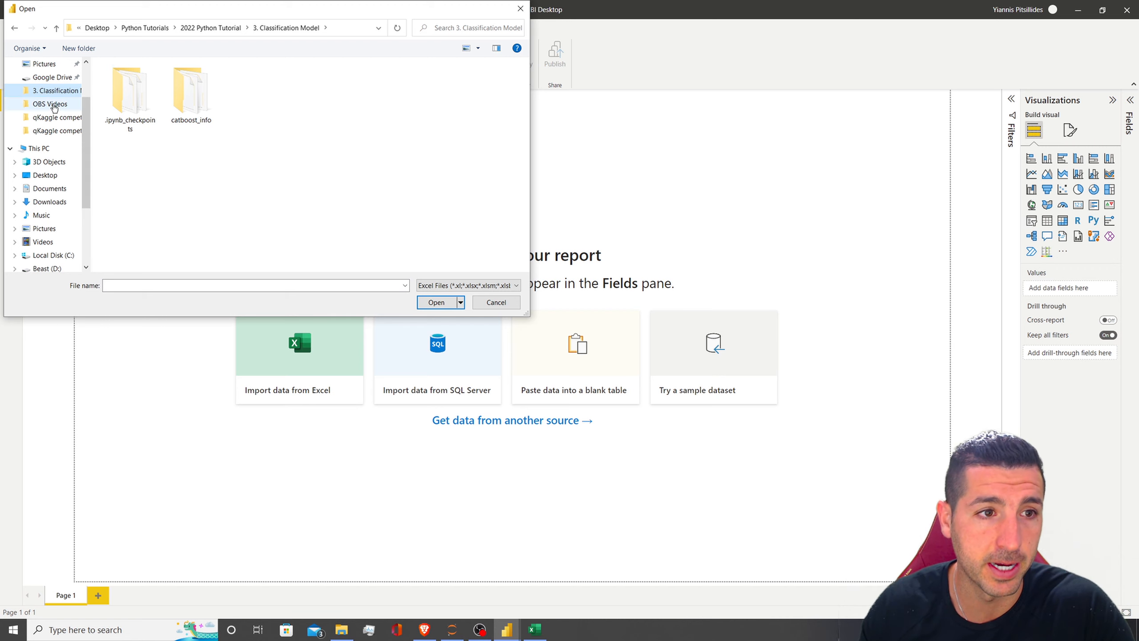
Step: Show all file types in the folder and open the powerbi_raw_Data file
{"action": "left_click", "coordinate": [481, 286]}
{"action": "left_click", "coordinate": [460, 306]}
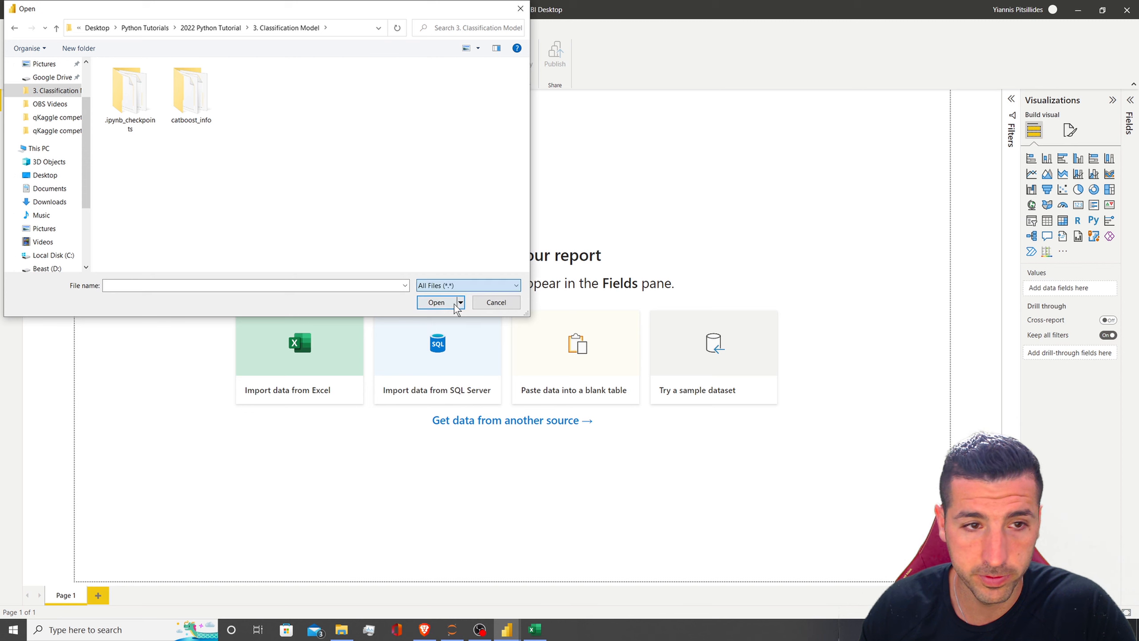
{"action": "left_click", "coordinate": [361, 121]}
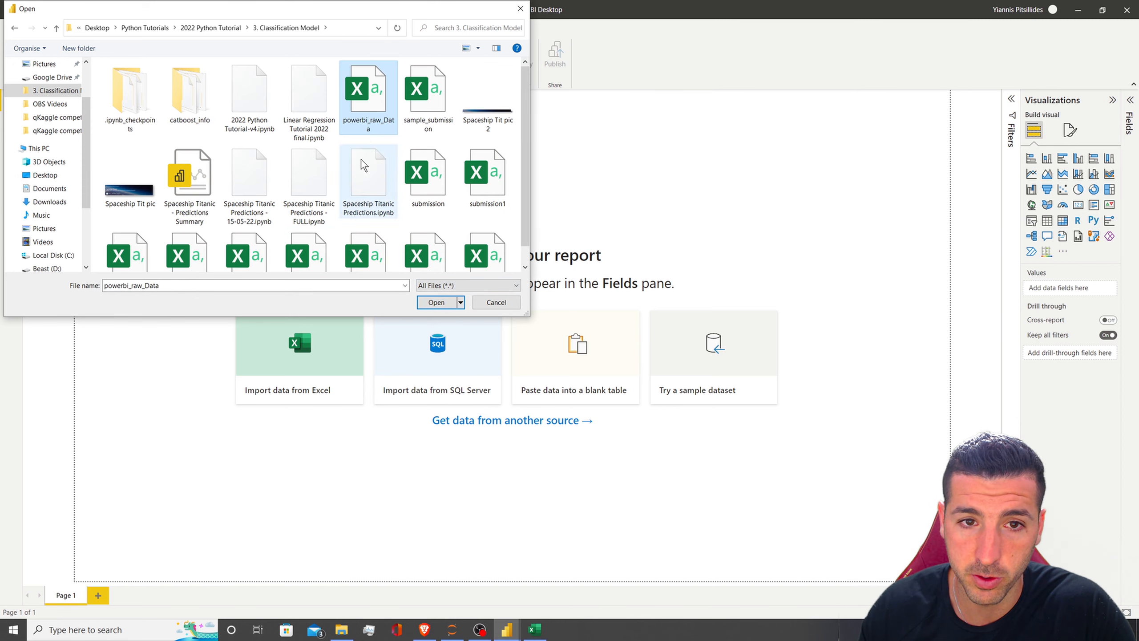
{"action": "left_click", "coordinate": [433, 305]}
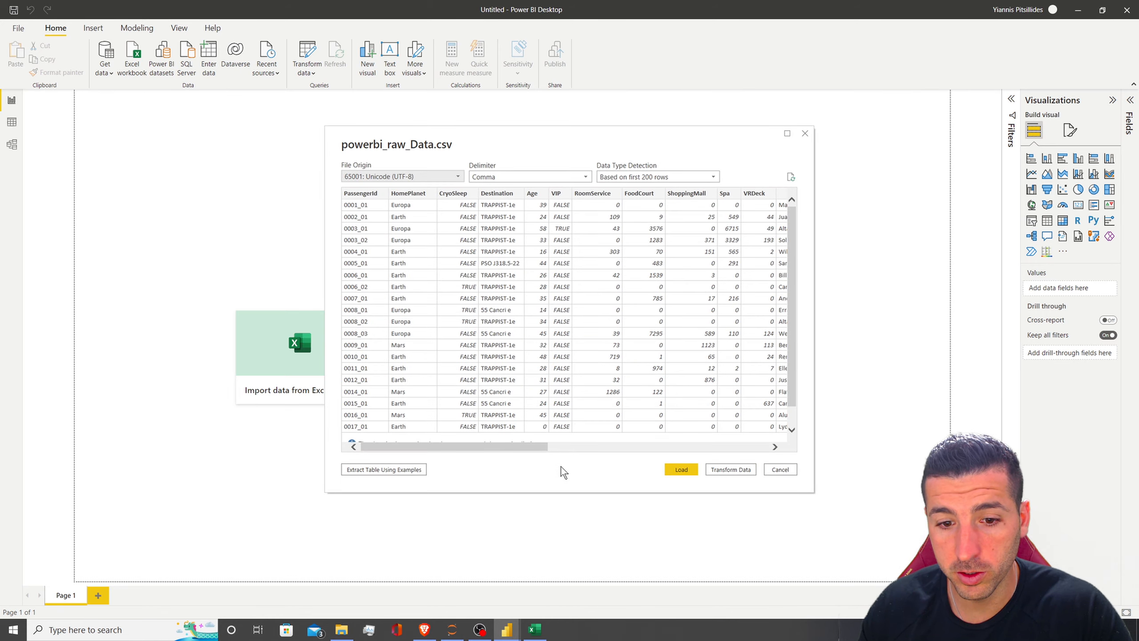
Step: Load the previewed powerbi_raw_Data.csv into the report and expand the table's list of fields
{"action": "mouse_move", "coordinate": [518, 445]}
{"action": "left_mouse_down"}
{"action": "mouse_move", "coordinate": [755, 447]}
{"action": "mouse_move", "coordinate": [511, 449]}
{"action": "left_mouse_up"}
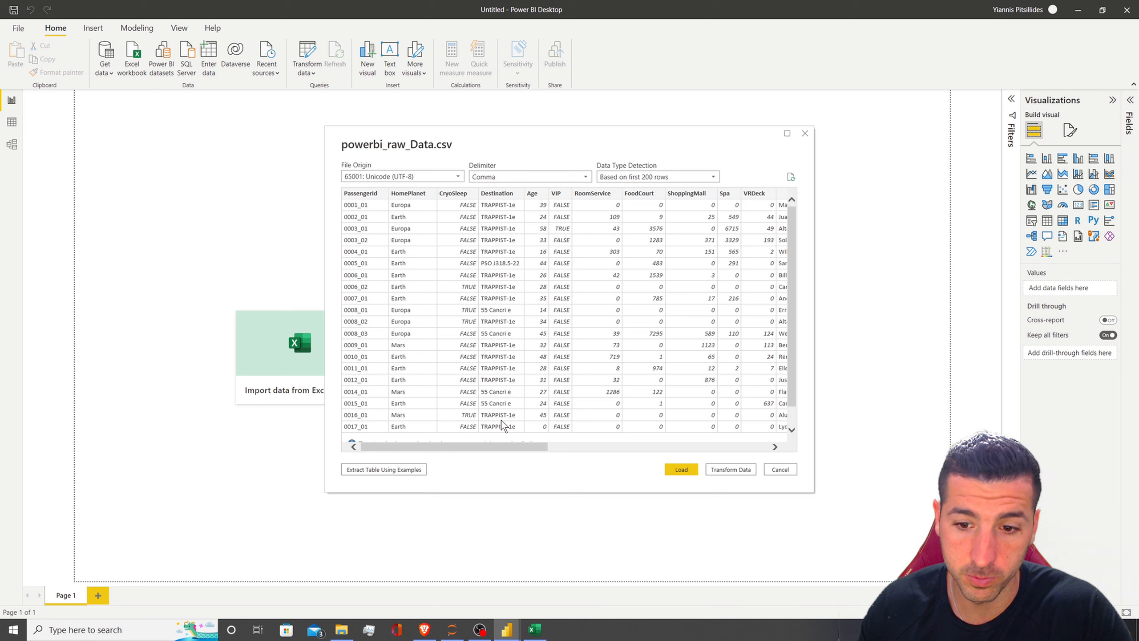
{"action": "left_click", "coordinate": [681, 469]}
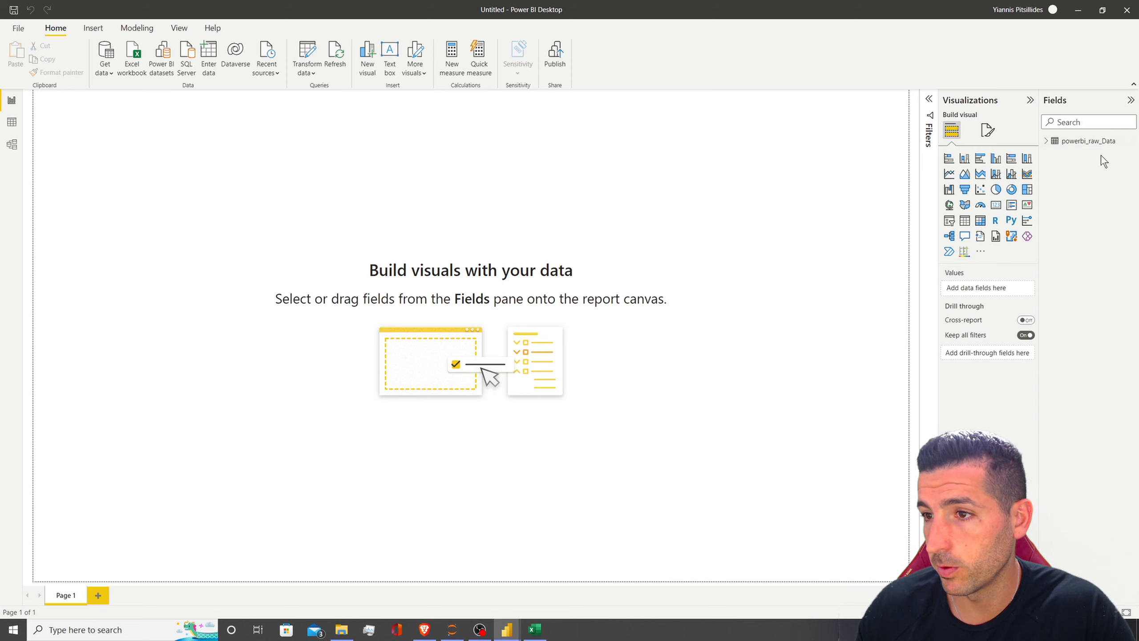
{"action": "left_click", "coordinate": [1047, 142]}
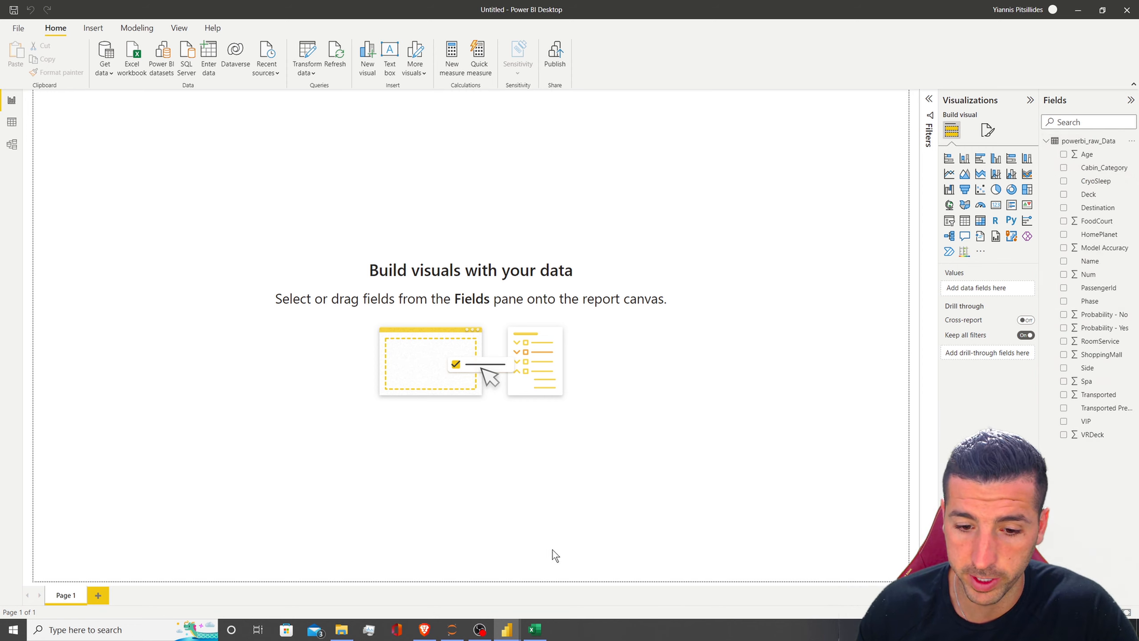
Step: Check the column headings in row 1 of the Excel workbook against the imported fields, and return to Power BI
{"action": "left_click", "coordinate": [534, 629]}
{"action": "left_click_drag", "start_coordinate": [40, 153], "coordinate": [892, 152]}
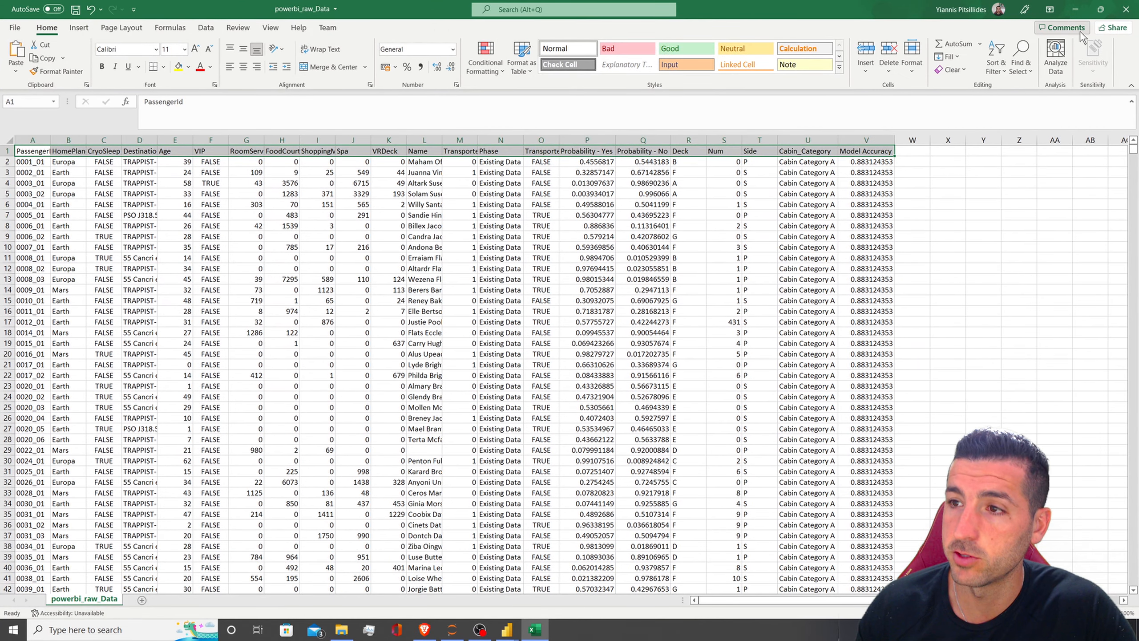
{"action": "left_click", "coordinate": [1076, 9]}
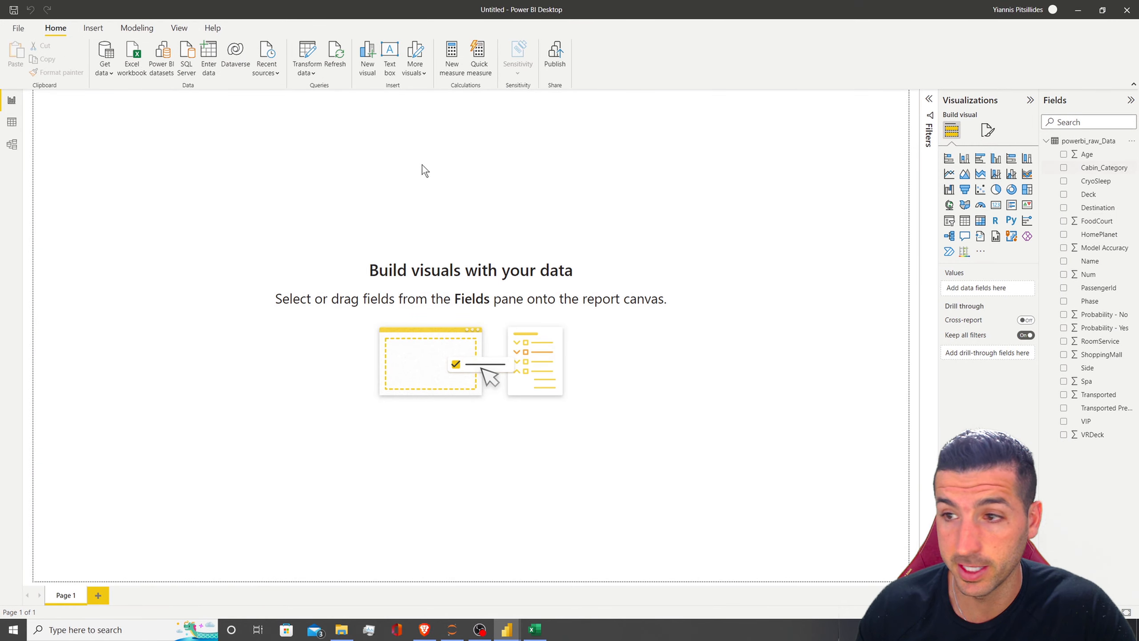
Step: Inspect the imported powerbi_raw_Data table and its Name column in the data view, and return to the report canvas
{"action": "left_click", "coordinate": [12, 125]}
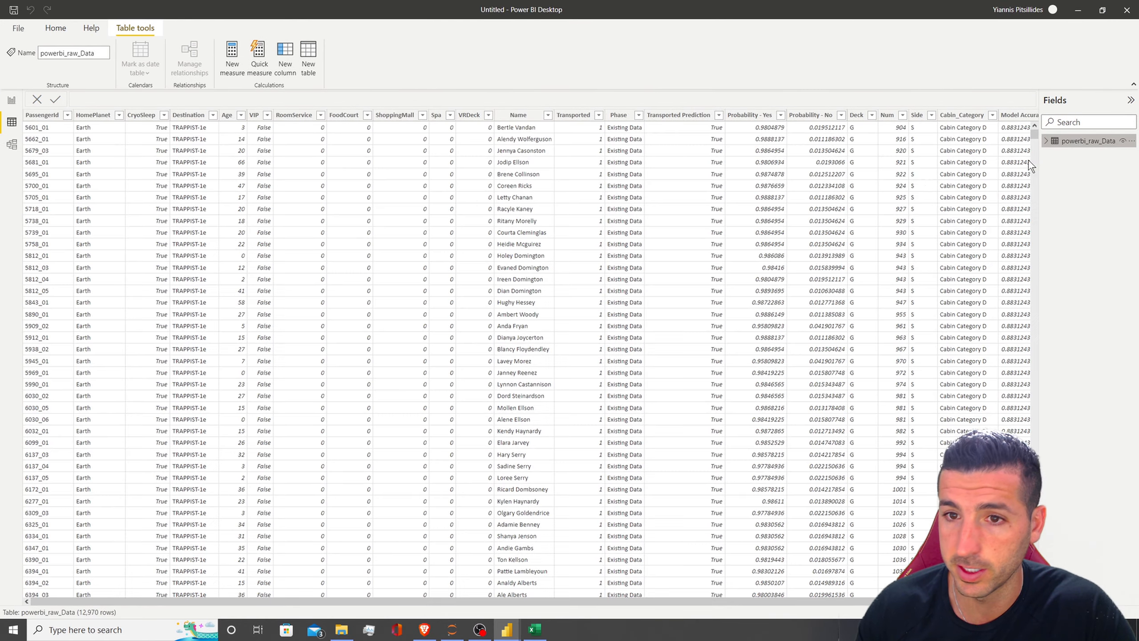
{"action": "left_click", "coordinate": [518, 115]}
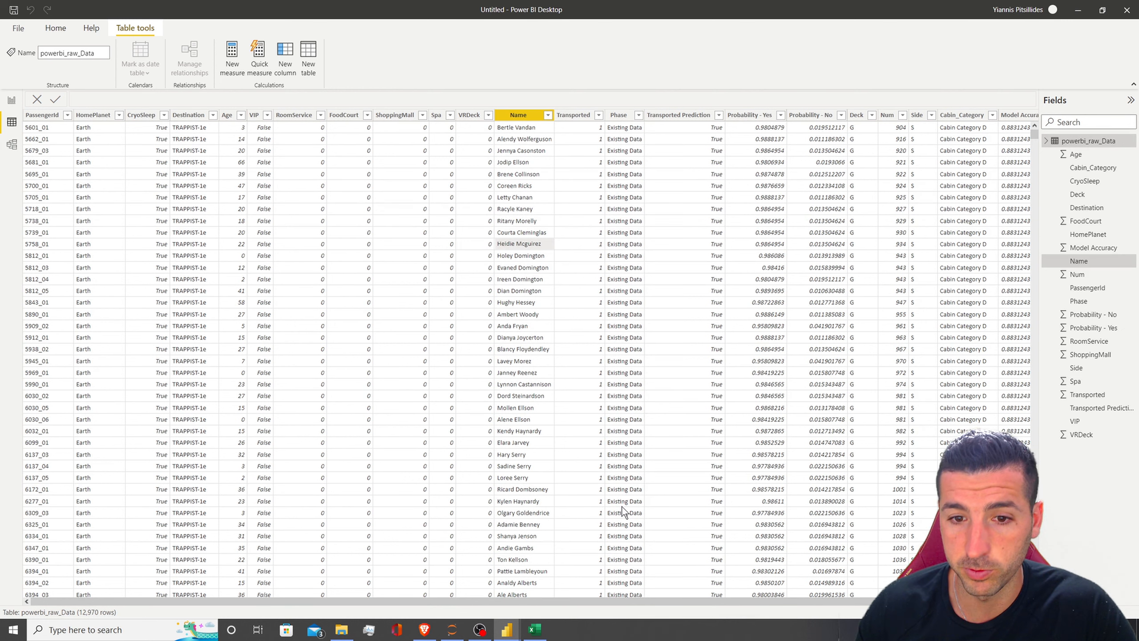
{"action": "scroll", "coordinate": [529, 601], "scroll_direction": "right", "scroll_amount": 1}
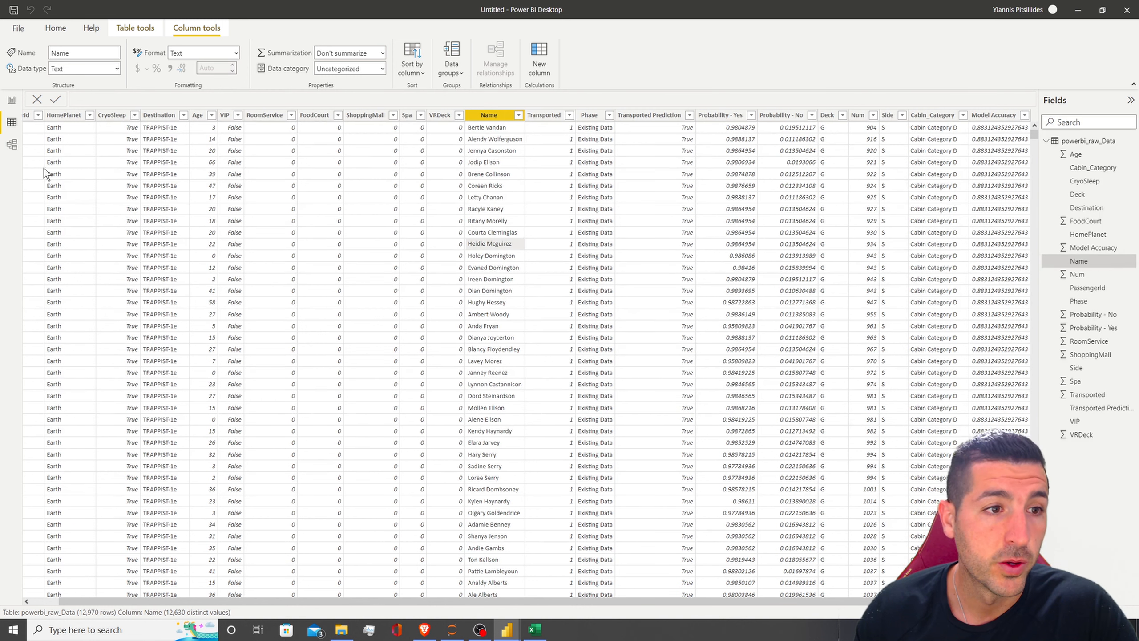
{"action": "left_click", "coordinate": [12, 100]}
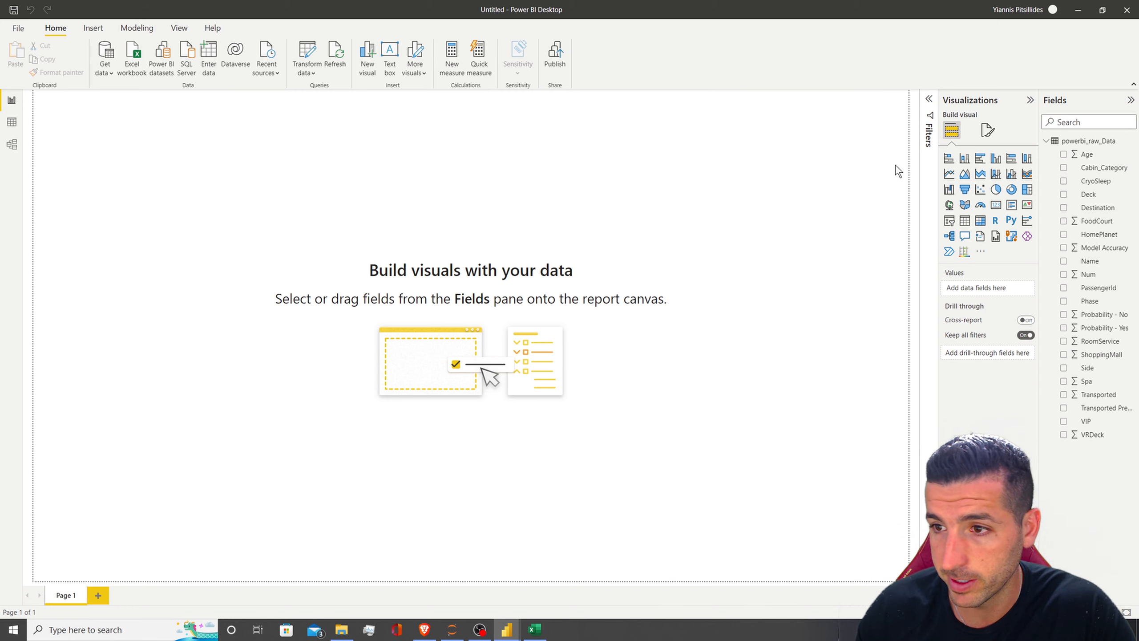
Step: Set the report page's canvas background colour to light grey
{"action": "left_click", "coordinate": [987, 130]}
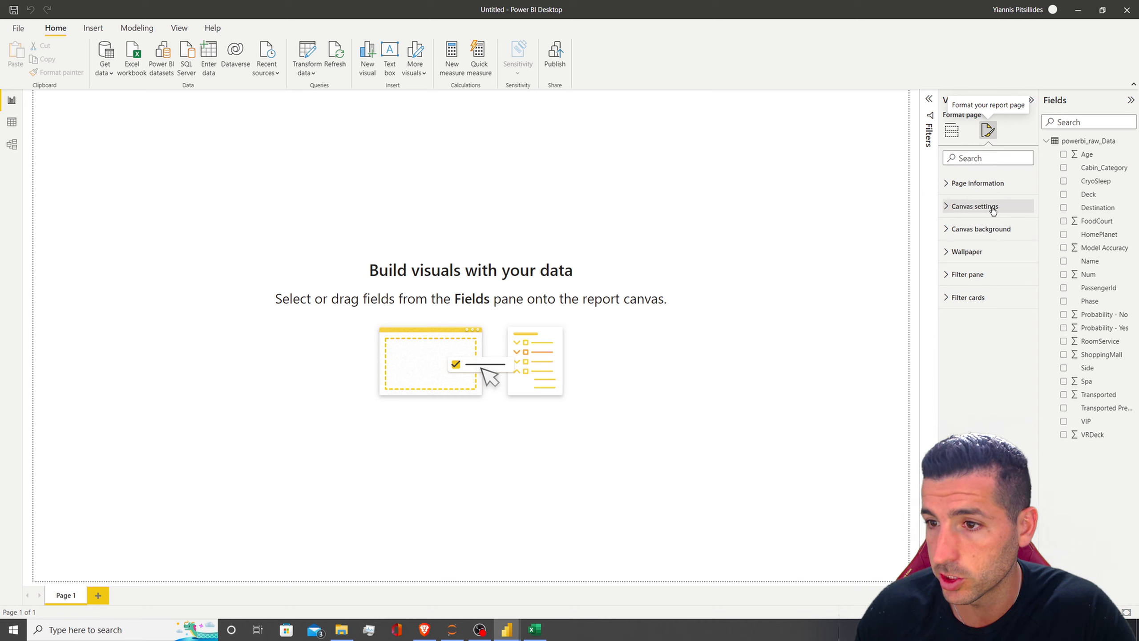
{"action": "left_click", "coordinate": [977, 207]}
{"action": "left_click", "coordinate": [978, 207]}
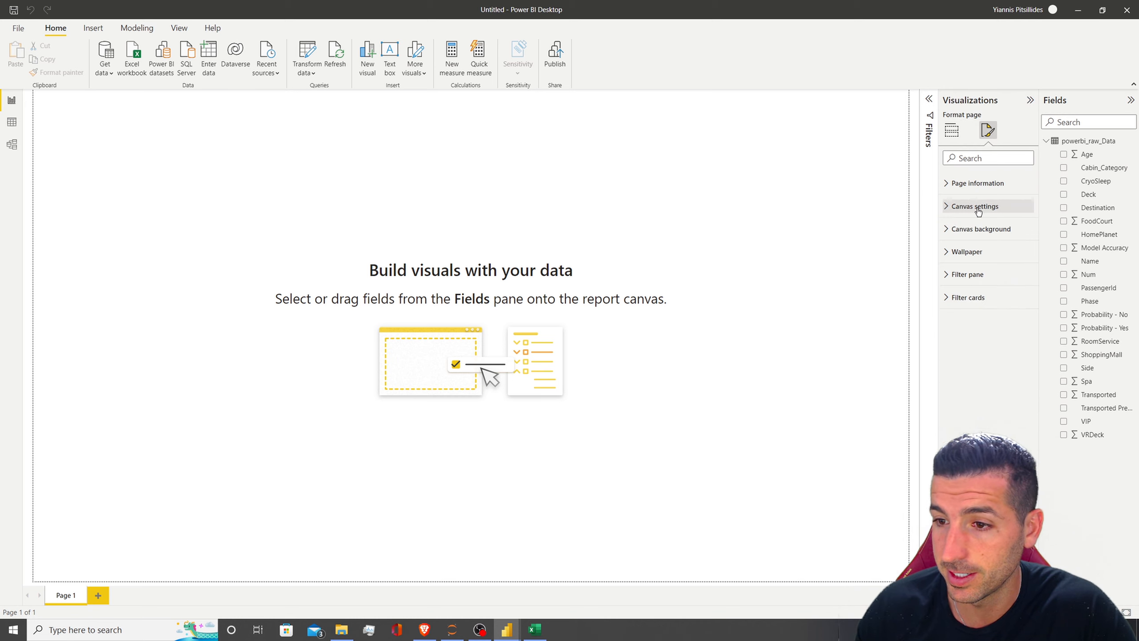
{"action": "left_click", "coordinate": [984, 230]}
{"action": "left_click", "coordinate": [968, 264]}
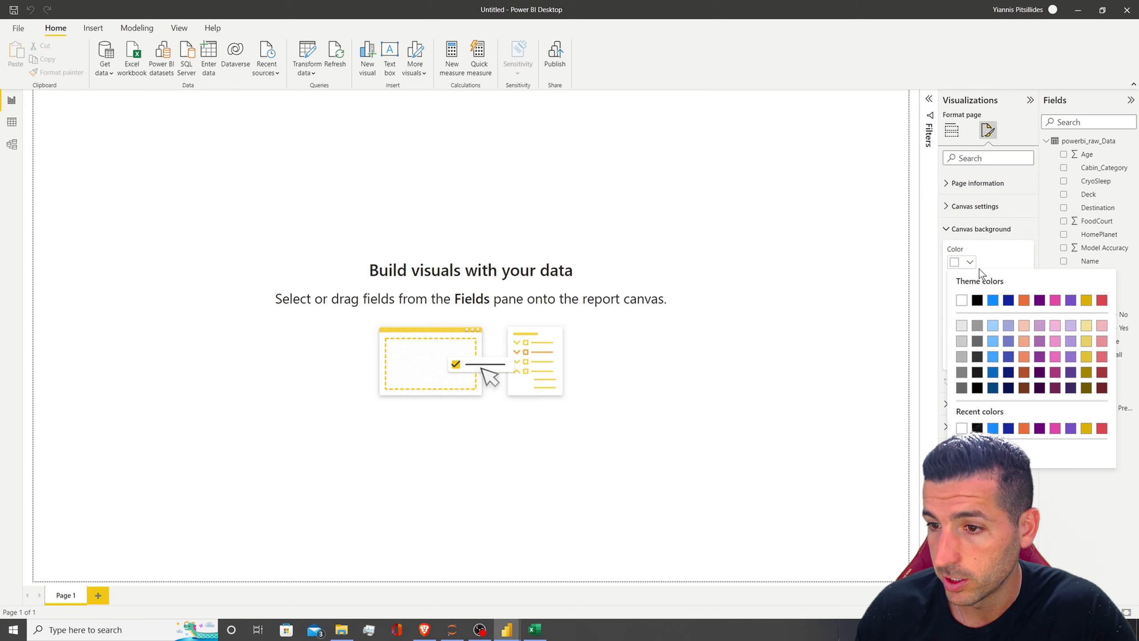
{"action": "left_click", "coordinate": [963, 328]}
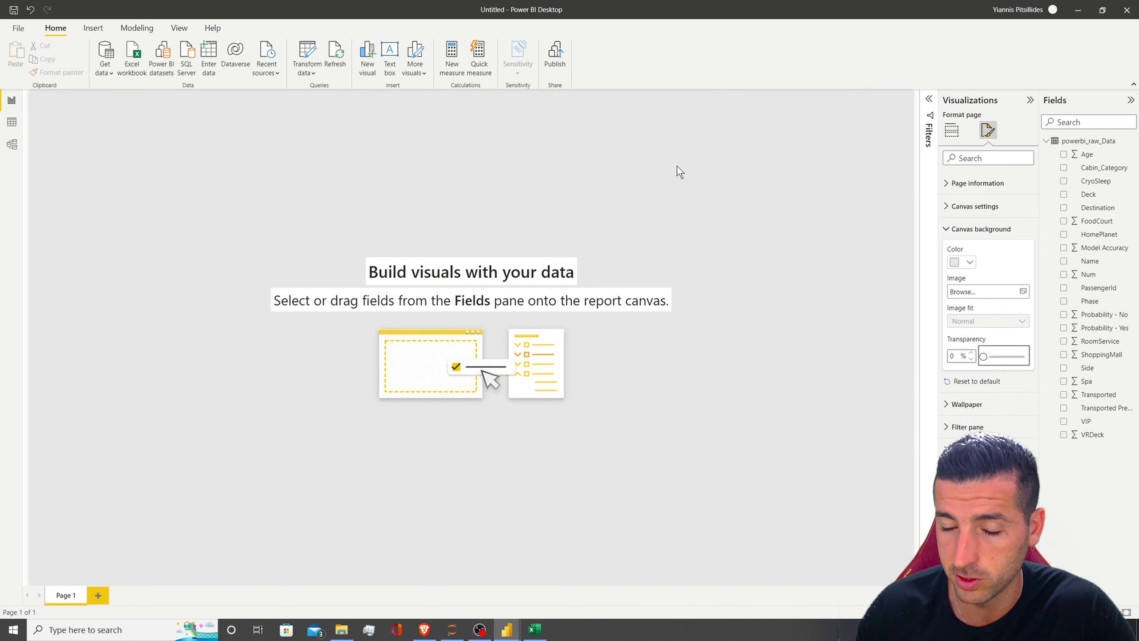
Step: Change the page's canvas type to Custom with a height of 1000 px and a width of 1500 px
{"action": "left_click", "coordinate": [975, 209]}
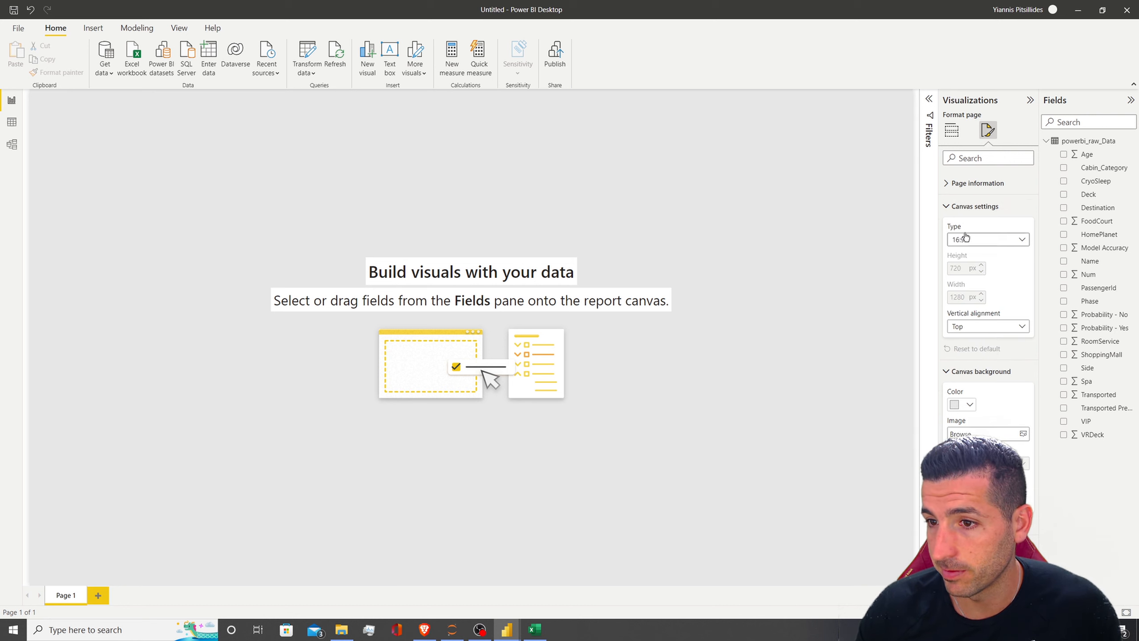
{"action": "left_click", "coordinate": [980, 243]}
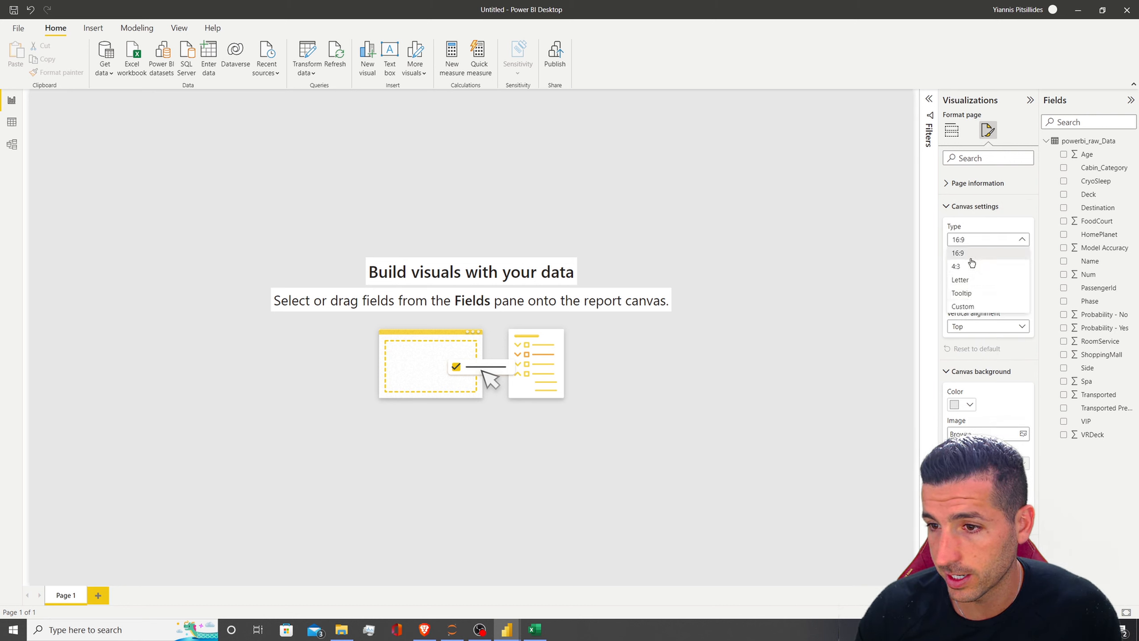
{"action": "left_click", "coordinate": [972, 304]}
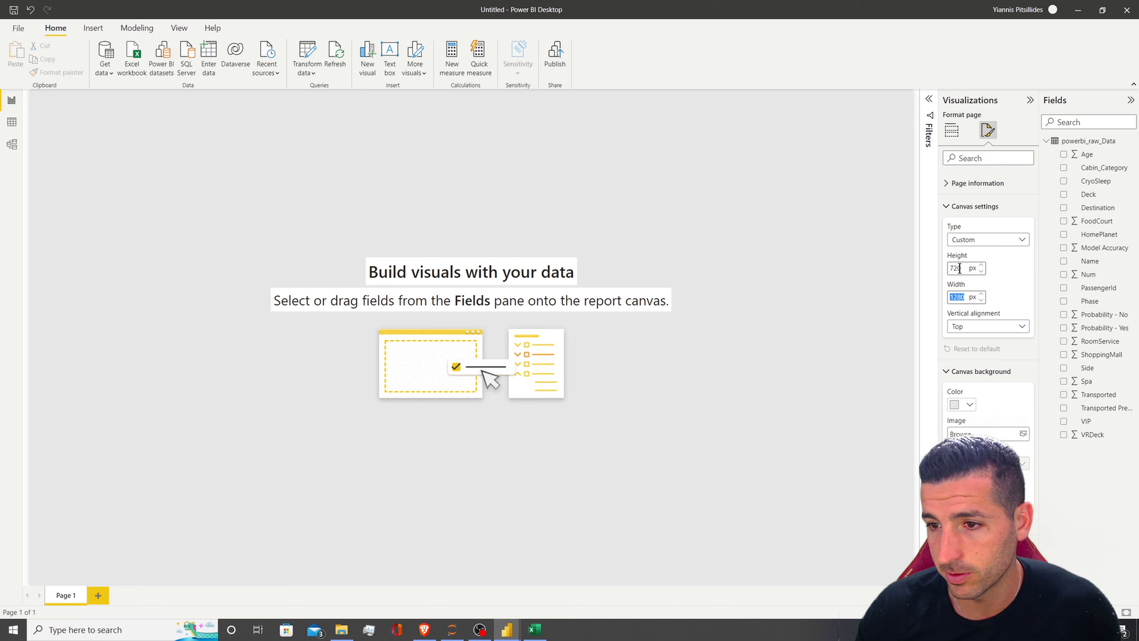
{"action": "type", "text": "100"}
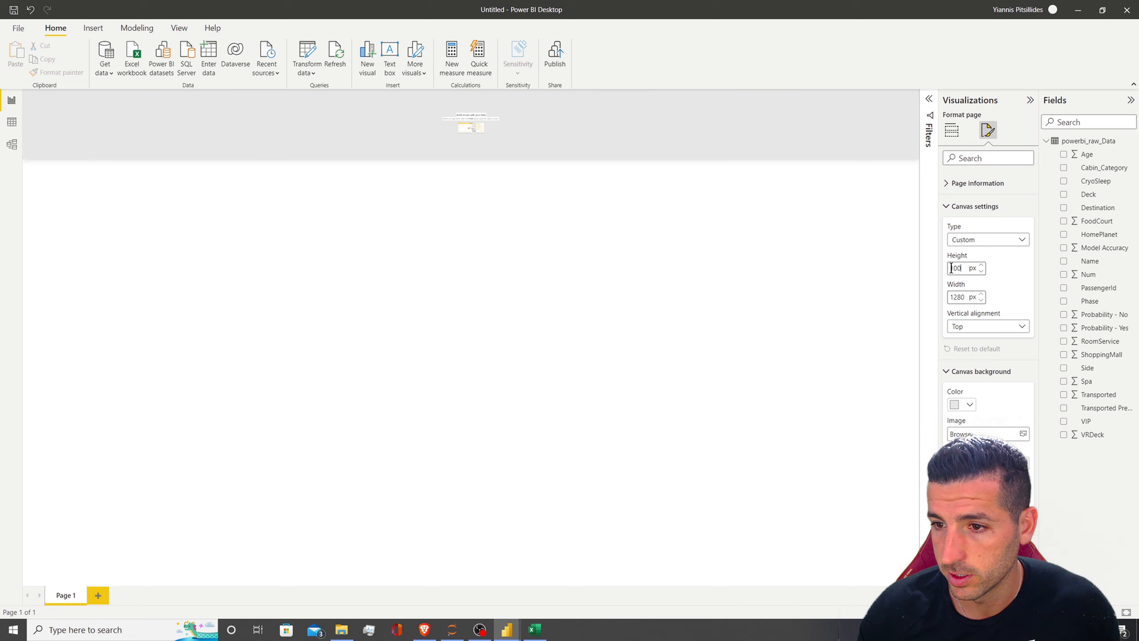
{"action": "type", "text": "0"}
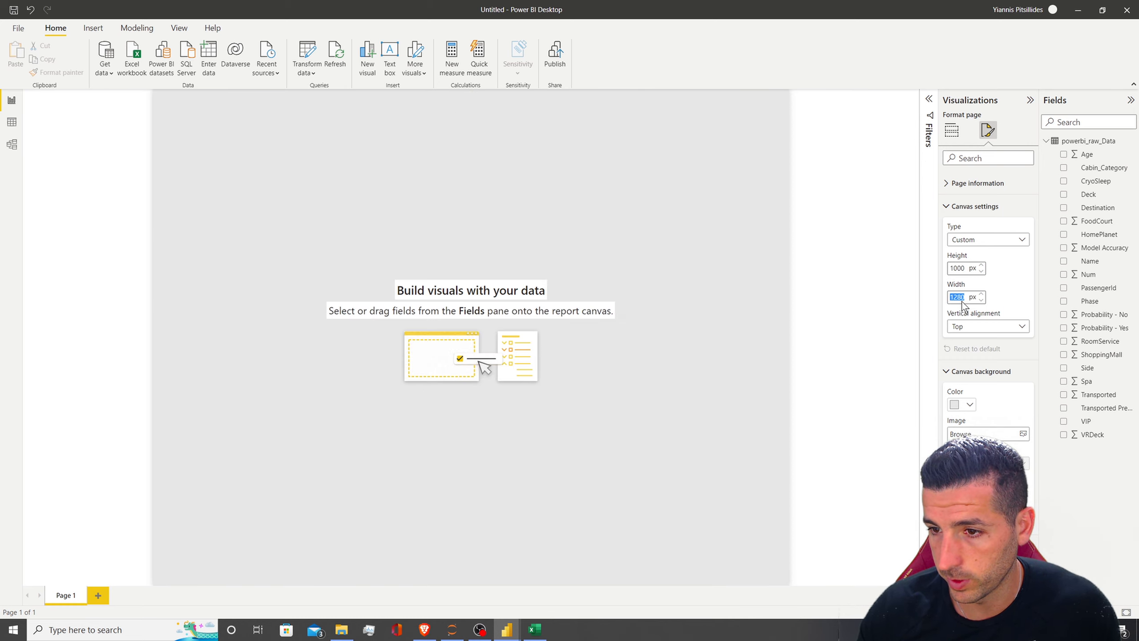
{"action": "type", "text": "1500"}
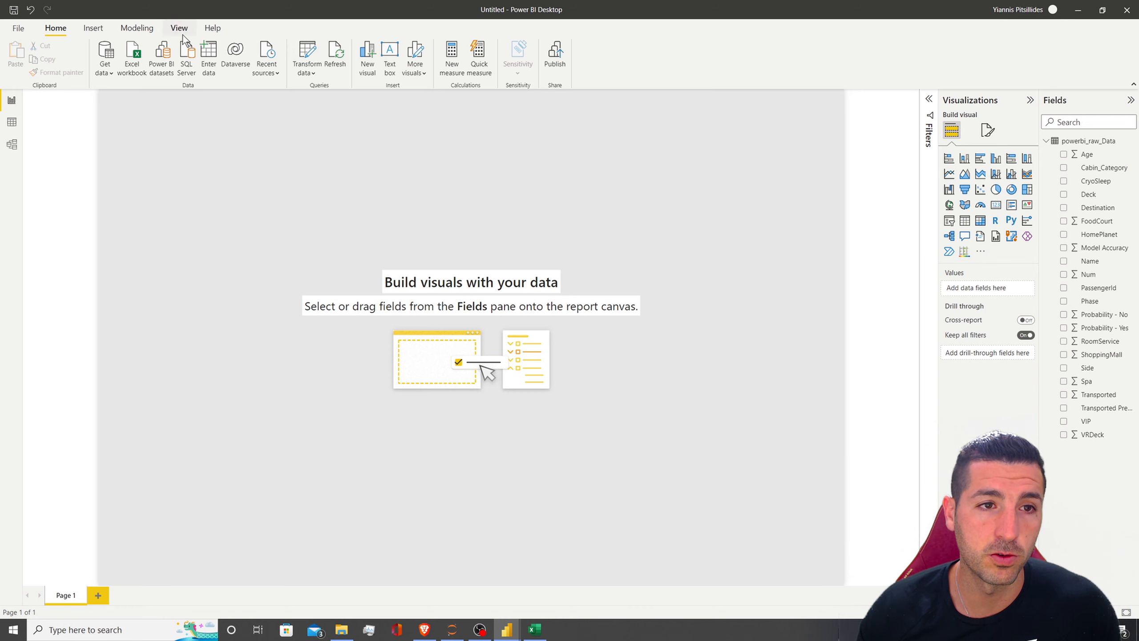
Step: Scale the report page view to fit the width
{"action": "left_click", "coordinate": [181, 29]}
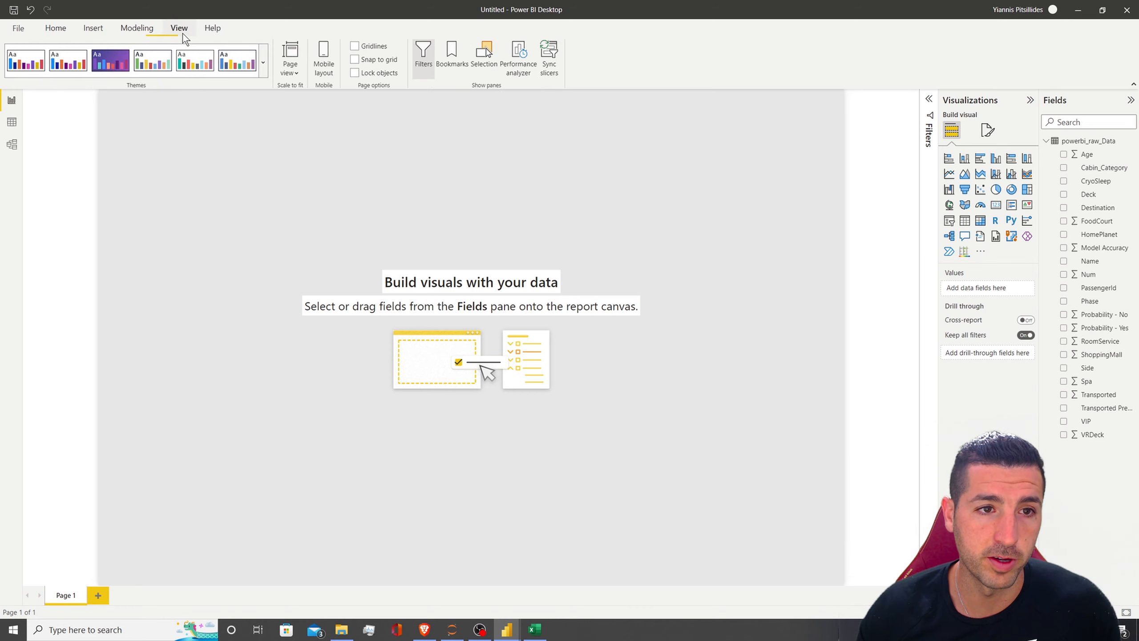
{"action": "left_click", "coordinate": [287, 73]}
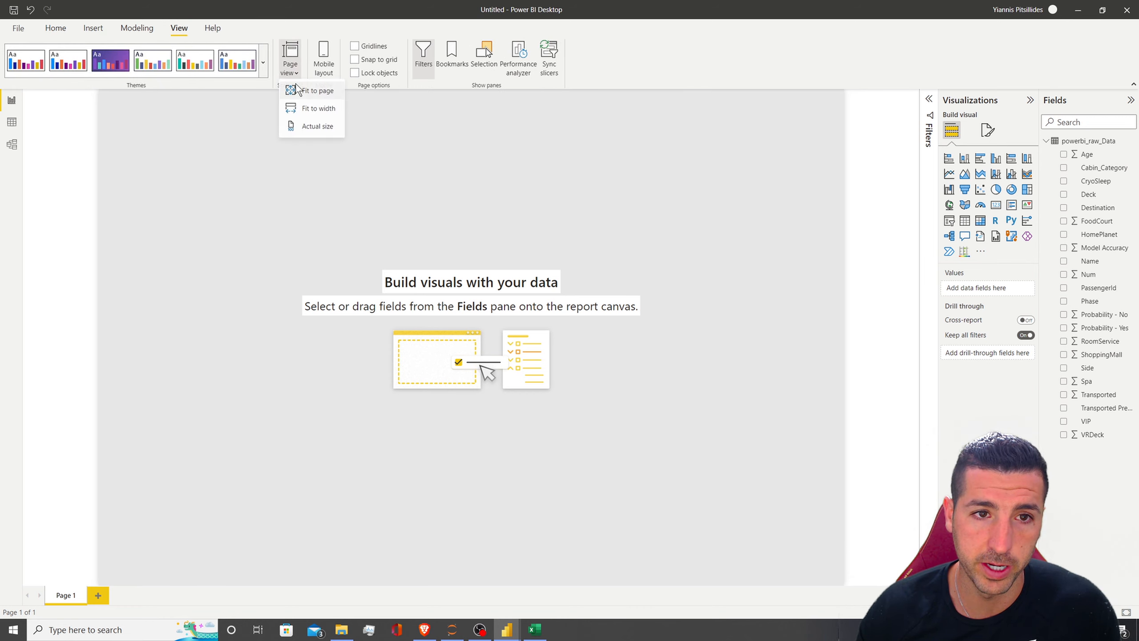
{"action": "left_click", "coordinate": [319, 109]}
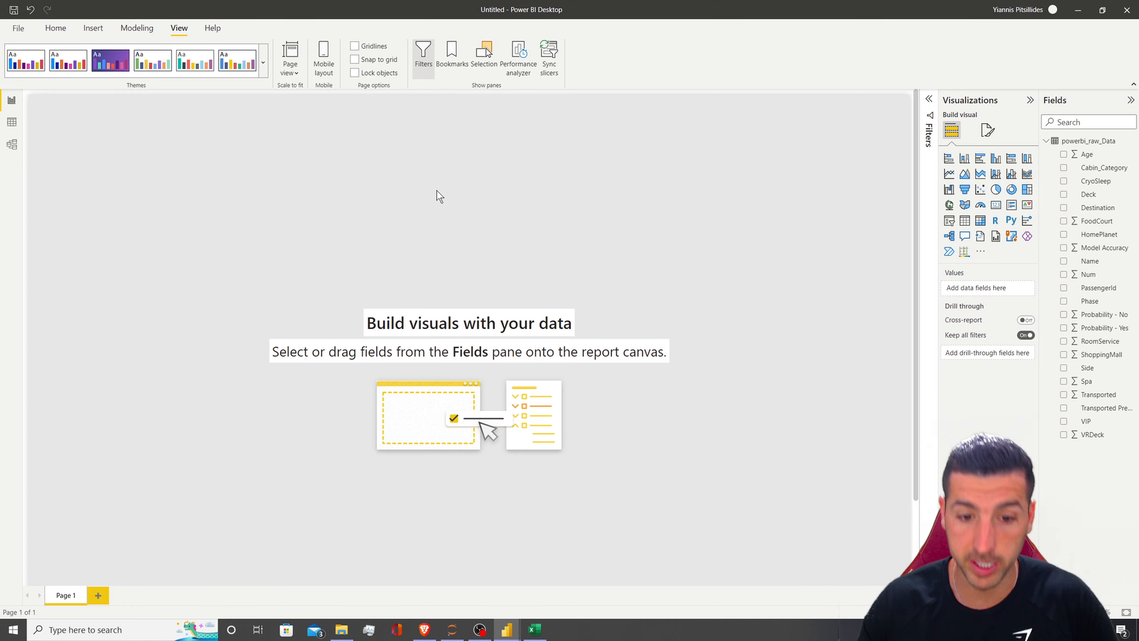
Step: Examine the header image in the finished Spaceship Titanic - Predictions Summary report and its source banner on the Kaggle competition page in the browser
{"action": "mouse_move", "coordinate": [507, 616]}
{"action": "left_click", "coordinate": [491, 597]}
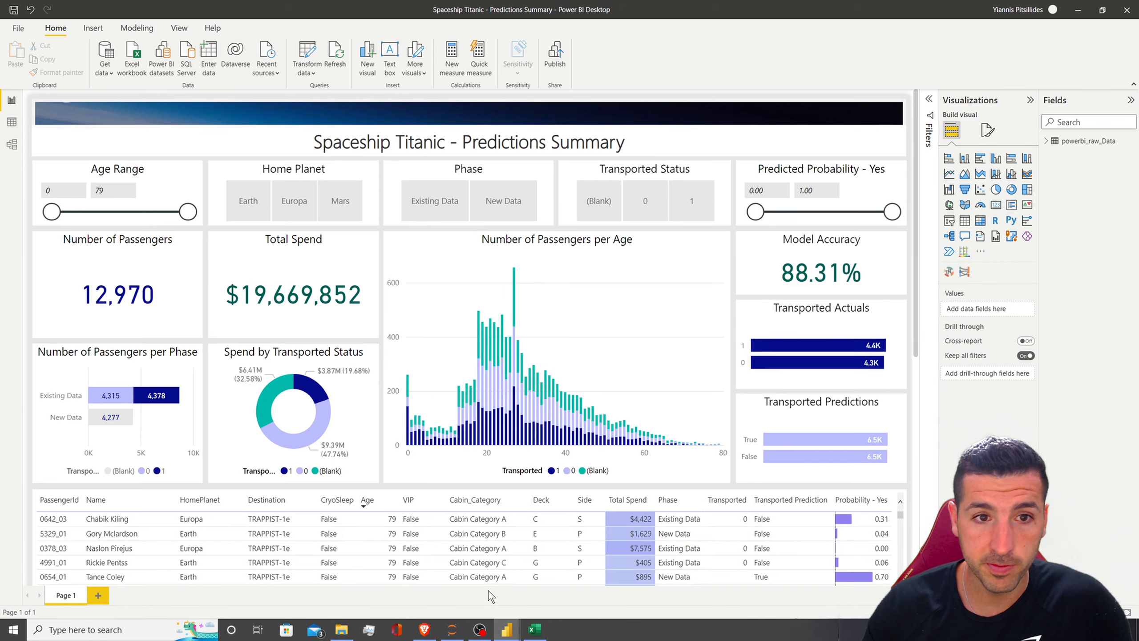
{"action": "left_click", "coordinate": [41, 114]}
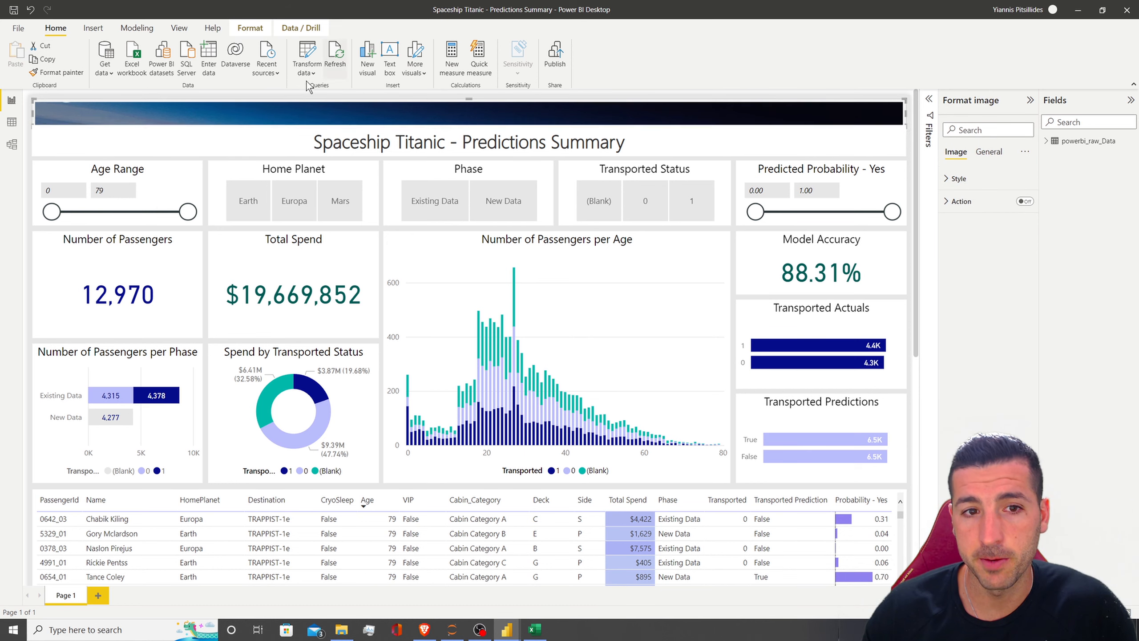
{"action": "left_click", "coordinate": [423, 630]}
{"action": "left_click", "coordinate": [592, 8]}
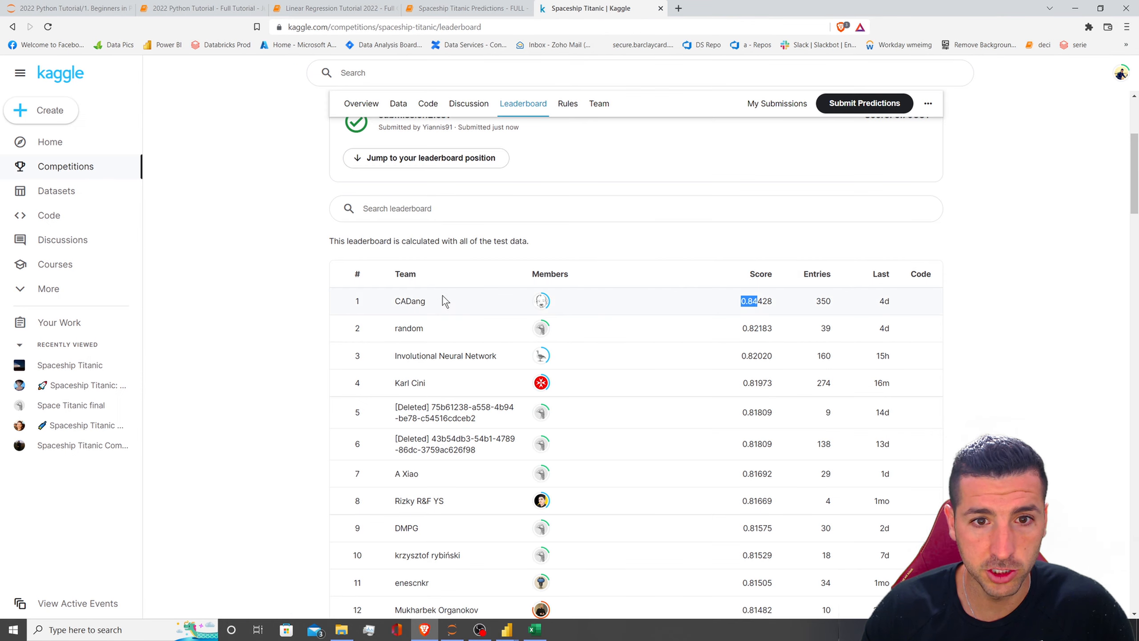
{"action": "scroll", "coordinate": [458, 284], "scroll_direction": "up", "scroll_amount": 5}
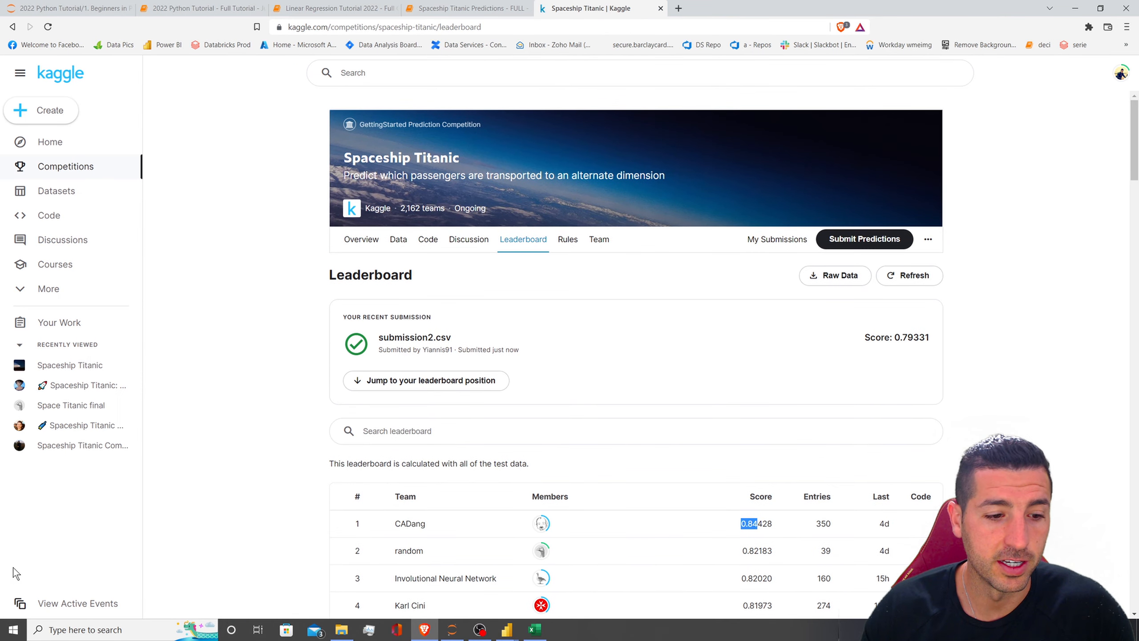
Step: Capture a thin full-width strip of the Spaceship Titanic banner with Snipping Tool
{"action": "left_click", "coordinate": [85, 629]}
{"action": "type", "text": "sni"}
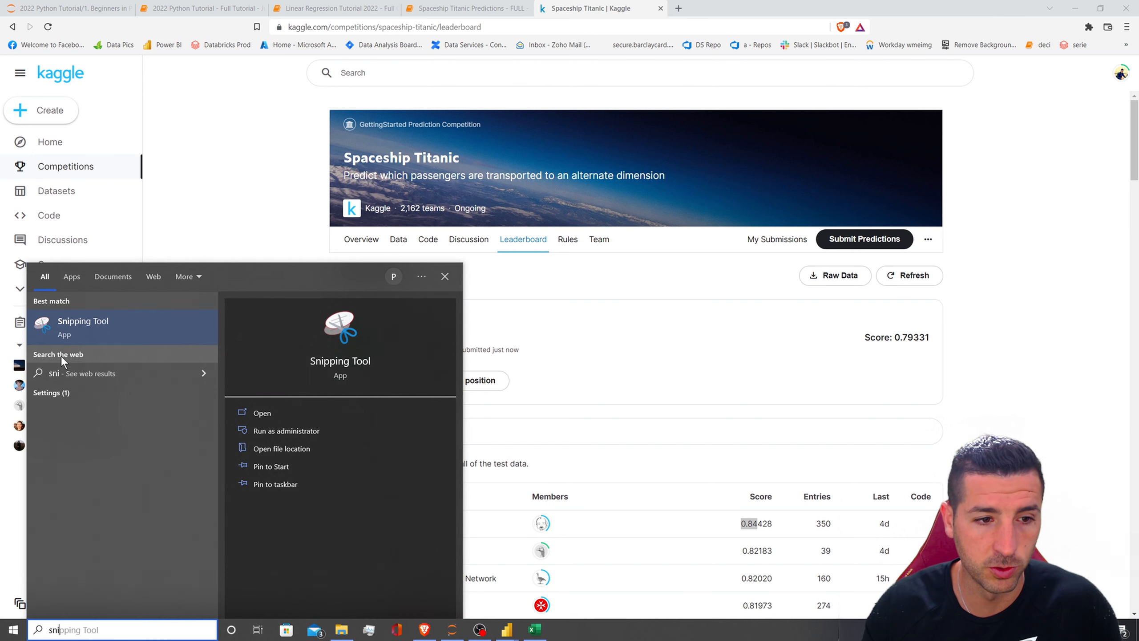
{"action": "left_click", "coordinate": [82, 326]}
{"action": "left_click", "coordinate": [657, 86]}
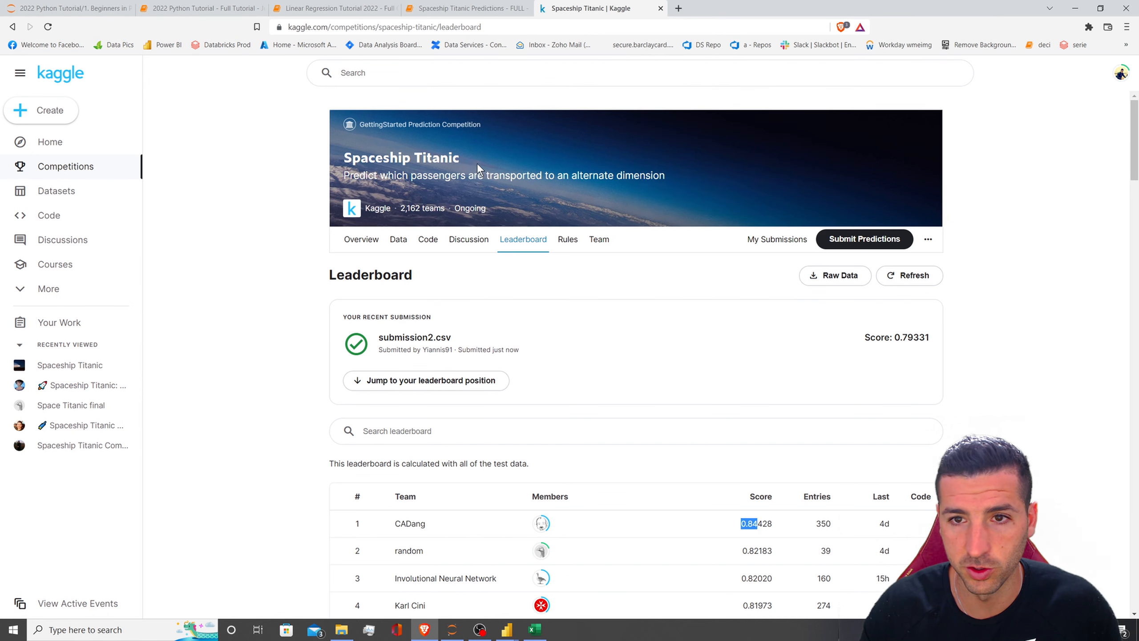
{"action": "left_click_drag", "start_coordinate": [337, 135], "coordinate": [942, 152]}
{"action": "left_click", "coordinate": [291, 53]}
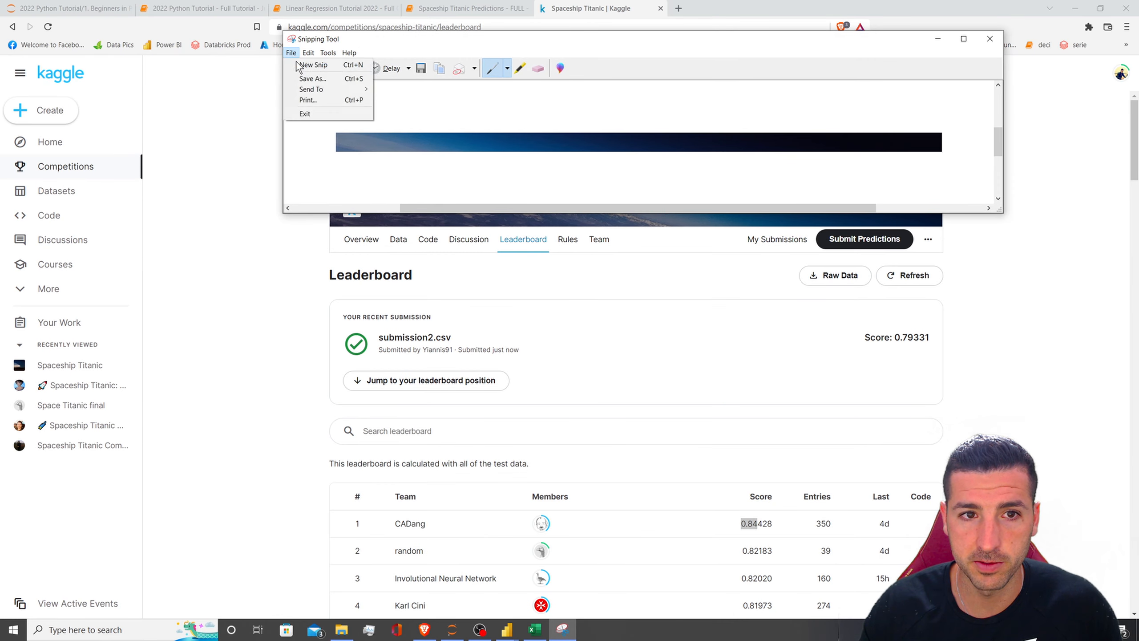
{"action": "left_click", "coordinate": [244, 200]}
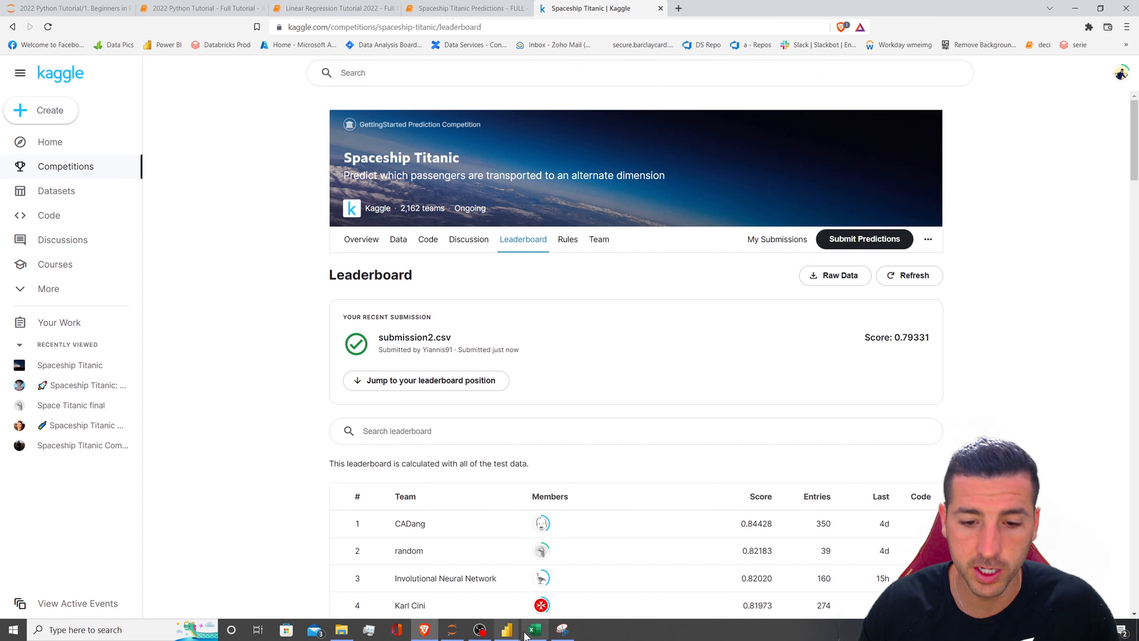
Step: Switch back to the untitled Power BI report and insert the image file Spaceship Tit pic 2
{"action": "mouse_move", "coordinate": [509, 634]}
{"action": "left_click", "coordinate": [532, 587]}
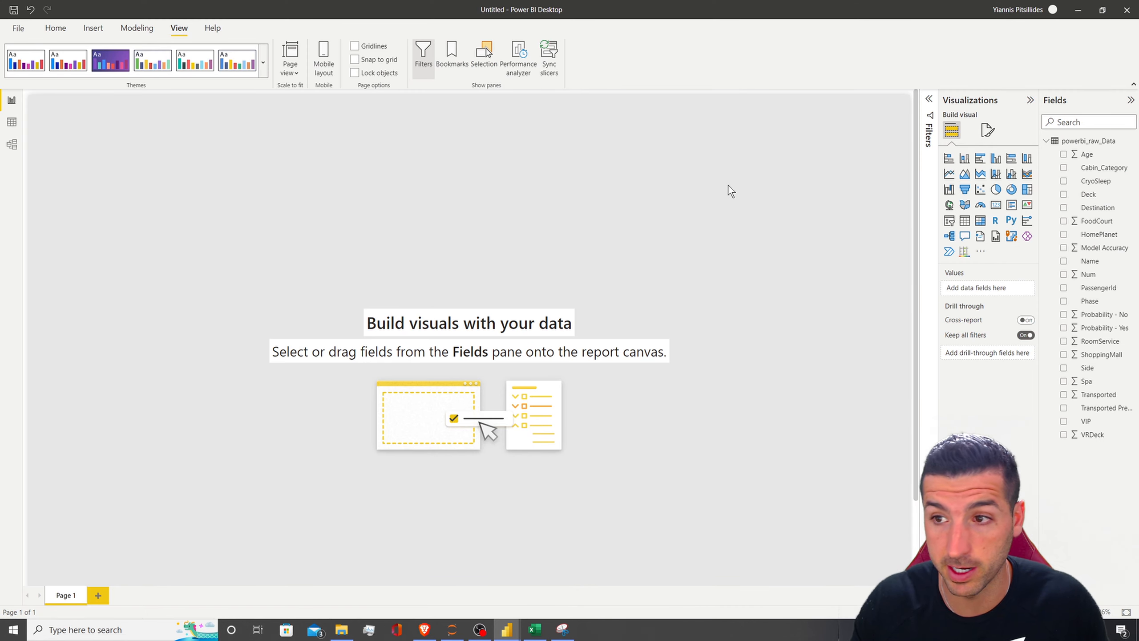
{"action": "left_click", "coordinate": [93, 30]}
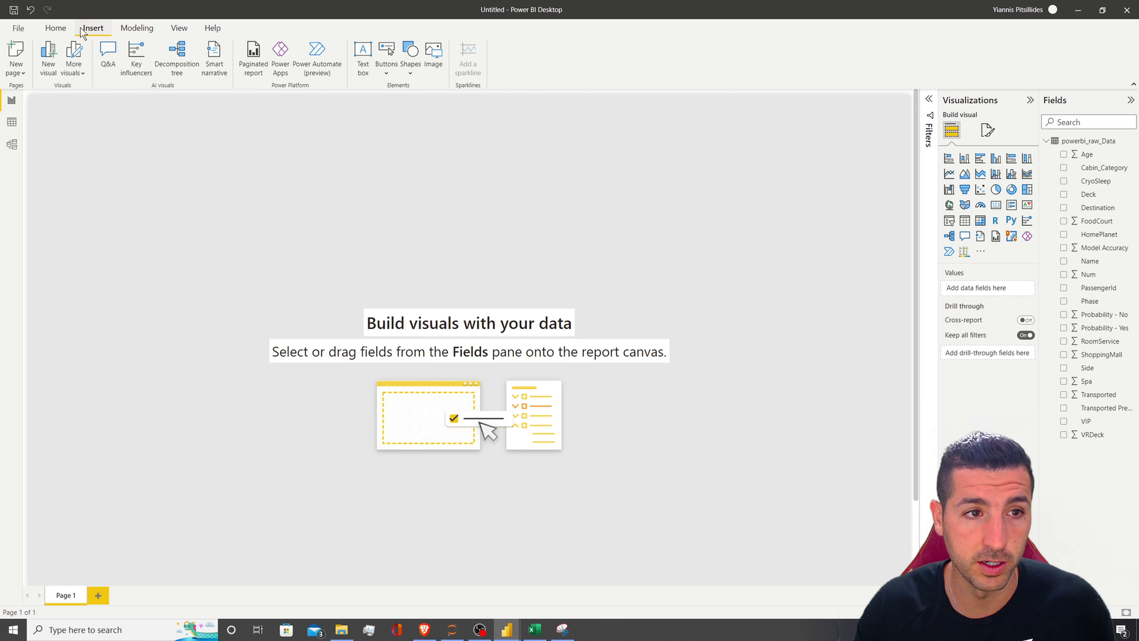
{"action": "left_click", "coordinate": [432, 68]}
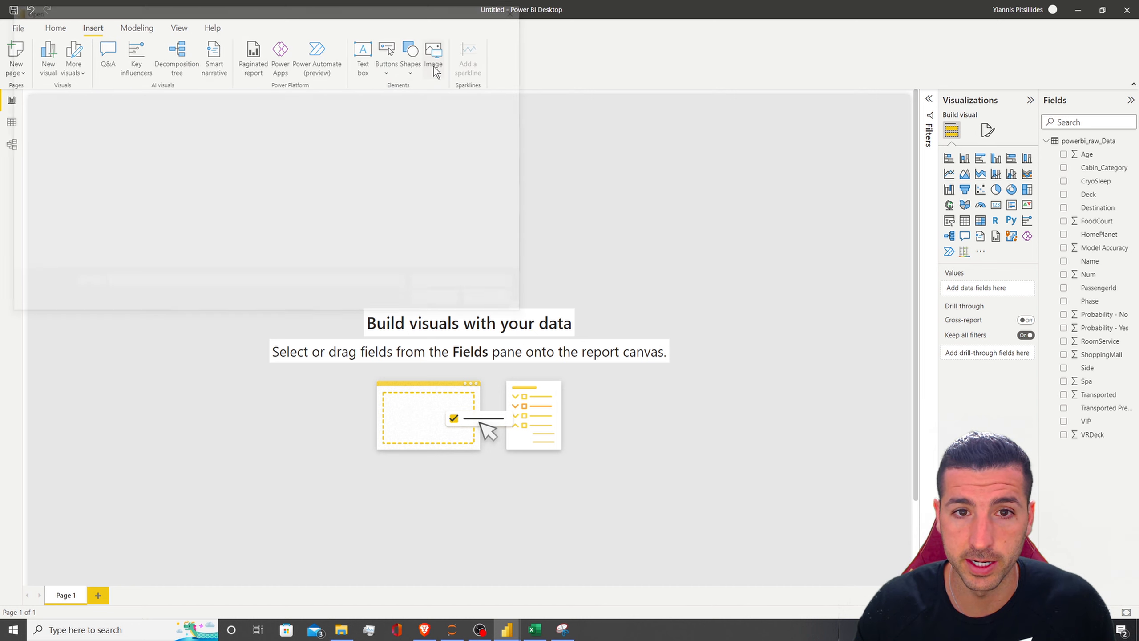
{"action": "left_click", "coordinate": [249, 130]}
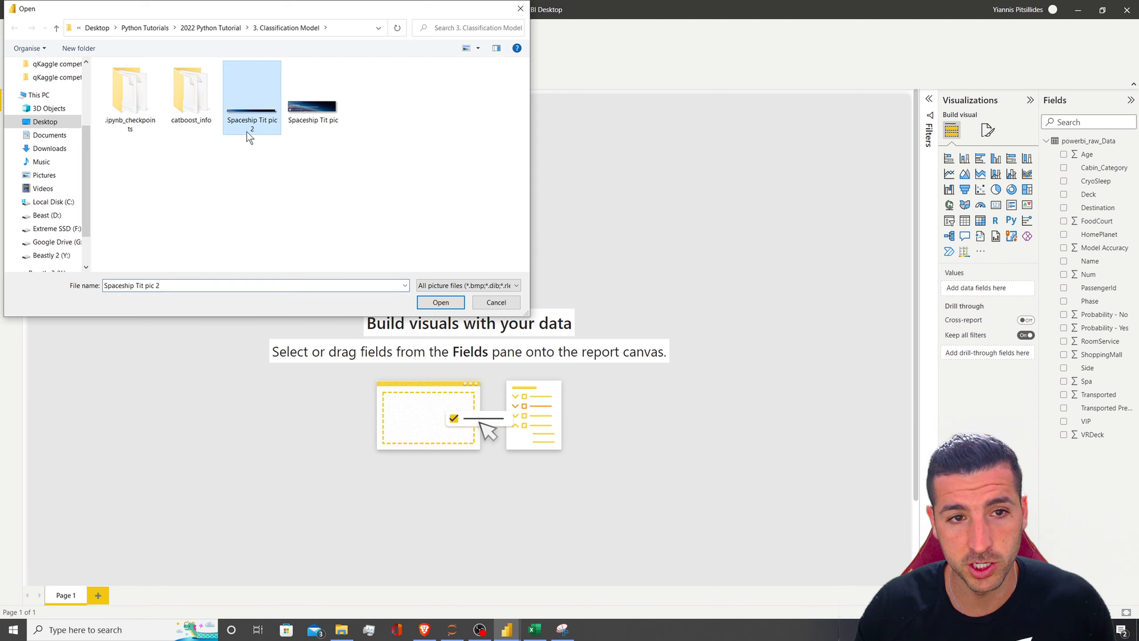
{"action": "left_click", "coordinate": [448, 305]}
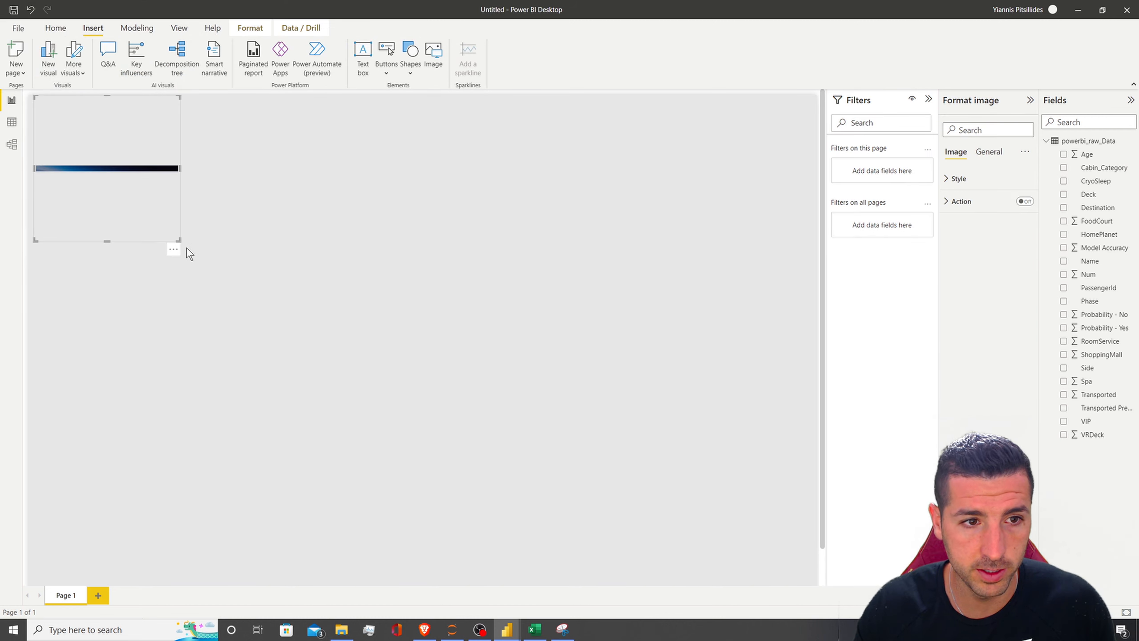
Step: Resize the inserted image into a thin header banner spanning the full width of the page
{"action": "left_click_drag", "start_coordinate": [178, 238], "coordinate": [558, 582]}
{"action": "left_click_drag", "start_coordinate": [598, 220], "coordinate": [476, 211]}
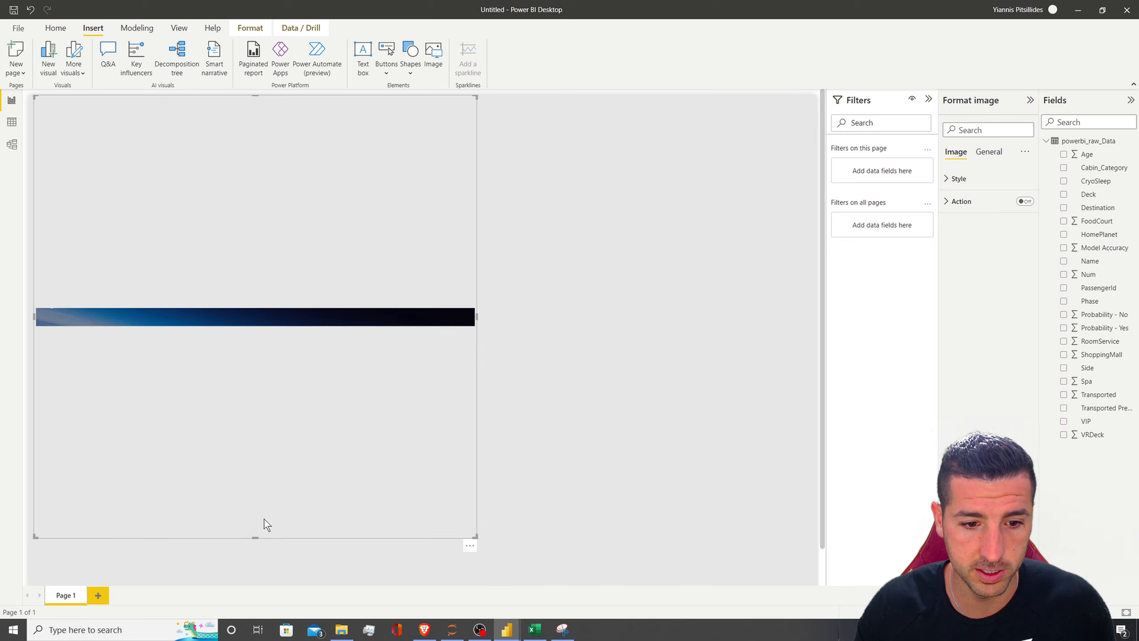
{"action": "left_click_drag", "start_coordinate": [255, 538], "coordinate": [283, 134]}
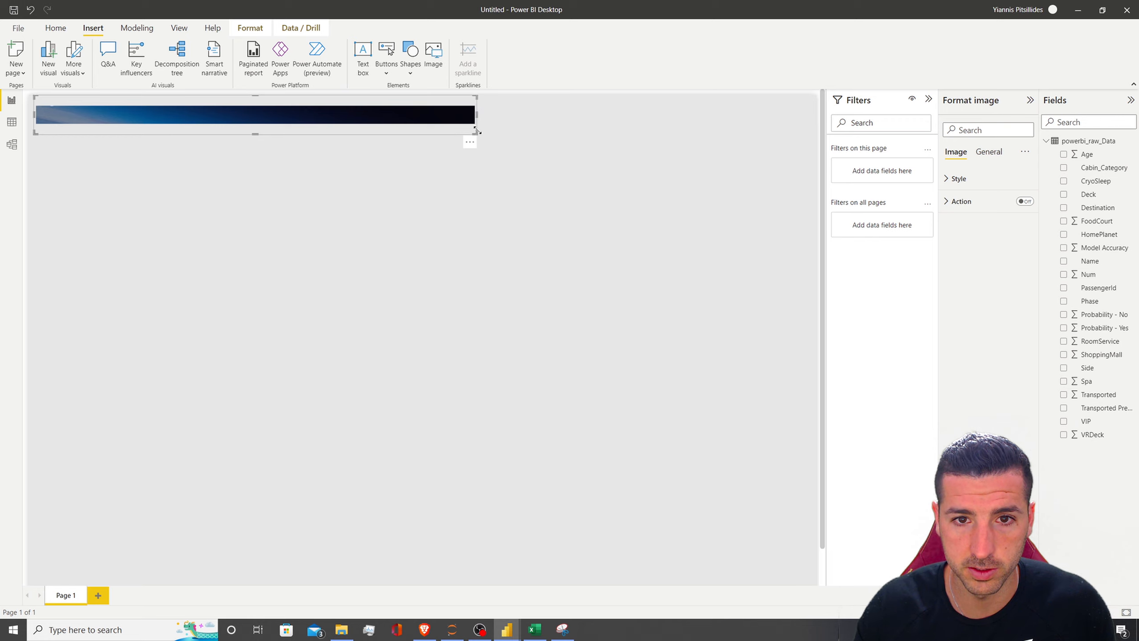
{"action": "left_click_drag", "start_coordinate": [476, 133], "coordinate": [816, 157]}
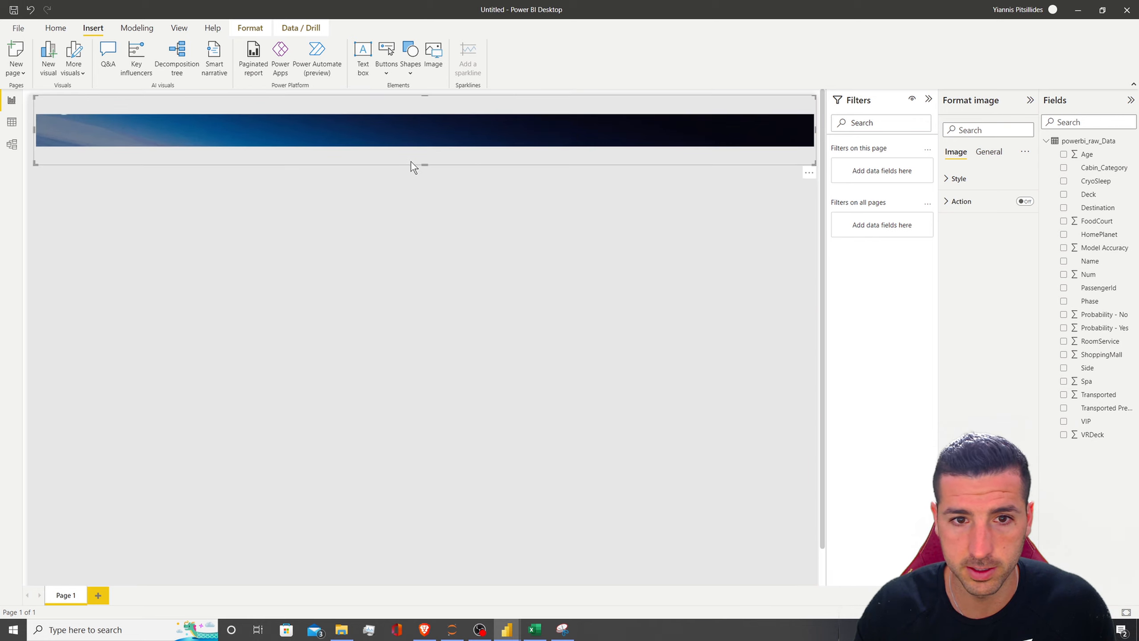
{"action": "left_click_drag", "start_coordinate": [425, 161], "coordinate": [426, 125]}
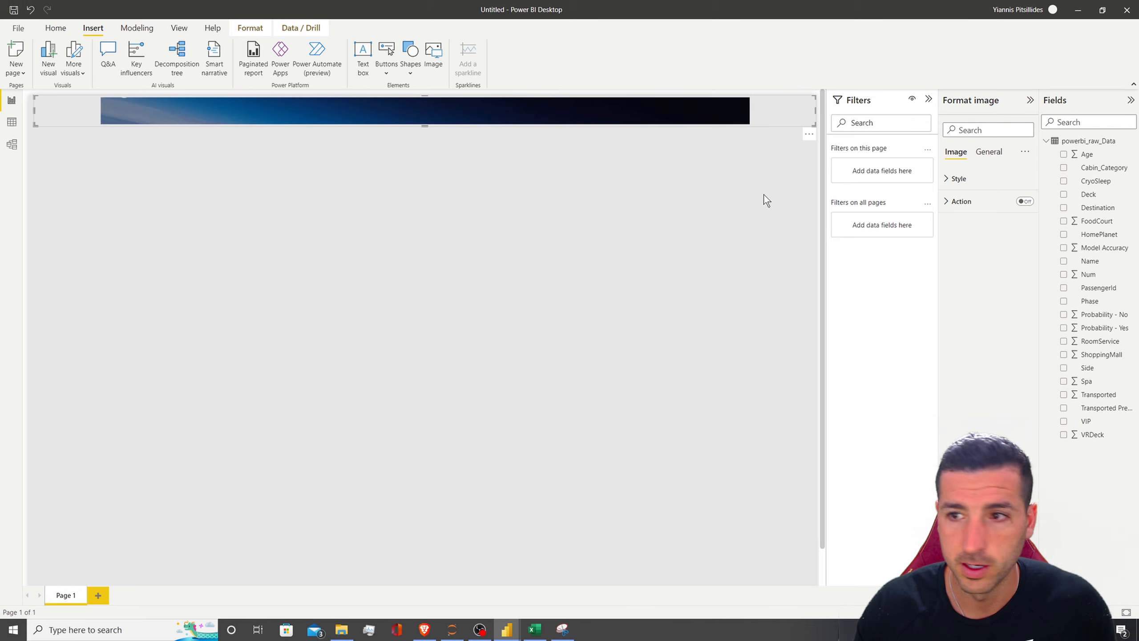
Step: Set the banner image's scaling style to Fit
{"action": "left_click", "coordinate": [970, 178]}
{"action": "left_click", "coordinate": [978, 213]}
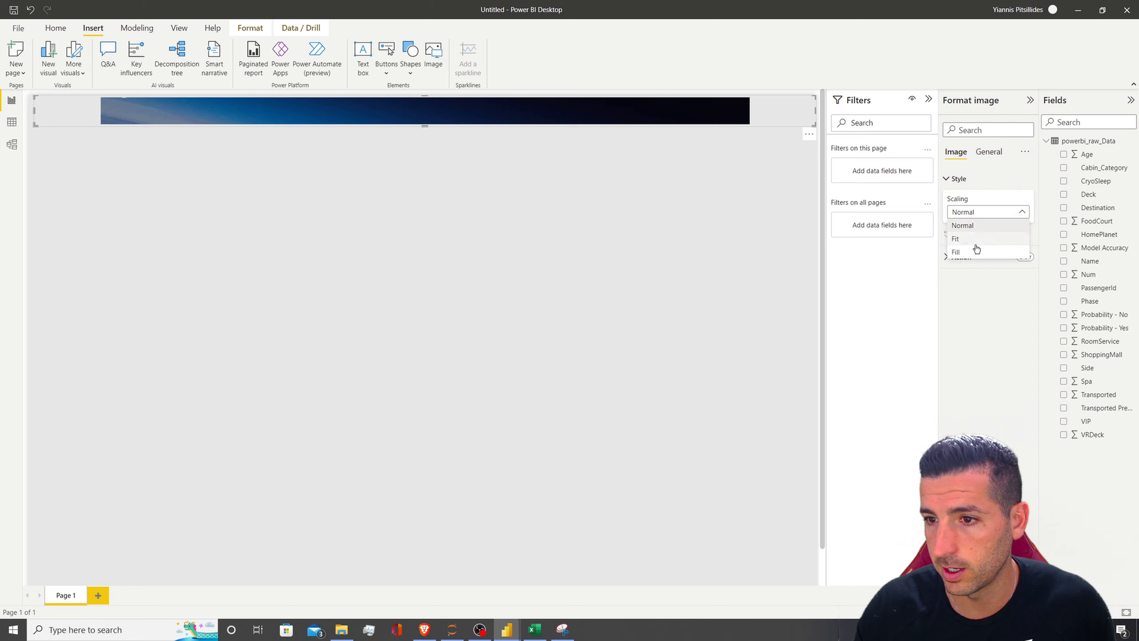
{"action": "left_click", "coordinate": [973, 242]}
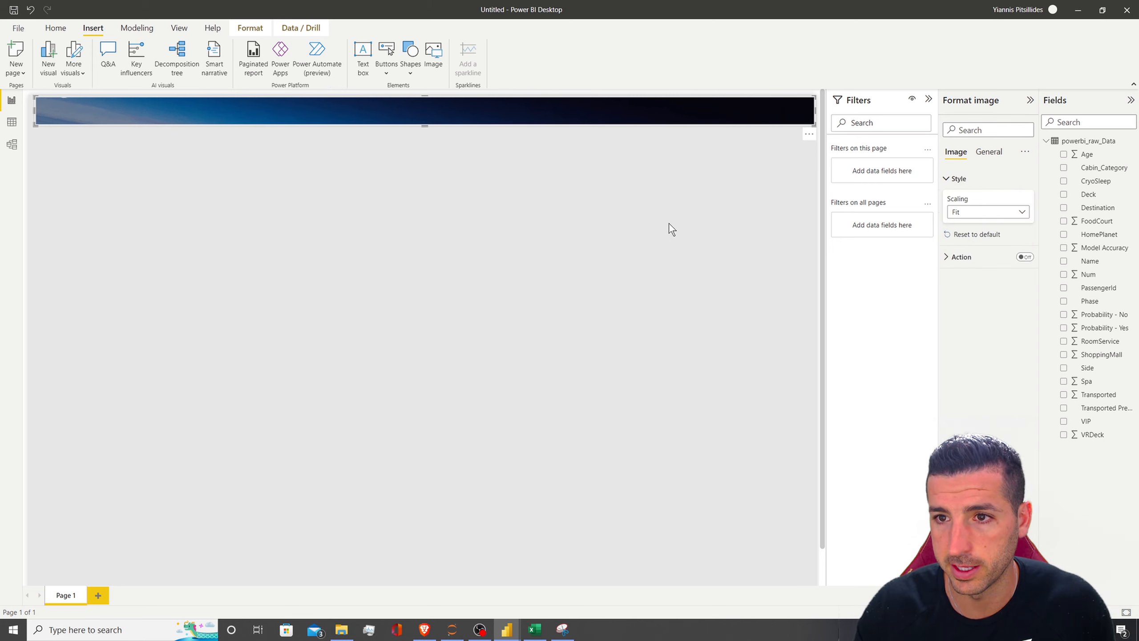
Step: Set the report page's canvas background colour to white
{"action": "left_click", "coordinate": [737, 262]}
{"action": "left_click", "coordinate": [987, 130]}
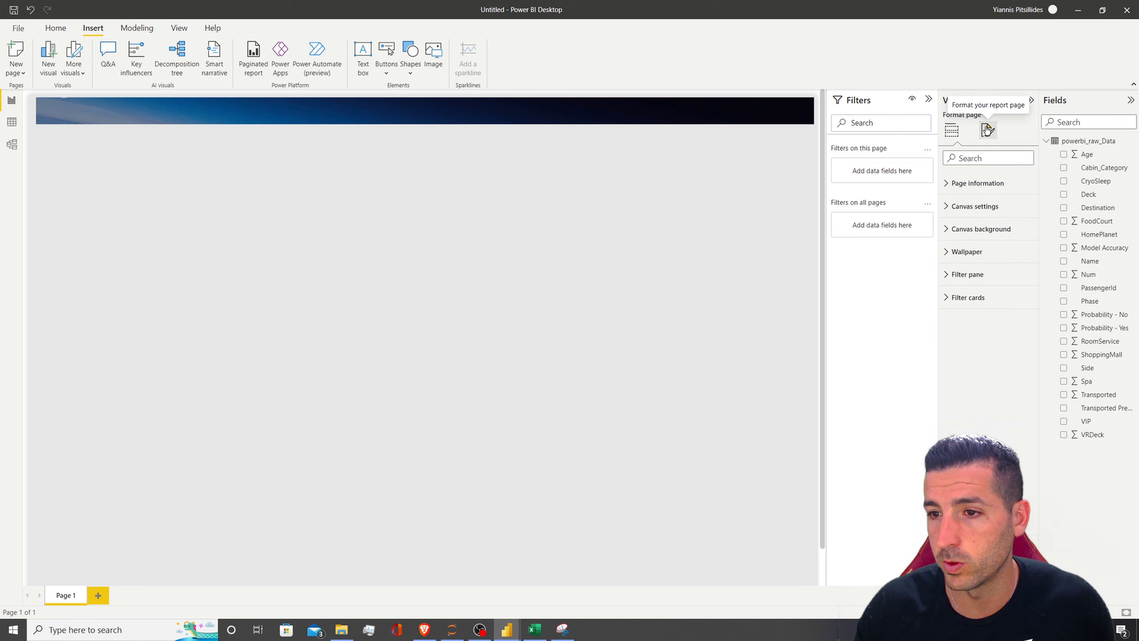
{"action": "left_click", "coordinate": [982, 228]}
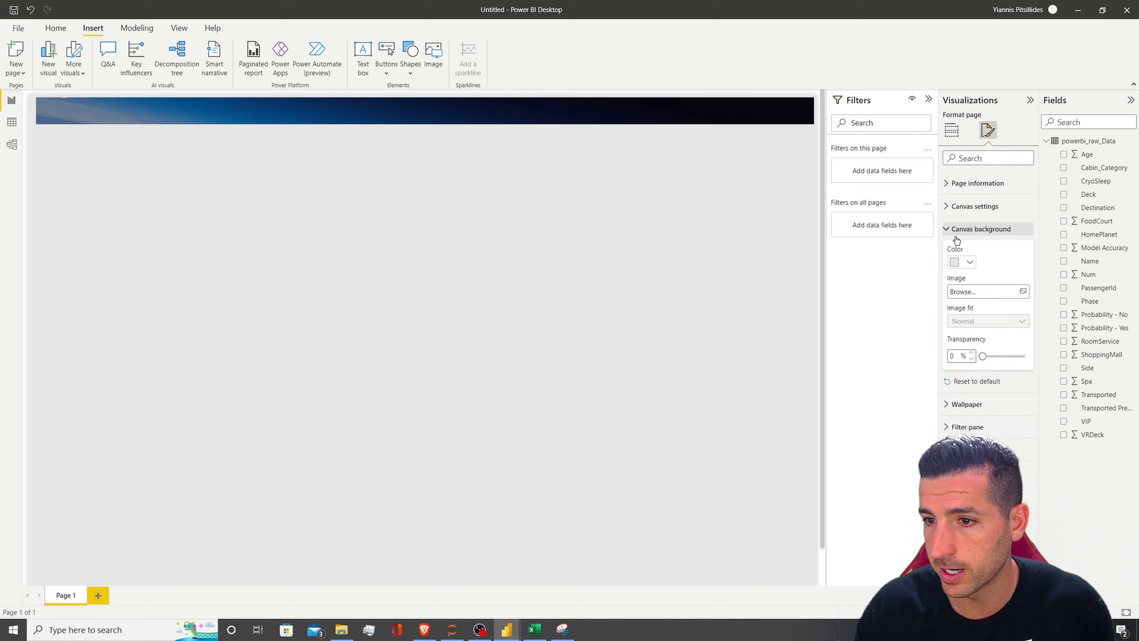
{"action": "left_click", "coordinate": [964, 262]}
{"action": "left_click", "coordinate": [962, 304]}
{"action": "left_click", "coordinate": [655, 278]}
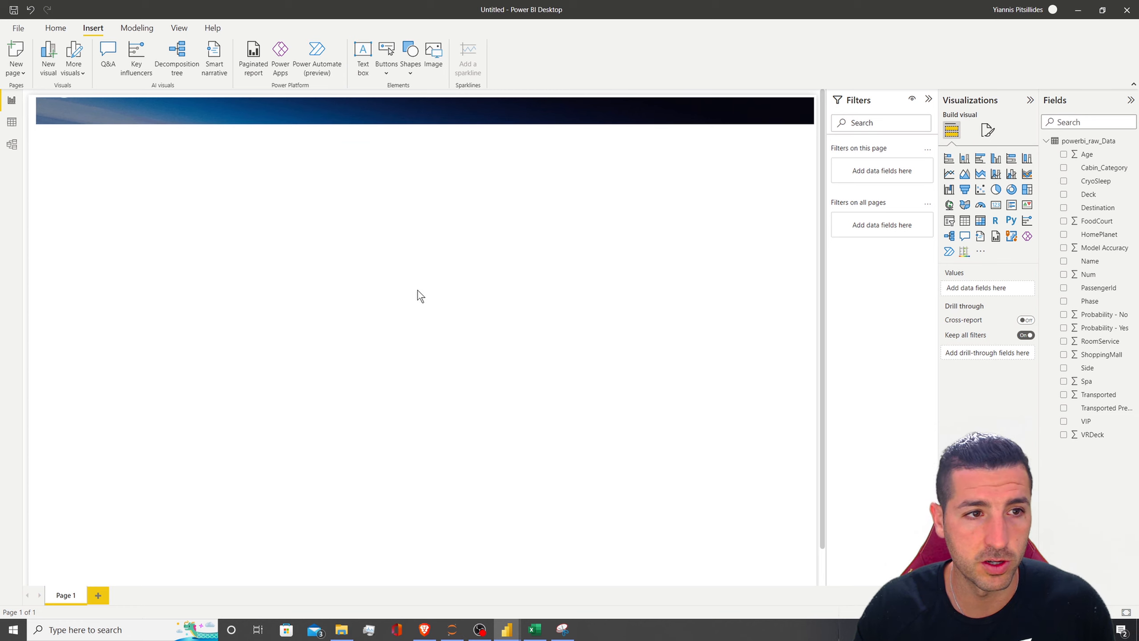
Step: Set the report page's canvas background colour to light grey and select the header banner image
{"action": "left_click", "coordinate": [987, 130]}
{"action": "left_click", "coordinate": [977, 206]}
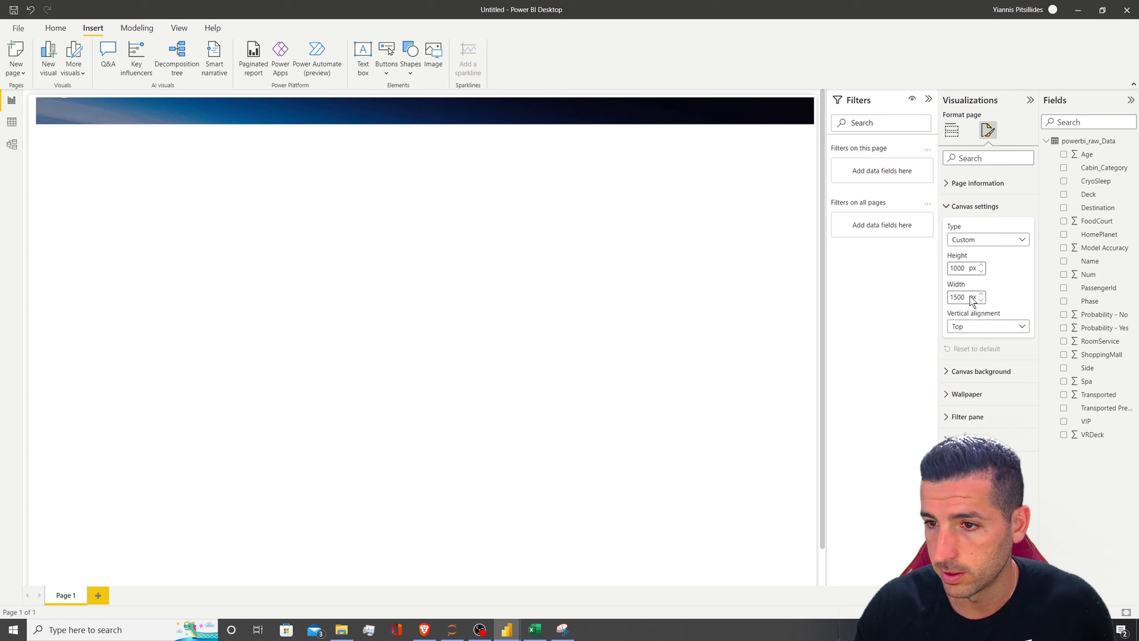
{"action": "left_click", "coordinate": [973, 206]}
{"action": "left_click", "coordinate": [980, 228]}
{"action": "left_click", "coordinate": [963, 262]}
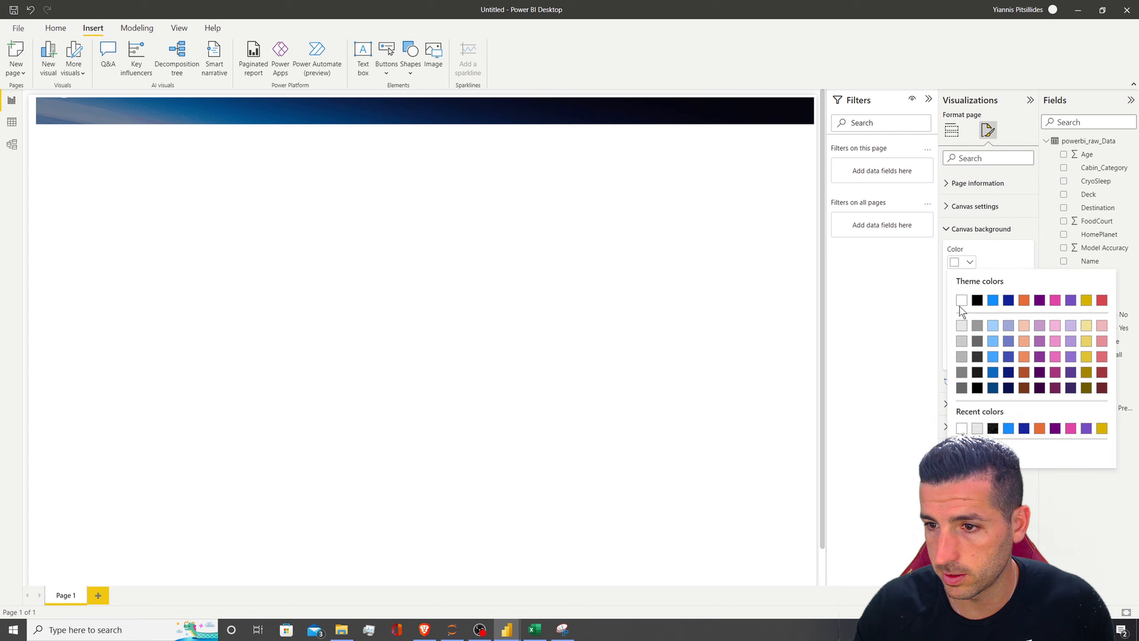
{"action": "left_click", "coordinate": [961, 300]}
{"action": "left_click", "coordinate": [565, 115]}
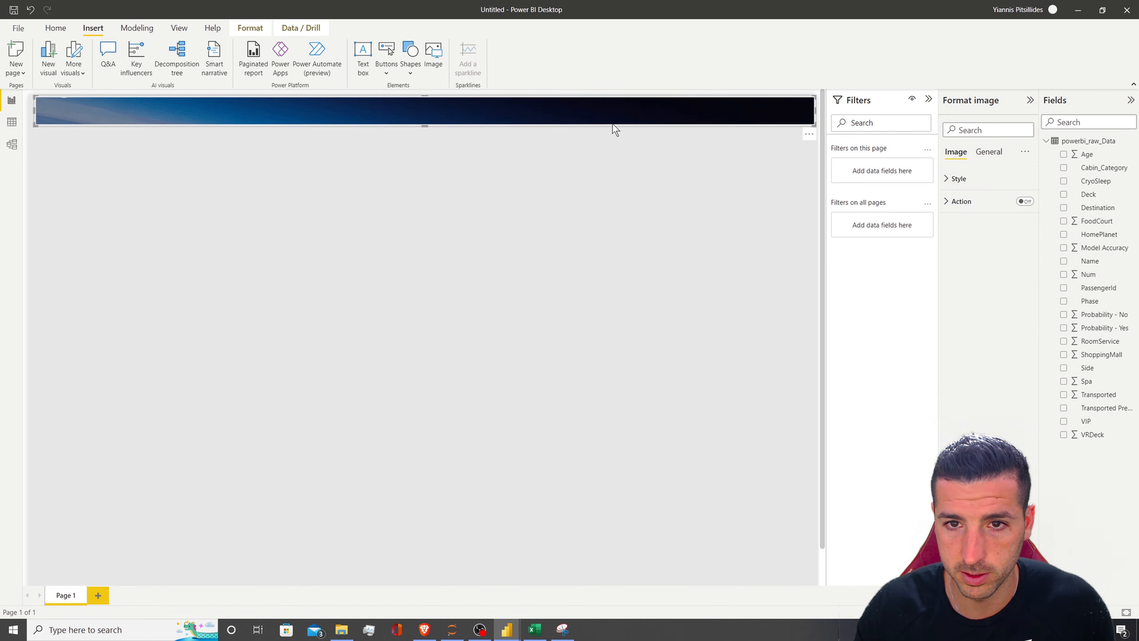
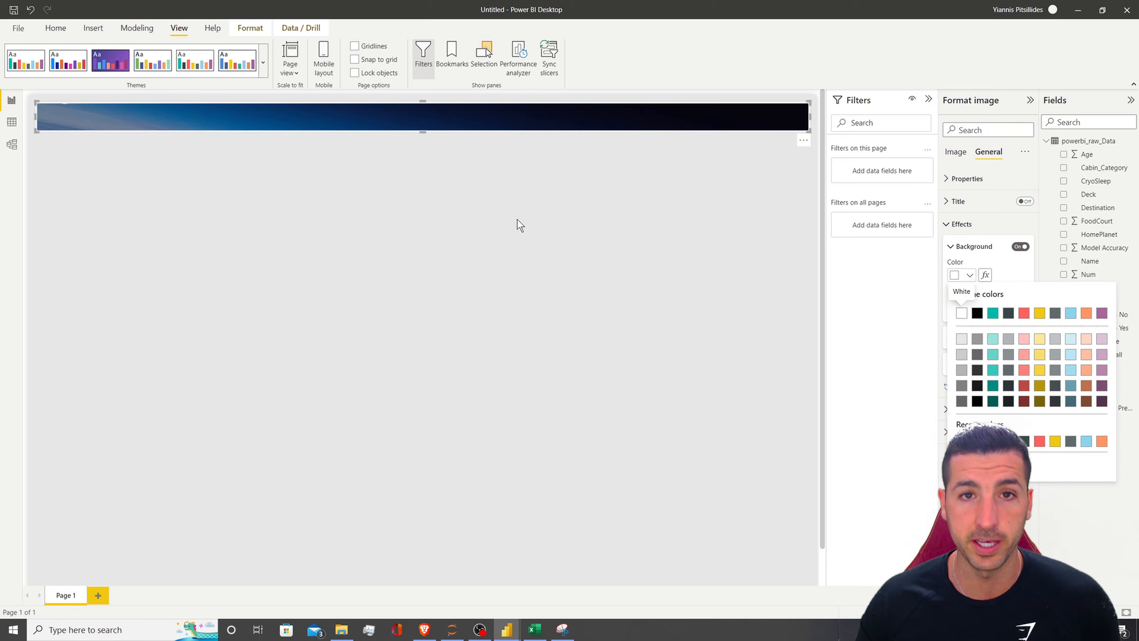
Step: Insert a text box spanning the full page width directly below the header banner
{"action": "key", "text": "Escape"}
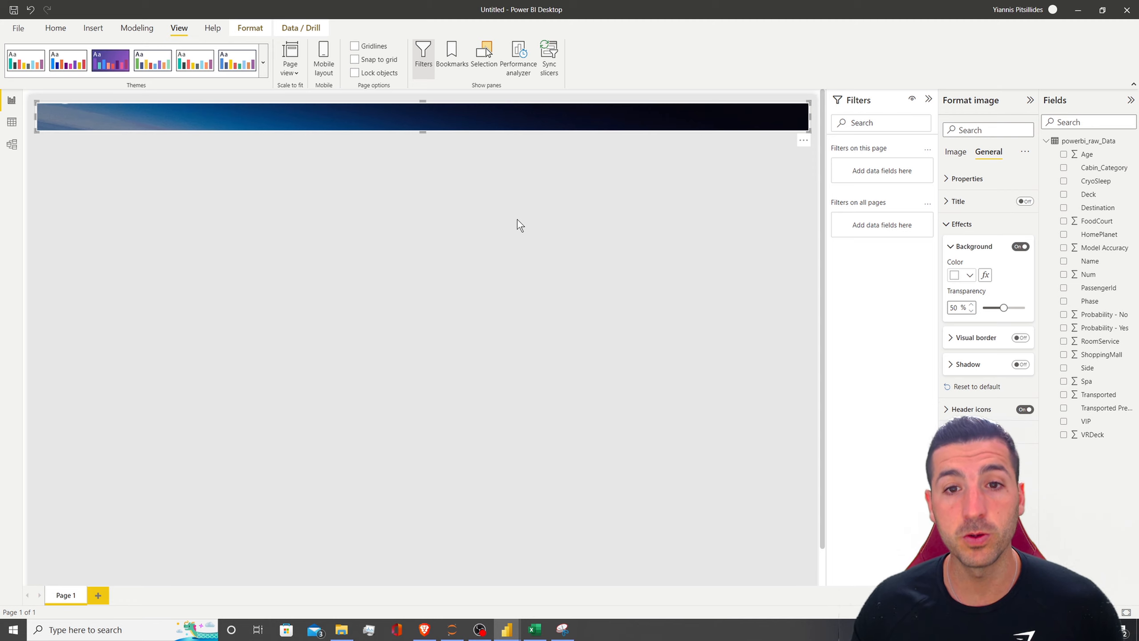
{"action": "left_click", "coordinate": [517, 220]}
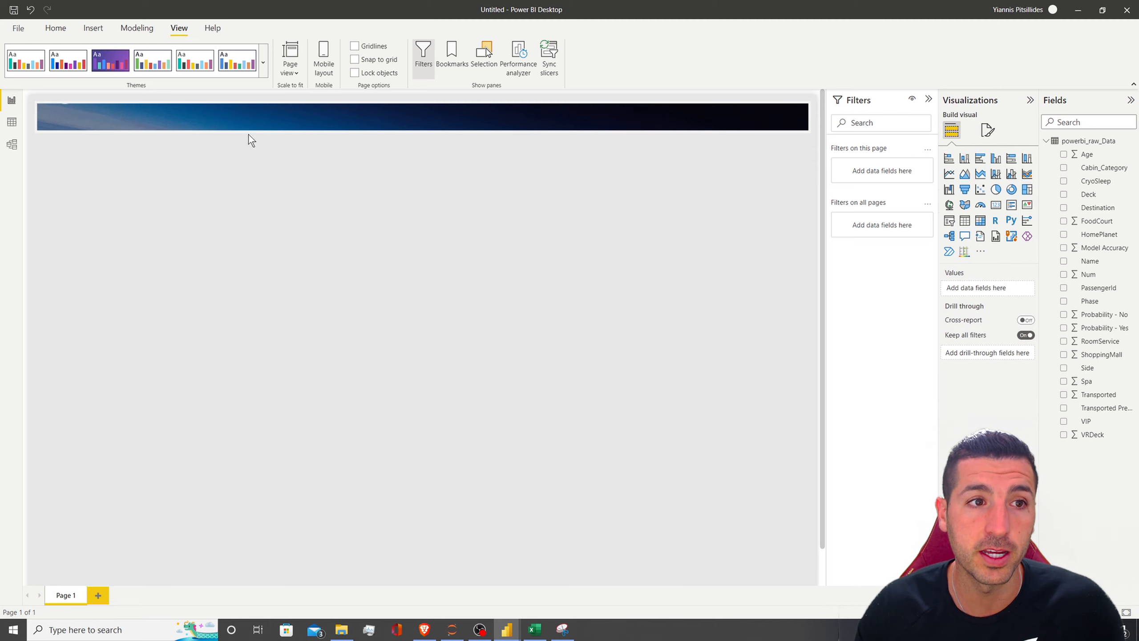
{"action": "left_click", "coordinate": [93, 28]}
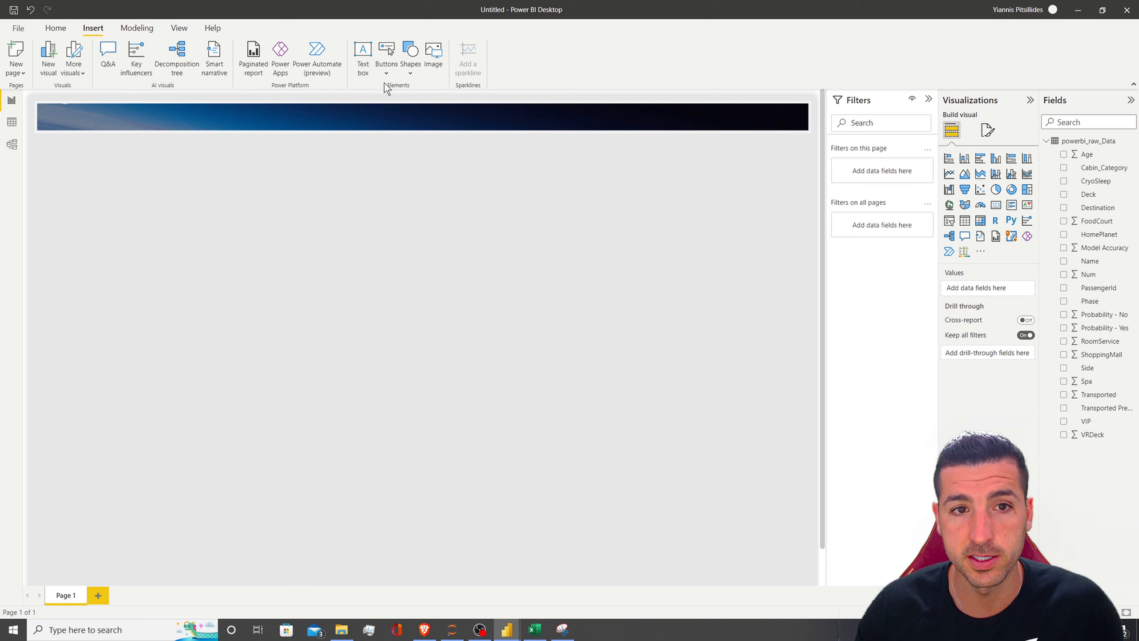
{"action": "left_click", "coordinate": [364, 67]}
{"action": "left_click_drag", "start_coordinate": [424, 268], "coordinate": [445, 138]}
{"action": "left_click", "coordinate": [431, 213]}
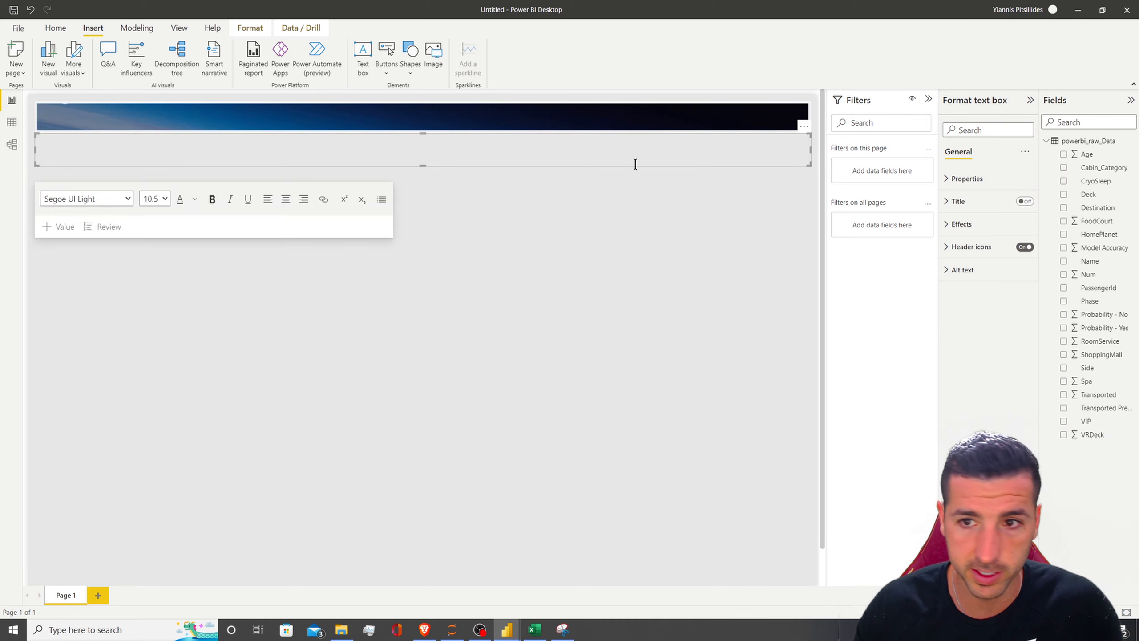
Step: Copy the title "Spaceship Titanic - Predictions Summary" from the finished report into the untitled report's new text box and centre it
{"action": "mouse_move", "coordinate": [497, 618]}
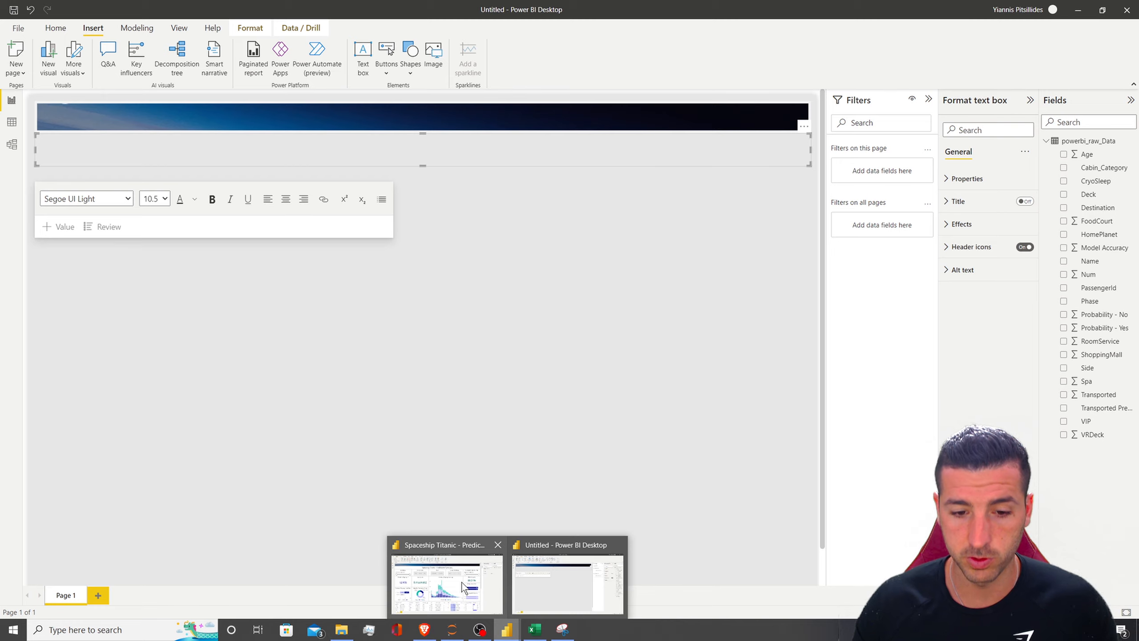
{"action": "left_click", "coordinate": [463, 586]}
{"action": "triple_click", "coordinate": [368, 142]}
{"action": "key", "text": "ctrl+c"}
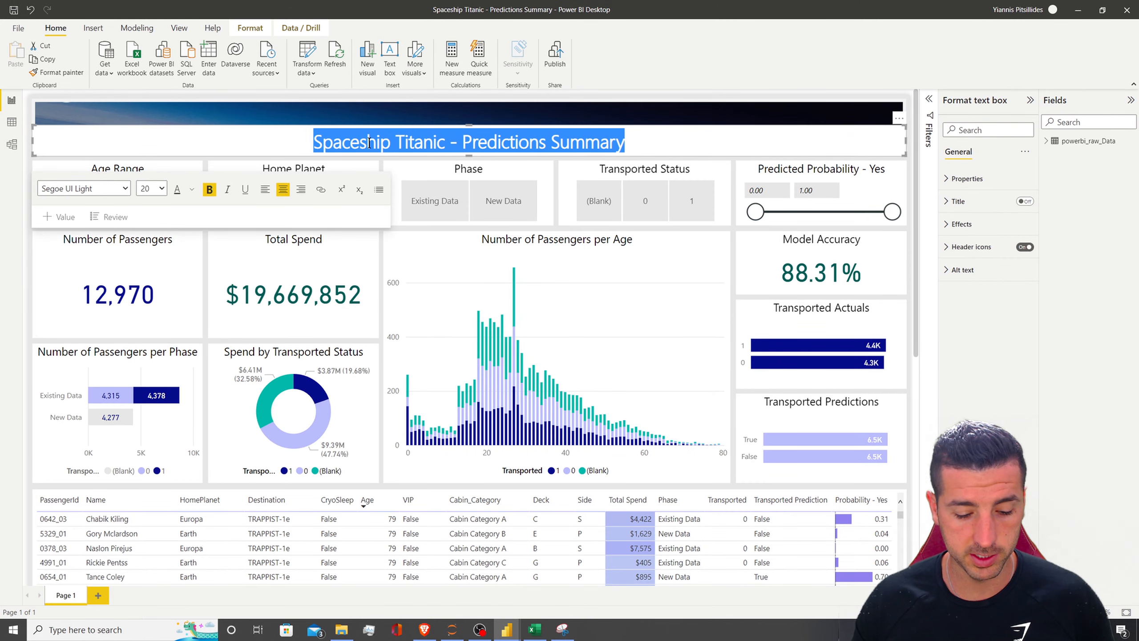
{"action": "mouse_move", "coordinate": [507, 628]}
{"action": "left_click", "coordinate": [559, 594]}
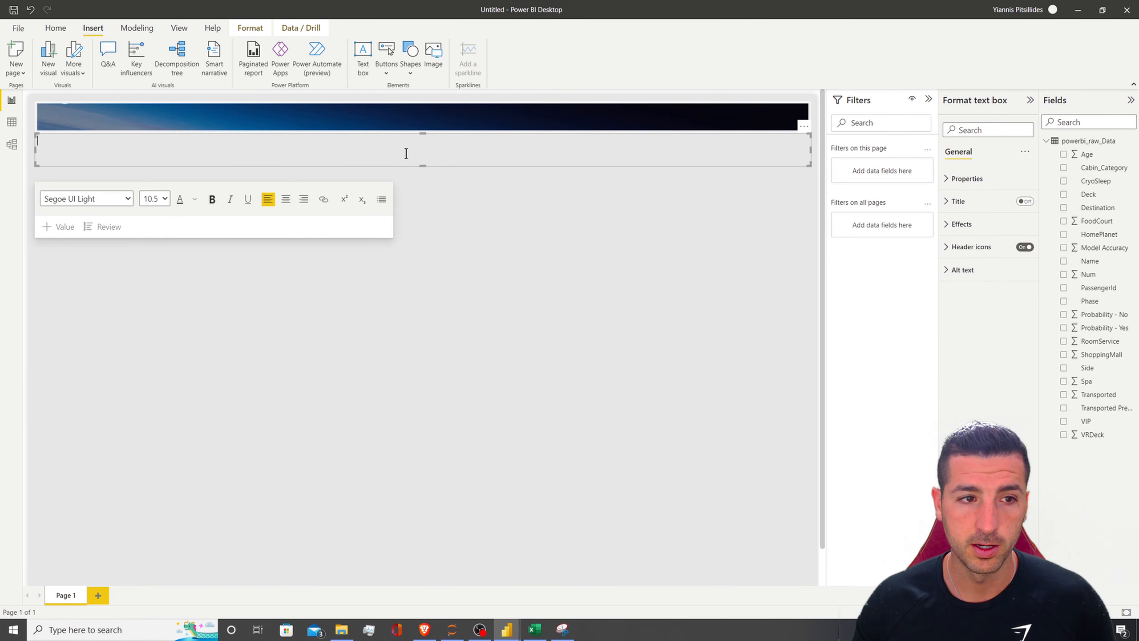
{"action": "key", "text": "ctrl+v"}
{"action": "left_click", "coordinate": [285, 201]}
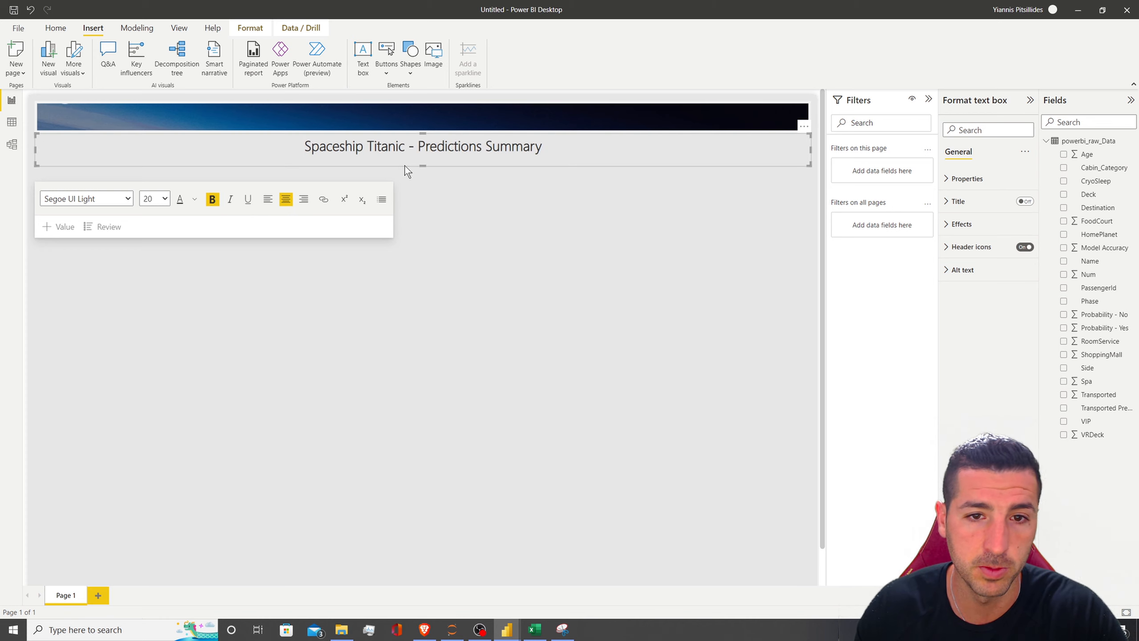
Step: Reduce the title text box's height slightly and turn on its white background
{"action": "left_click_drag", "start_coordinate": [425, 165], "coordinate": [429, 159]}
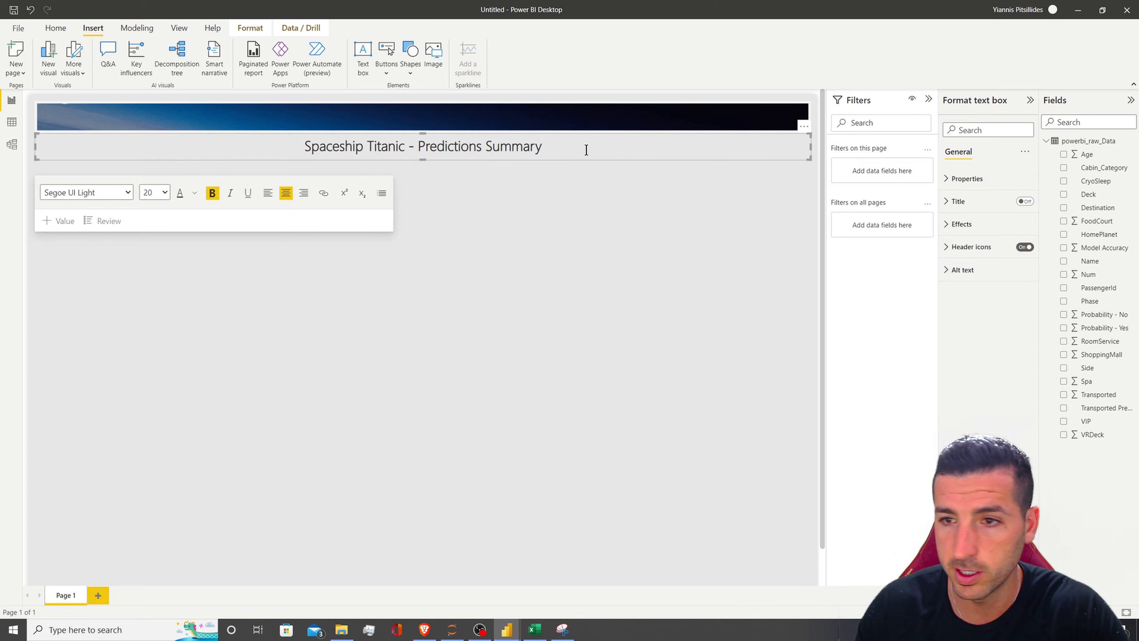
{"action": "left_click", "coordinate": [961, 223]}
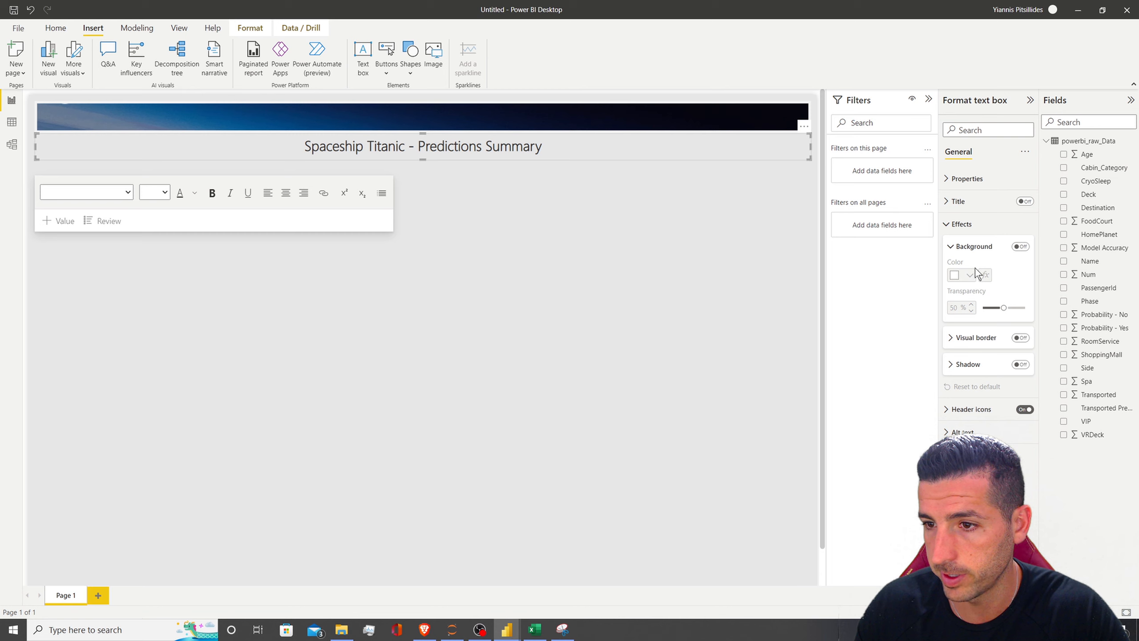
{"action": "left_click", "coordinate": [1020, 246]}
{"action": "left_click", "coordinate": [626, 222]}
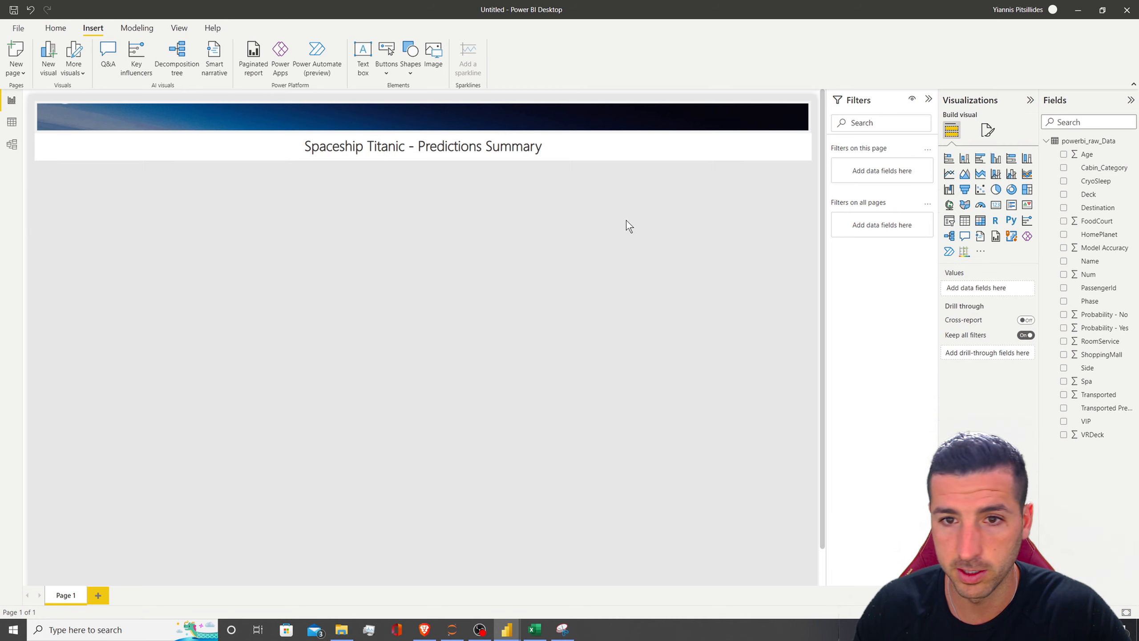
Step: Nudge the title text box up against the banner and fine-tune its side edges to the banner's width
{"action": "left_click", "coordinate": [217, 157]}
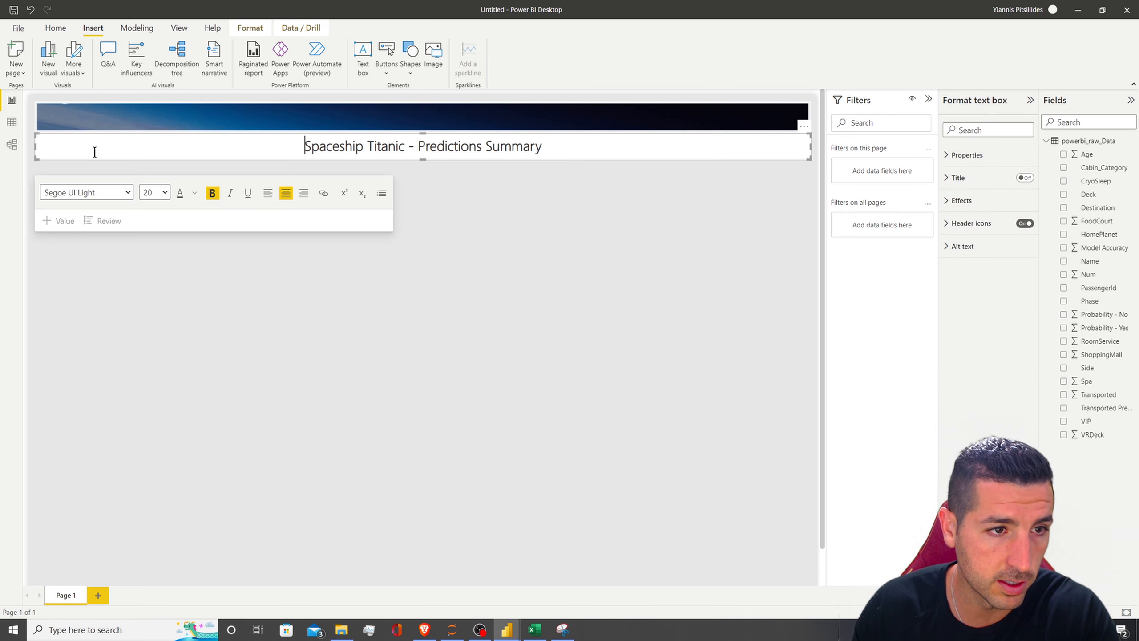
{"action": "left_click", "coordinate": [279, 159]}
{"action": "key", "text": "Up"}
{"action": "key", "text": "Up"}
{"action": "key", "text": "Up"}
{"action": "key", "text": "Up"}
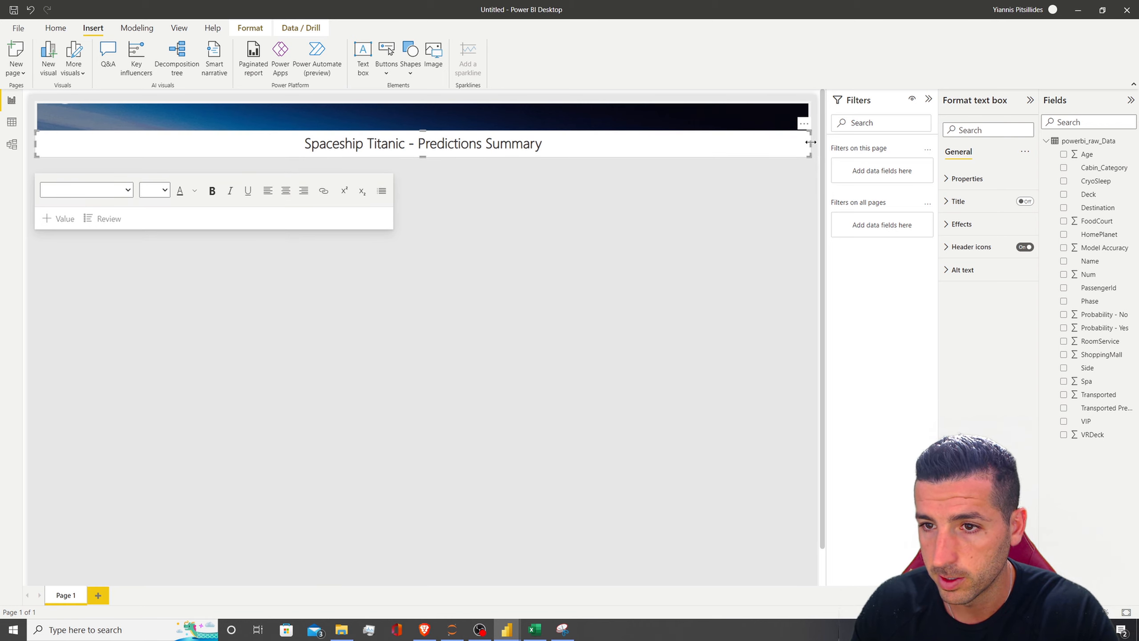
{"action": "left_click_drag", "start_coordinate": [811, 143], "coordinate": [810, 143]}
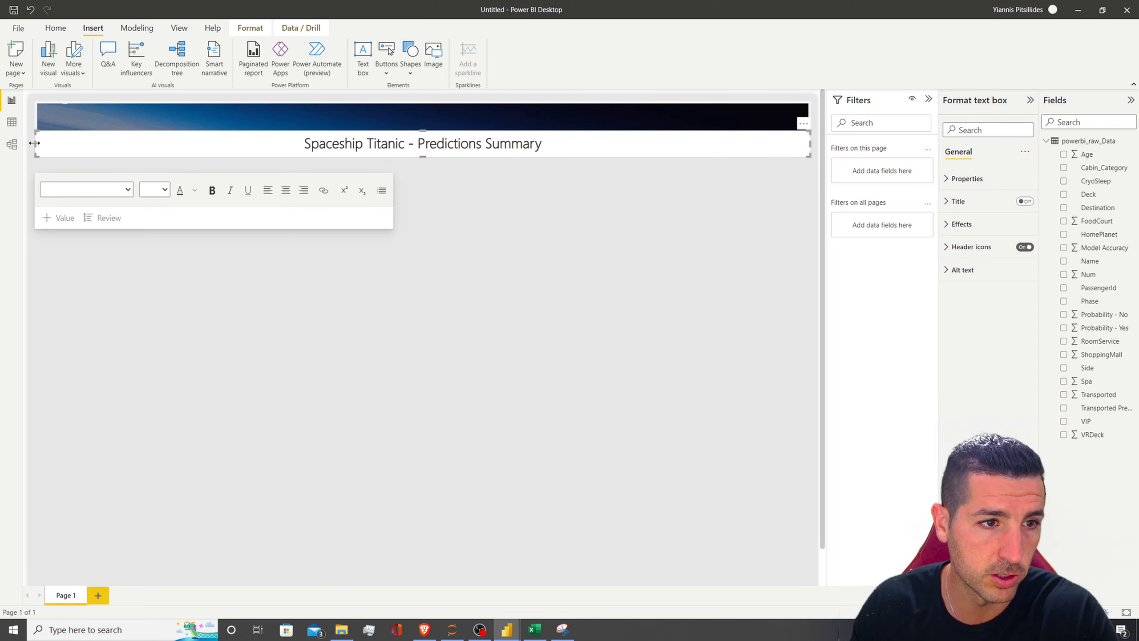
{"action": "left_click_drag", "start_coordinate": [34, 143], "coordinate": [31, 139]}
{"action": "left_click", "coordinate": [515, 252]}
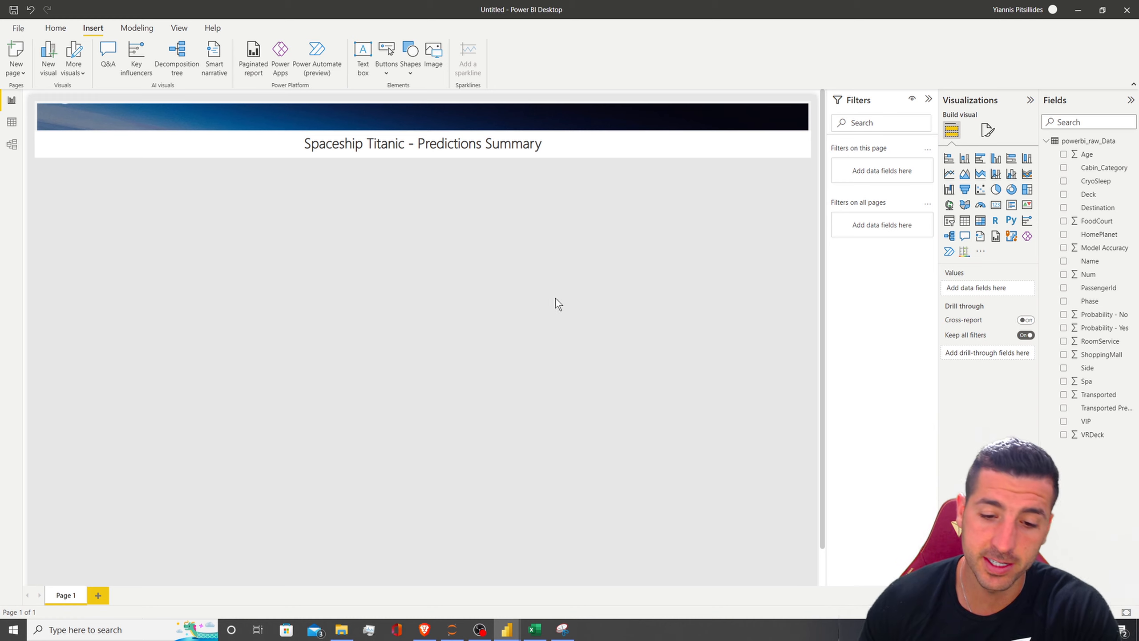
Step: Switch to the finished Spaceship Titanic - Predictions Summary report and examine its full layout, from slicers to flow graphs
{"action": "mouse_move", "coordinate": [507, 628]}
{"action": "left_click", "coordinate": [457, 595]}
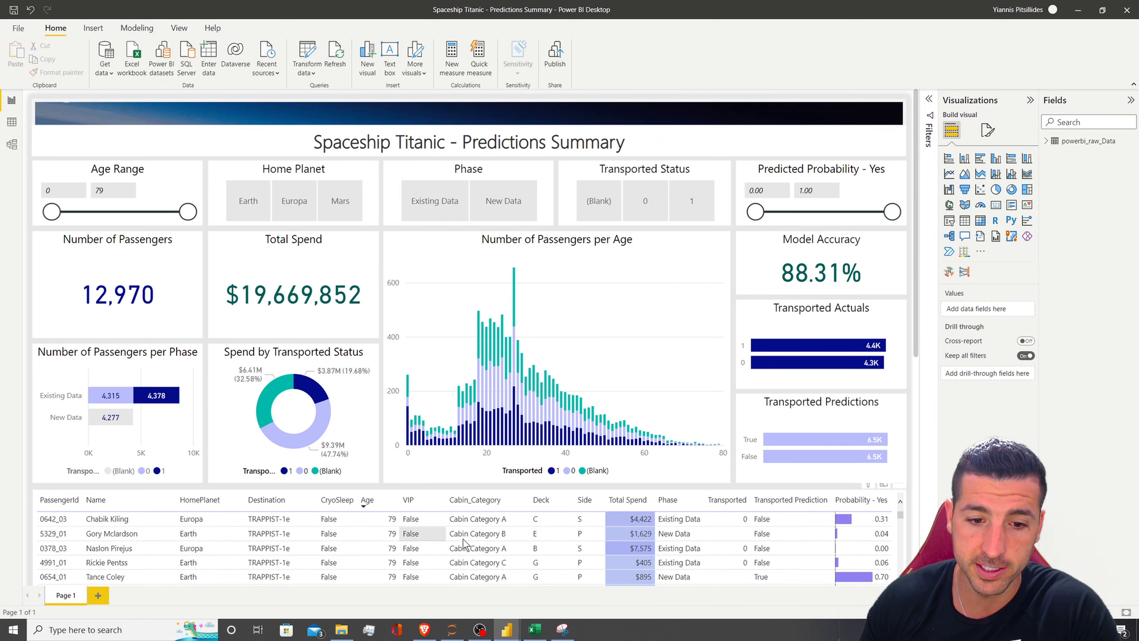
{"action": "scroll", "coordinate": [590, 468], "scroll_direction": "down", "scroll_amount": 5}
{"action": "scroll", "coordinate": [590, 467], "scroll_direction": "down", "scroll_amount": 3}
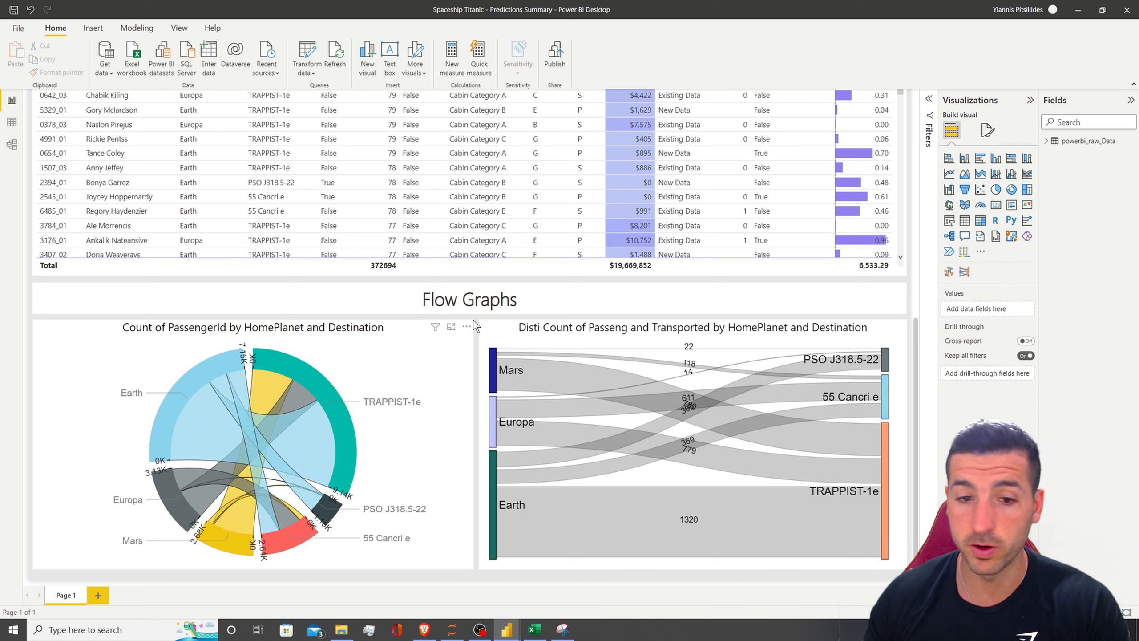
{"action": "scroll", "coordinate": [474, 320], "scroll_direction": "up", "scroll_amount": 6}
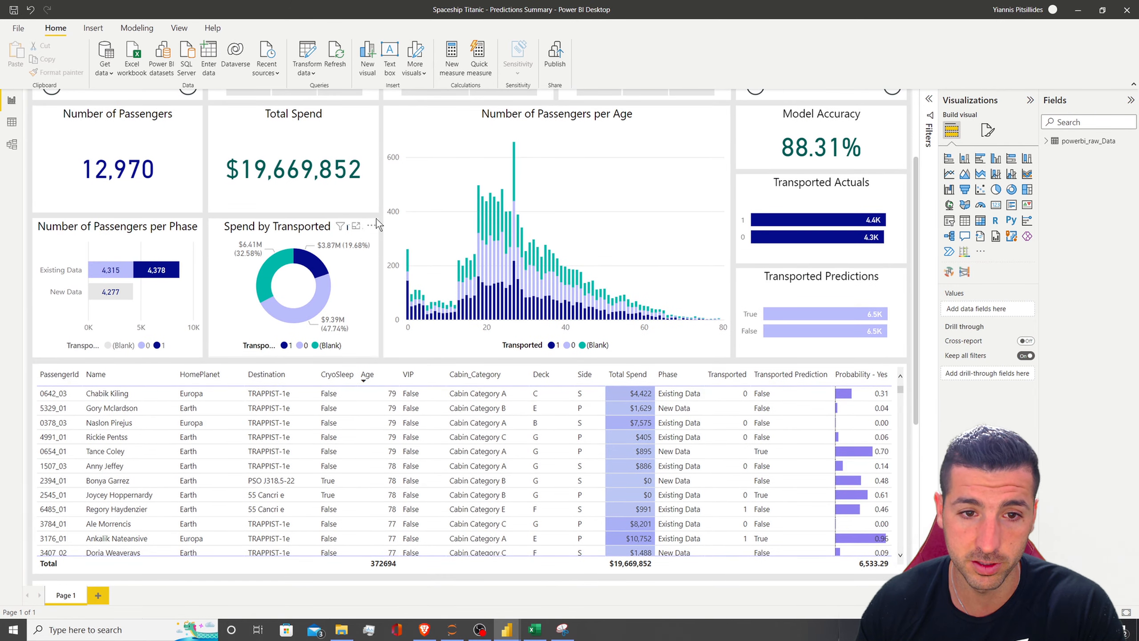
{"action": "scroll", "coordinate": [380, 220], "scroll_direction": "up", "scroll_amount": 3}
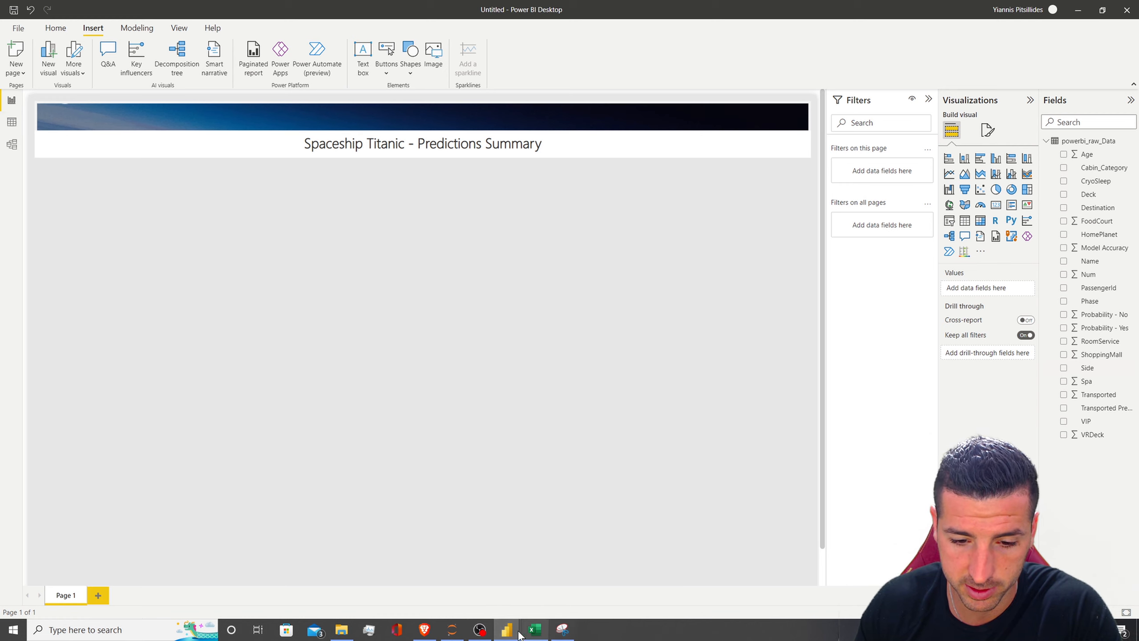
Step: Read the field descriptions on Kaggle's Spaceship Titanic data page in the browser, then view the powerbi_raw_Data sheet in Excel
{"action": "left_click", "coordinate": [424, 629]}
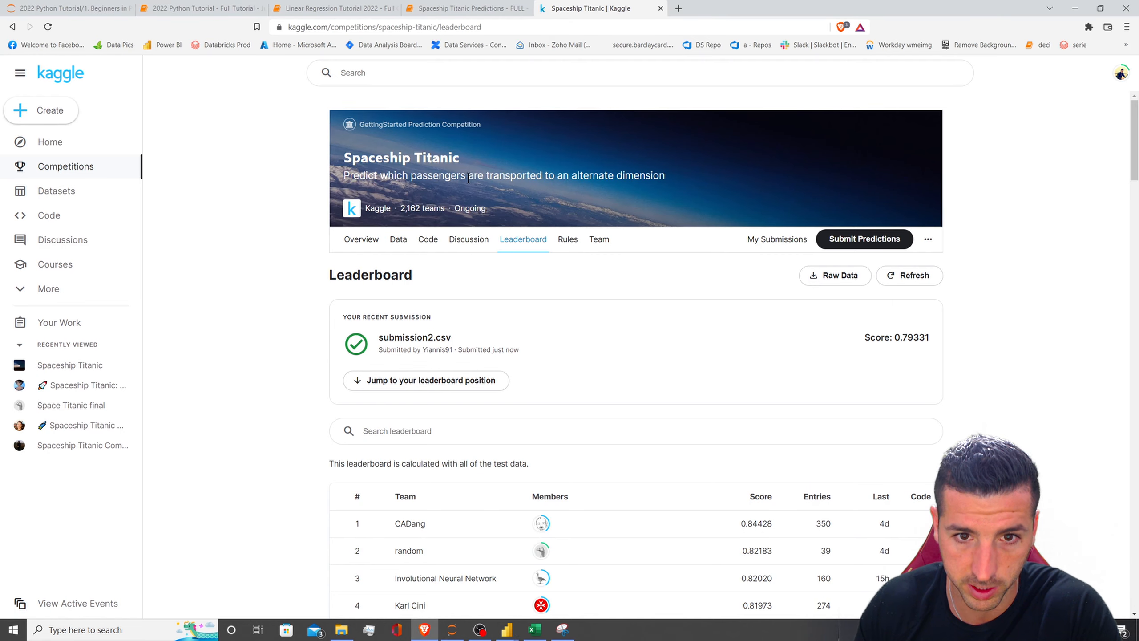
{"action": "left_click", "coordinate": [399, 240]}
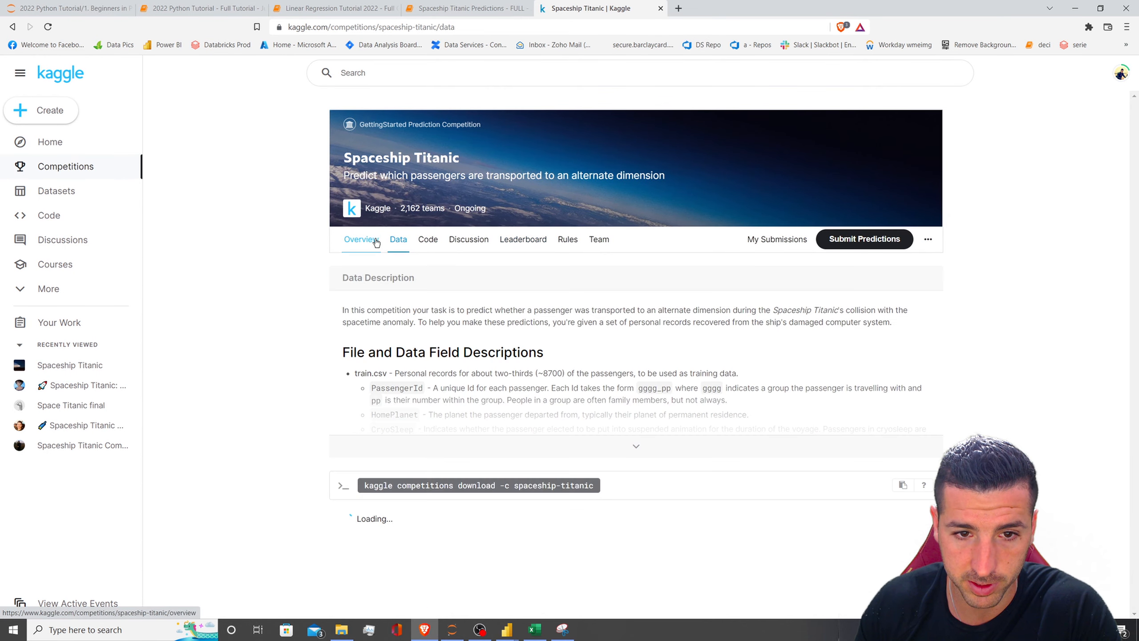
{"action": "scroll", "coordinate": [609, 413], "scroll_direction": "down", "scroll_amount": 2}
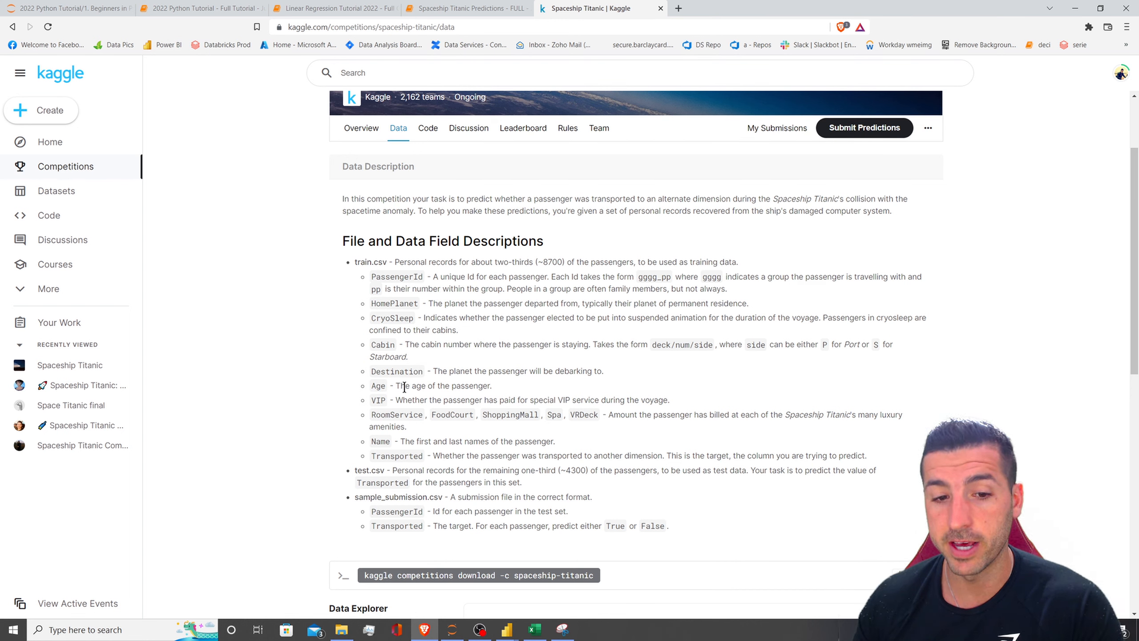
{"action": "left_click_drag", "start_coordinate": [393, 403], "coordinate": [455, 386]}
{"action": "scroll", "coordinate": [556, 429], "scroll_direction": "down", "scroll_amount": 1}
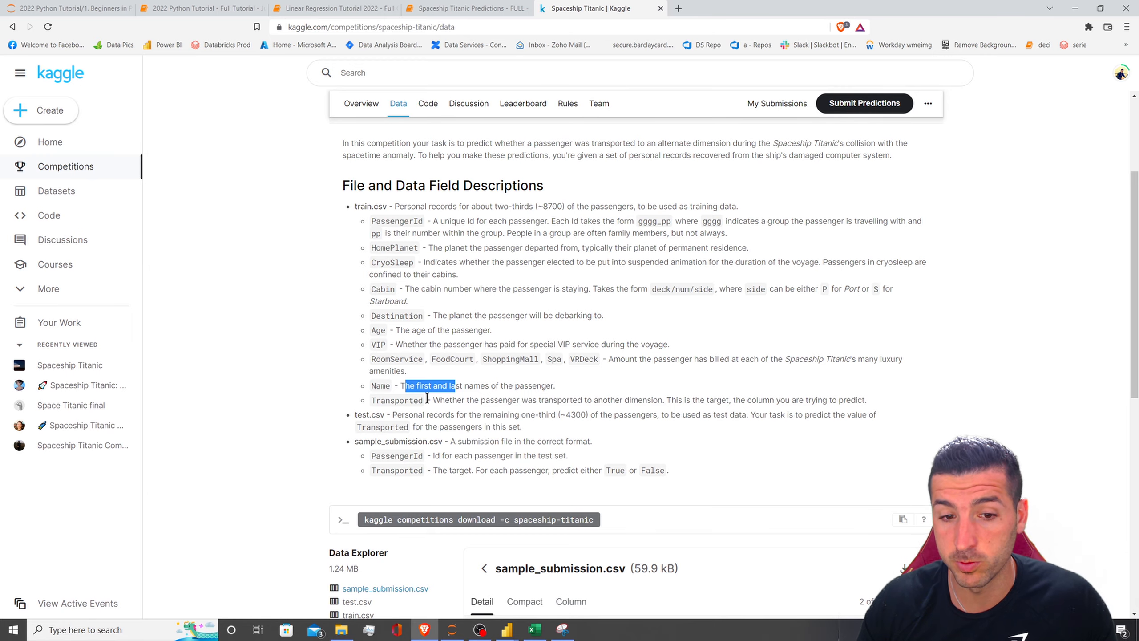
{"action": "left_click", "coordinate": [534, 630]}
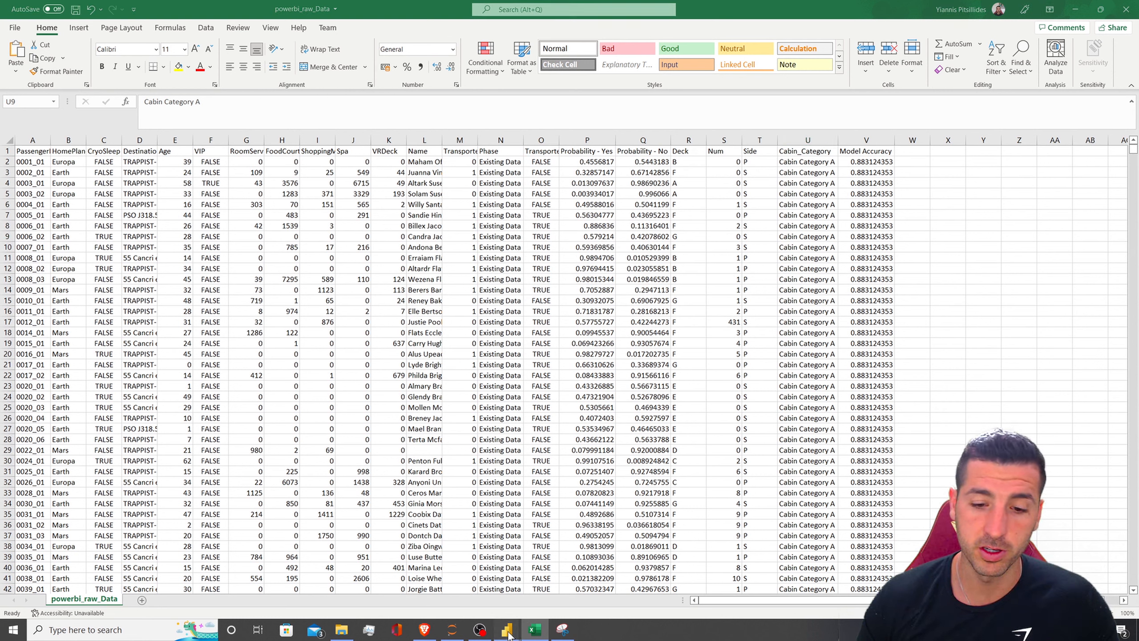
Step: Switch back to the untitled Power BI report and add an Age slicer to the page
{"action": "mouse_move", "coordinate": [507, 629]}
{"action": "left_click", "coordinate": [585, 588]}
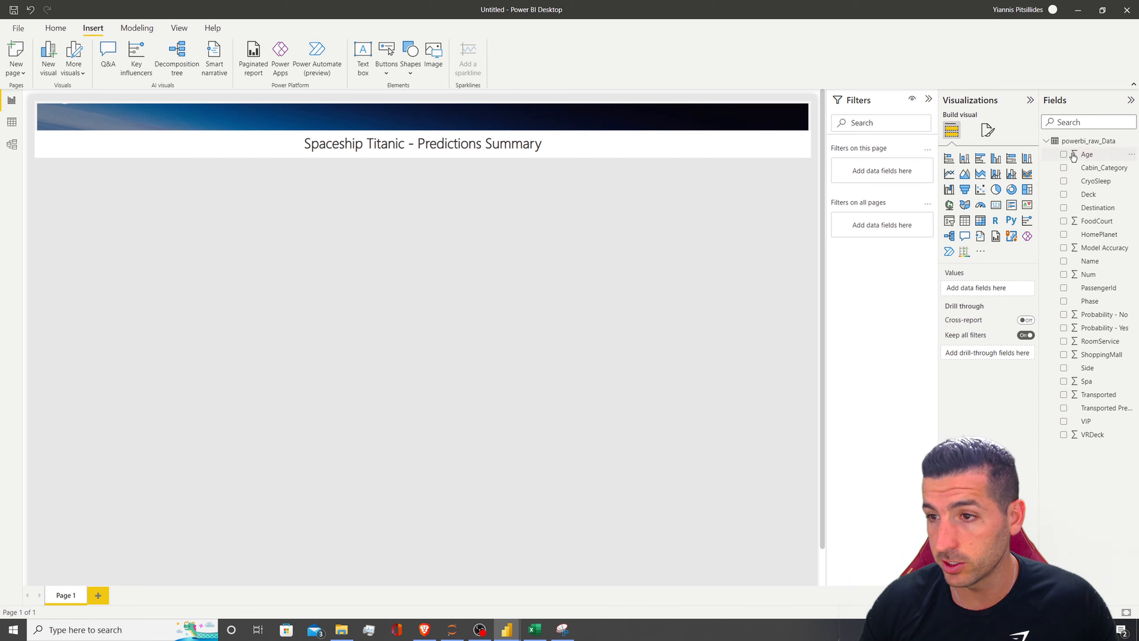
{"action": "left_click_drag", "start_coordinate": [1092, 155], "coordinate": [511, 222]}
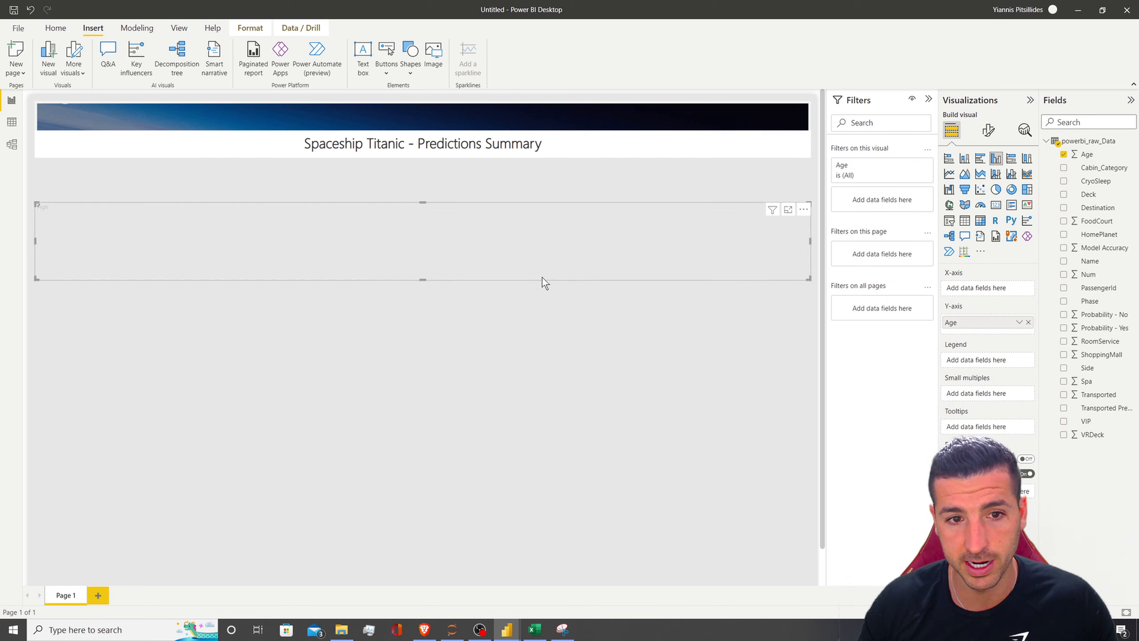
{"action": "left_click_drag", "start_coordinate": [806, 276], "coordinate": [470, 282]}
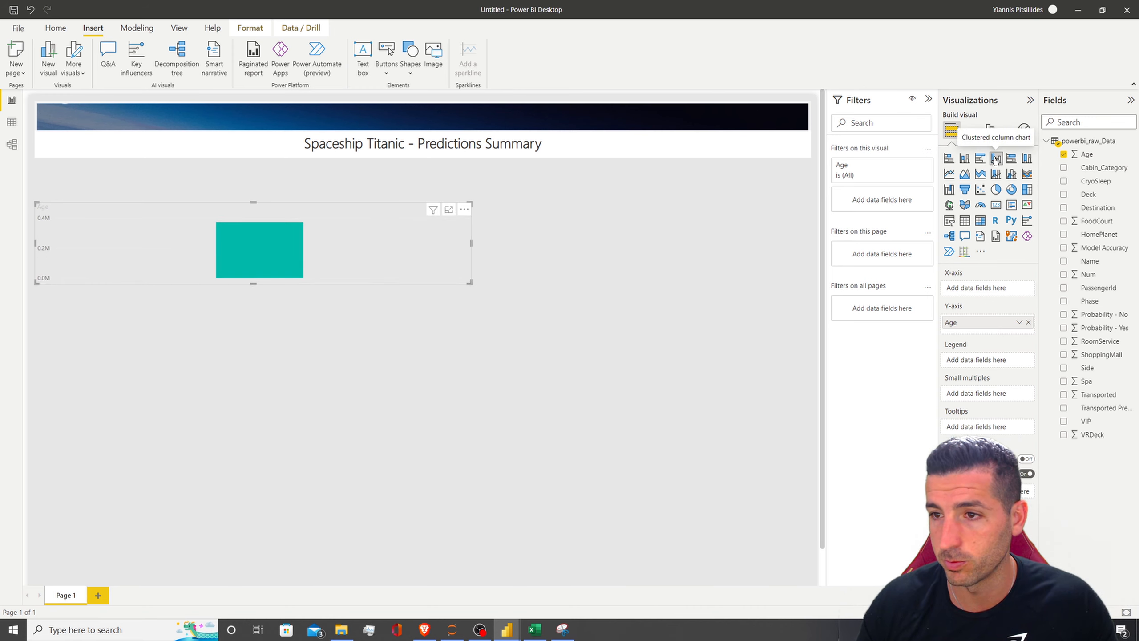
{"action": "left_click", "coordinate": [950, 220]}
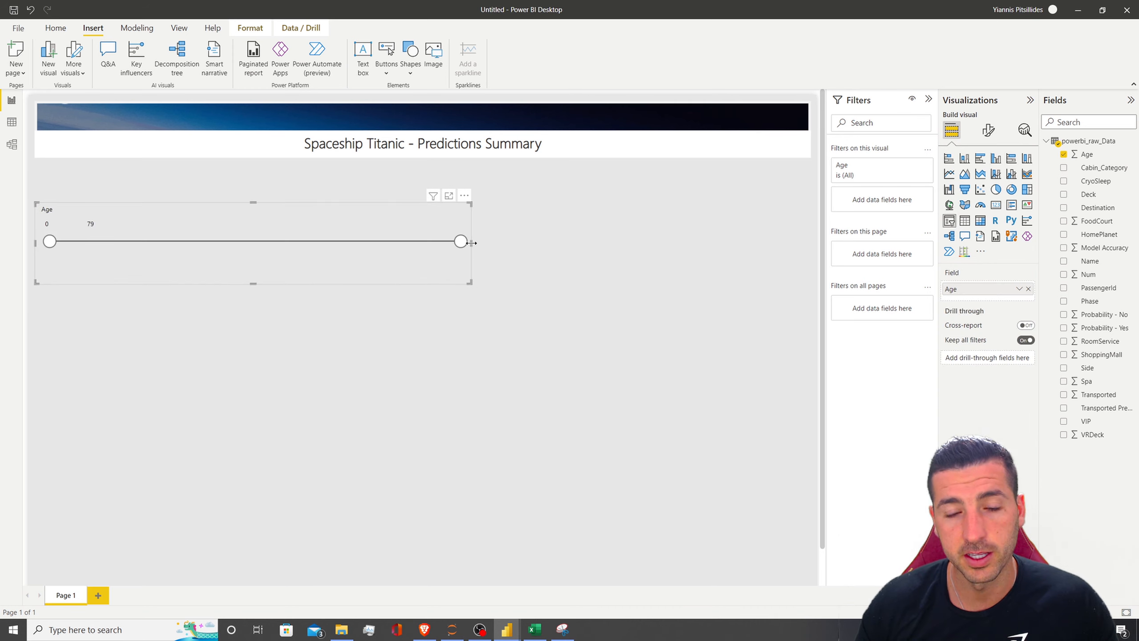
Step: Shrink the Age slicer to about a quarter of the page width and place it just below the title's left end
{"action": "left_click_drag", "start_coordinate": [470, 243], "coordinate": [217, 245]}
{"action": "left_click_drag", "start_coordinate": [135, 209], "coordinate": [135, 171]}
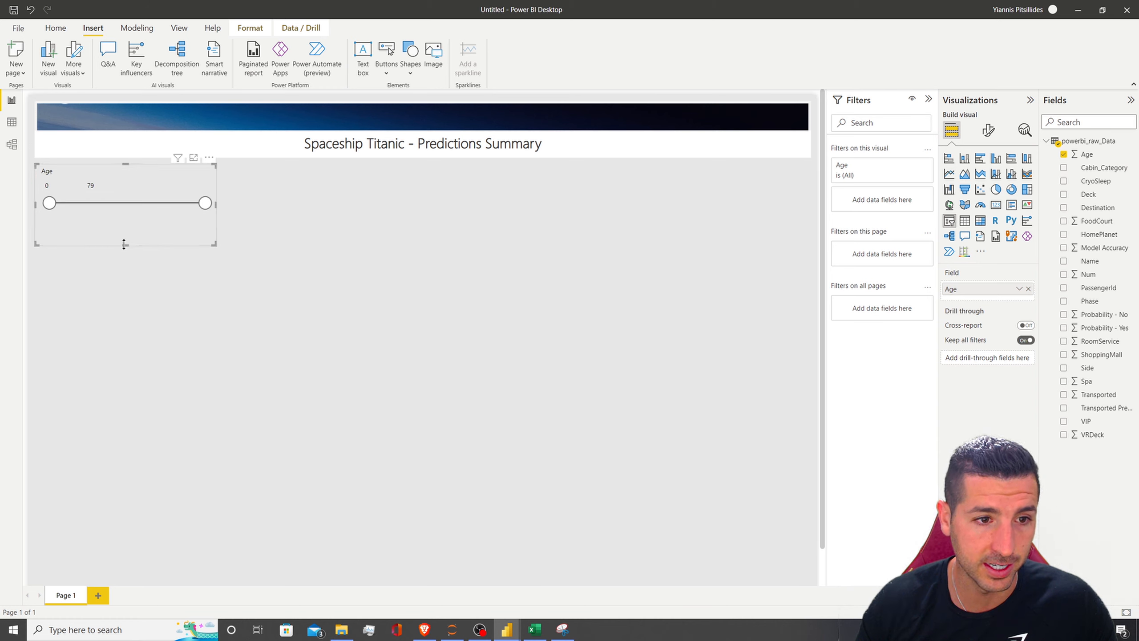
{"action": "left_click_drag", "start_coordinate": [123, 244], "coordinate": [126, 220]}
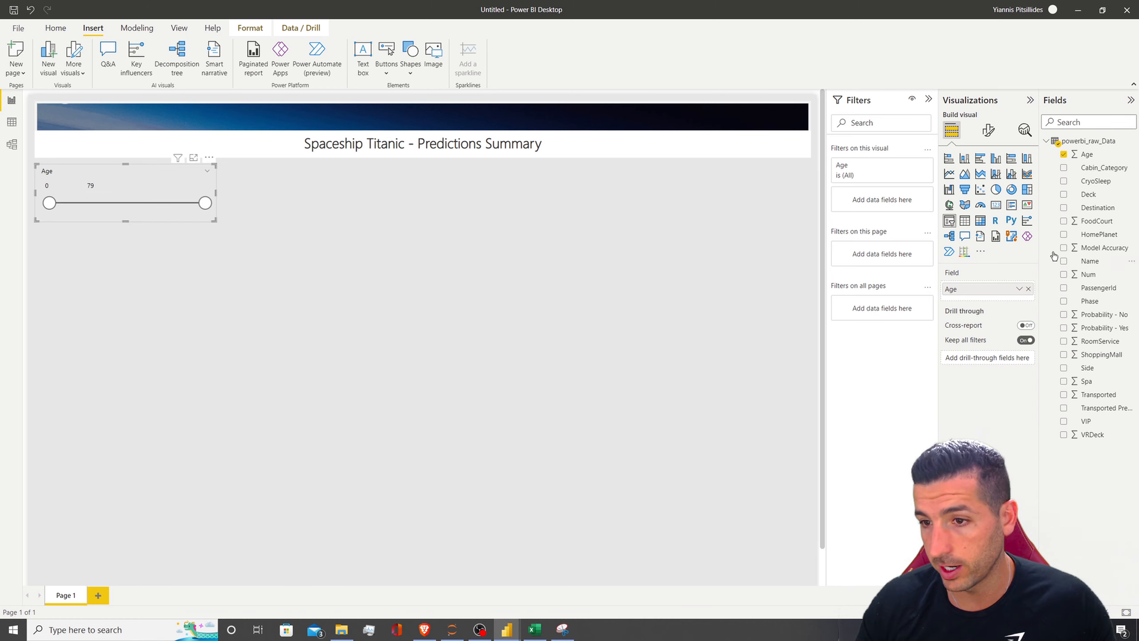
Step: Give the Age slicer a solid white background with 0% transparency
{"action": "left_click", "coordinate": [988, 129]}
{"action": "left_click", "coordinate": [987, 183]}
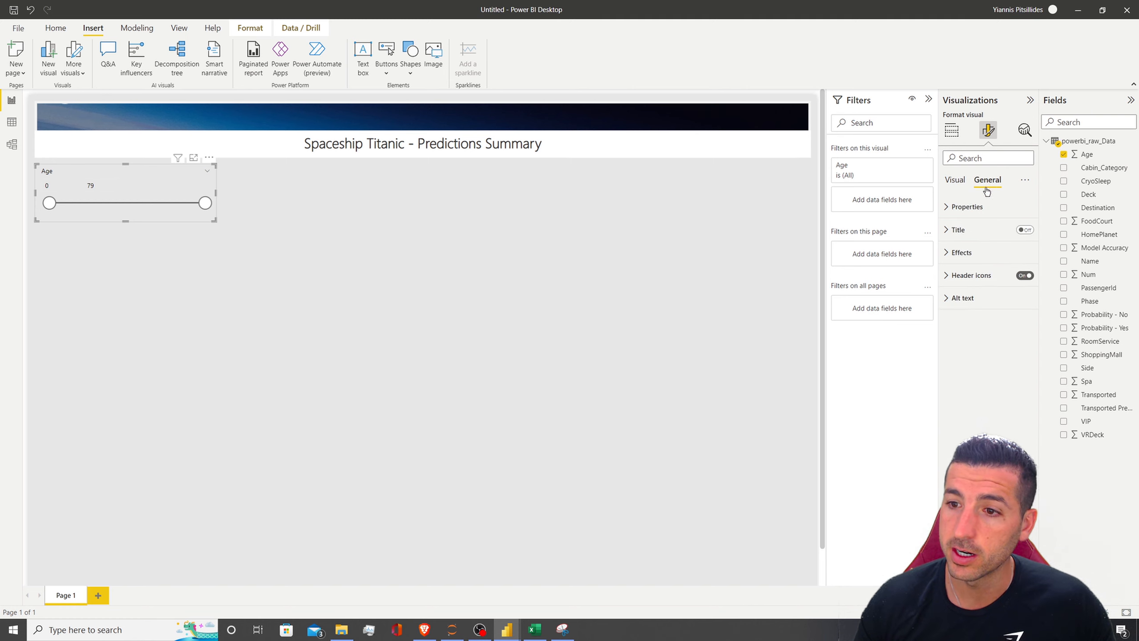
{"action": "left_click", "coordinate": [962, 252]}
{"action": "left_click", "coordinate": [1020, 274]}
{"action": "left_click_drag", "start_coordinate": [1004, 336], "coordinate": [981, 336]}
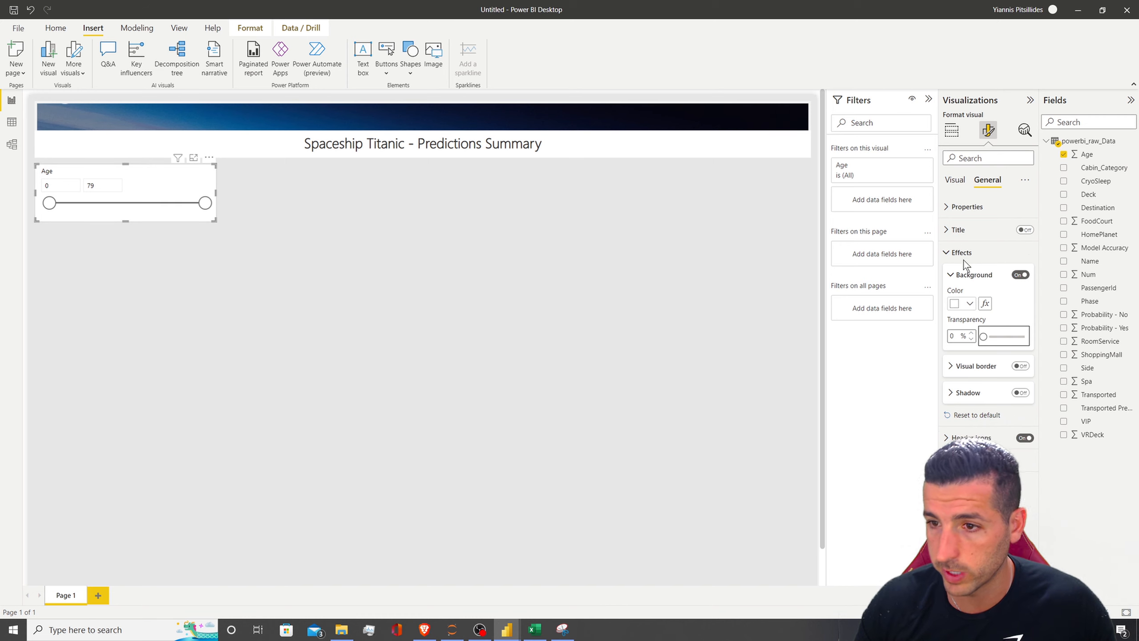
Step: Enable the Age slicer's title with the text "Age Range" and turn off its slicer header
{"action": "left_click", "coordinate": [1024, 229]}
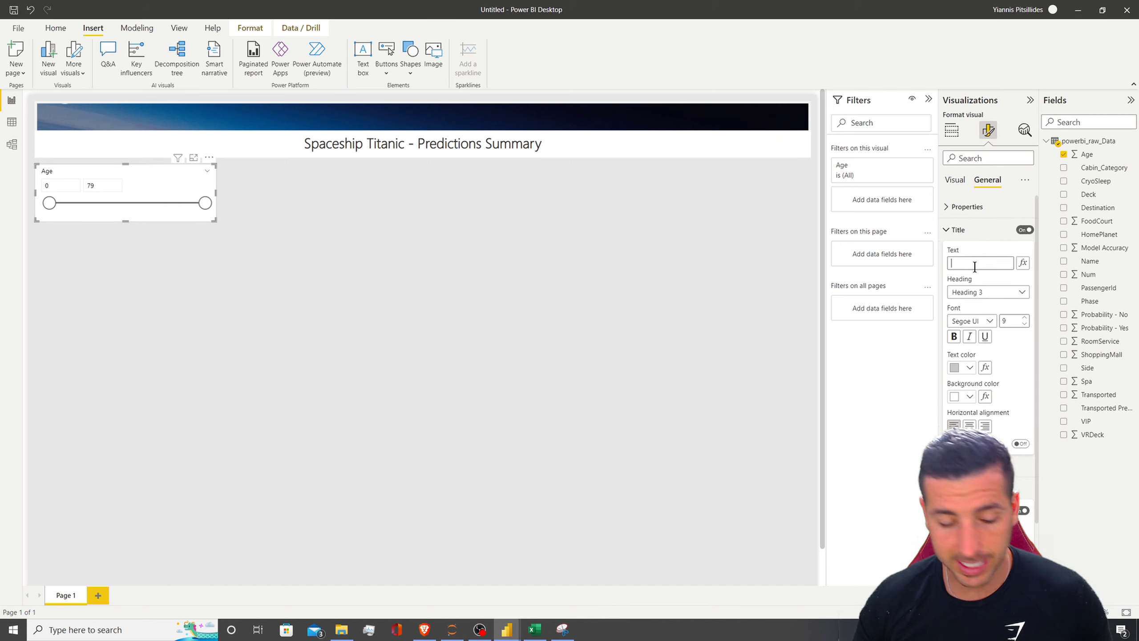
{"action": "left_click", "coordinate": [975, 263]}
{"action": "type", "text": "Age Range"}
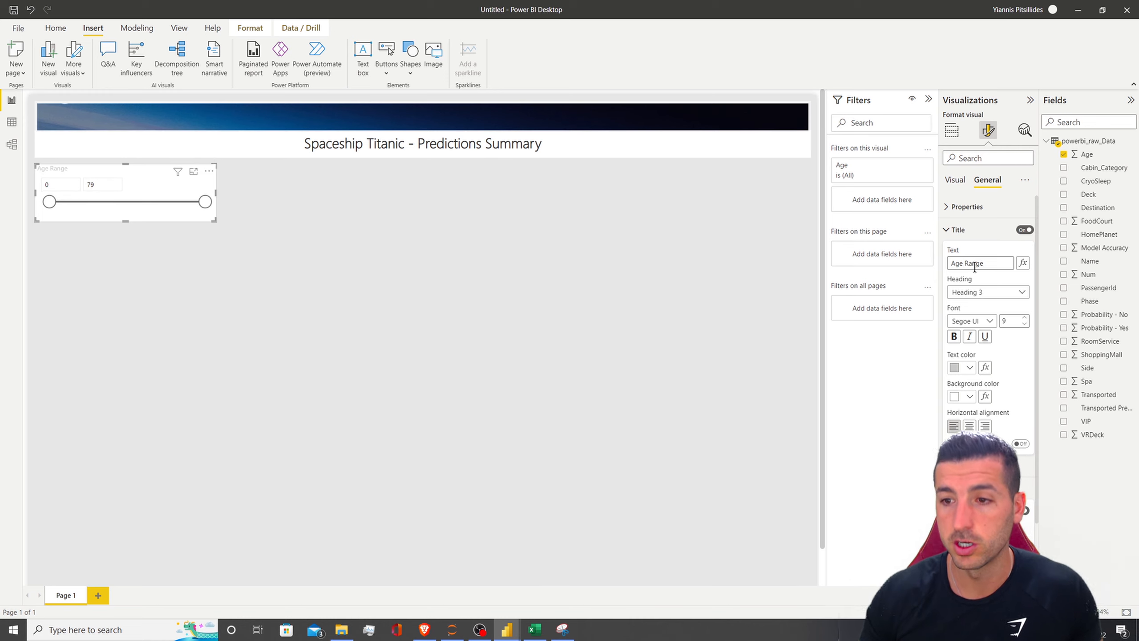
{"action": "left_click", "coordinate": [954, 180]}
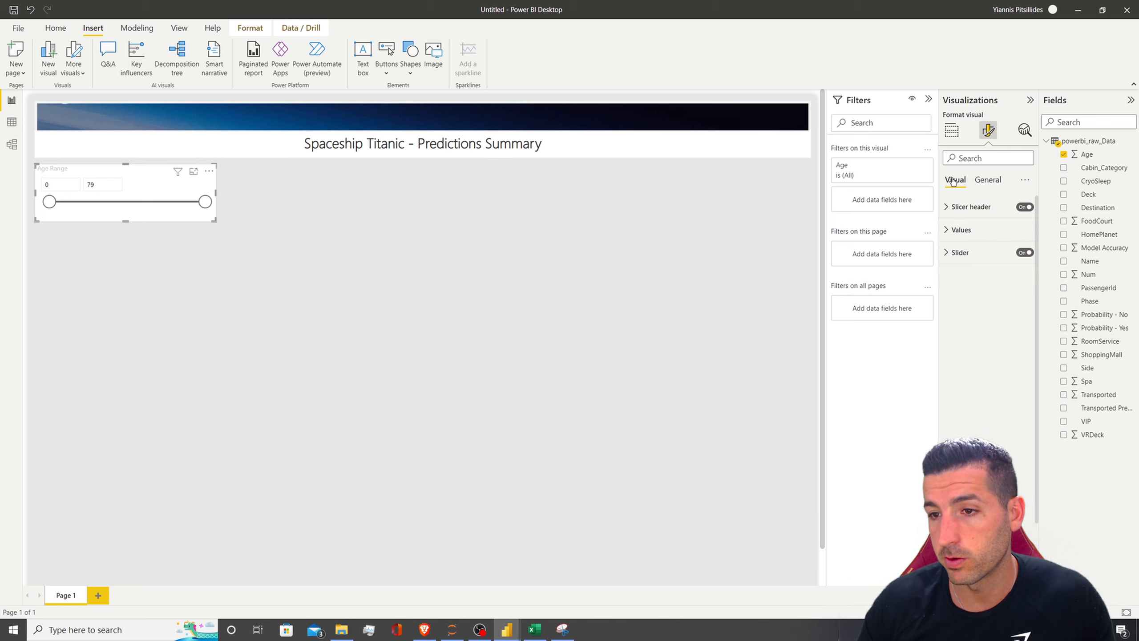
{"action": "left_click", "coordinate": [1024, 207]}
{"action": "left_click", "coordinate": [988, 181]}
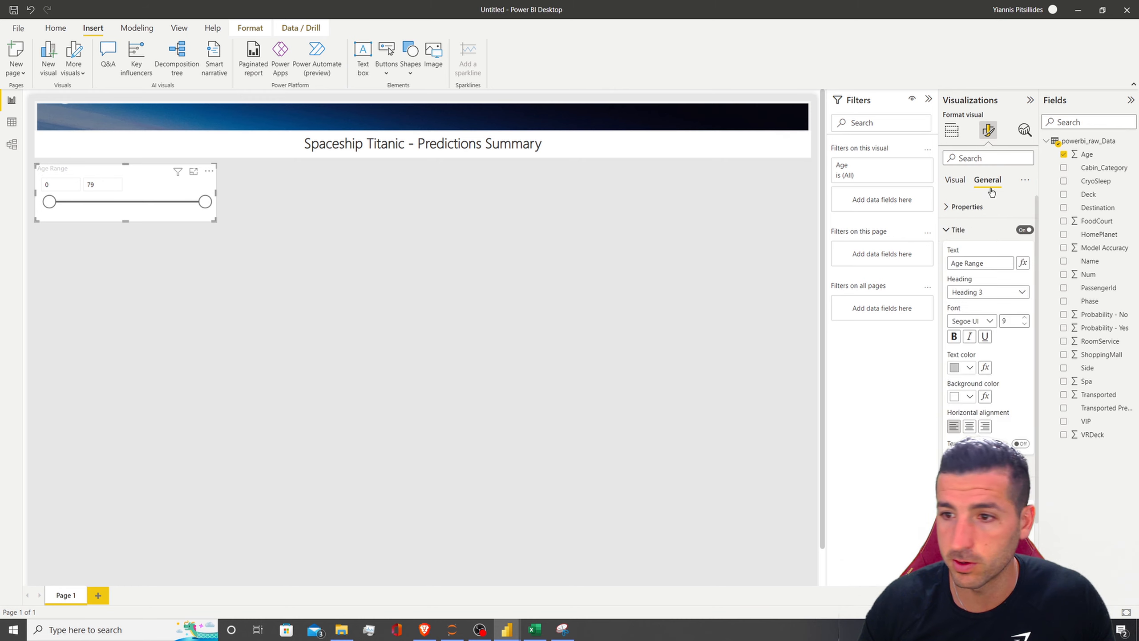
Step: Center the Age Range title, color it black and set its font size to 12
{"action": "left_click", "coordinate": [969, 426]}
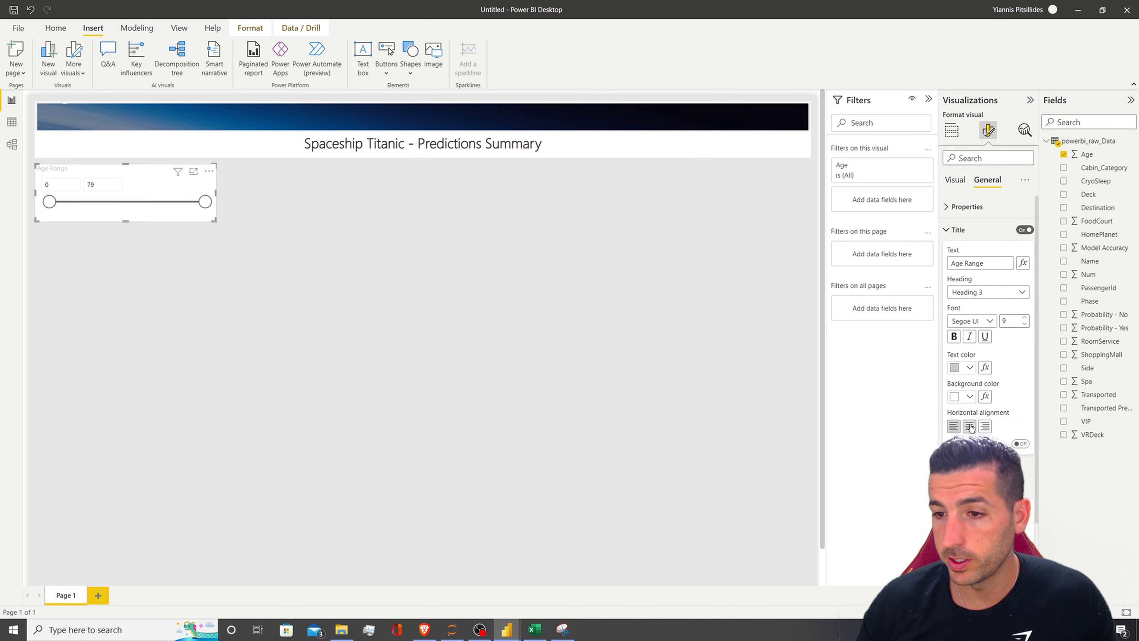
{"action": "left_click", "coordinate": [963, 368]}
{"action": "left_click", "coordinate": [973, 403]}
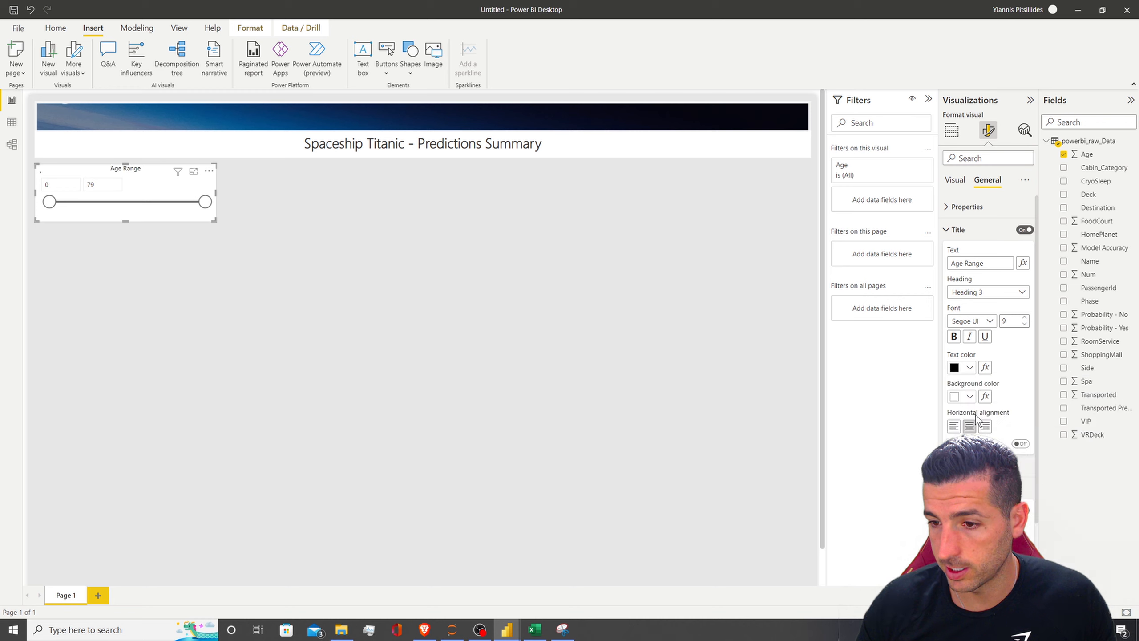
{"action": "left_click", "coordinate": [1024, 318]}
{"action": "left_click", "coordinate": [1024, 317]}
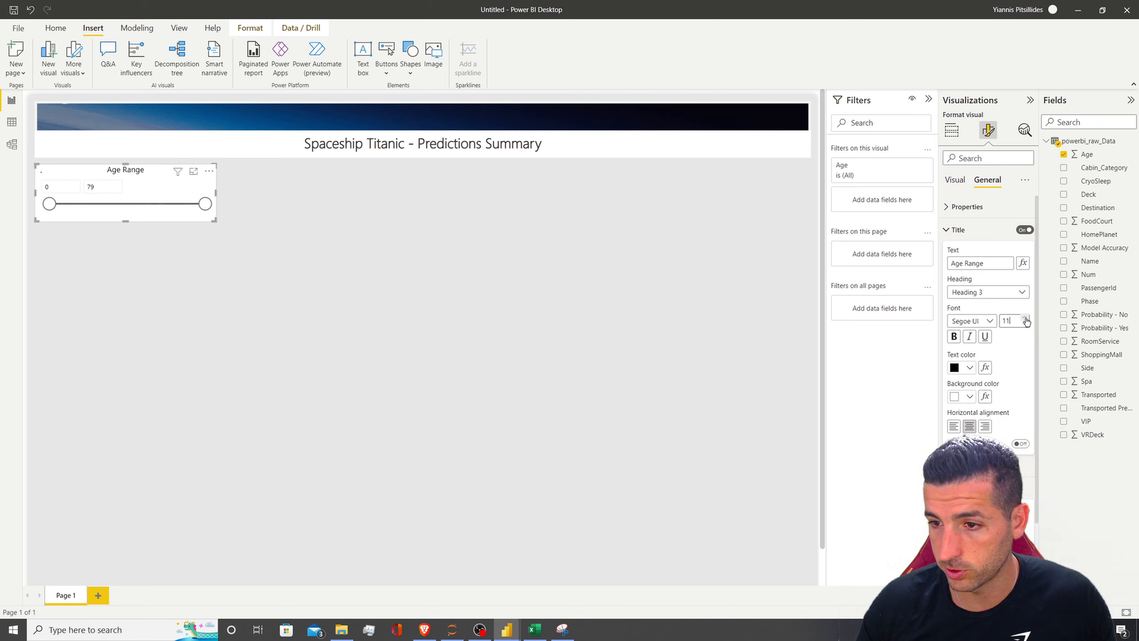
{"action": "left_click", "coordinate": [1024, 318]}
{"action": "left_click", "coordinate": [373, 246]}
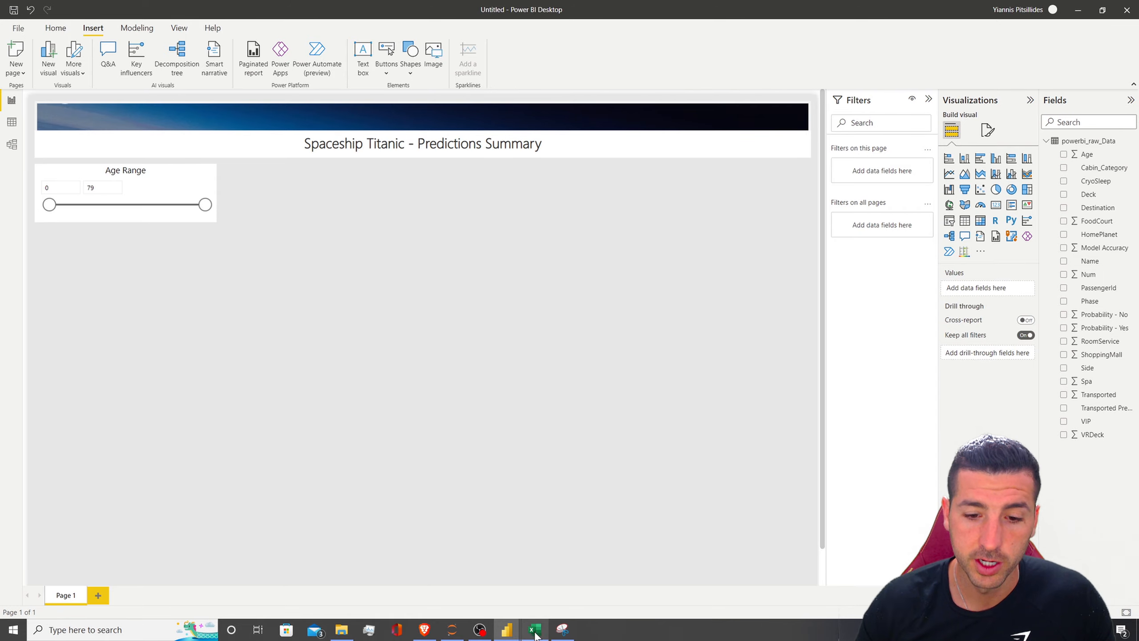
Step: Check the finished report's slicer row, and add a HomePlanet slicer to the untitled report, shrunk to fit beside the Age Range slicer
{"action": "mouse_move", "coordinate": [507, 629]}
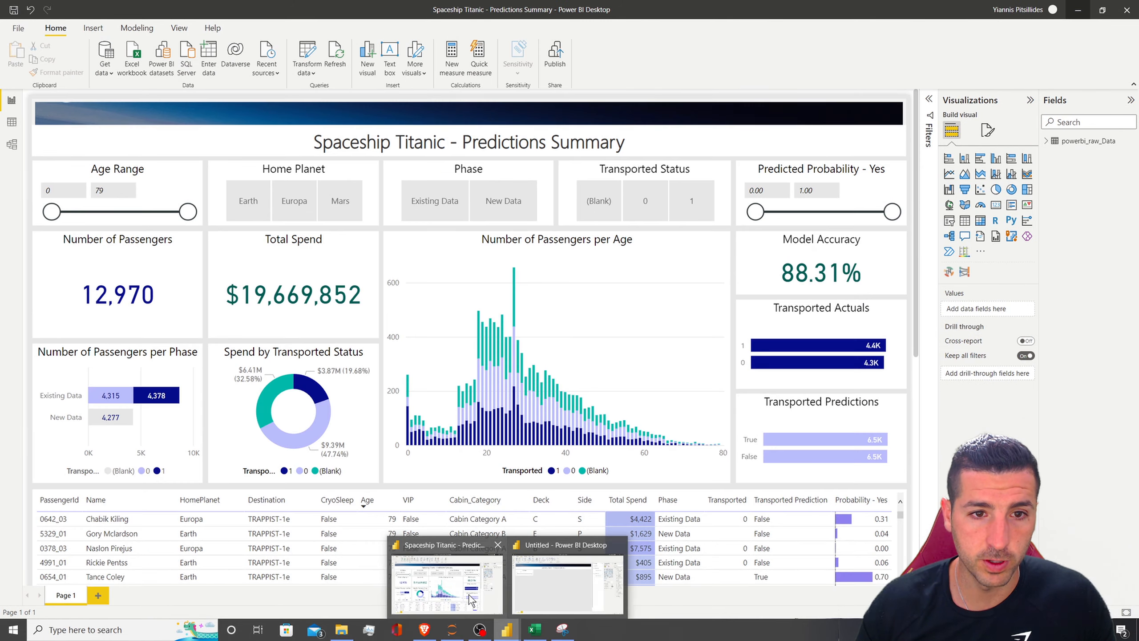
{"action": "left_click", "coordinate": [447, 583]}
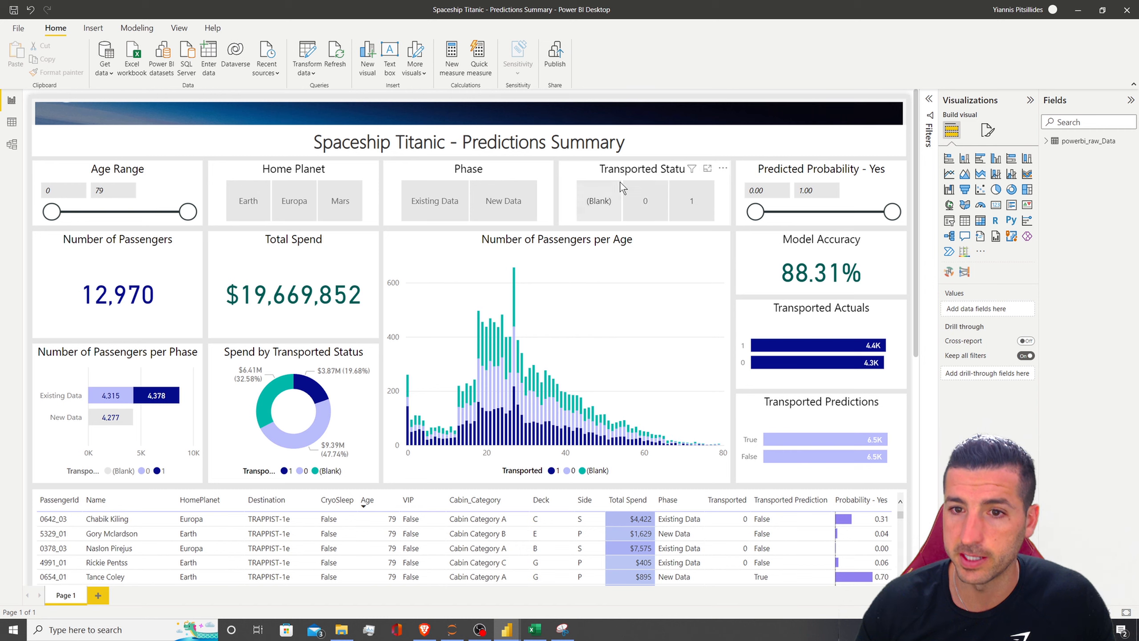
{"action": "key", "text": "alt+Tab"}
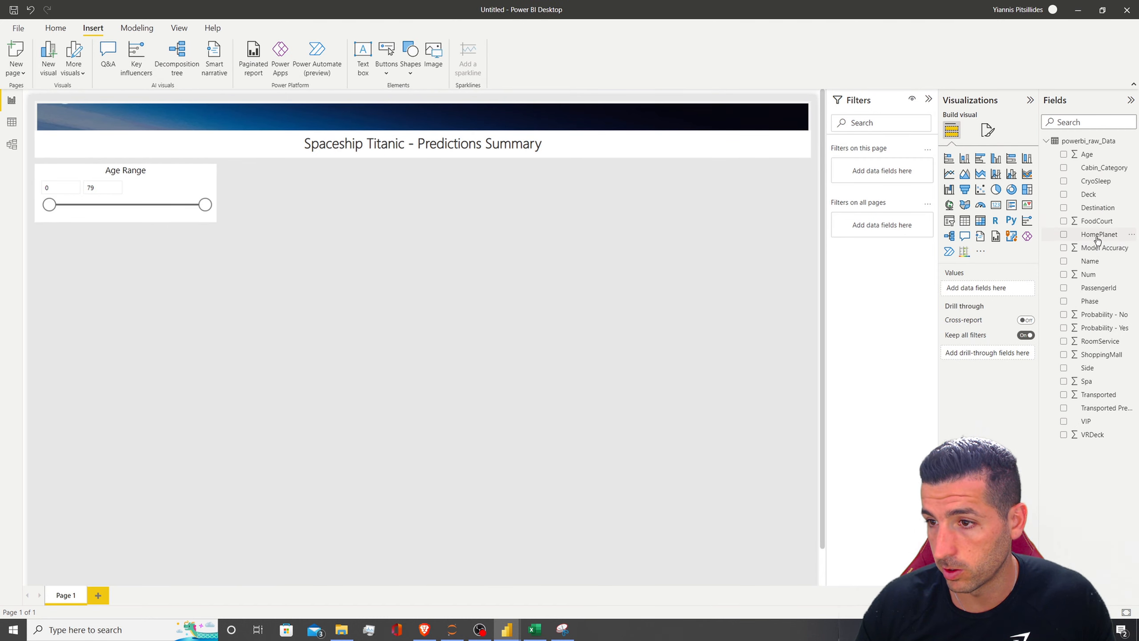
{"action": "left_click_drag", "start_coordinate": [1099, 234], "coordinate": [462, 208]}
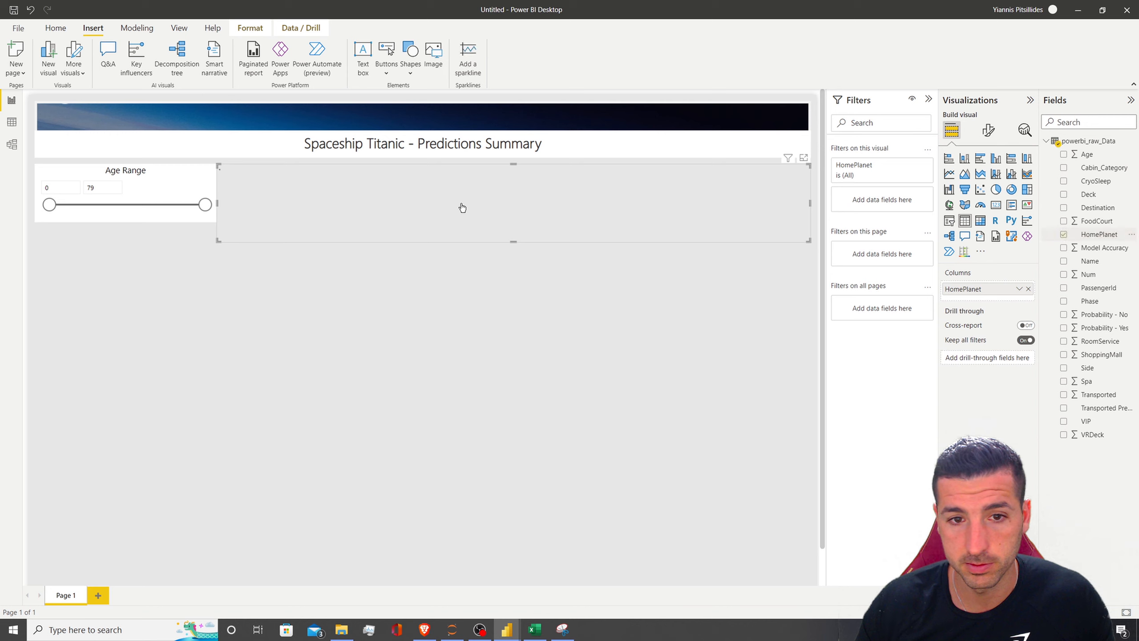
{"action": "left_click", "coordinate": [949, 221]}
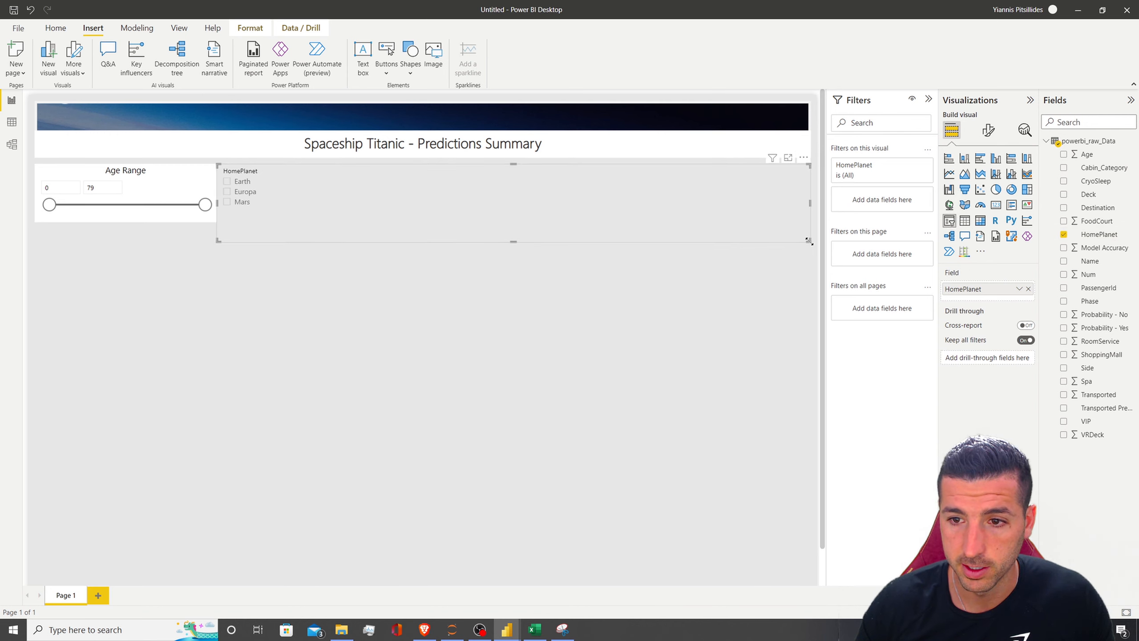
{"action": "left_click_drag", "start_coordinate": [808, 241], "coordinate": [408, 196]}
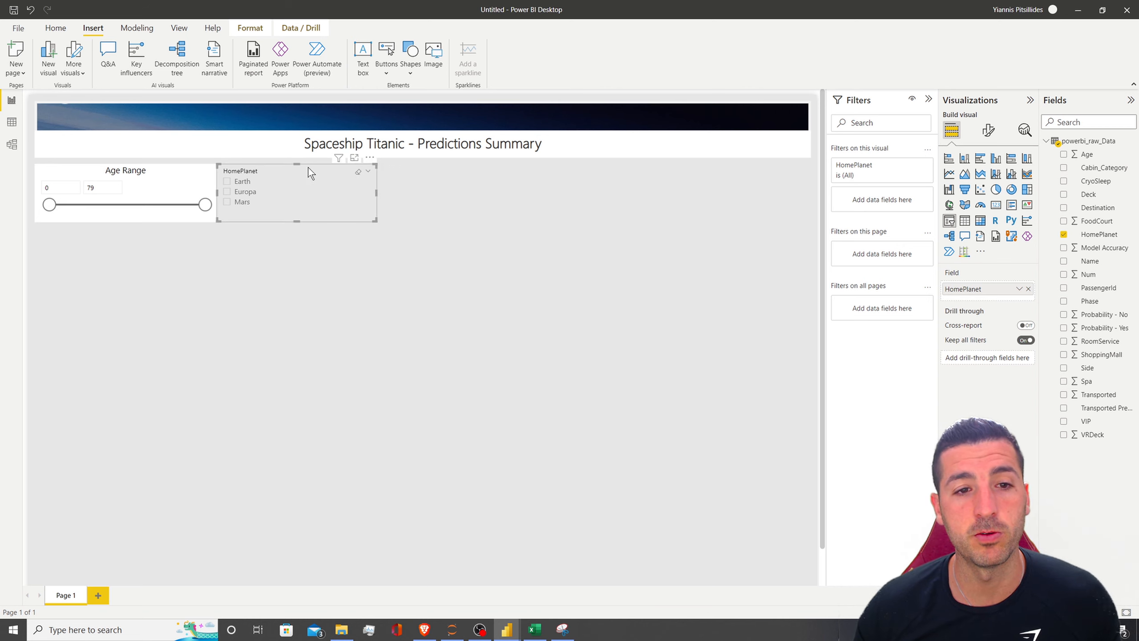
{"action": "left_click_drag", "start_coordinate": [308, 168], "coordinate": [334, 168]}
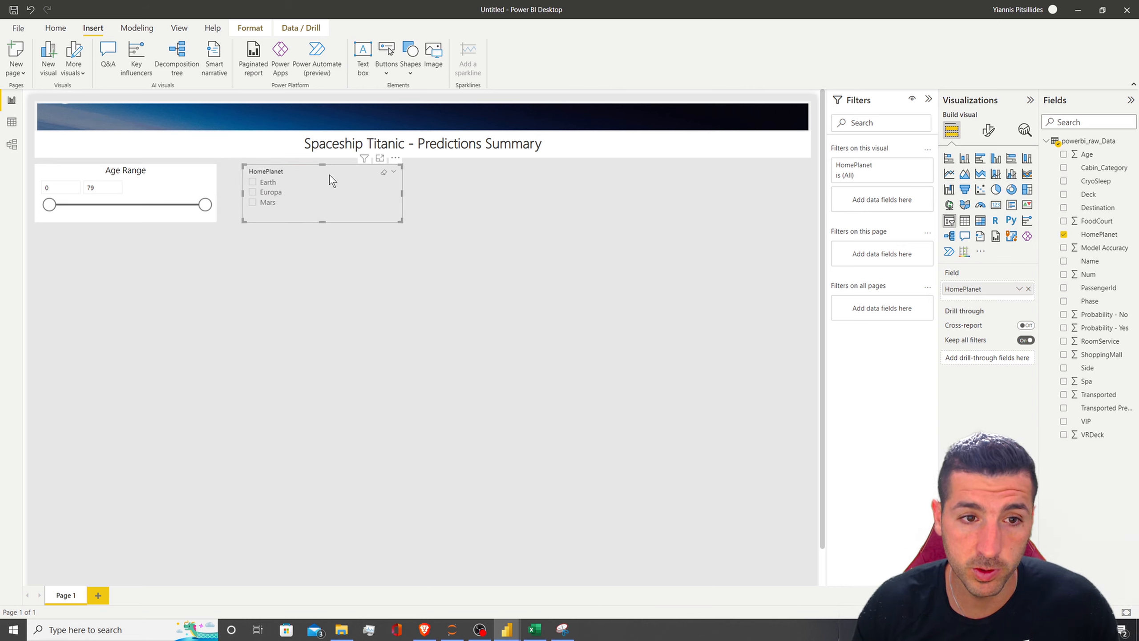
Step: Copy the Age Range slicer's formatting onto the HomePlanet slicer with Format painter, leaving no planet selected
{"action": "left_click", "coordinate": [130, 174]}
{"action": "left_click", "coordinate": [57, 30]}
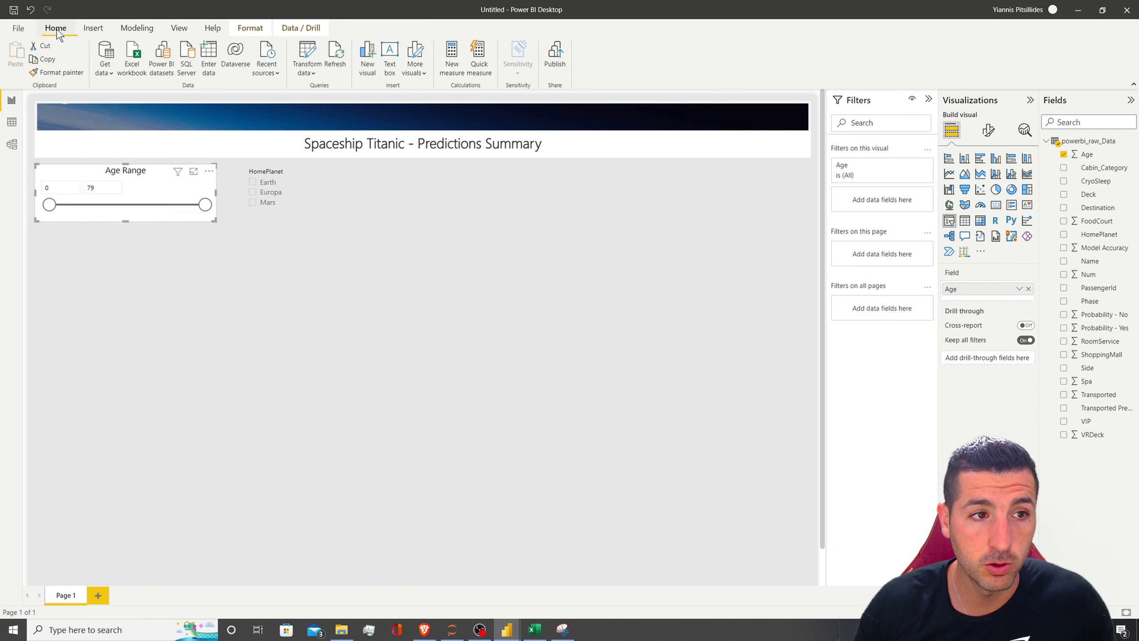
{"action": "left_click", "coordinate": [60, 73]}
{"action": "left_click", "coordinate": [338, 199]}
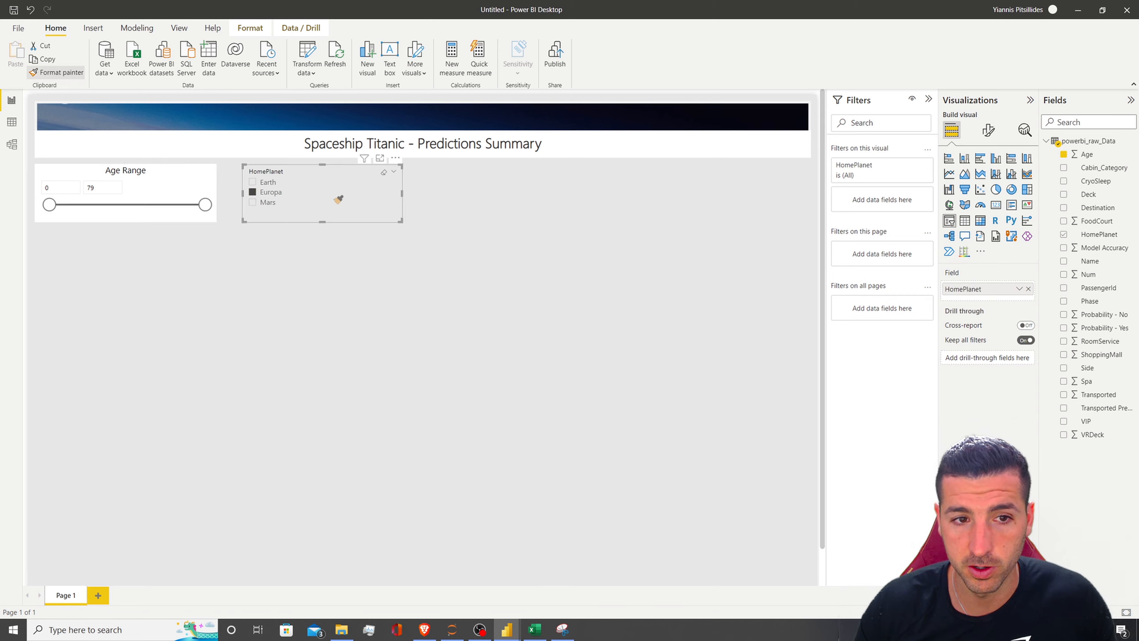
{"action": "left_click", "coordinate": [265, 186]}
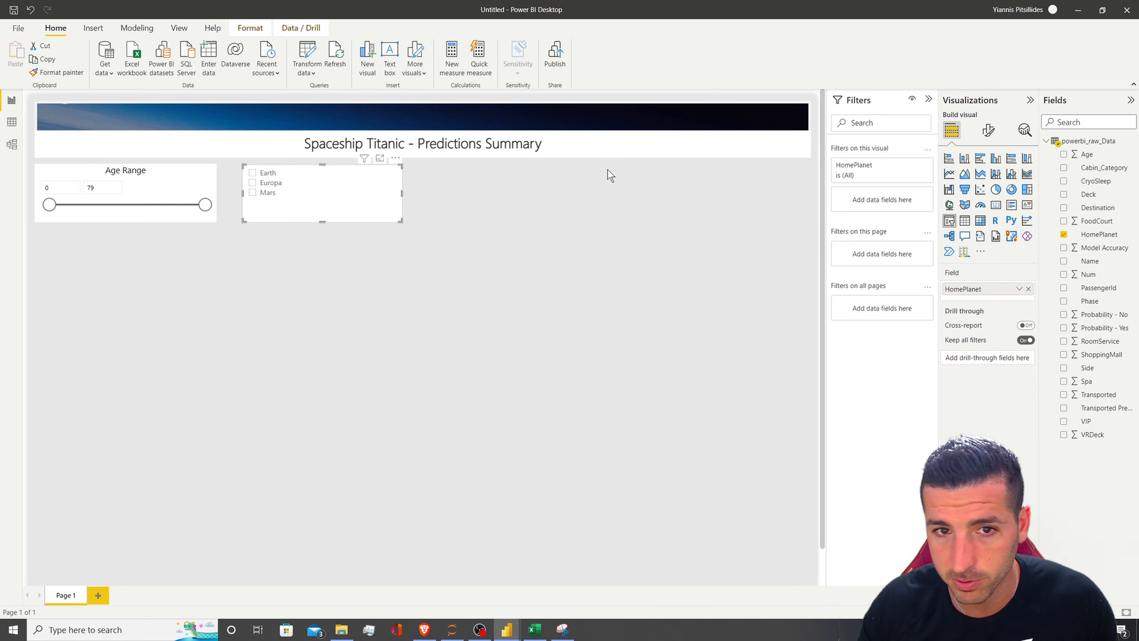
Step: Set the HomePlanet slicer's title text to "Home Planet"
{"action": "left_click", "coordinate": [991, 134]}
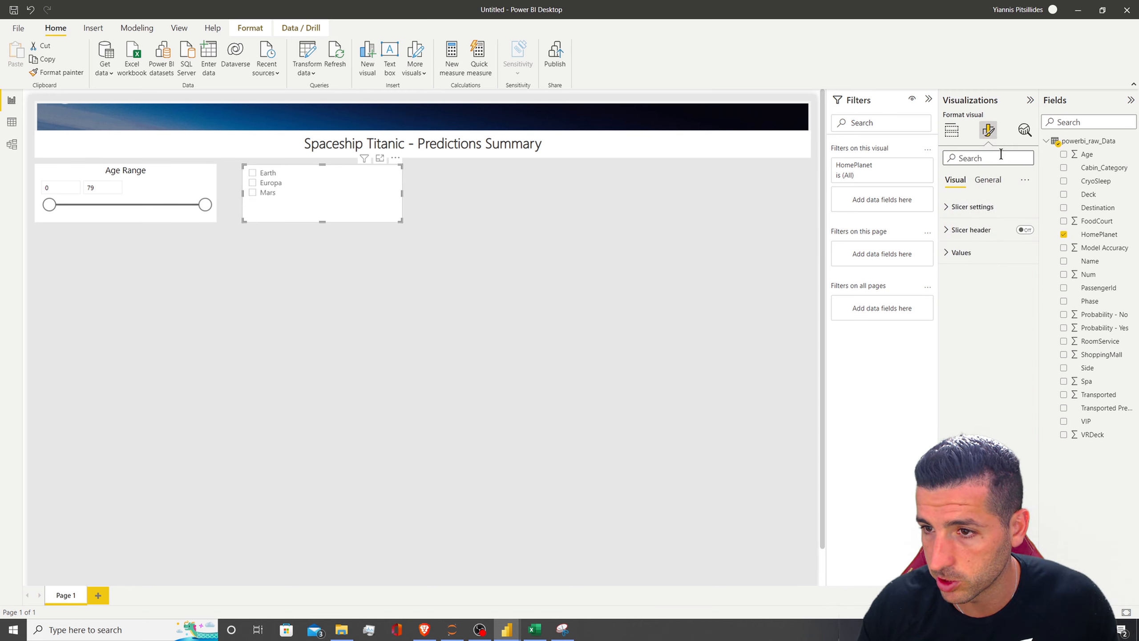
{"action": "left_click", "coordinate": [987, 179]}
{"action": "left_click", "coordinate": [967, 232]}
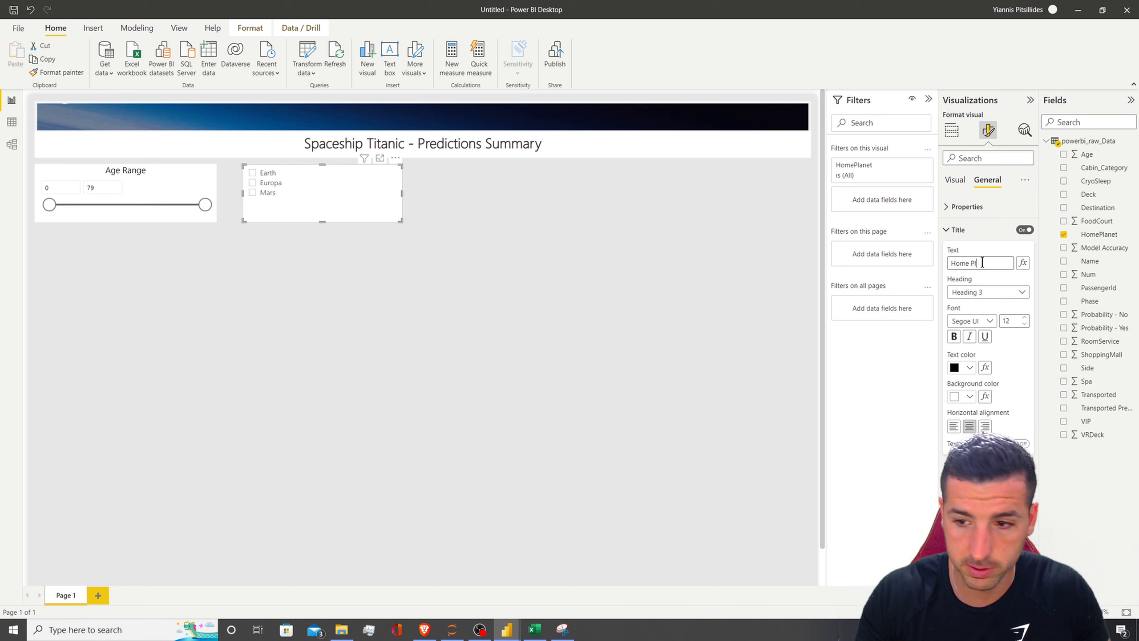
{"action": "left_click", "coordinate": [982, 262]}
{"action": "type", "text": "Home Plannet"}
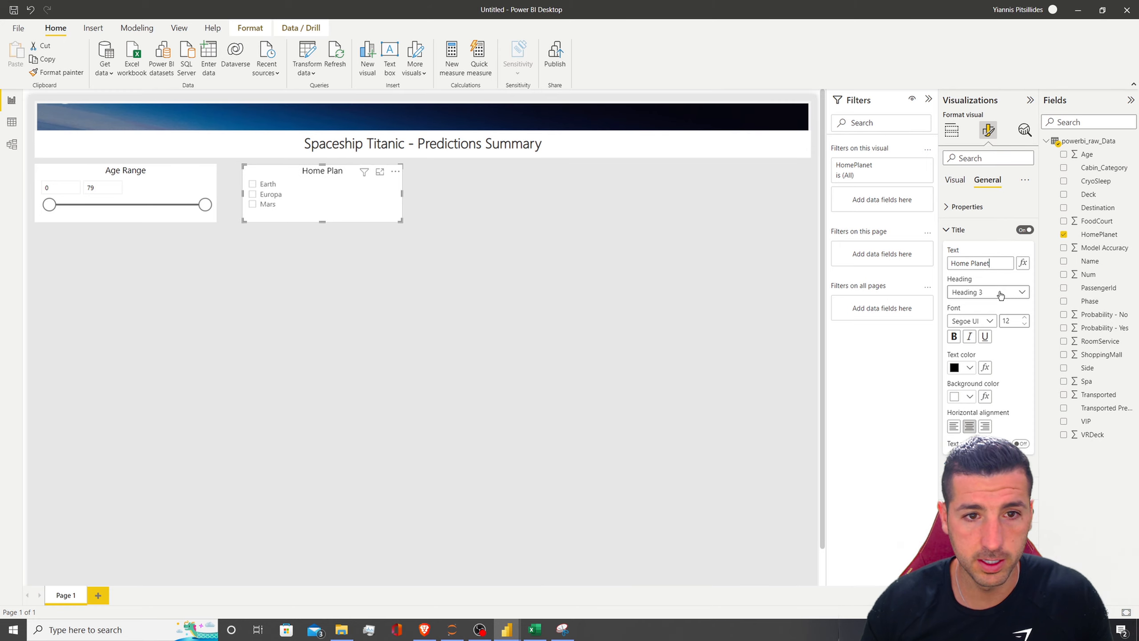
{"action": "left_click", "coordinate": [455, 209]}
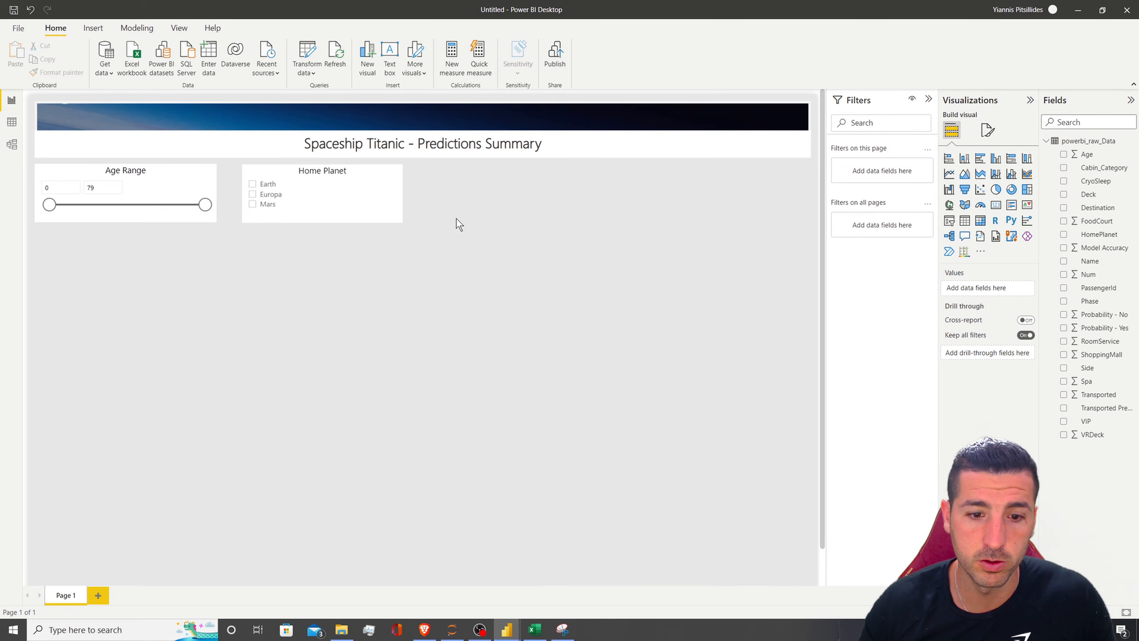
Step: Check the Home Planet slicer's layout in the finished report, and set the untitled report's Home Planet slicer to Horizontal orientation
{"action": "left_click", "coordinate": [534, 629]}
{"action": "mouse_move", "coordinate": [507, 629]}
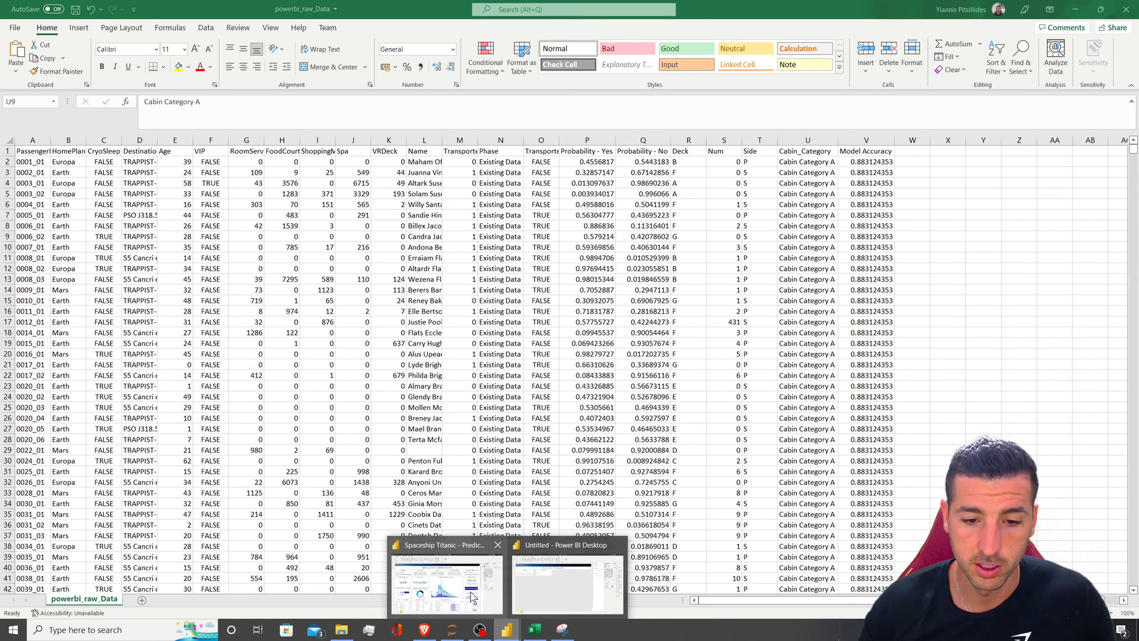
{"action": "left_click", "coordinate": [413, 583]}
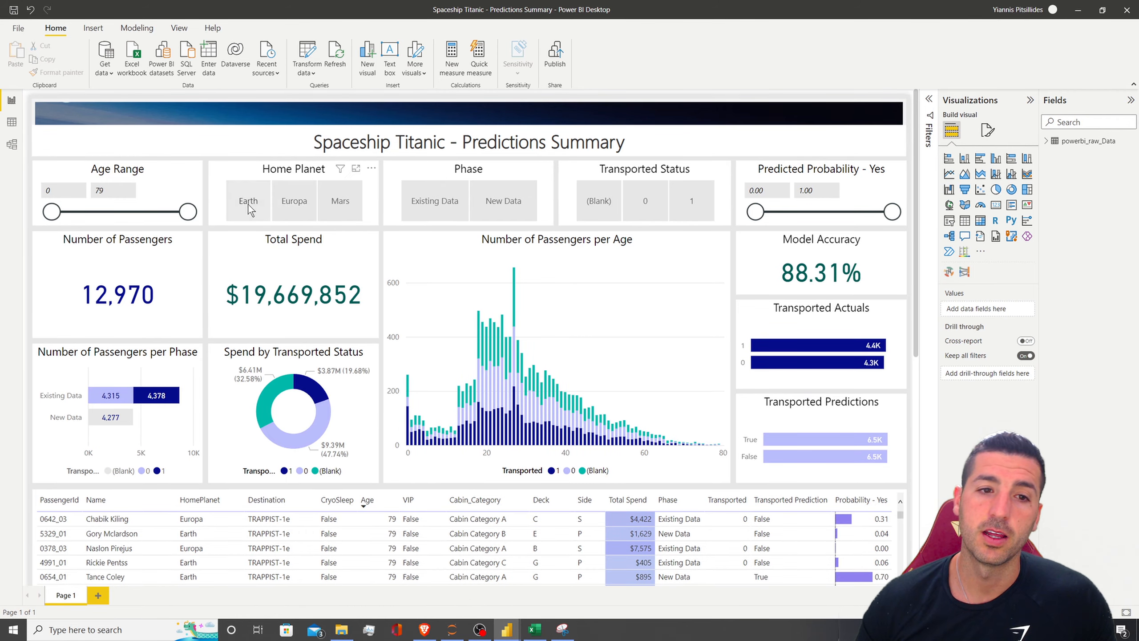
{"action": "mouse_move", "coordinate": [507, 629]}
{"action": "left_click", "coordinate": [549, 593]}
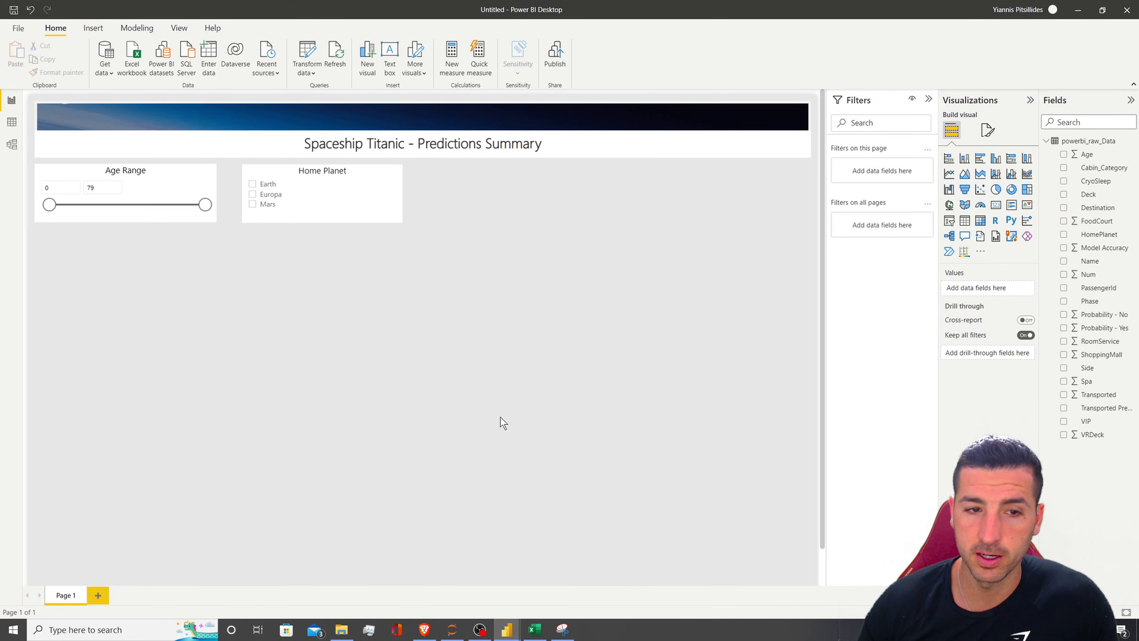
{"action": "left_click", "coordinate": [311, 172]}
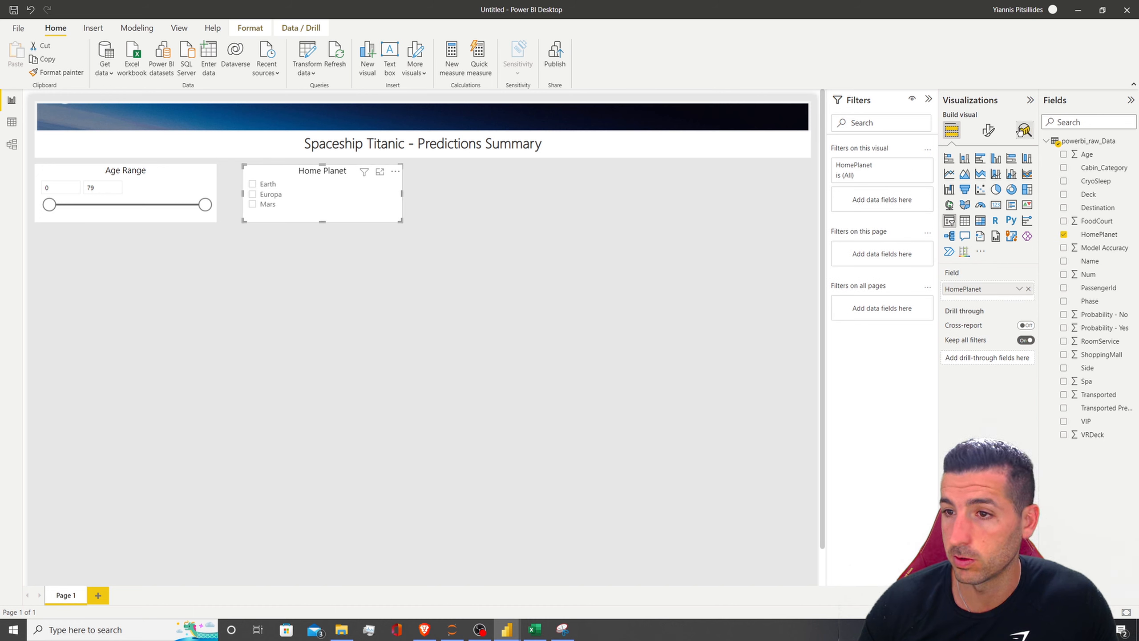
{"action": "left_click", "coordinate": [988, 130]}
{"action": "left_click", "coordinate": [975, 215]}
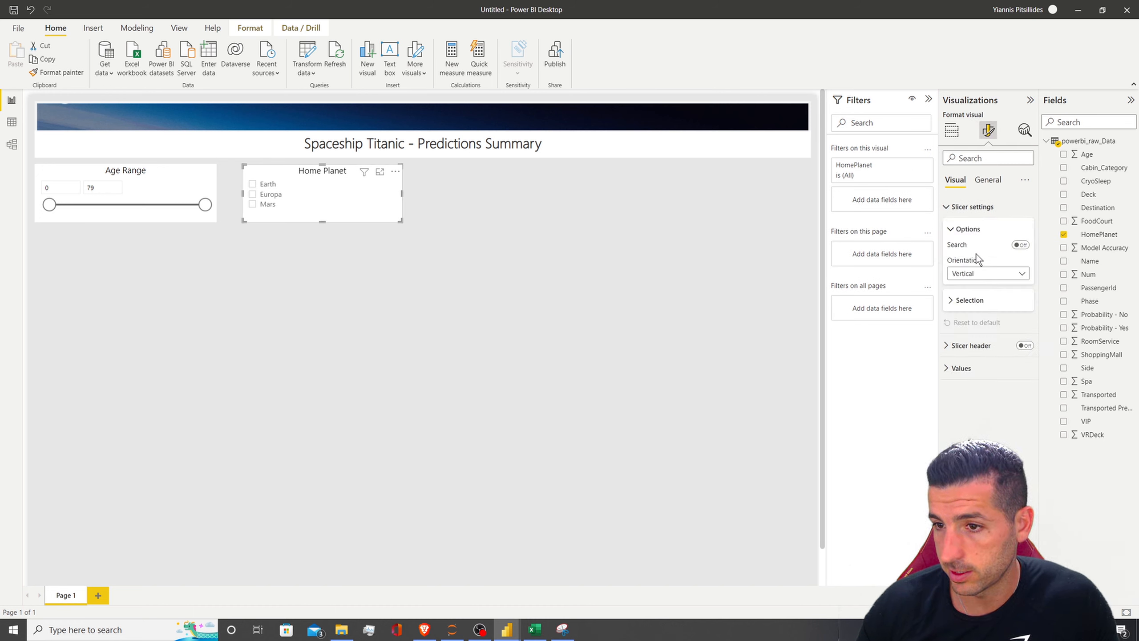
{"action": "left_click", "coordinate": [969, 273]}
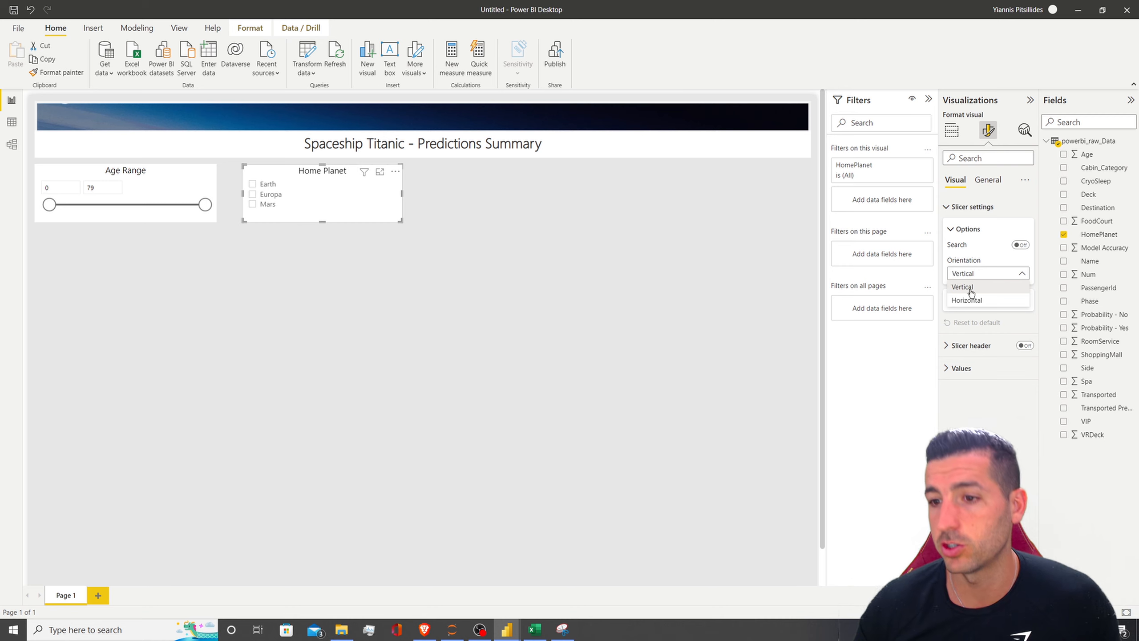
{"action": "left_click", "coordinate": [969, 300]}
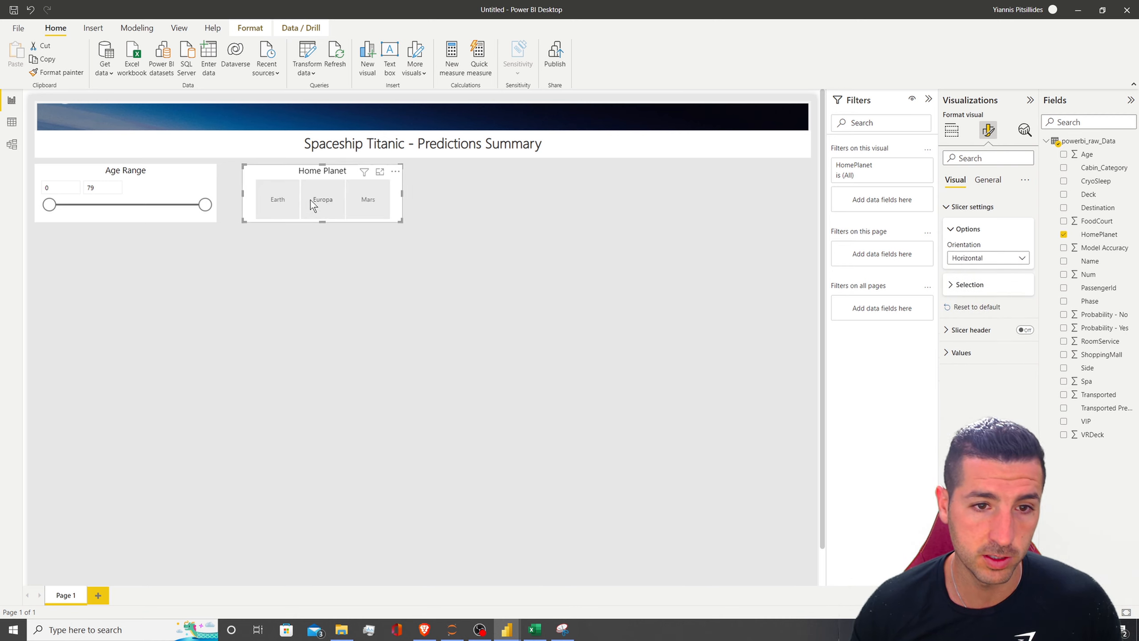
Step: Move the Home Planet slicer next to the Age Range slicer, leaving a narrow gap between them
{"action": "left_click_drag", "start_coordinate": [298, 173], "coordinate": [276, 174]}
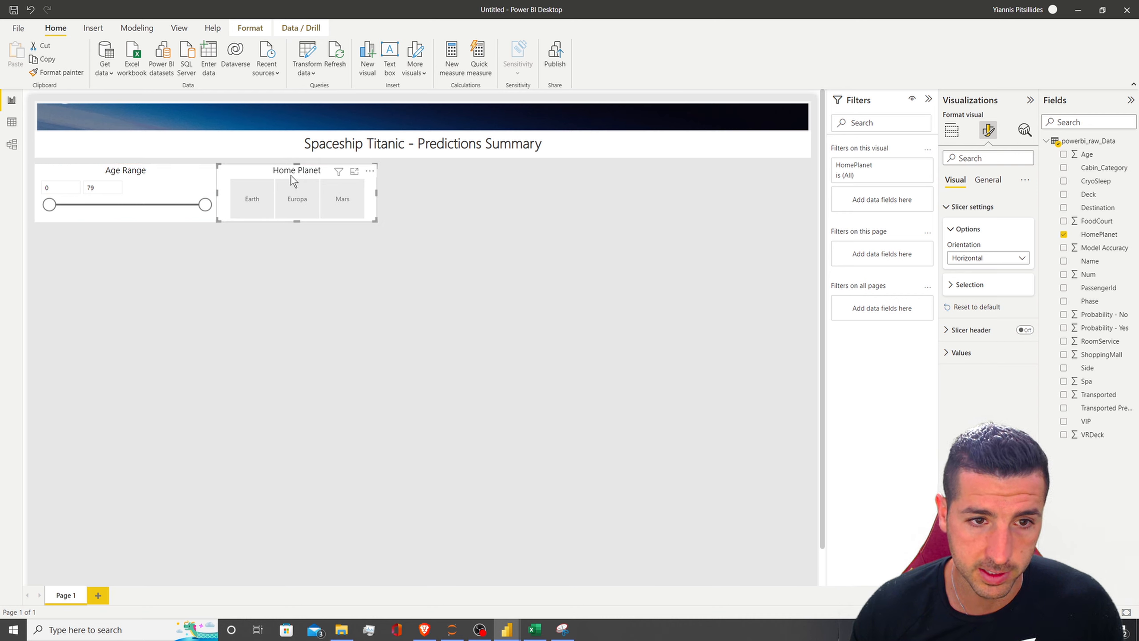
{"action": "key", "text": "Right"}
{"action": "key", "text": "Right"}
{"action": "key", "text": "Right"}
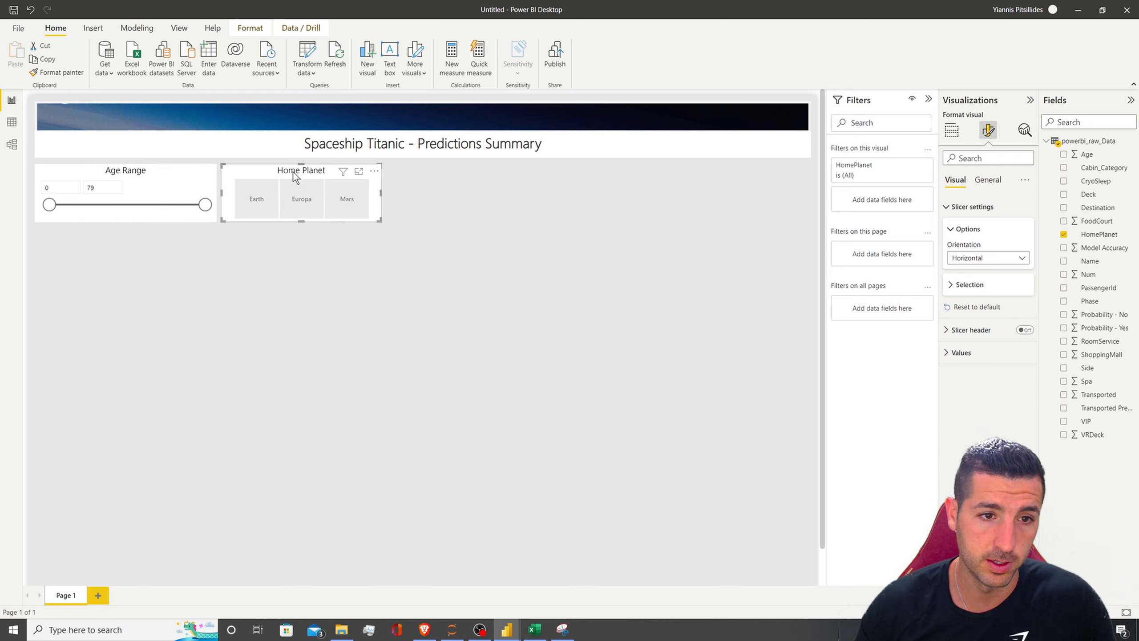
{"action": "left_click", "coordinate": [310, 292]}
Step: Copy the Home Planet slicer and paste two duplicates of it onto the page
{"action": "left_click", "coordinate": [295, 166]}
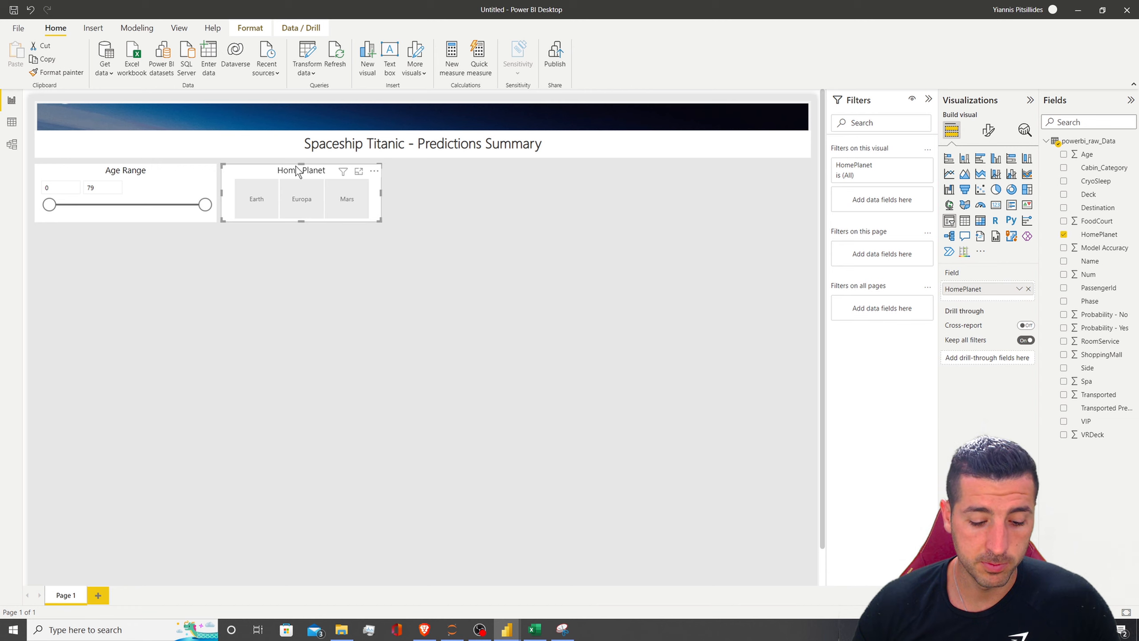
{"action": "key", "text": "ctrl+c"}
{"action": "left_click", "coordinate": [327, 266]}
{"action": "key", "text": "ctrl+v"}
{"action": "key", "text": "ctrl+v"}
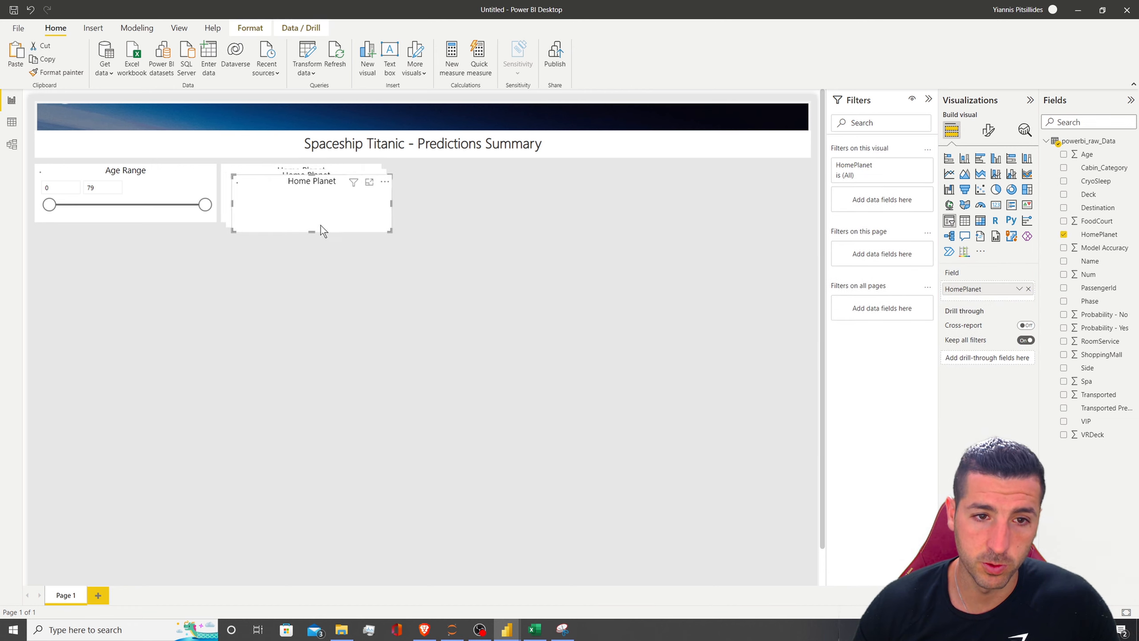
Step: Line up the two duplicate Home Planet slicers in a row beside the original, and check the finished report's slicer order
{"action": "left_click_drag", "start_coordinate": [316, 184], "coordinate": [441, 173]}
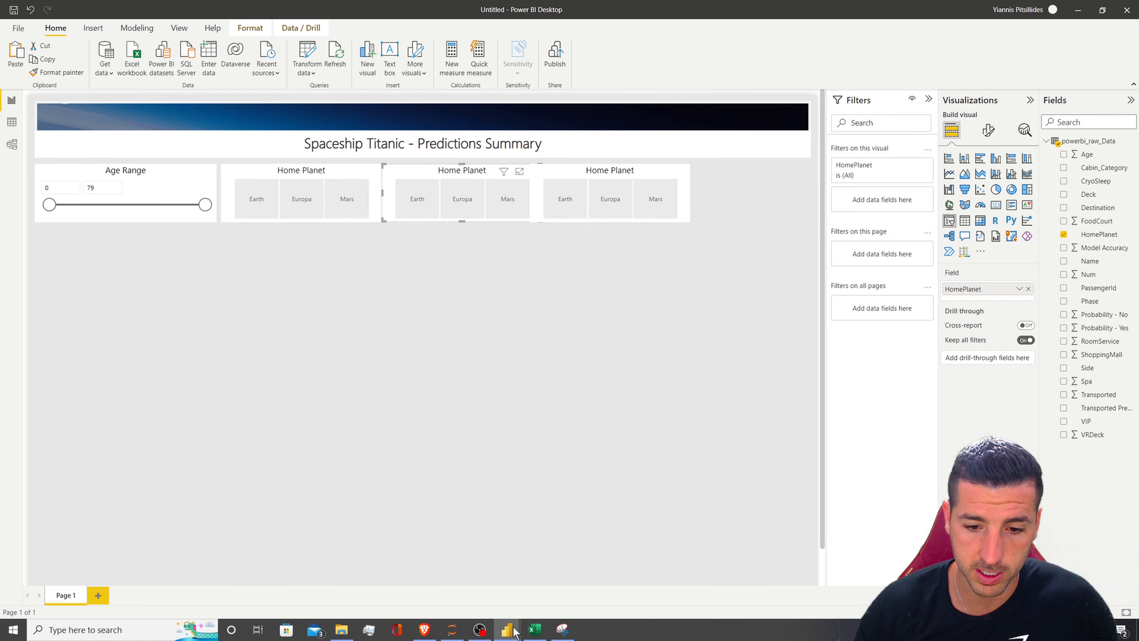
{"action": "mouse_move", "coordinate": [515, 631]}
{"action": "left_click", "coordinate": [493, 603]}
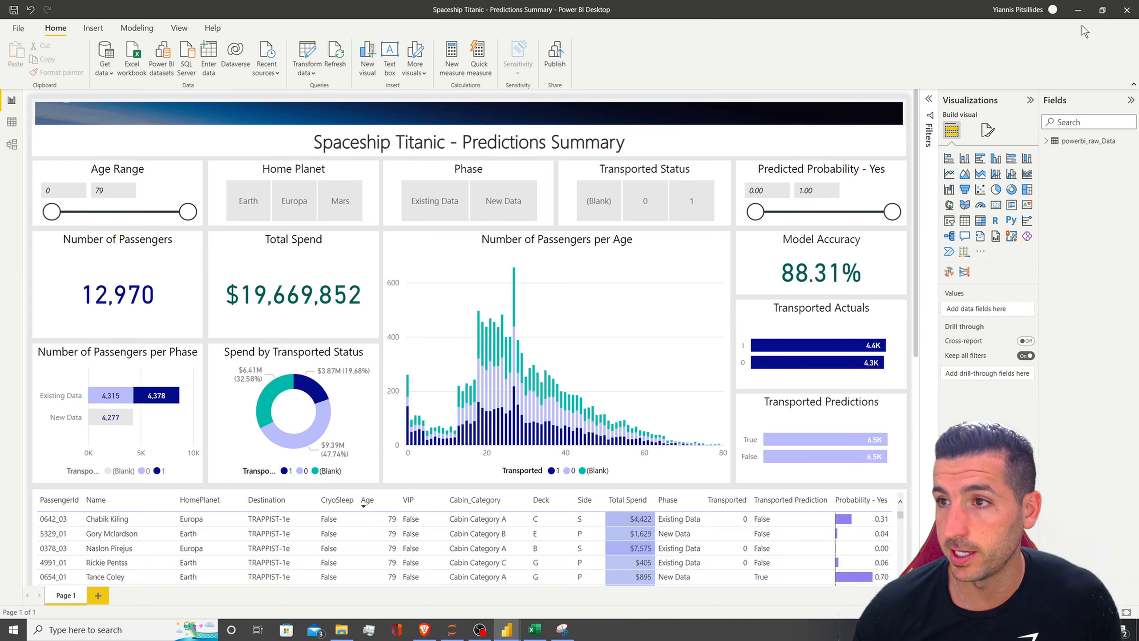
{"action": "left_click", "coordinate": [1078, 10]}
Step: Replace the HomePlanet field with Phase in the Home Planet slicer next to Age Range
{"action": "left_click", "coordinate": [305, 169]}
{"action": "left_click", "coordinate": [1086, 122]}
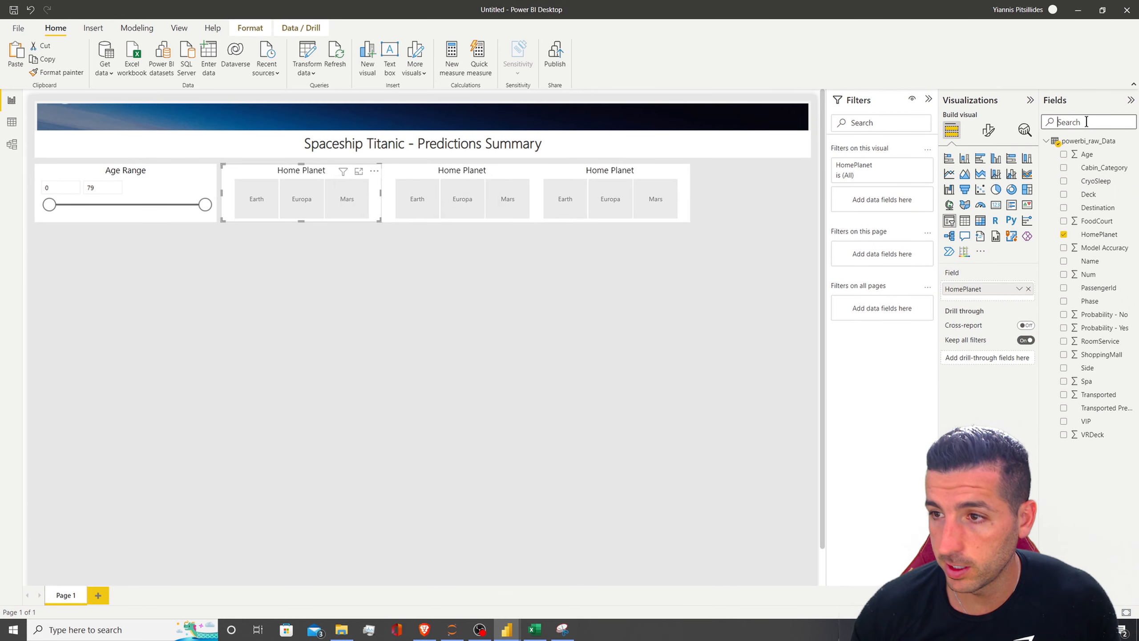
{"action": "type", "text": "pha"}
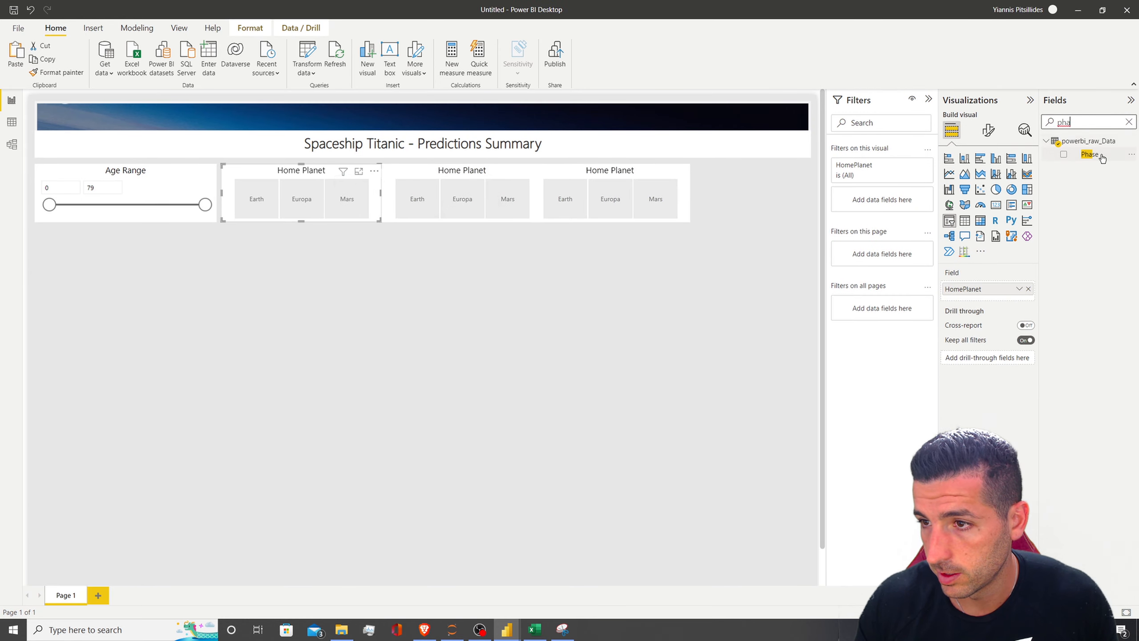
{"action": "left_click_drag", "start_coordinate": [1090, 154], "coordinate": [1006, 292]}
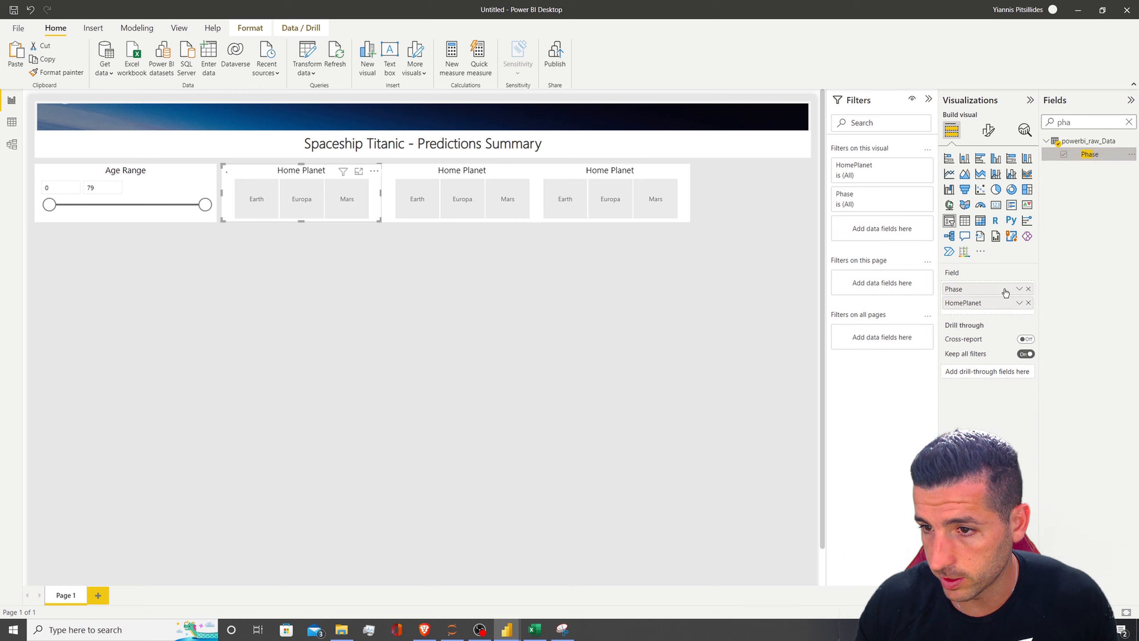
{"action": "left_click", "coordinate": [1028, 303]}
Step: Set the title text of the slicer using the Phase field to "Phase"
{"action": "left_click", "coordinate": [988, 129]}
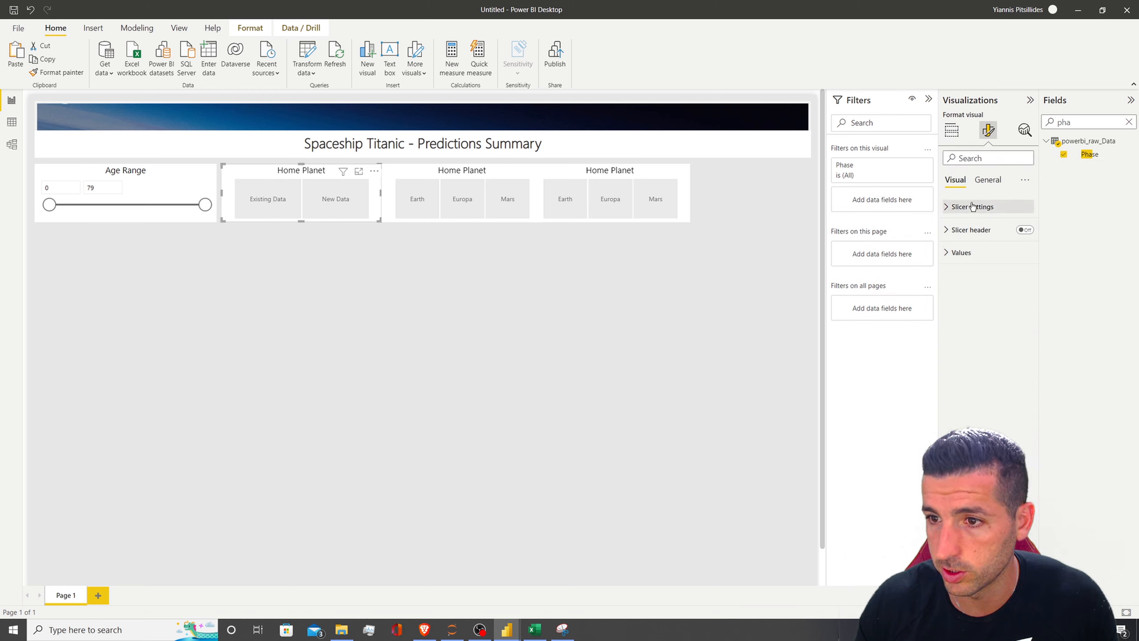
{"action": "left_click", "coordinate": [987, 180]}
{"action": "left_click", "coordinate": [958, 229]}
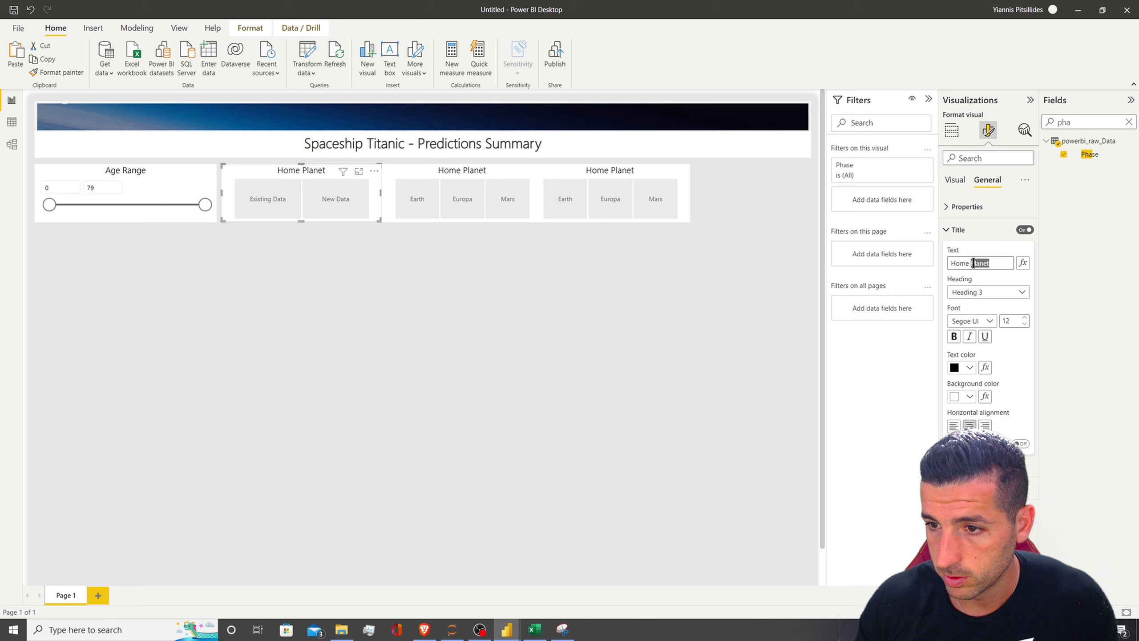
{"action": "triple_click", "coordinate": [972, 263]}
{"action": "type", "text": "P"}
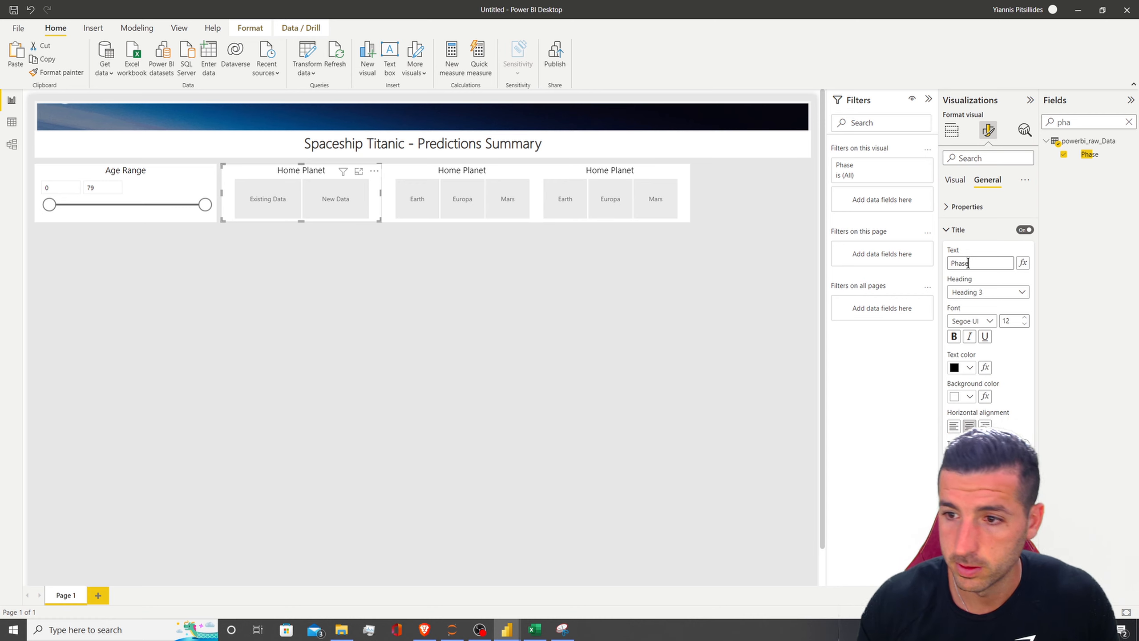
{"action": "type", "text": "hase"}
{"action": "left_click", "coordinate": [388, 248]}
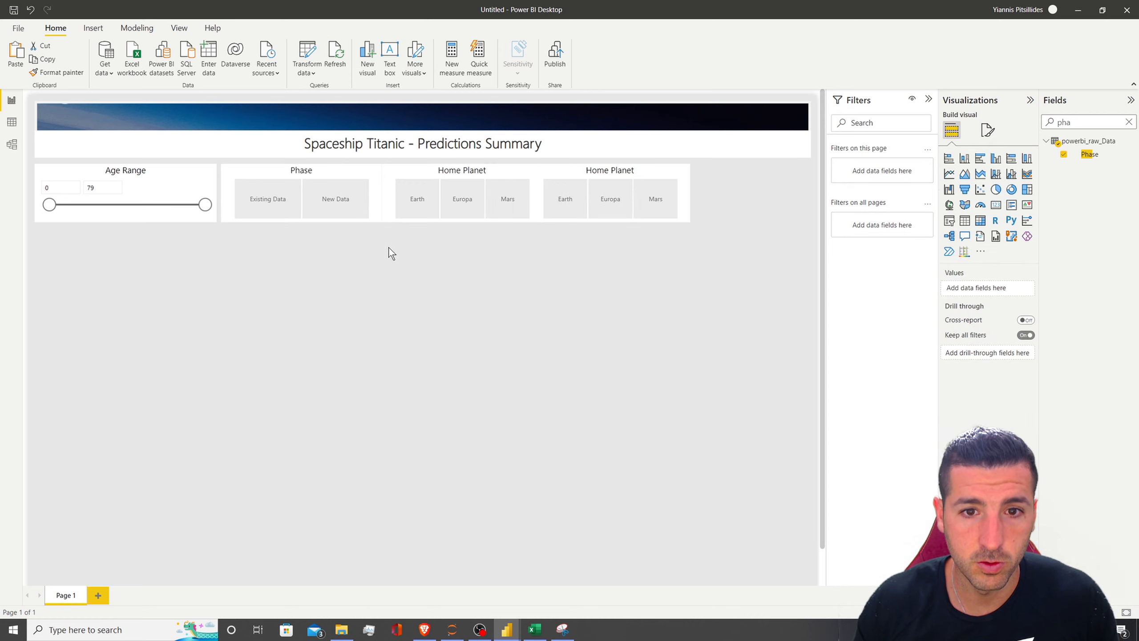
Step: Rearrange the slicer row as Age Range, Home Planet, Phase and the second Home Planet slicer, with narrow equal gaps
{"action": "left_click_drag", "start_coordinate": [309, 177], "coordinate": [479, 245]}
{"action": "left_click_drag", "start_coordinate": [452, 167], "coordinate": [288, 172]}
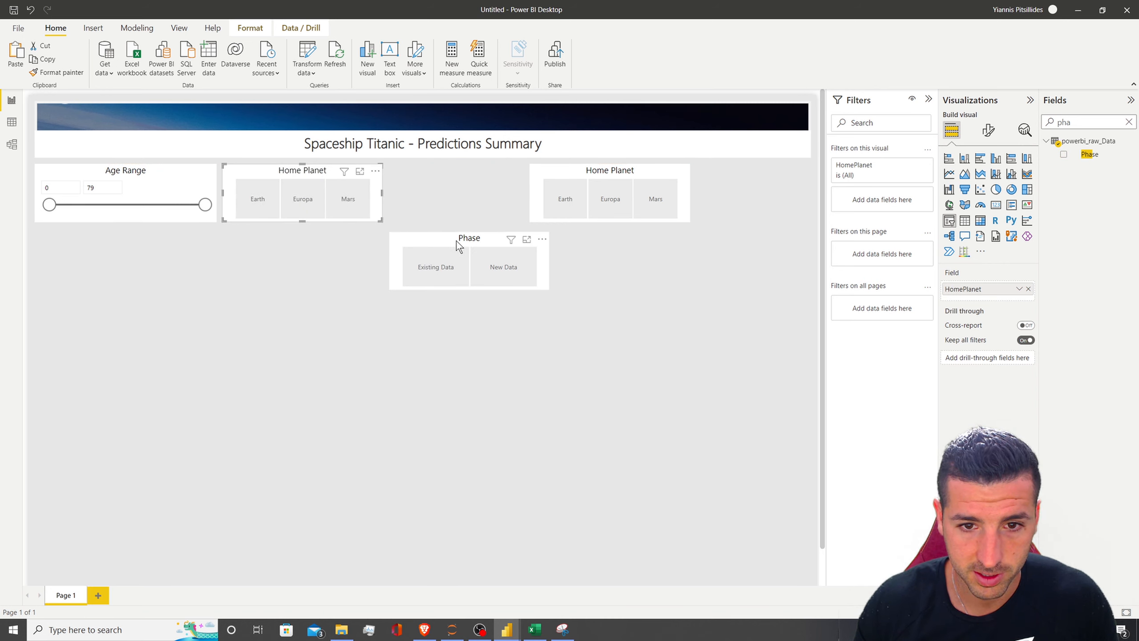
{"action": "left_click_drag", "start_coordinate": [456, 241], "coordinate": [455, 170]}
{"action": "left_click_drag", "start_coordinate": [591, 172], "coordinate": [615, 175]}
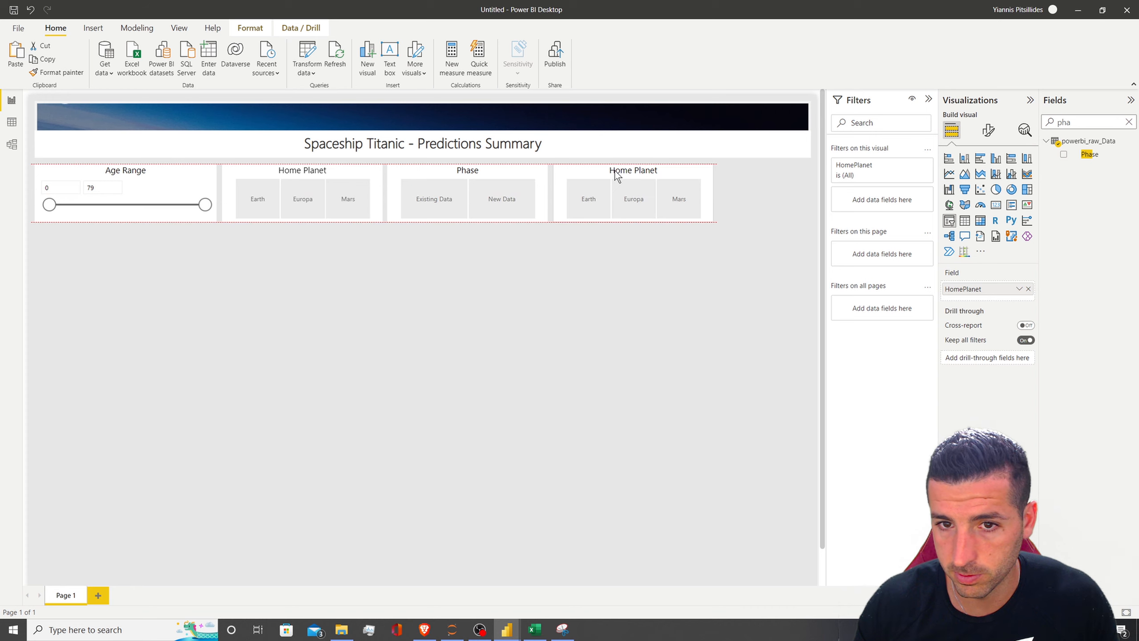
Step: Replace the HomePlanet field with Transported in the last slicer, checking the field used in the finished report
{"action": "left_click", "coordinate": [990, 130]}
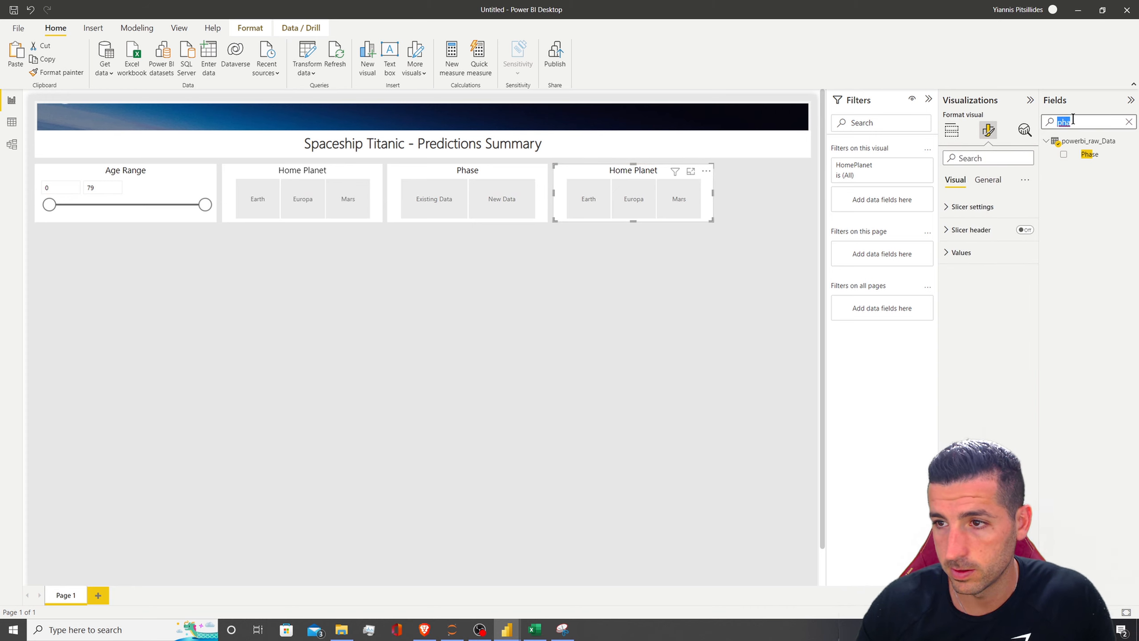
{"action": "type", "text": "tra"}
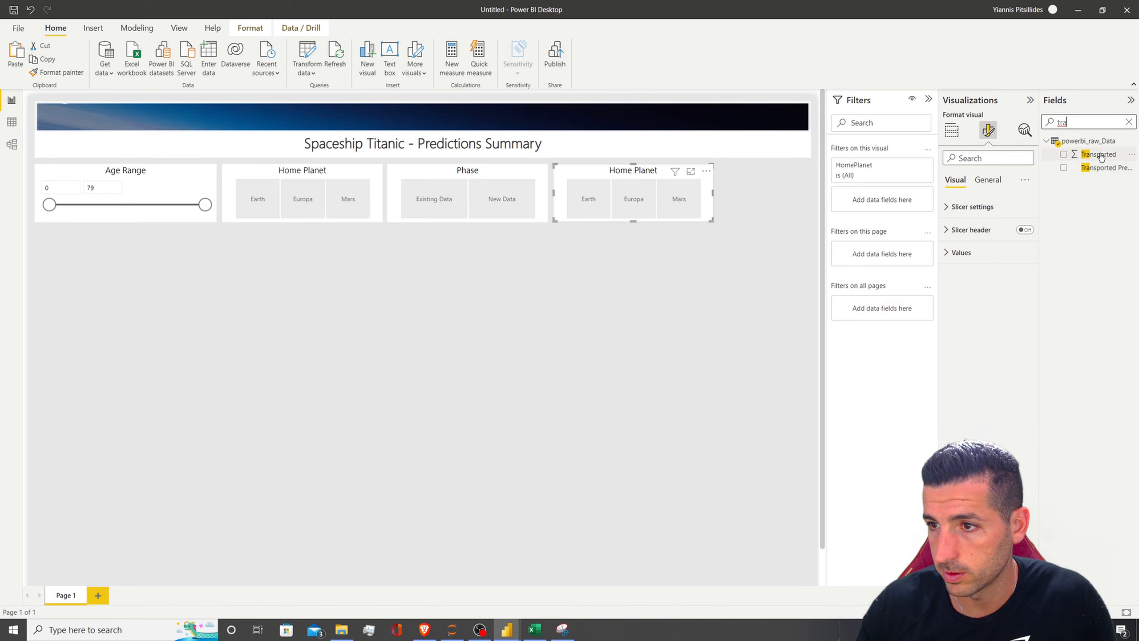
{"action": "mouse_move", "coordinate": [506, 629]}
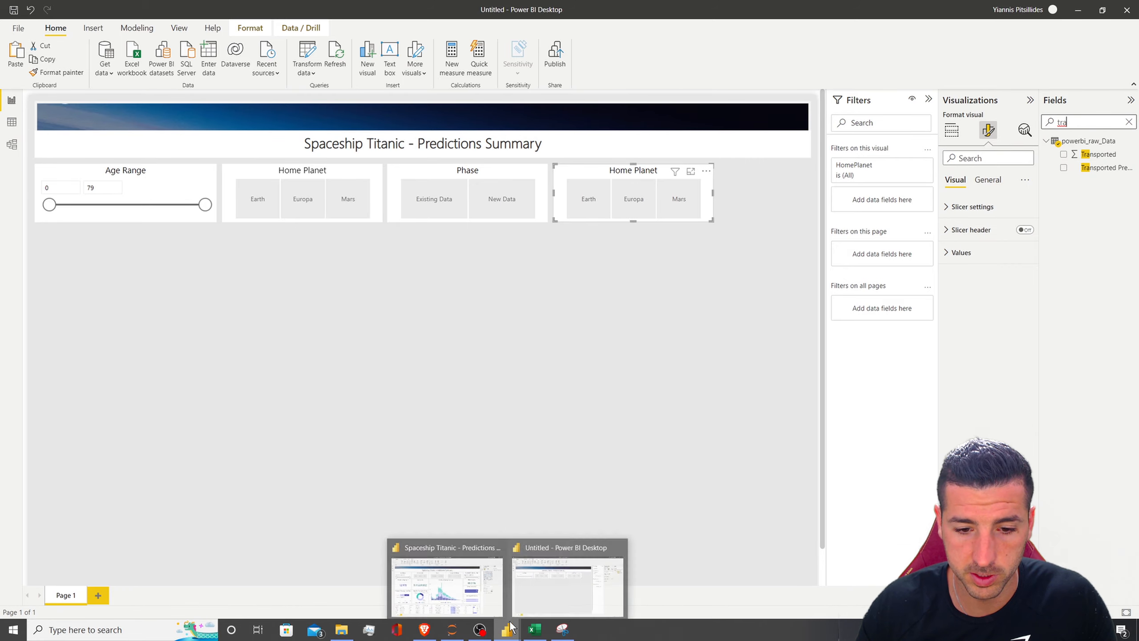
{"action": "left_click", "coordinate": [445, 583]}
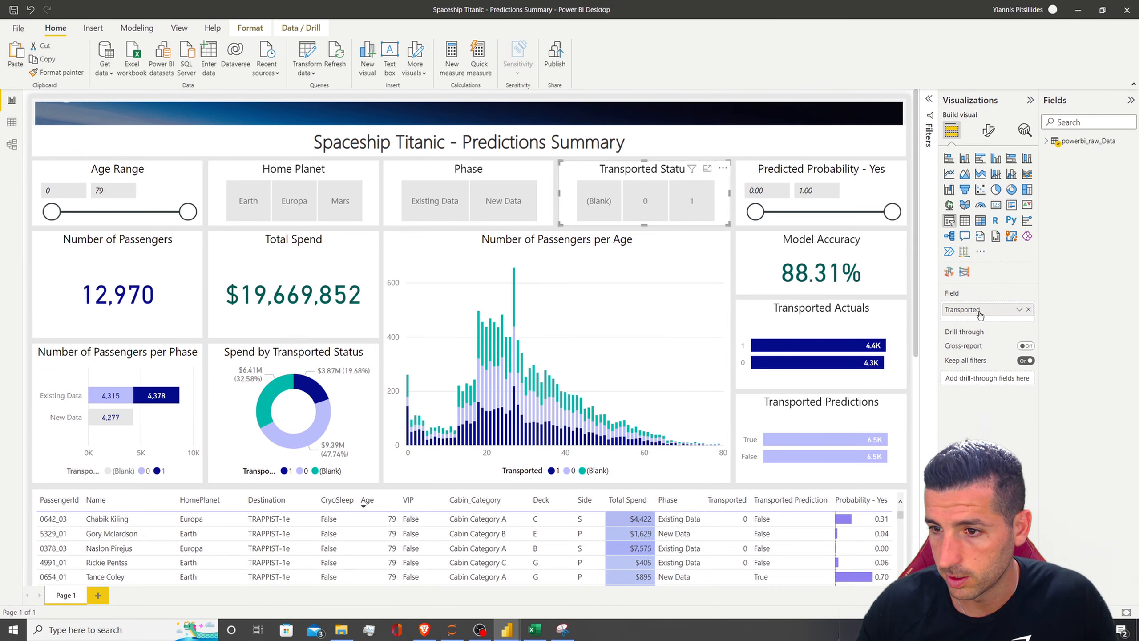
{"action": "left_click", "coordinate": [1077, 9]}
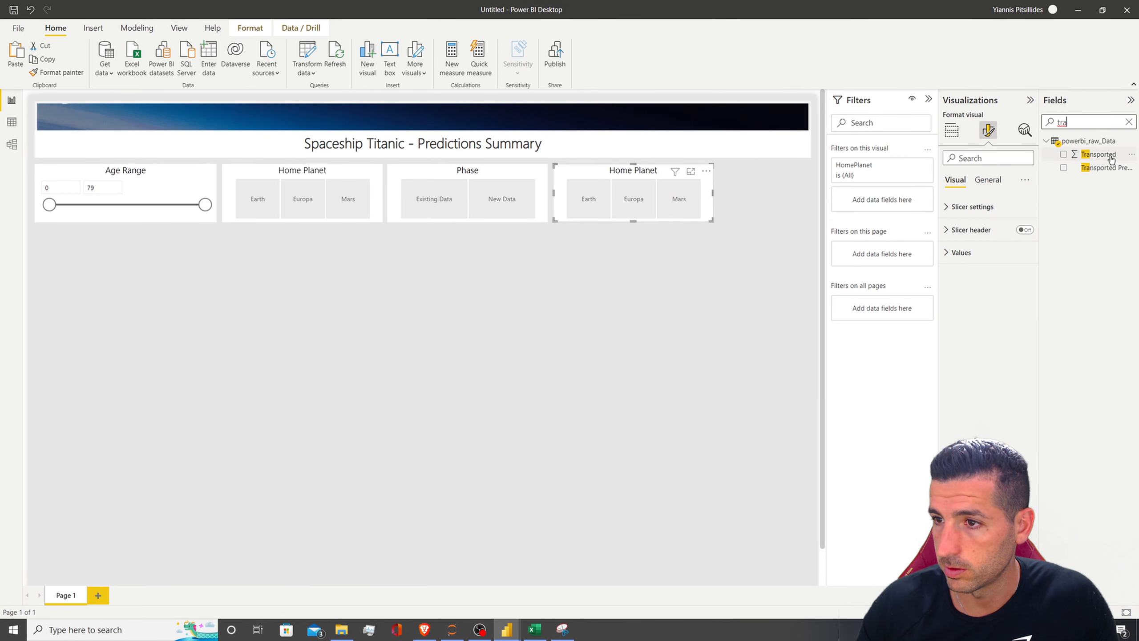
{"action": "left_click", "coordinate": [951, 130]}
{"action": "left_click_drag", "start_coordinate": [1098, 154], "coordinate": [986, 289]}
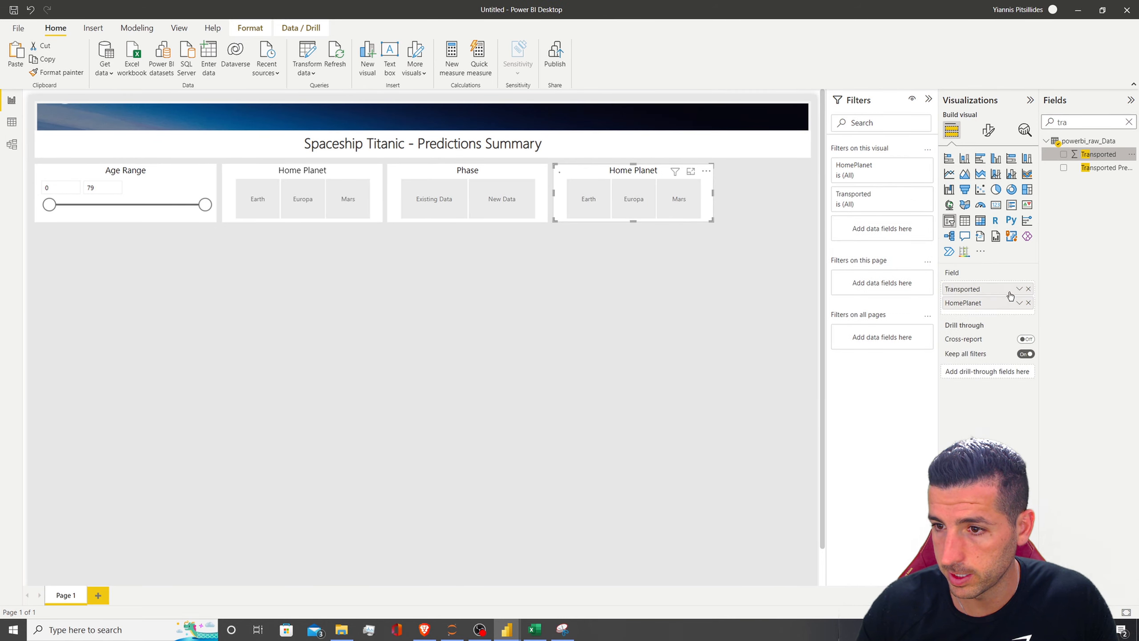
{"action": "left_click", "coordinate": [1028, 303]}
Step: Change the title text of the slicer using the Transported field to "Transported tatus"
{"action": "left_click", "coordinate": [989, 130]}
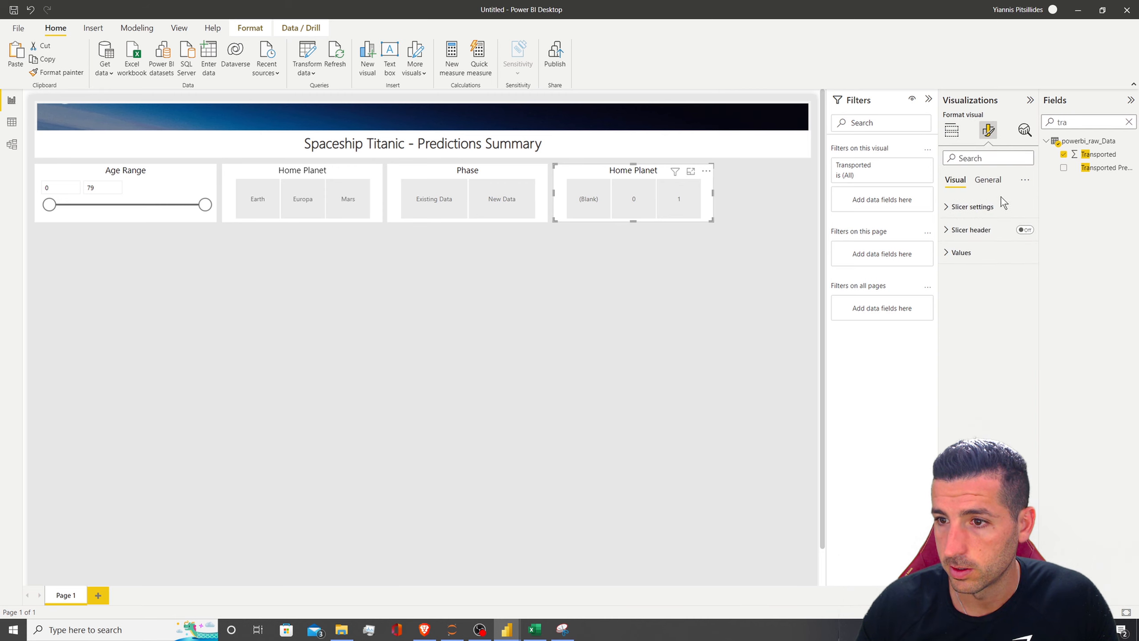
{"action": "left_click", "coordinate": [951, 130]}
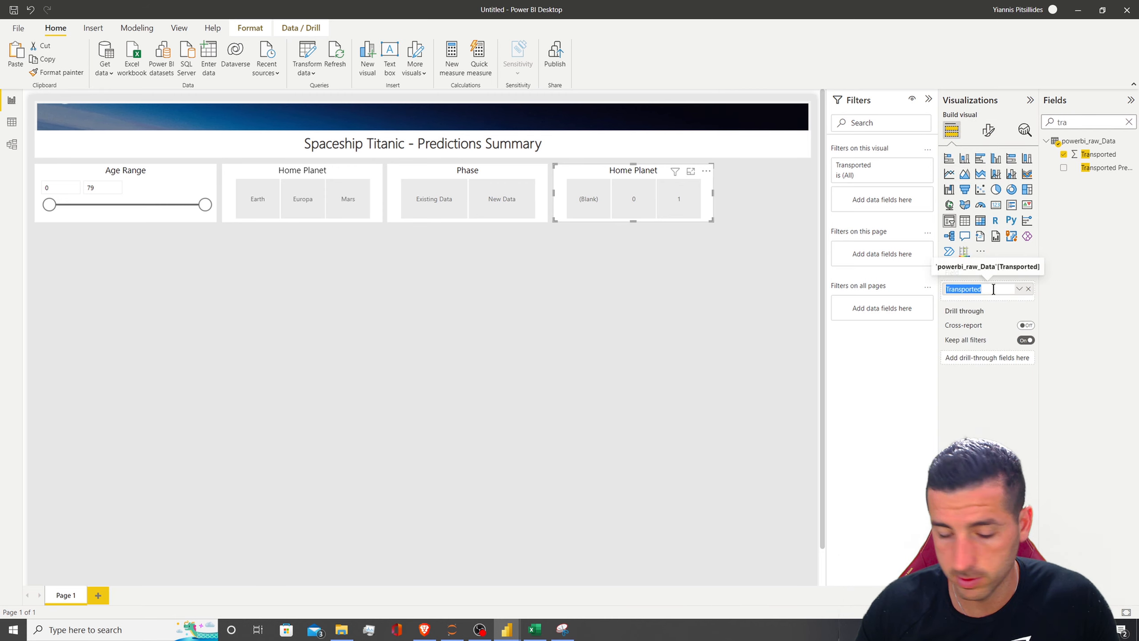
{"action": "left_click", "coordinate": [989, 130]}
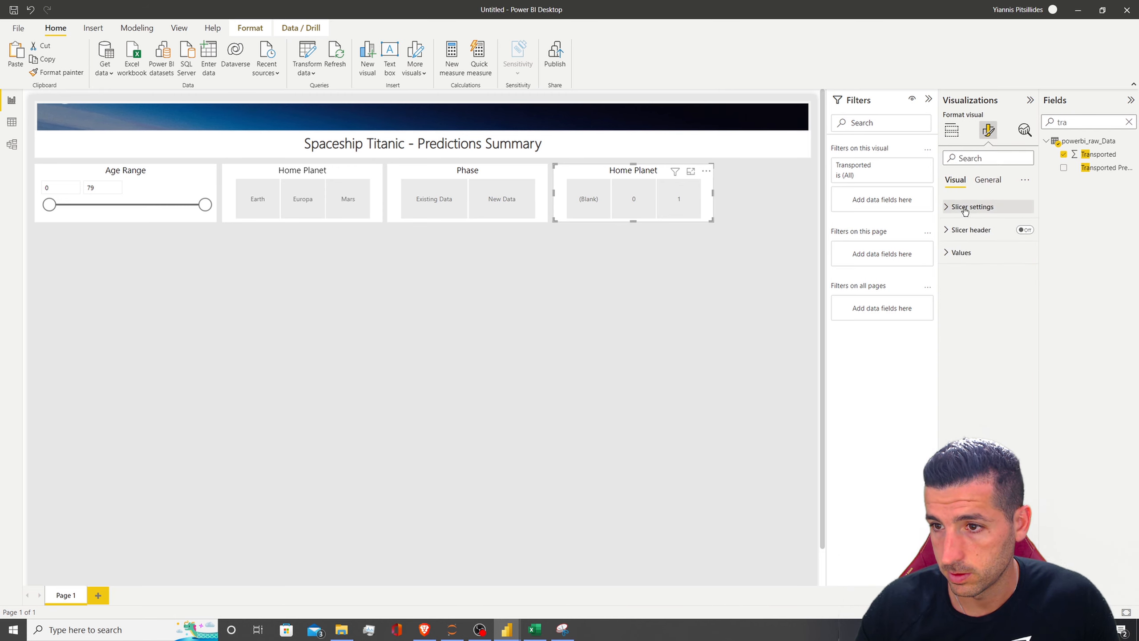
{"action": "left_click", "coordinate": [987, 179]}
{"action": "left_click", "coordinate": [964, 229]}
{"action": "triple_click", "coordinate": [968, 264]}
{"action": "type", "text": "Transported"}
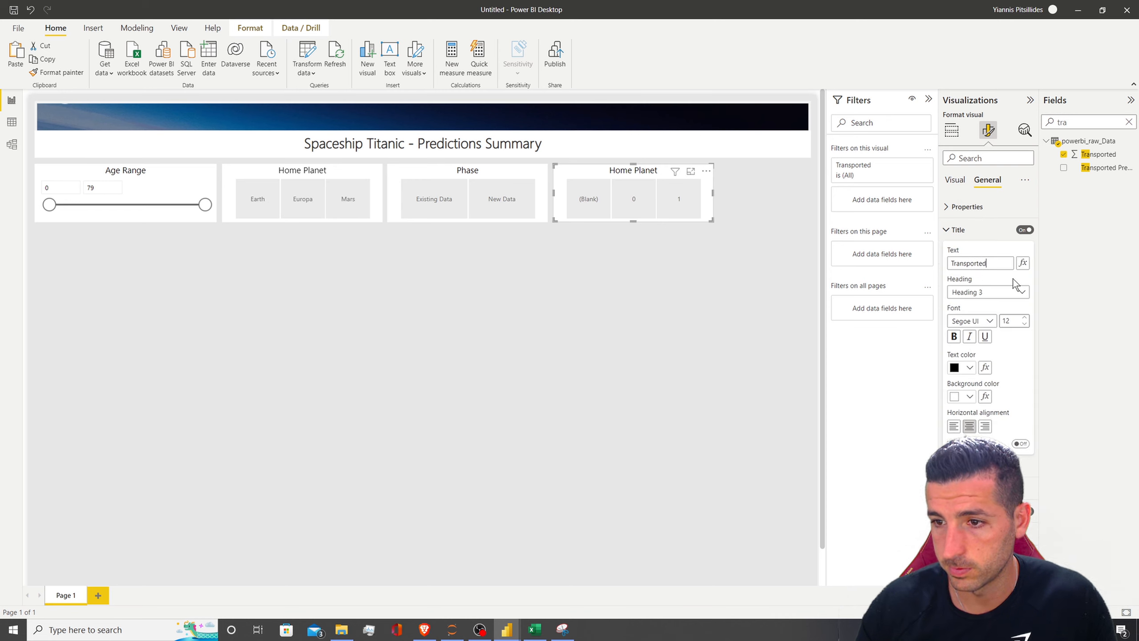
{"action": "type", "text": " tatus"}
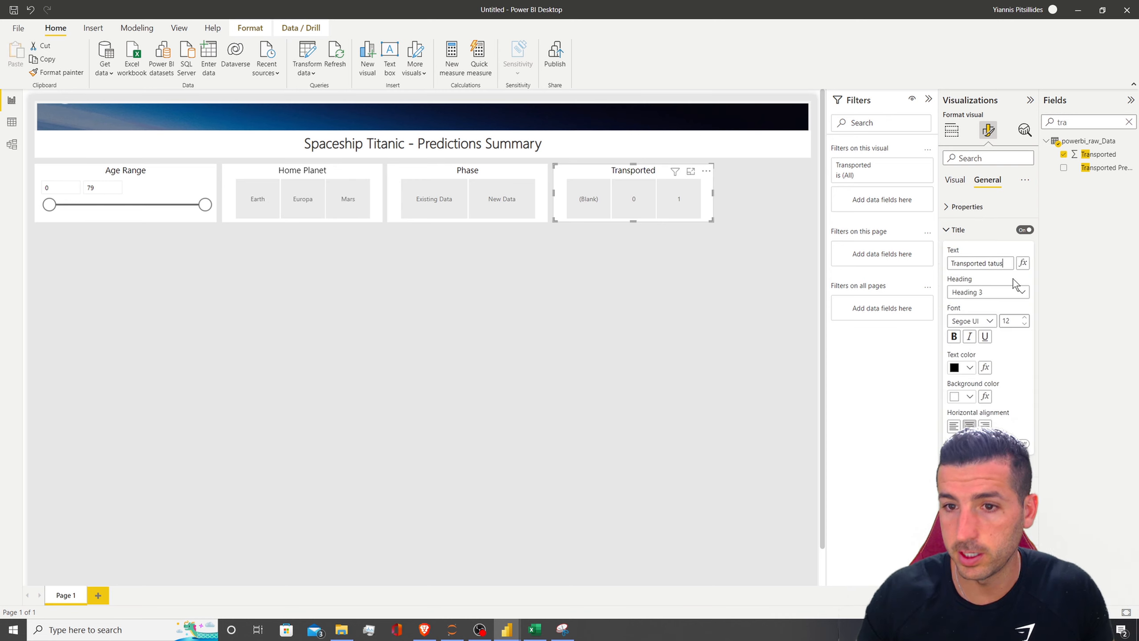
{"action": "left_click", "coordinate": [689, 318]}
Step: Correct the misspelled title of the Transported slicer to "Transported Status"
{"action": "left_click", "coordinate": [658, 174]}
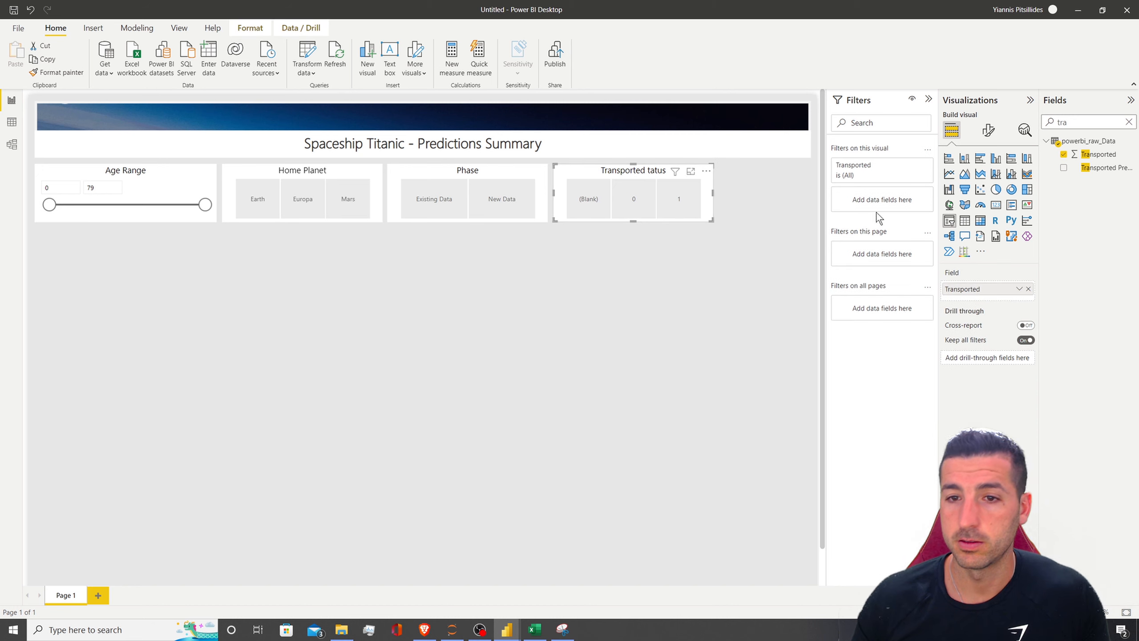
{"action": "left_click", "coordinate": [988, 130]}
{"action": "left_click", "coordinate": [987, 180]}
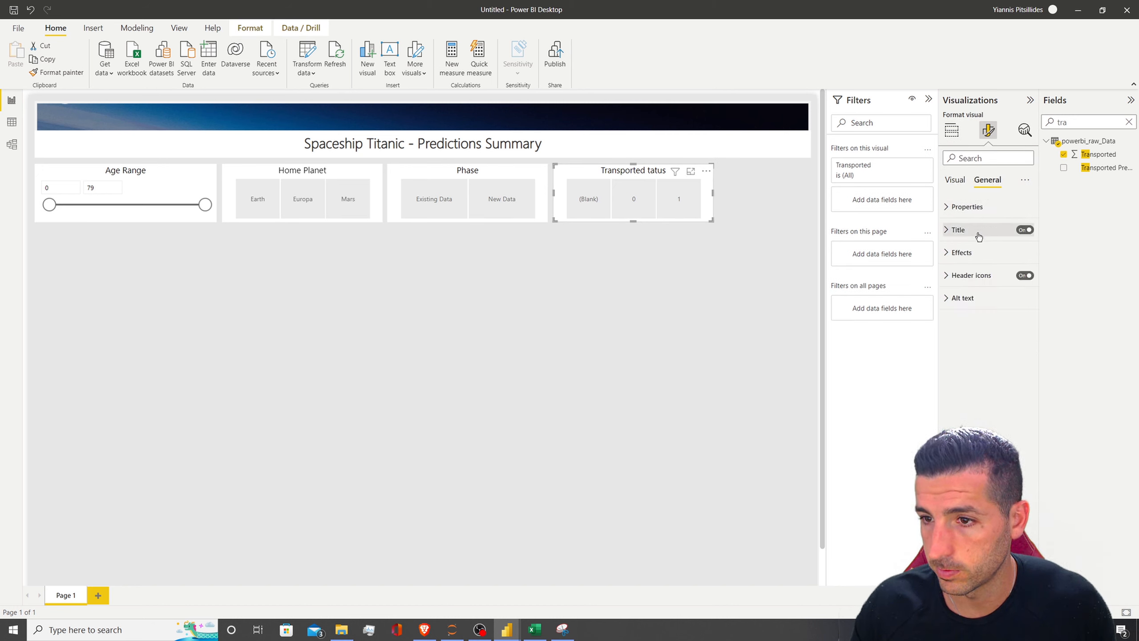
{"action": "left_click", "coordinate": [959, 230]}
{"action": "left_click", "coordinate": [989, 263]}
{"action": "type", "text": "Status"}
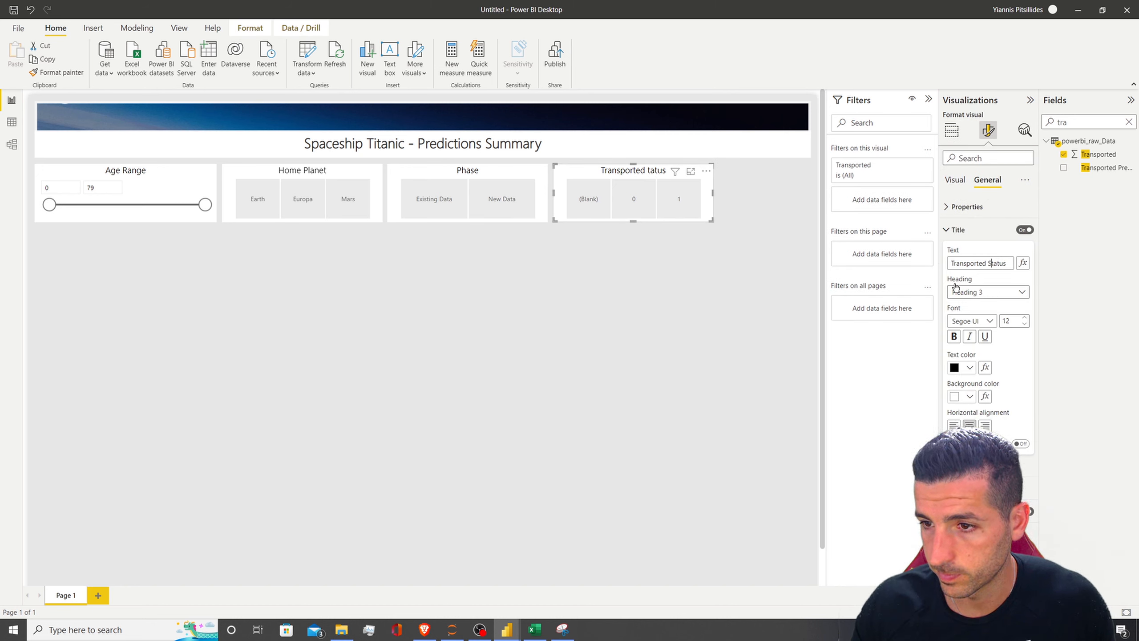
{"action": "left_click", "coordinate": [718, 229]}
Step: Check the finished report's last slicer, and add a Probability - Yes slicer below the Transported Status slicer in the untitled report
{"action": "mouse_move", "coordinate": [516, 630]}
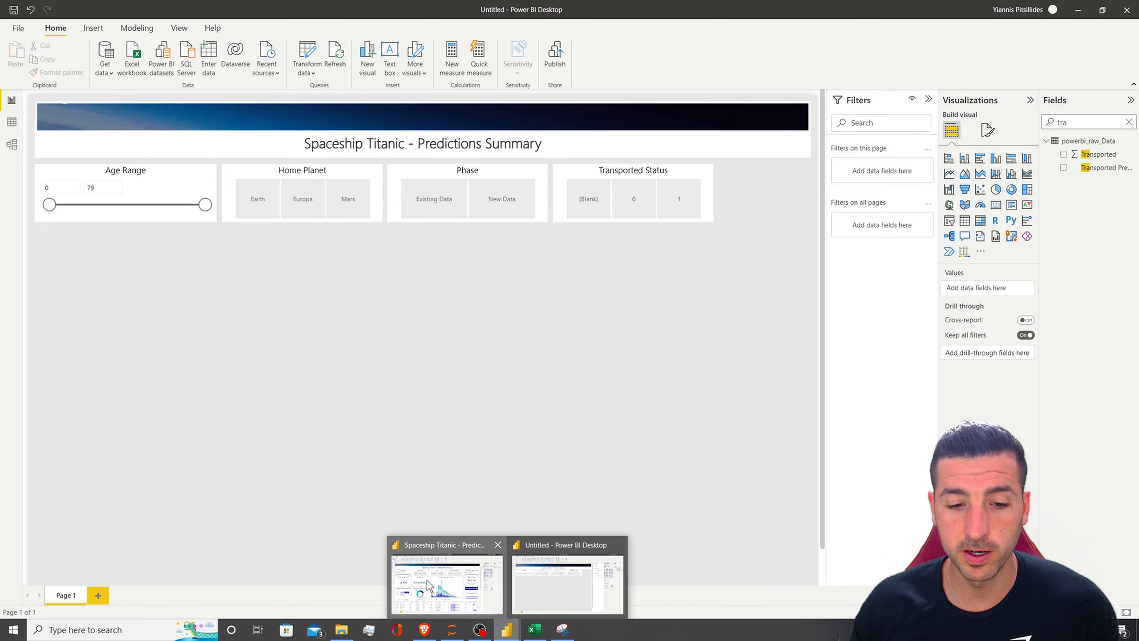
{"action": "left_click", "coordinate": [438, 583]}
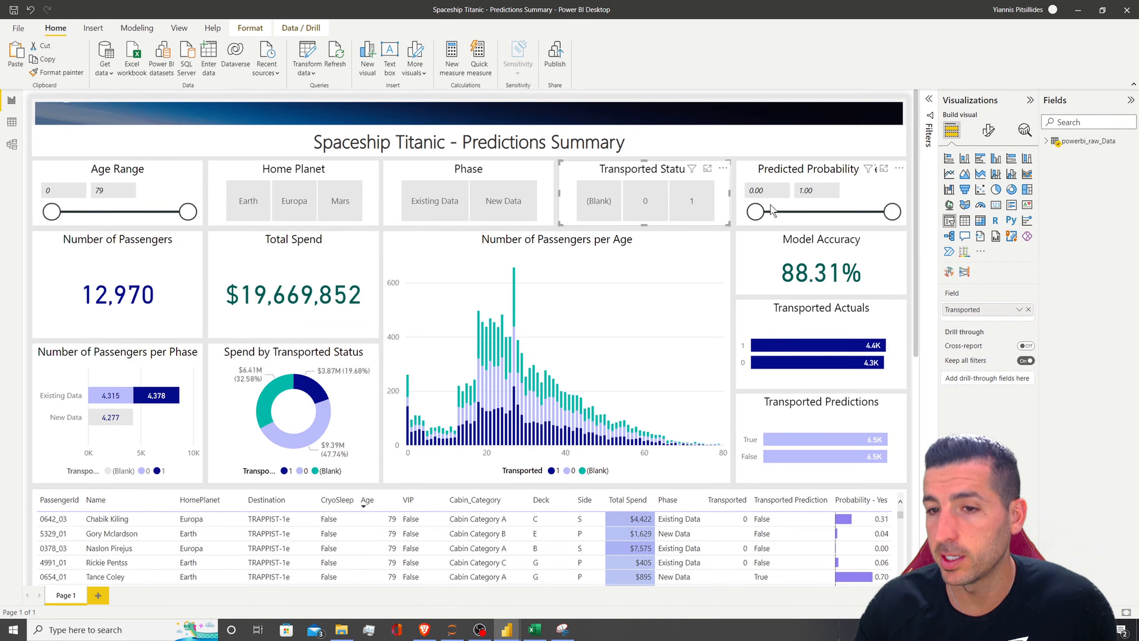
{"action": "left_click", "coordinate": [1078, 10]}
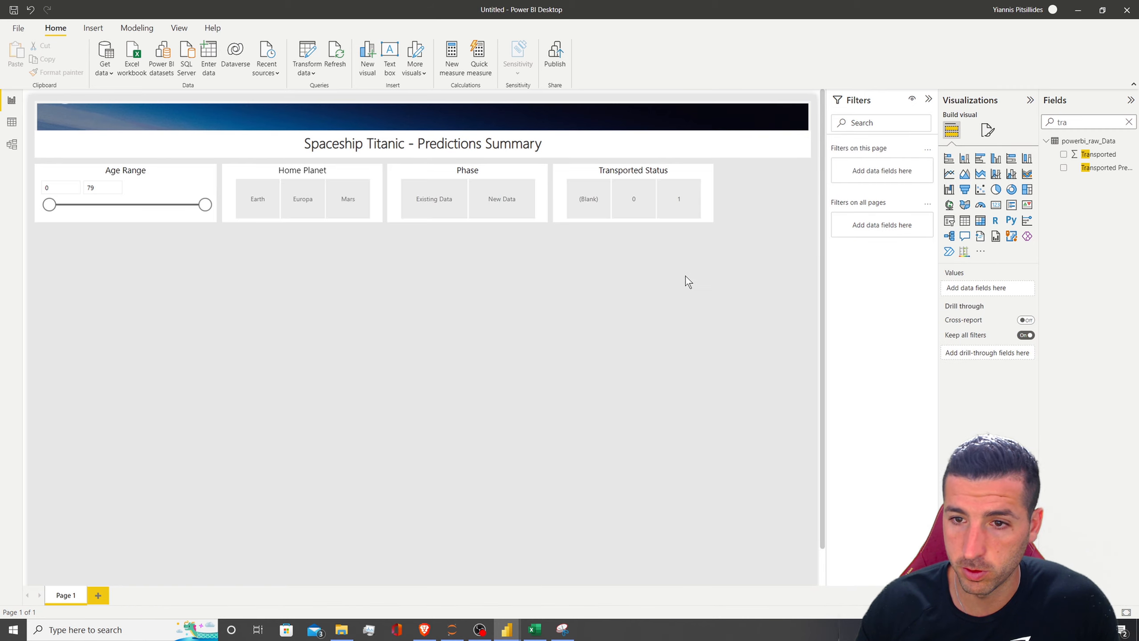
{"action": "key", "text": "BackSpace"}
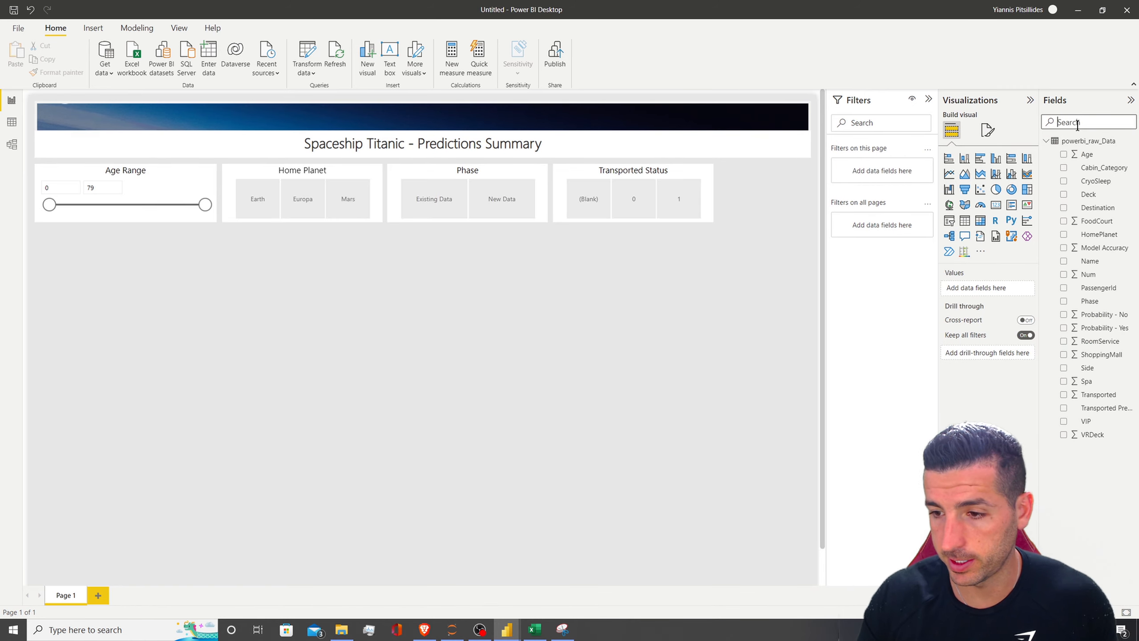
{"action": "type", "text": "pr"}
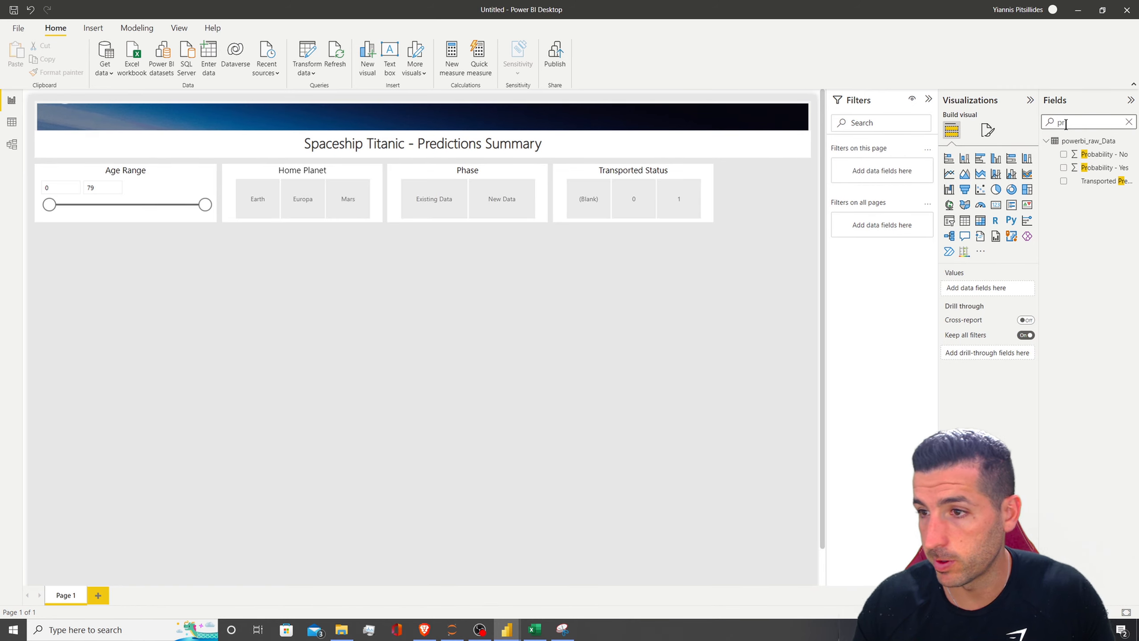
{"action": "left_click_drag", "start_coordinate": [1116, 169], "coordinate": [682, 298]}
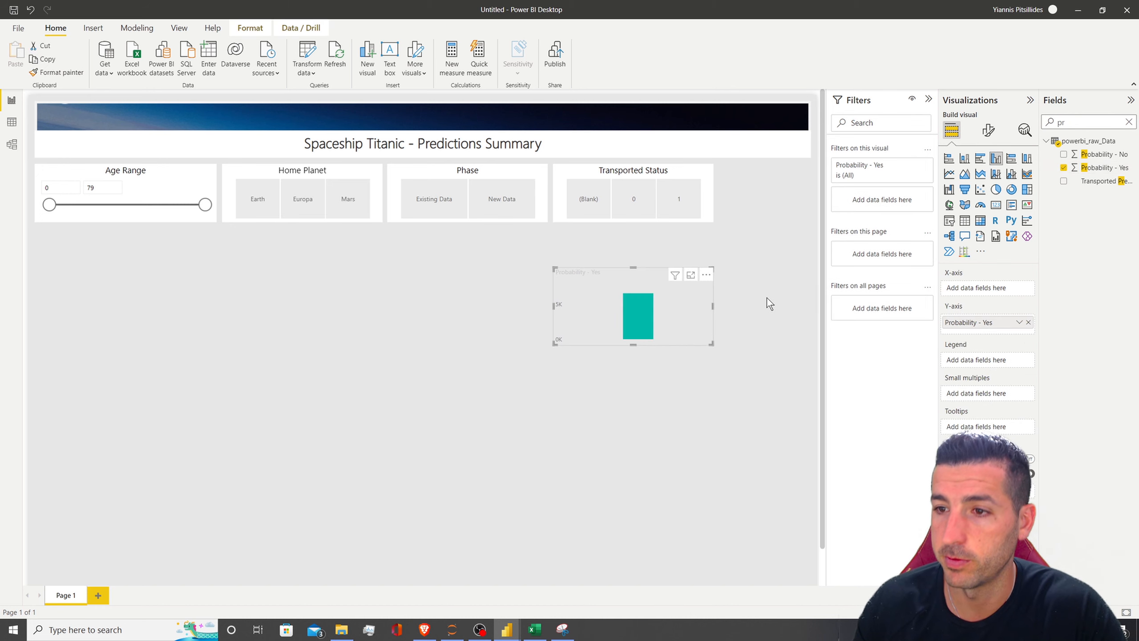
{"action": "left_click", "coordinate": [949, 221]}
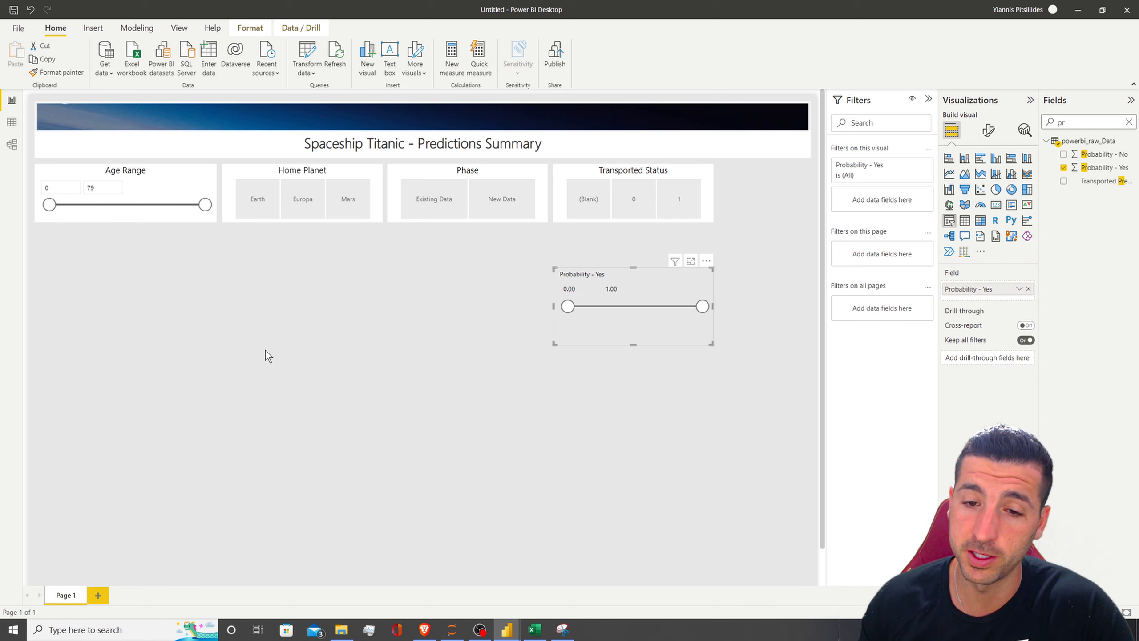
Step: Copy the Age Range slicer's formatting onto the Probability - Yes slicer, and check the matching slicer's title in the finished report
{"action": "left_click", "coordinate": [120, 174]}
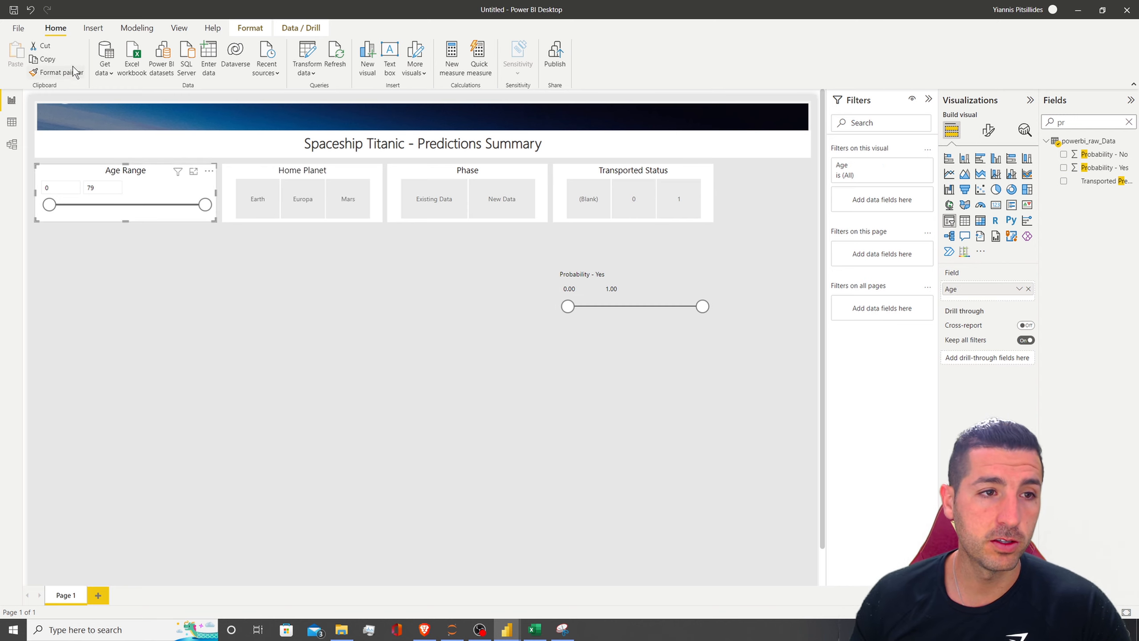
{"action": "left_click", "coordinate": [65, 73]}
{"action": "left_click", "coordinate": [623, 274]}
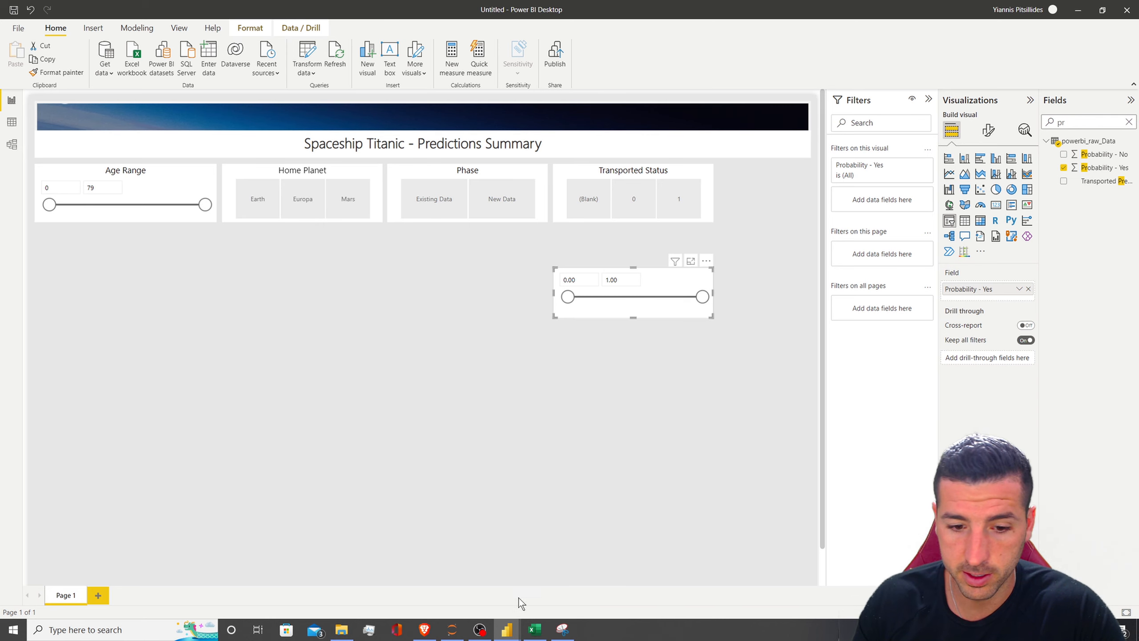
{"action": "mouse_move", "coordinate": [507, 628]}
{"action": "left_click", "coordinate": [448, 587]}
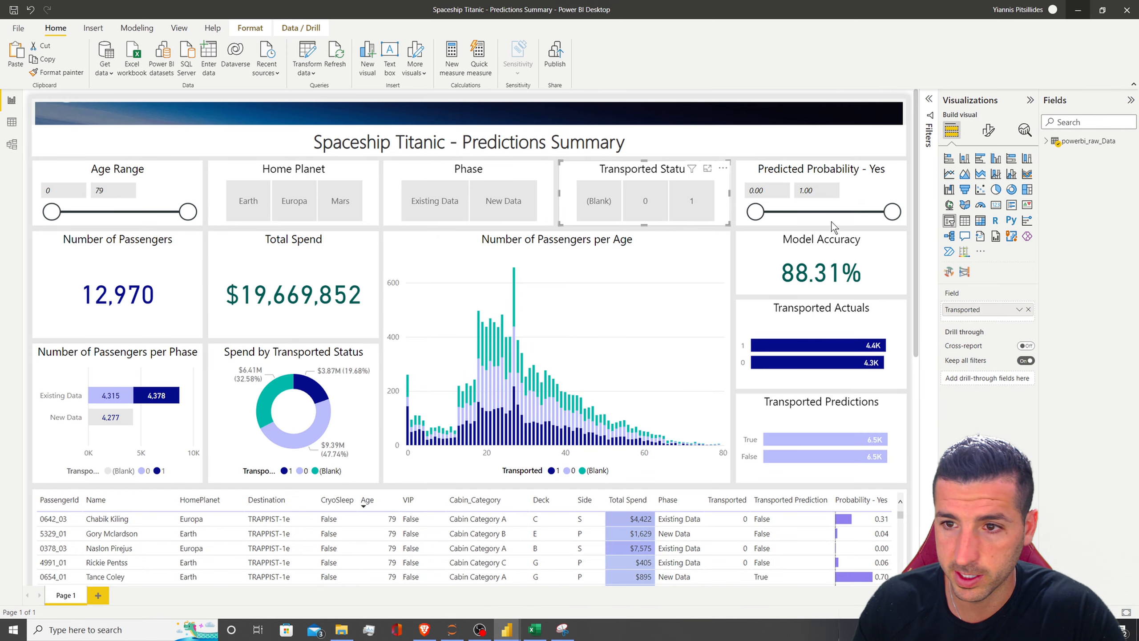
Step: Copy the title text of the Predicted Probability - Yes slicer in the finished report
{"action": "left_click", "coordinate": [822, 181]}
{"action": "left_click", "coordinate": [989, 130]}
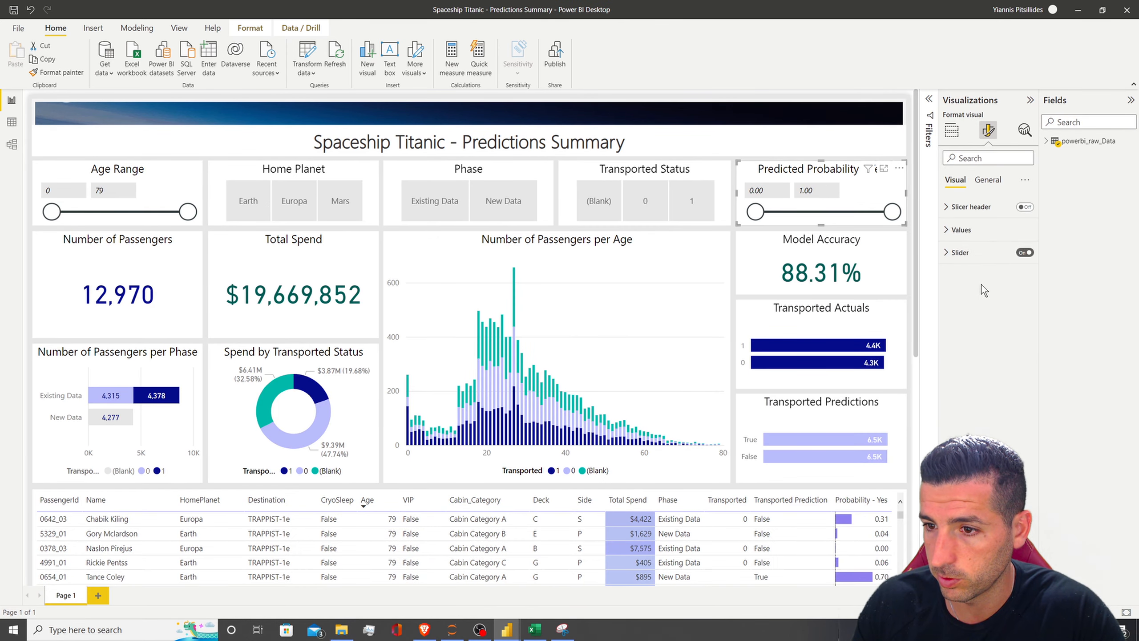
{"action": "left_click", "coordinate": [987, 179]}
{"action": "left_click", "coordinate": [958, 229]}
{"action": "double_click", "coordinate": [976, 264]}
{"action": "triple_click", "coordinate": [976, 263]}
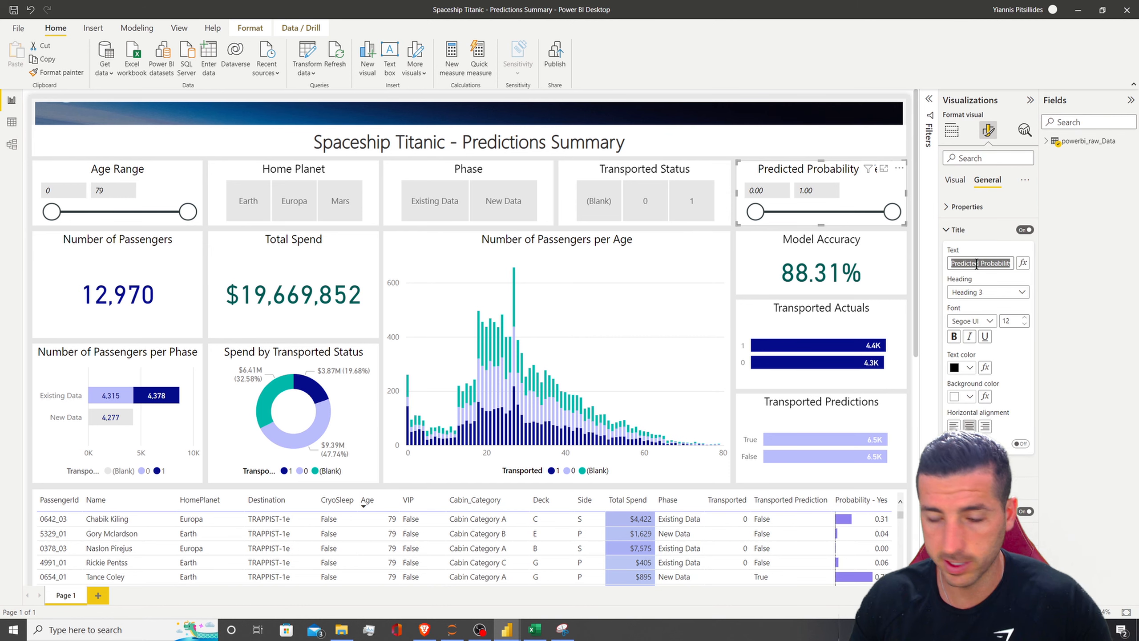
Step: In the untitled report, title the Probability - Yes slicer "Predicted Probability - Yes" and place it at the right end of the slicer row
{"action": "left_click", "coordinate": [508, 630]}
{"action": "left_click", "coordinate": [447, 592]}
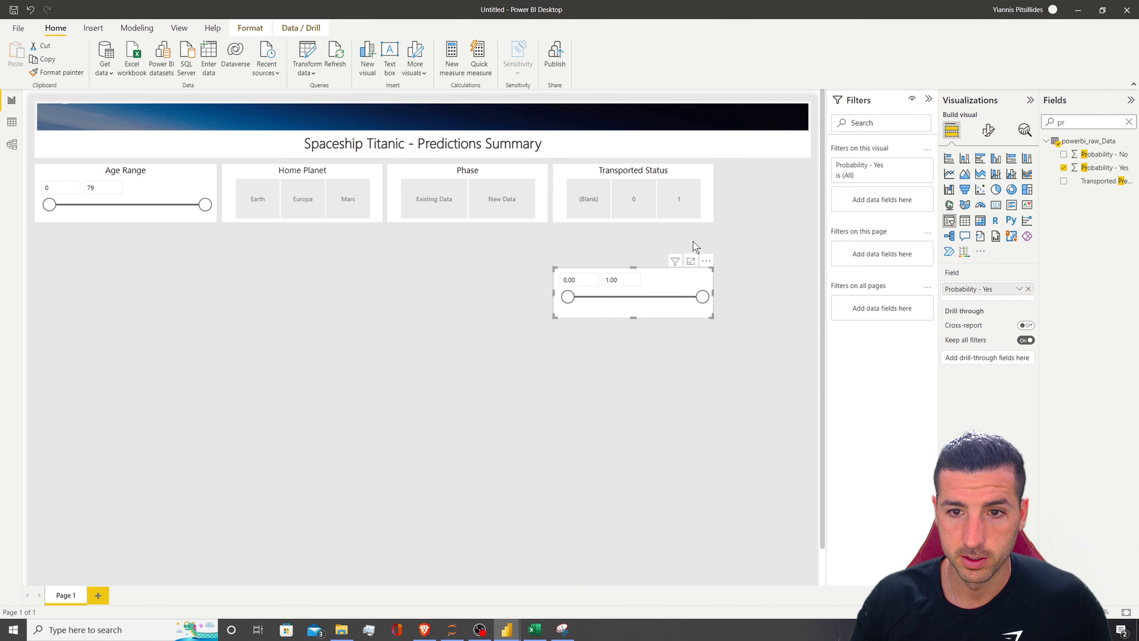
{"action": "left_click", "coordinate": [988, 129]}
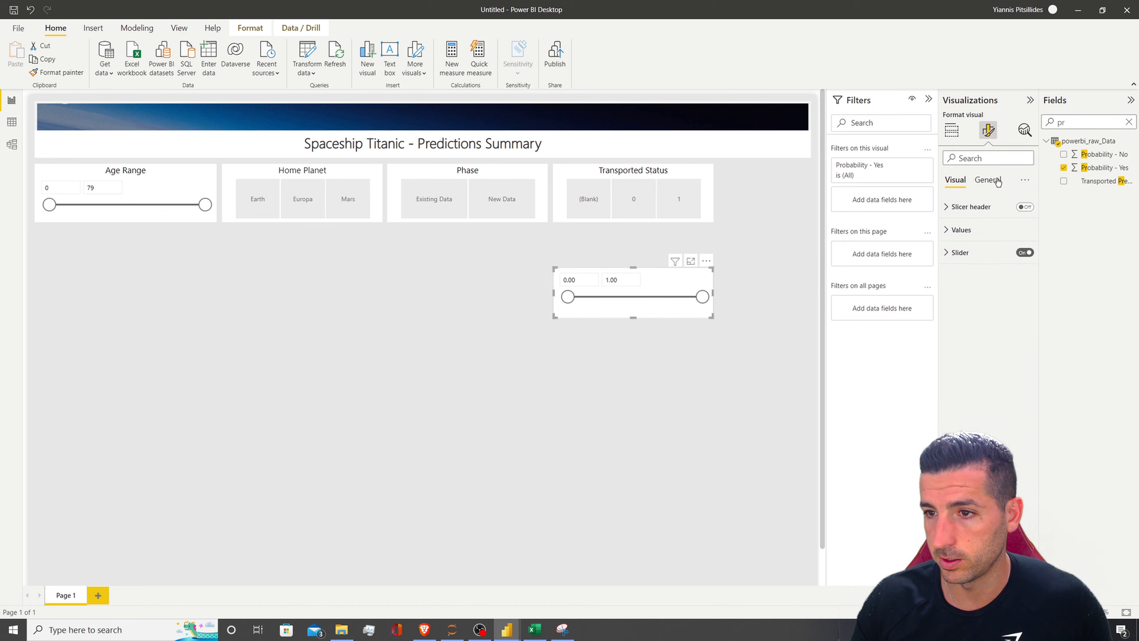
{"action": "left_click", "coordinate": [992, 180]}
{"action": "left_click", "coordinate": [978, 230]}
{"action": "left_click", "coordinate": [975, 264]}
{"action": "type", "text": "Predicted Probability - Yes"}
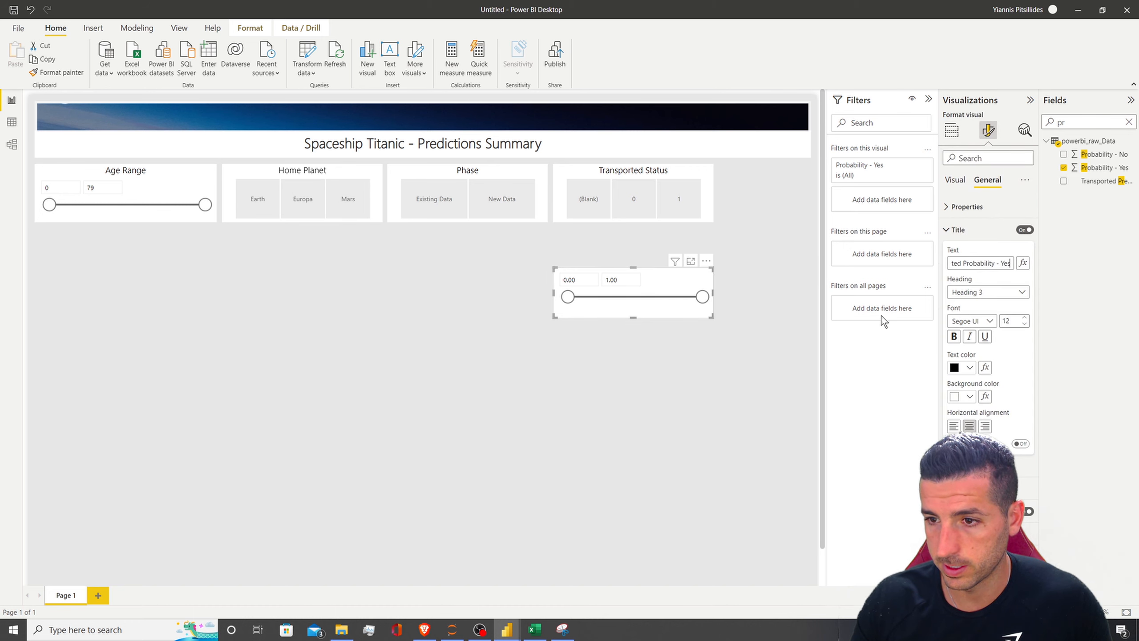
{"action": "left_click_drag", "start_coordinate": [627, 278], "coordinate": [723, 175]}
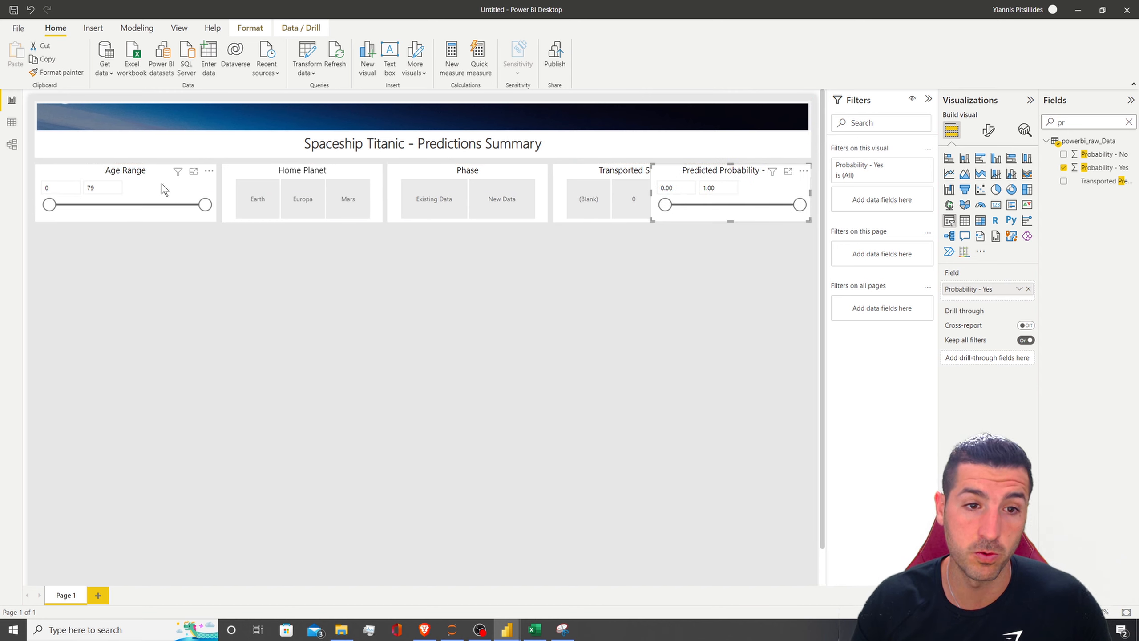
Step: Look up the size of the Home Planet slicer in the finished report
{"action": "mouse_move", "coordinate": [509, 626]}
{"action": "left_click", "coordinate": [436, 542]}
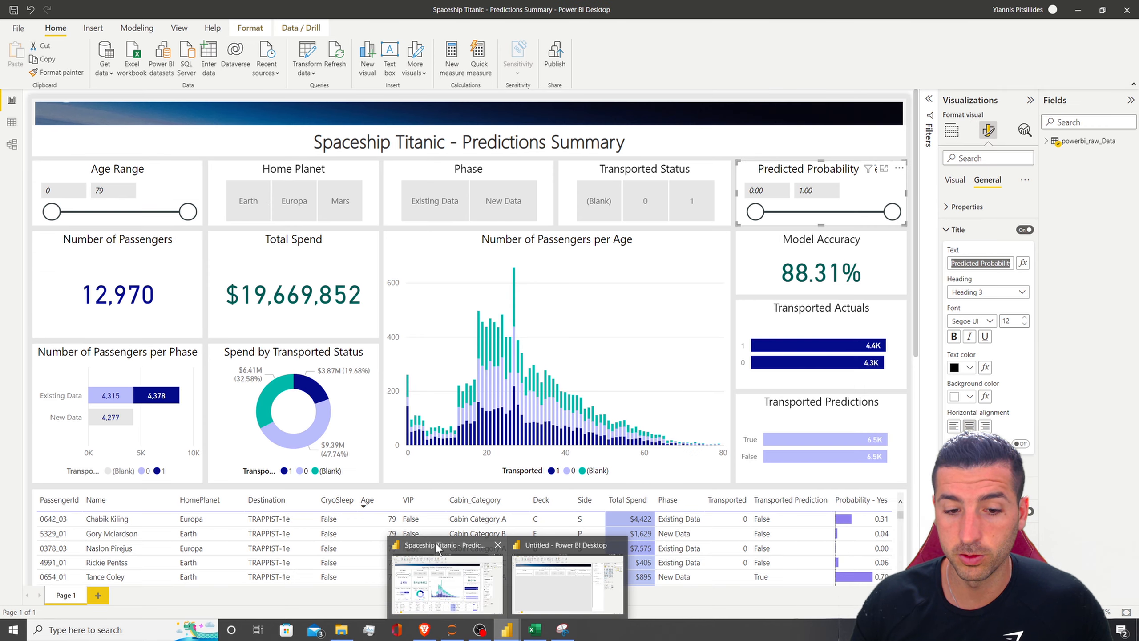
{"action": "left_click", "coordinate": [259, 168]}
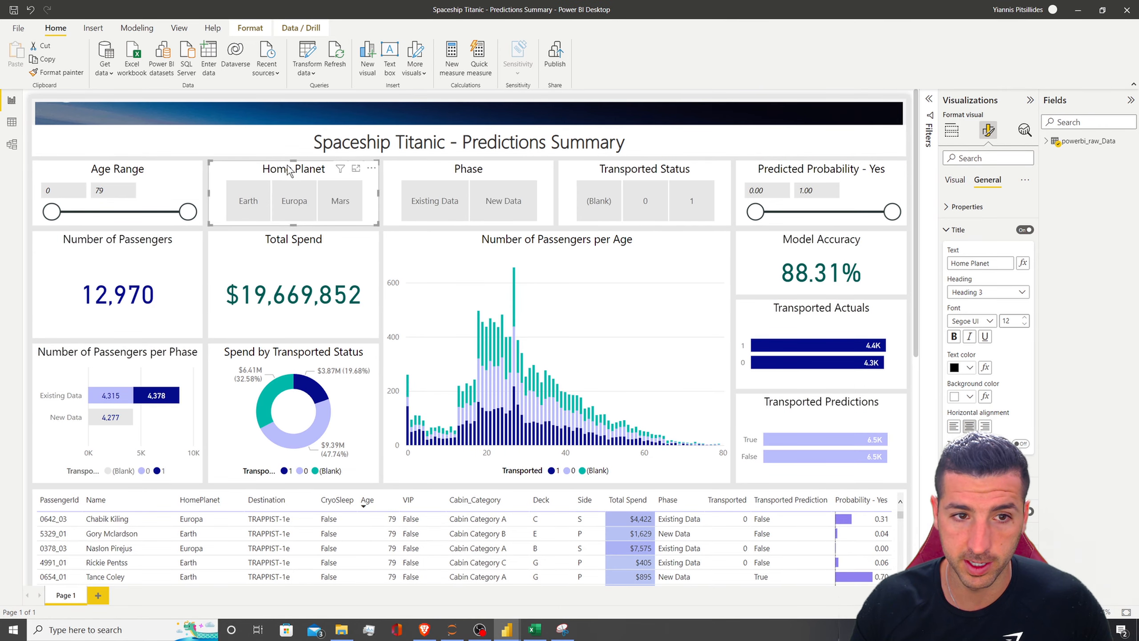
{"action": "left_click", "coordinate": [987, 207]}
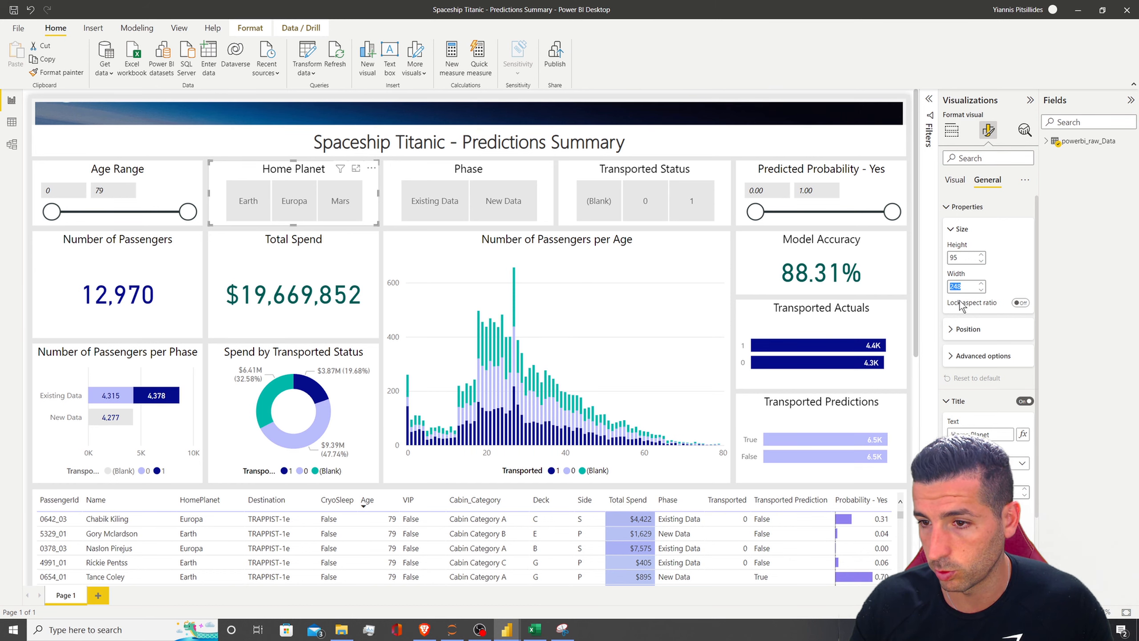
Step: Select all five slicers in the untitled report and set their width to 248
{"action": "mouse_move", "coordinate": [507, 628]}
{"action": "left_click", "coordinate": [571, 584]}
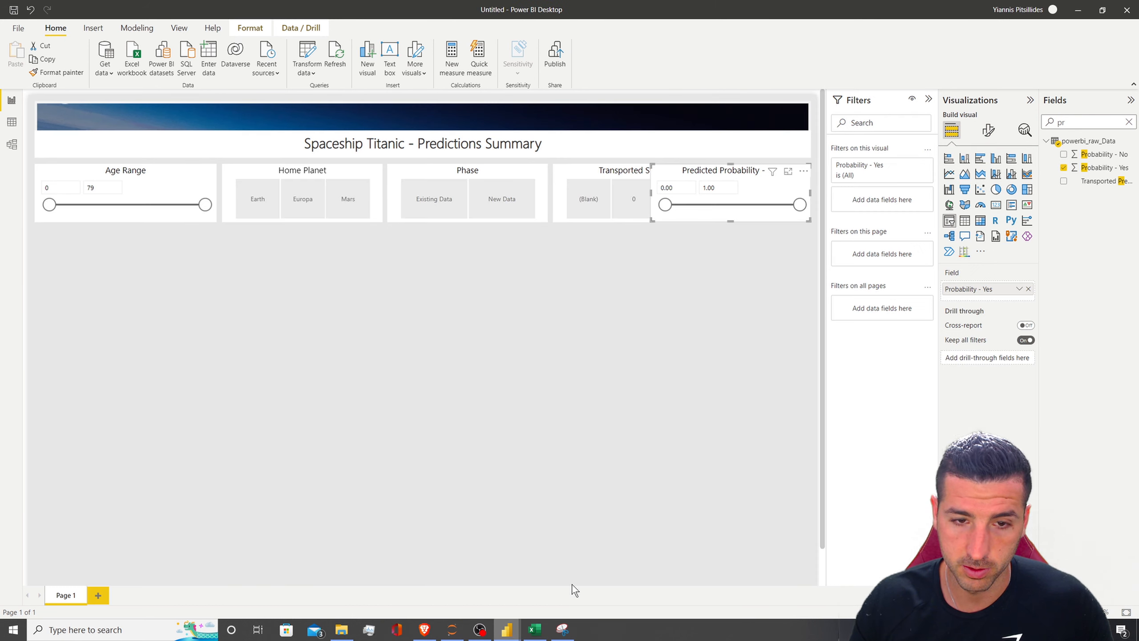
{"action": "left_click", "coordinate": [167, 183]}
{"action": "left_click", "coordinate": [314, 172], "text": "ctrl"}
{"action": "left_click", "coordinate": [493, 171], "text": "ctrl"}
{"action": "left_click", "coordinate": [670, 175], "text": "ctrl"}
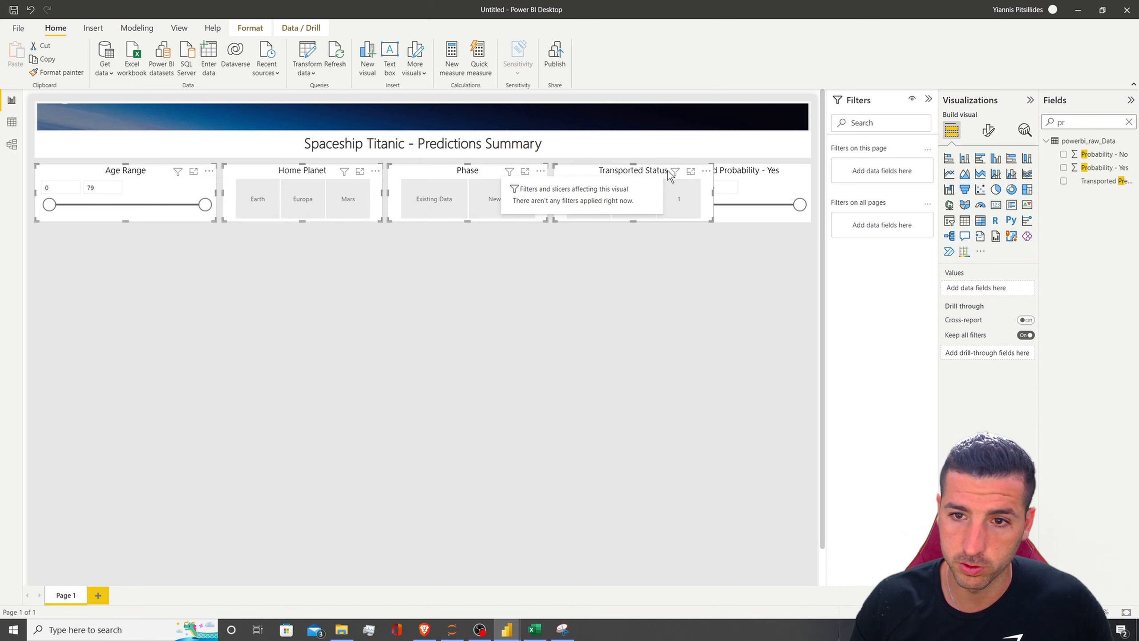
{"action": "left_click", "coordinate": [744, 170], "text": "ctrl"}
{"action": "left_click", "coordinate": [249, 28]}
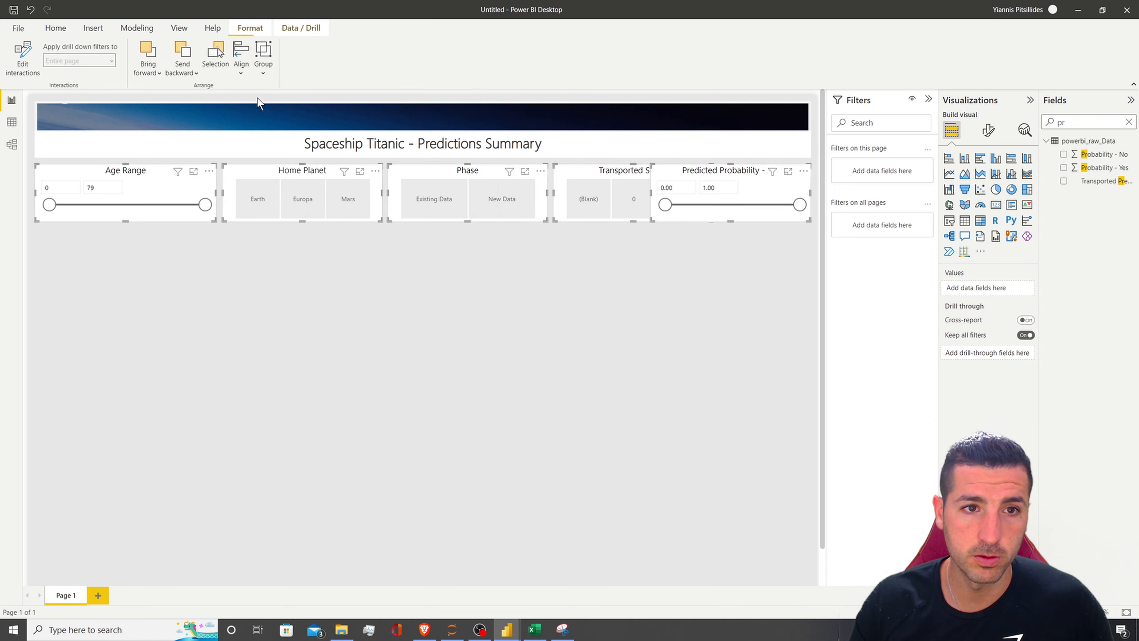
{"action": "left_click", "coordinate": [988, 130]}
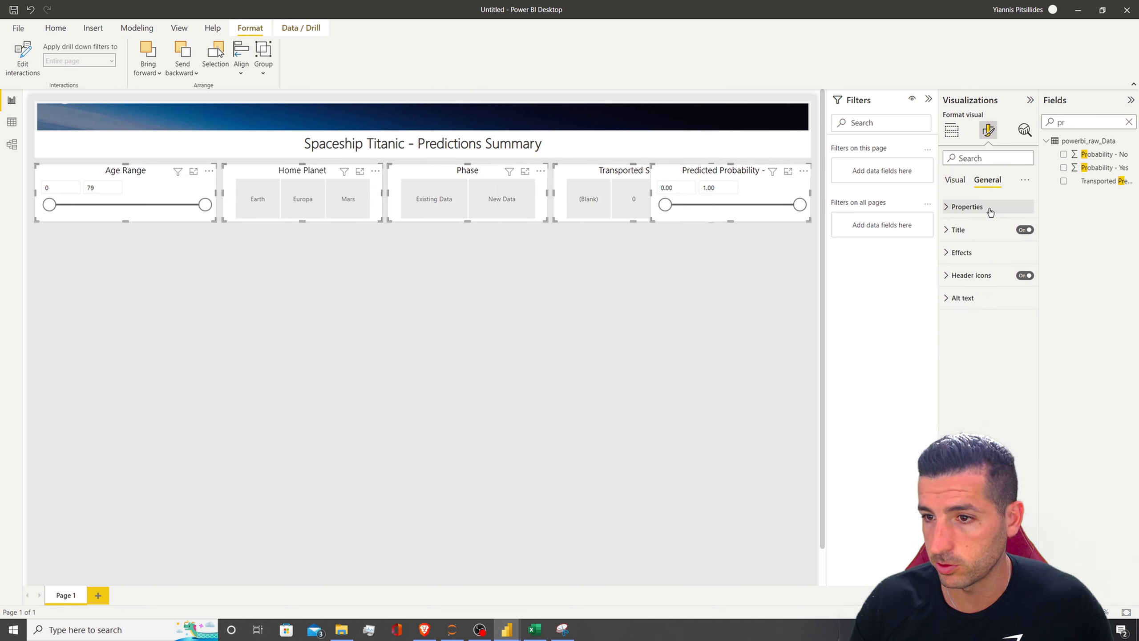
{"action": "left_click", "coordinate": [990, 210]}
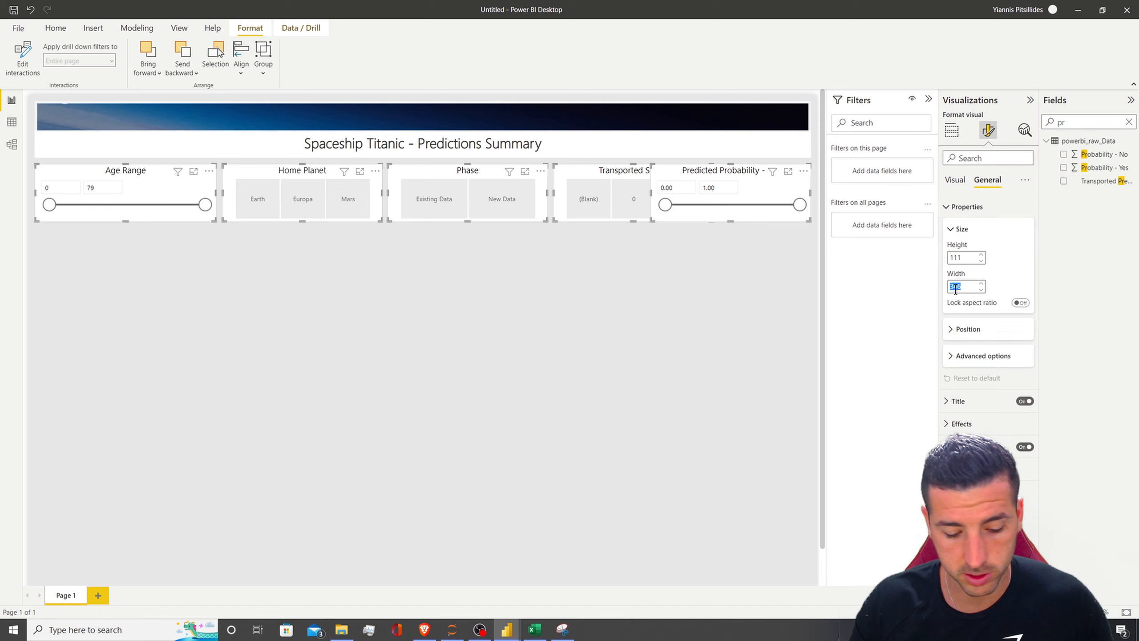
{"action": "type", "text": "248"}
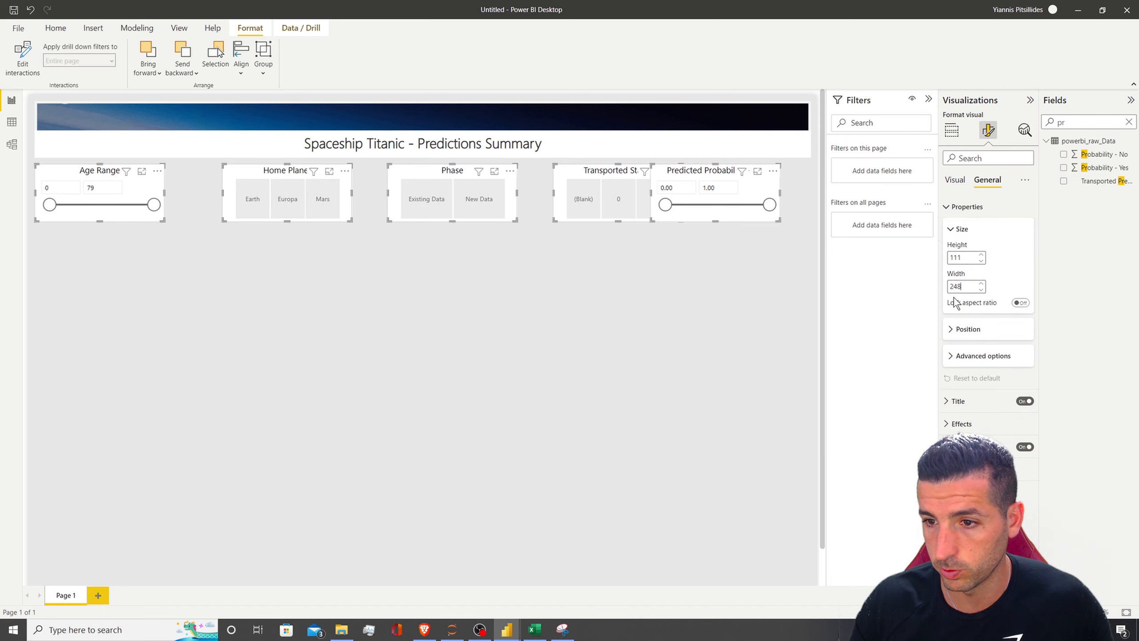
{"action": "left_click", "coordinate": [785, 278]}
Step: Move the Predicted Probability - Yes slicer flush with the header's right edge and shift the Transported Status slicer slightly left
{"action": "left_click_drag", "start_coordinate": [714, 173], "coordinate": [745, 173]}
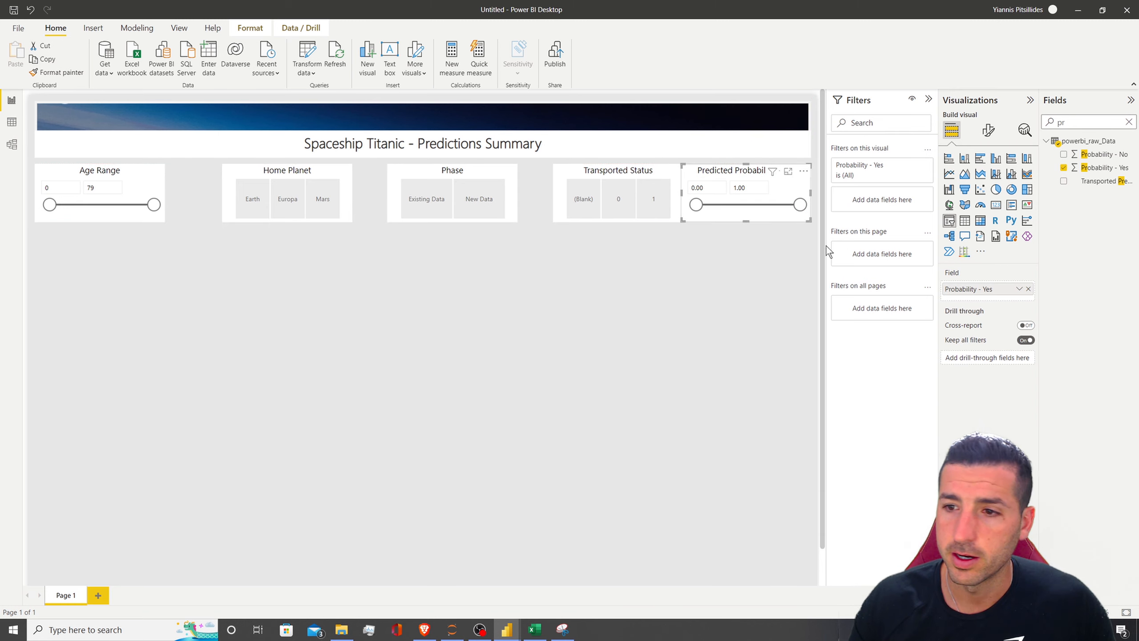
{"action": "left_click_drag", "start_coordinate": [613, 175], "coordinate": [605, 173]}
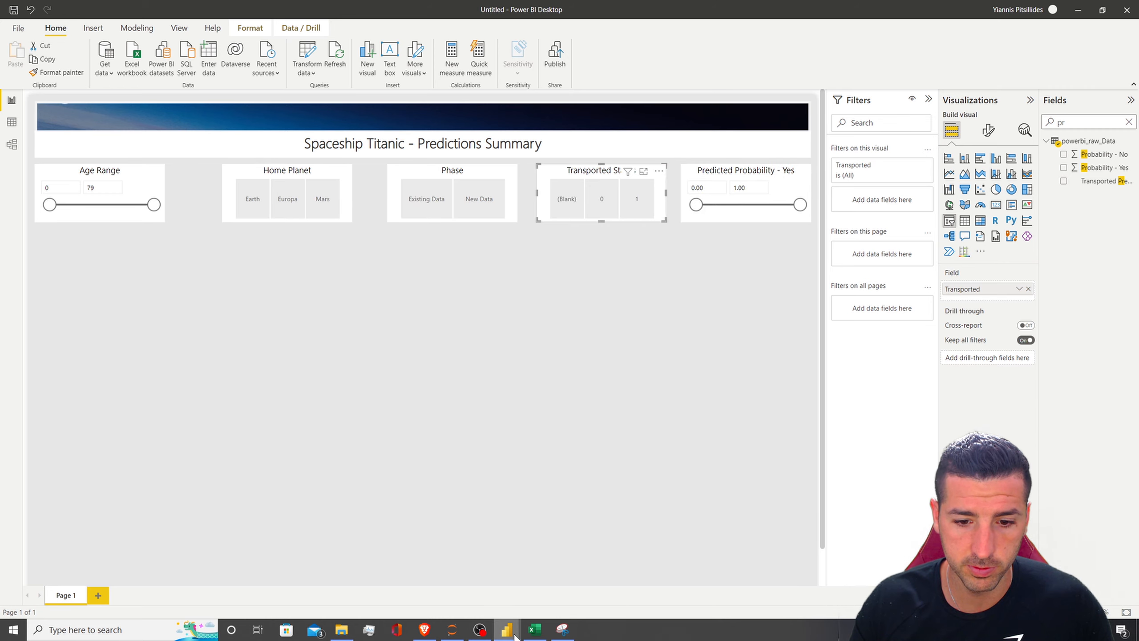
Step: Check the page's canvas height and width in the finished report
{"action": "mouse_move", "coordinate": [507, 629]}
{"action": "left_click", "coordinate": [446, 582]}
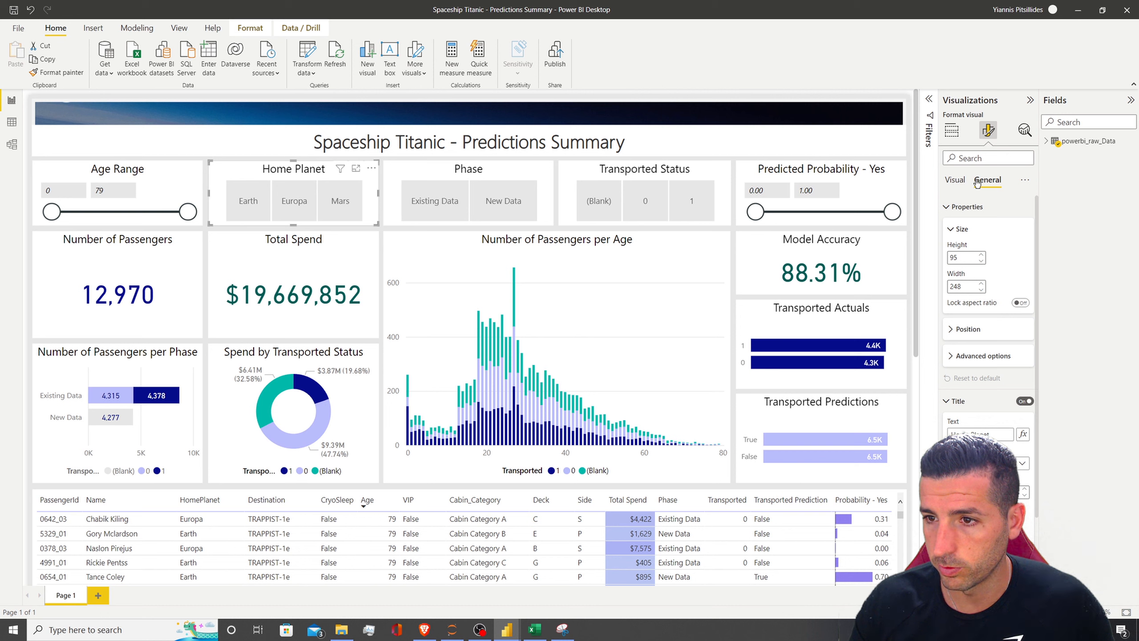
{"action": "left_click", "coordinate": [910, 234]}
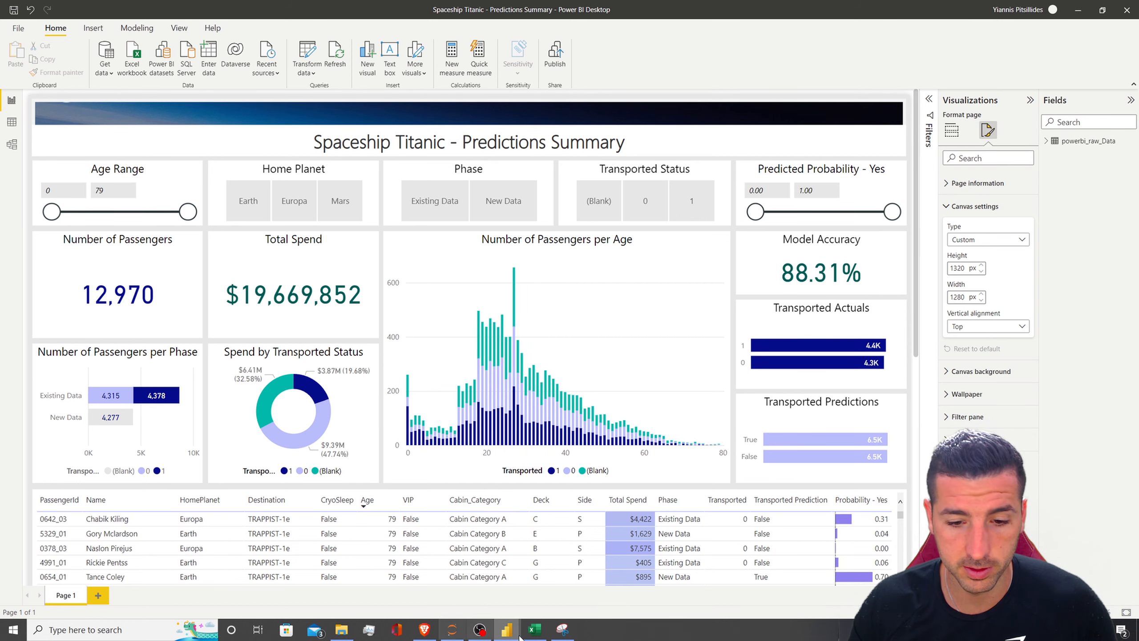
Step: In the untitled report, move the Predicted Probability - Yes slicer inward from the page edge, just below the Transported Status slicer
{"action": "mouse_move", "coordinate": [507, 630]}
{"action": "left_click", "coordinate": [540, 581]}
{"action": "left_click", "coordinate": [504, 275]}
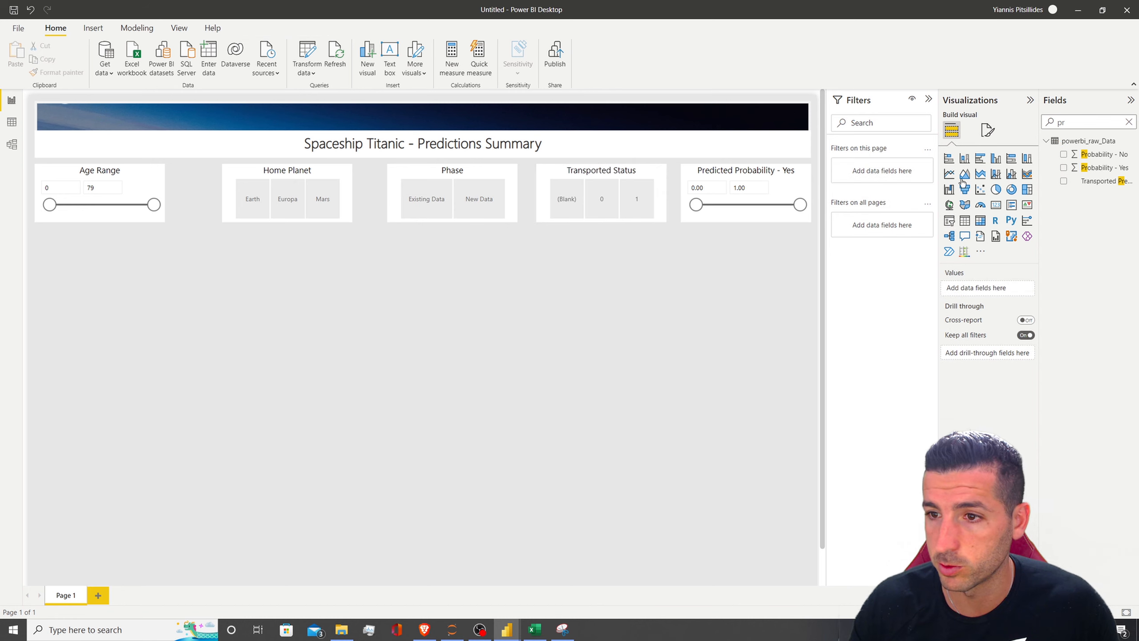
{"action": "left_click", "coordinate": [984, 133]}
{"action": "left_click_drag", "start_coordinate": [752, 173], "coordinate": [578, 219]}
{"action": "left_click", "coordinate": [806, 252]}
Step: Set the page's canvas width to 1280 px
{"action": "left_click", "coordinate": [987, 130]}
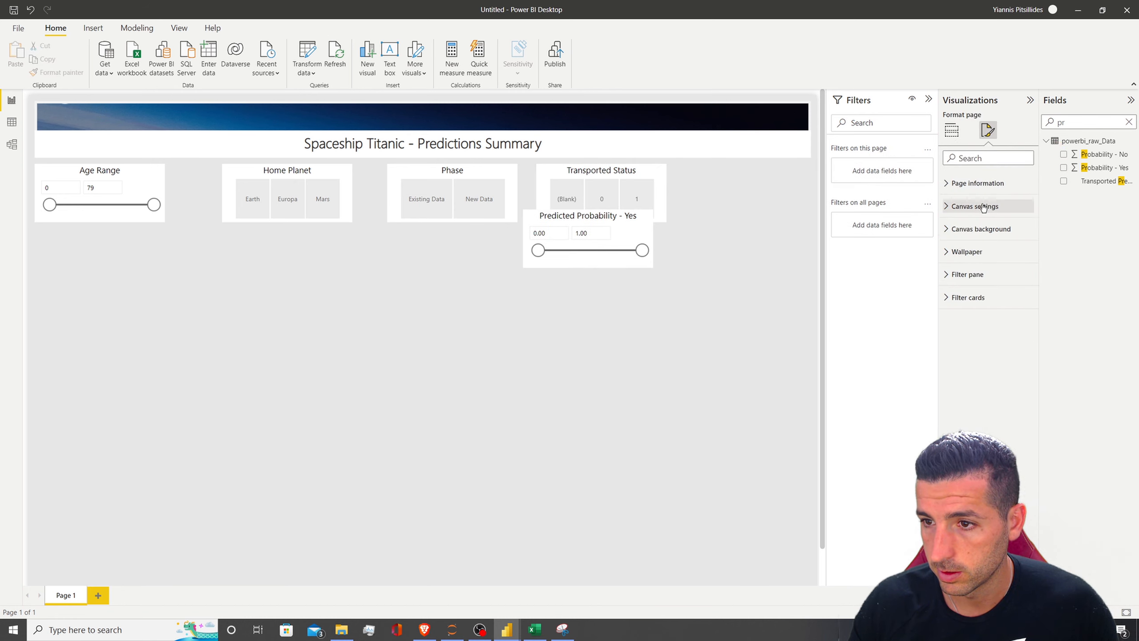
{"action": "left_click", "coordinate": [974, 206]}
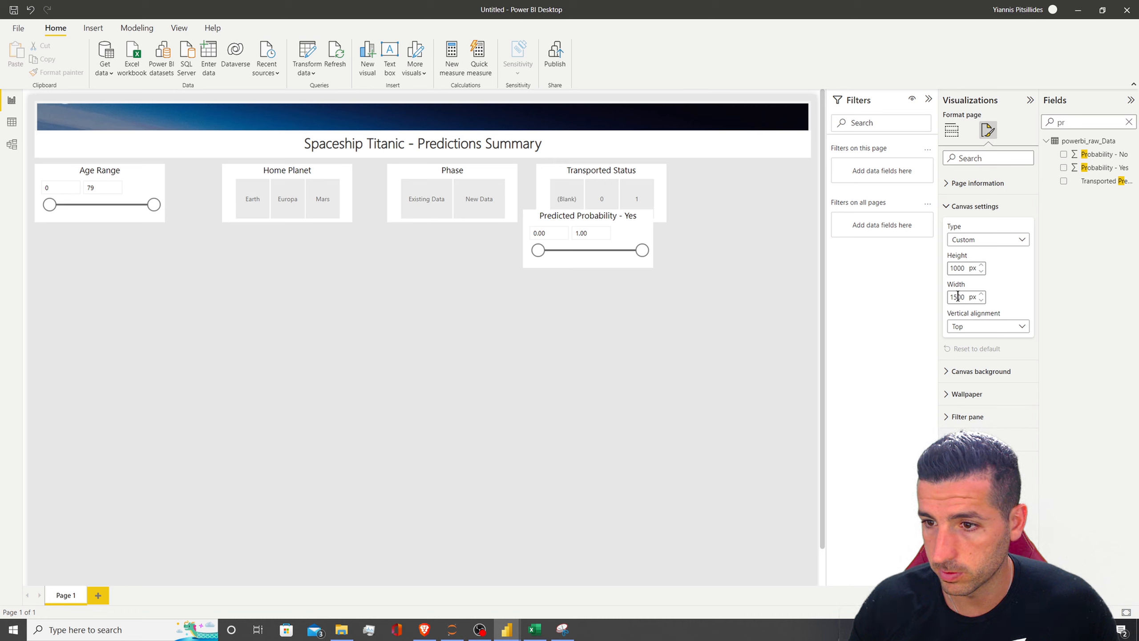
{"action": "type", "text": "1280"}
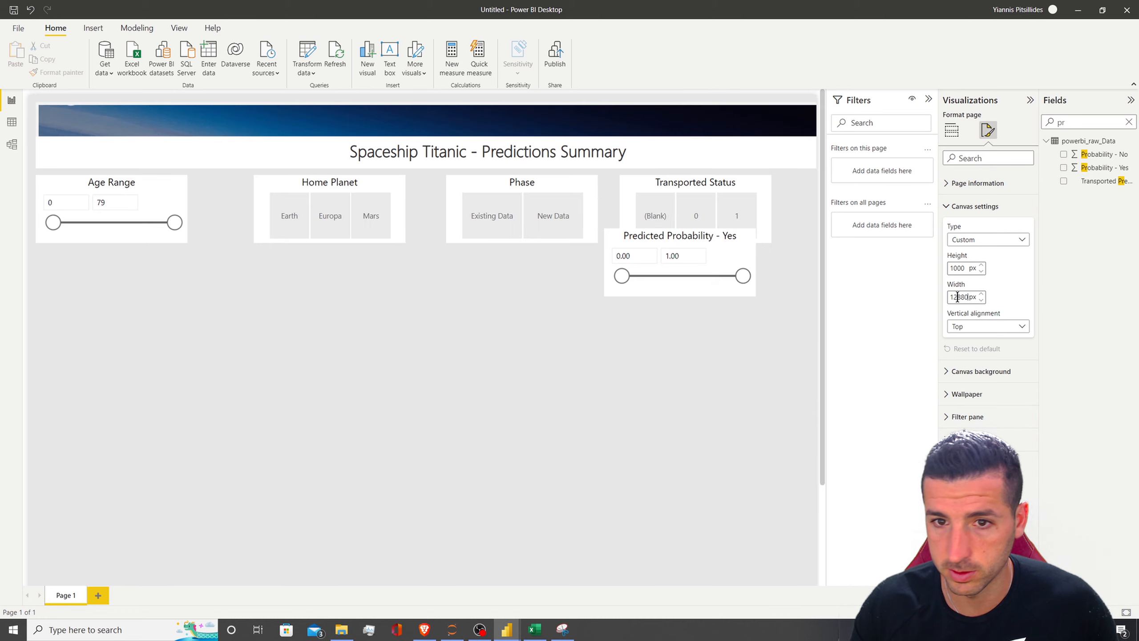
{"action": "key", "text": "BackSpace"}
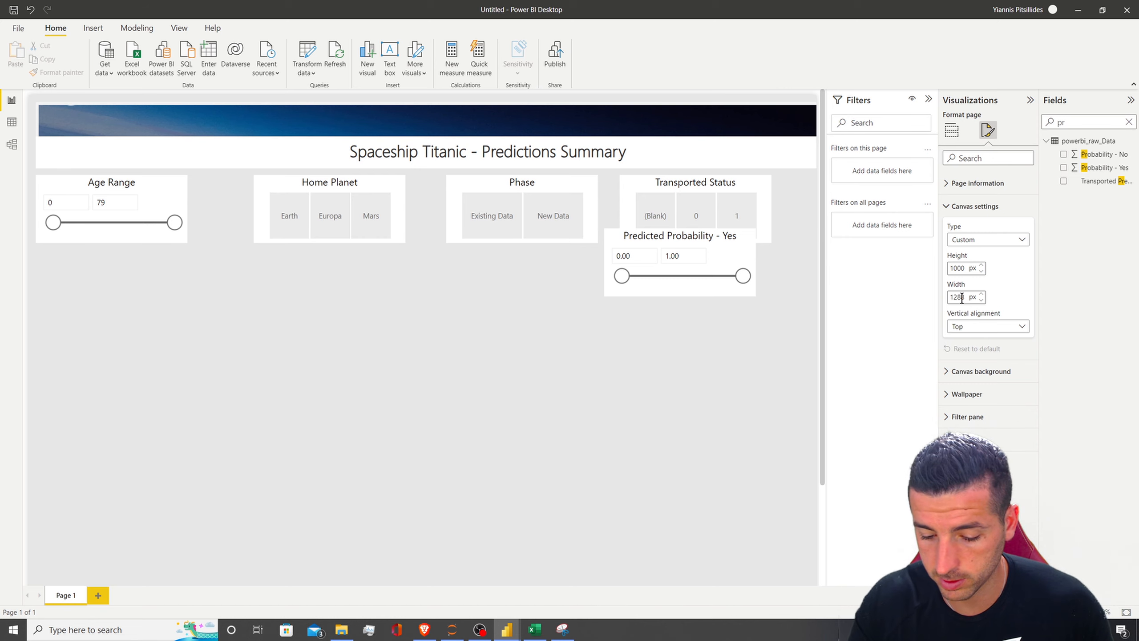
{"action": "key", "text": "BackSpace"}
{"action": "type", "text": "0"}
{"action": "left_click", "coordinate": [664, 344]}
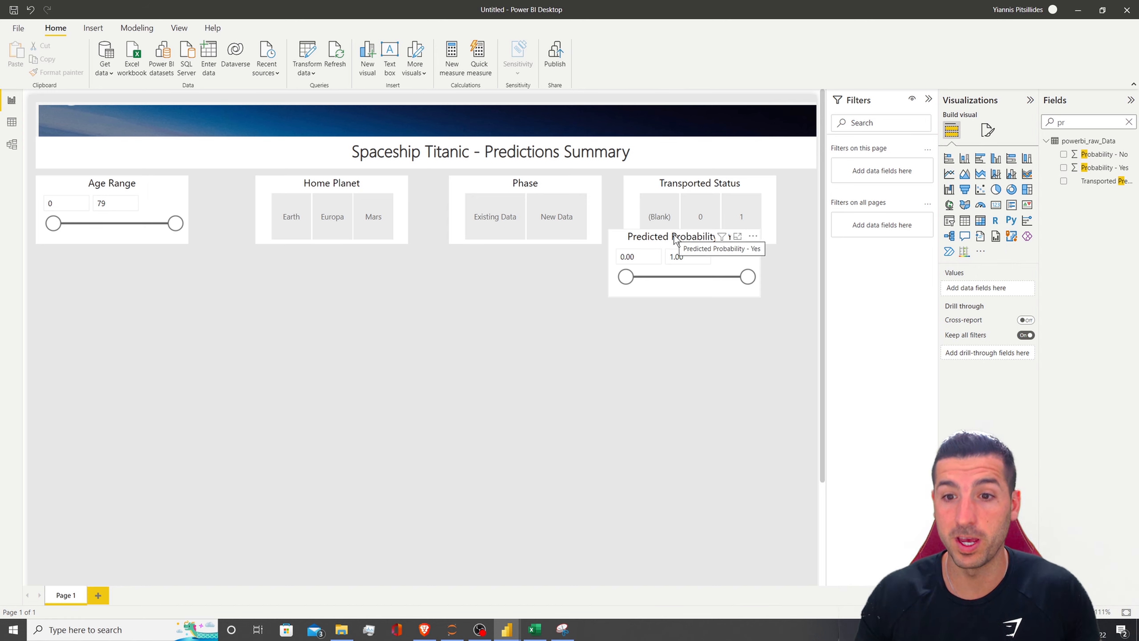
Step: Return the Predicted Probability - Yes slicer to the right end of the row and slightly reduce the Age Range slicer's height
{"action": "left_click_drag", "start_coordinate": [677, 238], "coordinate": [729, 184]}
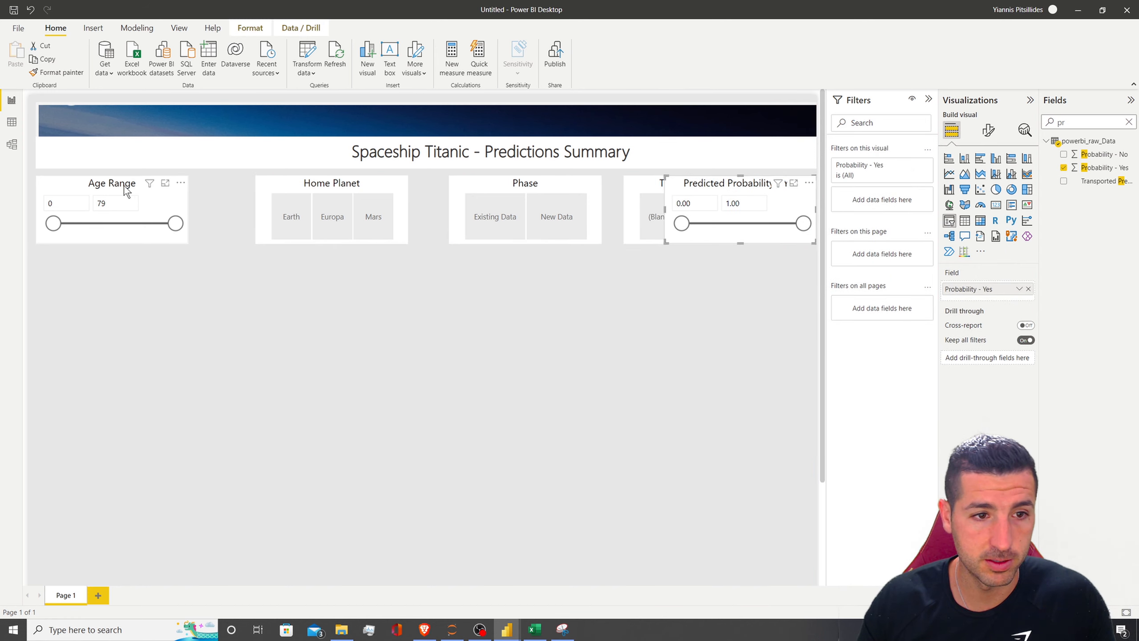
{"action": "left_click", "coordinate": [118, 234]}
{"action": "left_click_drag", "start_coordinate": [112, 241], "coordinate": [114, 235]}
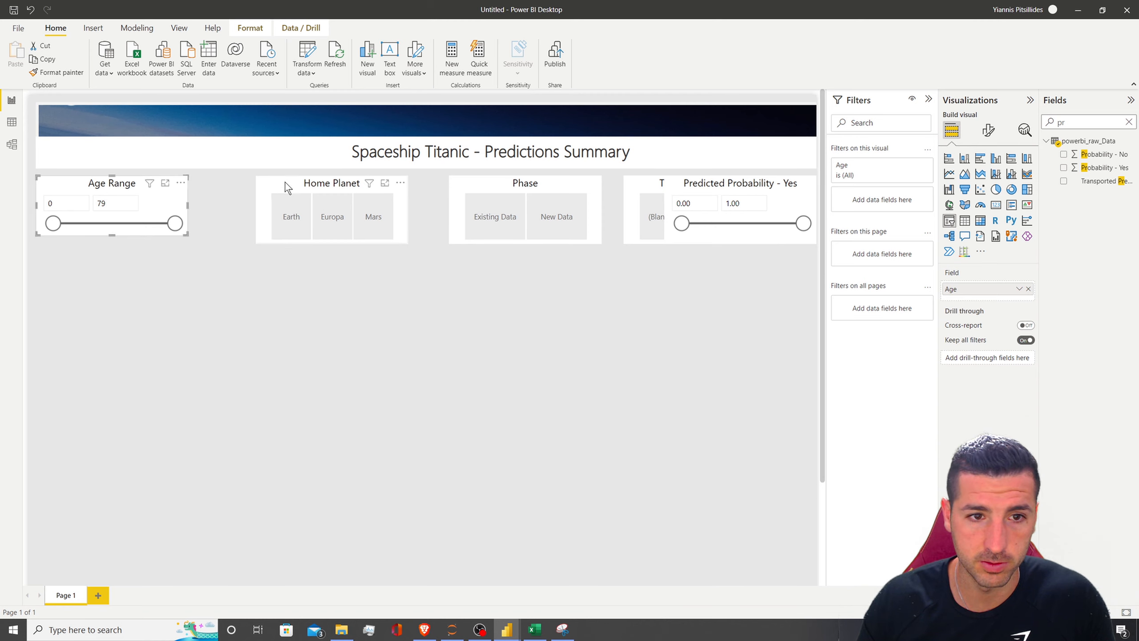
Step: Move the Home Planet and Phase slicers left toward Age Range, and reduce their heights to match it
{"action": "left_click_drag", "start_coordinate": [285, 182], "coordinate": [235, 181]}
{"action": "left_click_drag", "start_coordinate": [276, 243], "coordinate": [283, 232]}
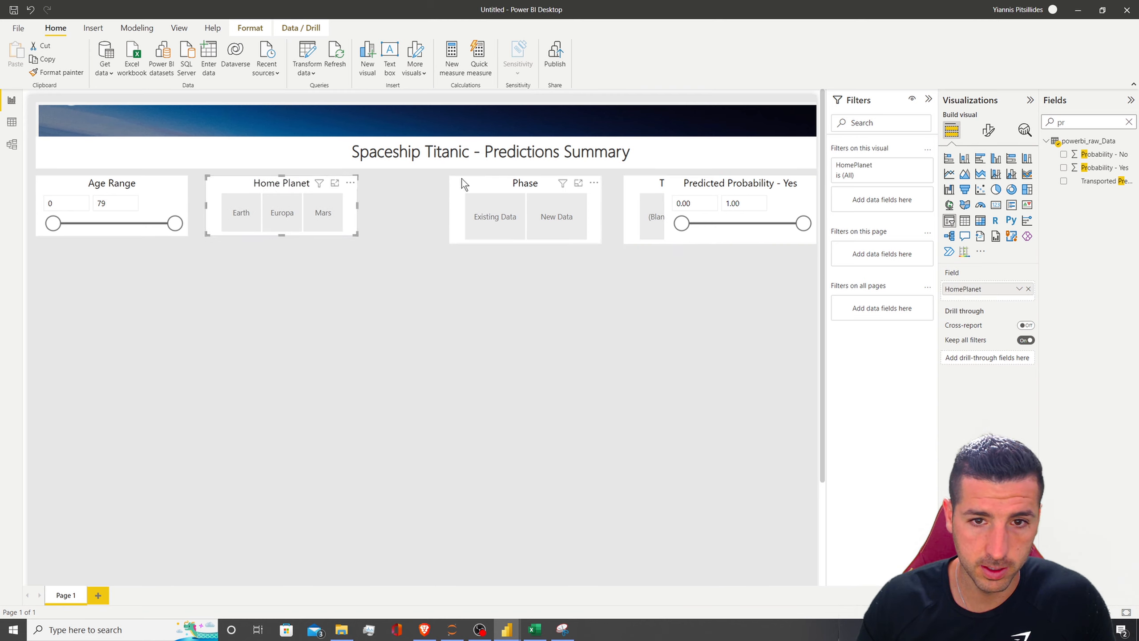
{"action": "left_click_drag", "start_coordinate": [461, 178], "coordinate": [421, 183]}
{"action": "left_click_drag", "start_coordinate": [438, 241], "coordinate": [442, 236]}
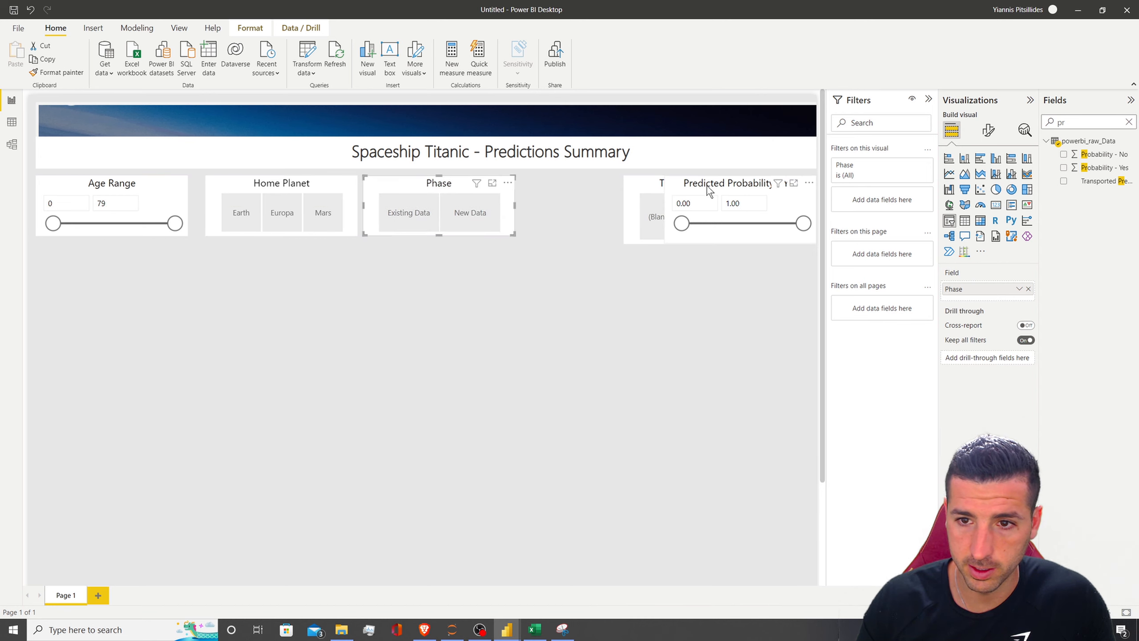
Step: Move the Transported Status slicer beside Phase, and shorten it and the Predicted Probability - Yes slicer to match the row
{"action": "left_click", "coordinate": [659, 182]}
{"action": "left_click_drag", "start_coordinate": [640, 183], "coordinate": [535, 181]}
{"action": "left_click_drag", "start_coordinate": [595, 242], "coordinate": [594, 234]}
{"action": "left_click", "coordinate": [701, 190]}
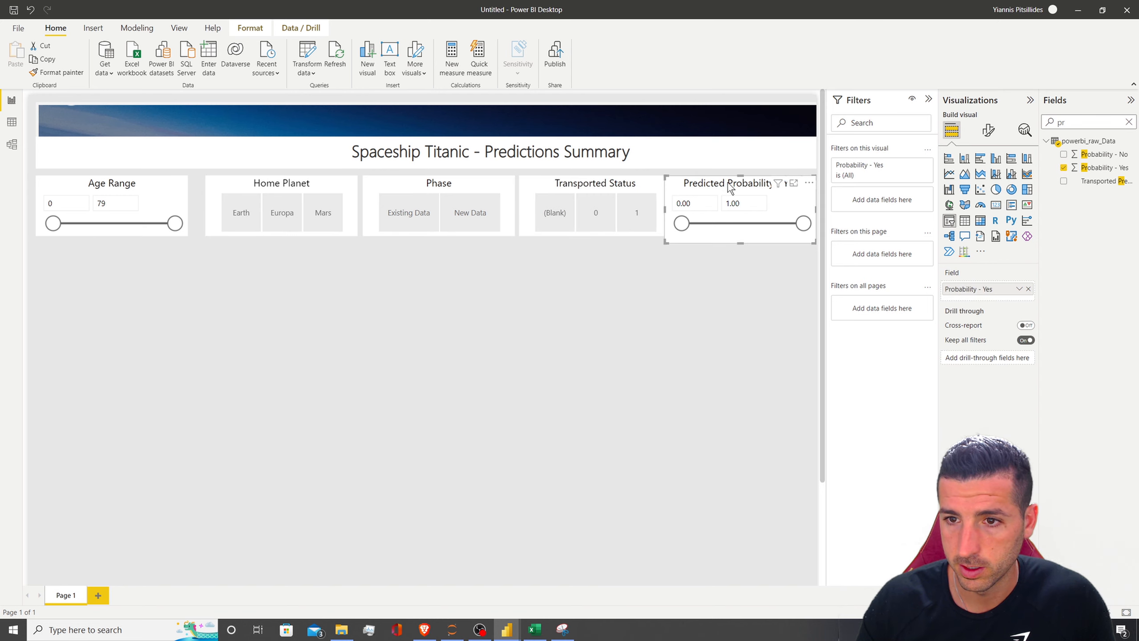
{"action": "left_click_drag", "start_coordinate": [738, 242], "coordinate": [738, 234]}
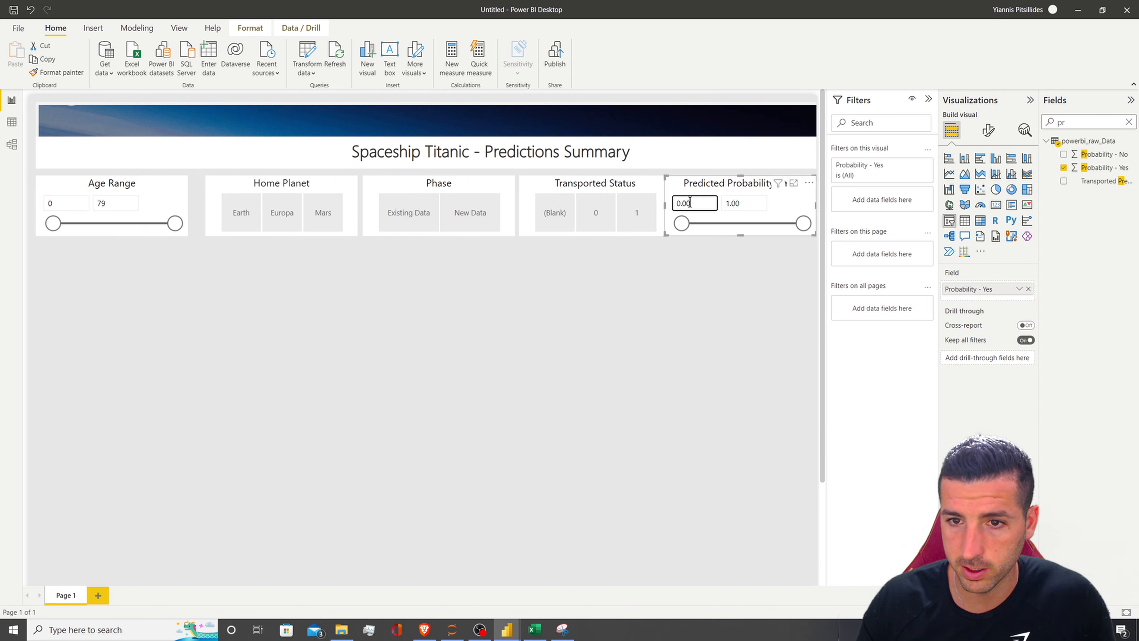
Step: Distribute the five slicers horizontally so the gaps between them are equal
{"action": "left_click", "coordinate": [576, 186], "text": "ctrl"}
{"action": "left_click", "coordinate": [441, 184], "text": "ctrl"}
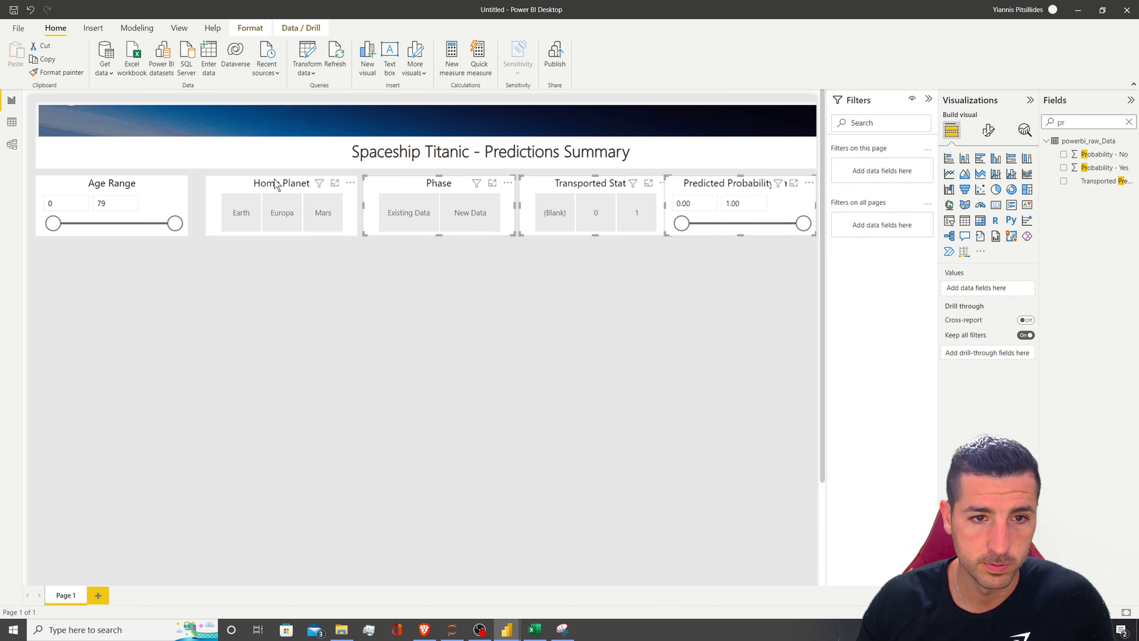
{"action": "left_click", "coordinate": [256, 186], "text": "ctrl"}
{"action": "left_click", "coordinate": [157, 186], "text": "ctrl"}
{"action": "left_click", "coordinate": [246, 35]}
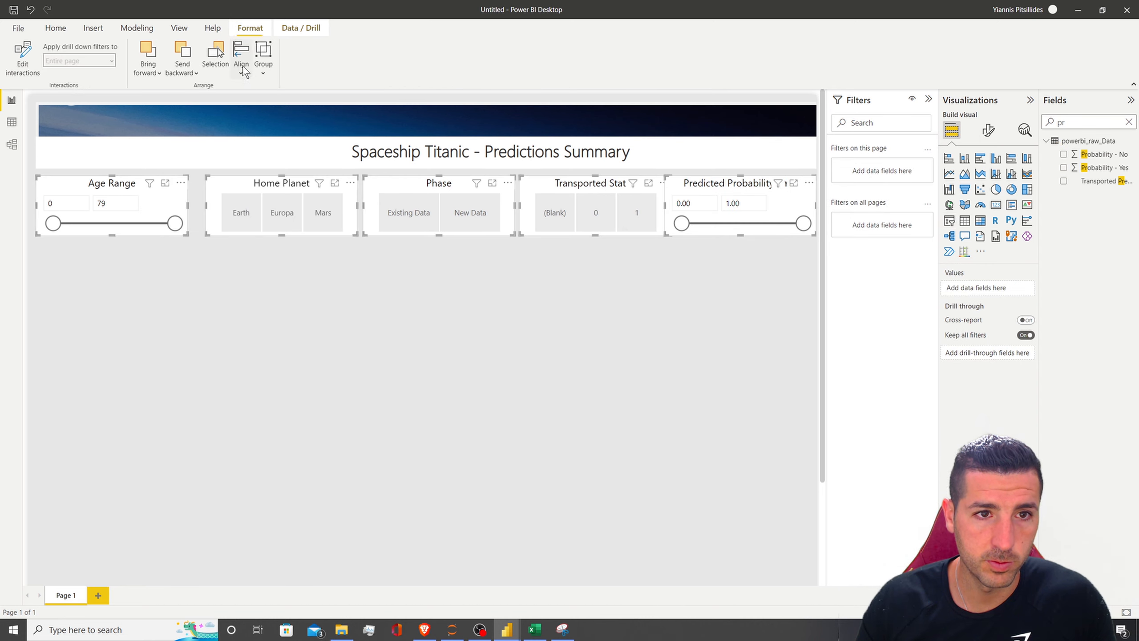
{"action": "left_click", "coordinate": [240, 56]}
{"action": "left_click", "coordinate": [284, 158]}
{"action": "left_click", "coordinate": [216, 58]}
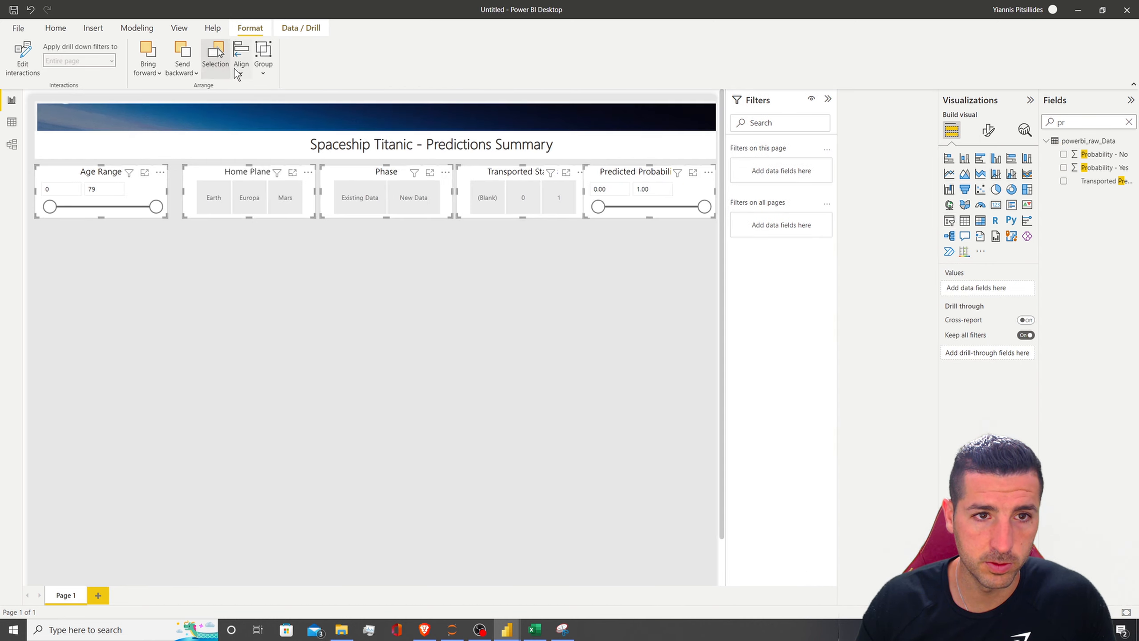
{"action": "left_click", "coordinate": [245, 74]}
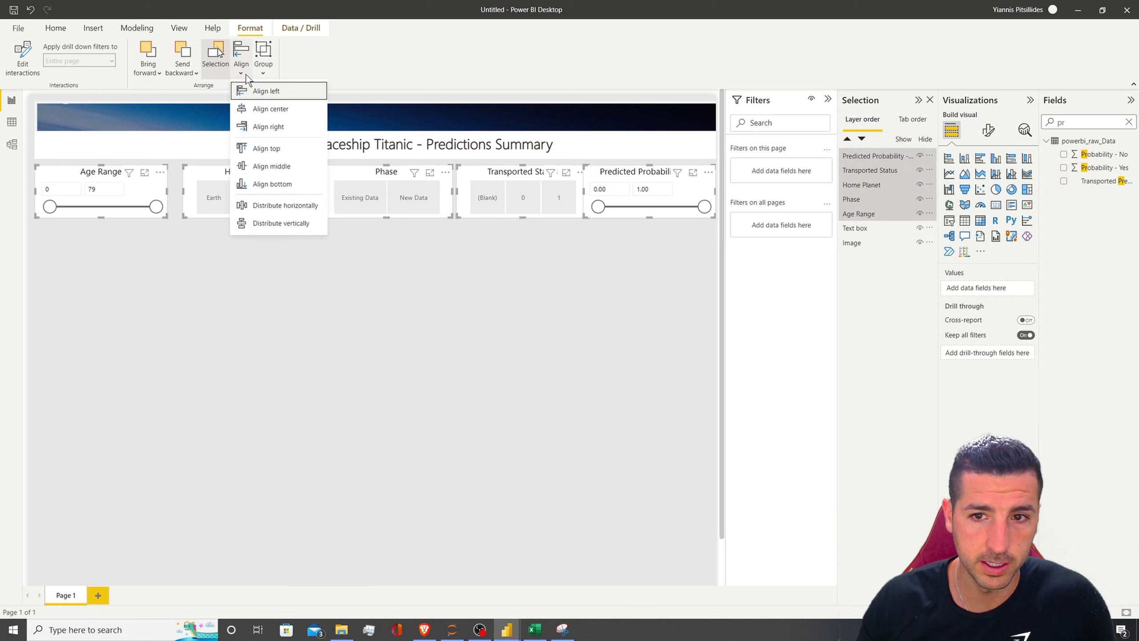
{"action": "left_click", "coordinate": [274, 206]}
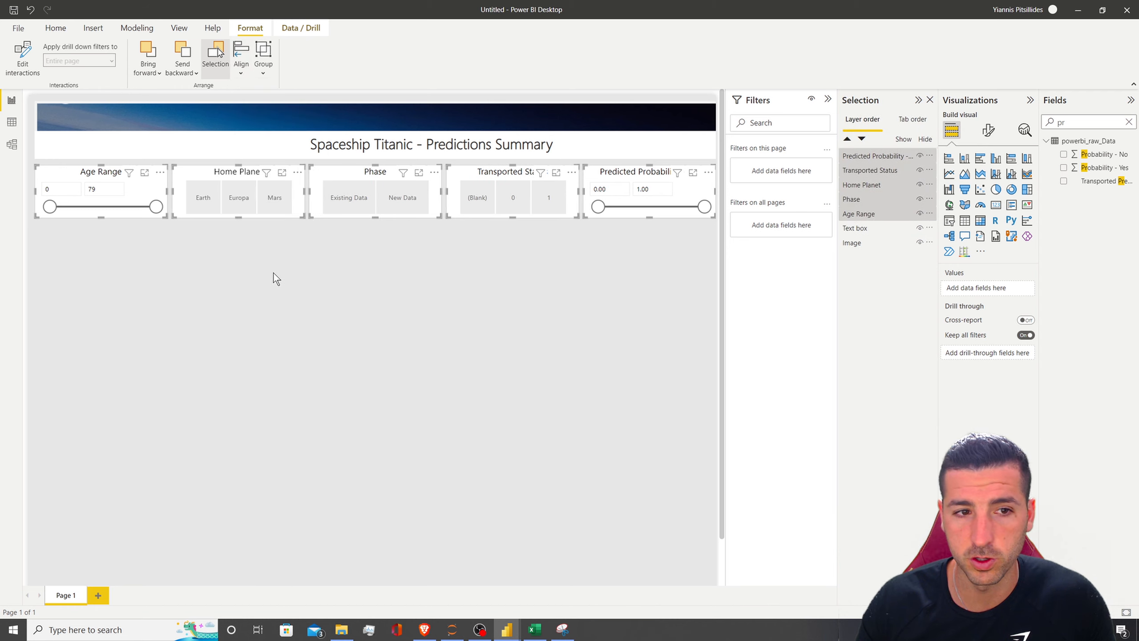
{"action": "left_click", "coordinate": [381, 305]}
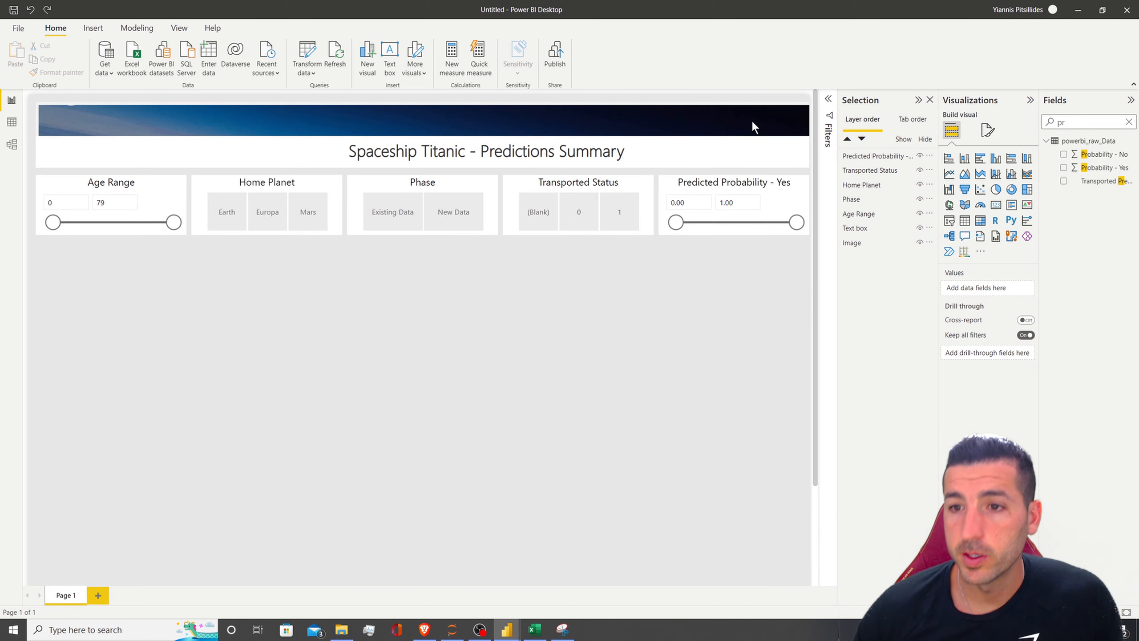
Step: Move the banner image slightly up and narrow it, leaving a small margin at the page's right edge
{"action": "left_click", "coordinate": [791, 128]}
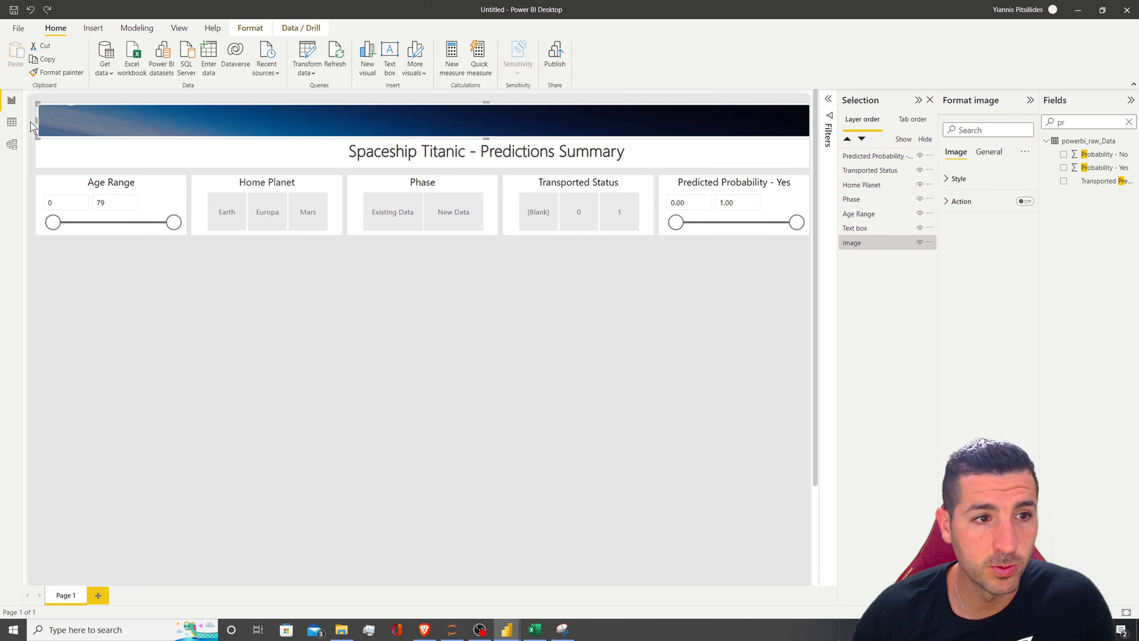
{"action": "left_click_drag", "start_coordinate": [34, 121], "coordinate": [154, 119]}
{"action": "key", "text": "ctrl+z"}
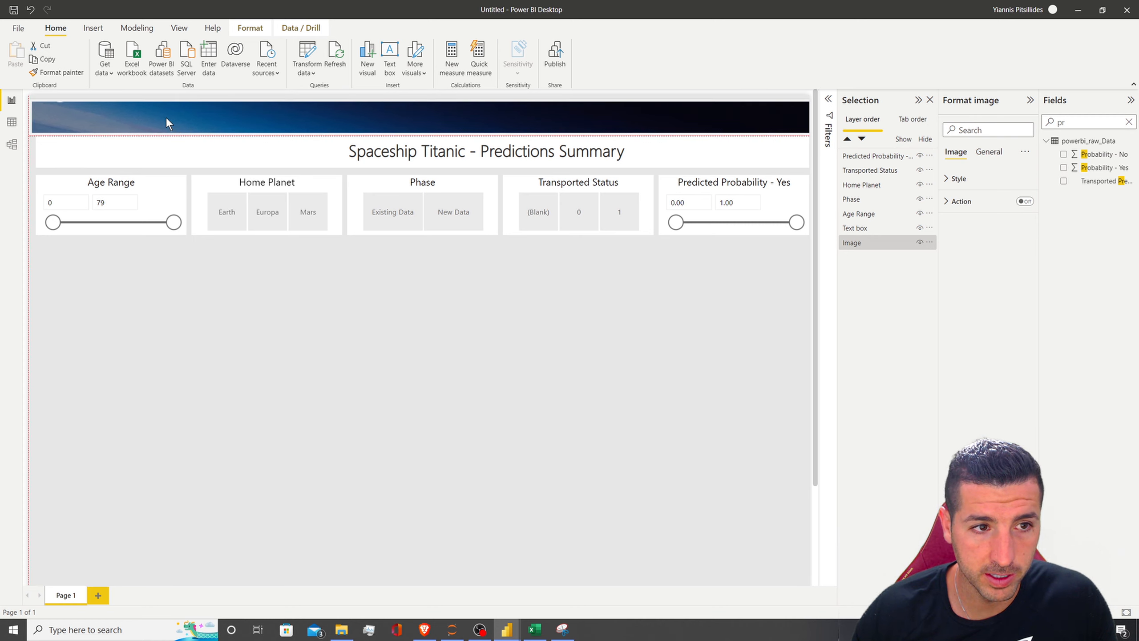
{"action": "left_click_drag", "start_coordinate": [27, 120], "coordinate": [102, 120]}
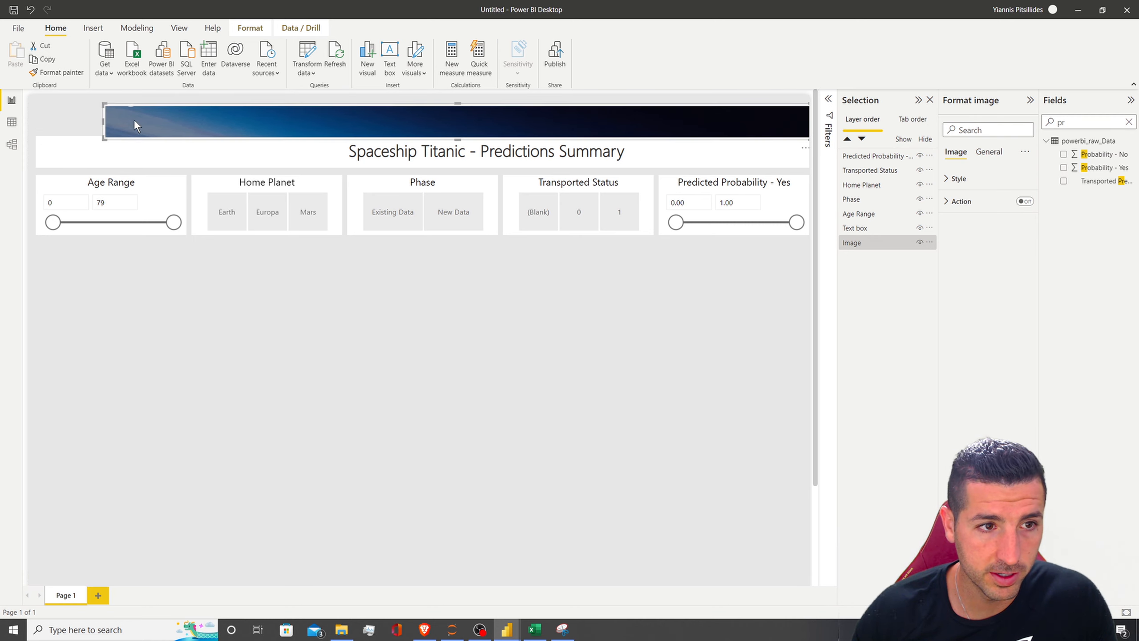
{"action": "left_click_drag", "start_coordinate": [254, 121], "coordinate": [188, 118]}
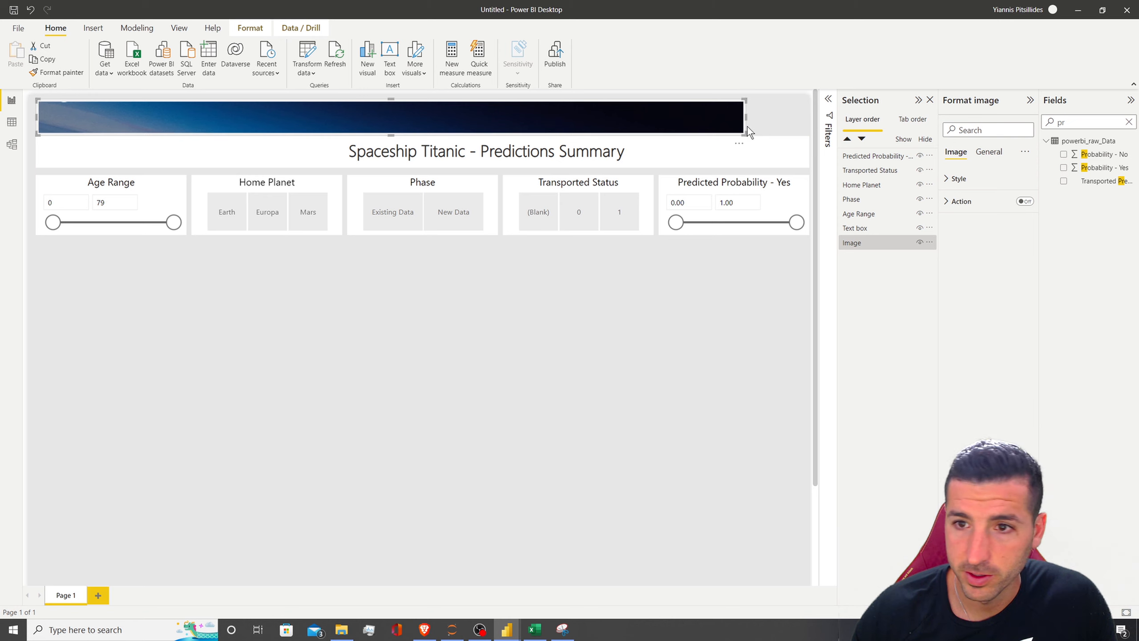
{"action": "left_click_drag", "start_coordinate": [791, 118], "coordinate": [803, 118]}
Step: Narrow the Spaceship Titanic - Predictions Summary text box to the banner's width and move it up directly beneath the banner
{"action": "left_click", "coordinate": [692, 152]}
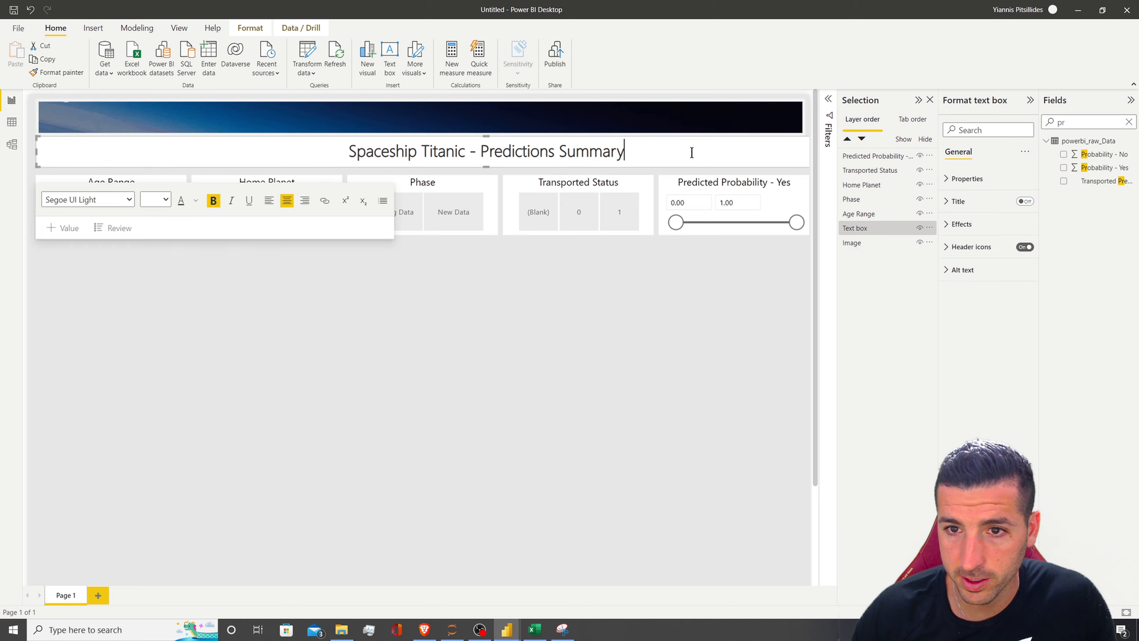
{"action": "left_click_drag", "start_coordinate": [36, 153], "coordinate": [103, 163]}
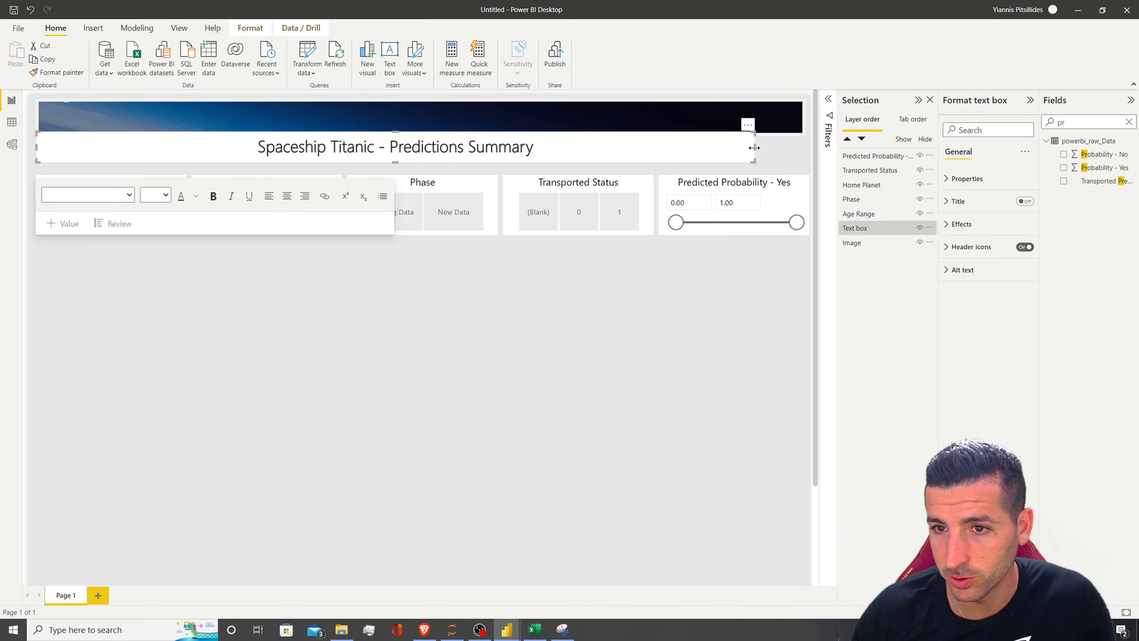
{"action": "left_click_drag", "start_coordinate": [755, 147], "coordinate": [804, 152]}
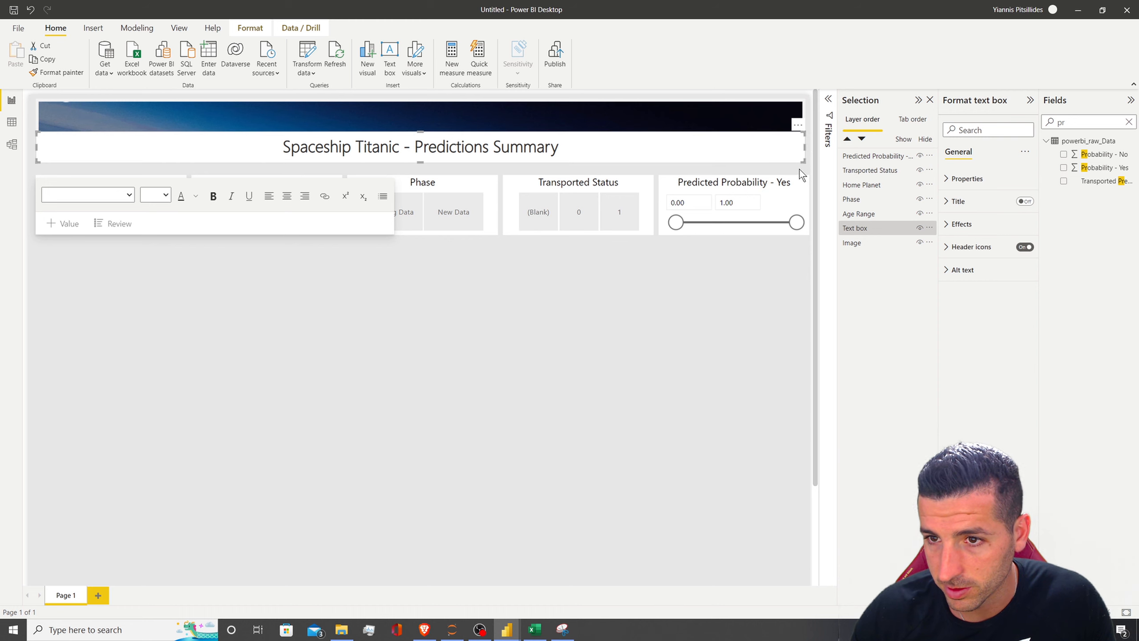
{"action": "left_click", "coordinate": [799, 169]}
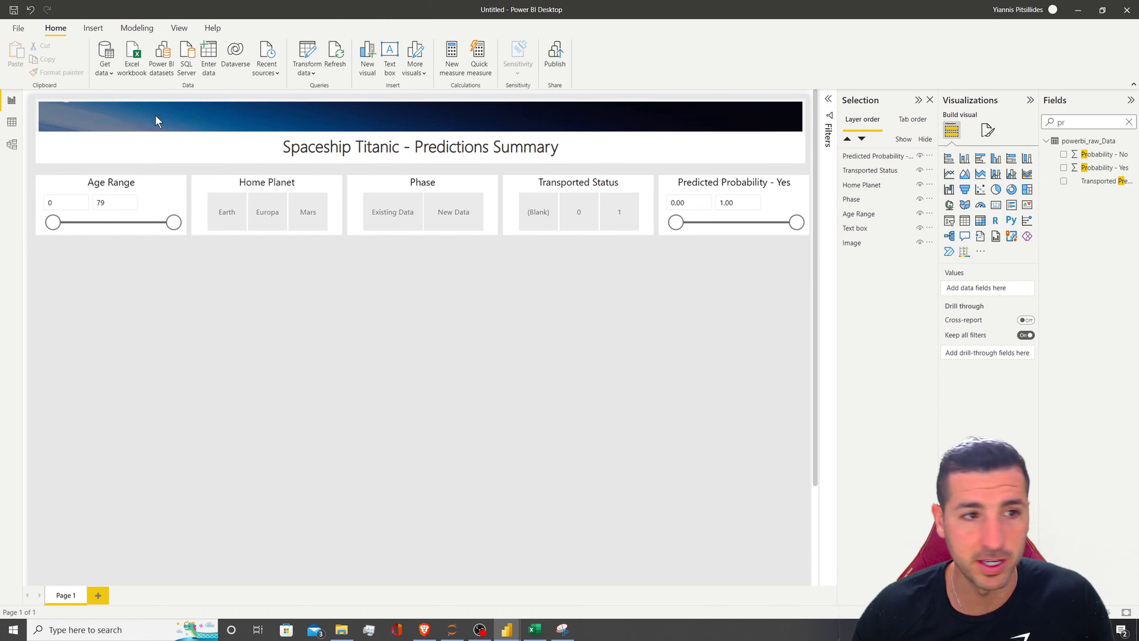
Step: Move all five slicers up beneath the title, with Predicted Probability - Yes lined up to the title box's right edge
{"action": "left_click_drag", "start_coordinate": [734, 184], "coordinate": [732, 180]}
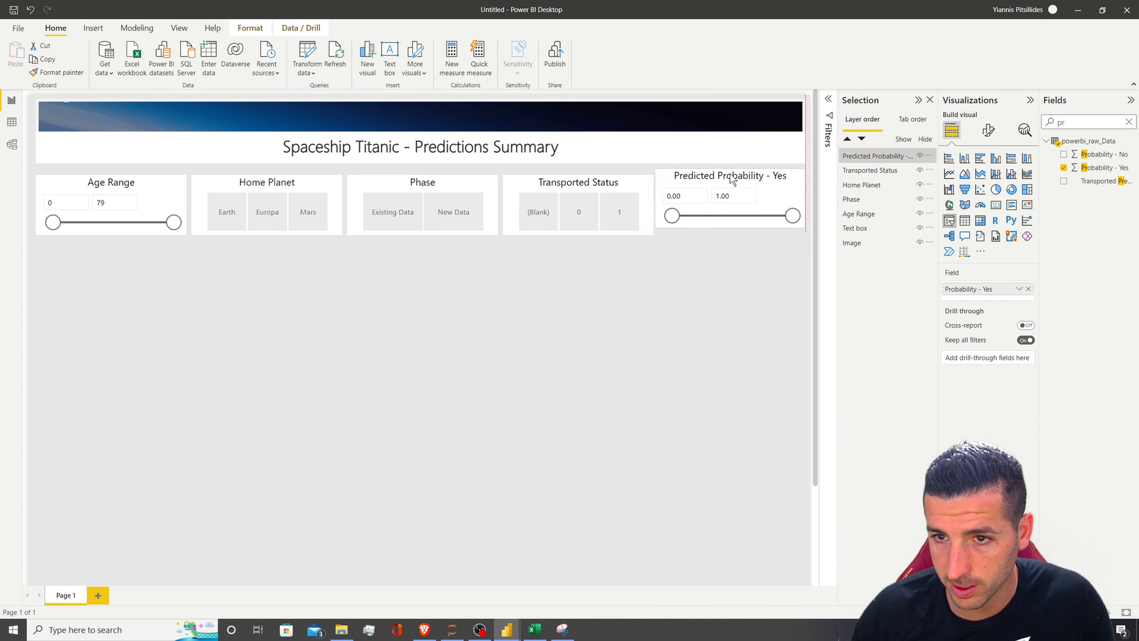
{"action": "left_click_drag", "start_coordinate": [63, 183], "coordinate": [64, 178]}
{"action": "left_click_drag", "start_coordinate": [235, 180], "coordinate": [235, 172]}
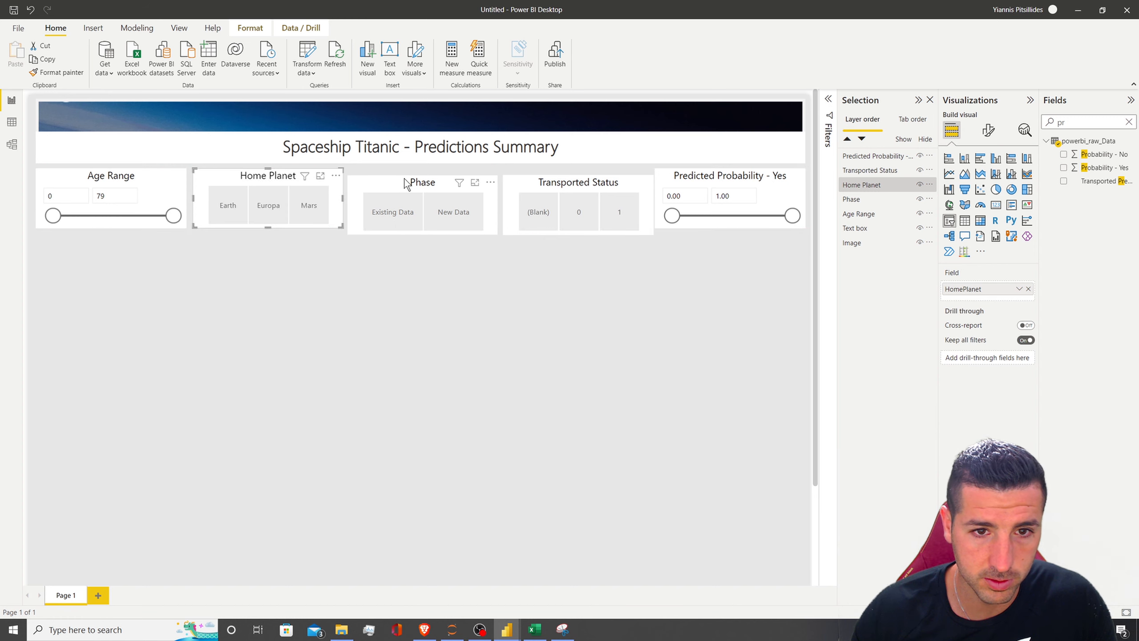
{"action": "left_click_drag", "start_coordinate": [403, 179], "coordinate": [401, 172]}
{"action": "left_click_drag", "start_coordinate": [556, 183], "coordinate": [556, 176]}
Step: Distribute the five slicers horizontally again and align their top edges
{"action": "left_click", "coordinate": [701, 182]}
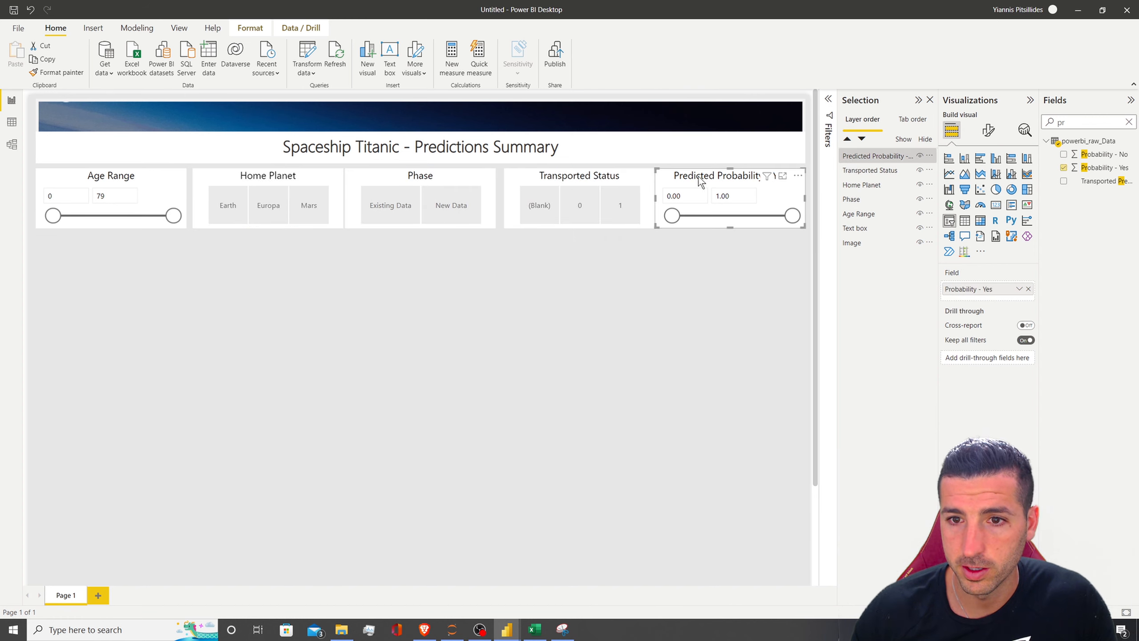
{"action": "left_click", "coordinate": [523, 179], "text": "ctrl"}
{"action": "left_click", "coordinate": [404, 179], "text": "ctrl"}
{"action": "left_click", "coordinate": [309, 179], "text": "ctrl"}
{"action": "left_click", "coordinate": [157, 179], "text": "ctrl"}
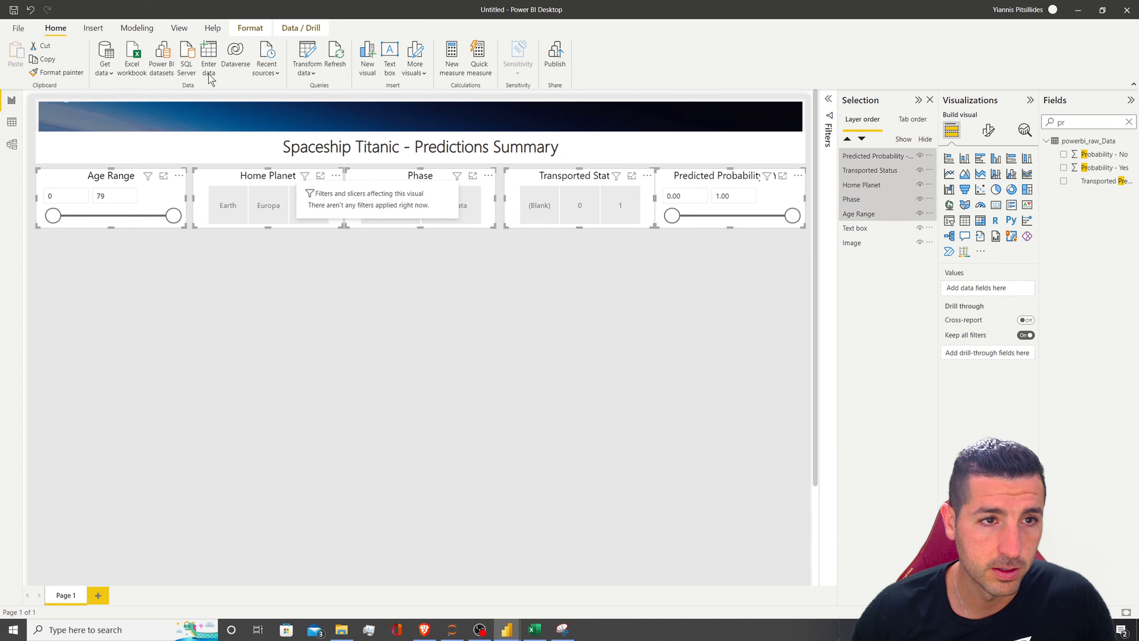
{"action": "left_click", "coordinate": [262, 30]}
{"action": "left_click", "coordinate": [241, 67]}
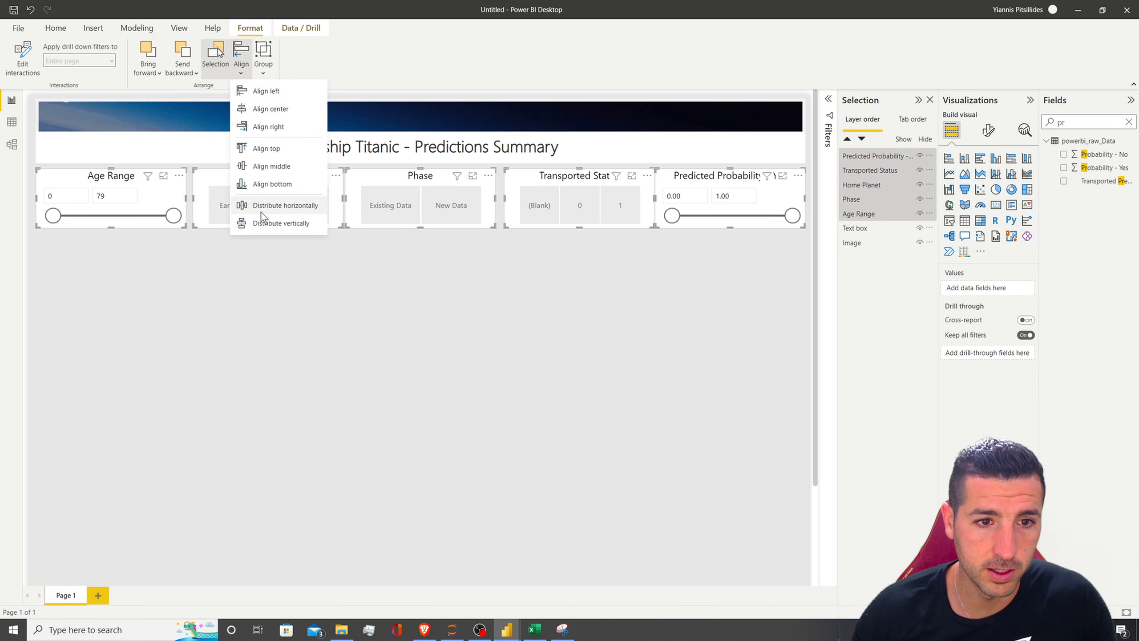
{"action": "left_click", "coordinate": [261, 206]}
{"action": "left_click", "coordinate": [244, 63]}
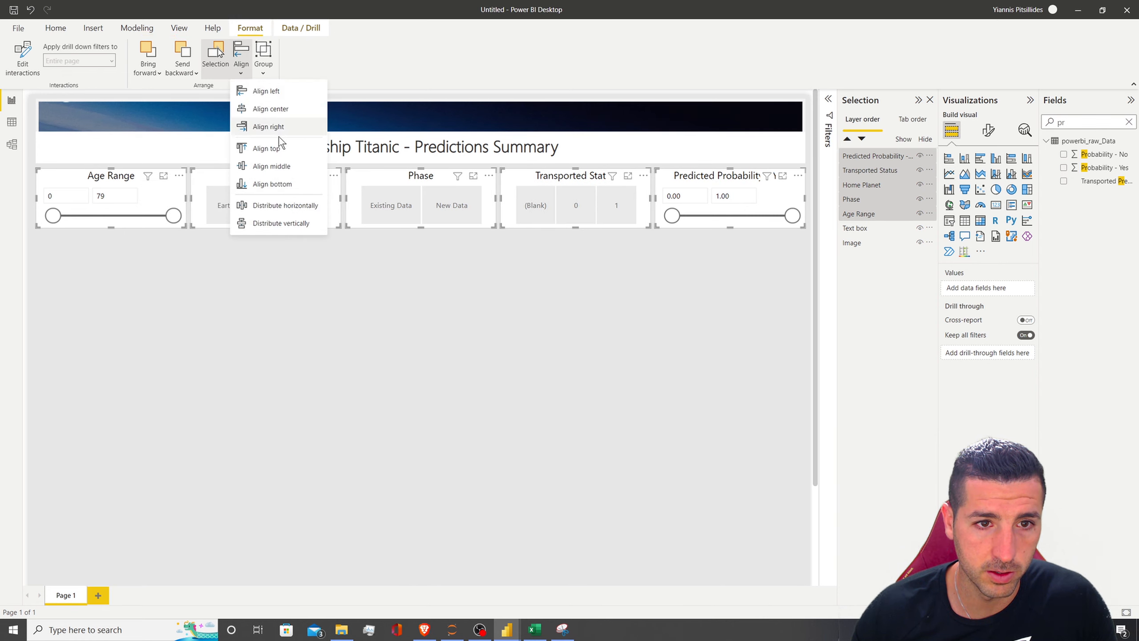
{"action": "left_click", "coordinate": [277, 148]}
{"action": "left_click", "coordinate": [264, 296]}
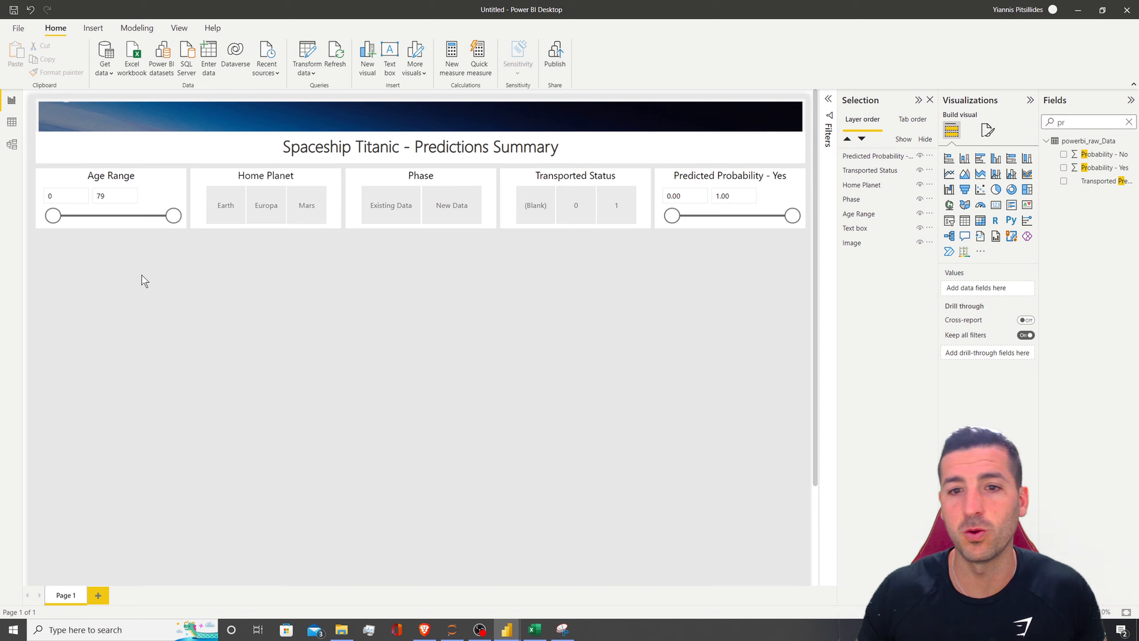
Step: Consult the finished Spaceship Titanic report, and add a card visual directly below the Age Range slicer at the same width
{"action": "mouse_move", "coordinate": [512, 630]}
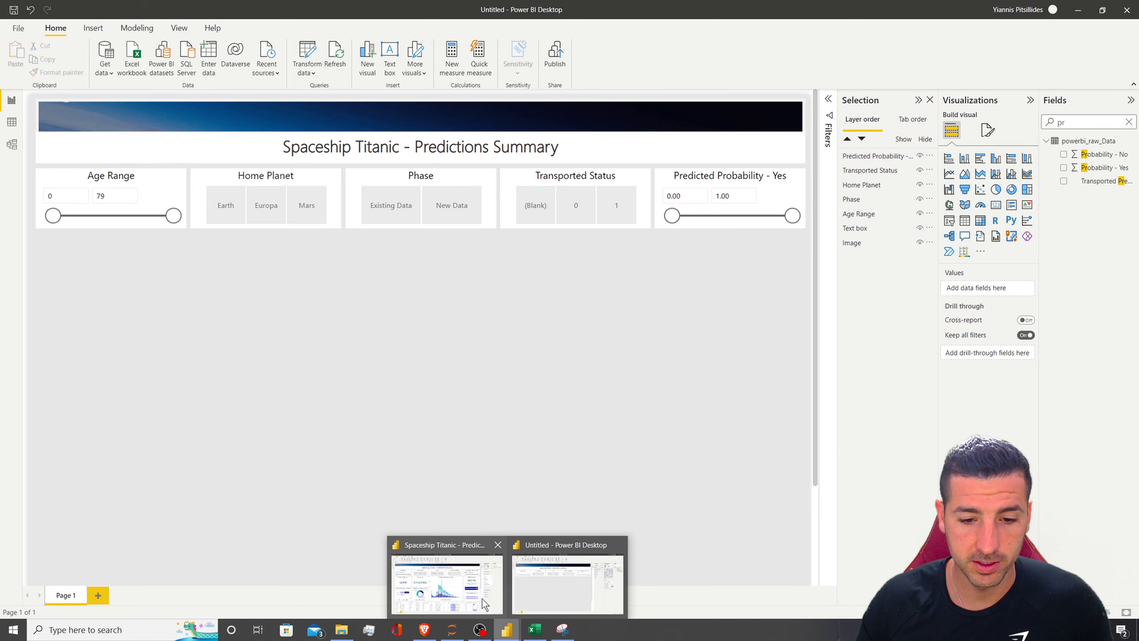
{"action": "left_click", "coordinate": [483, 598]}
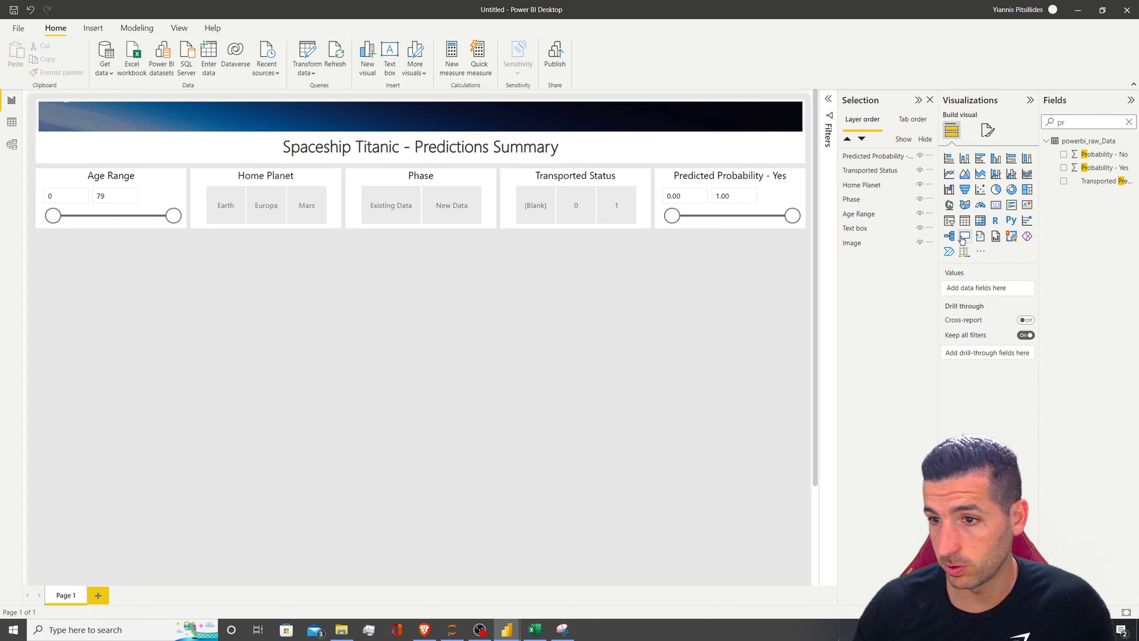
{"action": "left_click", "coordinate": [995, 205]}
{"action": "left_click_drag", "start_coordinate": [92, 296], "coordinate": [91, 253]}
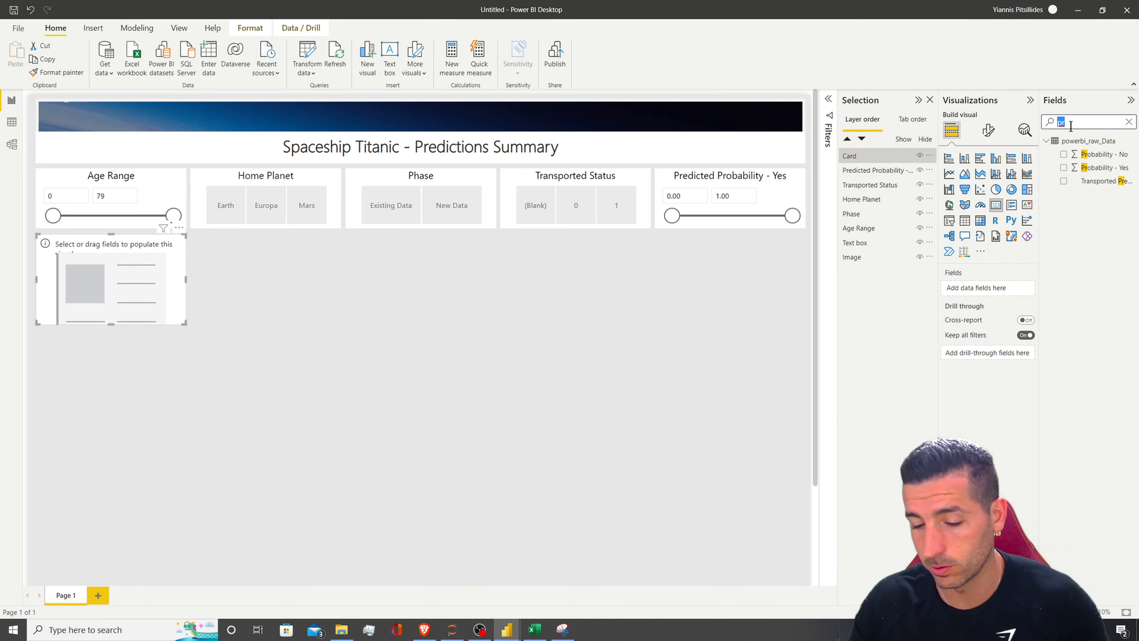
Step: Clear the field search and show the distinct count of PassengerId on the card
{"action": "key", "text": "BackSpace"}
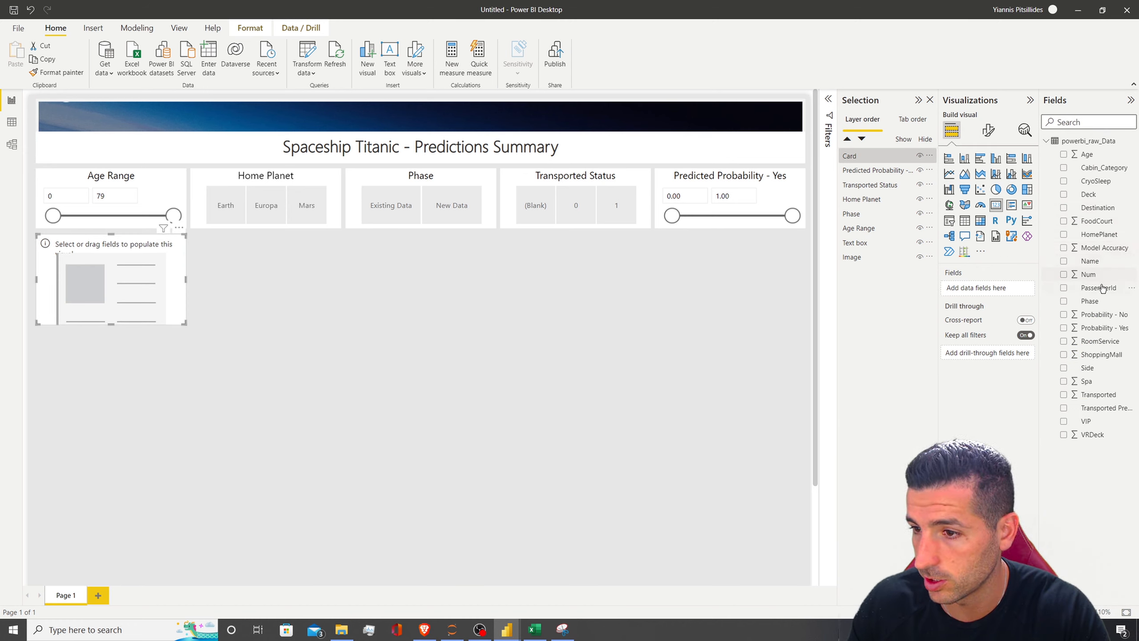
{"action": "left_click_drag", "start_coordinate": [1102, 287], "coordinate": [1009, 288]}
{"action": "left_click", "coordinate": [1018, 289]}
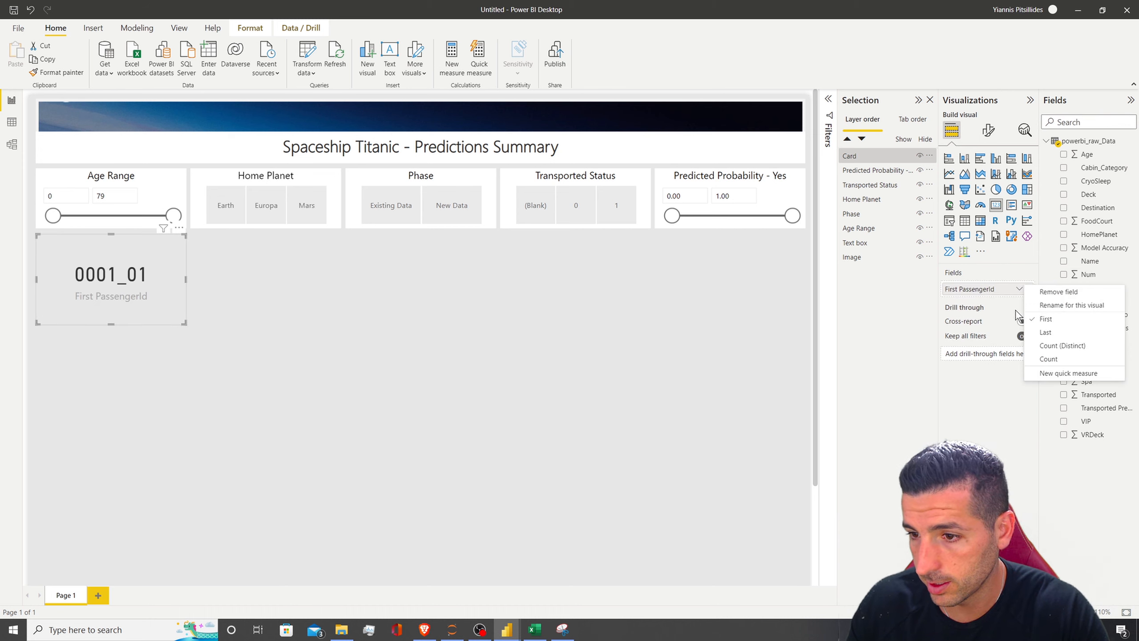
{"action": "left_click", "coordinate": [1060, 346]}
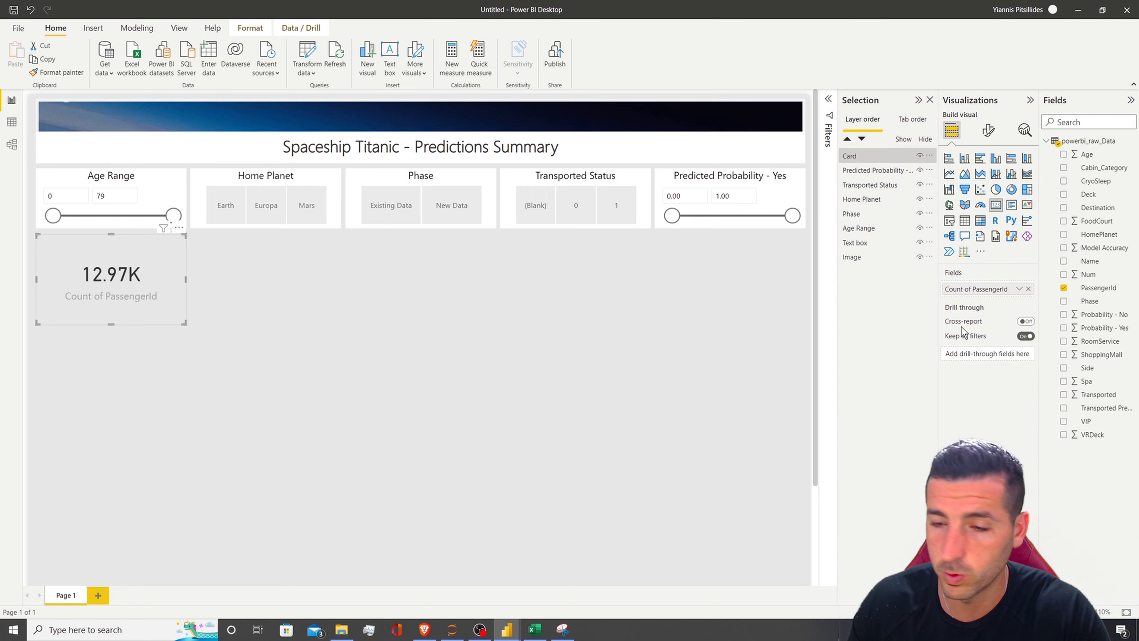
Step: Copy the Home Planet slicer's formatting onto the card with Format painter, and turn off the card's category label
{"action": "left_click", "coordinate": [114, 184]}
{"action": "left_click", "coordinate": [210, 175]}
{"action": "left_click", "coordinate": [59, 73]}
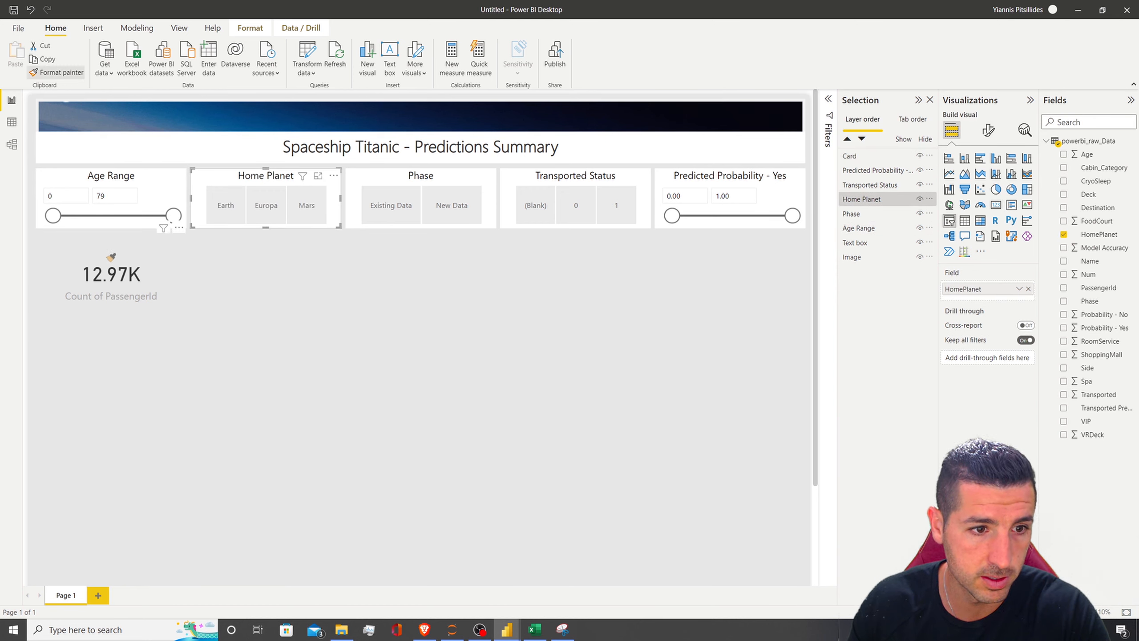
{"action": "left_click", "coordinate": [108, 269]}
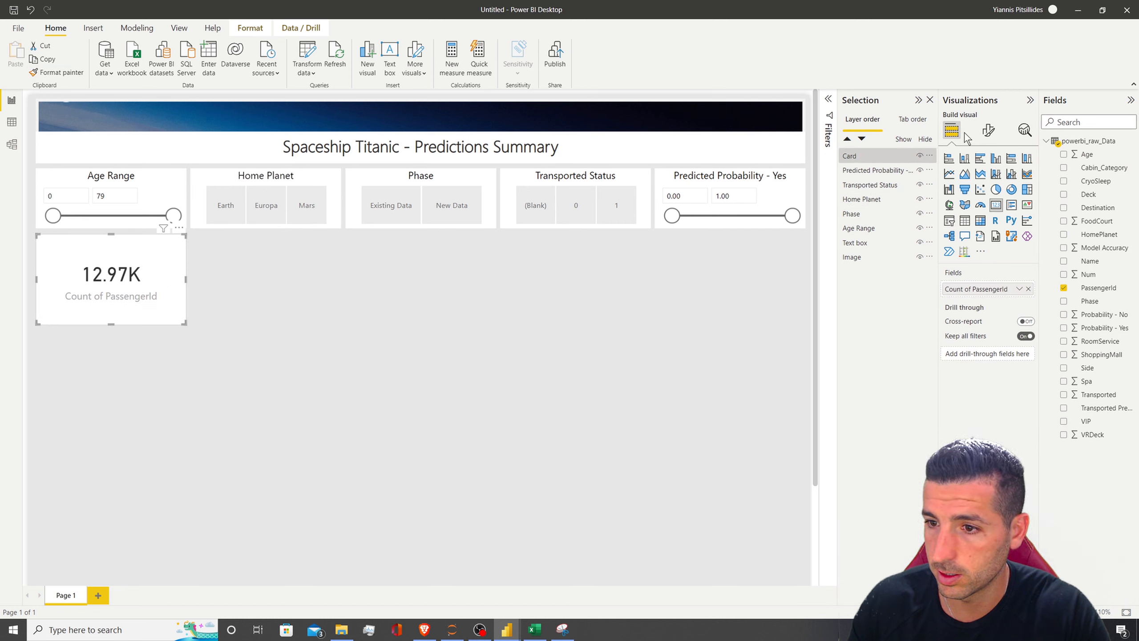
{"action": "left_click", "coordinate": [988, 130]}
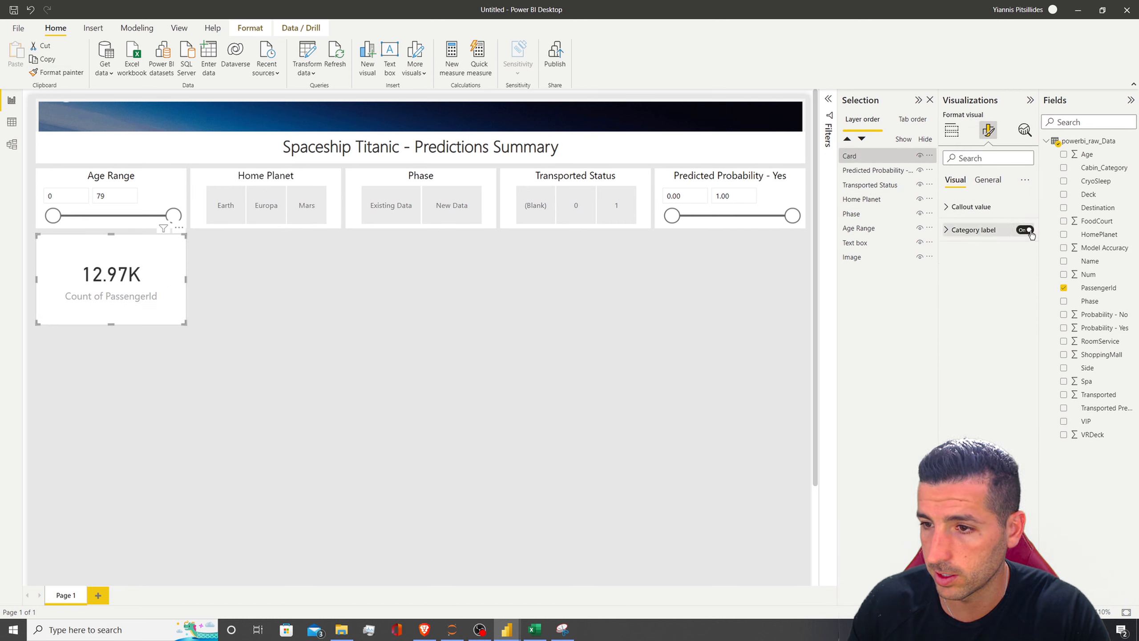
{"action": "left_click", "coordinate": [1025, 230]}
Step: Set the card's title text to "Number of Passengers"
{"action": "left_click", "coordinate": [987, 180]}
{"action": "left_click", "coordinate": [964, 229]}
{"action": "left_click", "coordinate": [974, 265]}
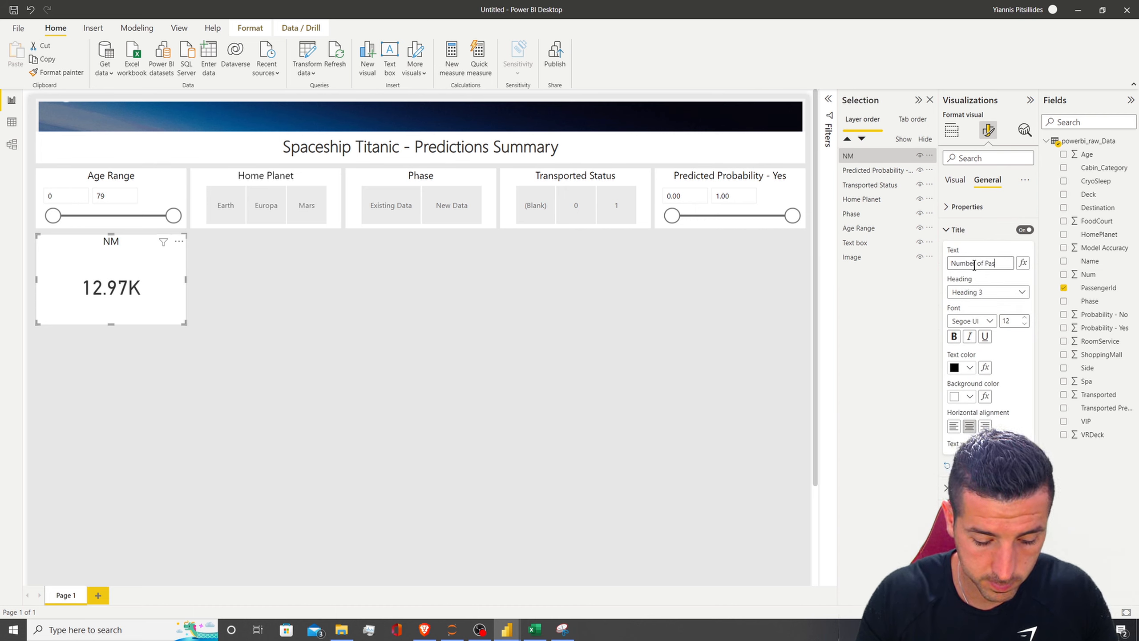
{"action": "type", "text": "Number of Passeners"}
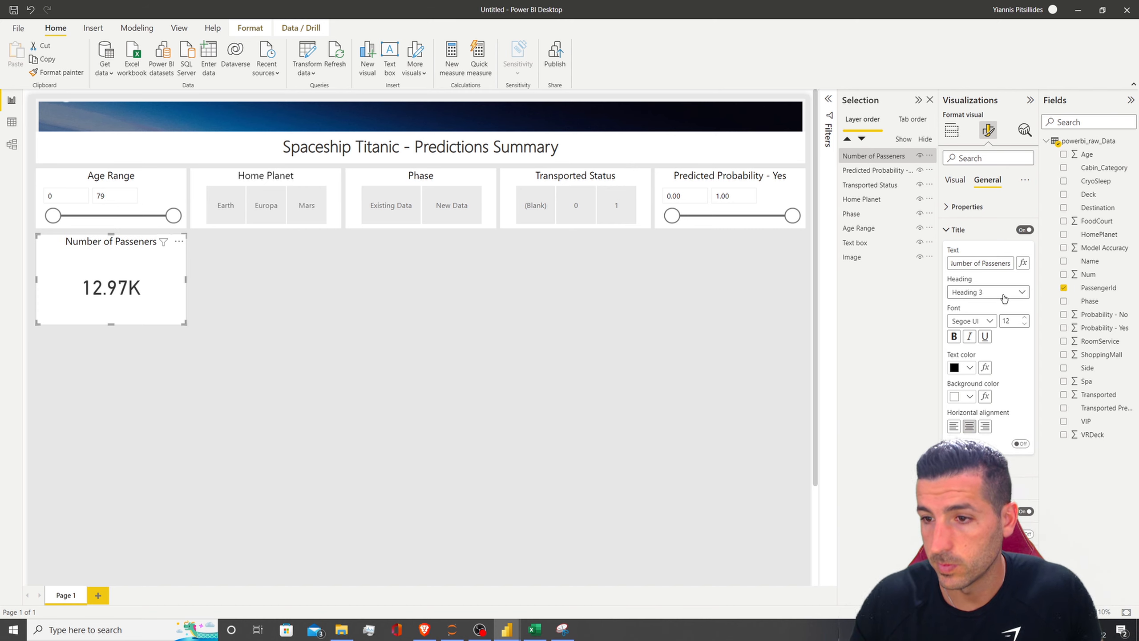
{"action": "key", "text": "BackSpace"}
{"action": "key", "text": "BackSpace"}
{"action": "key", "text": "BackSpace"}
{"action": "type", "text": "fers"}
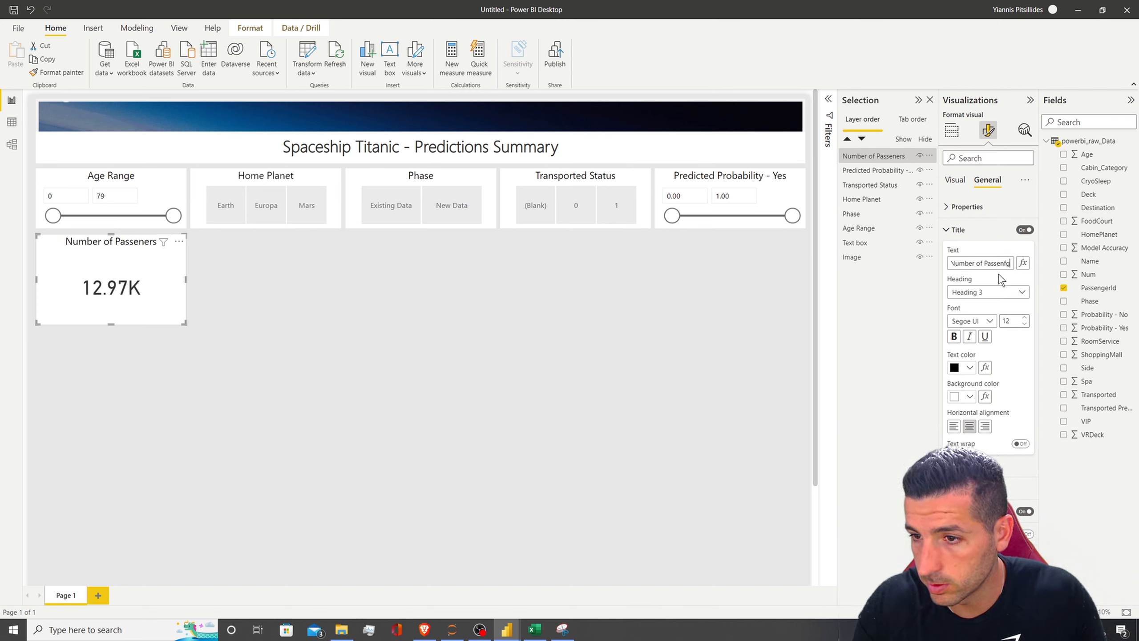
{"action": "key", "text": "BackSpace"}
{"action": "key", "text": "BackSpace"}
{"action": "key", "text": "BackSpace"}
{"action": "type", "text": "gers"}
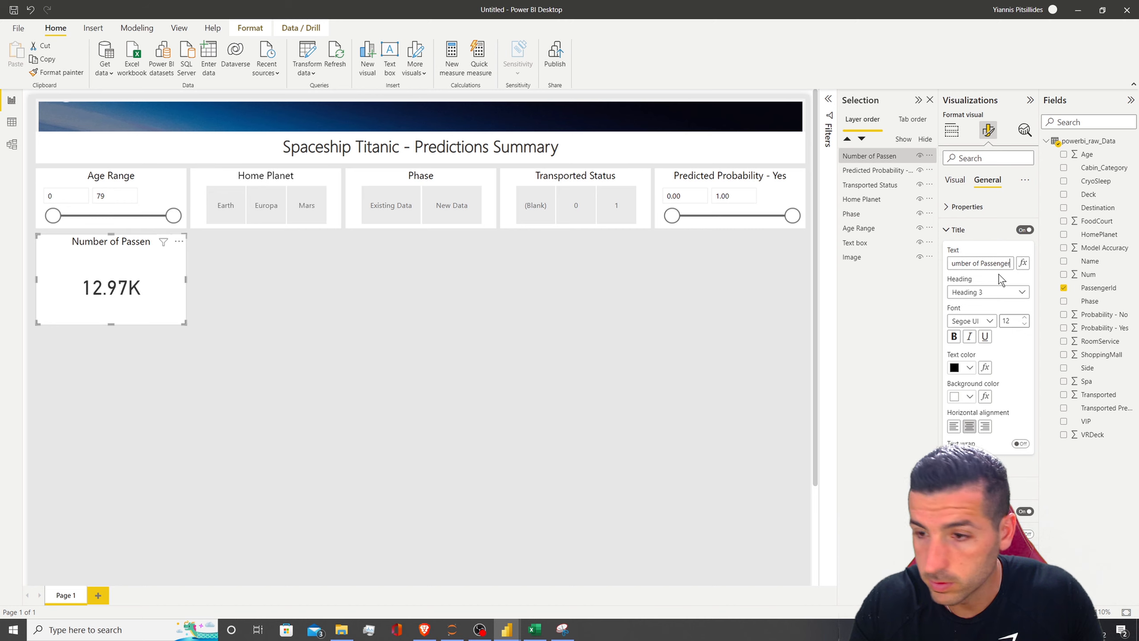
{"action": "left_click", "coordinate": [995, 278]}
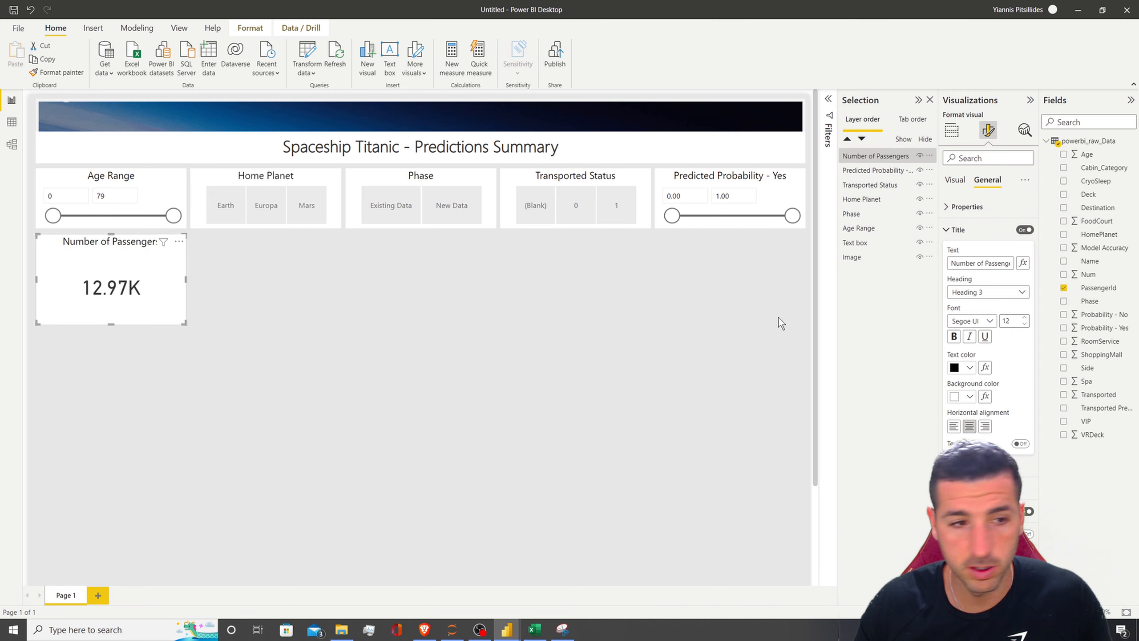
Step: Format the Number of Passengers card's callout value with 0 decimal places and display units set to None
{"action": "left_click", "coordinate": [959, 229]}
{"action": "left_click", "coordinate": [955, 180]}
{"action": "left_click", "coordinate": [969, 207]}
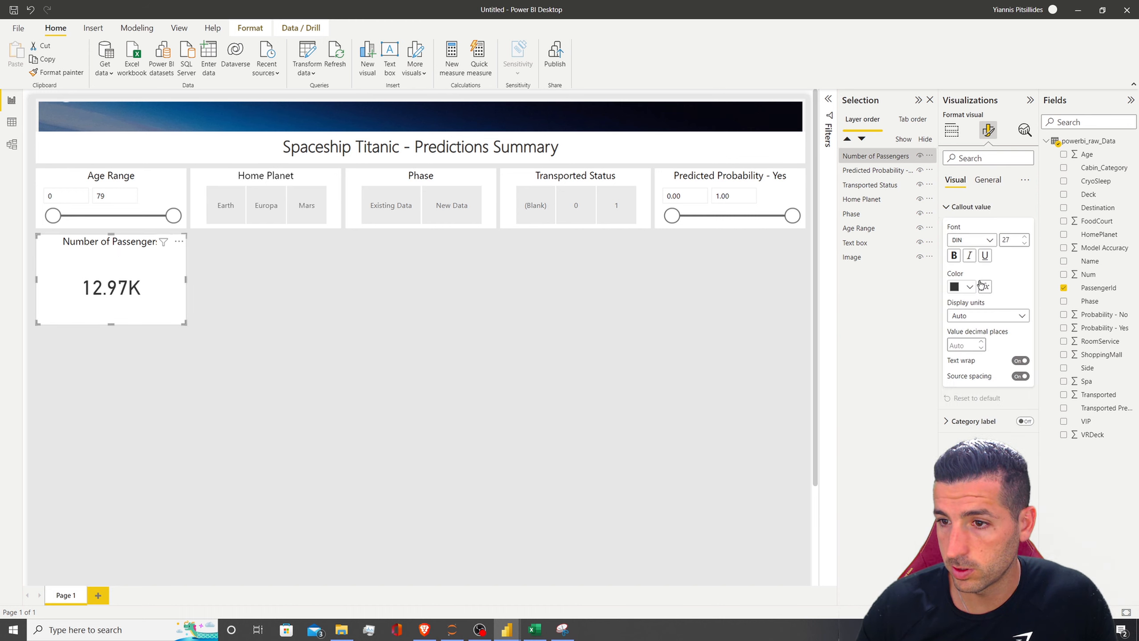
{"action": "left_click", "coordinate": [965, 345]}
{"action": "type", "text": "0"}
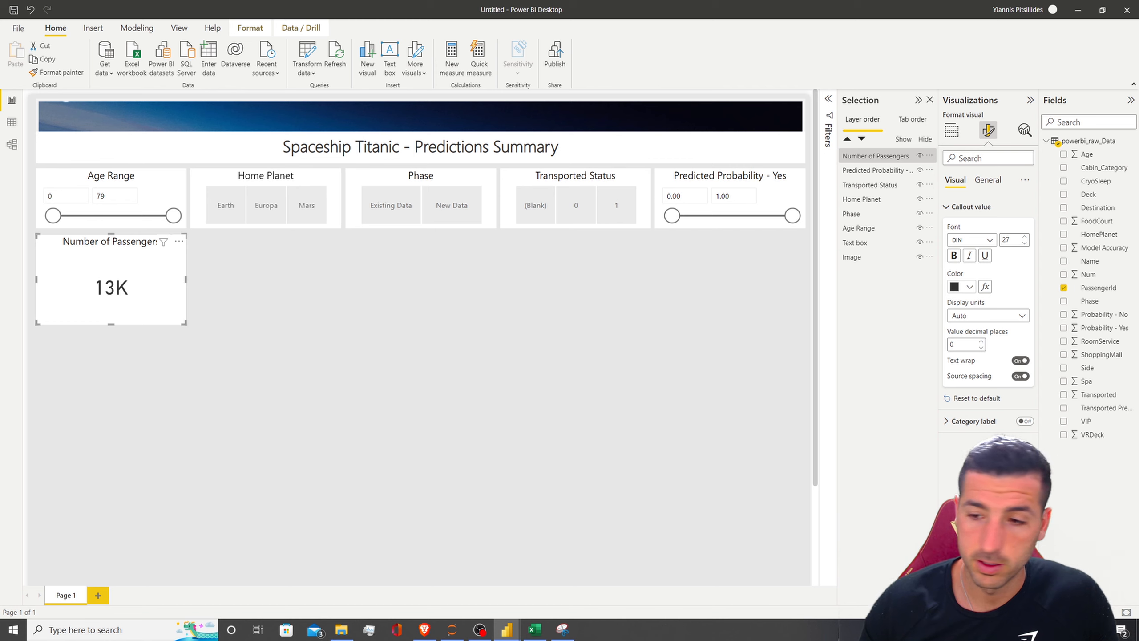
{"action": "left_click", "coordinate": [988, 316]}
{"action": "left_click", "coordinate": [963, 338]}
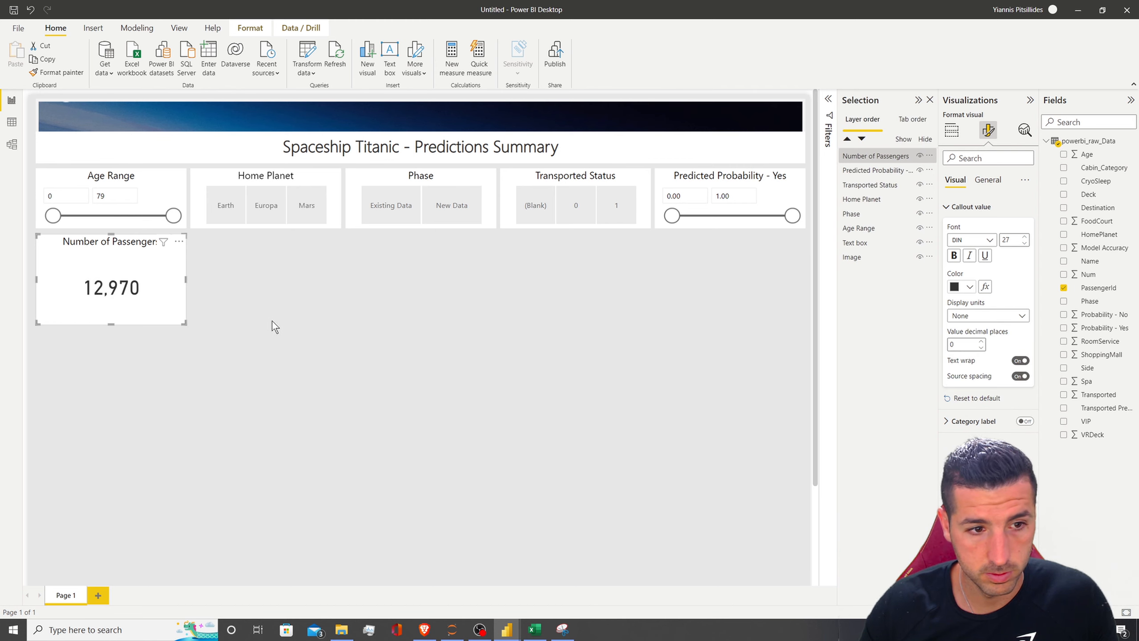
Step: Compare the card with the Number of Passengers card in the finished Spaceship Titanic report
{"action": "mouse_move", "coordinate": [507, 628]}
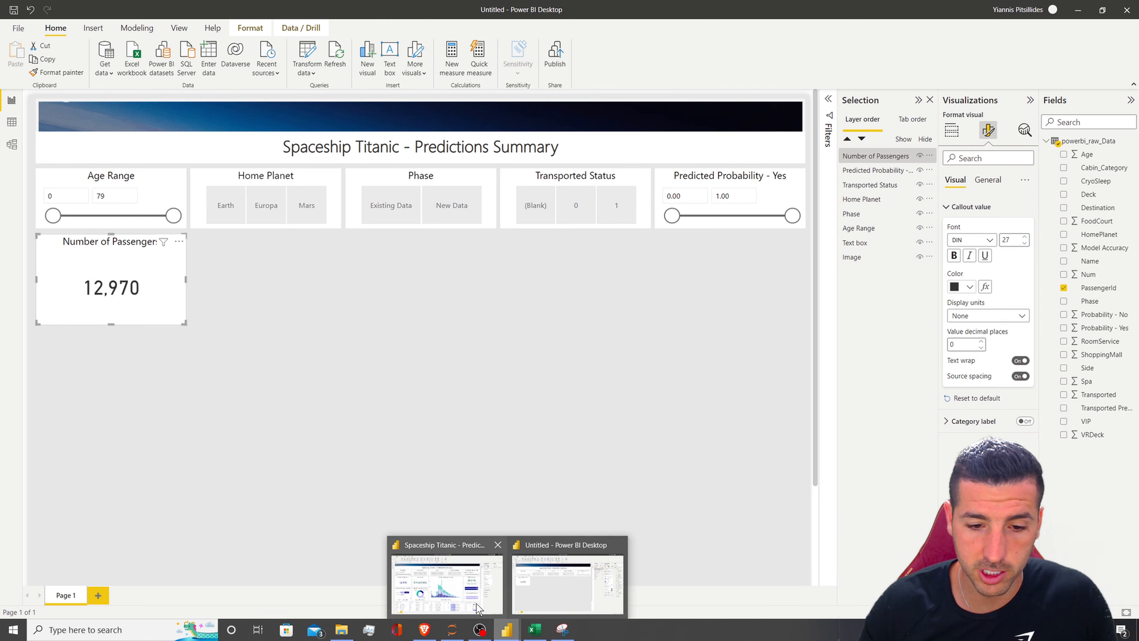
{"action": "left_click", "coordinate": [467, 589]}
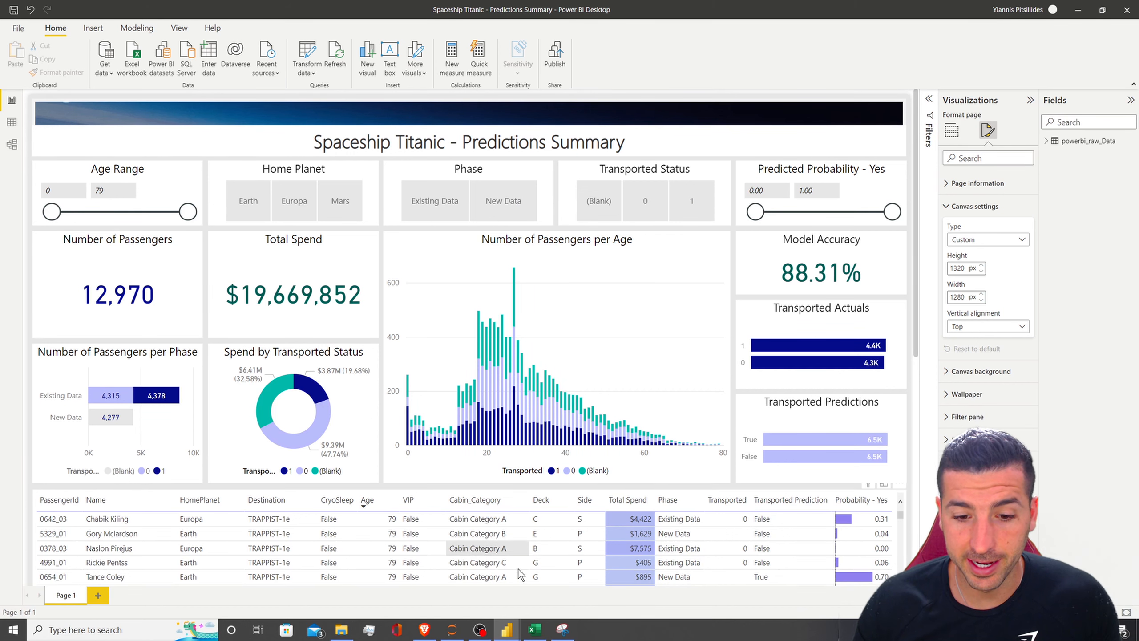
{"action": "mouse_move", "coordinate": [506, 628]}
{"action": "left_click", "coordinate": [538, 608]}
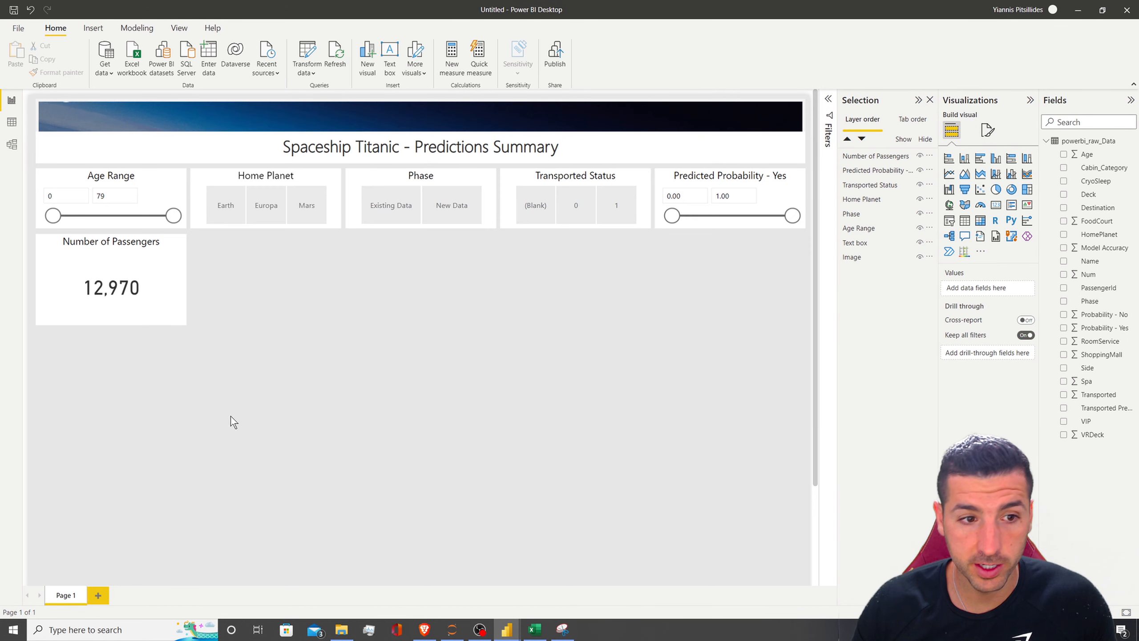
Step: Check the count of the PassengerId column in the powerbi_raw_Data workbook in Excel against the card's value
{"action": "left_click", "coordinate": [534, 629]}
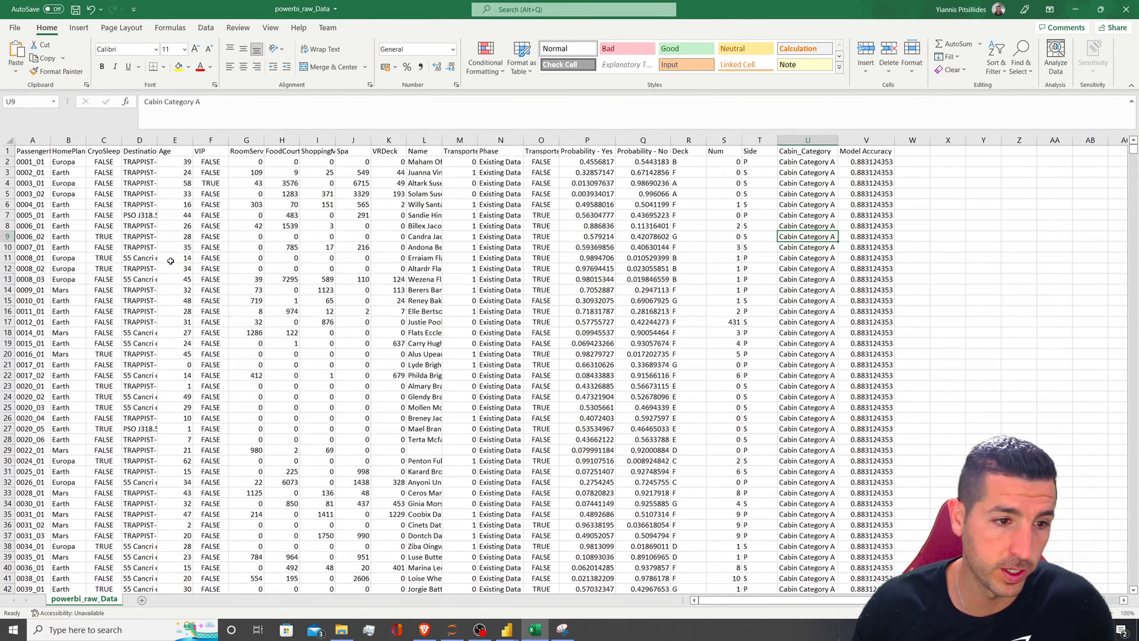
{"action": "left_click", "coordinate": [32, 142]}
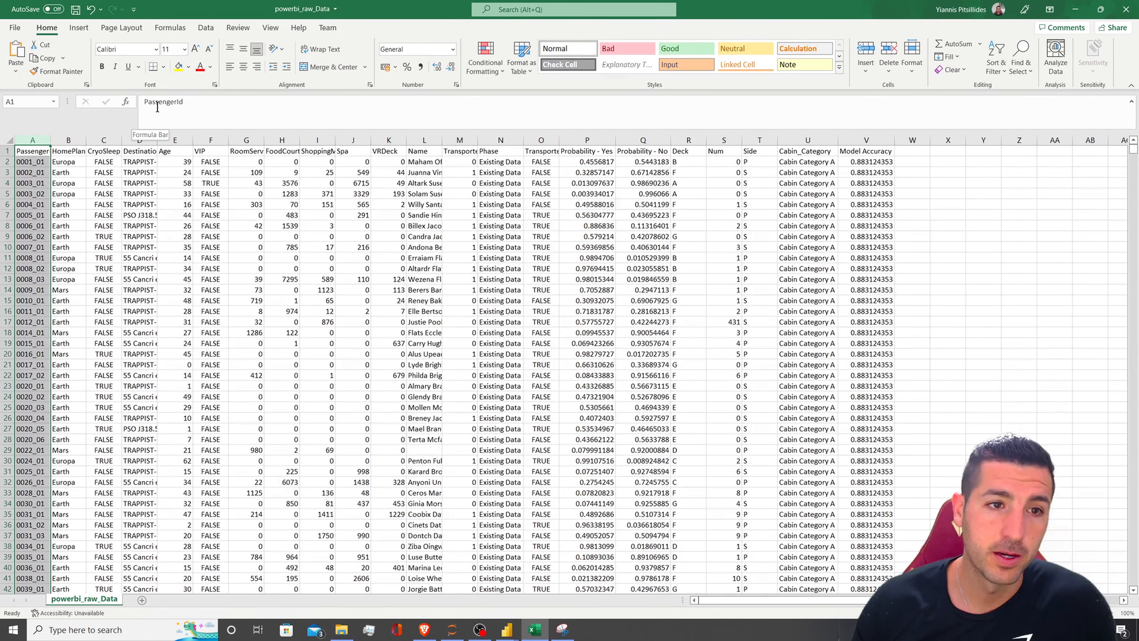
{"action": "left_click_drag", "start_coordinate": [737, 13], "coordinate": [417, 86]}
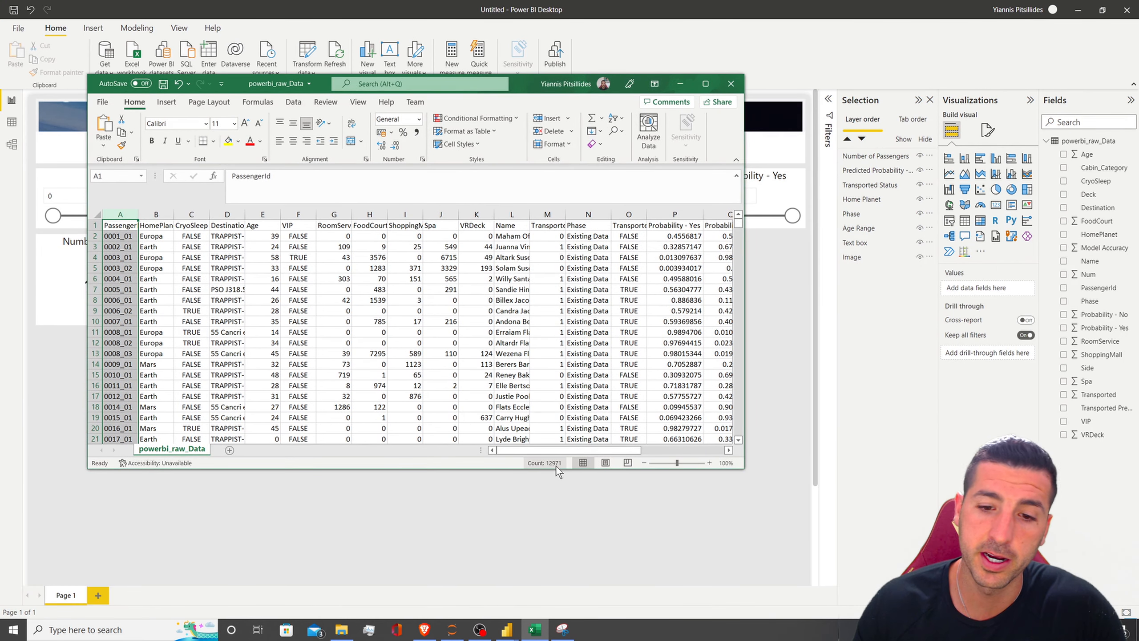
{"action": "left_click_drag", "start_coordinate": [525, 85], "coordinate": [767, 95]}
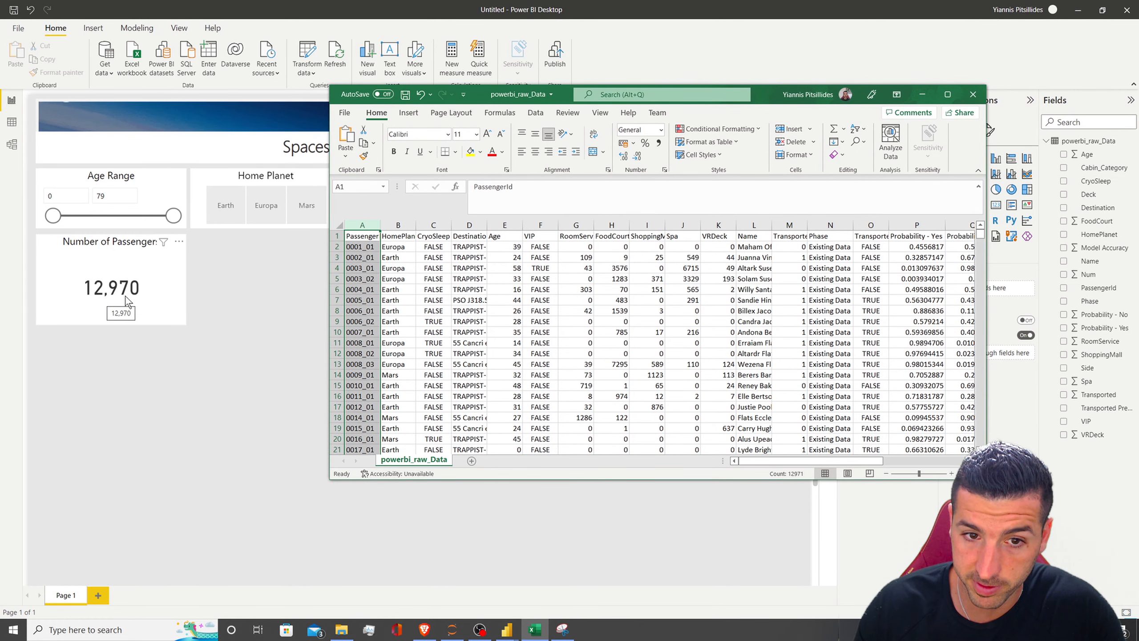
{"action": "left_click", "coordinate": [365, 239]}
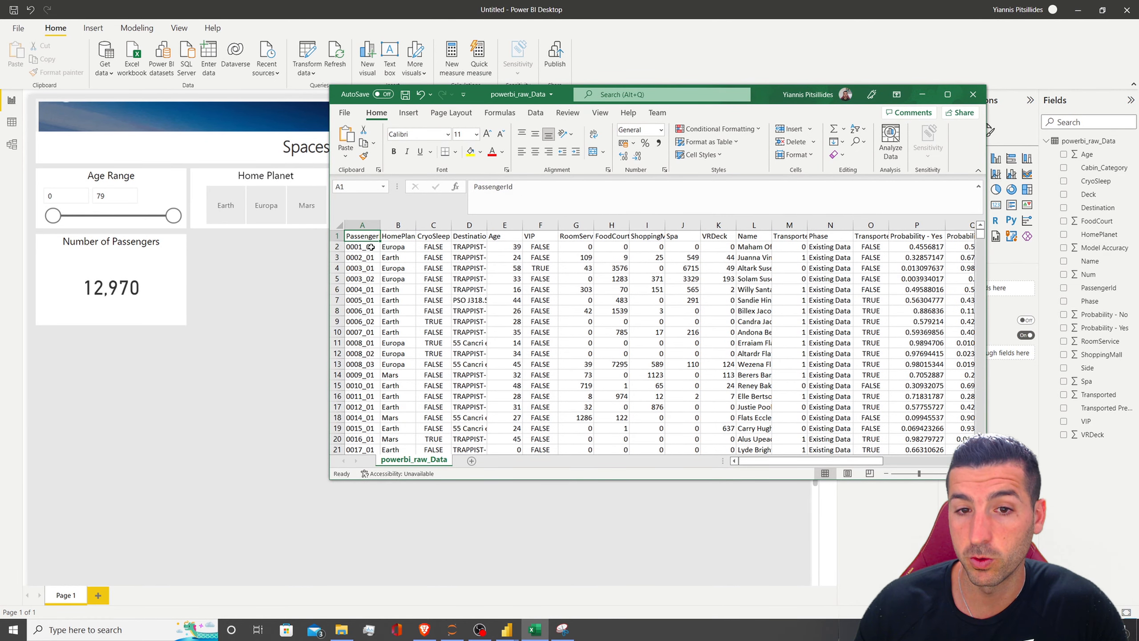
{"action": "left_click", "coordinate": [921, 94]}
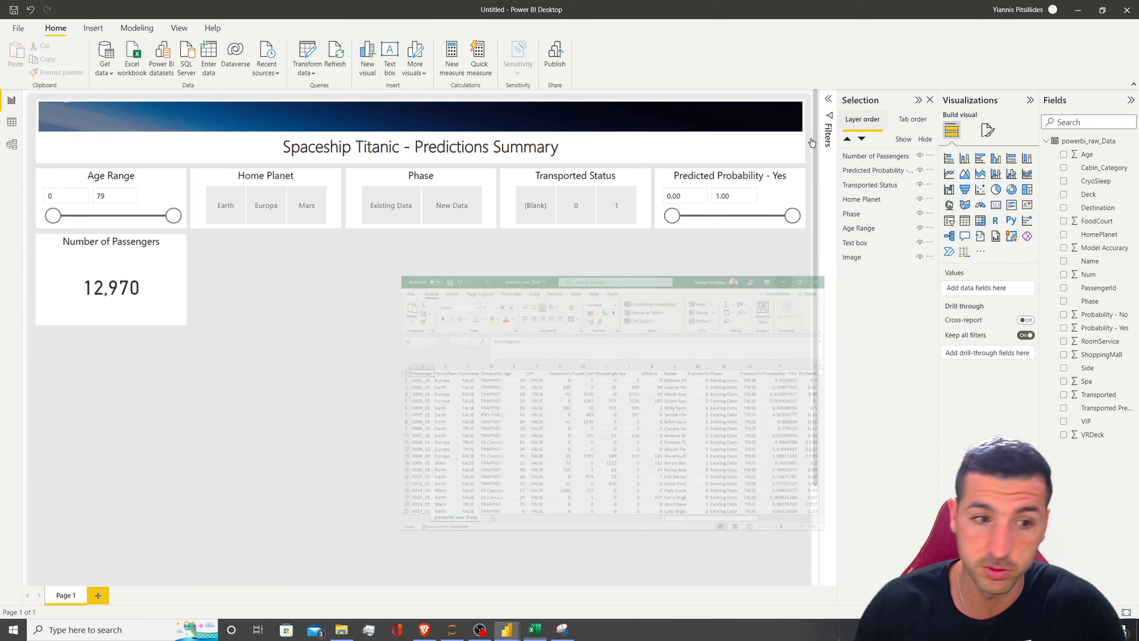
Step: Get the custom callout colour code from the Number of Passengers card in the finished Spaceship Titanic report
{"action": "left_click", "coordinate": [114, 250]}
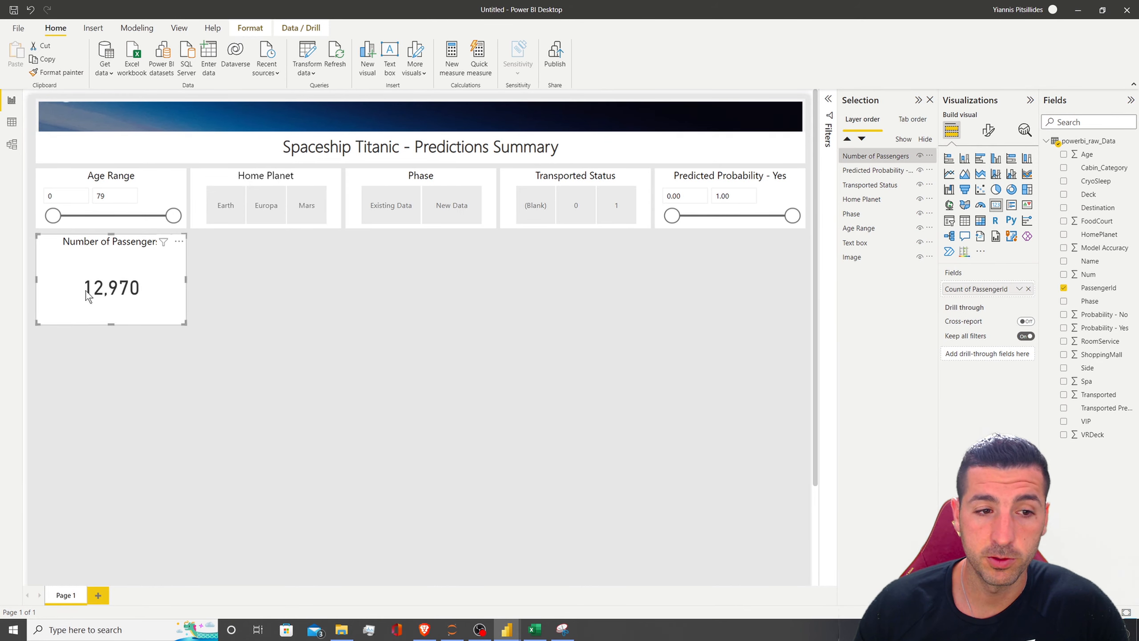
{"action": "left_click", "coordinate": [988, 130]}
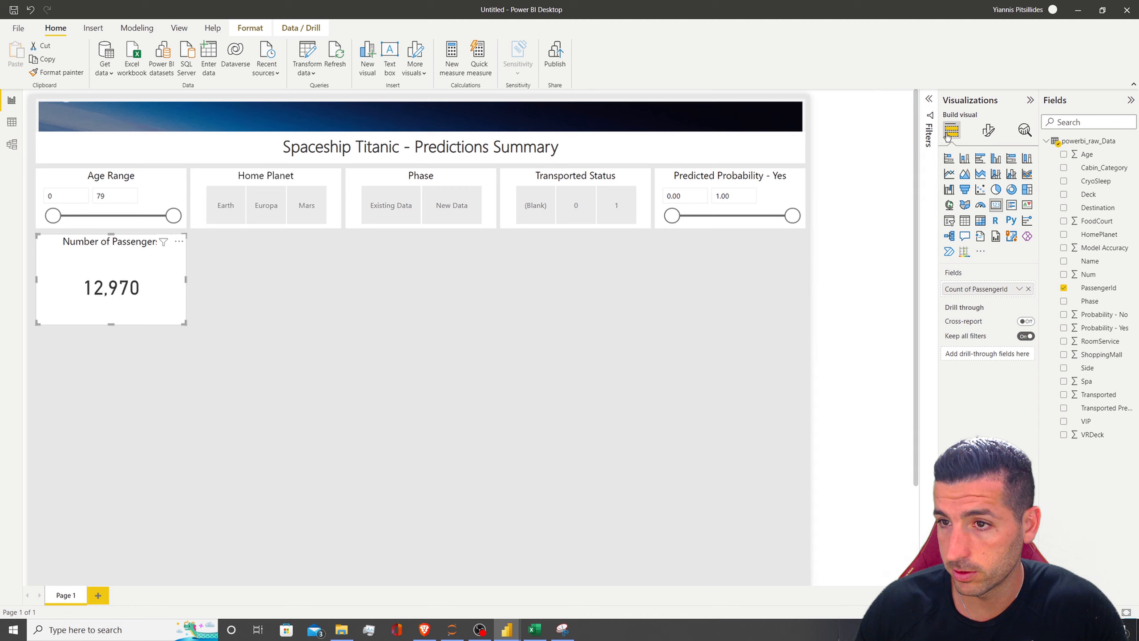
{"action": "left_click", "coordinate": [973, 206]}
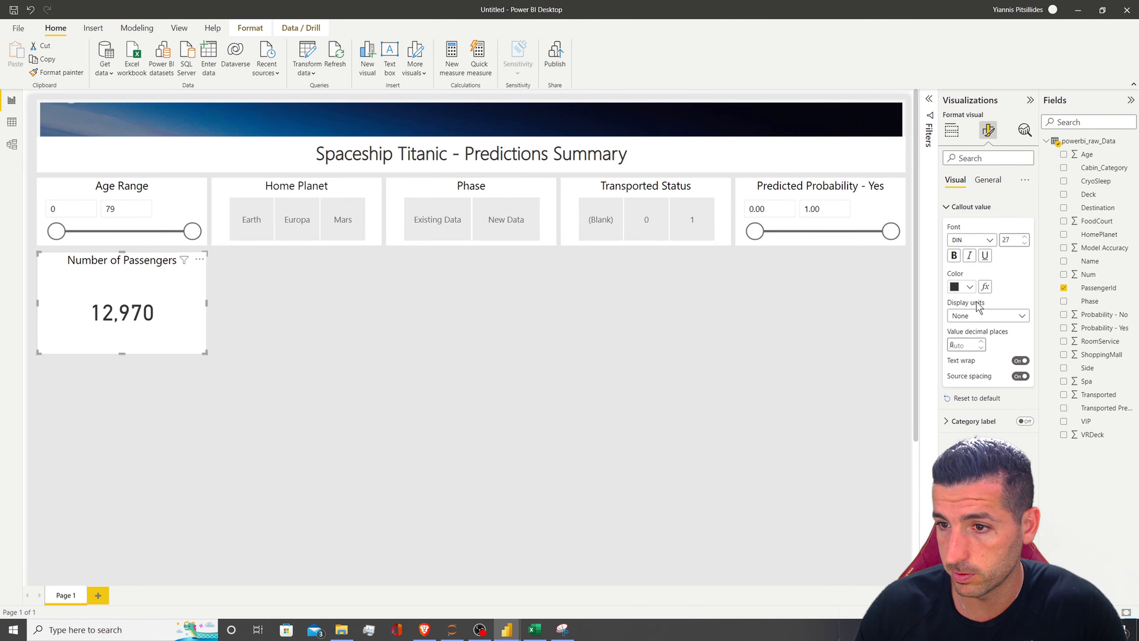
{"action": "left_click", "coordinate": [968, 287]}
{"action": "left_click", "coordinate": [981, 478]}
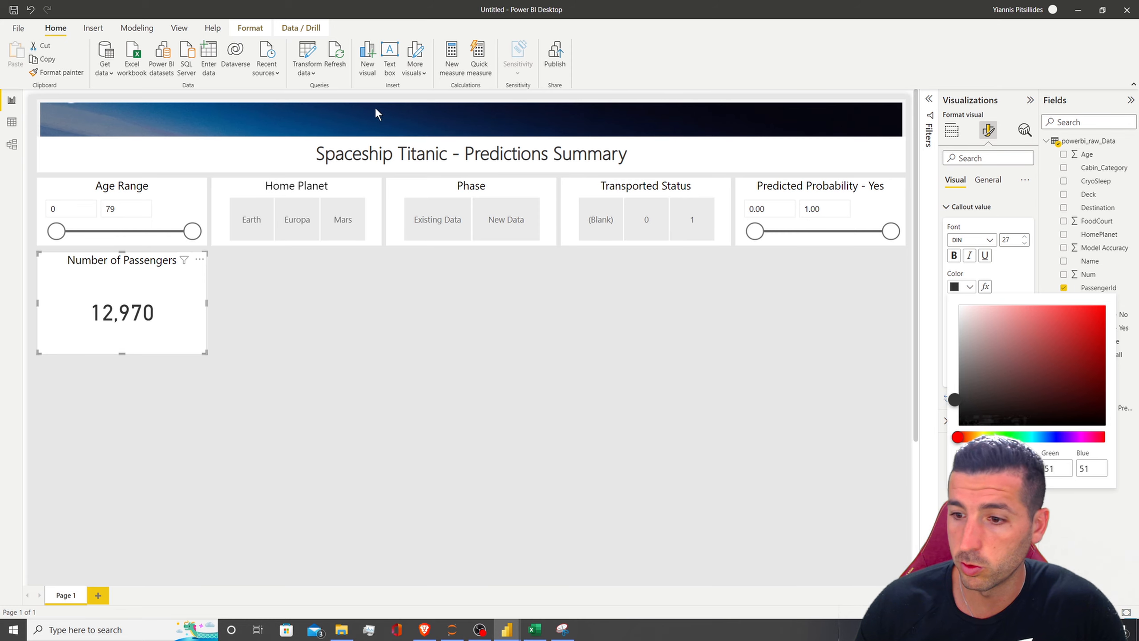
{"action": "mouse_move", "coordinate": [506, 629]}
{"action": "left_click", "coordinate": [431, 583]}
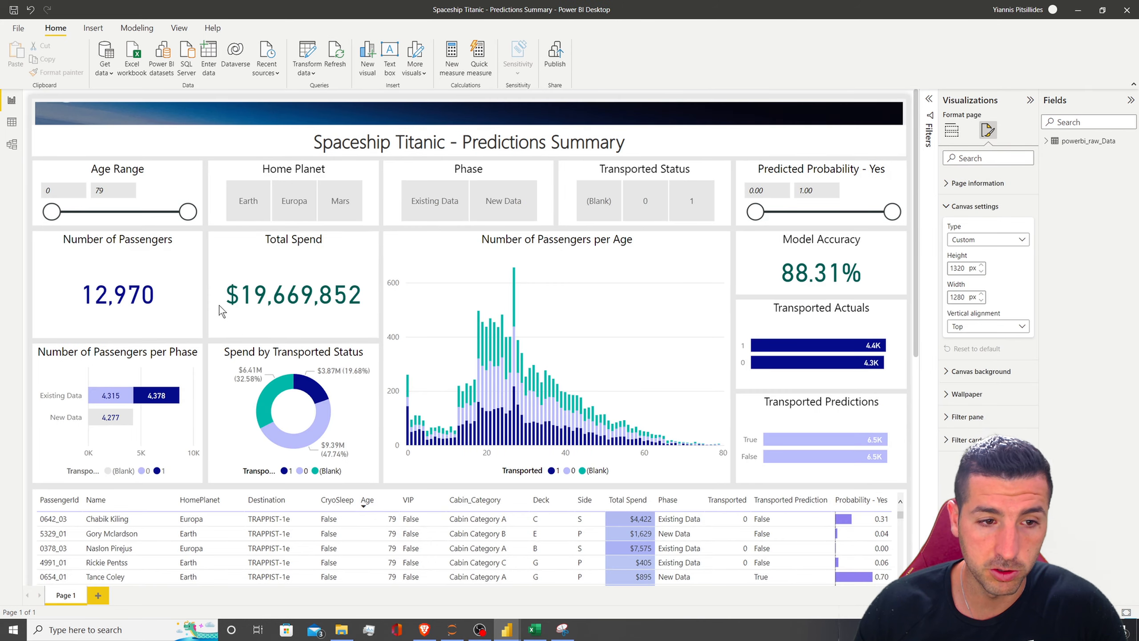
{"action": "left_click", "coordinate": [137, 255]}
{"action": "left_click", "coordinate": [968, 206]}
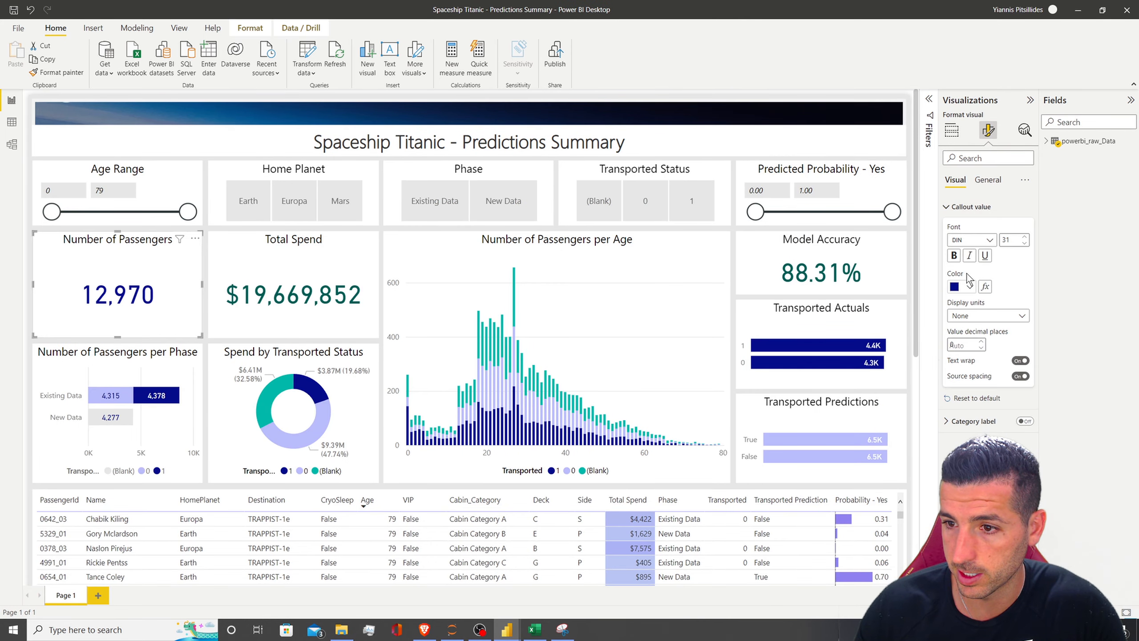
{"action": "left_click", "coordinate": [968, 286]}
{"action": "left_click", "coordinate": [981, 478]}
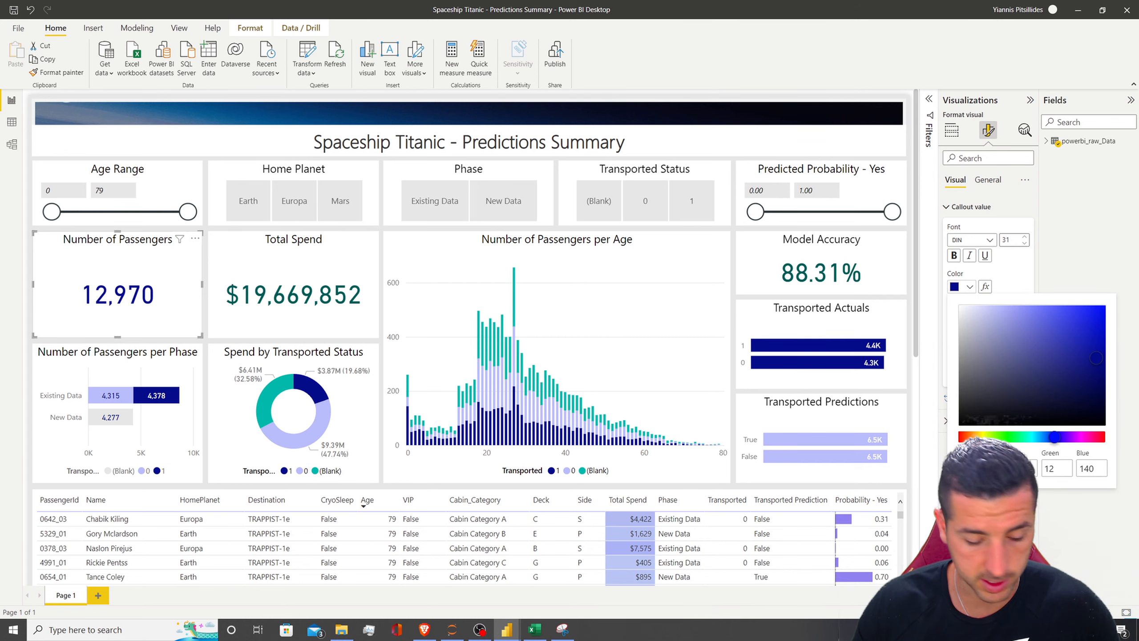
Step: Apply the copied dark blue (green 12, blue 140) to the callout value of the new report's Number of Passengers card
{"action": "mouse_move", "coordinate": [514, 628]}
{"action": "left_click", "coordinate": [540, 595]}
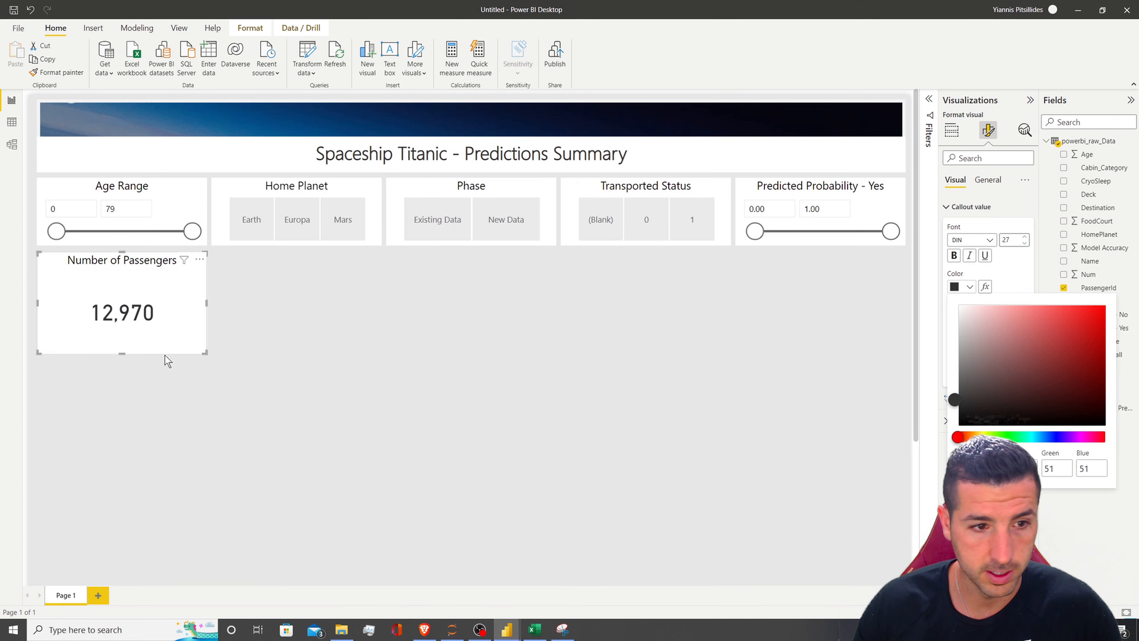
{"action": "left_click", "coordinate": [150, 273]}
{"action": "left_click", "coordinate": [966, 289]}
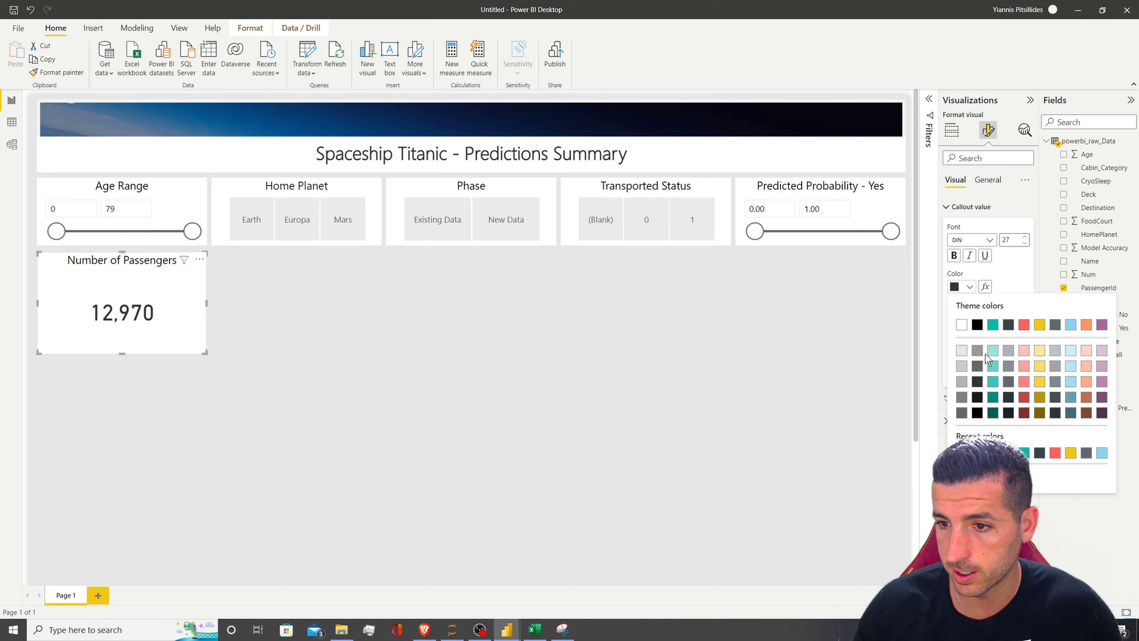
{"action": "left_click", "coordinate": [981, 478]}
{"action": "left_click_drag", "start_coordinate": [993, 468], "coordinate": [537, 422]}
{"action": "key", "text": "ctrl+v"}
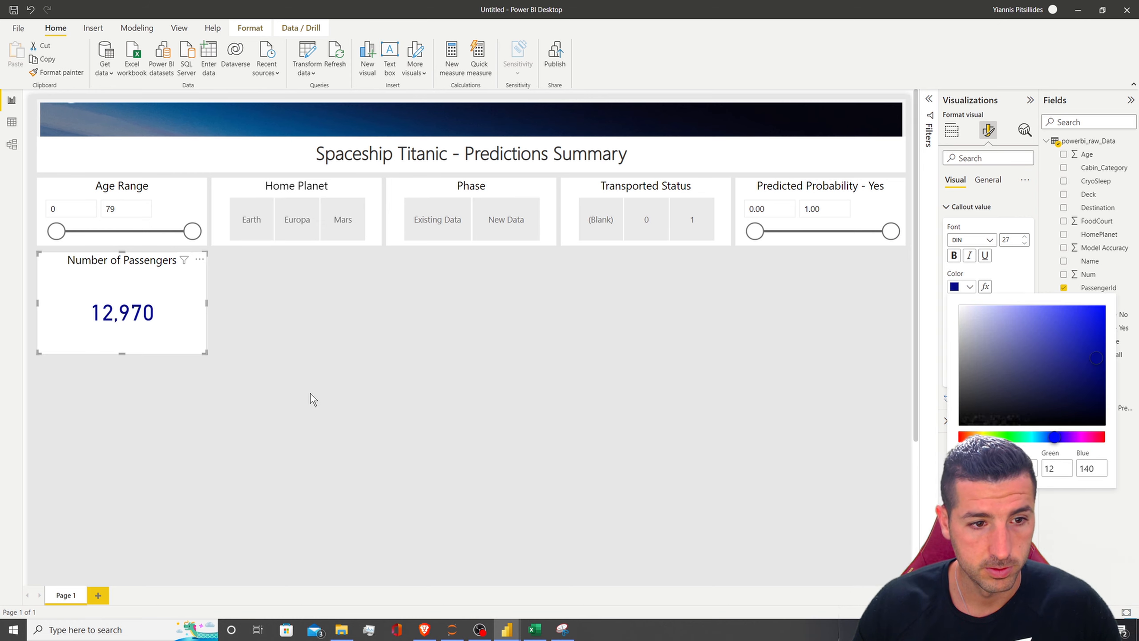
Step: Duplicate the Number of Passengers card and place the copy beside it, aligned under the Home Planet slicer
{"action": "left_click", "coordinate": [153, 313]}
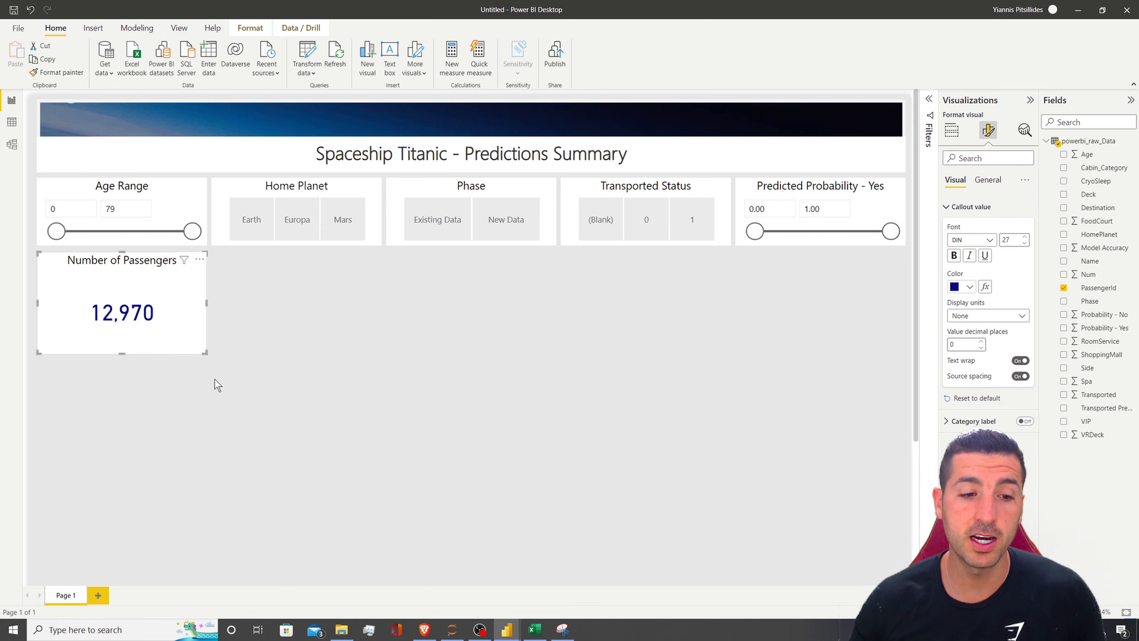
{"action": "key", "text": "ctrl+c"}
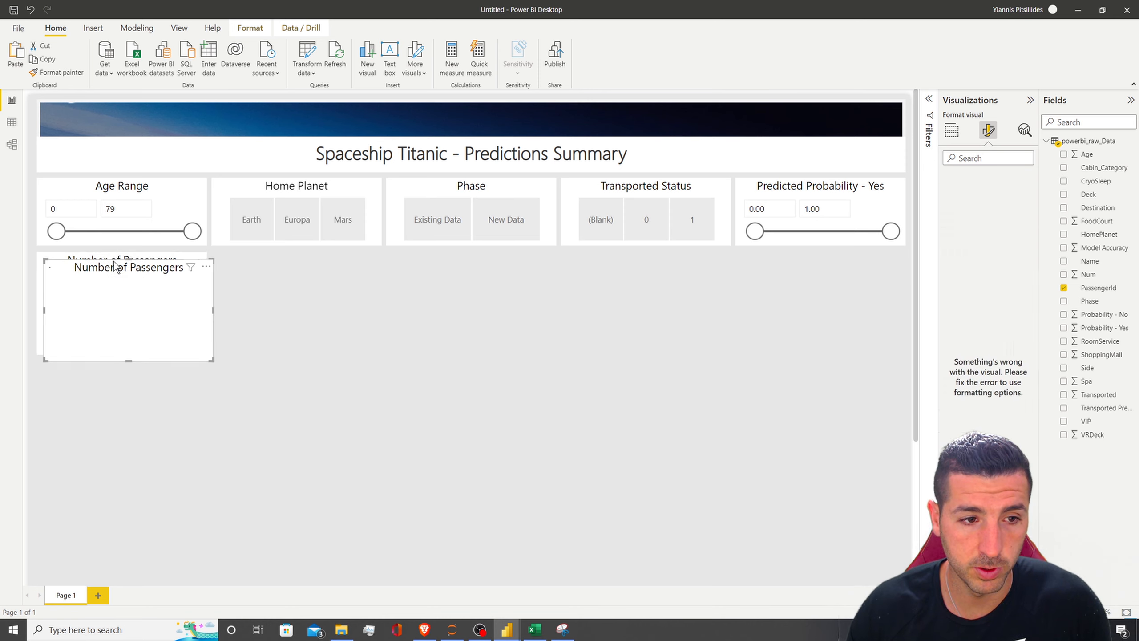
{"action": "key", "text": "ctrl+v"}
{"action": "left_click_drag", "start_coordinate": [279, 266], "coordinate": [271, 262]}
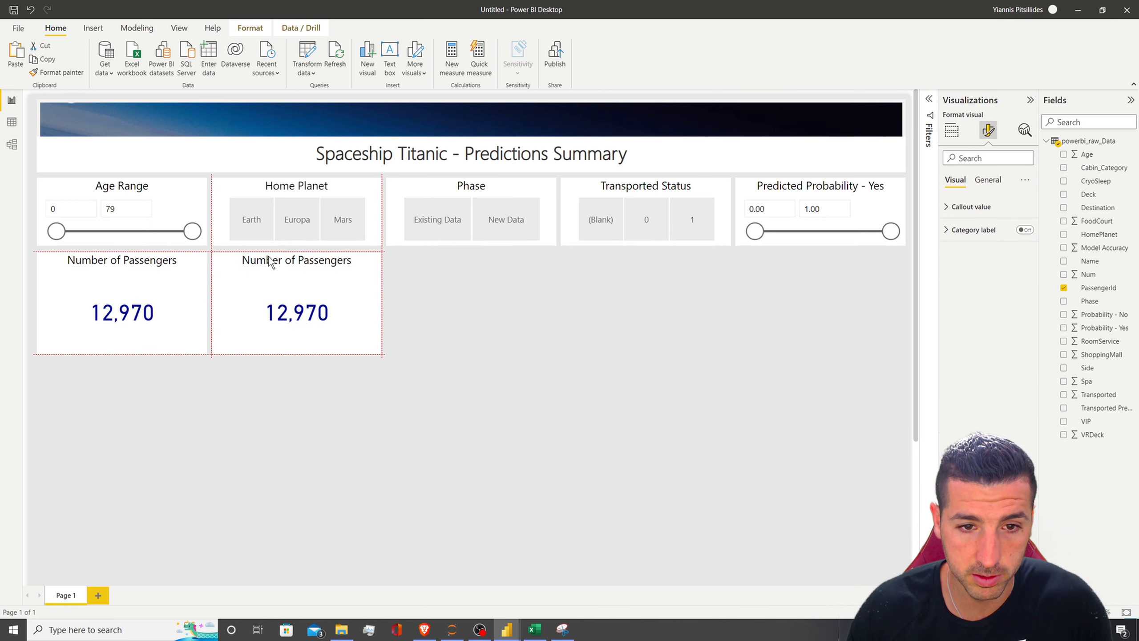
Step: Examine the Total Spend card in the finished Spaceship Titanic report
{"action": "left_click", "coordinate": [534, 629]}
{"action": "mouse_move", "coordinate": [507, 627]}
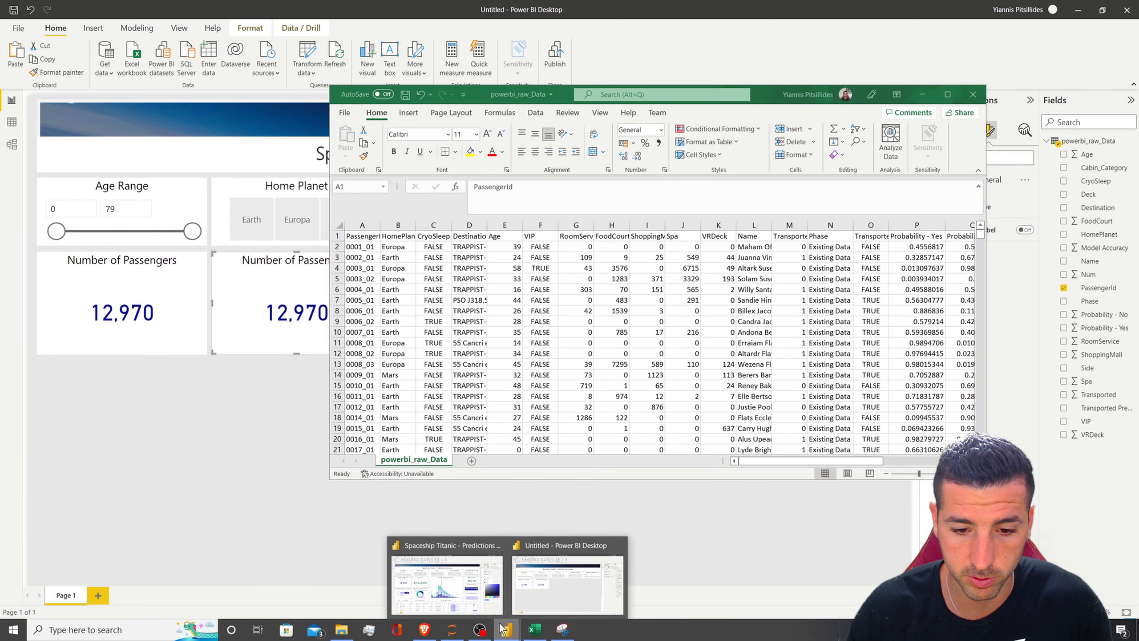
{"action": "left_click", "coordinate": [438, 580]}
{"action": "left_click", "coordinate": [288, 254]}
{"action": "left_click", "coordinate": [302, 250]}
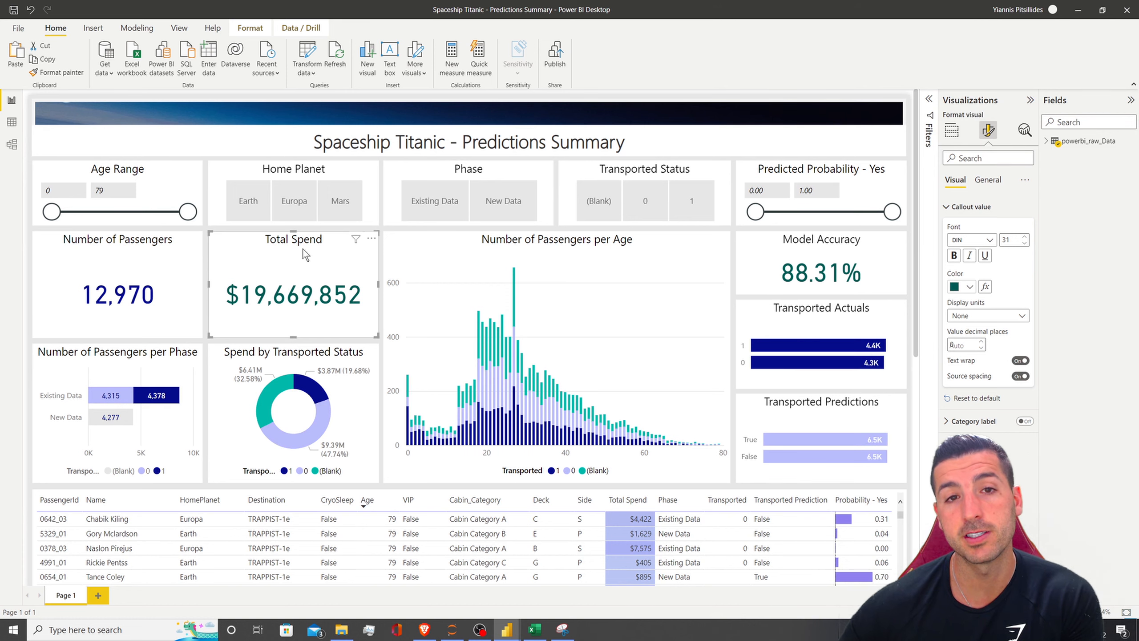
{"action": "left_click", "coordinate": [377, 344]}
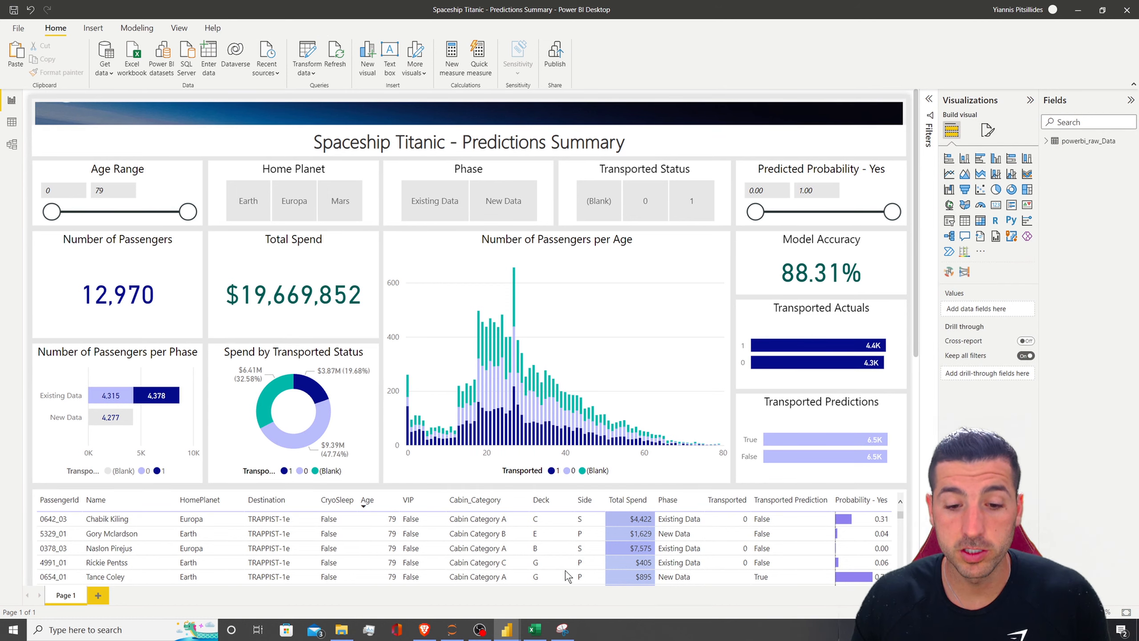
Step: Review the RoomService, FoodCourt, ShoppingMall, Spa and VRDeck spend columns in the powerbi_raw_Data workbook in Excel
{"action": "left_click", "coordinate": [534, 629]}
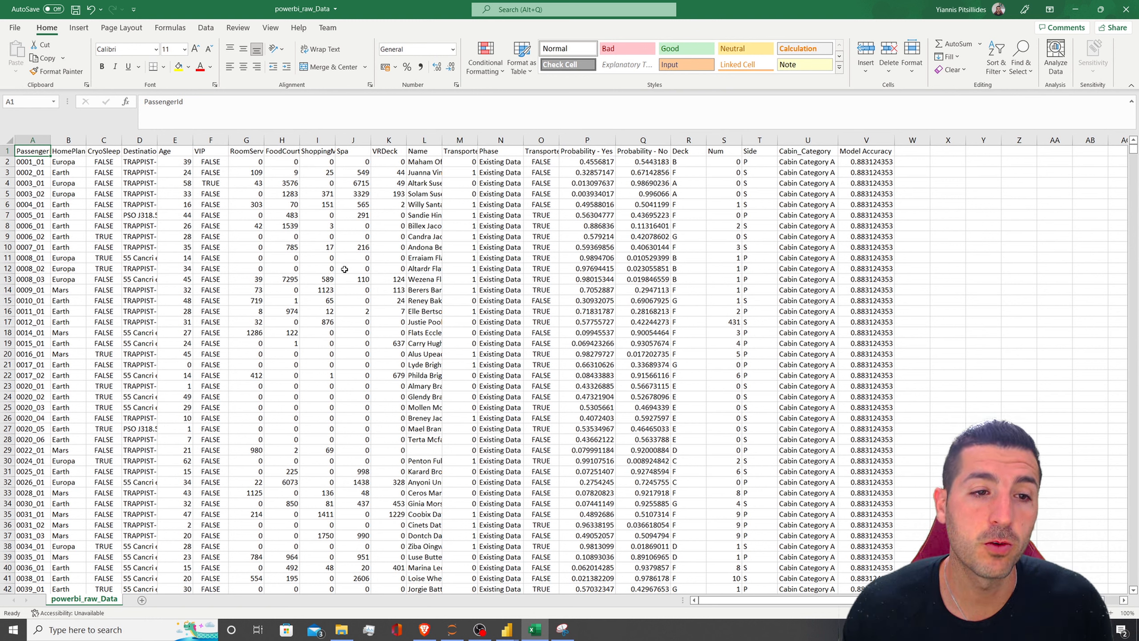
{"action": "mouse_move", "coordinate": [250, 142]}
{"action": "left_mouse_down"}
{"action": "mouse_move", "coordinate": [379, 142]}
{"action": "mouse_move", "coordinate": [251, 142]}
{"action": "left_mouse_up"}
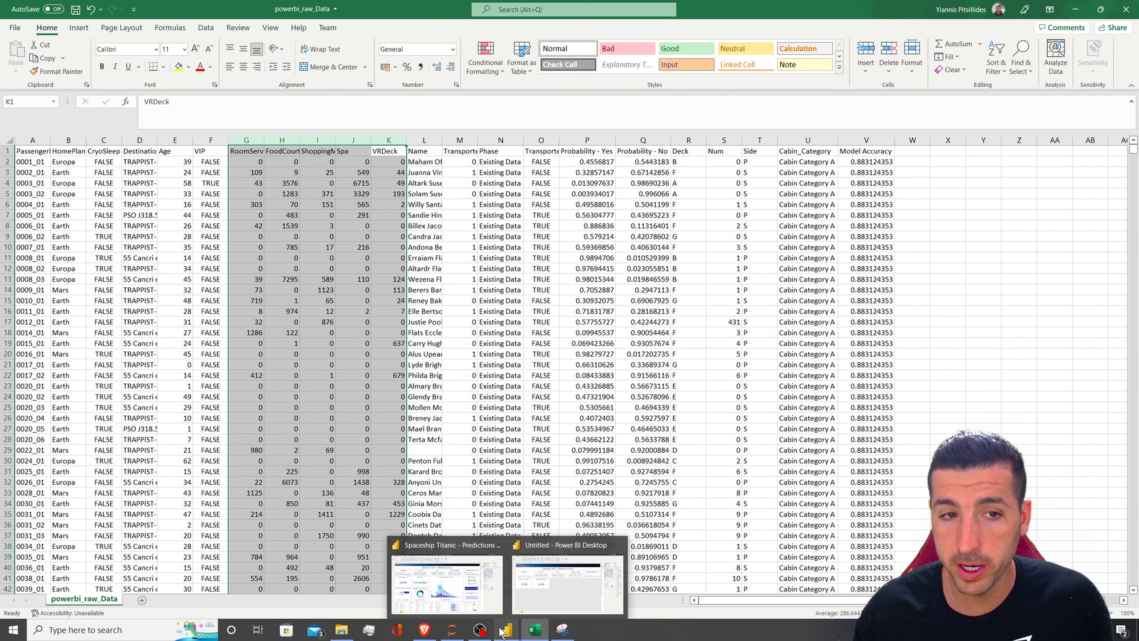
{"action": "left_click", "coordinate": [259, 151]}
{"action": "left_click", "coordinate": [294, 151]}
{"action": "left_click", "coordinate": [317, 151]}
{"action": "left_click", "coordinate": [354, 151]}
{"action": "left_click", "coordinate": [387, 151]}
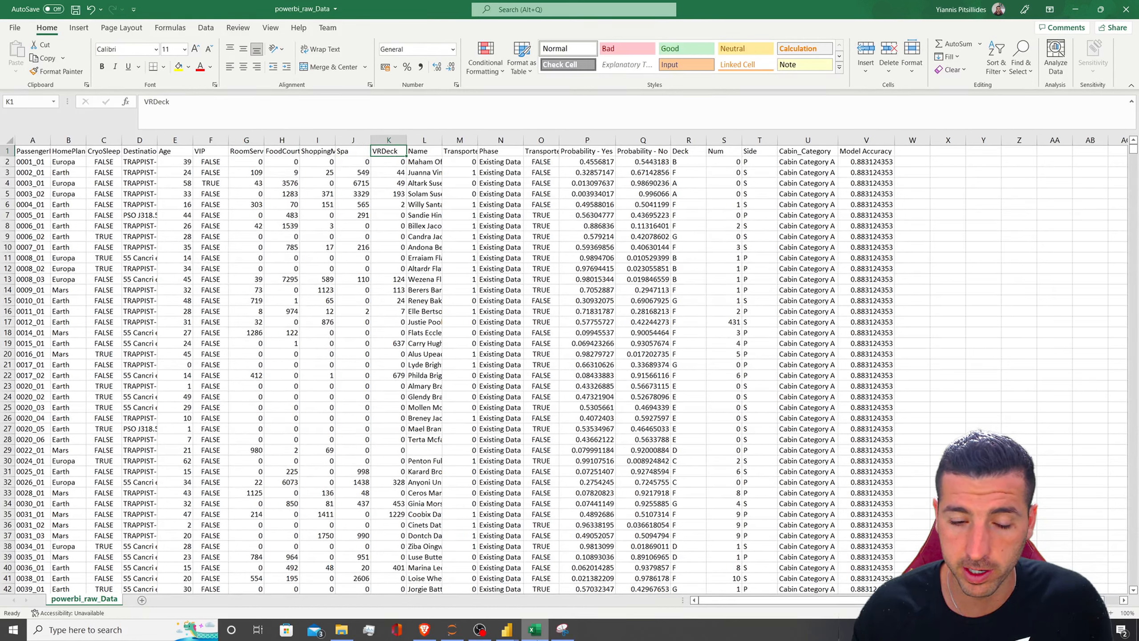
Step: In the new report, create a measure named Total Spend in powerbi_raw_Data, starting with the sum of FoodCourt
{"action": "mouse_move", "coordinate": [506, 629]}
{"action": "left_click", "coordinate": [567, 578]}
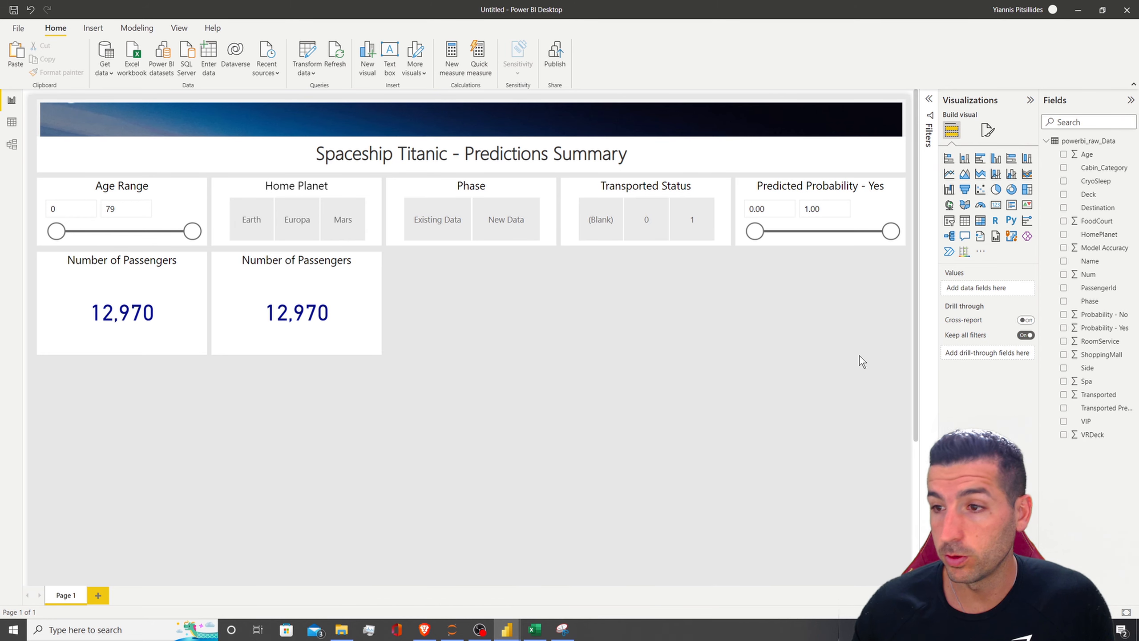
{"action": "right_click", "coordinate": [1081, 142]}
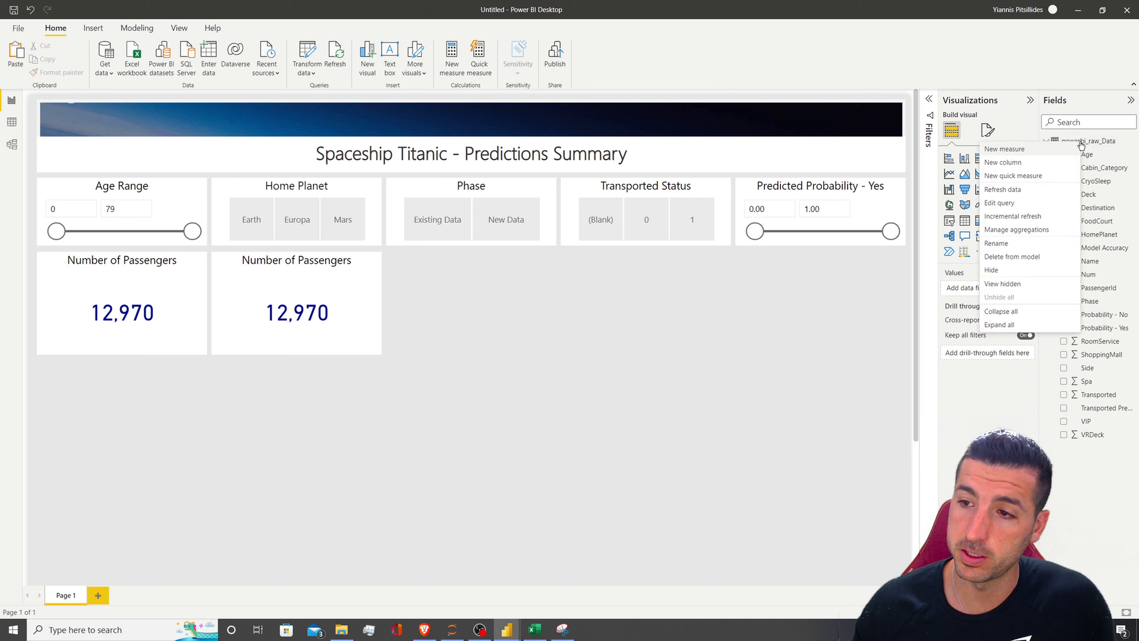
{"action": "left_click", "coordinate": [1004, 149]}
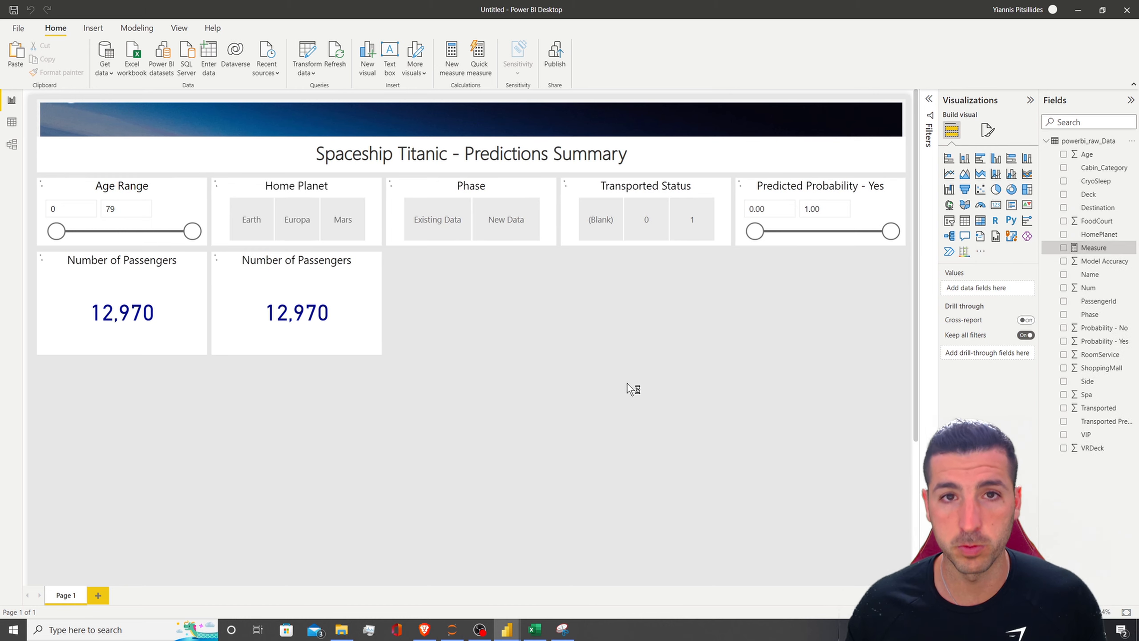
{"action": "type", "text": "T"}
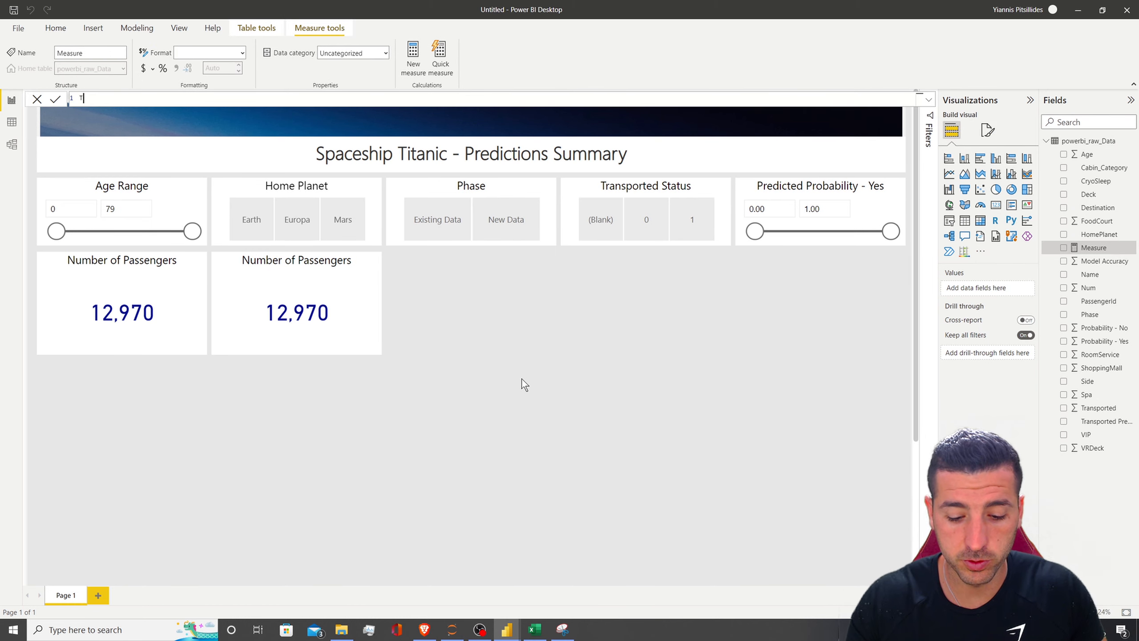
{"action": "type", "text": "otal Spend"}
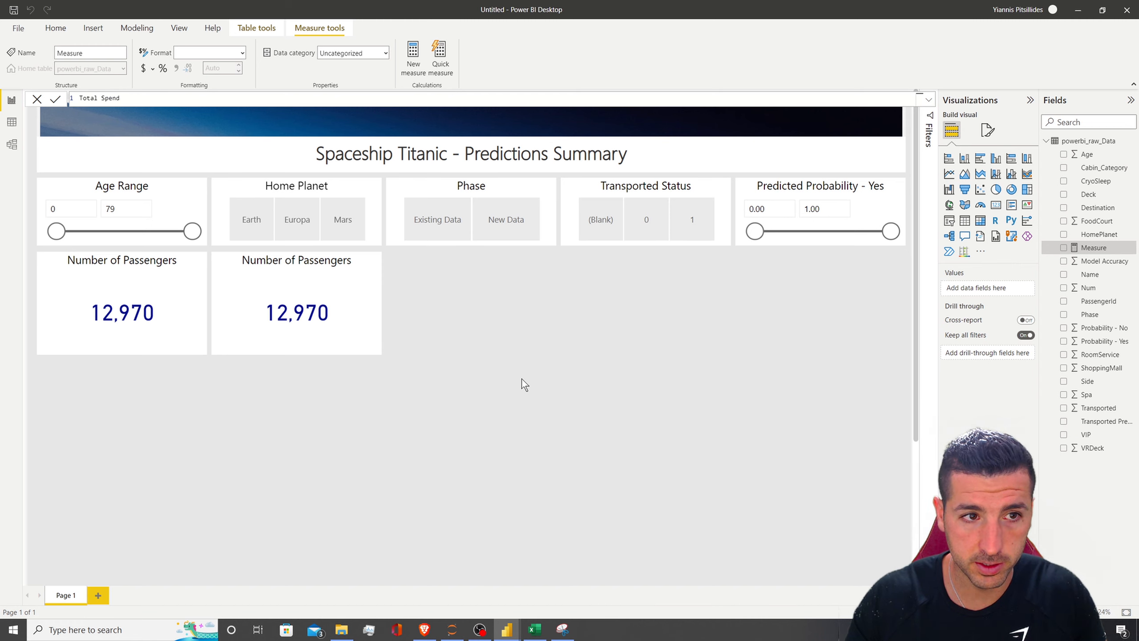
{"action": "type", "text": " = sum("}
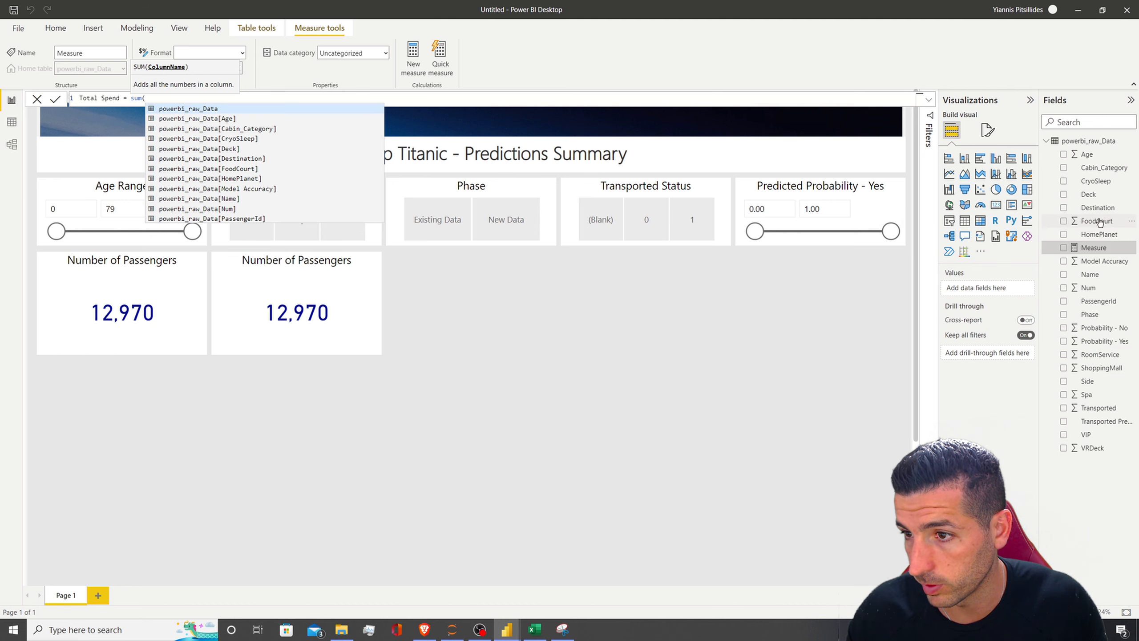
{"action": "type", "text": "food"}
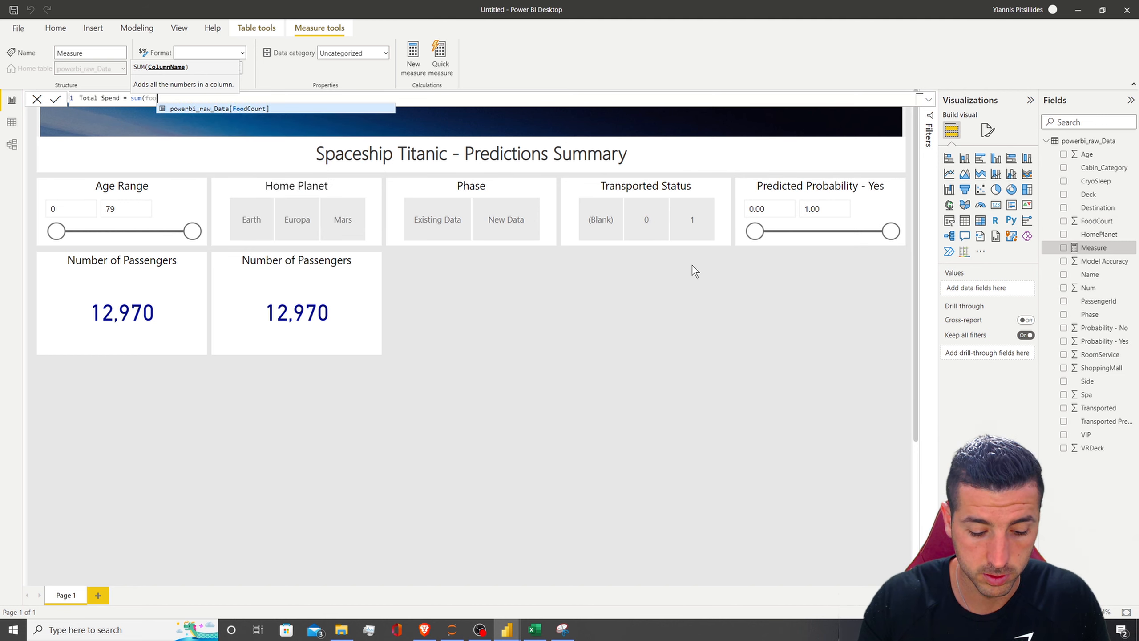
{"action": "left_click", "coordinate": [256, 109]}
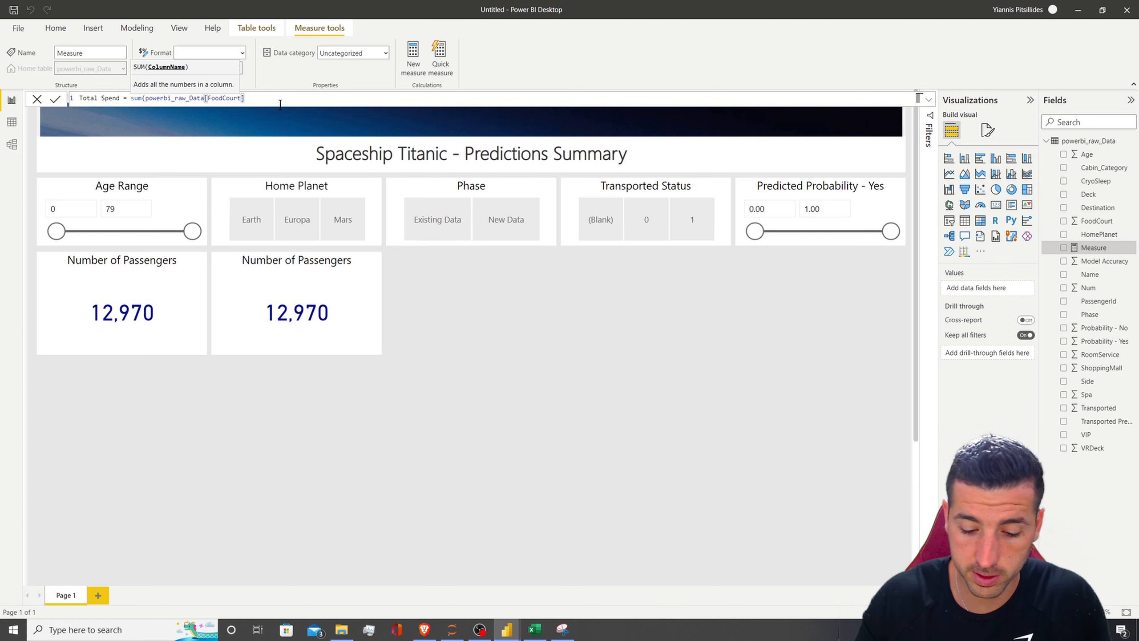
Step: Extend the Total Spend formula with the sums of the RoomService and ShoppingMall columns
{"action": "type", "text": ") + sum("}
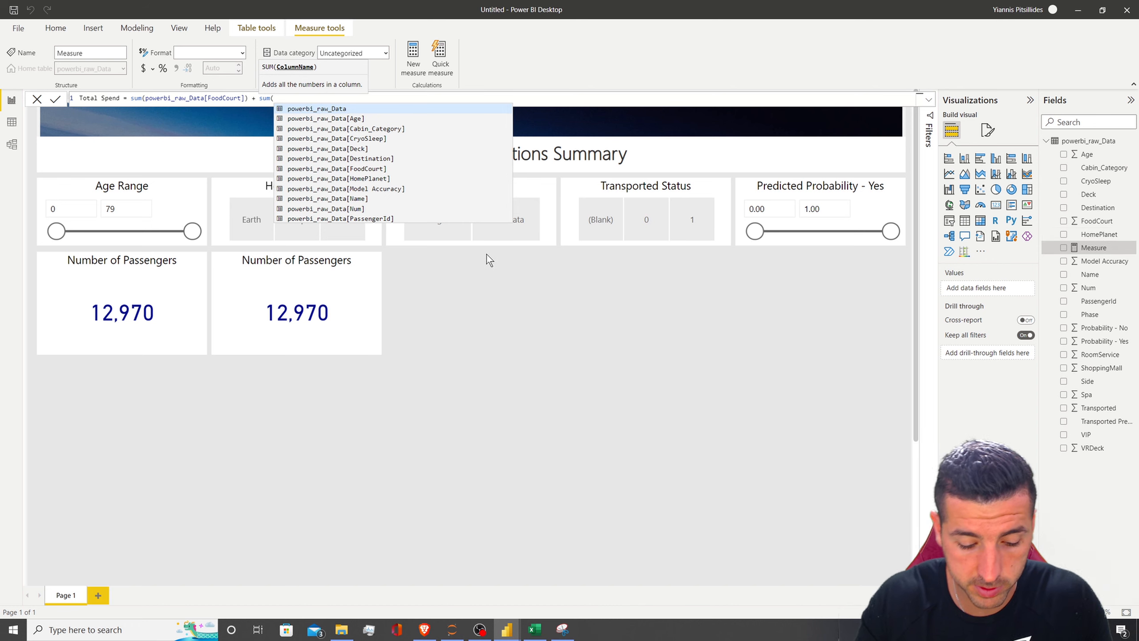
{"action": "type", "text": "rooms"}
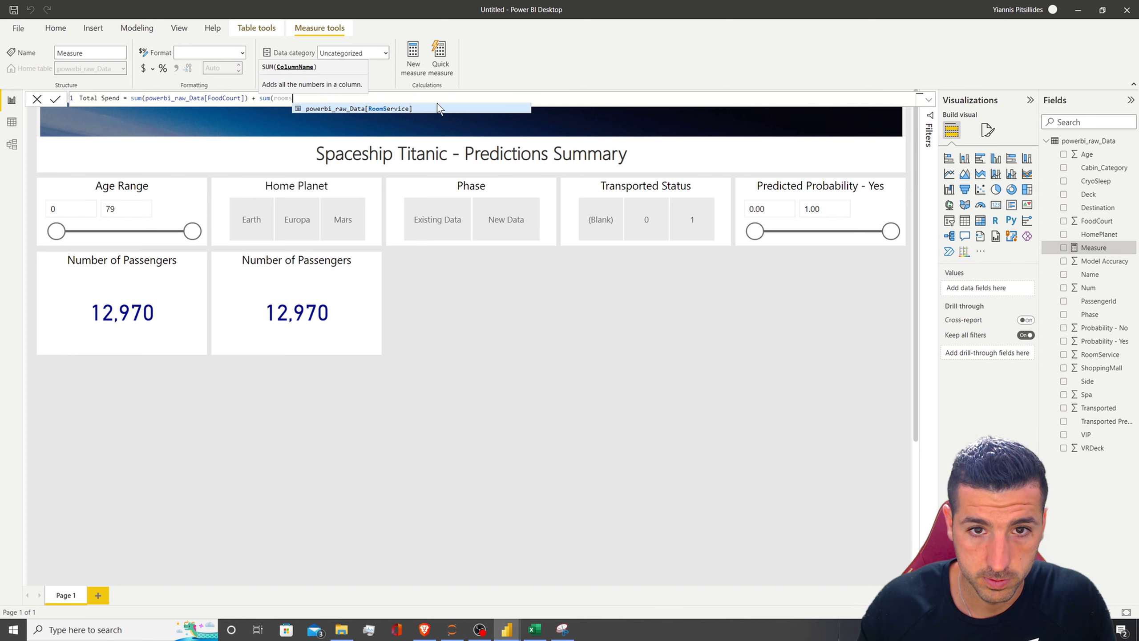
{"action": "left_click", "coordinate": [438, 109]}
{"action": "type", "text": ")+"}
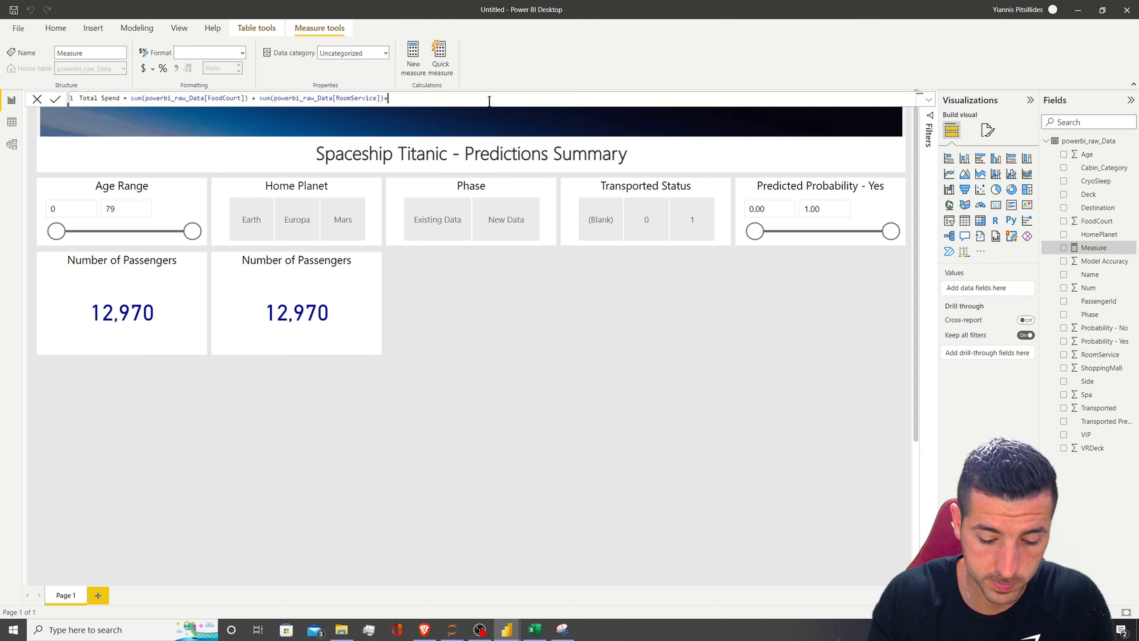
{"action": "type", "text": "sum("}
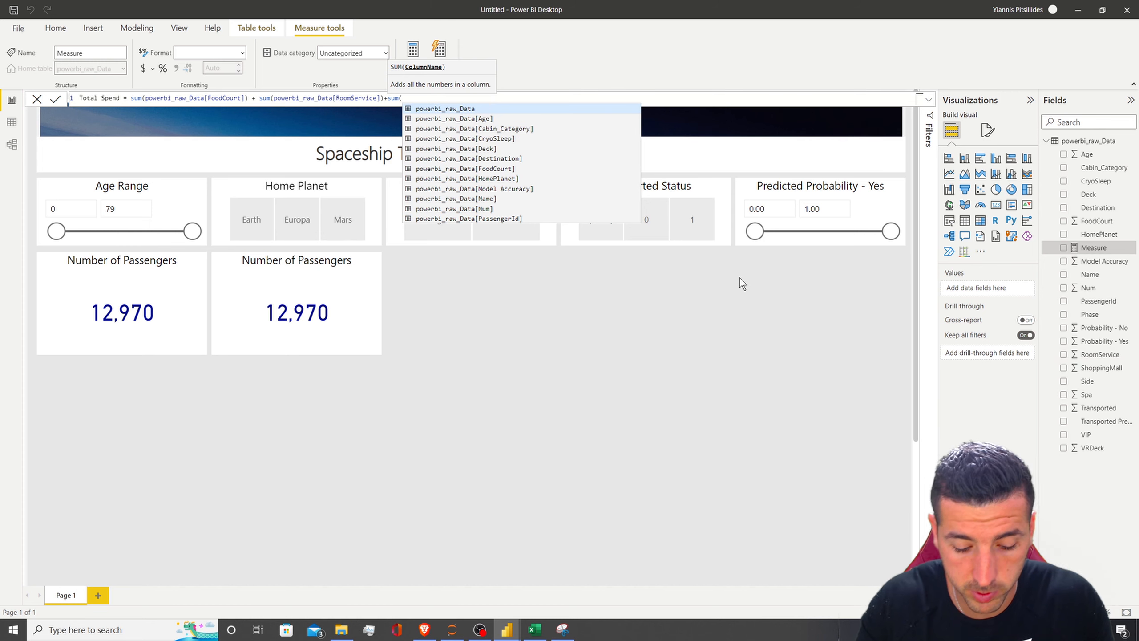
{"action": "type", "text": "shop"}
{"action": "left_click", "coordinate": [527, 109]}
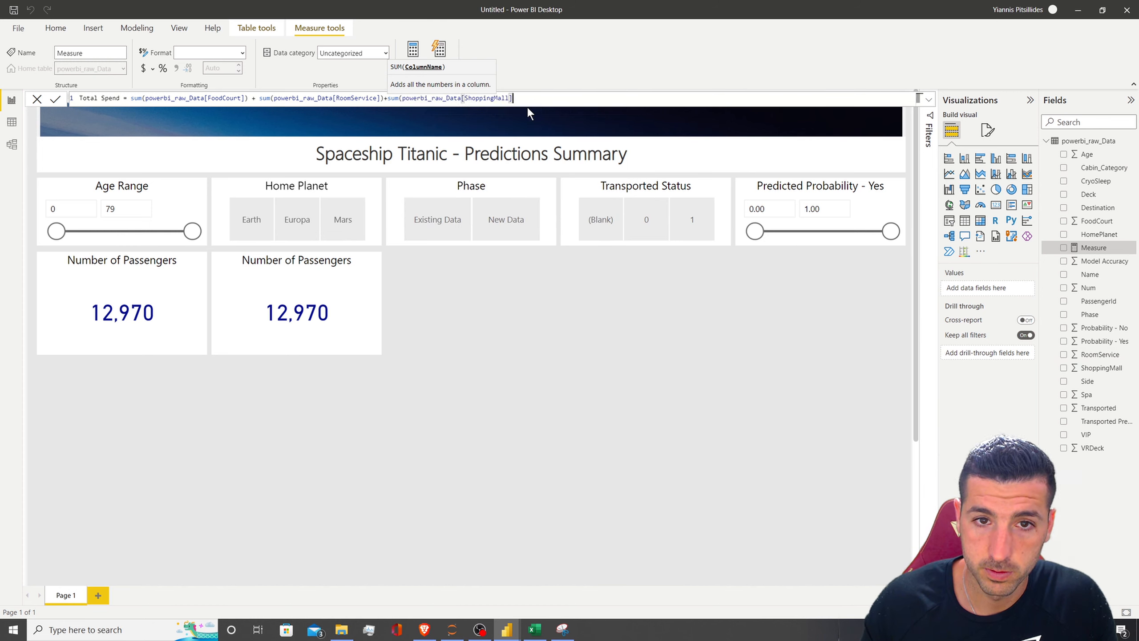
Step: Add the sum of the Spa column to the Total Spend formula
{"action": "type", "text": ")+s"}
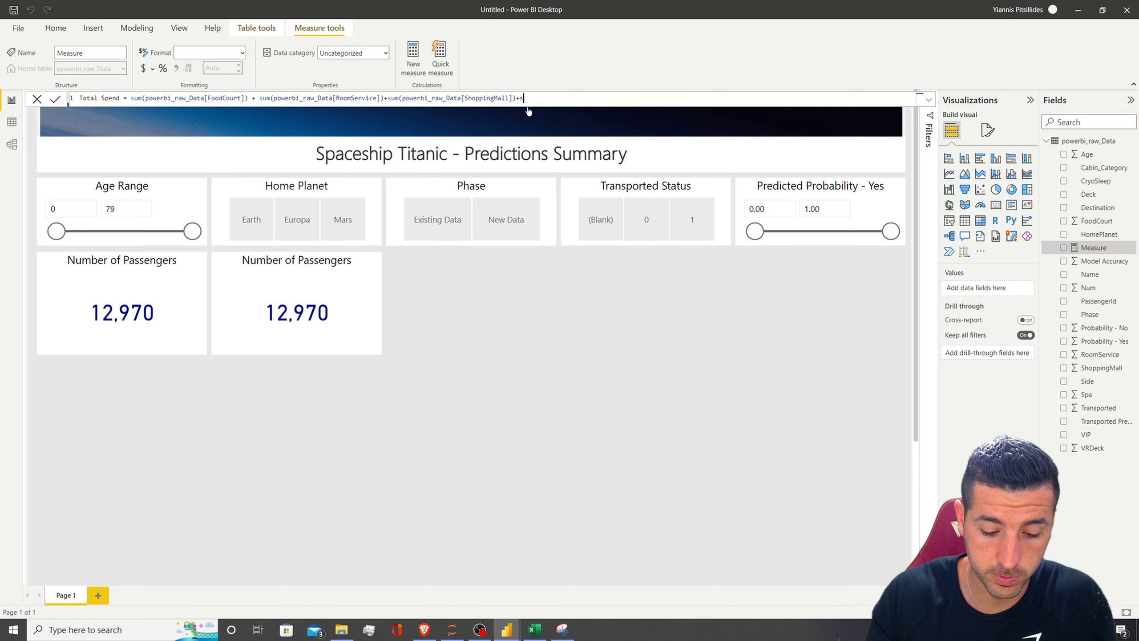
{"action": "type", "text": "um("}
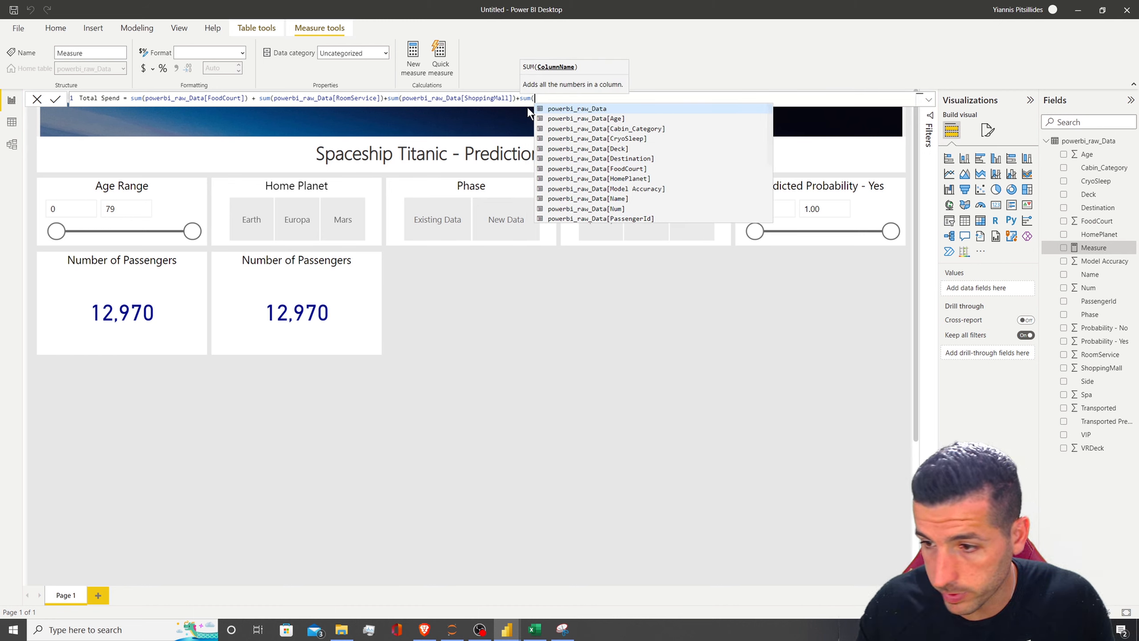
{"action": "type", "text": "spa"}
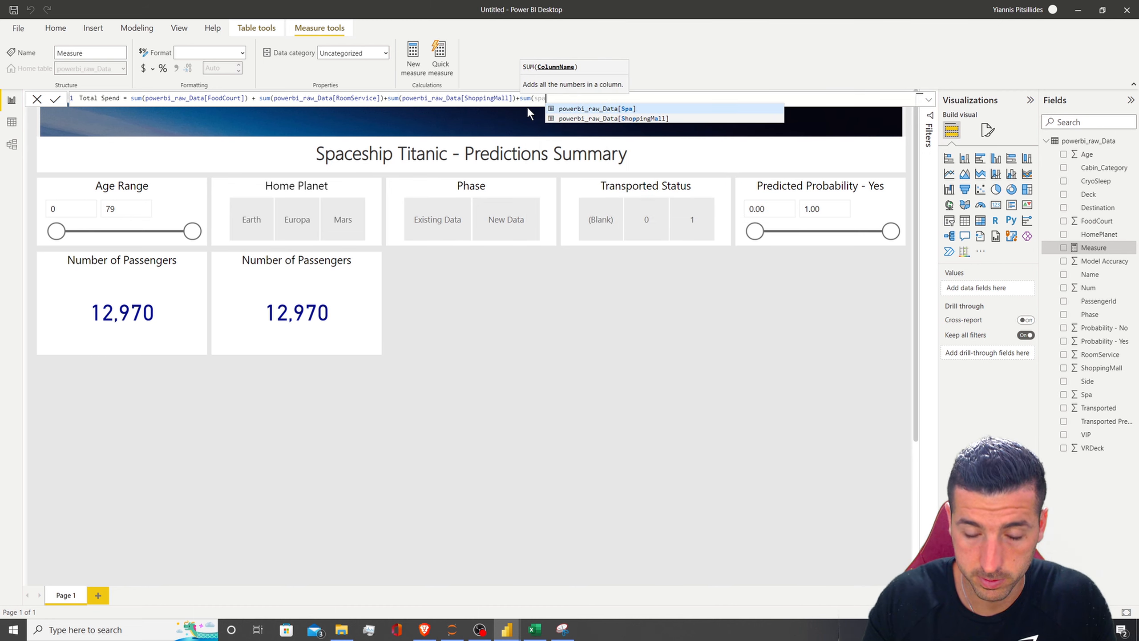
{"action": "left_click", "coordinate": [607, 109]}
{"action": "type", "text": ") + "}
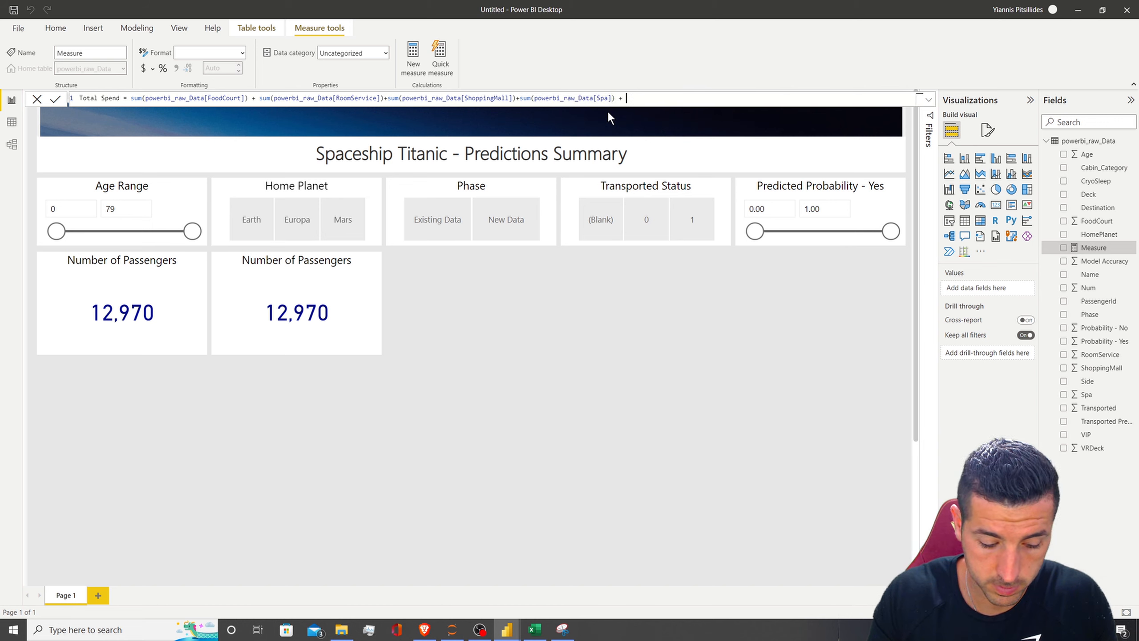
Step: Check the remaining spend column in the Excel workbook, add the sum of VRDeck as the last term, and commit the Total Spend measure
{"action": "type", "text": "sum("}
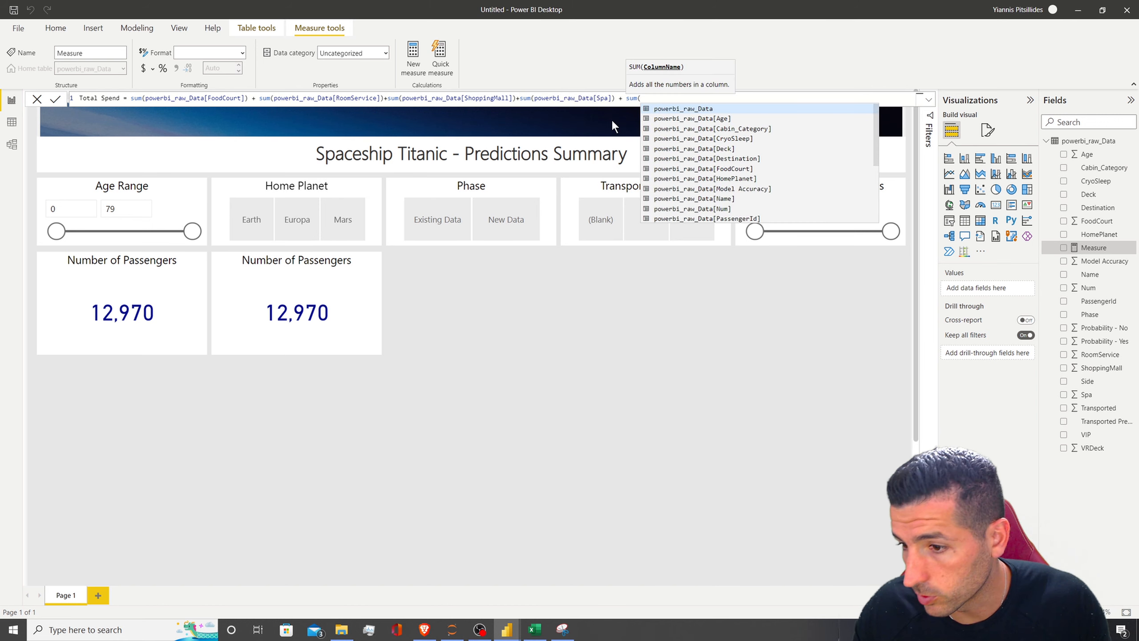
{"action": "left_click", "coordinate": [535, 629]}
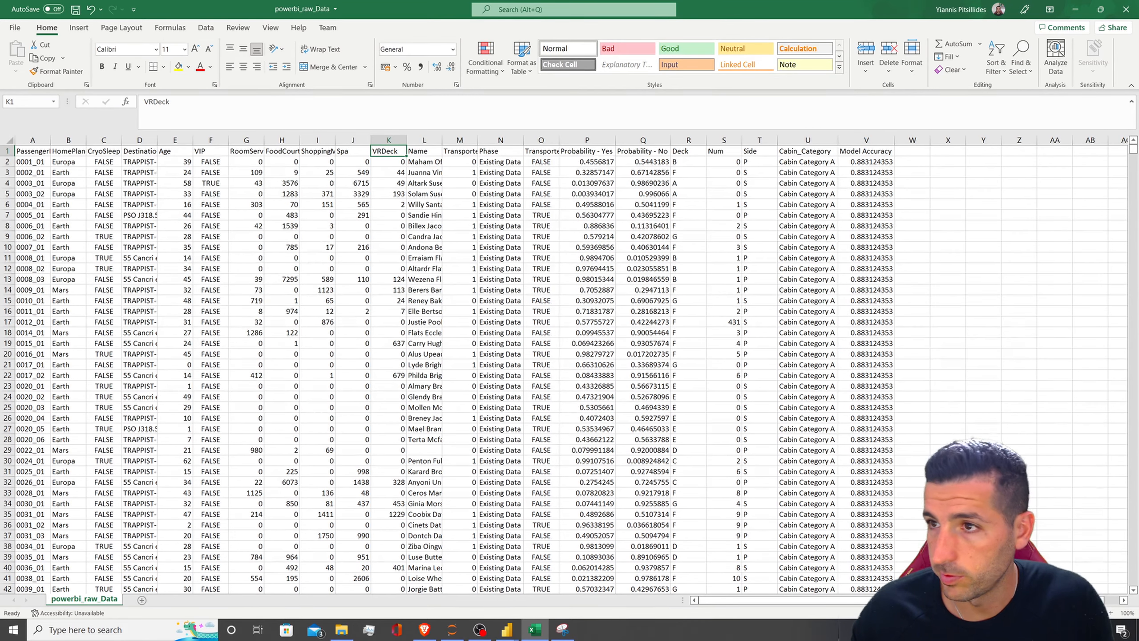
{"action": "key", "text": "alt+Tab"}
{"action": "type", "text": "v"}
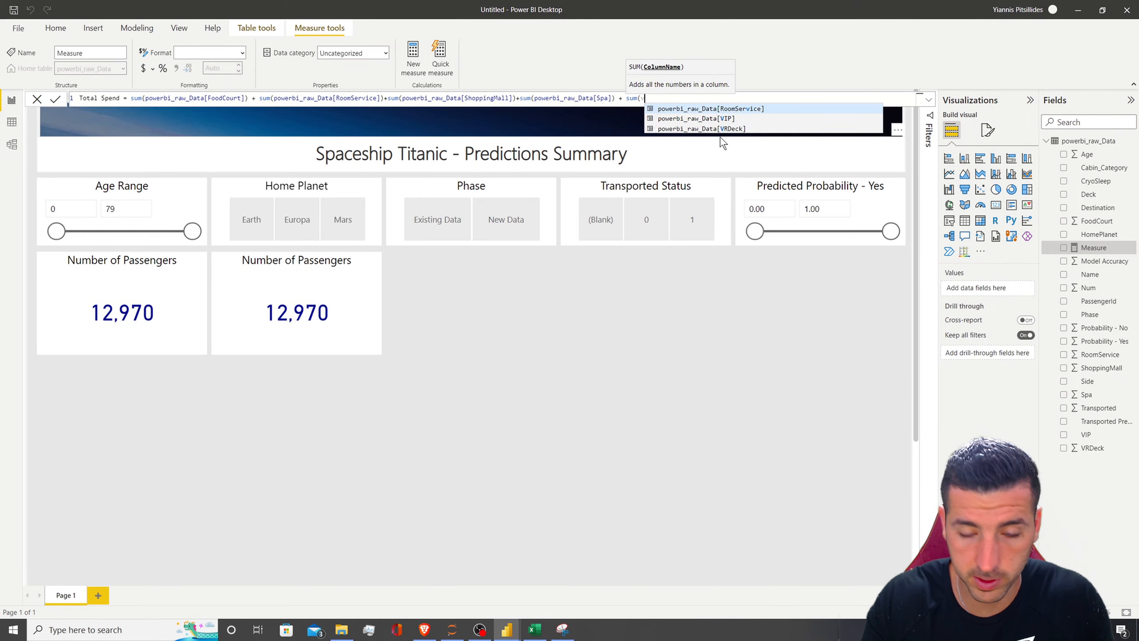
{"action": "type", "text": "r"}
{"action": "left_click", "coordinate": [786, 108]}
{"action": "type", "text": ")"}
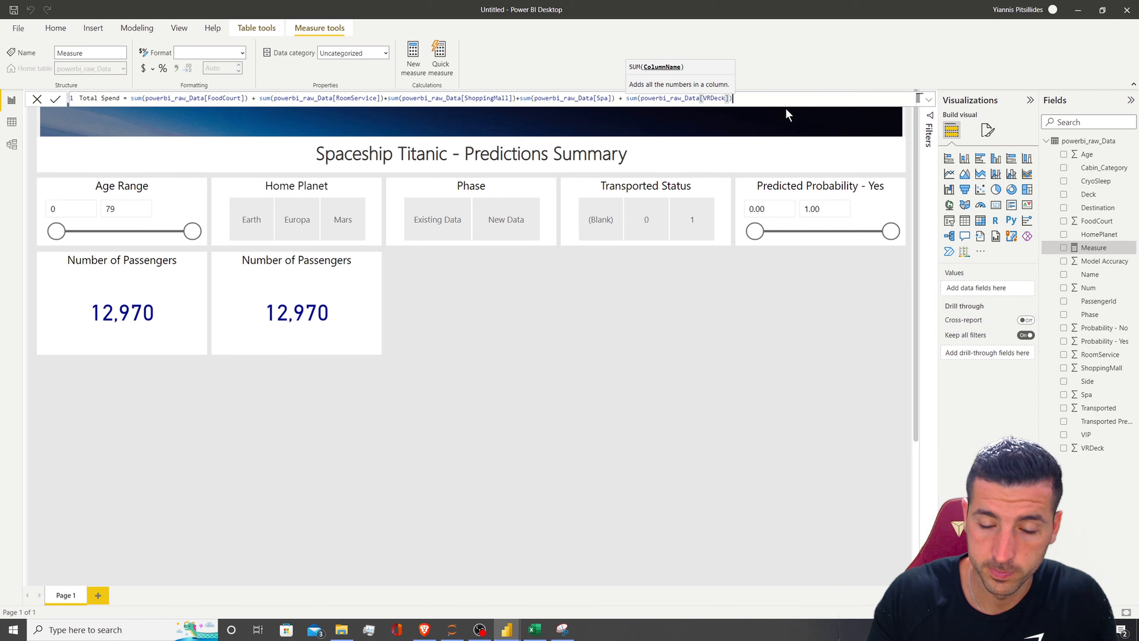
{"action": "key", "text": "Return"}
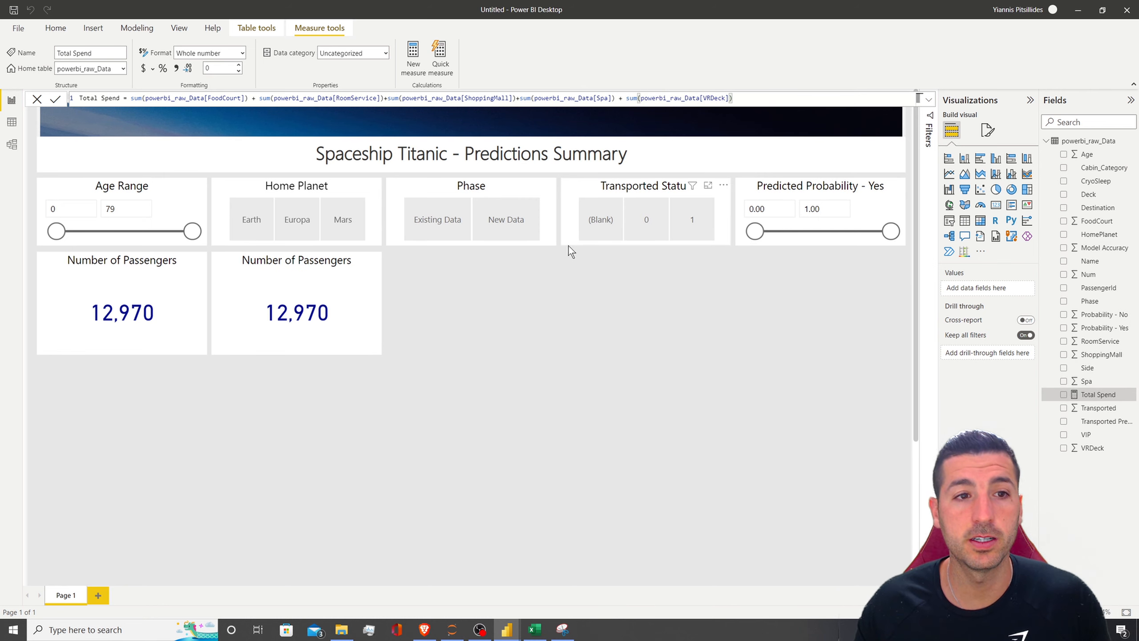
Step: Replace the passenger count in the card under the Home Planet slicer with Total Spend and format the measure as dollar currency
{"action": "left_click", "coordinate": [318, 265]}
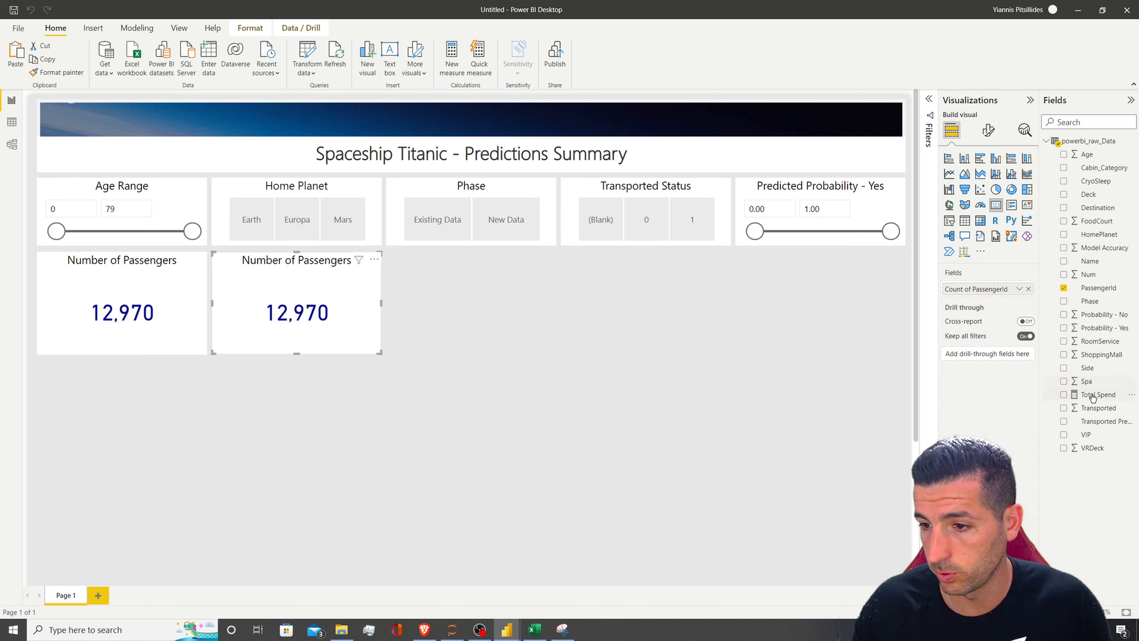
{"action": "left_click_drag", "start_coordinate": [1093, 398], "coordinate": [981, 289]}
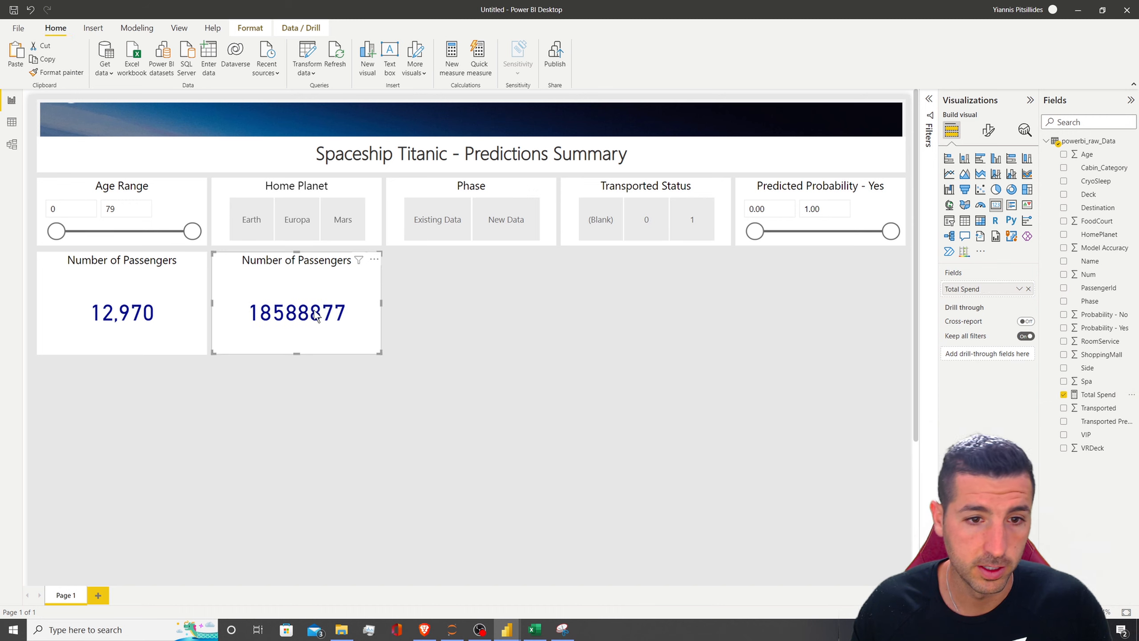
{"action": "left_click", "coordinate": [1042, 396]}
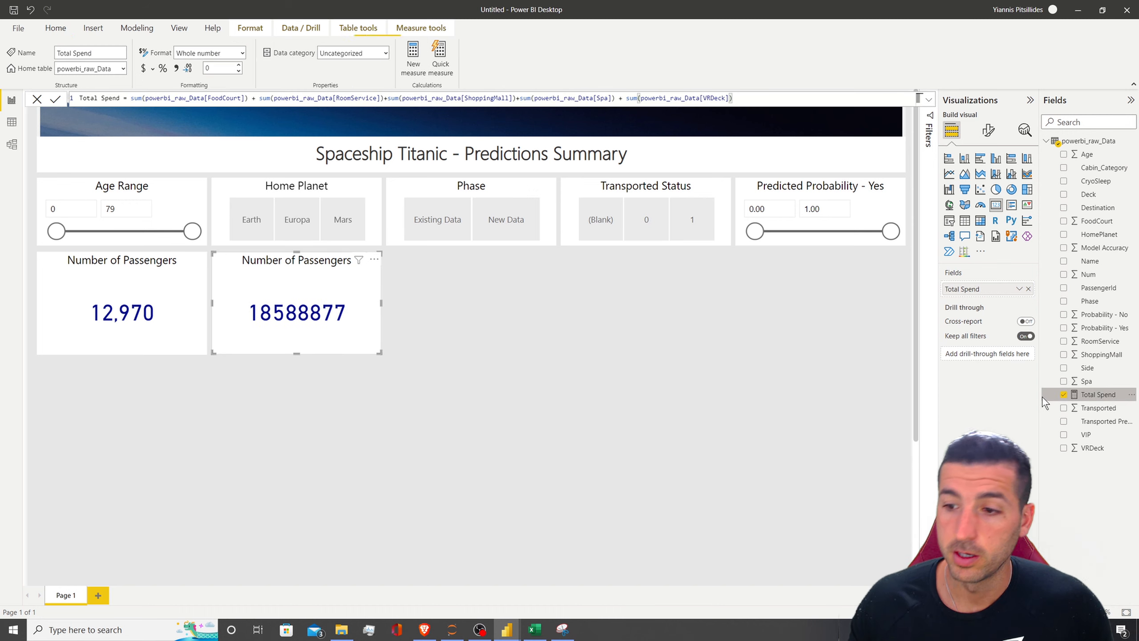
{"action": "left_click", "coordinate": [144, 68]}
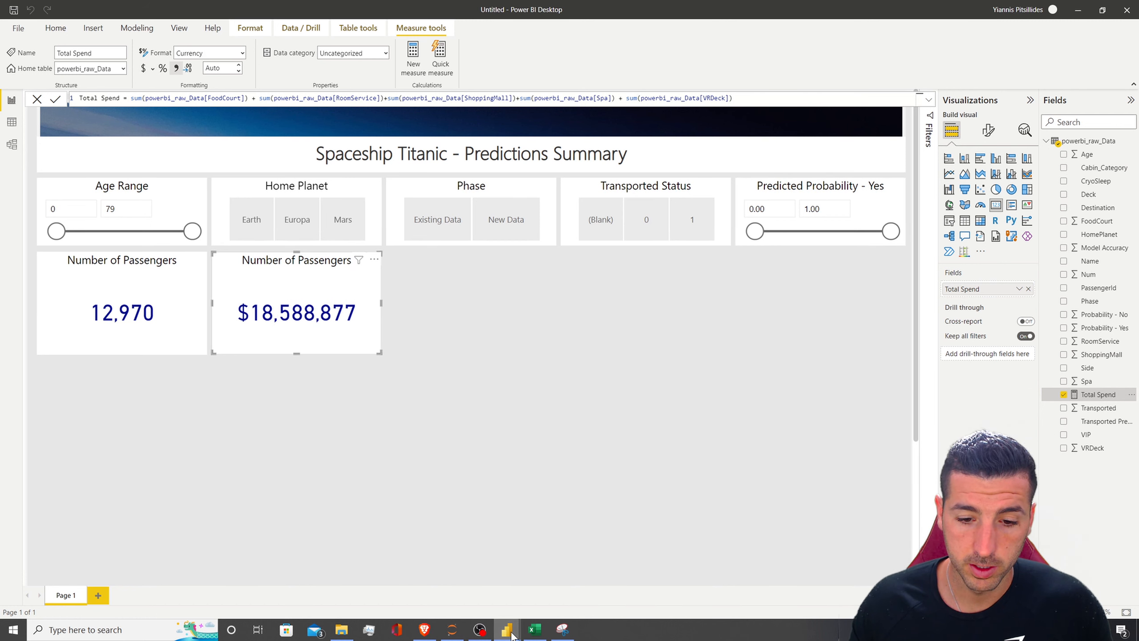
Step: Inspect the custom callout value colour of the Total Spend card in the finished Spaceship Titanic report
{"action": "mouse_move", "coordinate": [508, 628]}
{"action": "left_click", "coordinate": [437, 583]}
{"action": "left_click", "coordinate": [298, 248]}
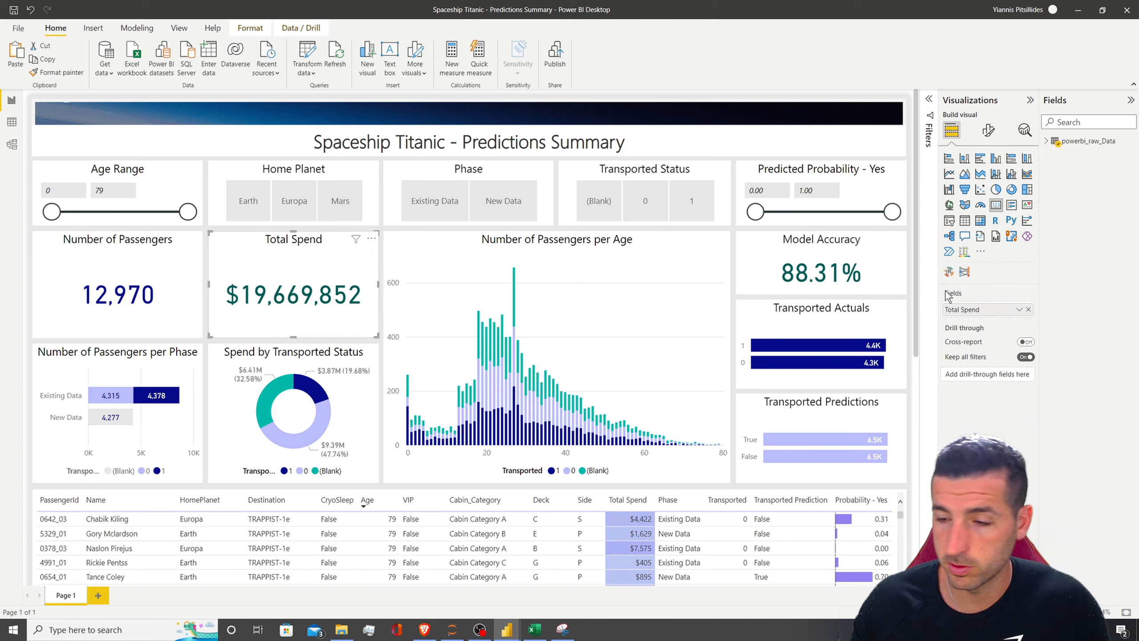
{"action": "left_click", "coordinate": [988, 130]}
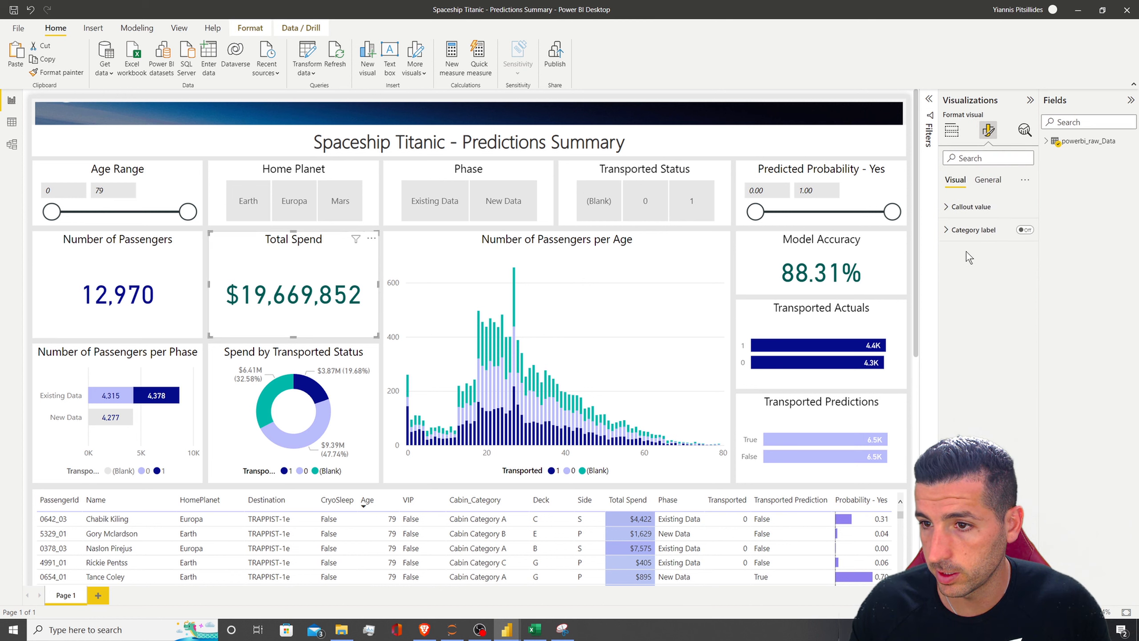
{"action": "left_click", "coordinate": [971, 206]}
{"action": "left_click", "coordinate": [969, 286]}
{"action": "left_click", "coordinate": [975, 475]}
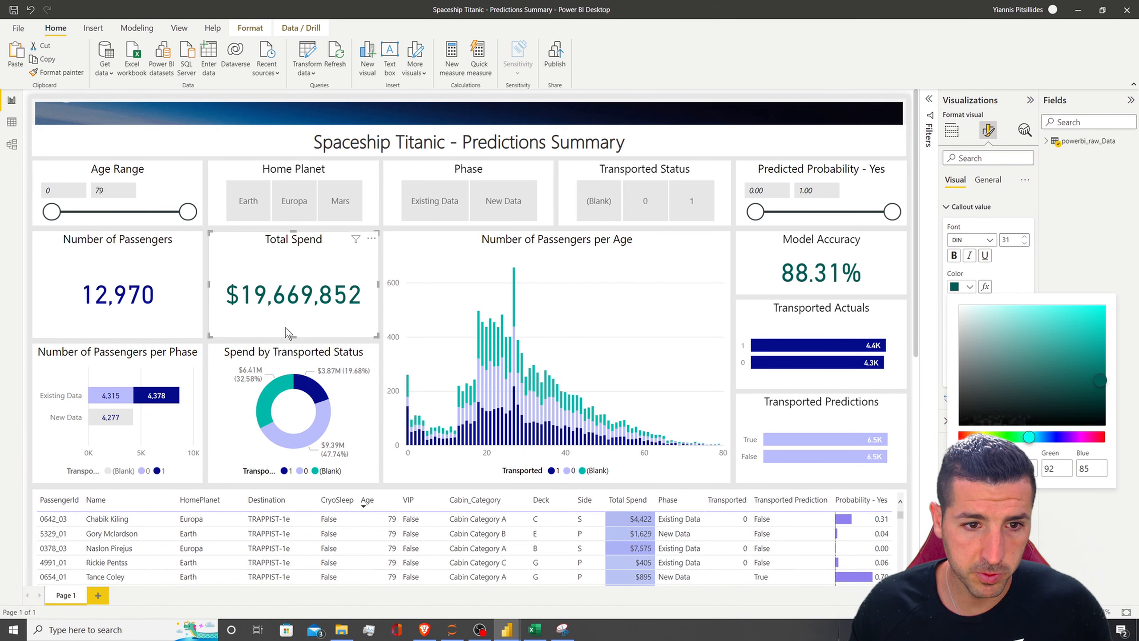
Step: In the new report, set the callout value of the spend card to the darkest teal theme colour
{"action": "mouse_move", "coordinate": [520, 635]}
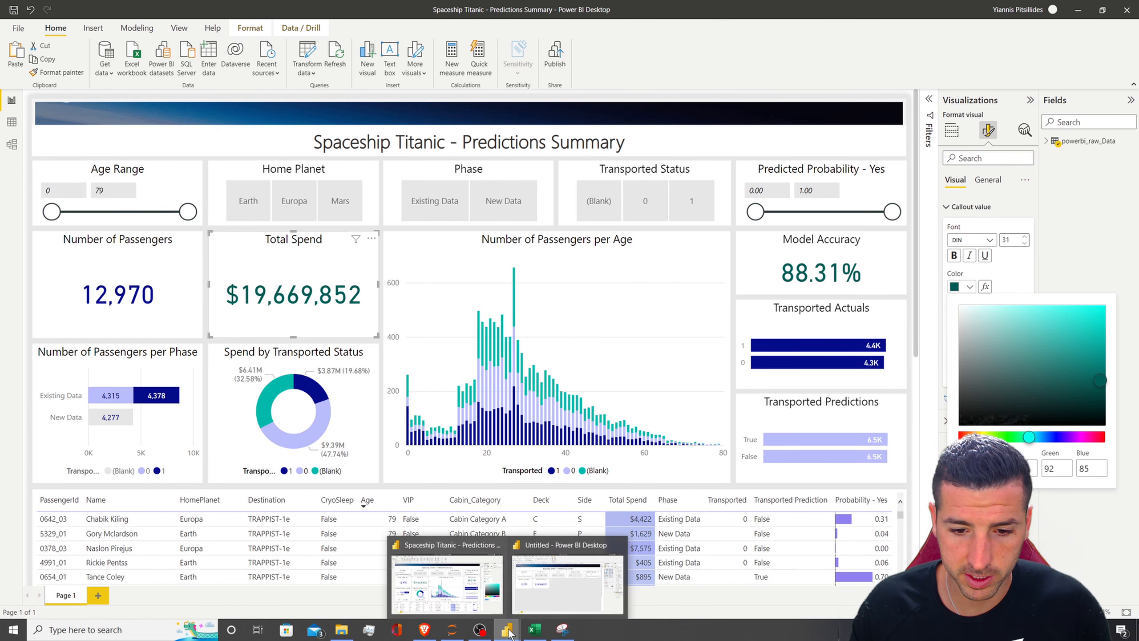
{"action": "left_click", "coordinate": [569, 596]}
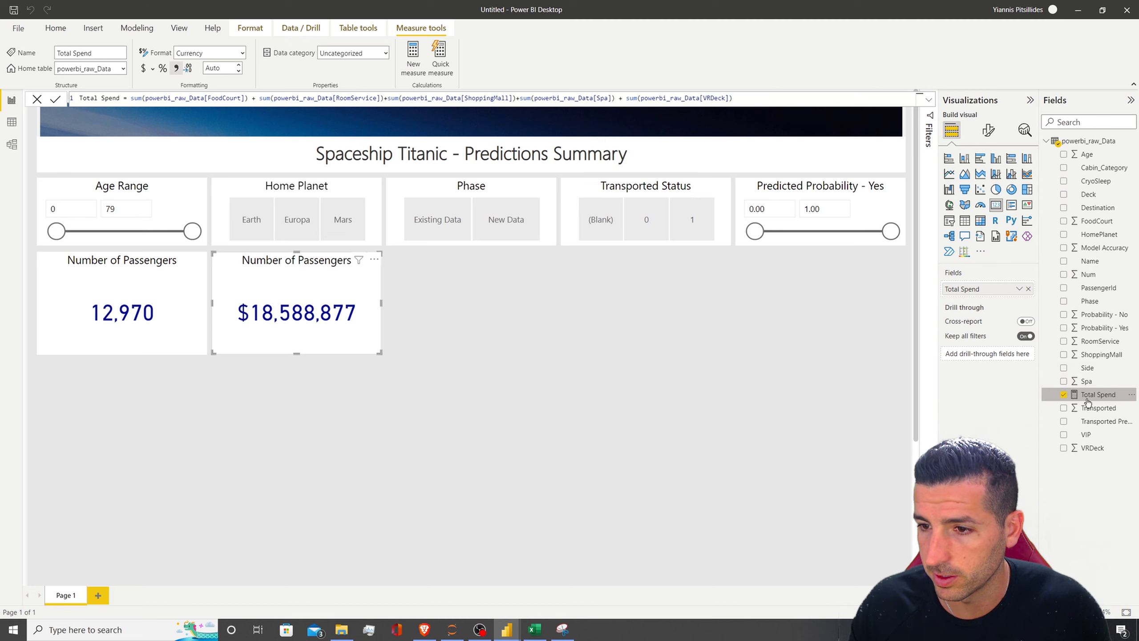
{"action": "left_click", "coordinate": [988, 132]}
{"action": "left_click", "coordinate": [971, 206]}
{"action": "left_click", "coordinate": [969, 286]}
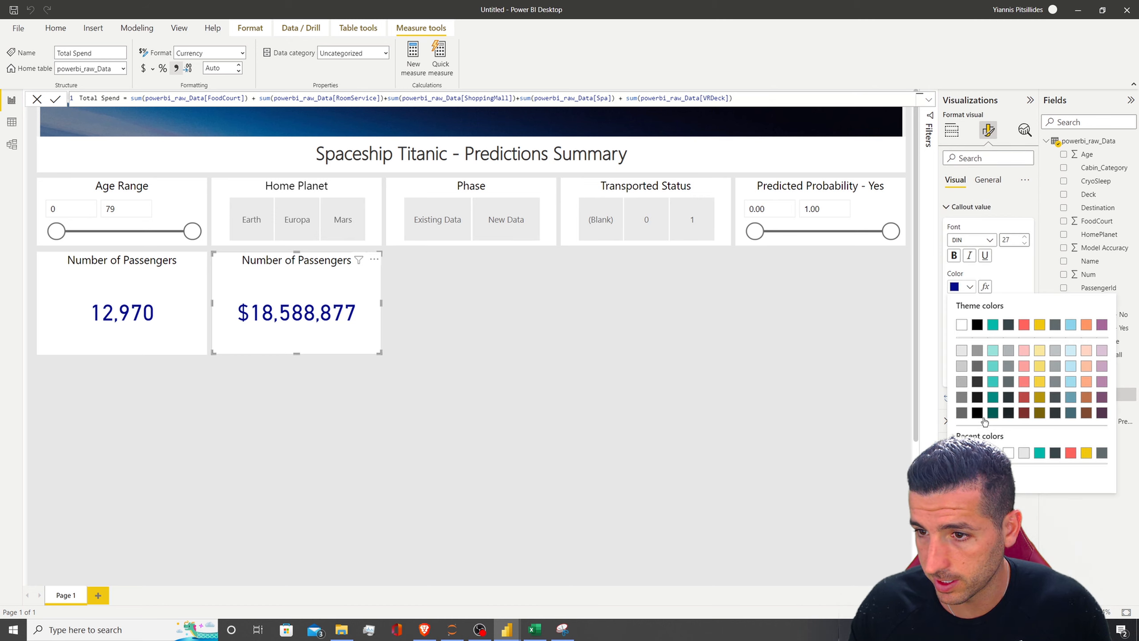
{"action": "left_click", "coordinate": [993, 413]}
{"action": "left_click", "coordinate": [802, 420]}
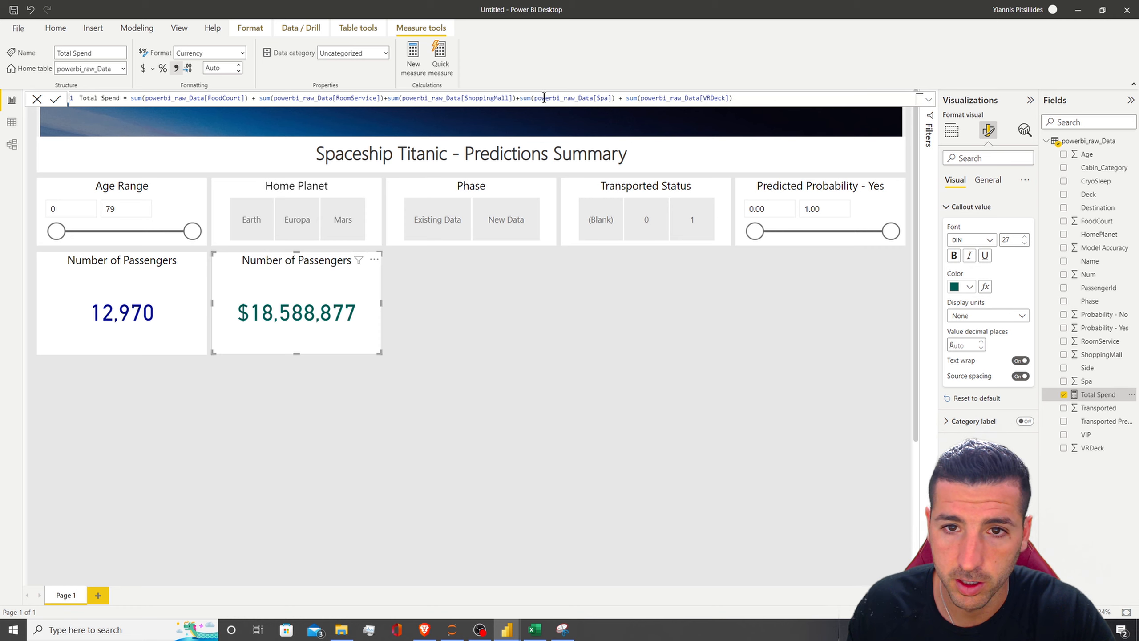
Step: Return to the finished report and examine the callout value settings of its Total Spend card
{"action": "mouse_move", "coordinate": [515, 630]}
{"action": "left_click", "coordinate": [457, 596]}
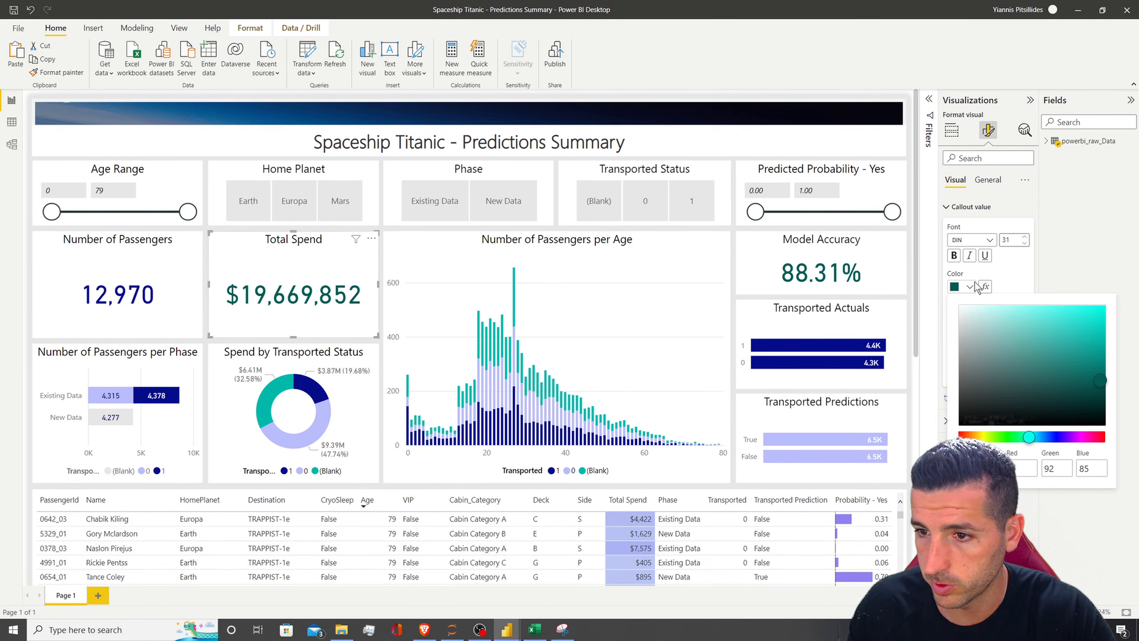
{"action": "left_click", "coordinate": [284, 233]}
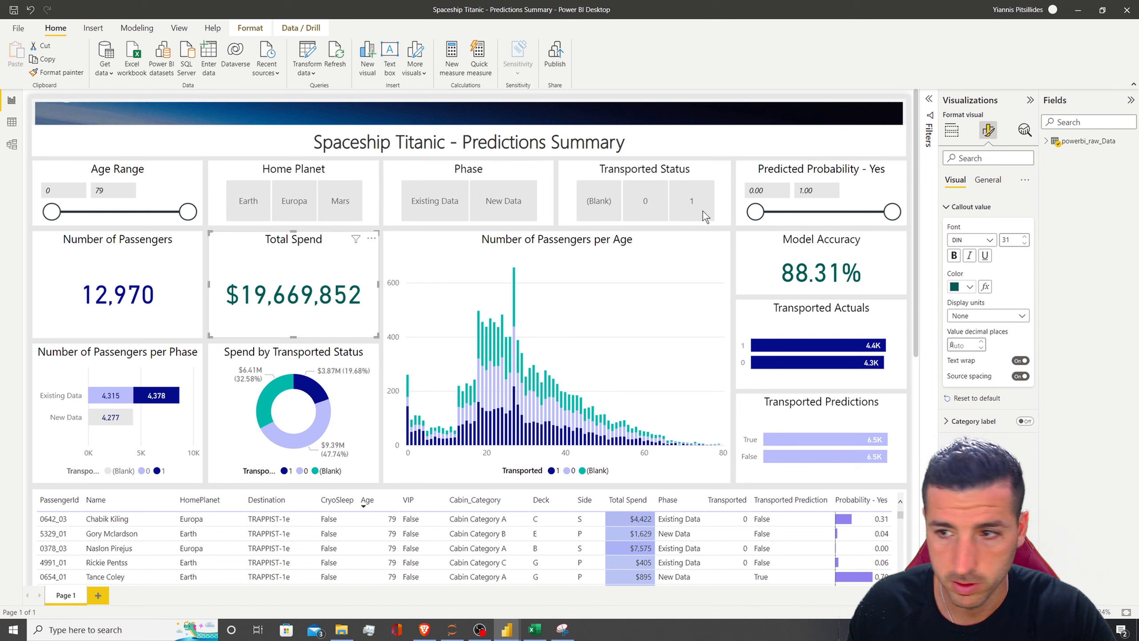
Step: Compare the Total Spend measure formula in the finished report with the new report's formula, checking the summed Spa column
{"action": "left_click", "coordinate": [1054, 148]}
{"action": "left_click", "coordinate": [1097, 452]}
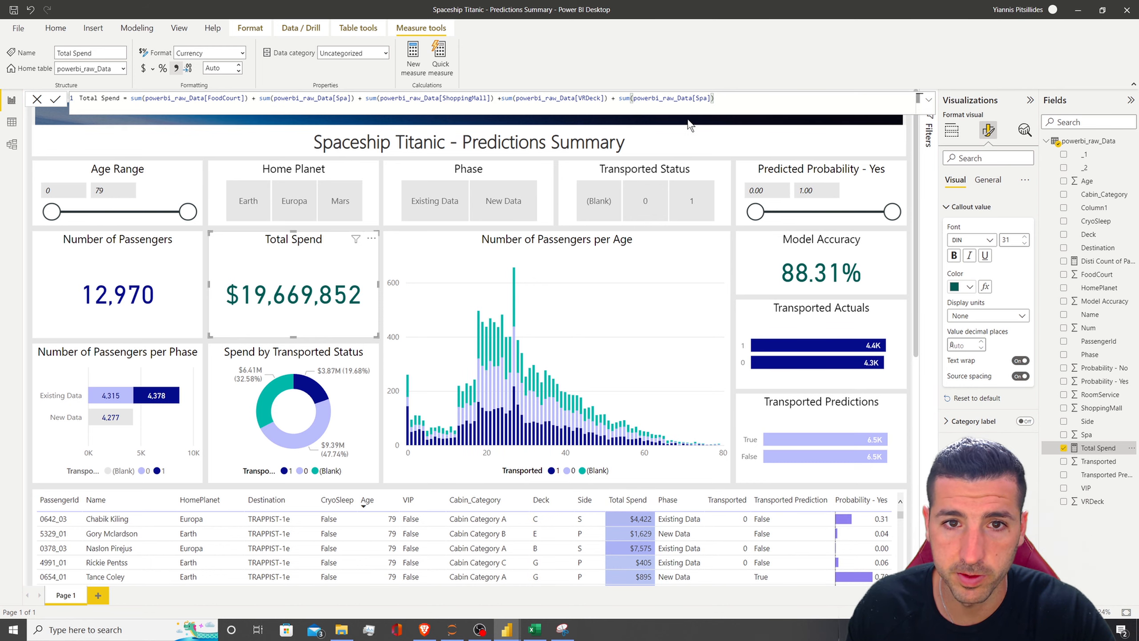
{"action": "left_click_drag", "start_coordinate": [636, 18], "coordinate": [438, 148]}
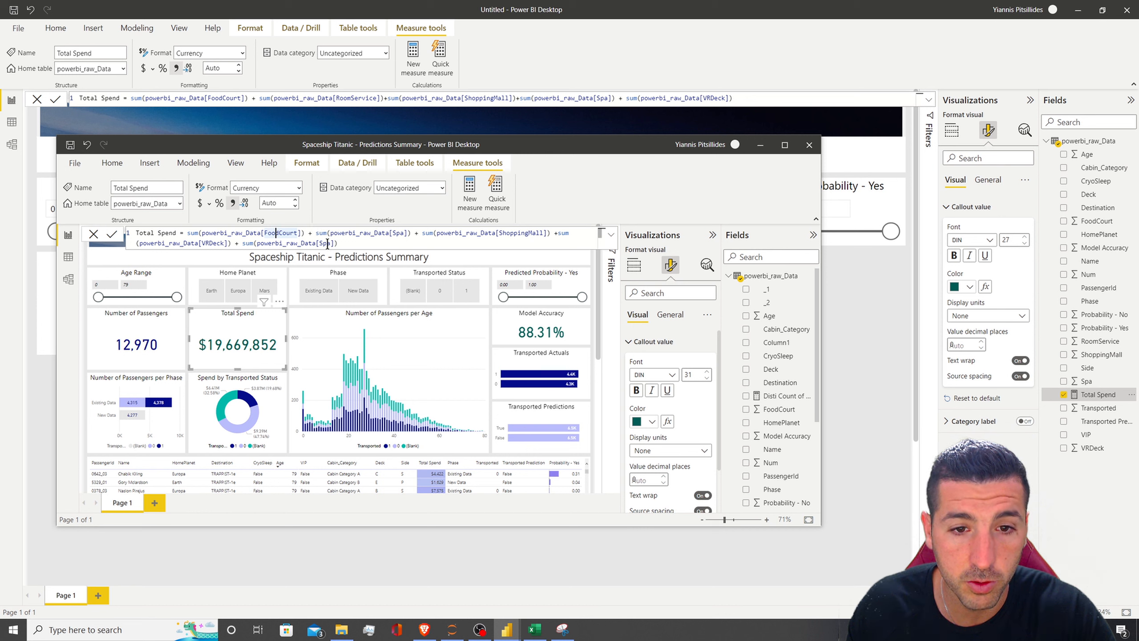
{"action": "left_click_drag", "start_coordinate": [336, 245], "coordinate": [273, 246]}
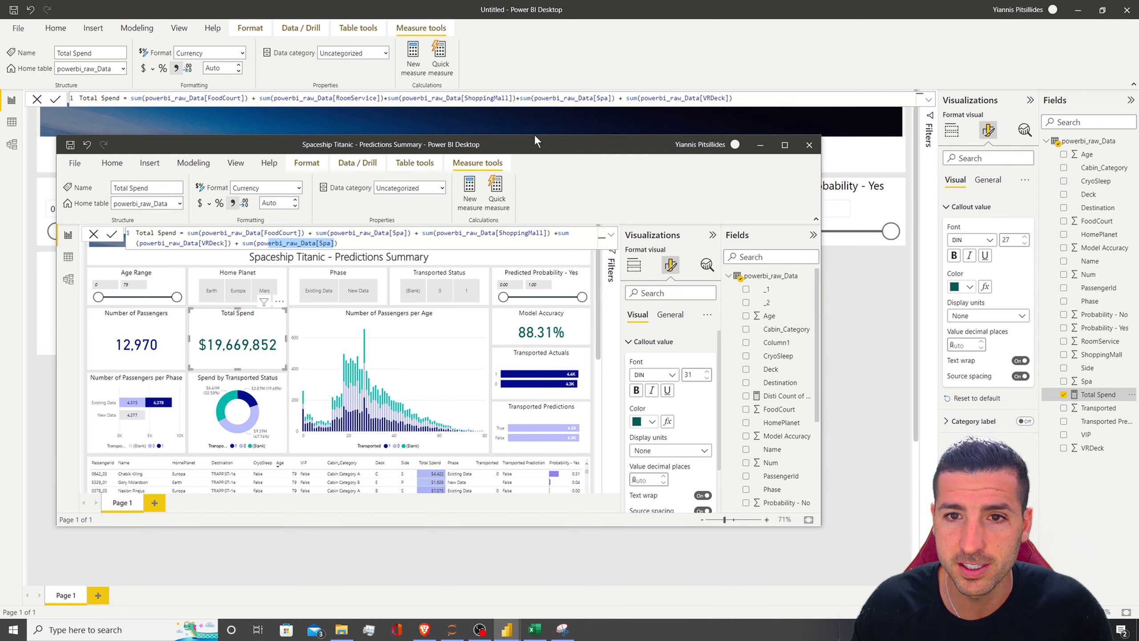
{"action": "left_click", "coordinate": [761, 146]}
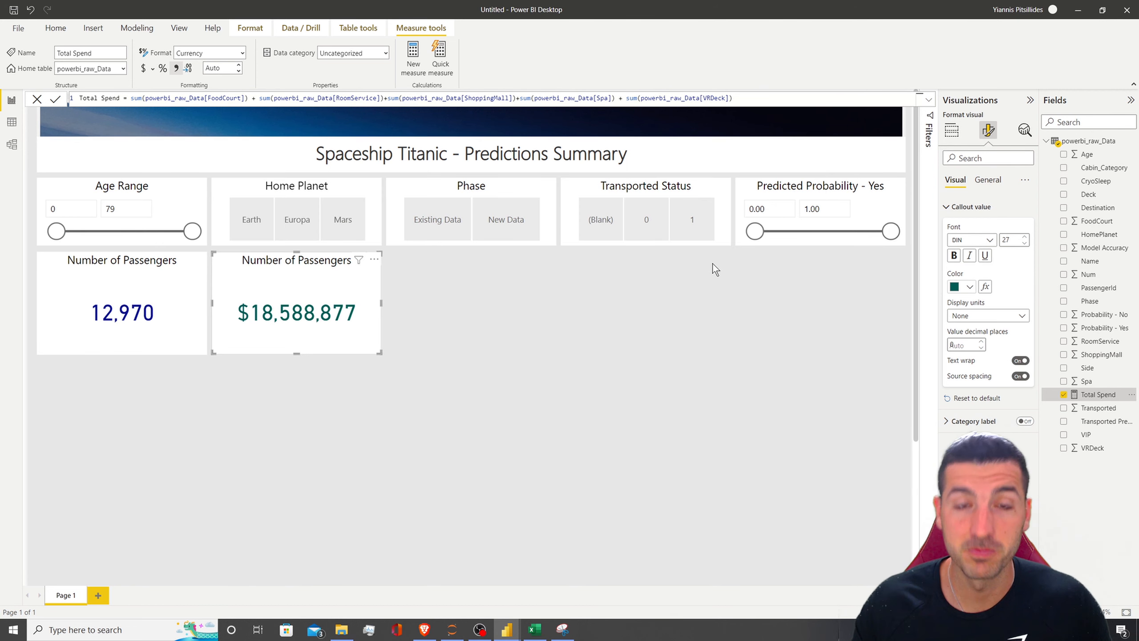
Step: Examine the axis and legend fields of the Number of Passengers per Age chart in the finished report
{"action": "left_click", "coordinate": [513, 335]}
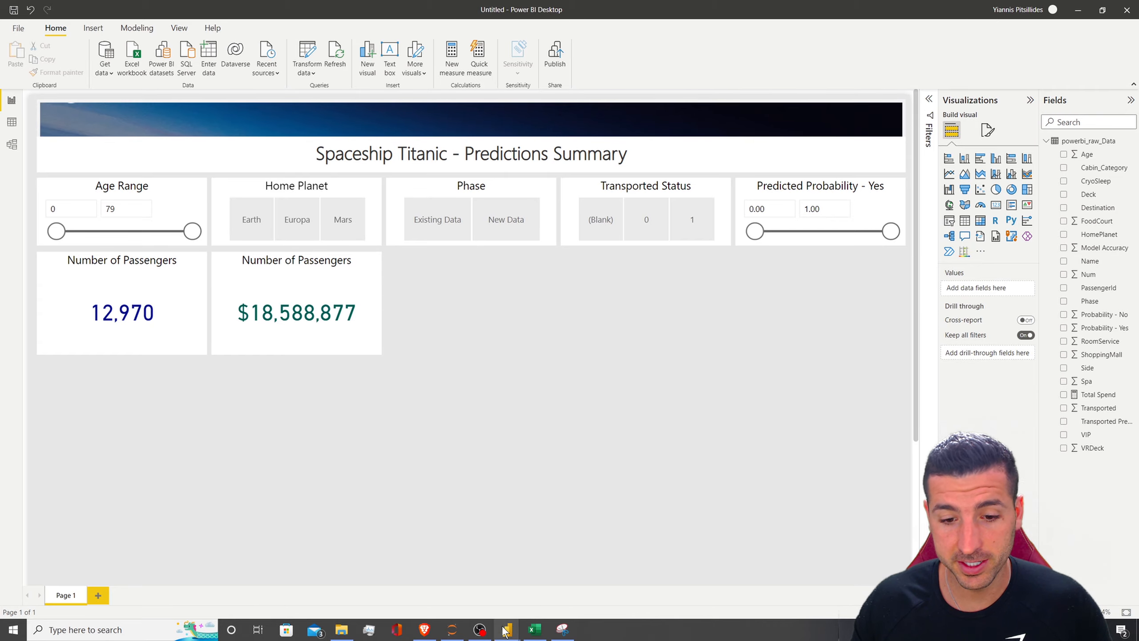
{"action": "mouse_move", "coordinate": [505, 631]}
{"action": "left_click", "coordinate": [441, 577]}
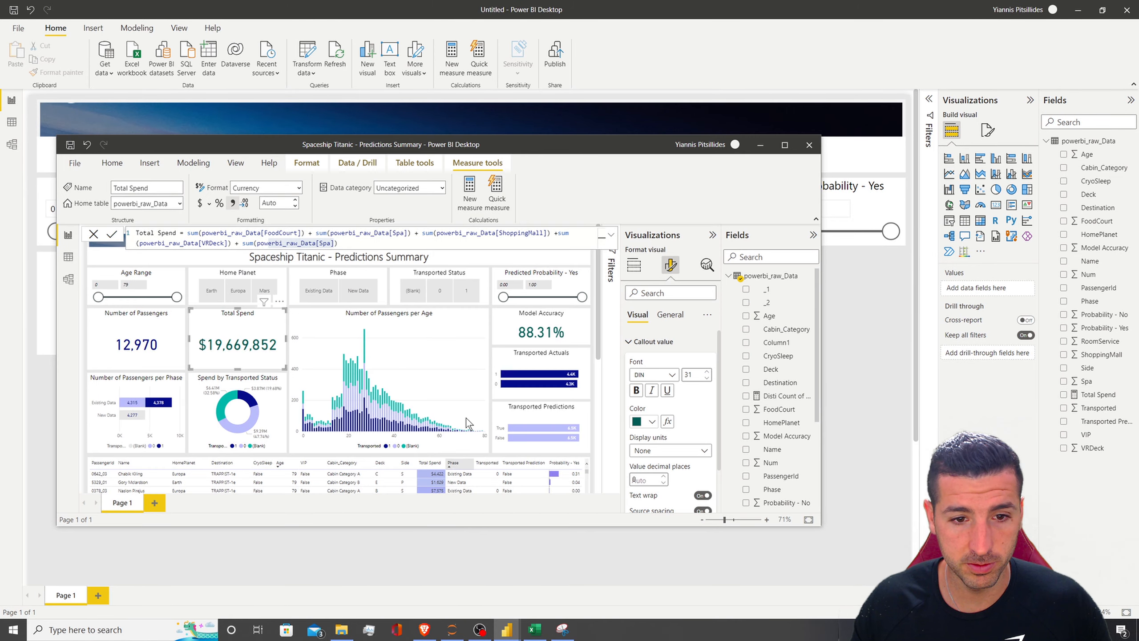
{"action": "left_click", "coordinate": [364, 316]}
{"action": "left_click", "coordinate": [797, 145]}
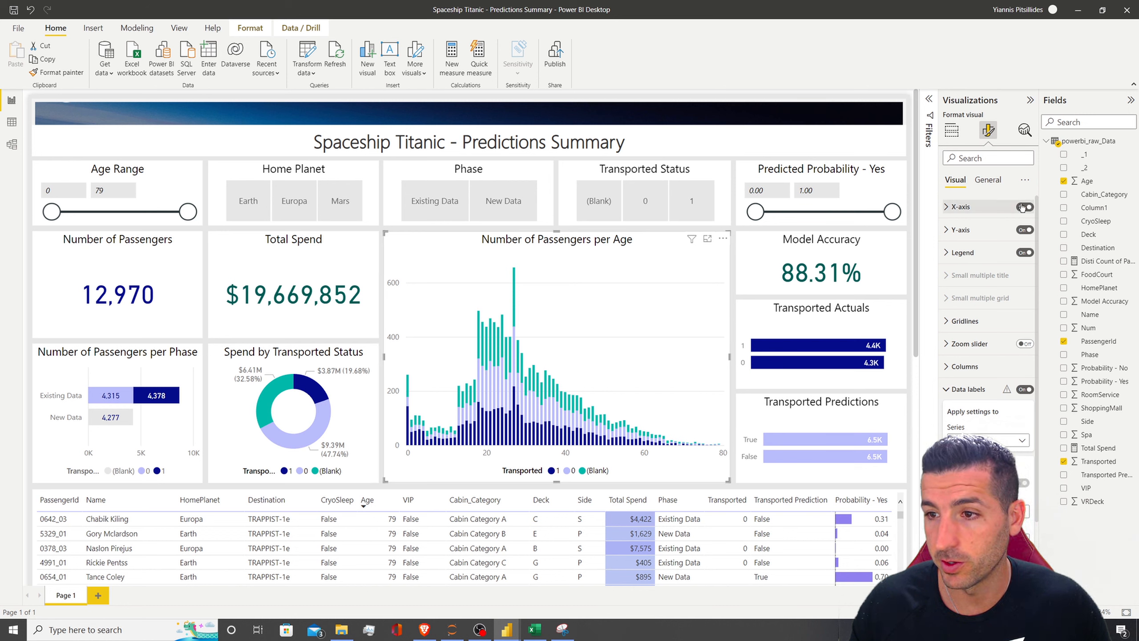
{"action": "left_click", "coordinate": [952, 130]}
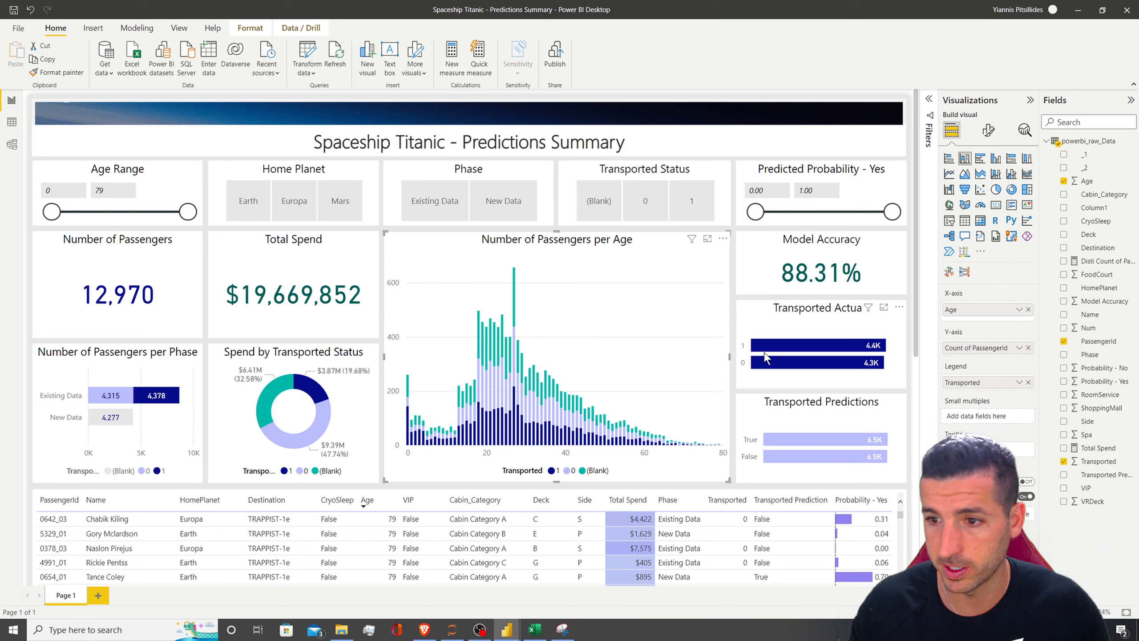
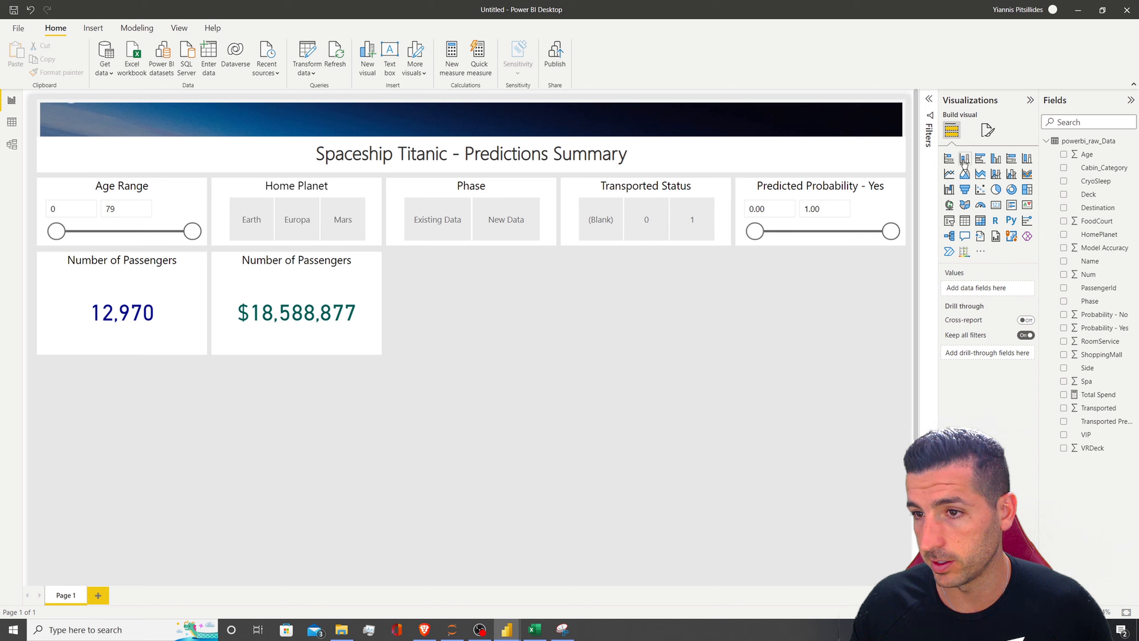
Step: In the new report, insert a stacked column chart with Age on the X-axis, count of PassengerId on the Y-axis and Transported as legend
{"action": "left_click", "coordinate": [995, 162]}
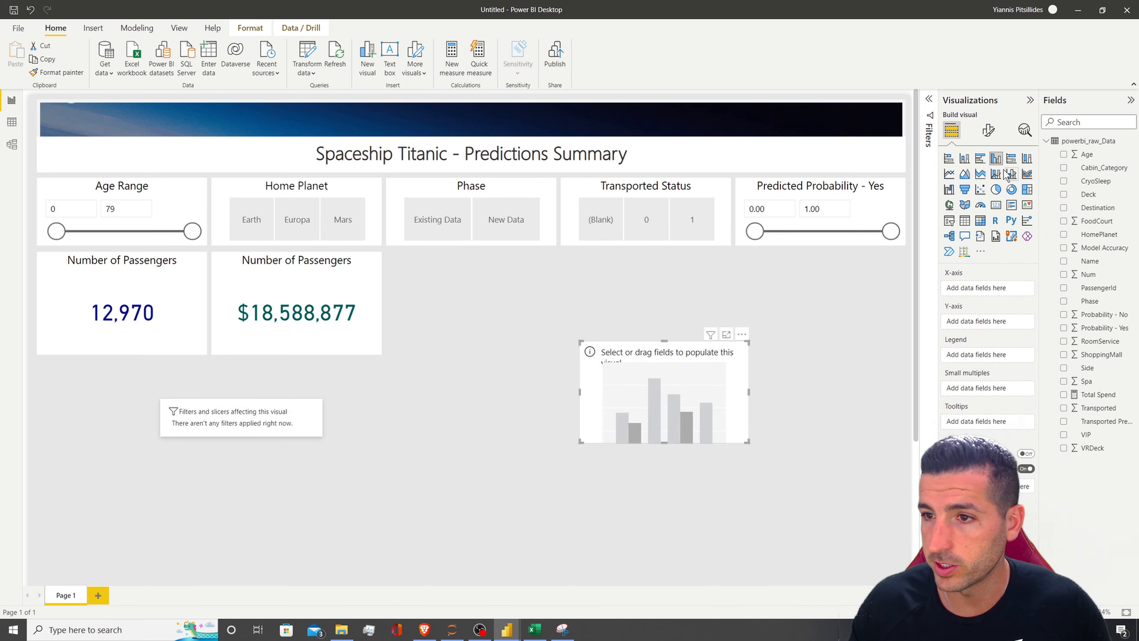
{"action": "left_click", "coordinate": [965, 159]}
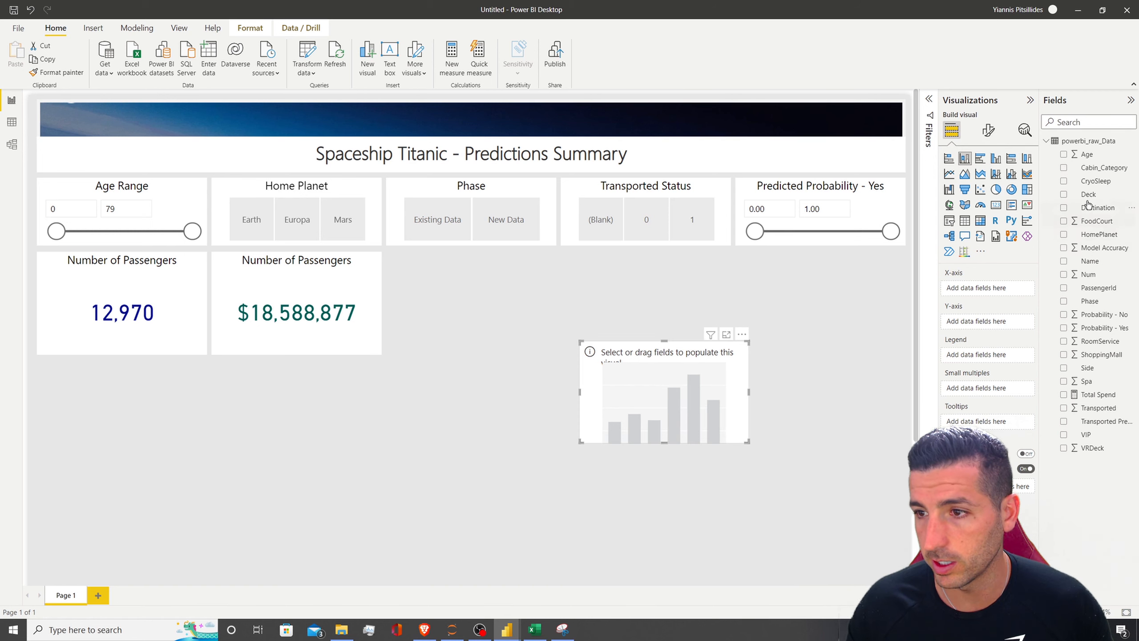
{"action": "left_click_drag", "start_coordinate": [1086, 154], "coordinate": [983, 289]}
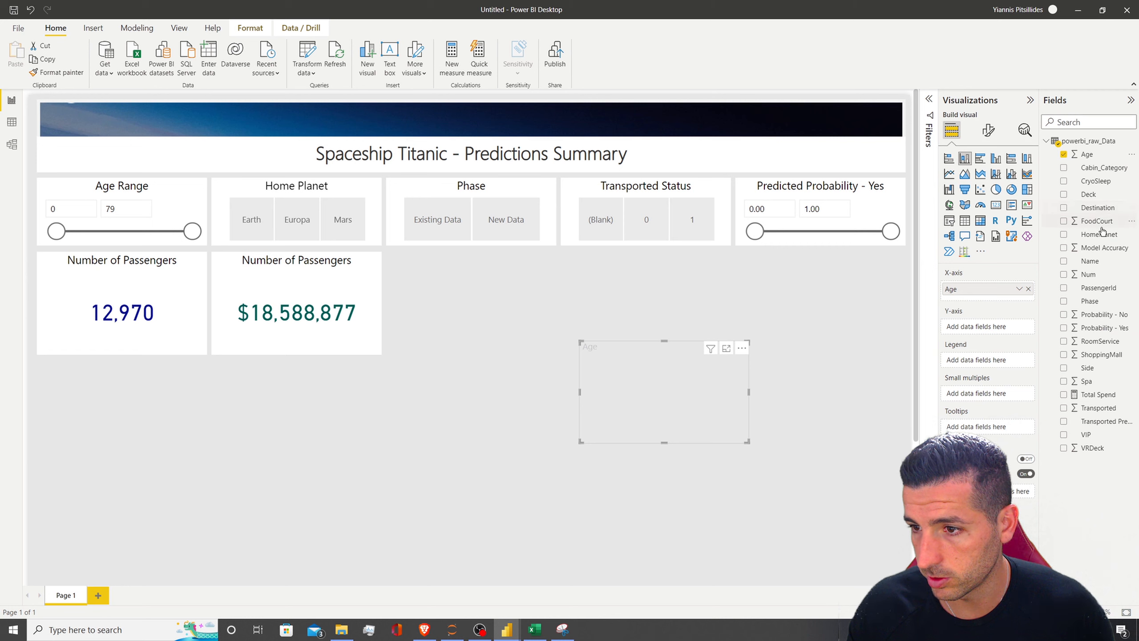
{"action": "left_click_drag", "start_coordinate": [1098, 287], "coordinate": [982, 327]}
{"action": "left_click", "coordinate": [1018, 327]}
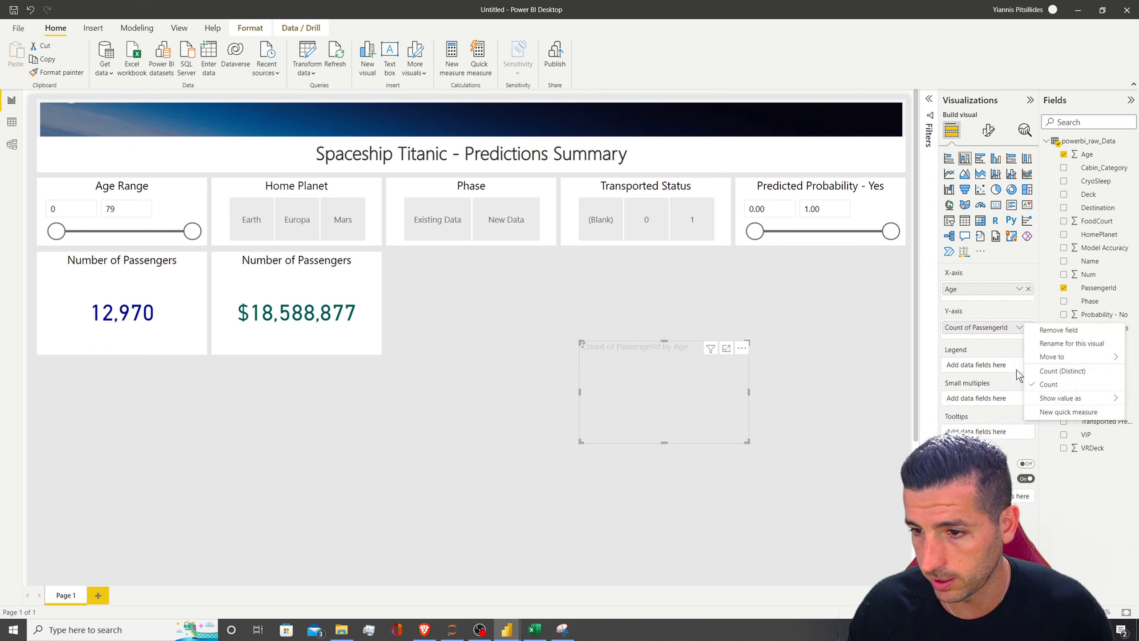
{"action": "left_click", "coordinate": [1065, 387]}
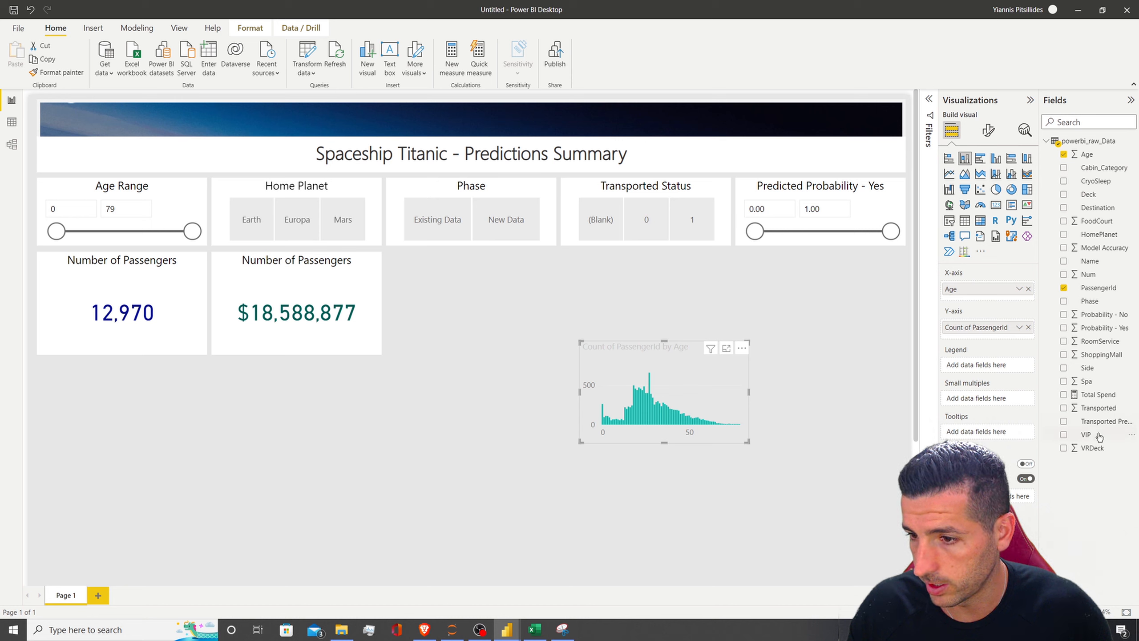
{"action": "left_click_drag", "start_coordinate": [1098, 408], "coordinate": [987, 364]}
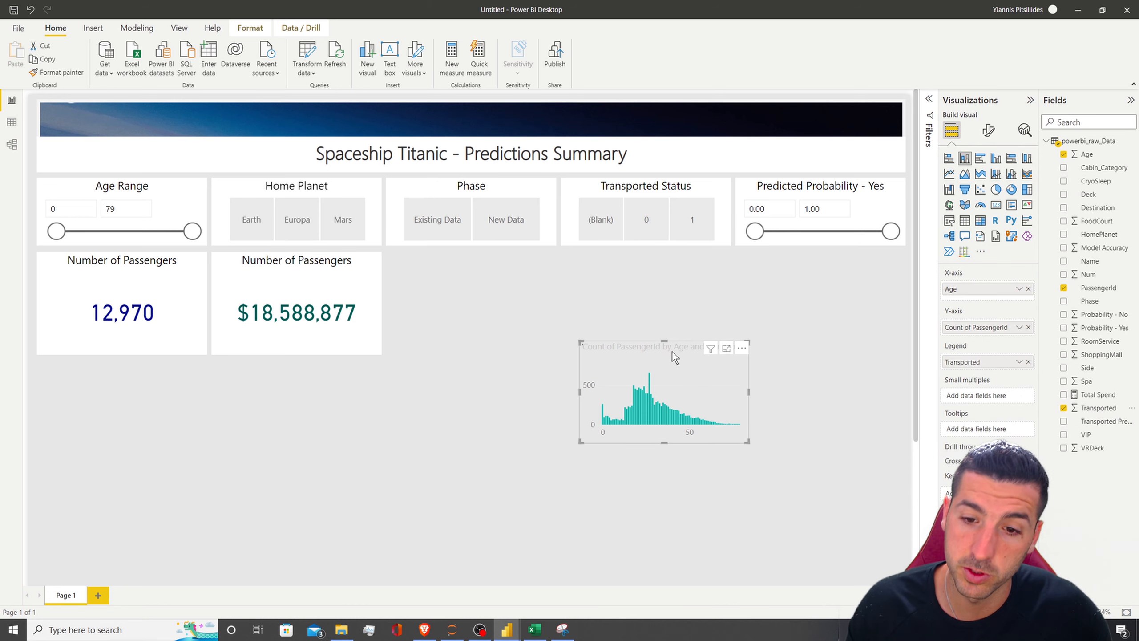
Step: Enlarge the age column chart and place it beside the spend card, spanning the width under the Phase and Transported Status slicers
{"action": "left_click_drag", "start_coordinate": [665, 341], "coordinate": [628, 303]}
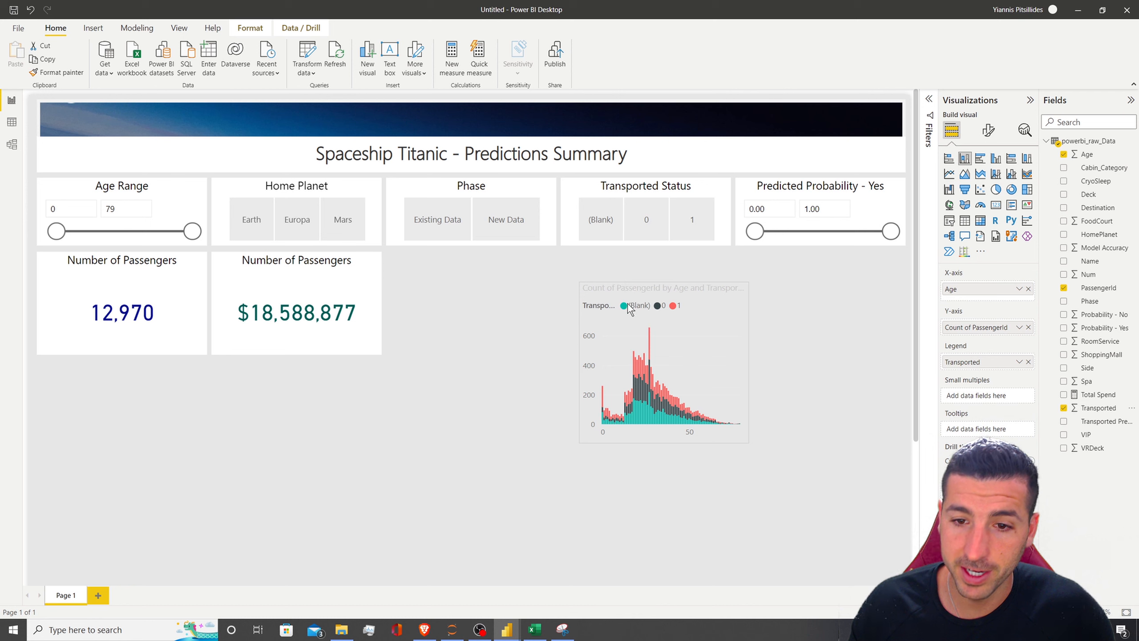
{"action": "left_click_drag", "start_coordinate": [750, 363], "coordinate": [845, 368]}
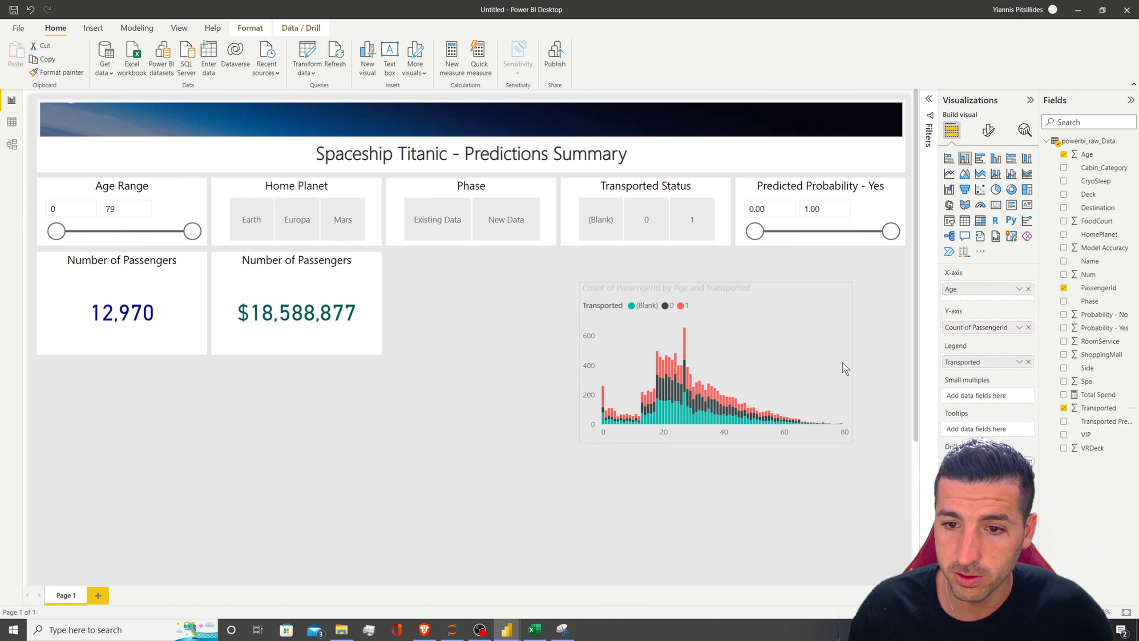
{"action": "left_click_drag", "start_coordinate": [577, 362], "coordinate": [476, 363]}
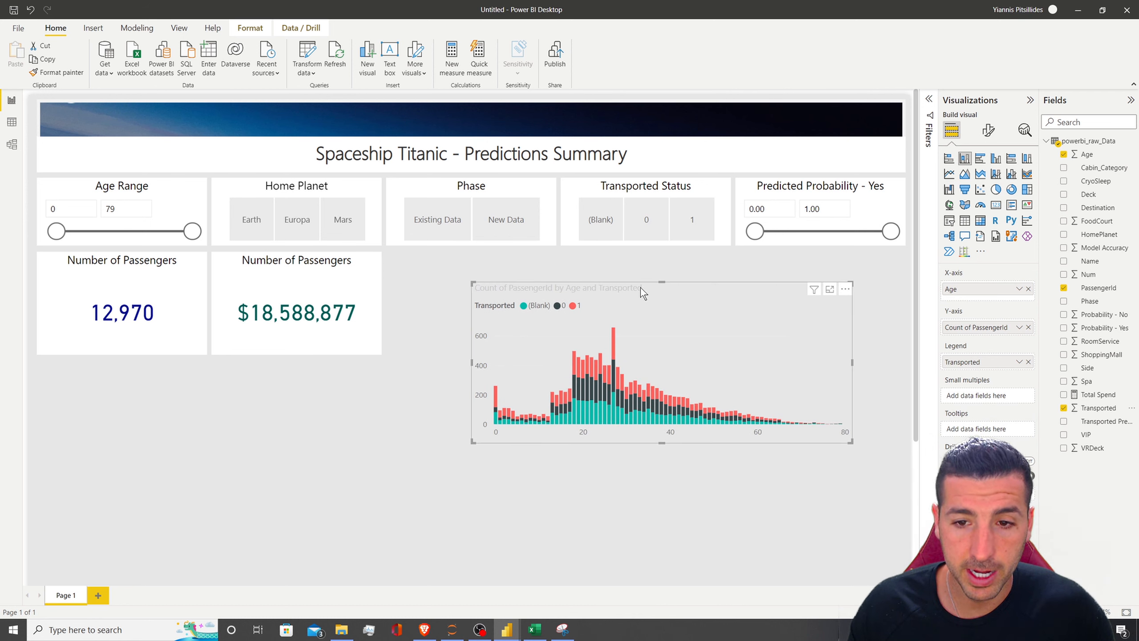
{"action": "left_click_drag", "start_coordinate": [614, 282], "coordinate": [607, 280]}
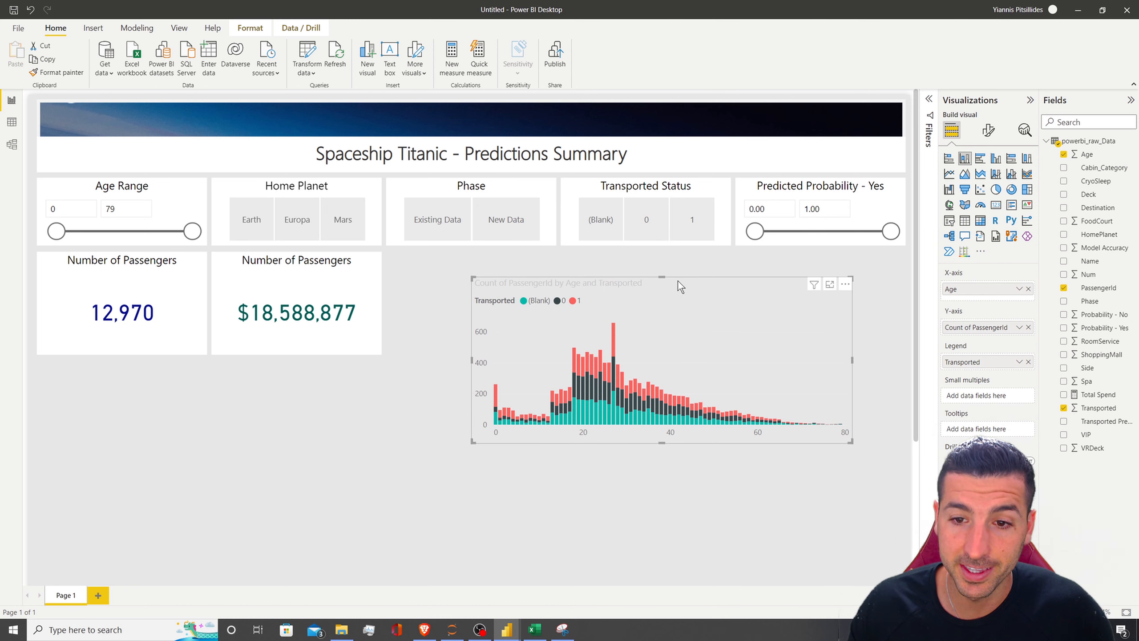
{"action": "left_click_drag", "start_coordinate": [678, 281], "coordinate": [612, 262]}
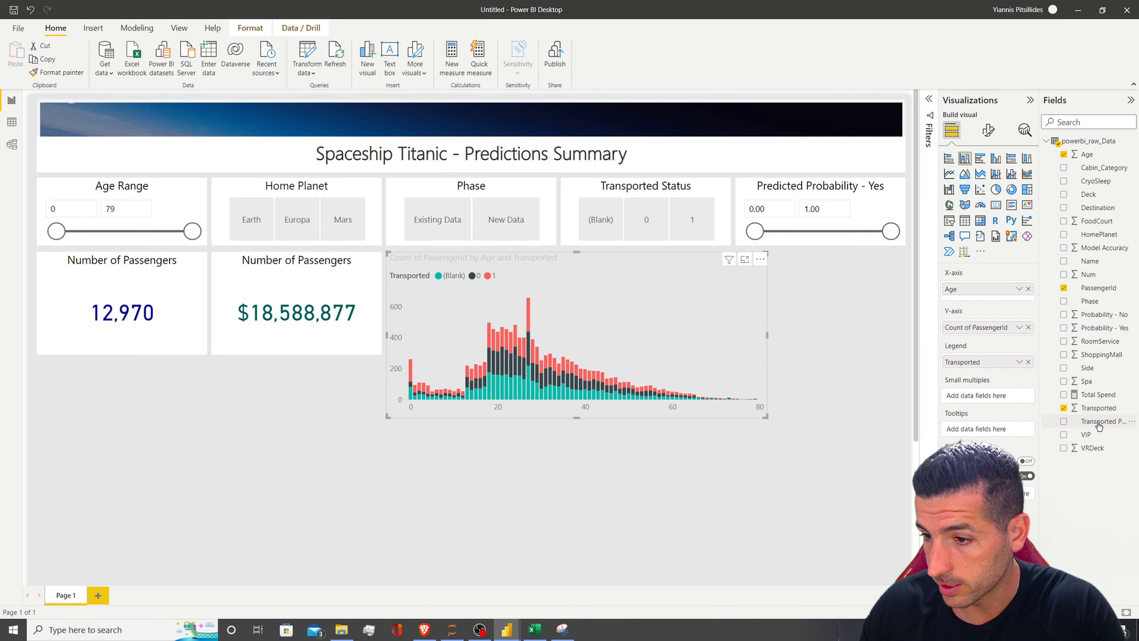
{"action": "left_click_drag", "start_coordinate": [1041, 439], "coordinate": [964, 441]}
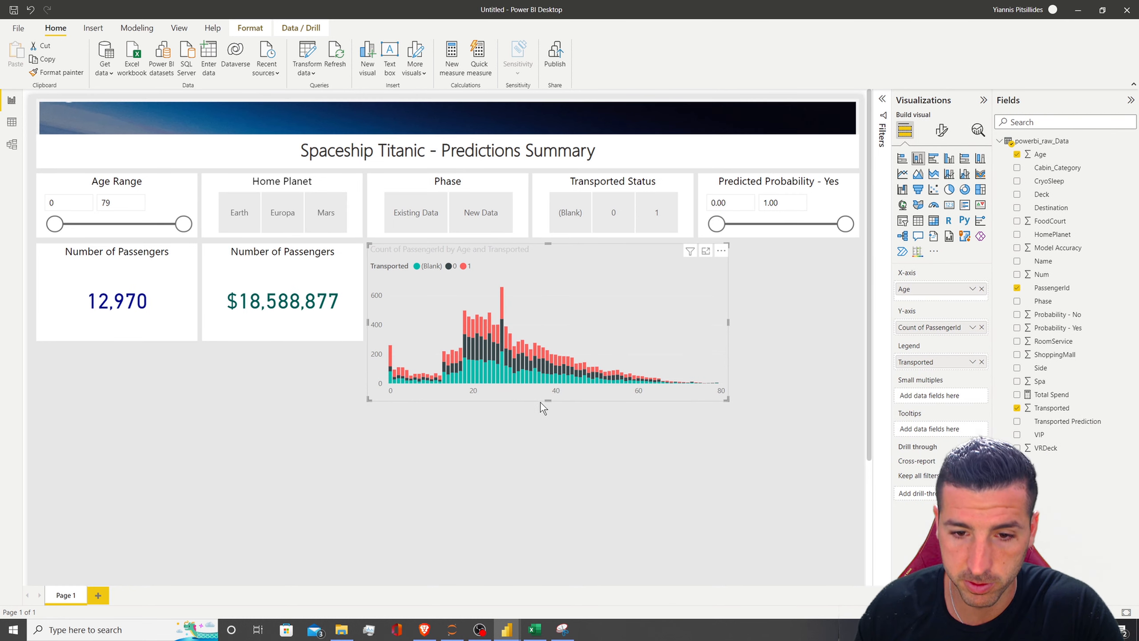
{"action": "left_click_drag", "start_coordinate": [542, 403], "coordinate": [547, 457]}
{"action": "left_click_drag", "start_coordinate": [729, 351], "coordinate": [692, 347]}
Step: Copy the Number of Passengers card's formatting onto the age column chart and set the chart's legend position to Bottom center
{"action": "left_click", "coordinate": [126, 277]}
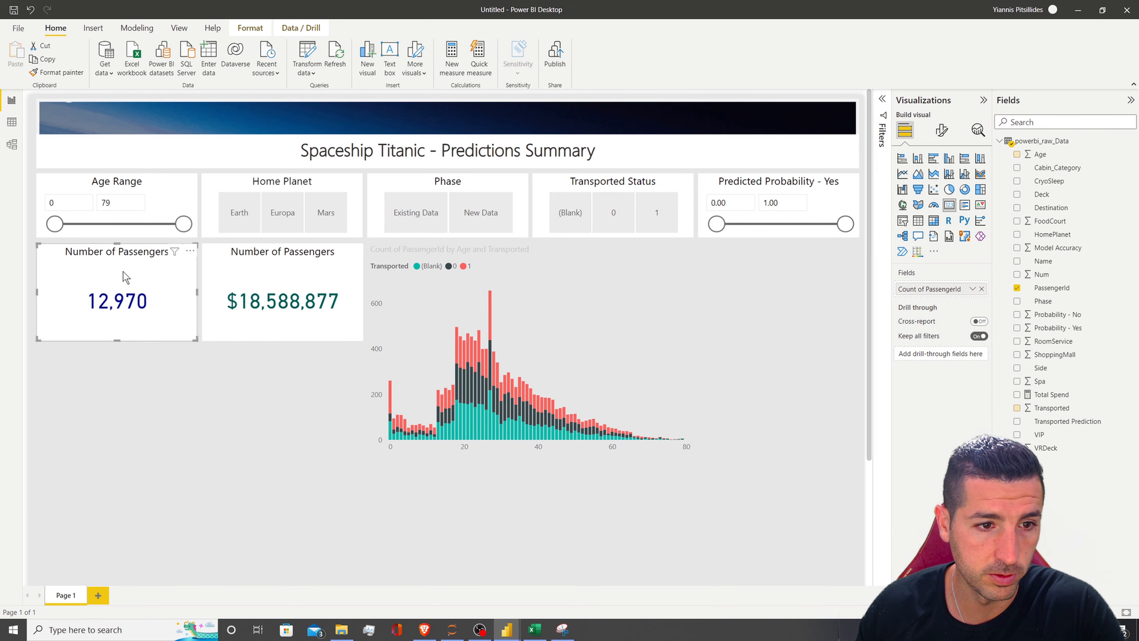
{"action": "left_click", "coordinate": [543, 259]}
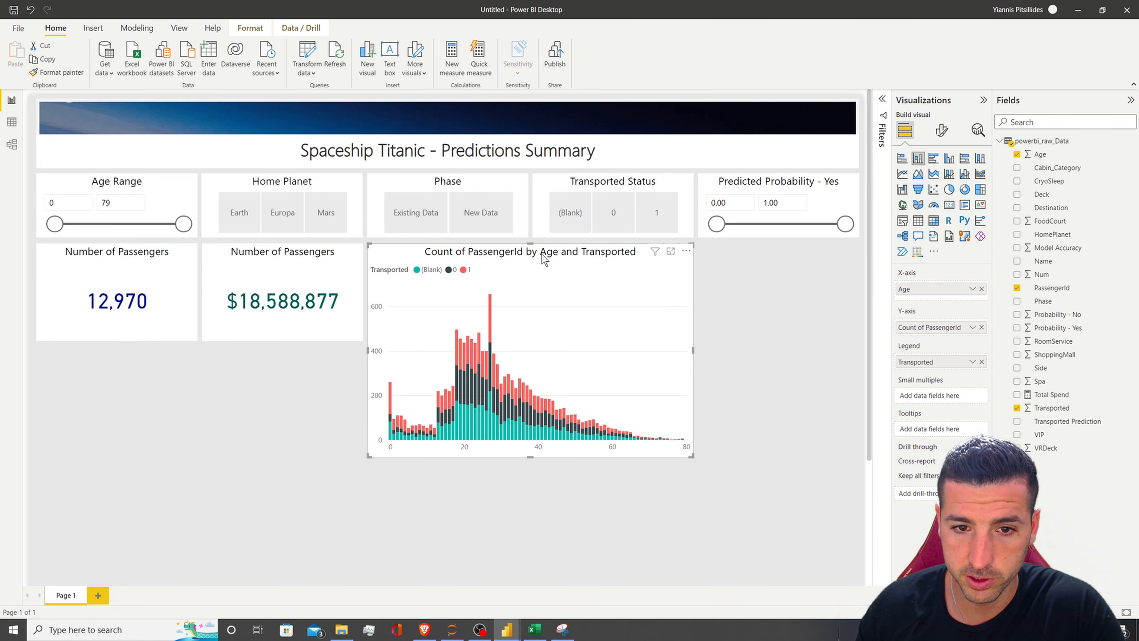
{"action": "left_click", "coordinate": [942, 130]}
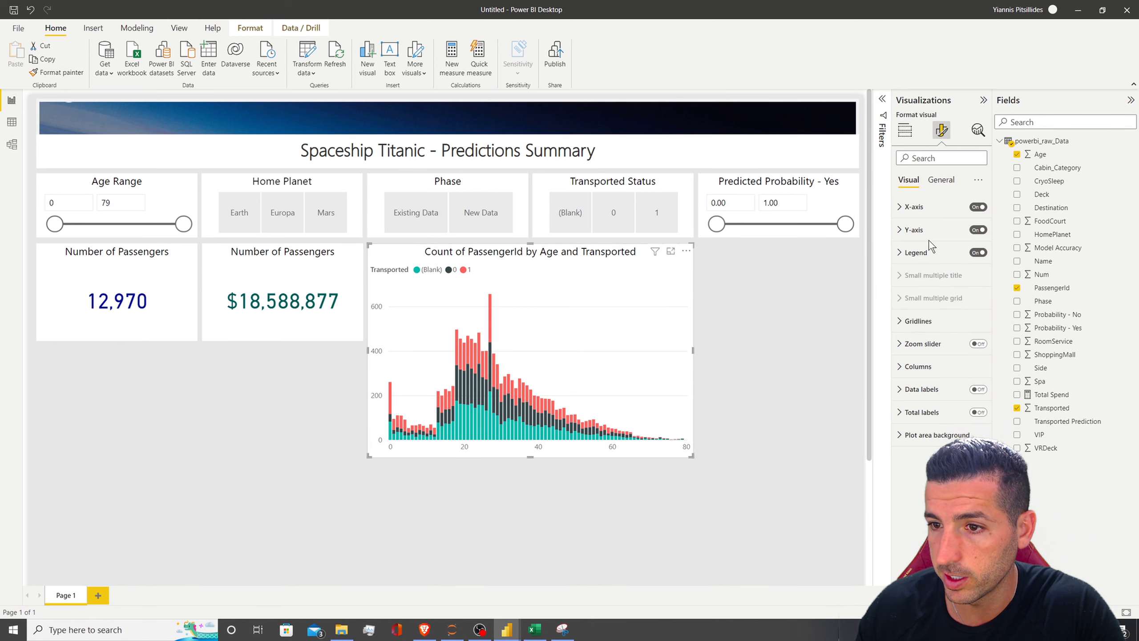
{"action": "left_click", "coordinate": [917, 252]}
{"action": "left_click", "coordinate": [941, 303]}
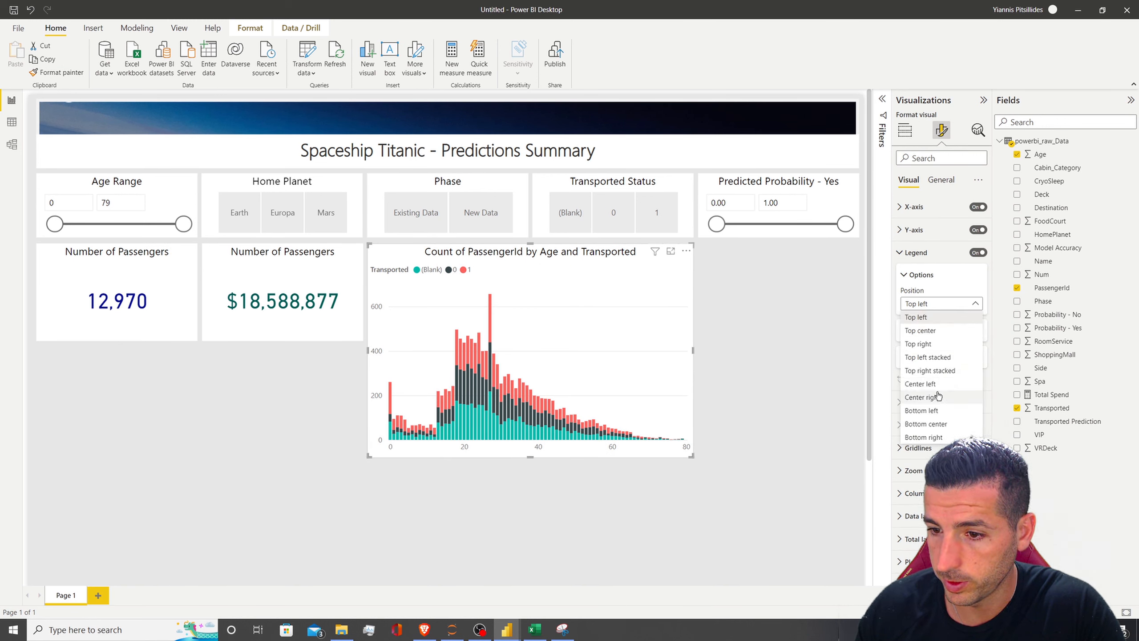
{"action": "left_click", "coordinate": [925, 423]}
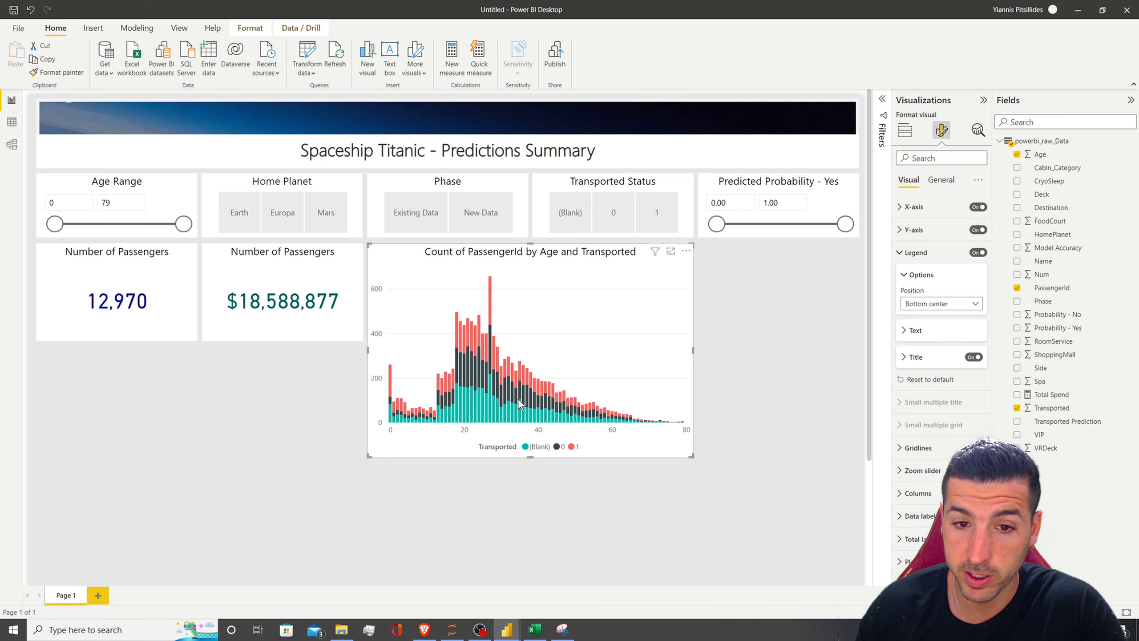
{"action": "left_click", "coordinate": [899, 252]}
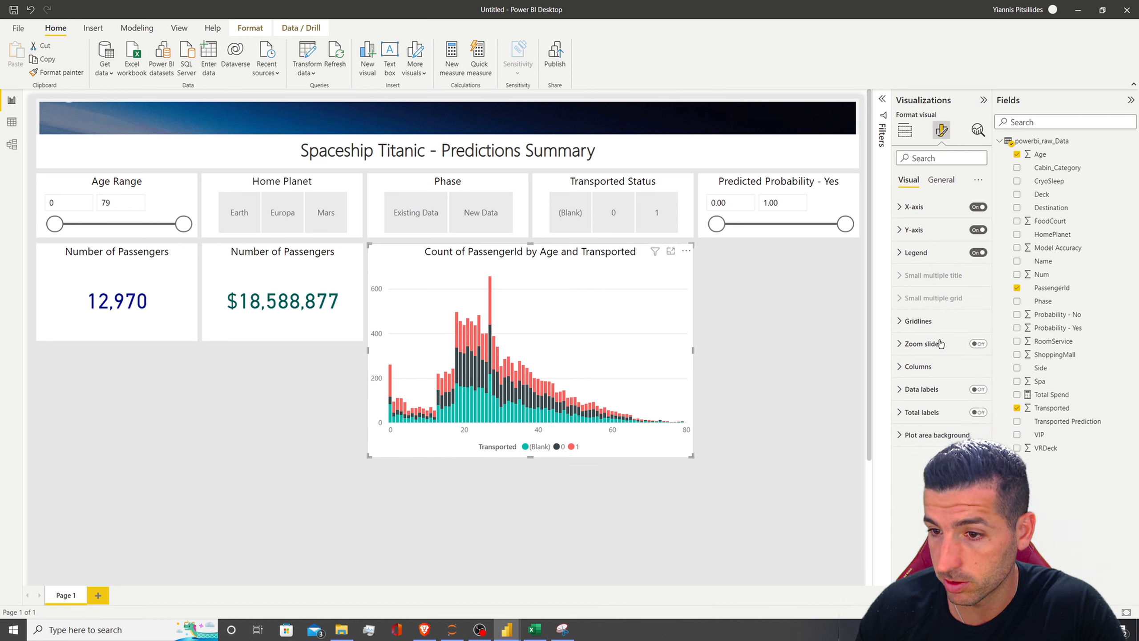
Step: Look up the hex code of the dark blue columns in the finished report's Number of Passengers per Age chart
{"action": "left_click", "coordinate": [918, 366]}
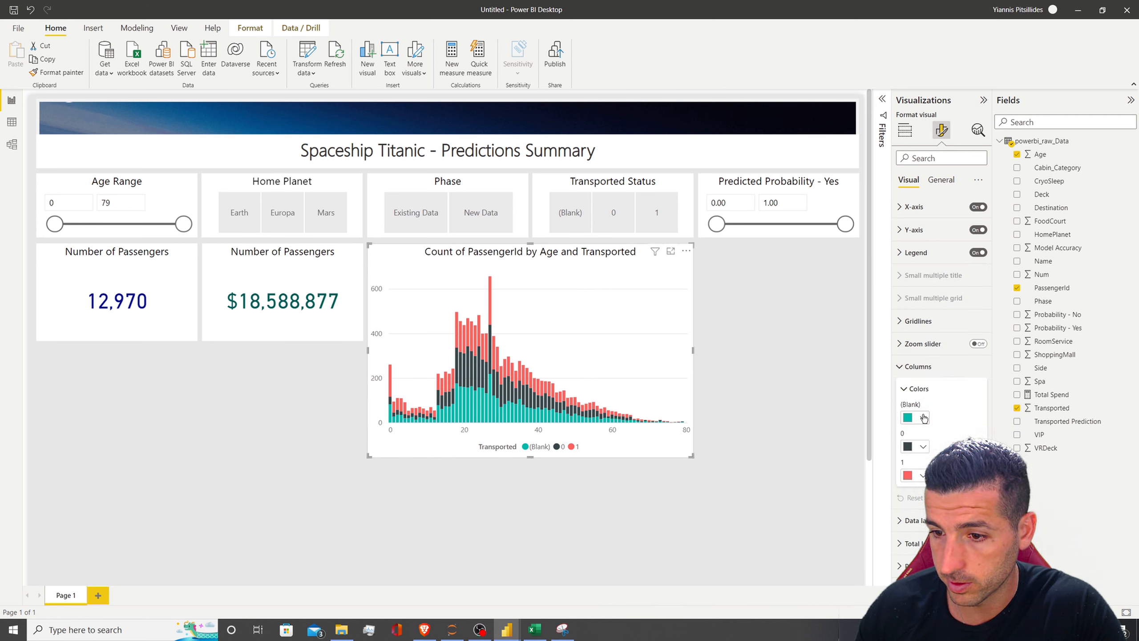
{"action": "left_click", "coordinate": [507, 626]}
{"action": "left_click", "coordinate": [458, 581]}
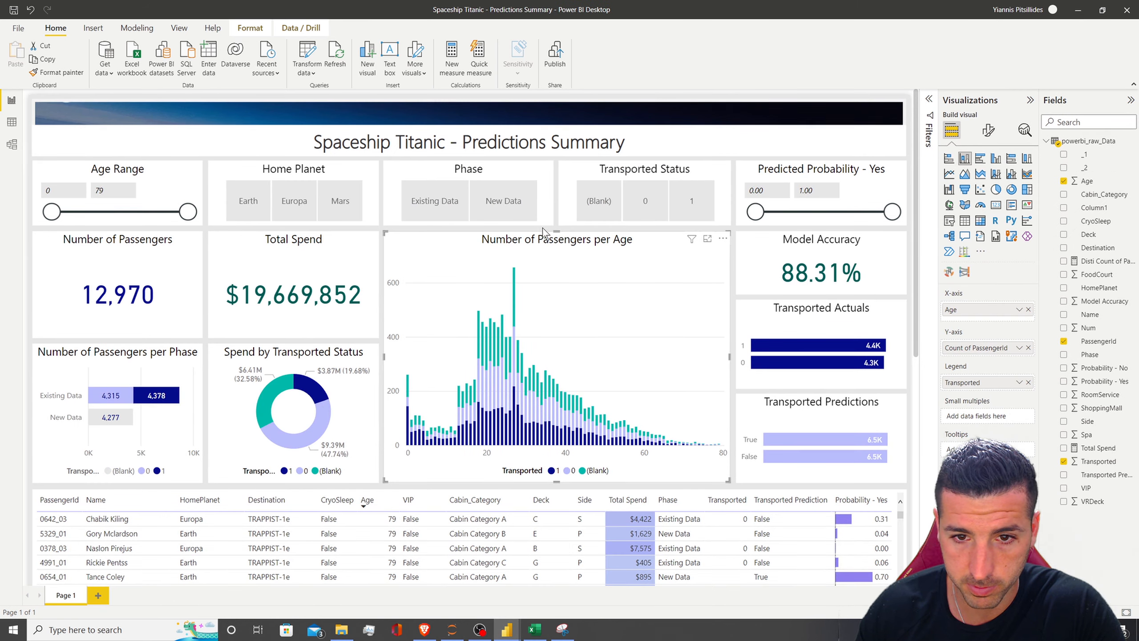
{"action": "left_click", "coordinate": [988, 130]}
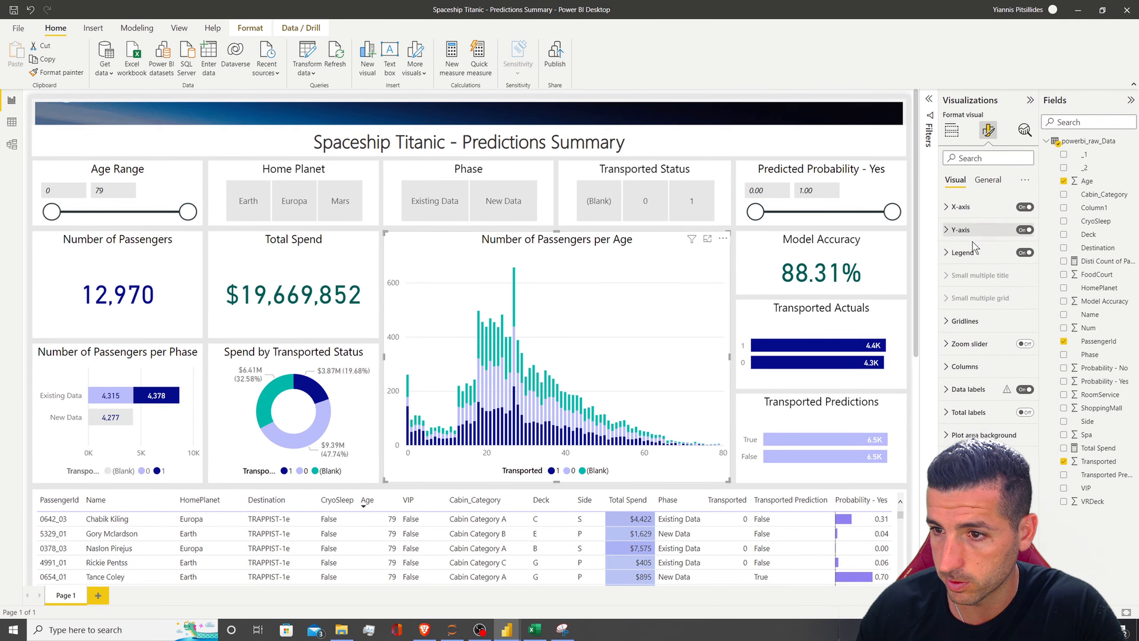
{"action": "left_click", "coordinate": [968, 367]}
{"action": "left_click", "coordinate": [964, 417]}
{"action": "left_click", "coordinate": [964, 392]}
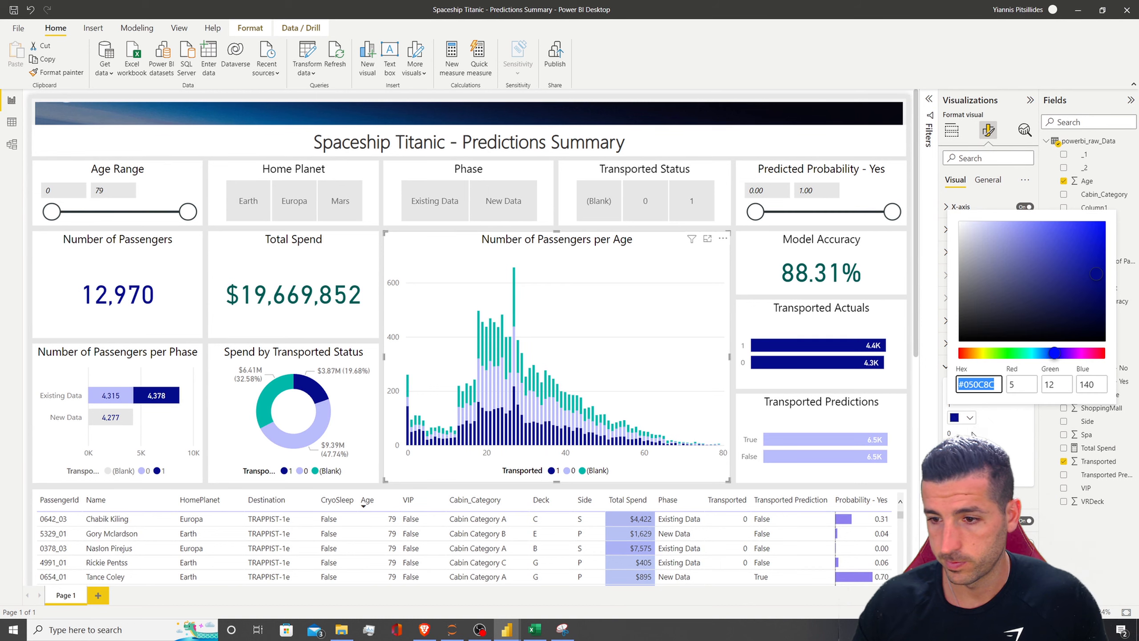
Step: Back in the new report, set the (Blank) series colour of the age column chart to #050C8C
{"action": "mouse_move", "coordinate": [507, 626]}
{"action": "left_click", "coordinate": [562, 583]}
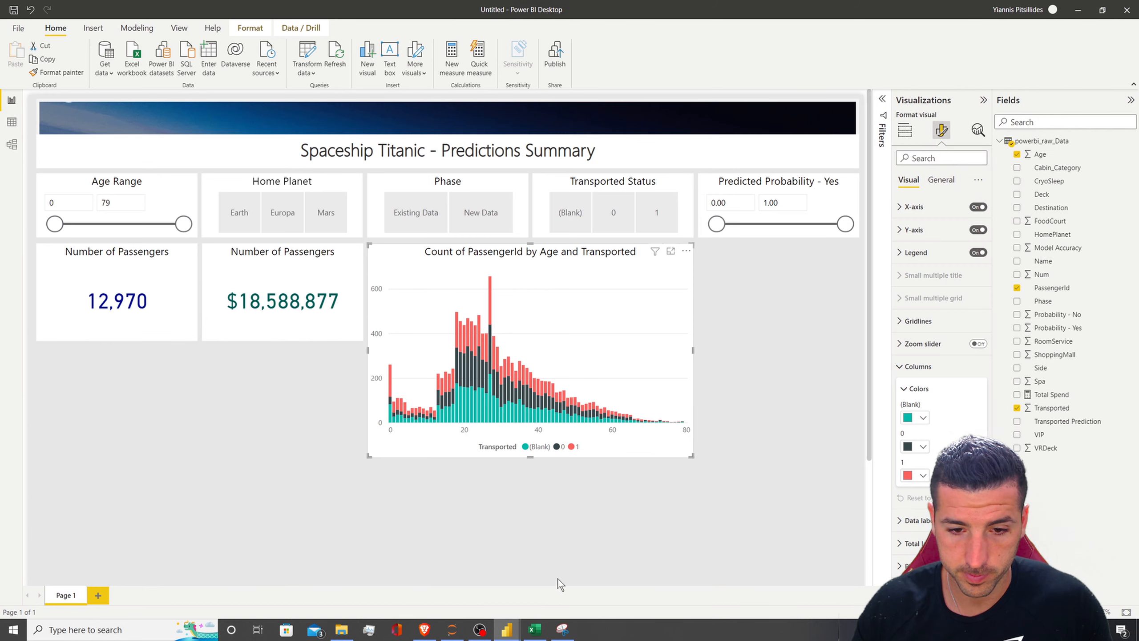
{"action": "left_click", "coordinate": [917, 417]}
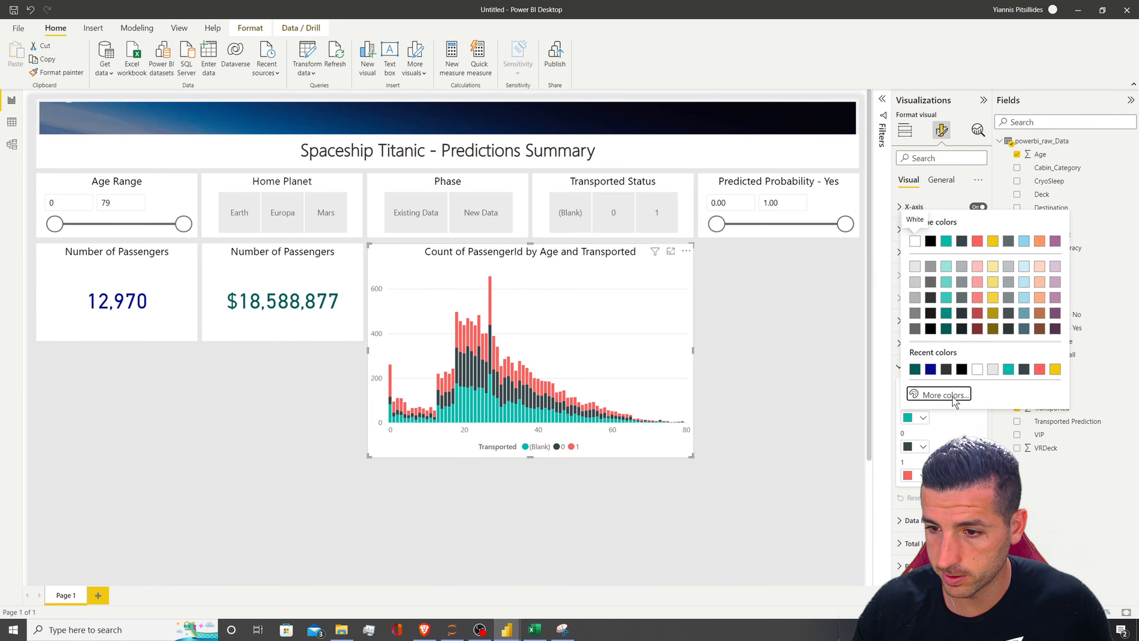
{"action": "left_click", "coordinate": [940, 394]}
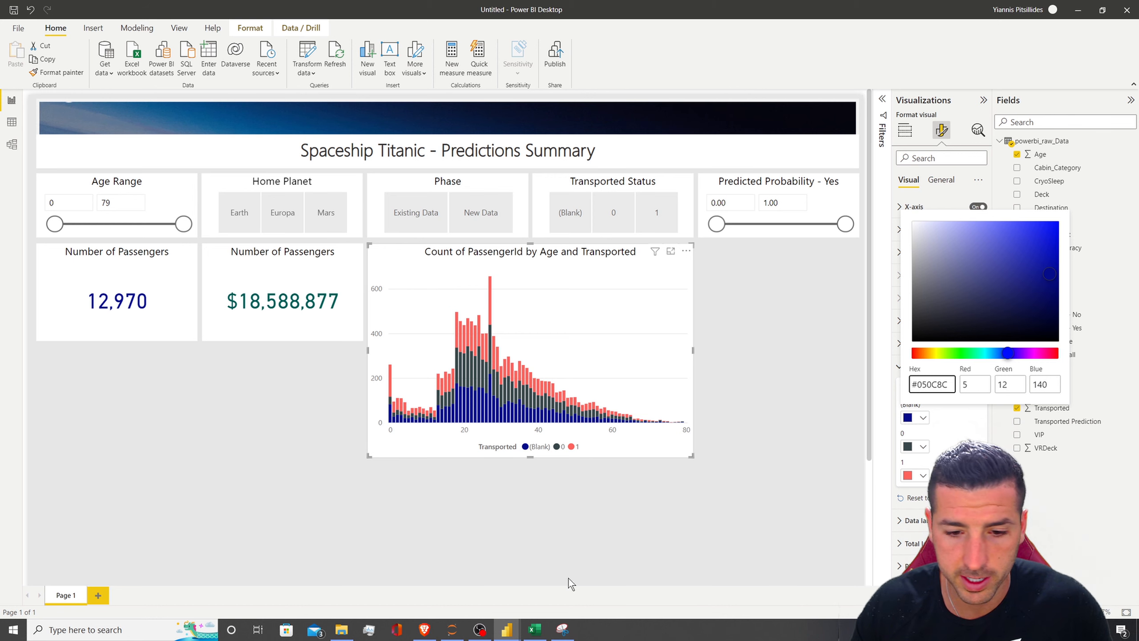
Step: Set the colour of series 1 in the age column chart to the copied dark blue, #050C8C
{"action": "left_click", "coordinate": [919, 447]}
{"action": "left_click", "coordinate": [918, 447]}
{"action": "left_click", "coordinate": [919, 477]}
{"action": "left_click", "coordinate": [919, 477]}
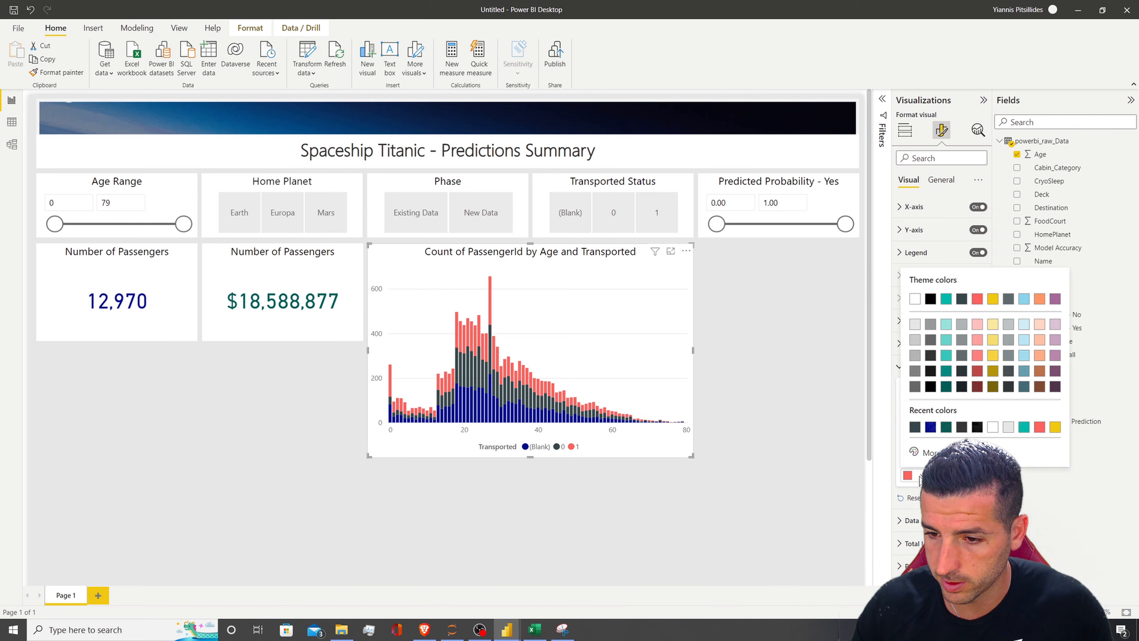
{"action": "left_click", "coordinate": [924, 452]}
{"action": "key", "text": "ctrl+v"}
{"action": "key", "text": "Return"}
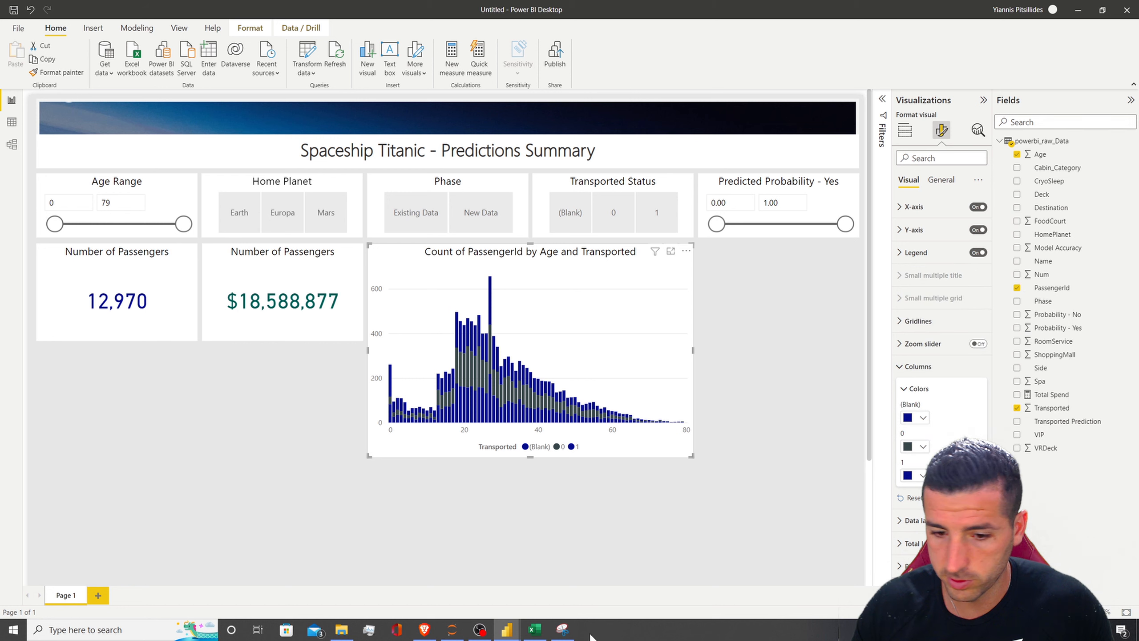
Step: In the finished report, copy the hex code of the series 0 colour in the Number of Passengers per Age chart
{"action": "left_click", "coordinate": [509, 631]}
{"action": "left_click", "coordinate": [489, 593]}
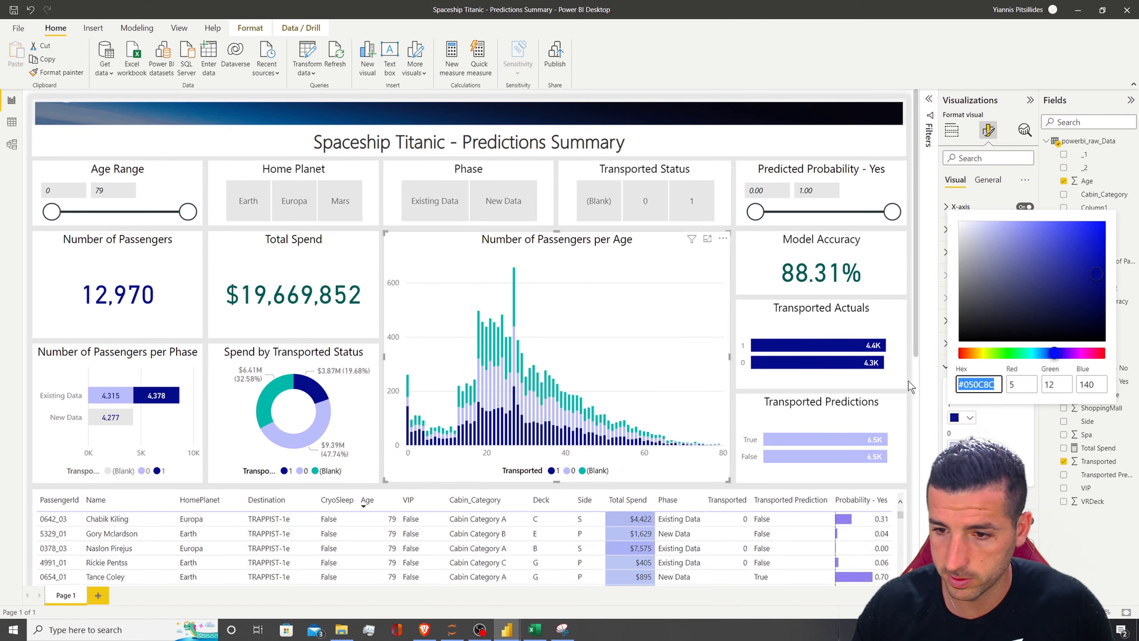
{"action": "left_click", "coordinate": [964, 446]}
{"action": "left_click", "coordinate": [964, 446]}
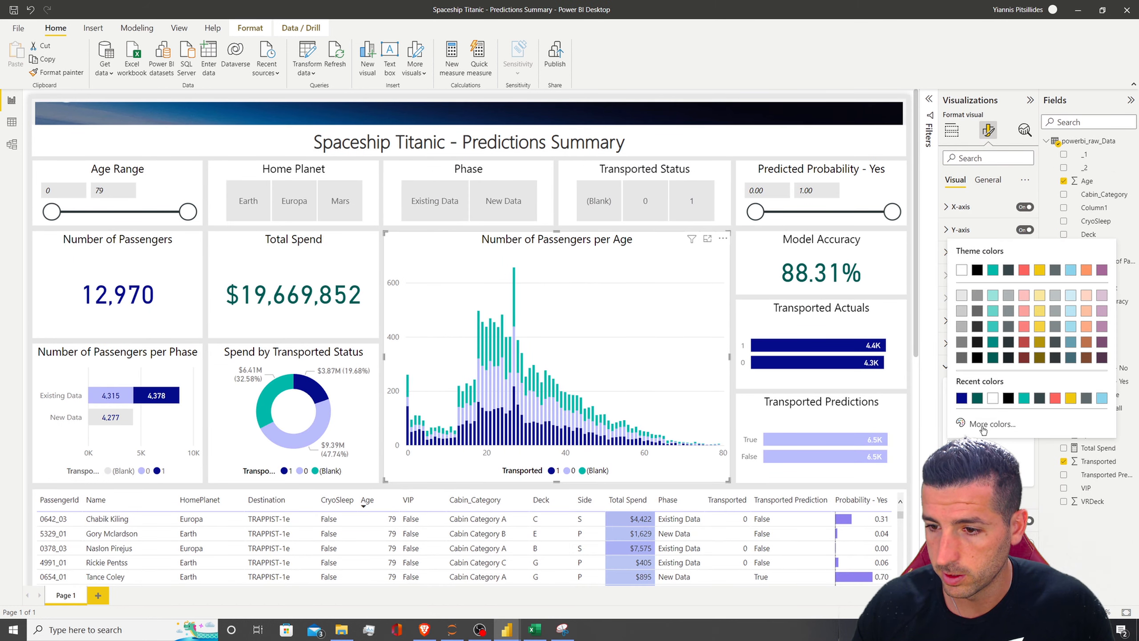
{"action": "left_click", "coordinate": [982, 424]}
Step: Back in the new report, set the series 0 colour of the age column chart to #BABCFB
{"action": "left_click", "coordinate": [507, 630]}
{"action": "left_click", "coordinate": [567, 578]}
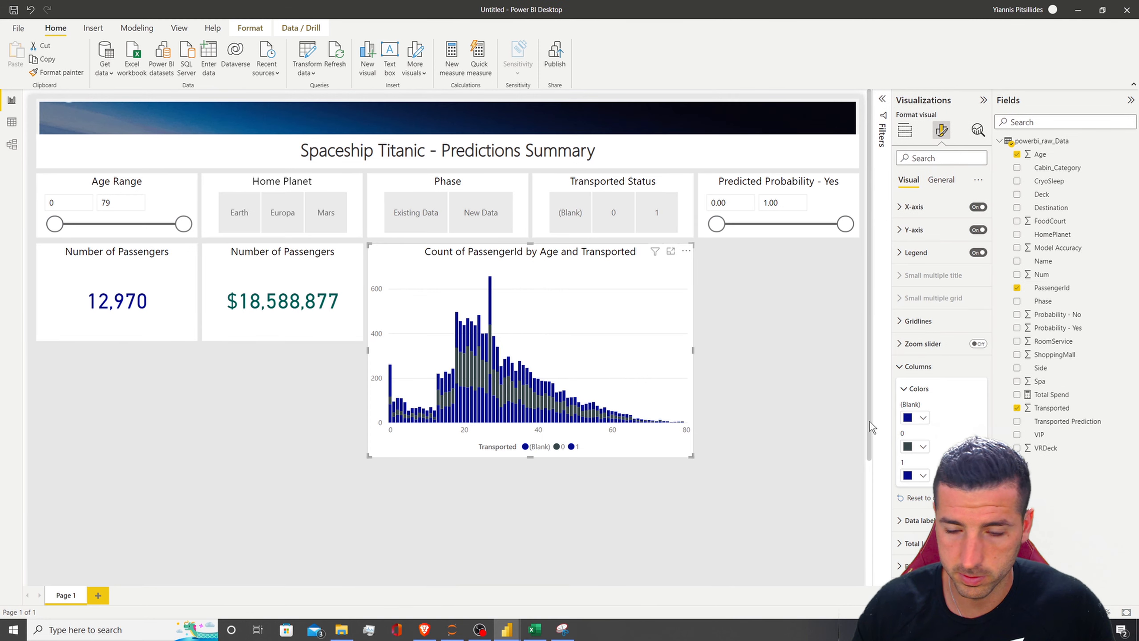
{"action": "left_click", "coordinate": [923, 446]}
{"action": "left_click", "coordinate": [933, 422]}
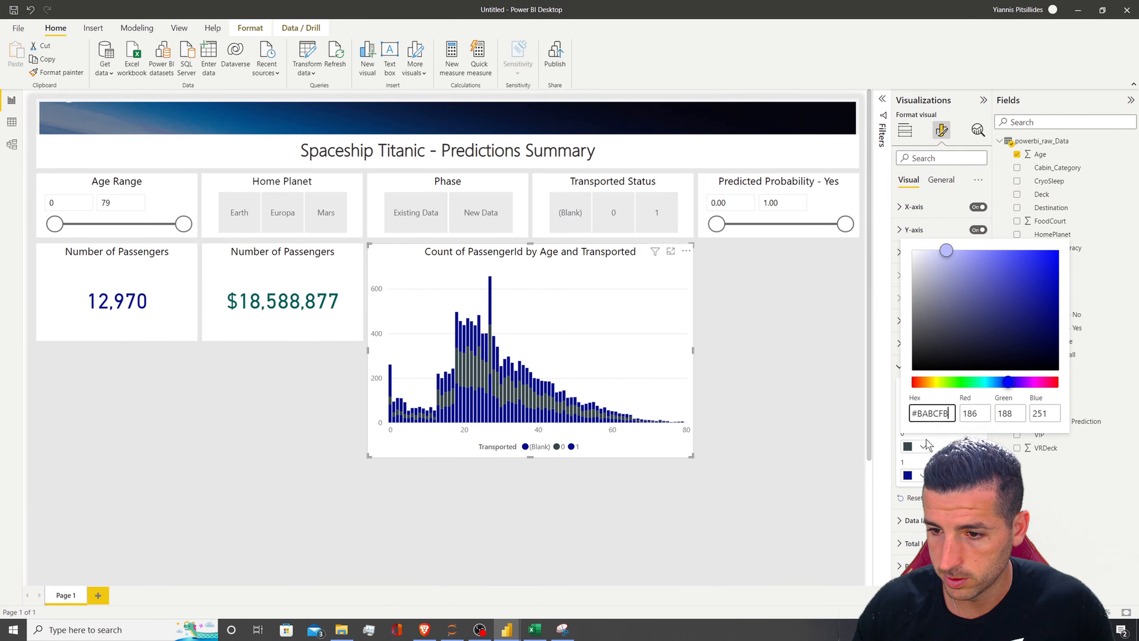
Step: Return to the finished report and copy the hex code of the teal (Blank) series in the Number of Passengers per Age chart
{"action": "left_click", "coordinate": [507, 630]}
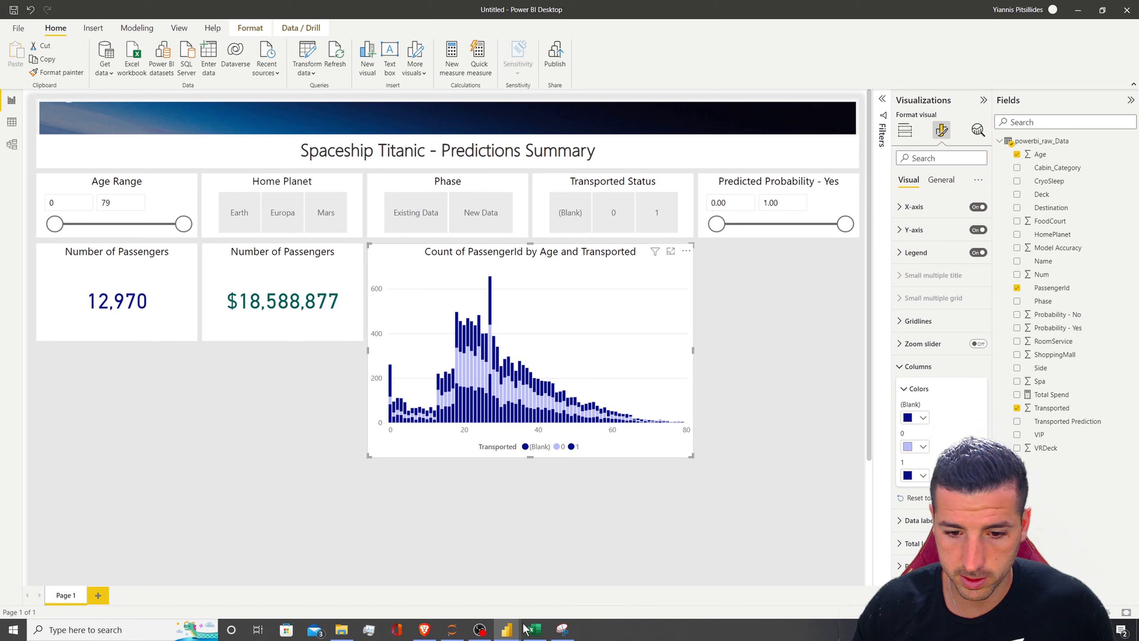
{"action": "left_click", "coordinate": [448, 574]}
{"action": "left_click", "coordinate": [960, 474]}
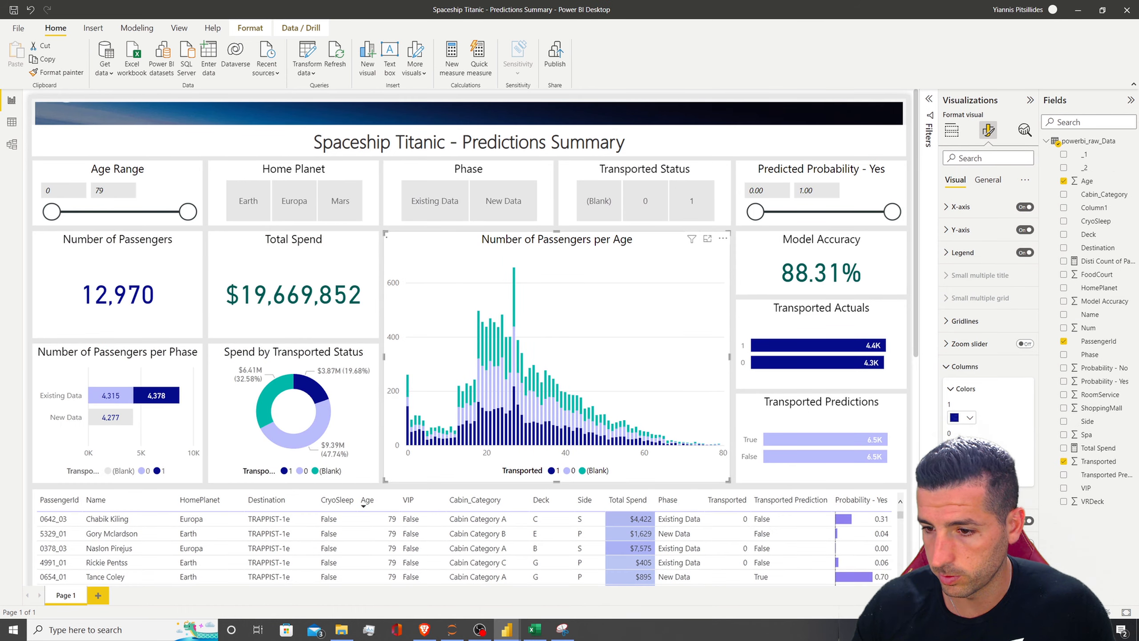
{"action": "left_click", "coordinate": [959, 473]}
{"action": "left_click", "coordinate": [970, 451]}
{"action": "key", "text": "ctrl+c"}
Step: Switch back to the new report and open the colour choices for the age column chart's (Blank) series
{"action": "left_click", "coordinate": [507, 631]}
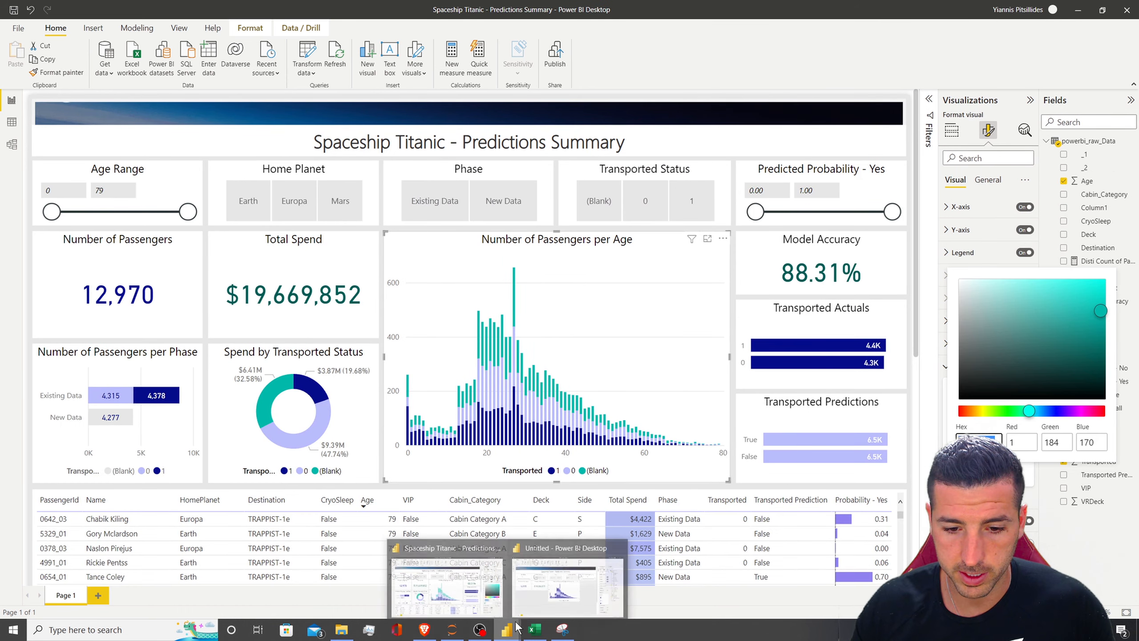
{"action": "left_click", "coordinate": [570, 574]}
{"action": "left_click", "coordinate": [921, 420]}
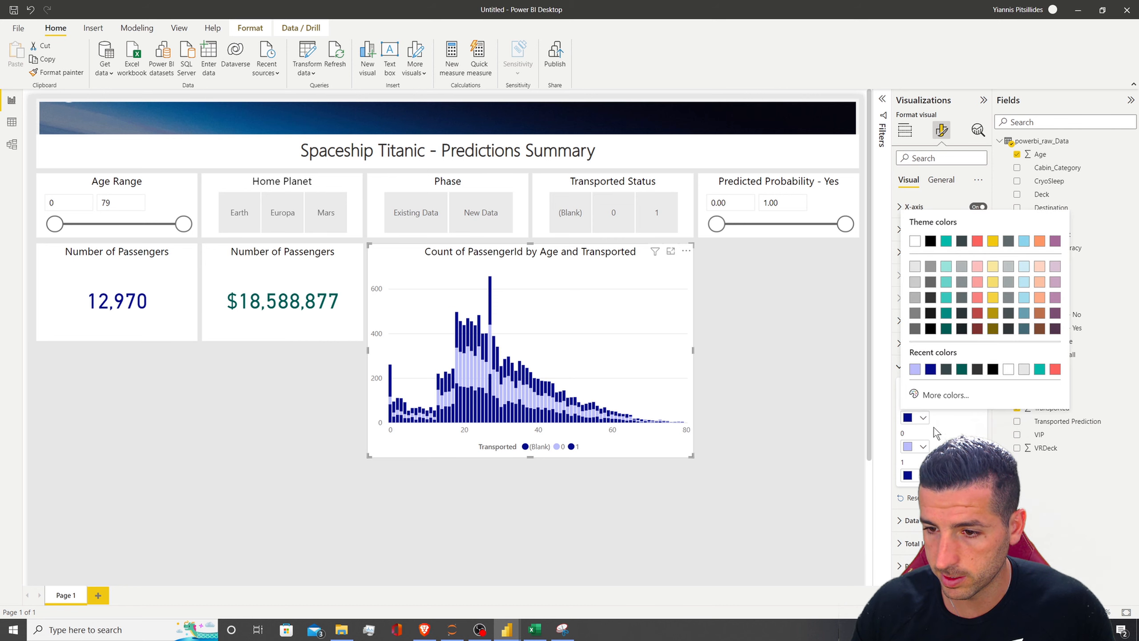
Step: Set the column colour of the (Blank) series to #01B8AA
{"action": "left_click", "coordinate": [934, 394]}
{"action": "key", "text": "ctrl+v"}
Step: Switch to the finished Spaceship Titanic report and copy the title text of its passengers-by-age chart
{"action": "mouse_move", "coordinate": [507, 628]}
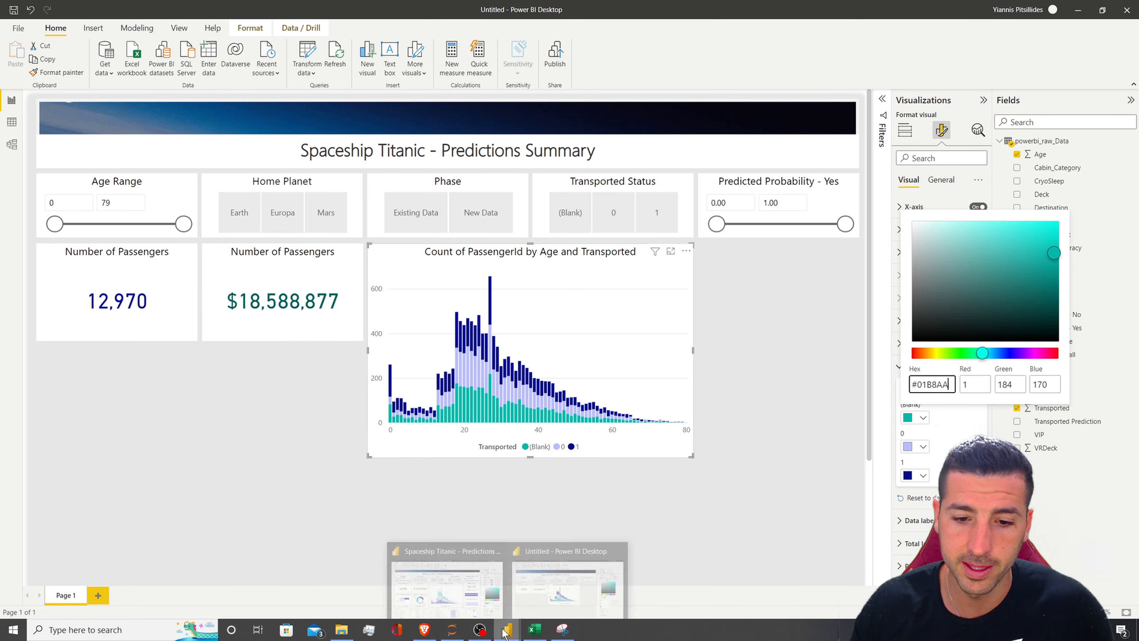
{"action": "left_click", "coordinate": [416, 592]}
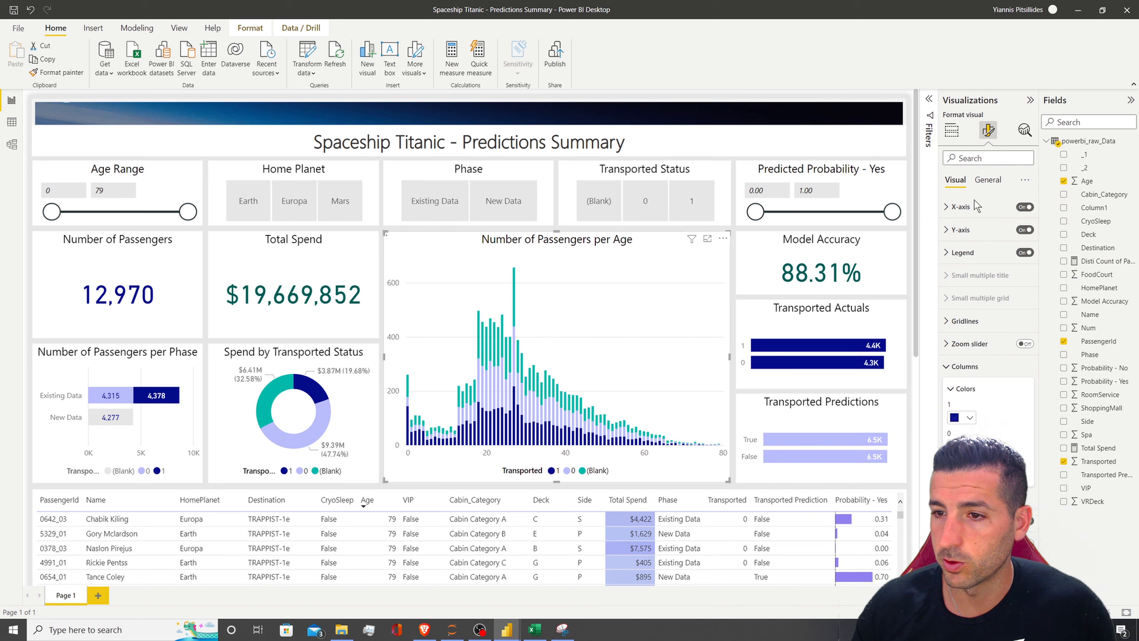
{"action": "left_click", "coordinate": [987, 180]}
{"action": "left_click", "coordinate": [958, 229]}
{"action": "triple_click", "coordinate": [969, 262]}
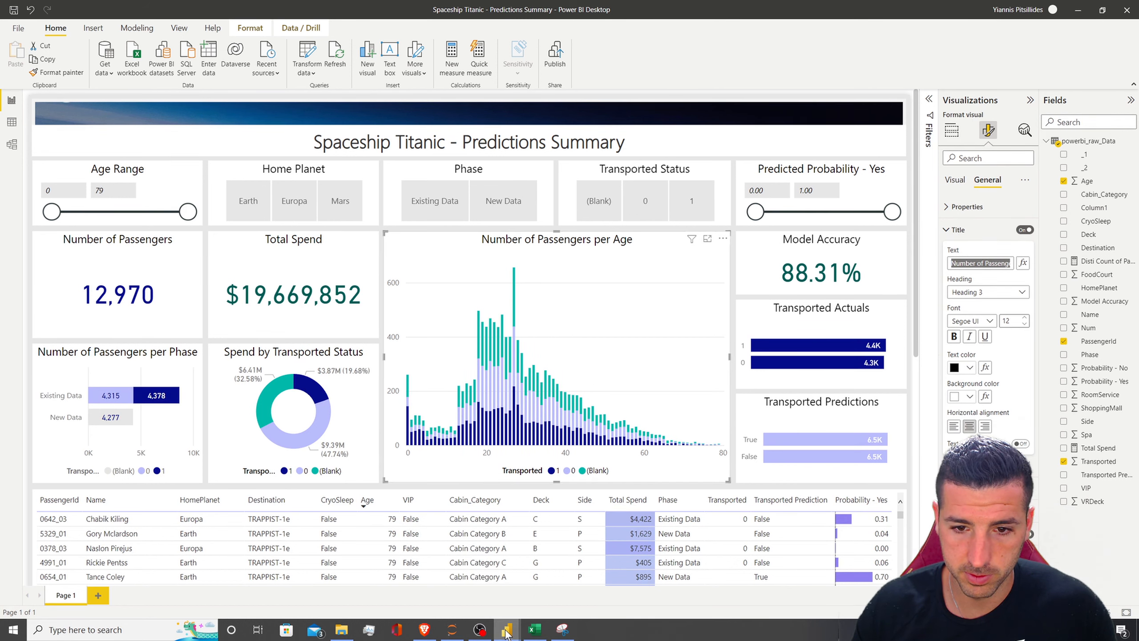
Step: Switch back to the untitled report and retitle its age chart "Number of Passengers per Age"
{"action": "mouse_move", "coordinate": [506, 628]}
{"action": "left_click", "coordinate": [568, 579]}
{"action": "left_click", "coordinate": [964, 448]}
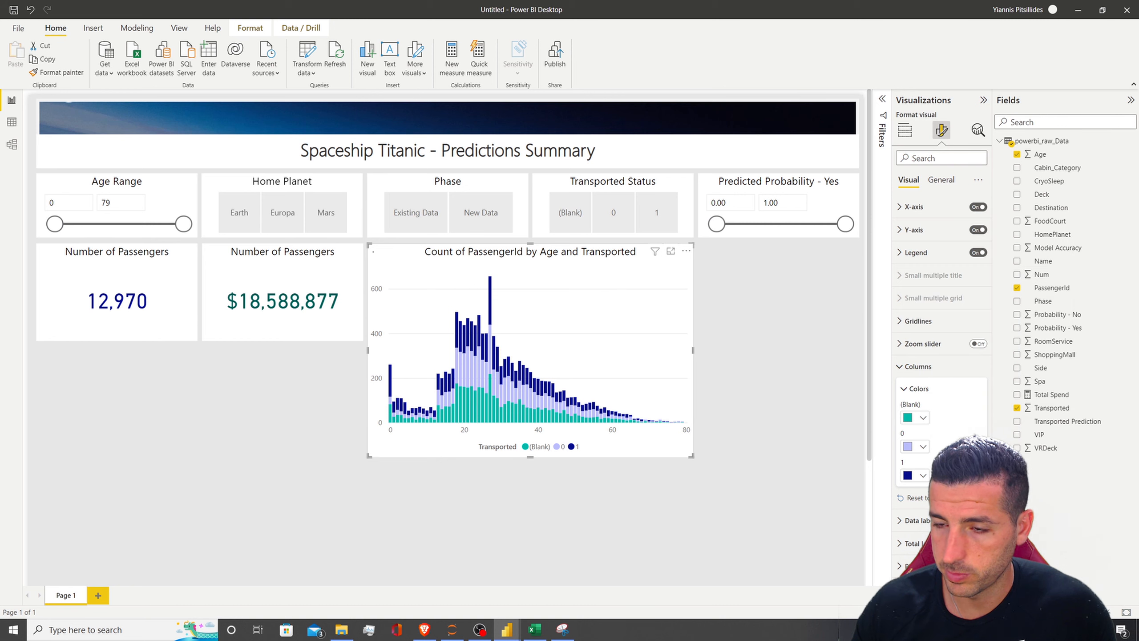
{"action": "left_click", "coordinate": [941, 179]}
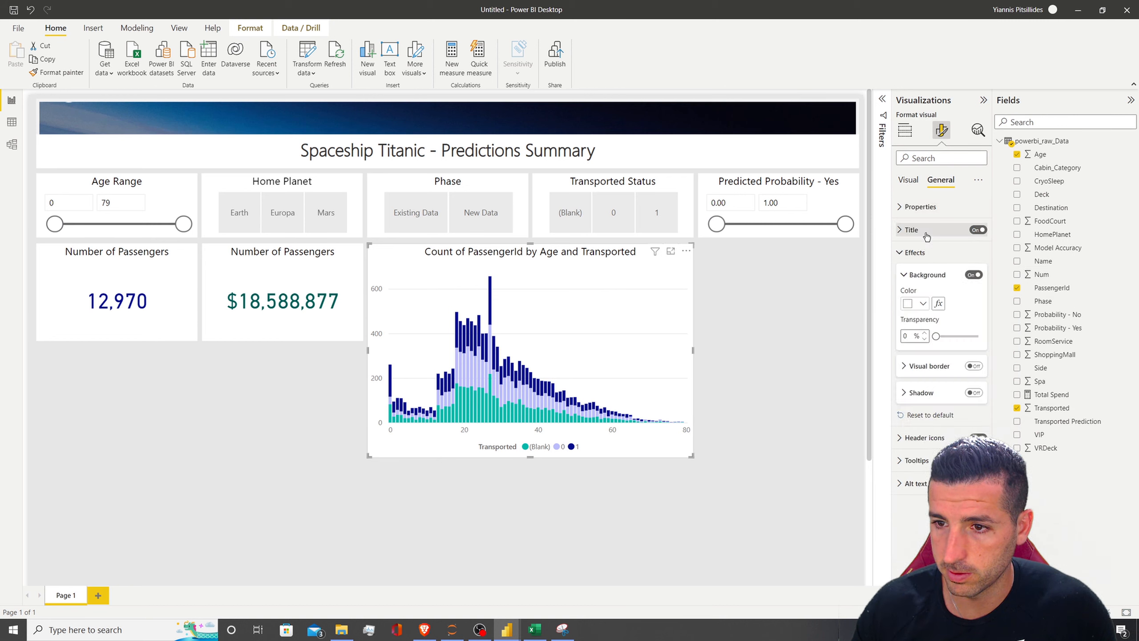
{"action": "left_click", "coordinate": [910, 229]}
{"action": "triple_click", "coordinate": [930, 261]}
{"action": "type", "text": "Number of Passengers per Age"}
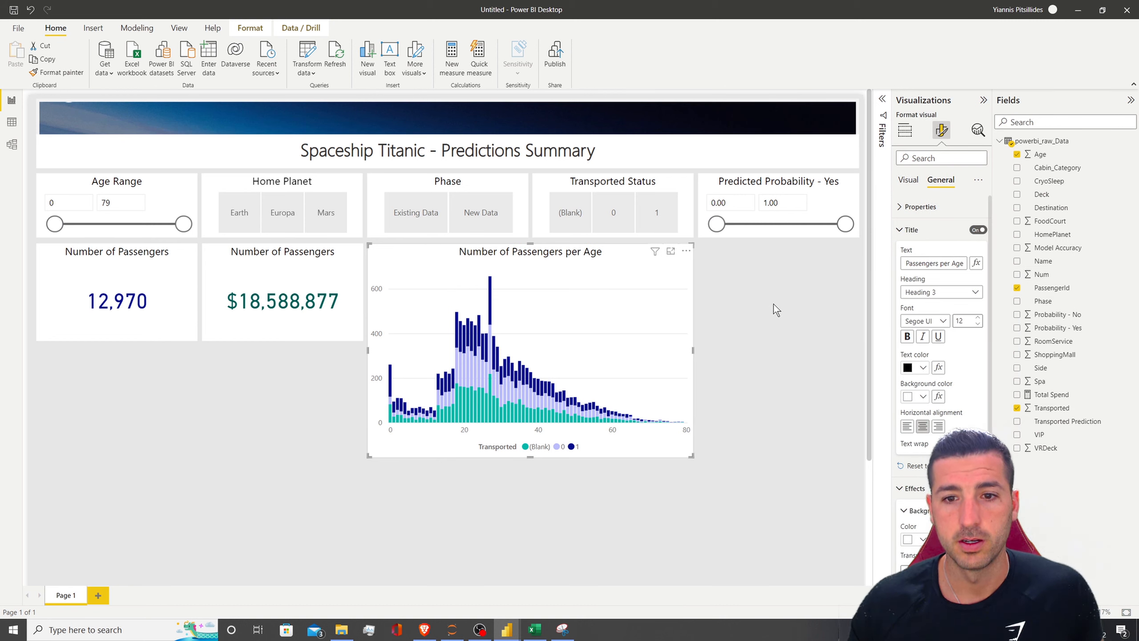
{"action": "left_click", "coordinate": [722, 405]}
Step: Nudge the age chart and both cards up slightly to tighten the gap below the slicers
{"action": "mouse_move", "coordinate": [507, 629]}
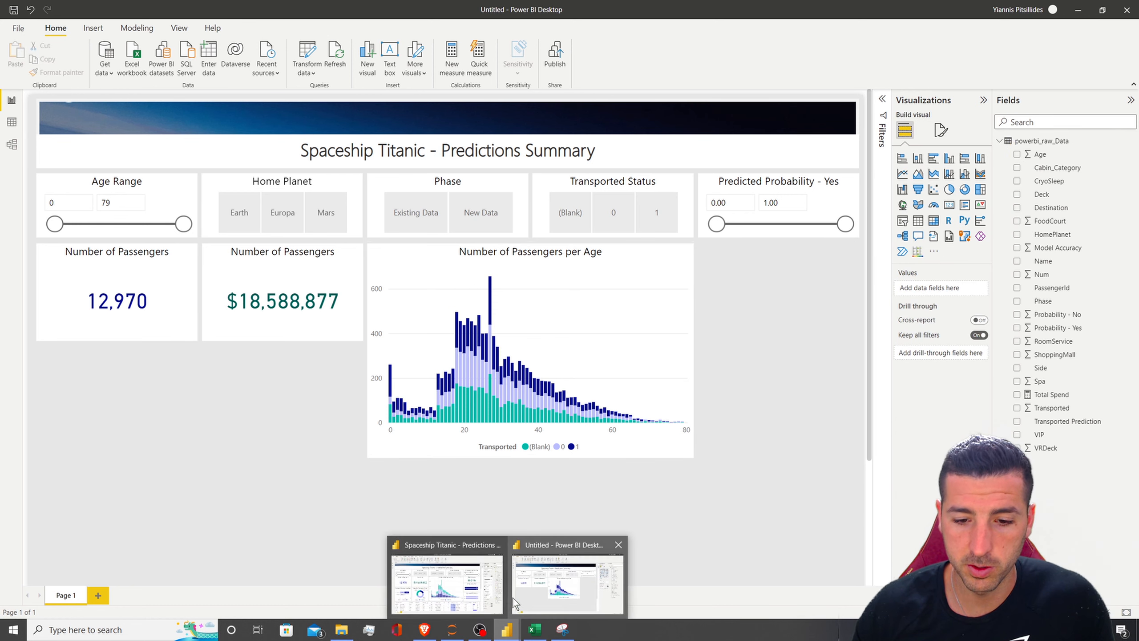
{"action": "mouse_move", "coordinate": [488, 603]}
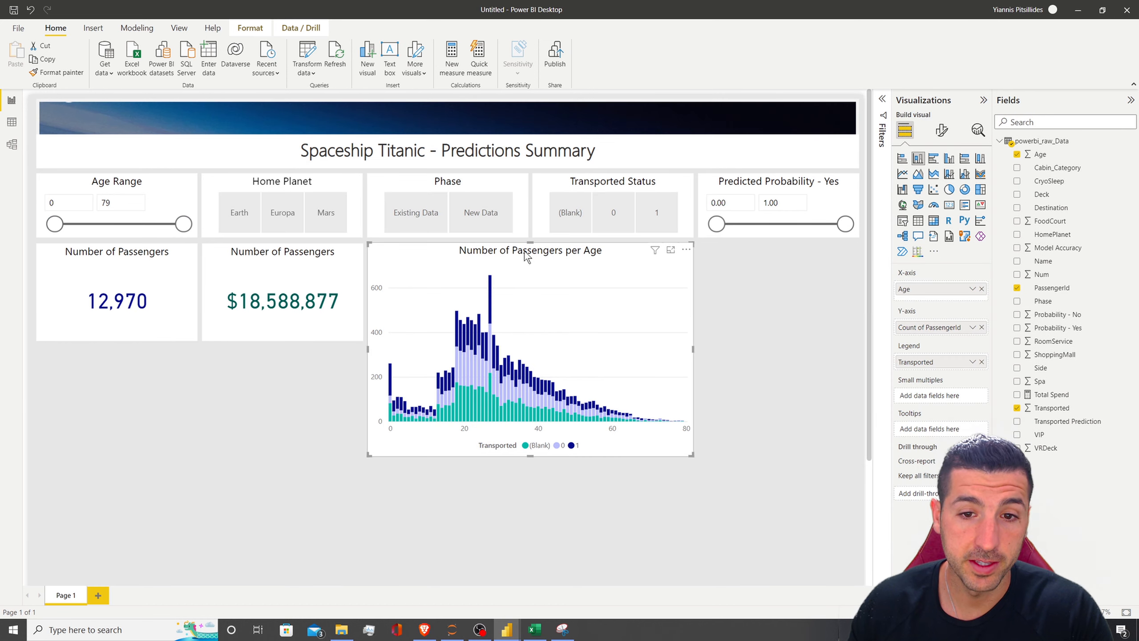
{"action": "left_click", "coordinate": [274, 250]}
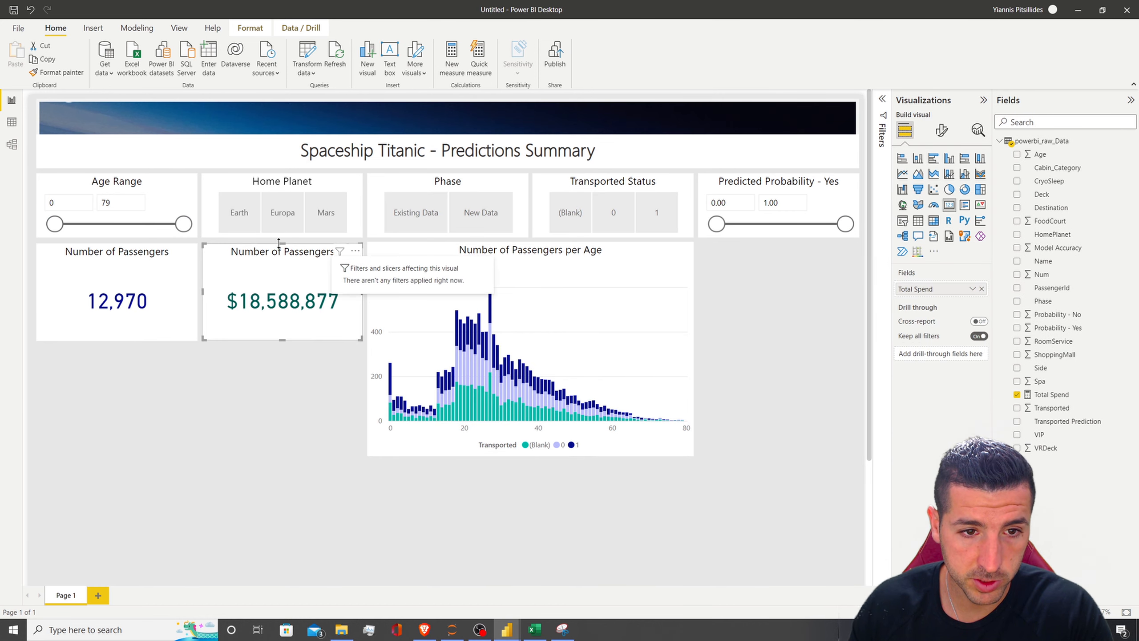
{"action": "left_click_drag", "start_coordinate": [275, 248], "coordinate": [295, 247]}
{"action": "left_click", "coordinate": [135, 254]}
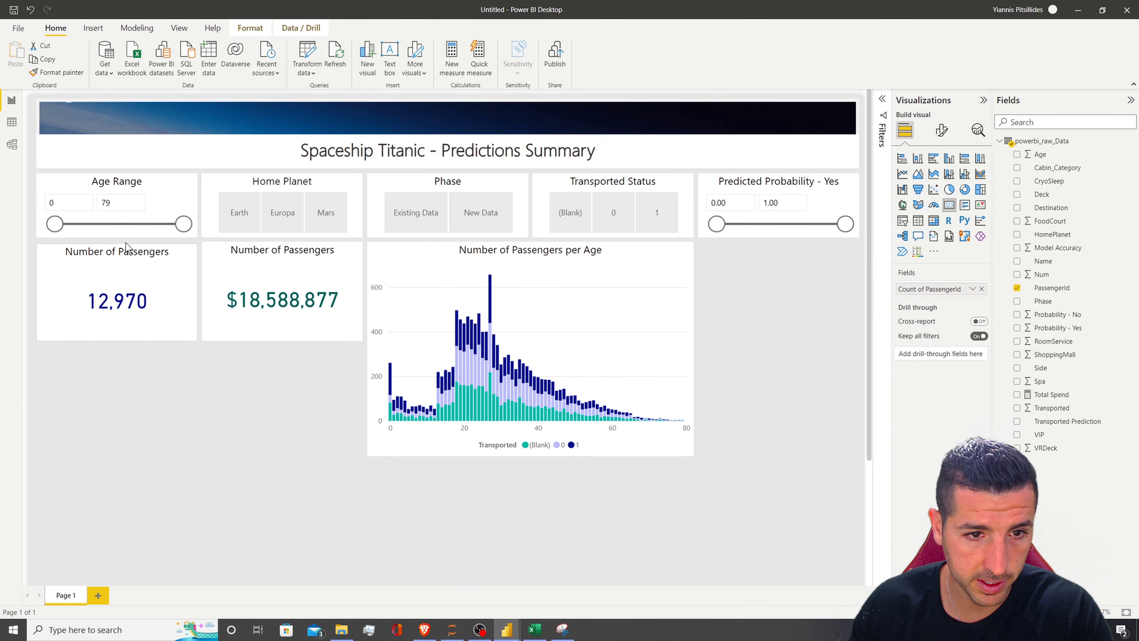
{"action": "left_click_drag", "start_coordinate": [124, 244], "coordinate": [132, 247]}
Step: Switch to the finished report and examine the field setup of the Number of Passengers per Phase chart
{"action": "mouse_move", "coordinate": [507, 630]}
{"action": "left_click", "coordinate": [444, 579]}
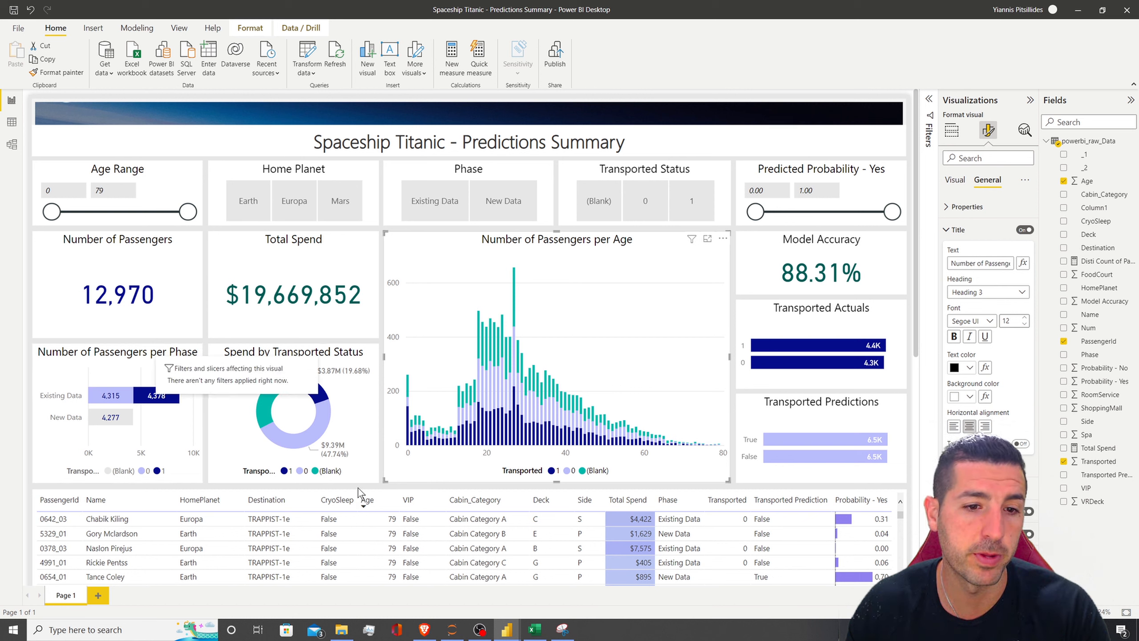
{"action": "left_click", "coordinate": [76, 364]}
{"action": "left_click", "coordinate": [954, 180]}
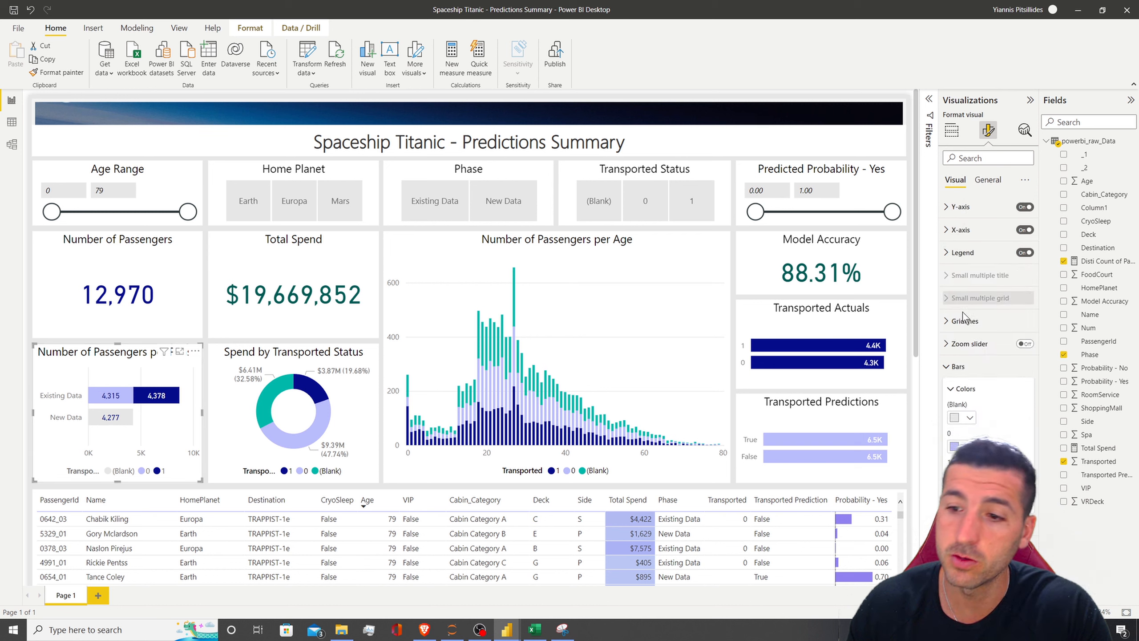
{"action": "left_click", "coordinate": [949, 138]}
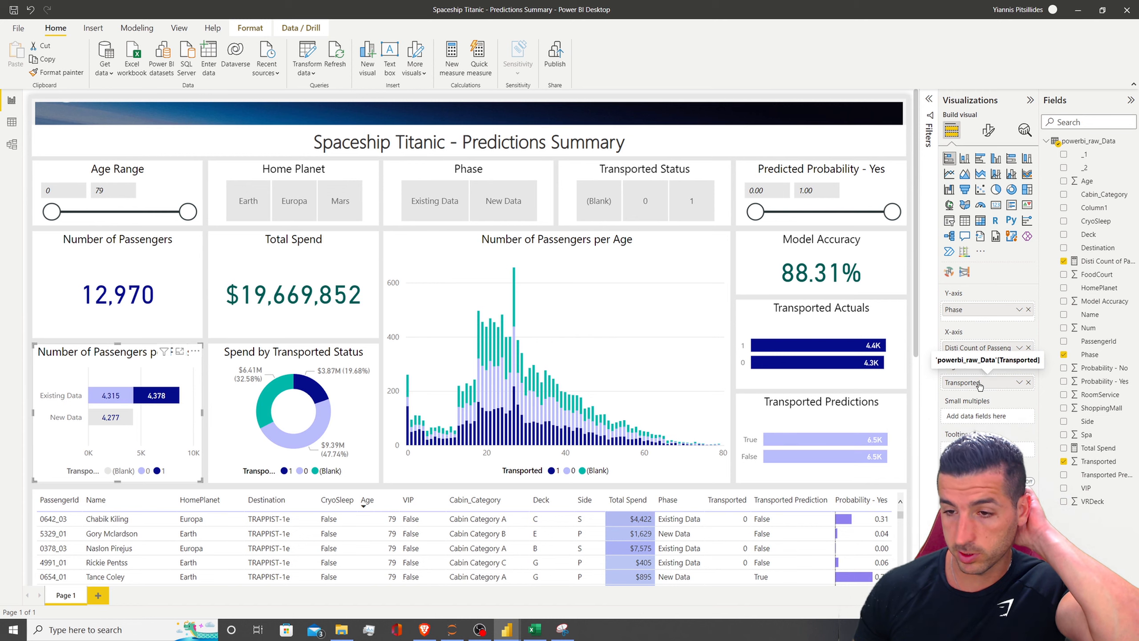
Step: In the untitled report, insert a stacked bar chart with Phase on the Y-axis and Transported as the legend
{"action": "mouse_move", "coordinate": [512, 633]}
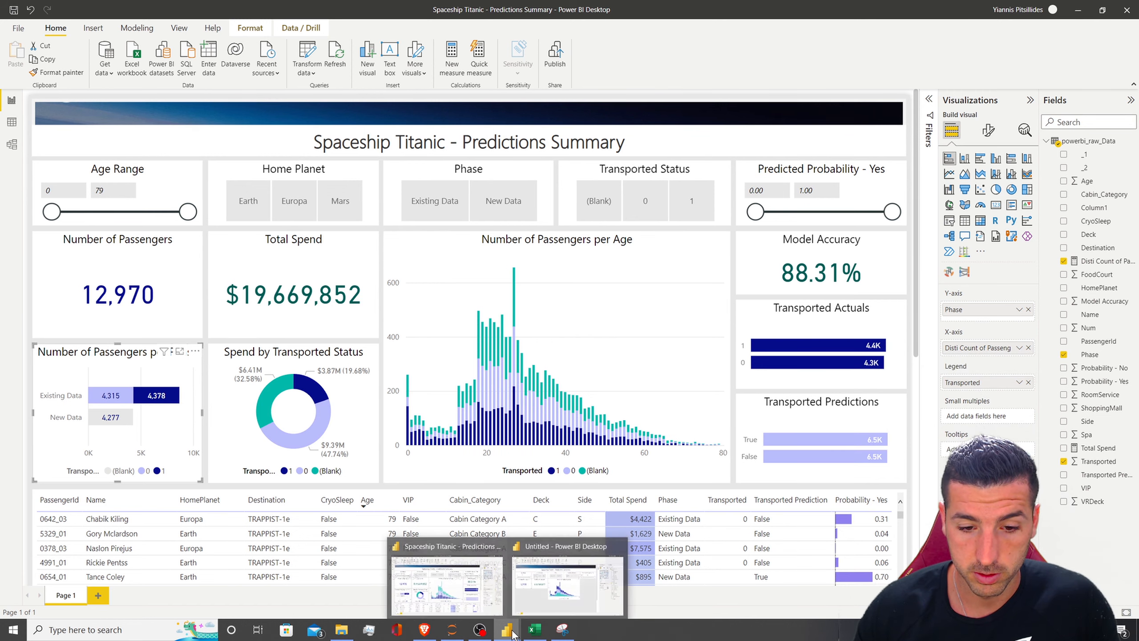
{"action": "left_click", "coordinate": [560, 588]}
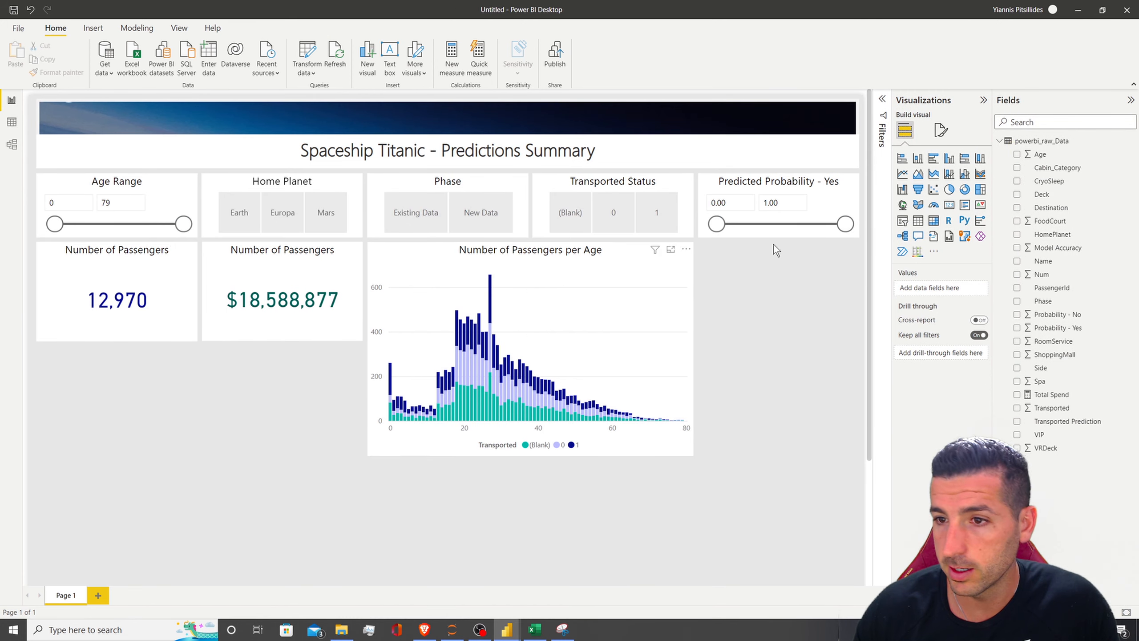
{"action": "left_click", "coordinate": [902, 158]}
{"action": "left_click", "coordinate": [1036, 122]}
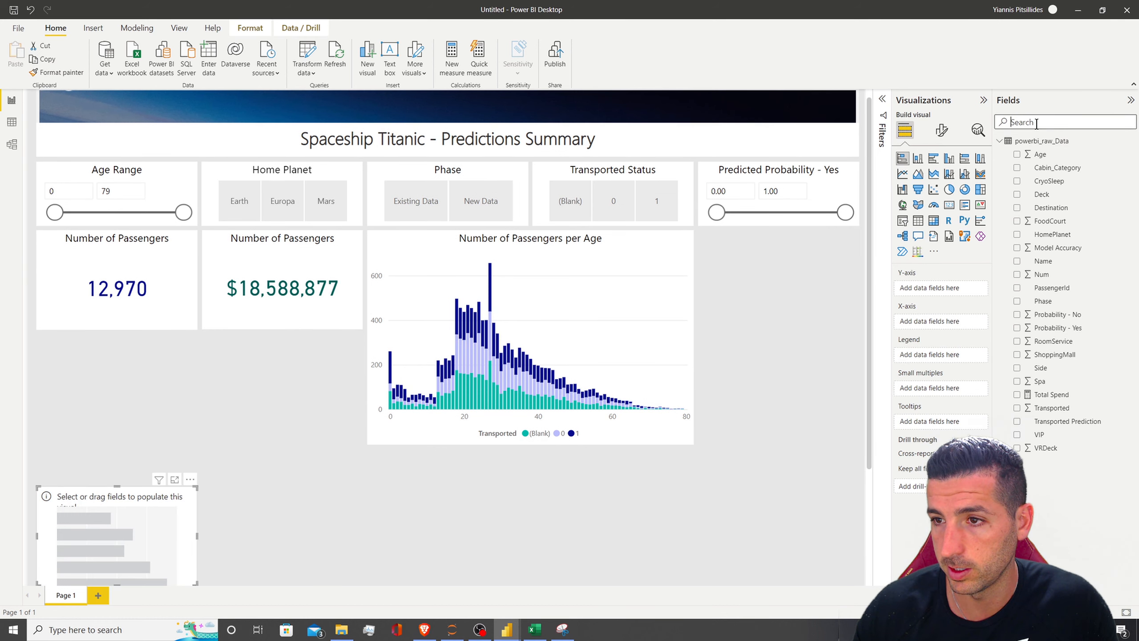
{"action": "type", "text": "phas"}
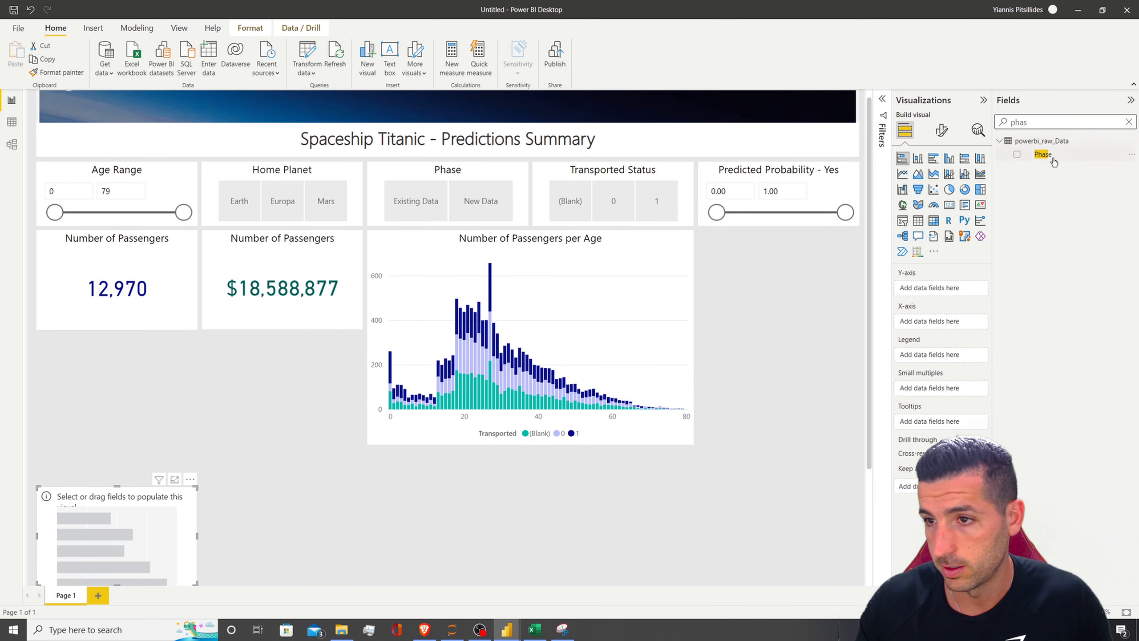
{"action": "left_click_drag", "start_coordinate": [1053, 162], "coordinate": [936, 288]}
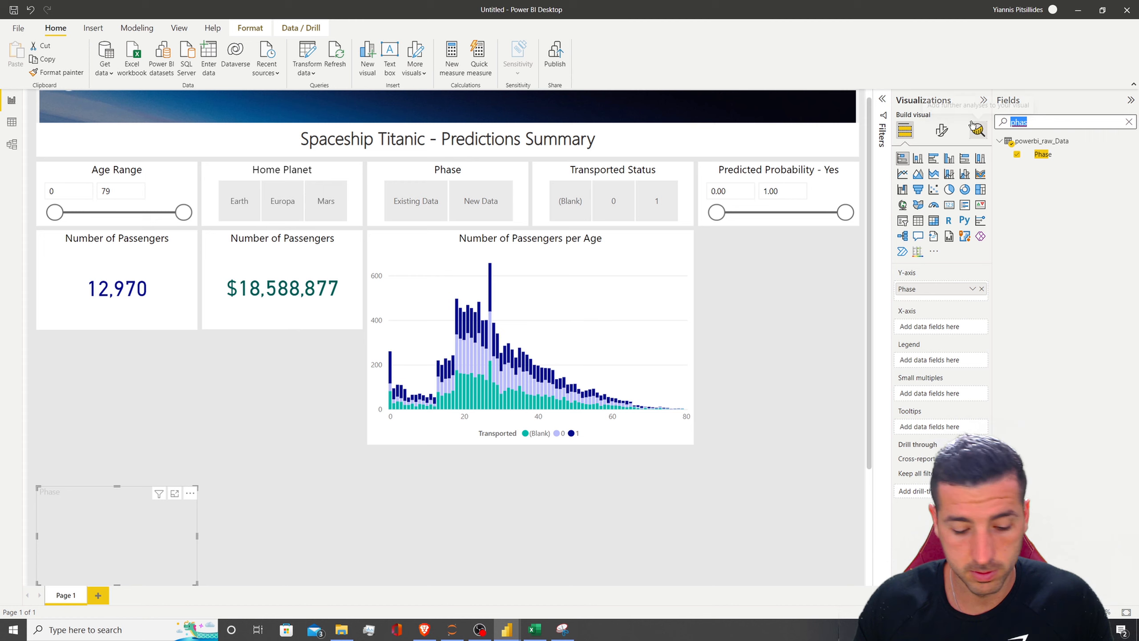
{"action": "type", "text": "tra"}
{"action": "left_click_drag", "start_coordinate": [1051, 153], "coordinate": [946, 359]}
Step: Put PassengerId on the new bar chart's X-axis, aggregated as a count
{"action": "key", "text": "BackSpace"}
{"action": "key", "text": "BackSpace"}
{"action": "key", "text": "BackSpace"}
{"action": "type", "text": "pa"}
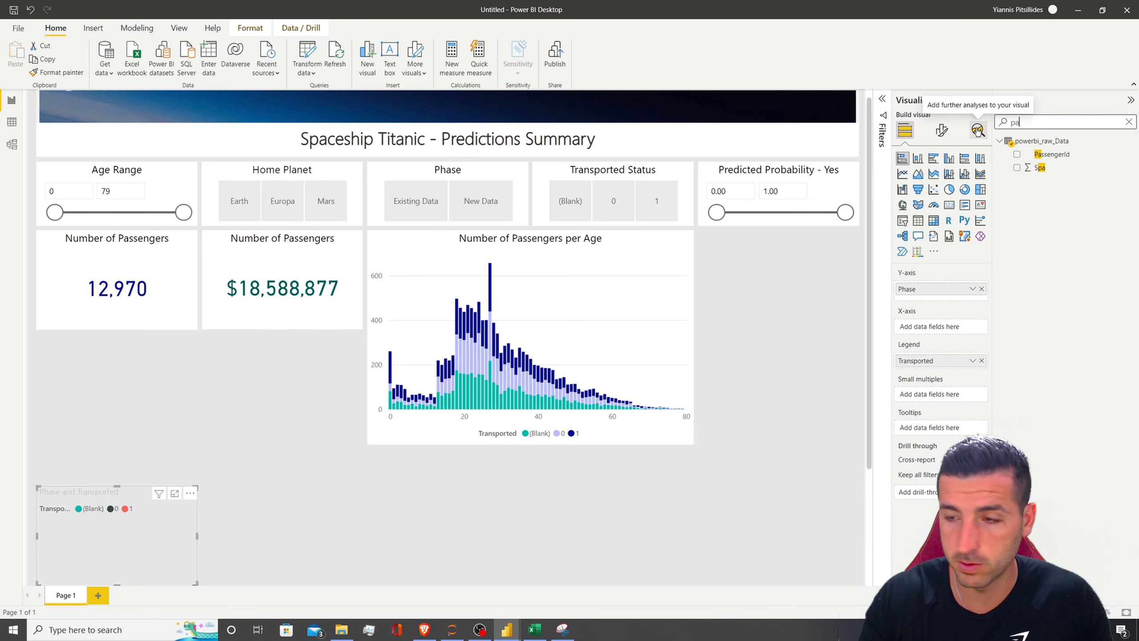
{"action": "type", "text": "s"}
{"action": "left_click_drag", "start_coordinate": [1046, 154], "coordinate": [942, 327]}
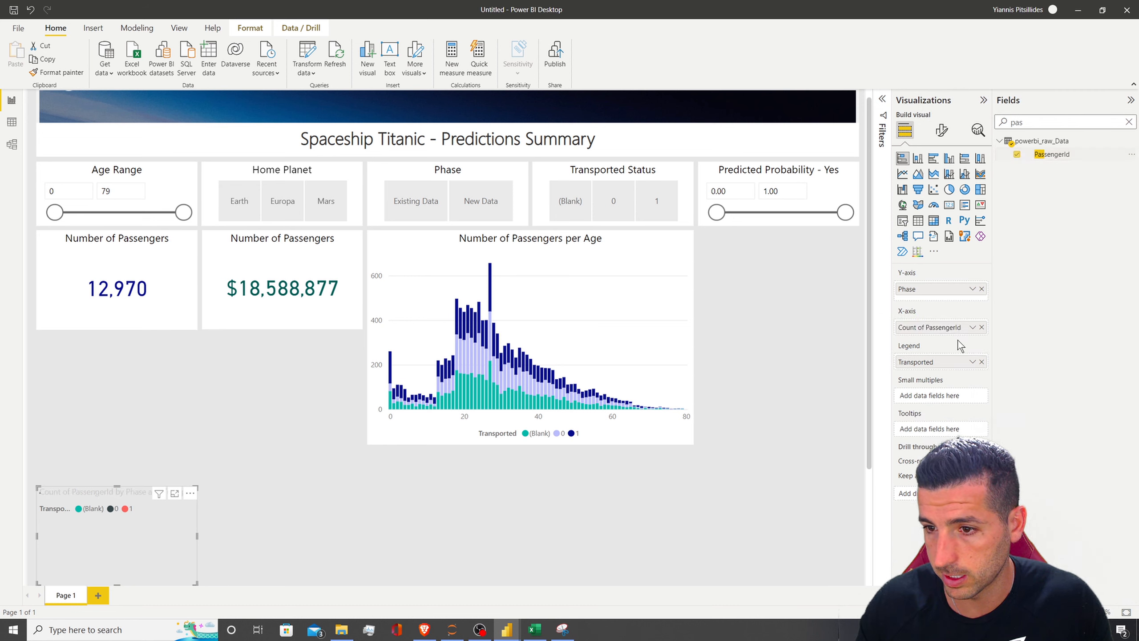
{"action": "left_click", "coordinate": [972, 328]}
{"action": "left_click", "coordinate": [1011, 372]}
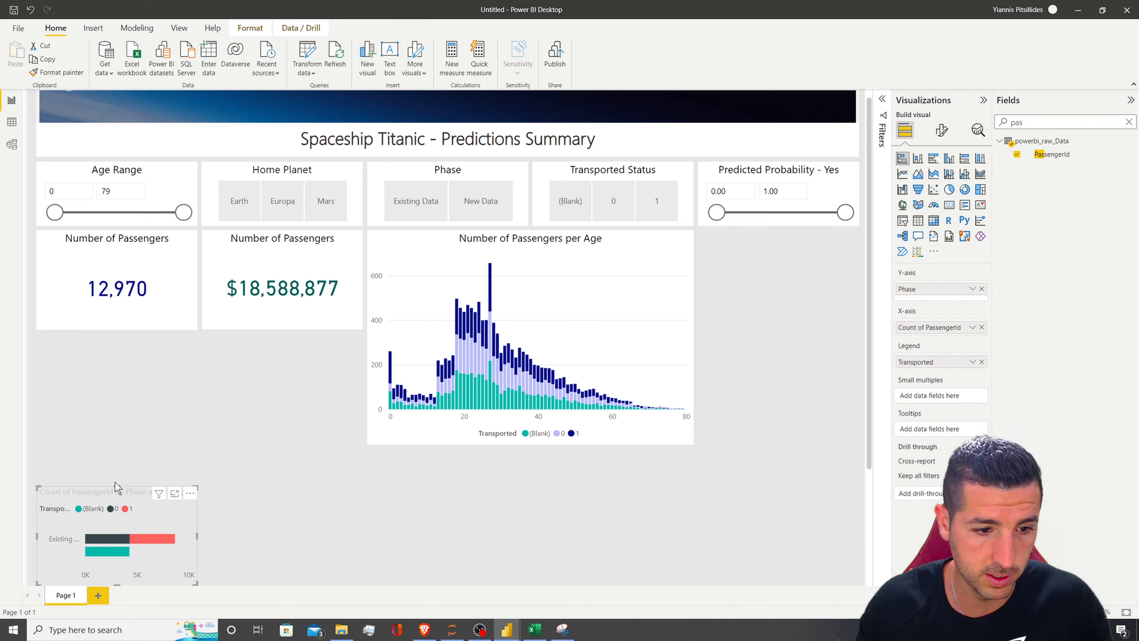
Step: Move the bar chart beneath the 12,970 card and apply the age chart's formatting to it with Format painter
{"action": "mouse_move", "coordinate": [121, 490]}
{"action": "left_mouse_down"}
{"action": "mouse_move", "coordinate": [159, 345]}
{"action": "mouse_move", "coordinate": [123, 345]}
{"action": "left_mouse_up"}
{"action": "left_click", "coordinate": [409, 232]}
{"action": "left_click", "coordinate": [57, 71]}
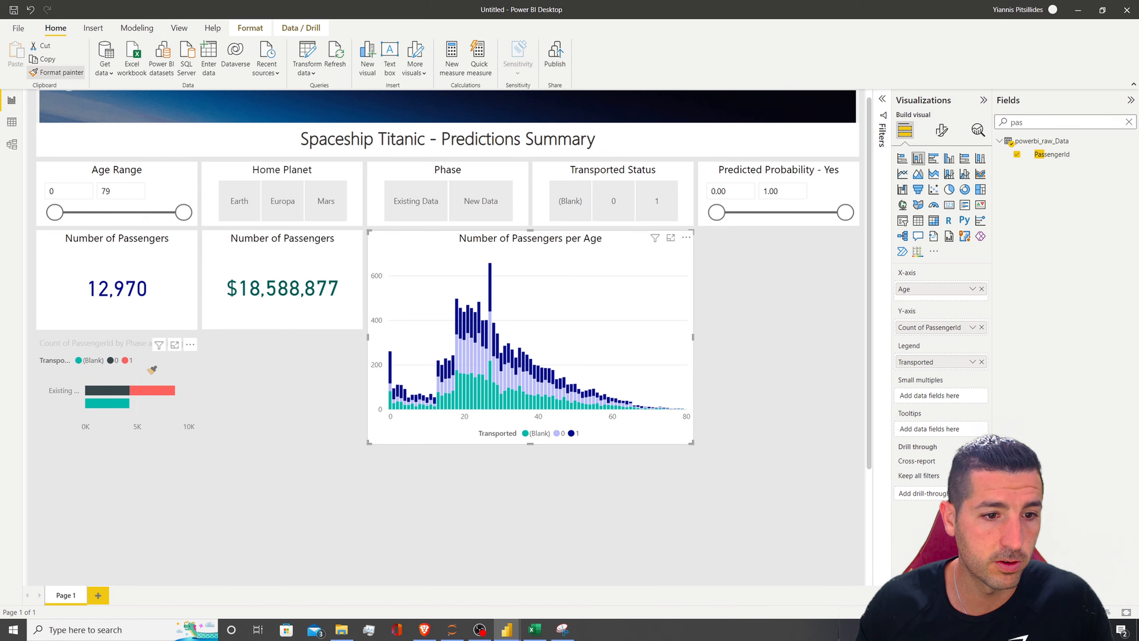
{"action": "left_click", "coordinate": [145, 365]}
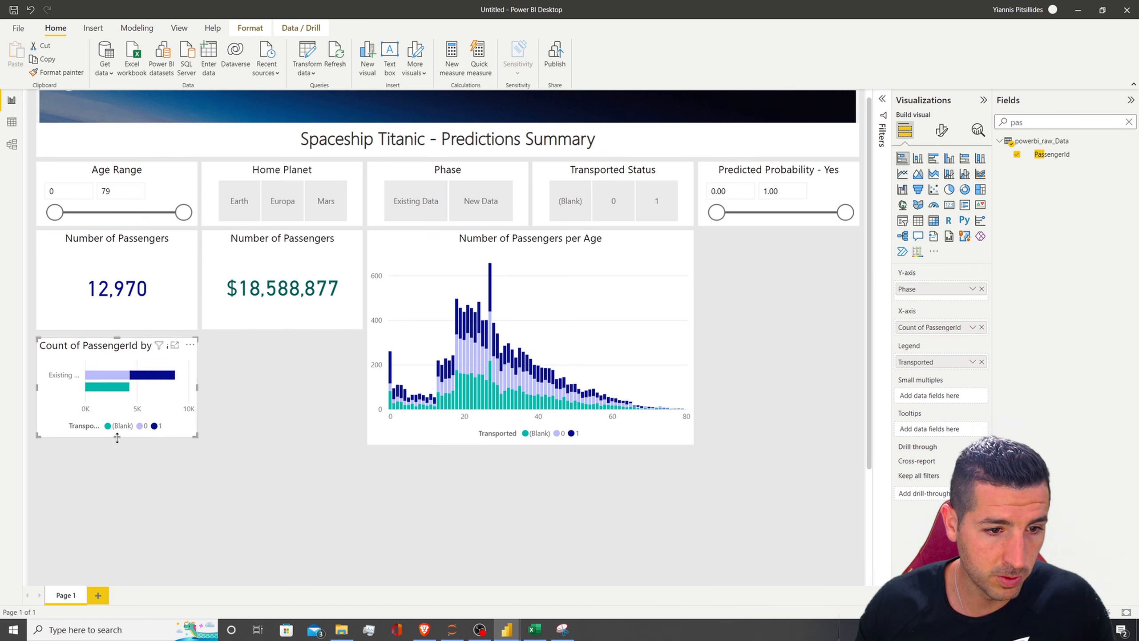
Step: Make the phase bar chart taller, nudge it up under the card, and extend the age chart to the same lower edge
{"action": "left_click_drag", "start_coordinate": [117, 437], "coordinate": [116, 464]}
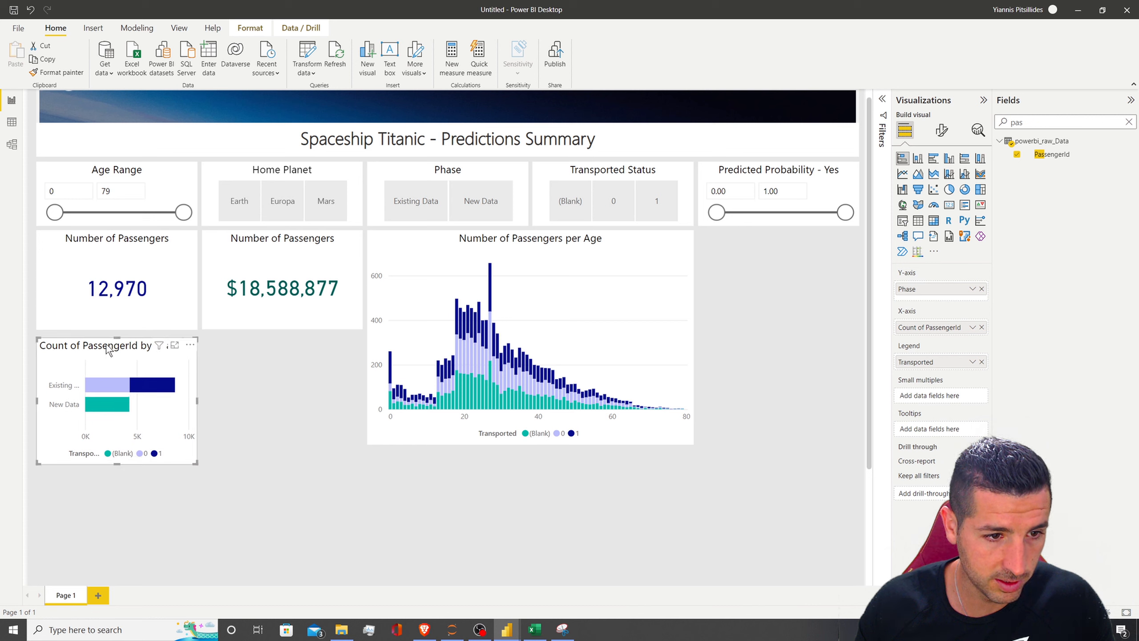
{"action": "left_click_drag", "start_coordinate": [108, 350], "coordinate": [109, 345]}
{"action": "left_click_drag", "start_coordinate": [115, 461], "coordinate": [112, 455]}
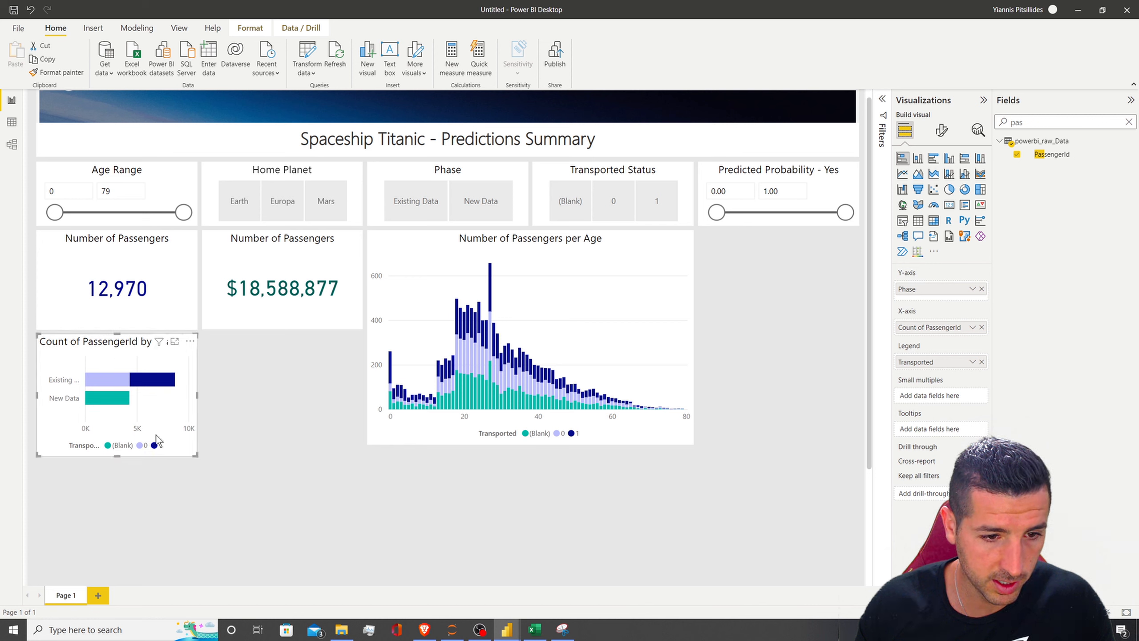
{"action": "left_click_drag", "start_coordinate": [197, 393], "coordinate": [196, 392]}
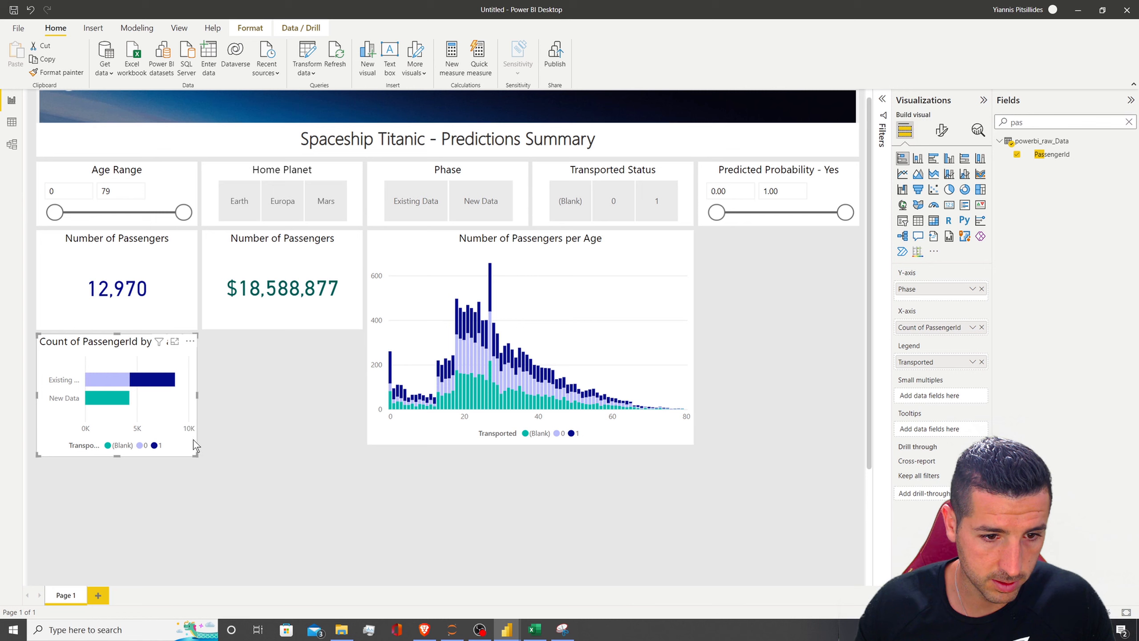
{"action": "left_click", "coordinate": [403, 260]}
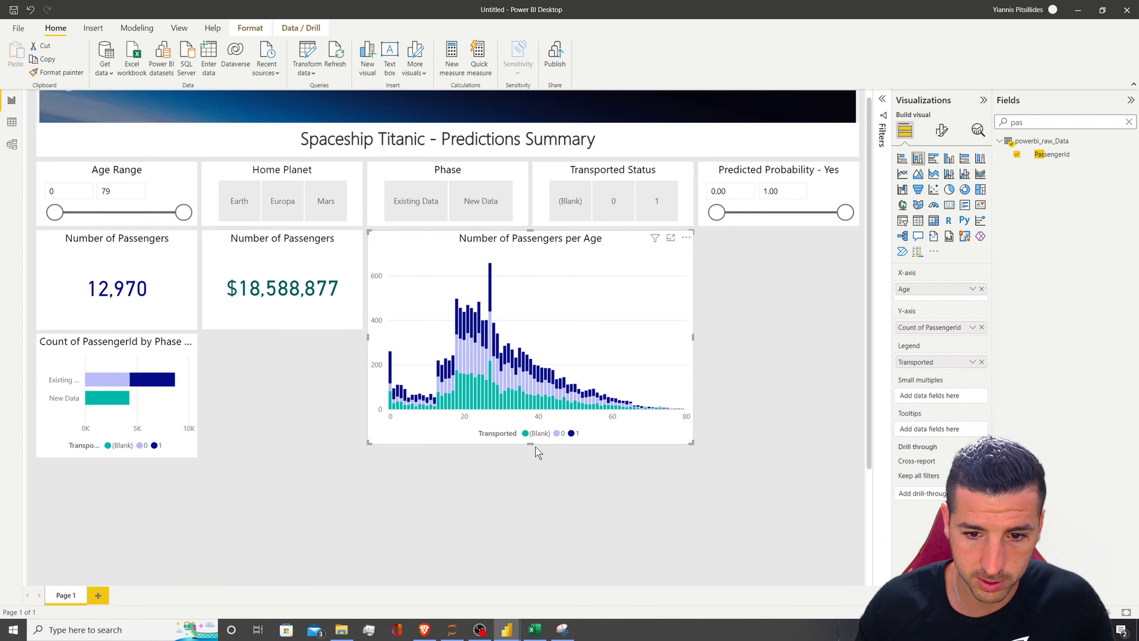
{"action": "left_click_drag", "start_coordinate": [531, 445], "coordinate": [438, 451]}
Step: Set the Y-axis maximum area width of the phase bar chart to 39%
{"action": "left_click", "coordinate": [83, 345]}
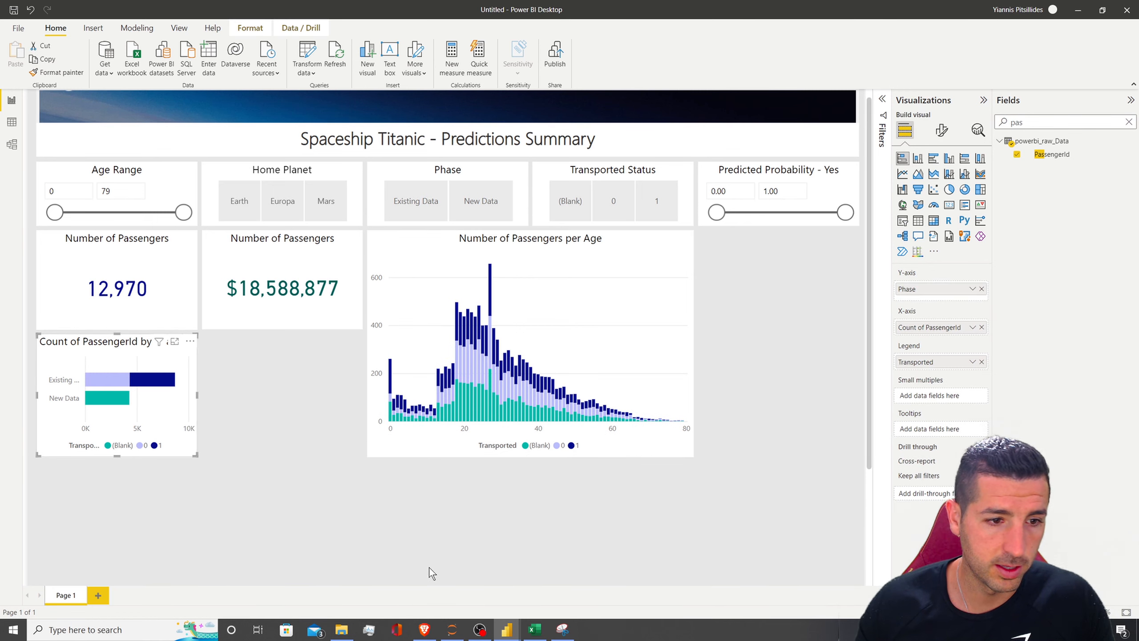
{"action": "left_click", "coordinate": [942, 130]}
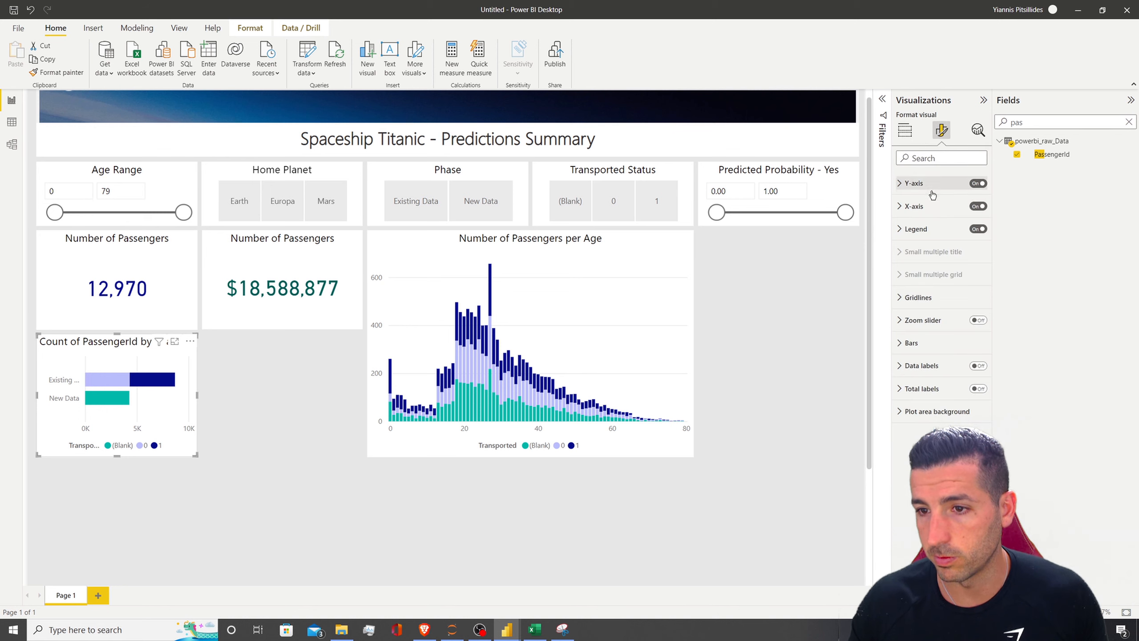
{"action": "left_click", "coordinate": [914, 209]}
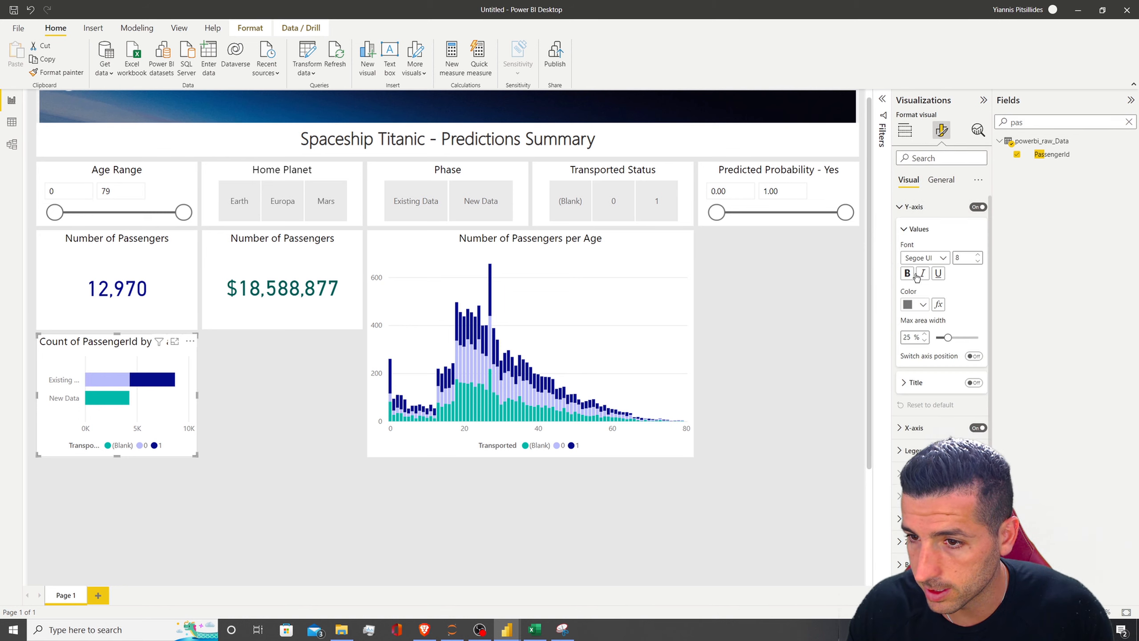
{"action": "left_click_drag", "start_coordinate": [949, 338], "coordinate": [964, 337]}
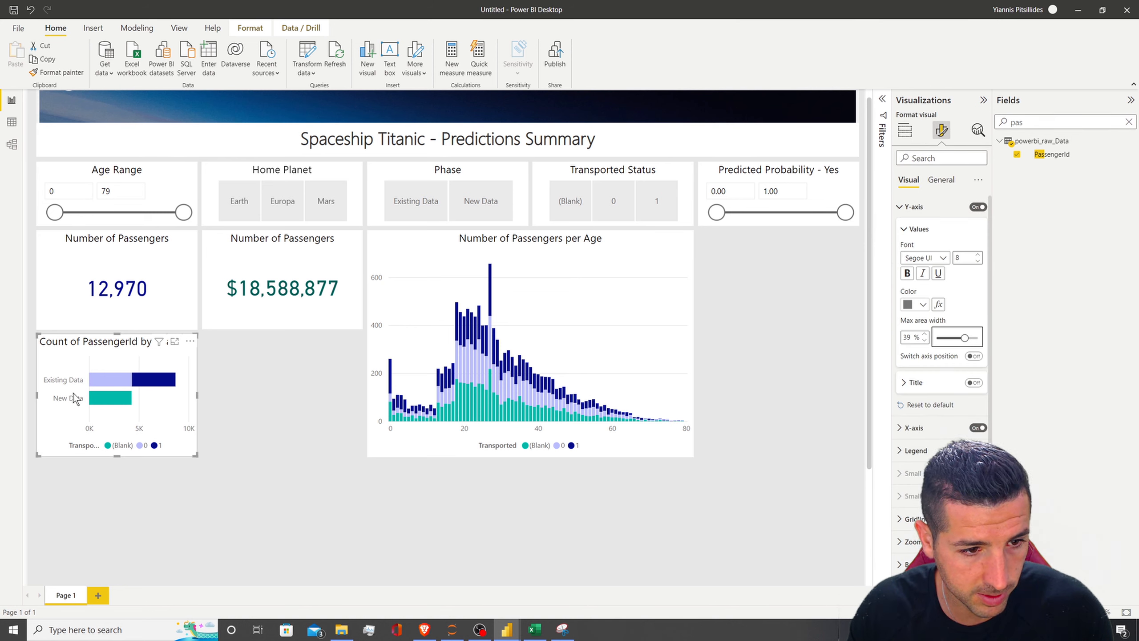
{"action": "left_click", "coordinate": [914, 206]}
Step: Turn on data labels for the phase bar chart and target the label settings at the (Blank) series
{"action": "left_click", "coordinate": [978, 389]}
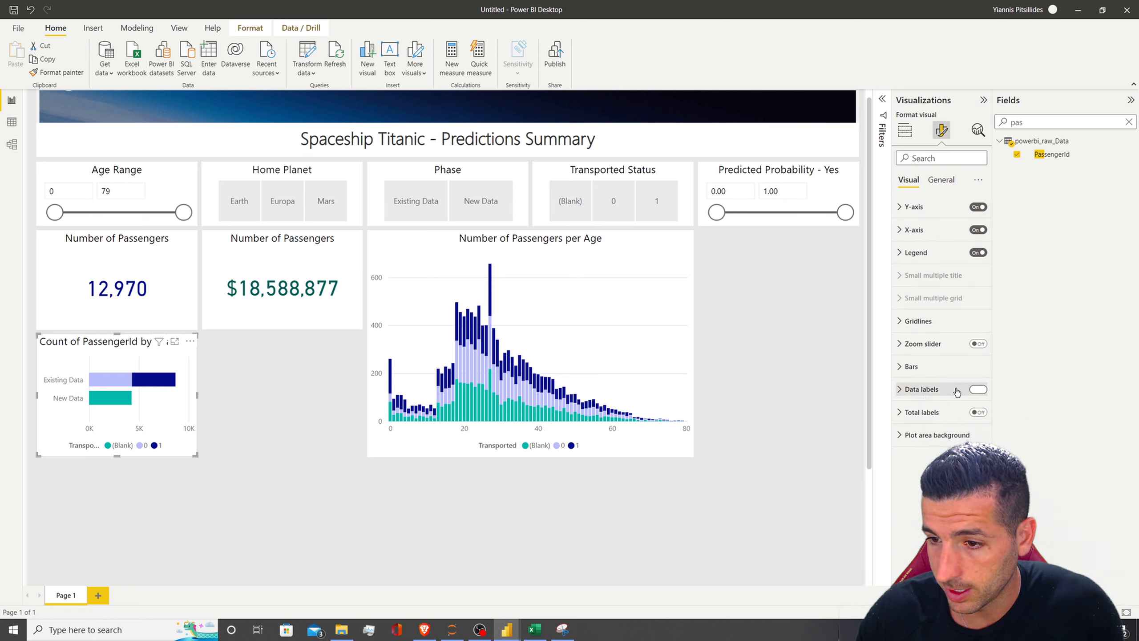
{"action": "left_click", "coordinate": [956, 389]}
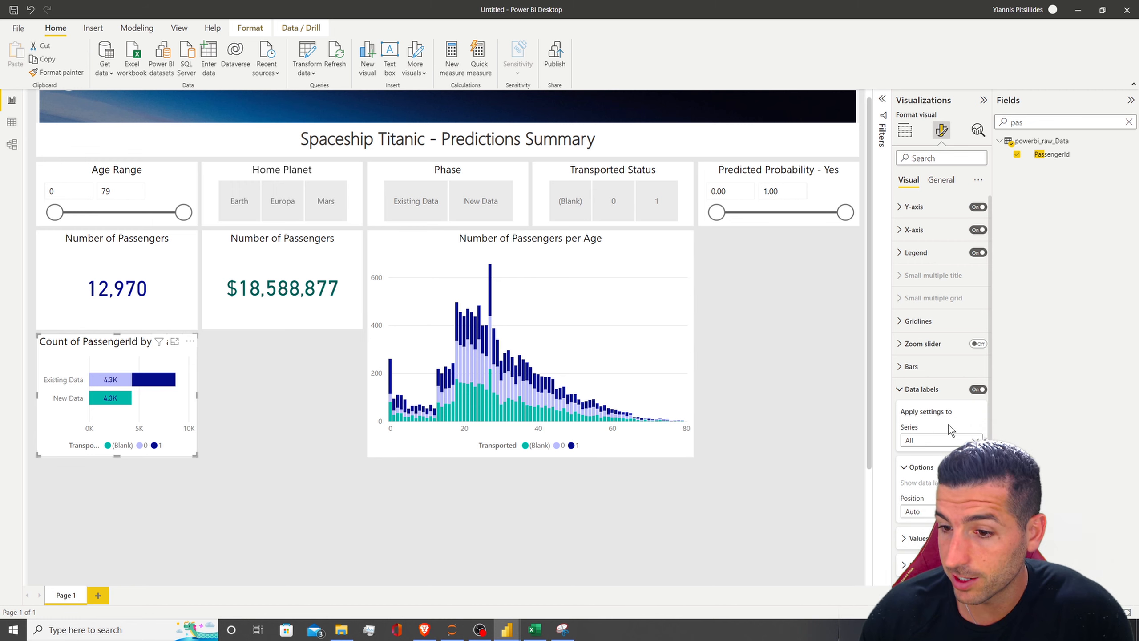
{"action": "scroll", "coordinate": [946, 404], "scroll_direction": "down", "scroll_amount": 1}
{"action": "left_click", "coordinate": [936, 401]}
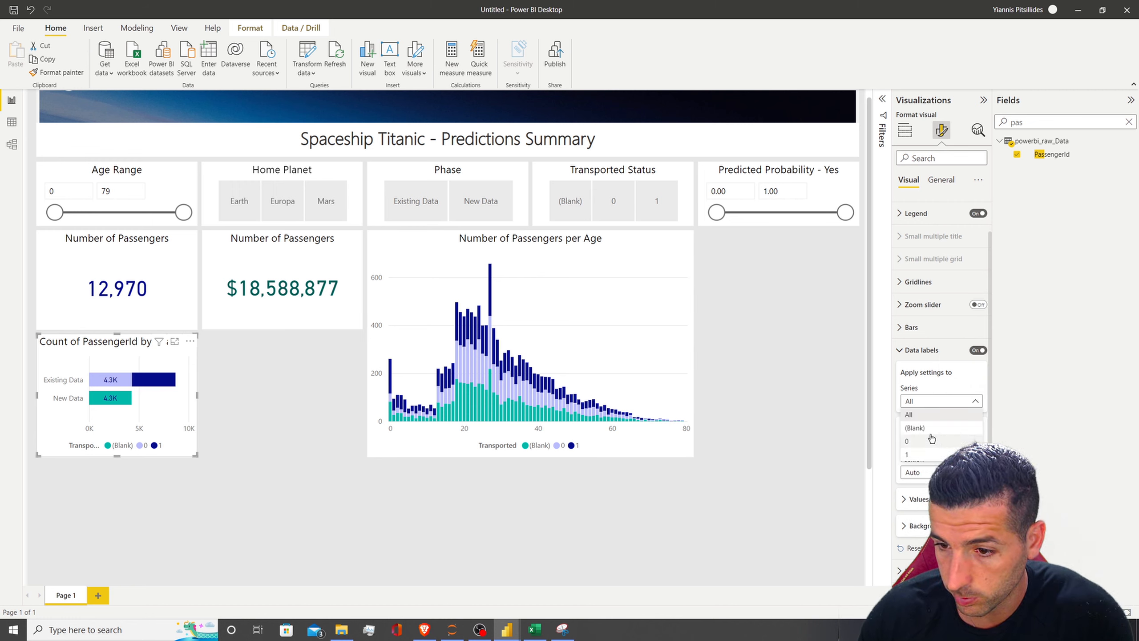
{"action": "left_click", "coordinate": [932, 430]}
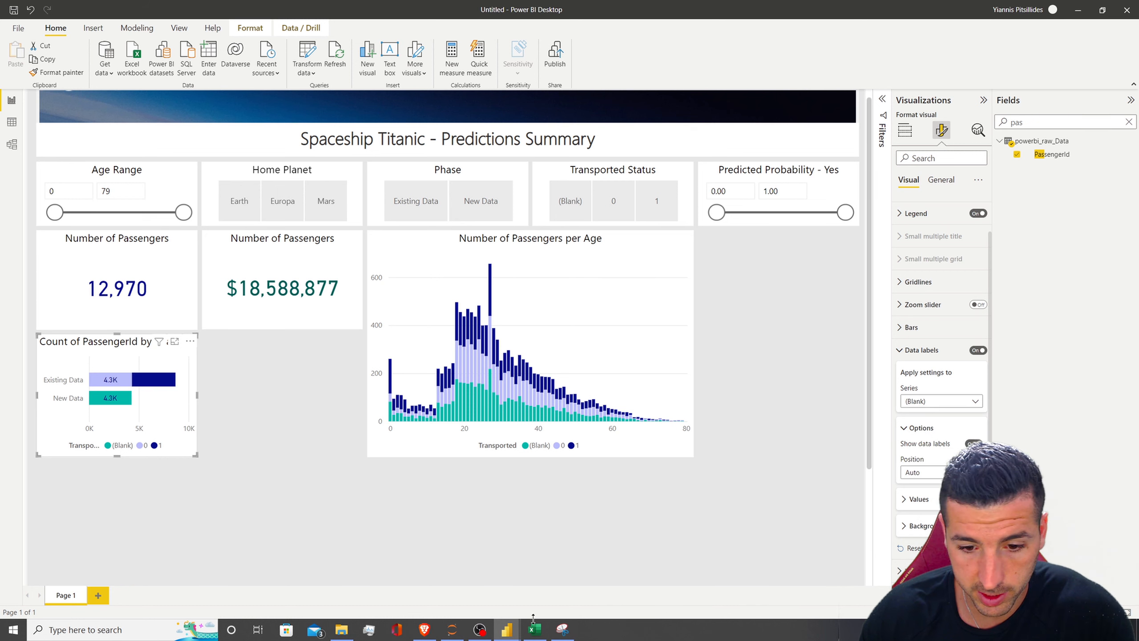
Step: Check the phase chart's colours in the finished report, then set the (Blank) bars in the new file's phase chart to light grey
{"action": "mouse_move", "coordinate": [506, 628]}
{"action": "left_click", "coordinate": [444, 583]}
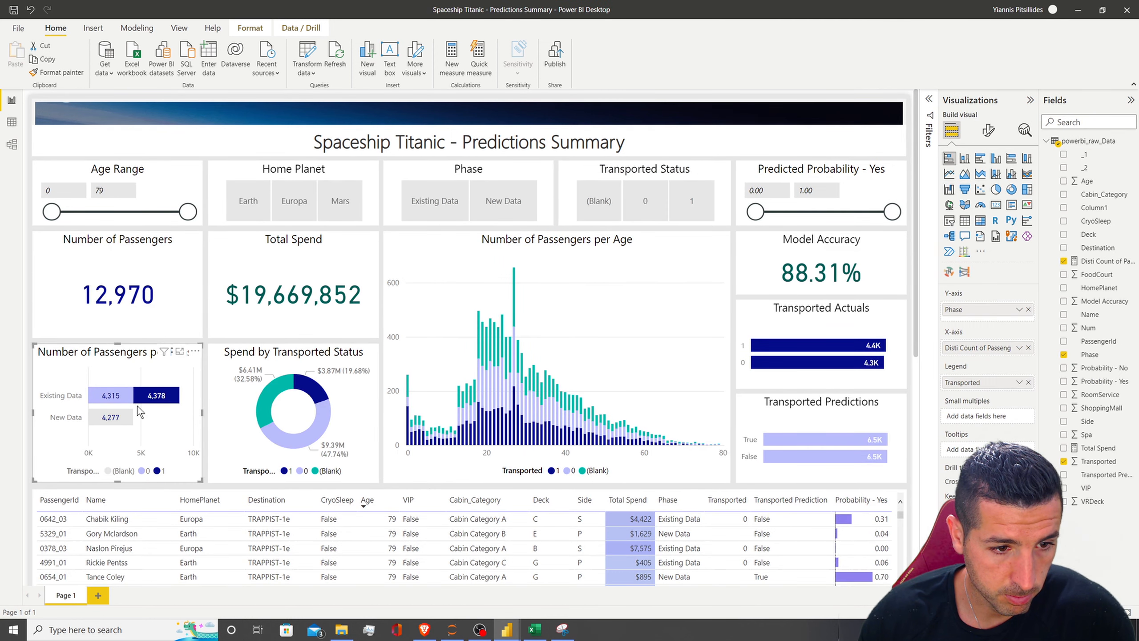
{"action": "mouse_move", "coordinate": [113, 425]}
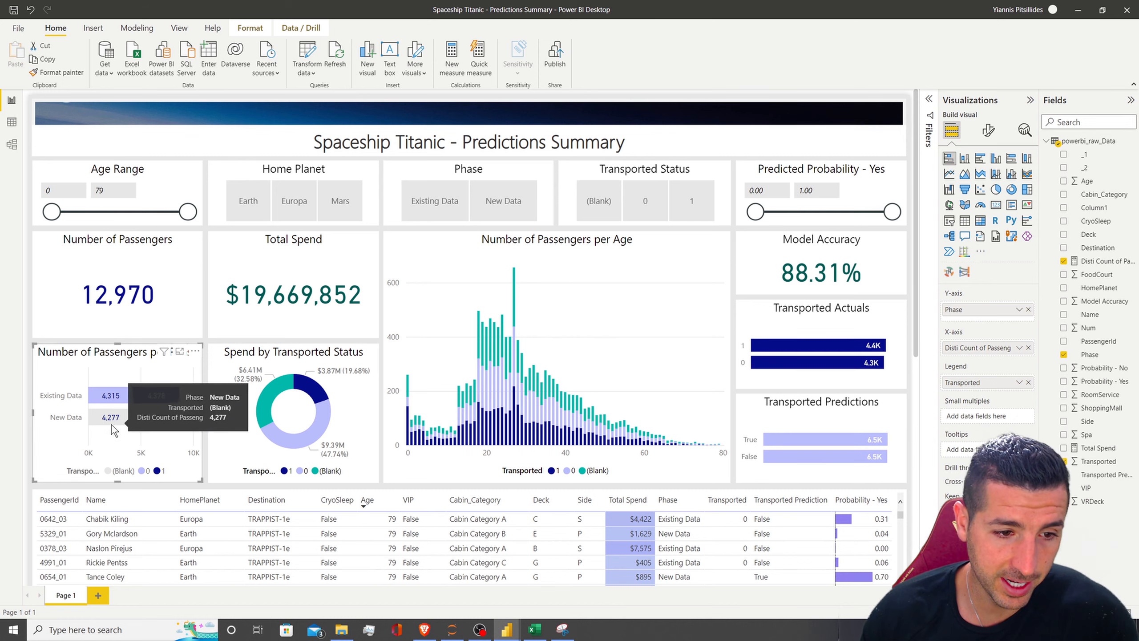
{"action": "left_click", "coordinate": [1076, 11]}
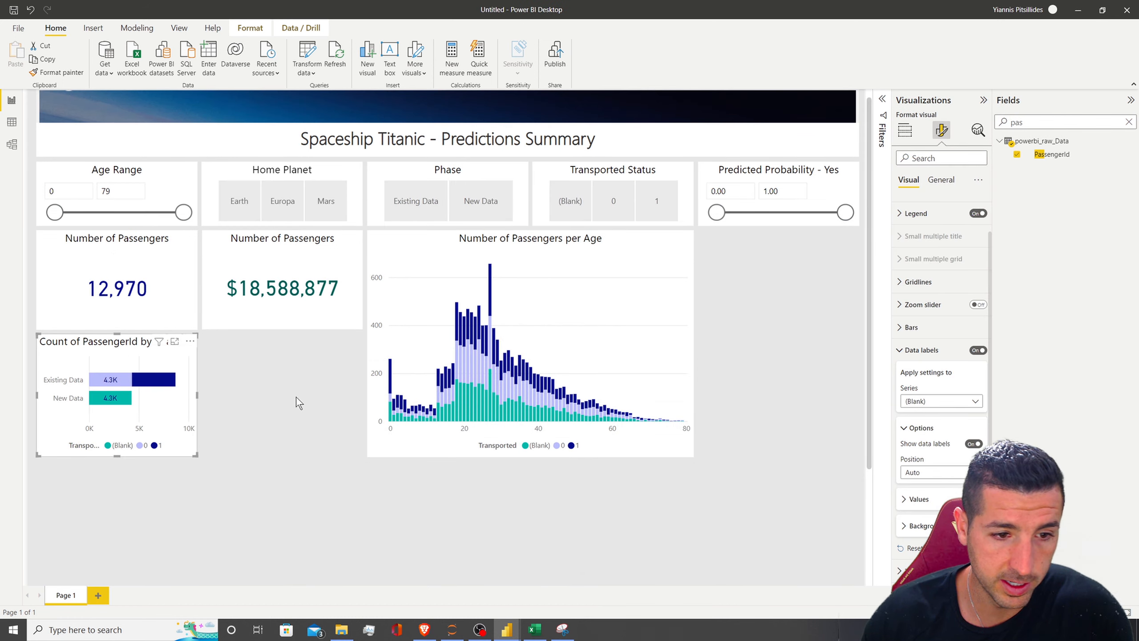
{"action": "left_click", "coordinate": [911, 327]}
{"action": "left_click", "coordinate": [924, 379]}
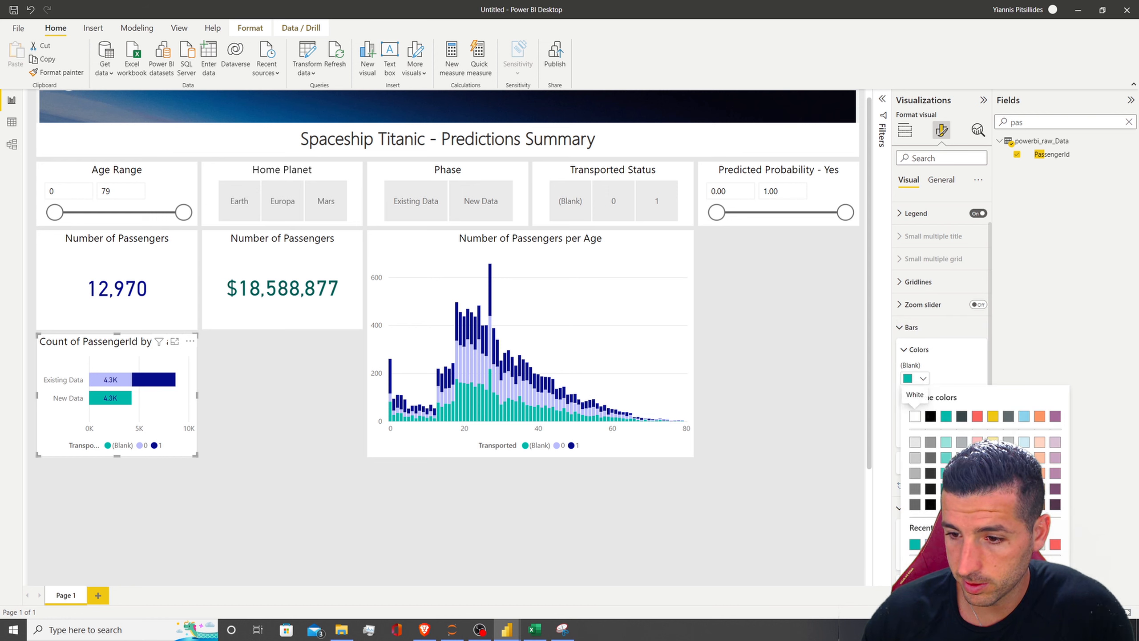
{"action": "left_click", "coordinate": [914, 443]}
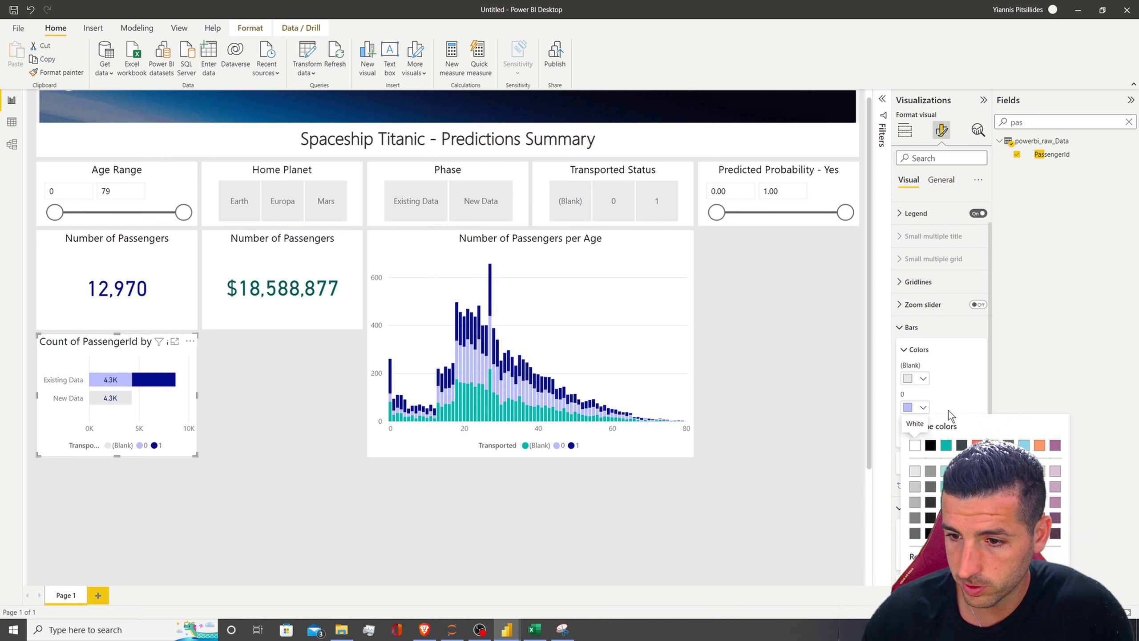
{"action": "left_click", "coordinate": [930, 327]}
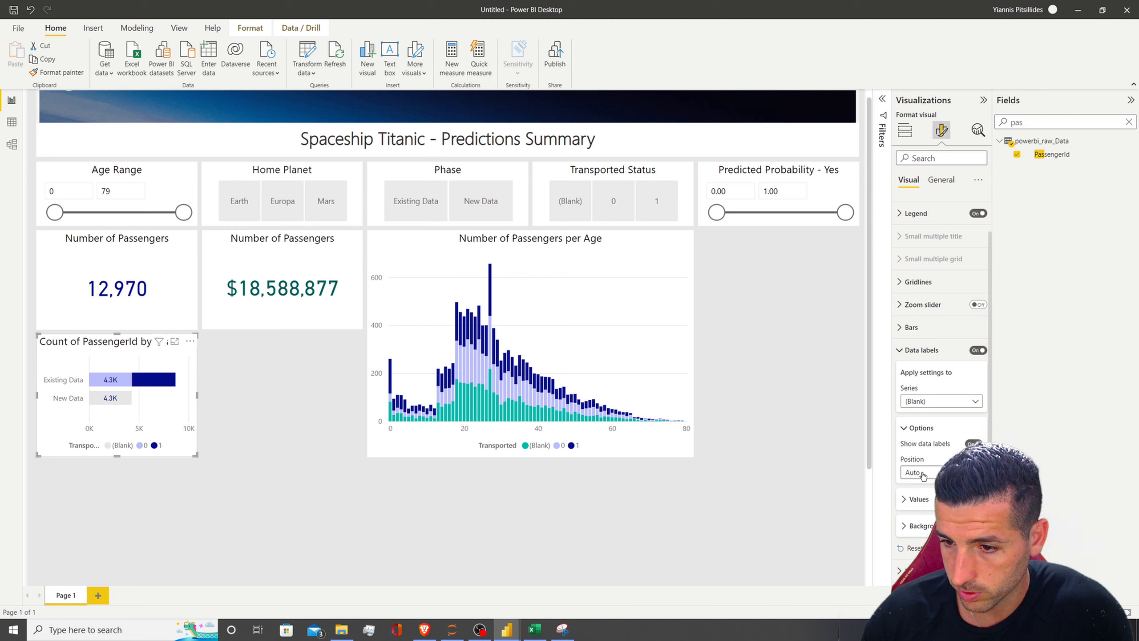
Step: Set the data label colour of the phase chart's (Blank) series to dark grey
{"action": "scroll", "coordinate": [951, 446], "scroll_direction": "down", "scroll_amount": 3}
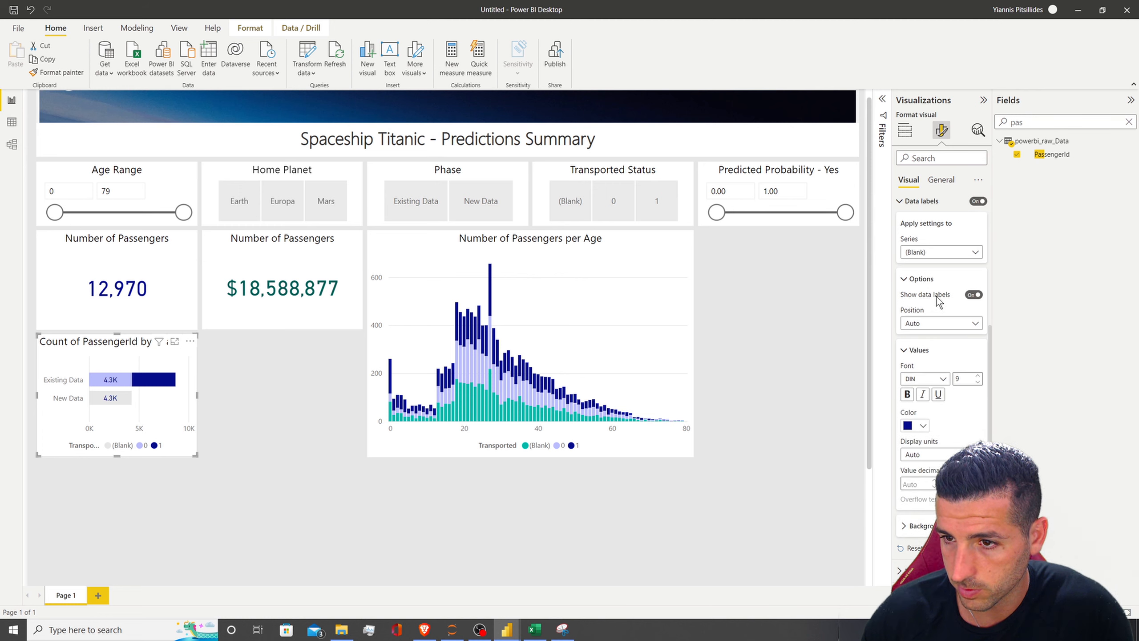
{"action": "left_click", "coordinate": [912, 202]}
{"action": "left_click", "coordinate": [921, 389]}
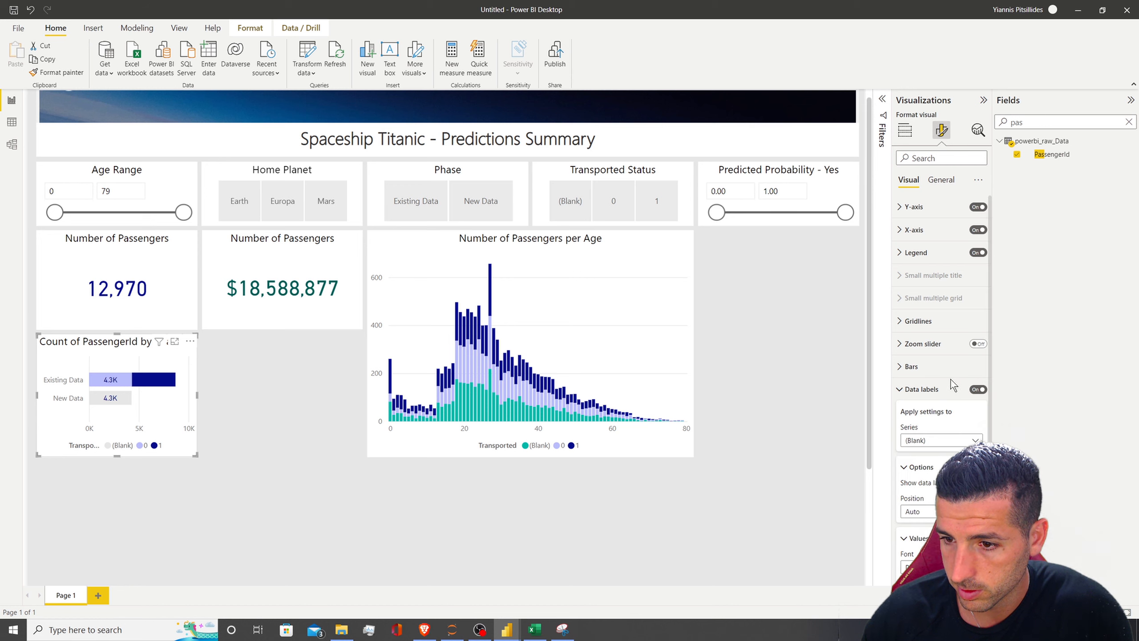
{"action": "scroll", "coordinate": [932, 292], "scroll_direction": "down", "scroll_amount": 4}
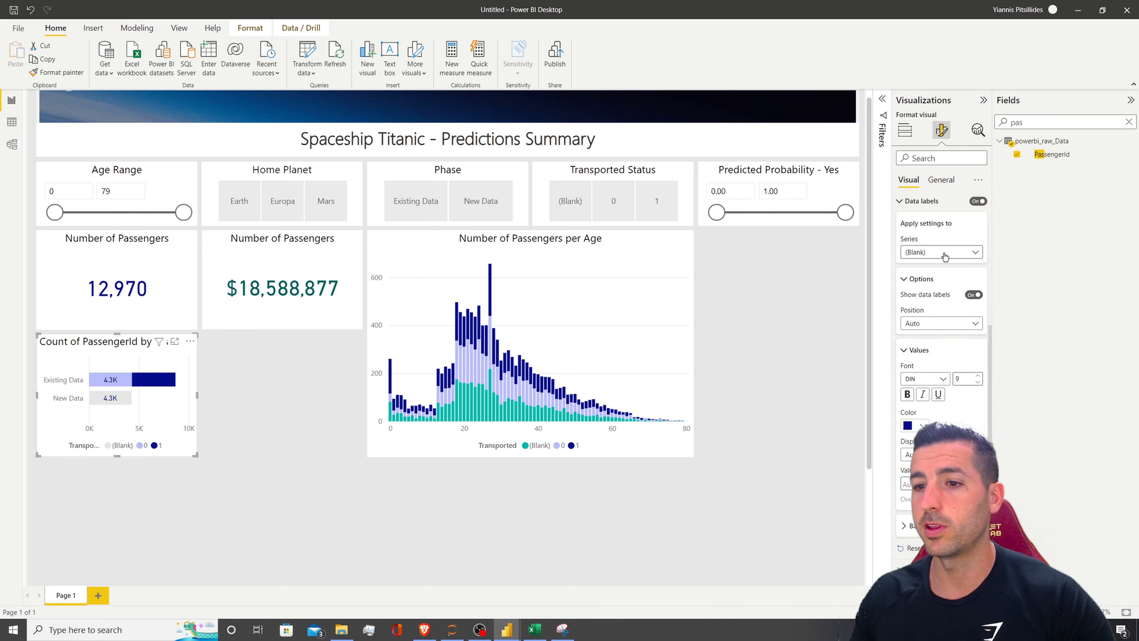
{"action": "left_click", "coordinate": [921, 426]}
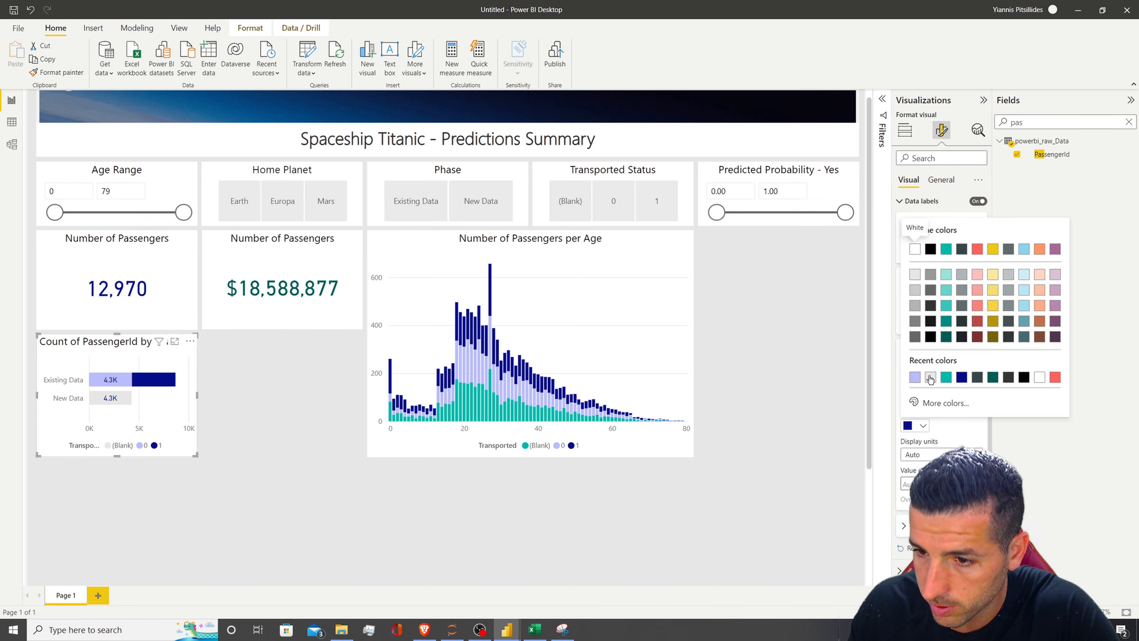
{"action": "left_click", "coordinate": [931, 250]}
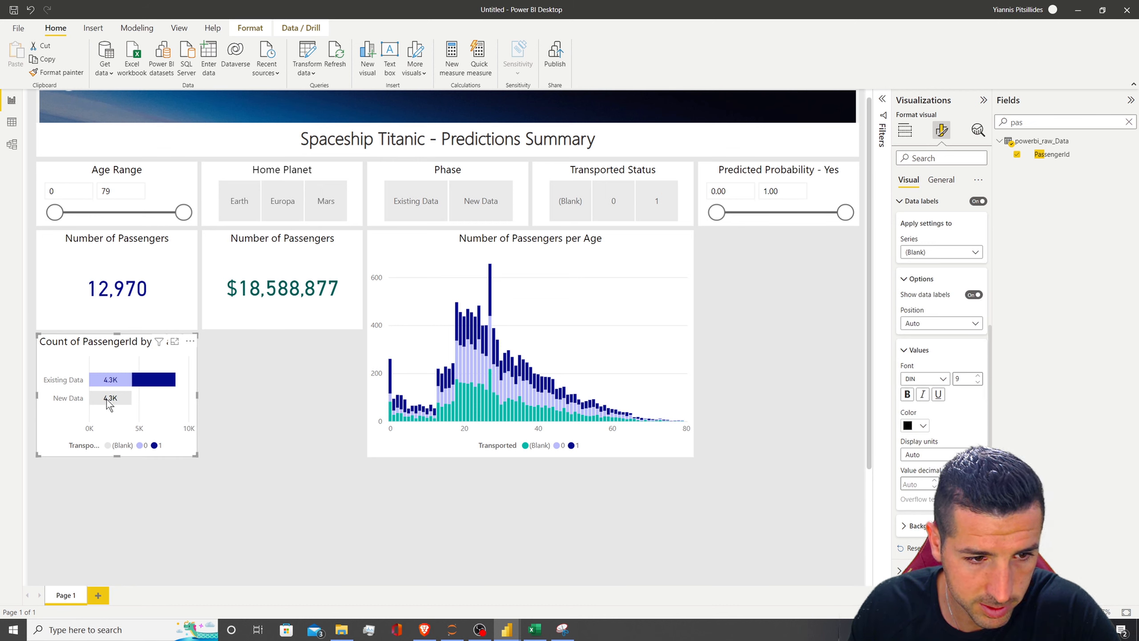
{"action": "left_click", "coordinate": [920, 425]}
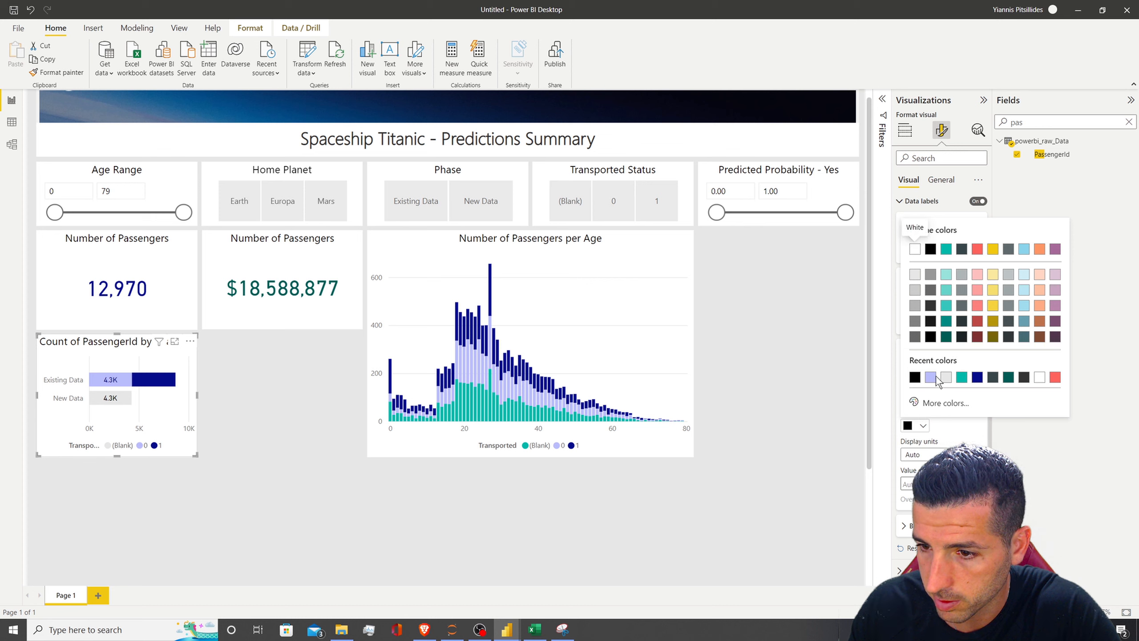
{"action": "left_click", "coordinate": [915, 337]}
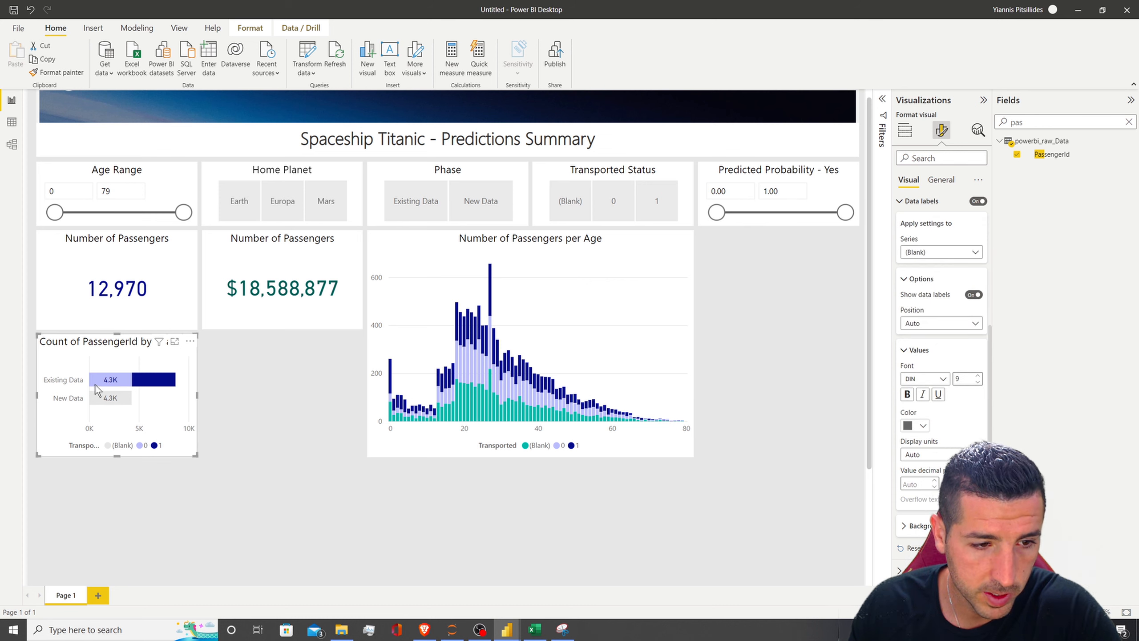
Step: Set the data label colour of the phase chart's 0 series to black
{"action": "left_click", "coordinate": [937, 253]}
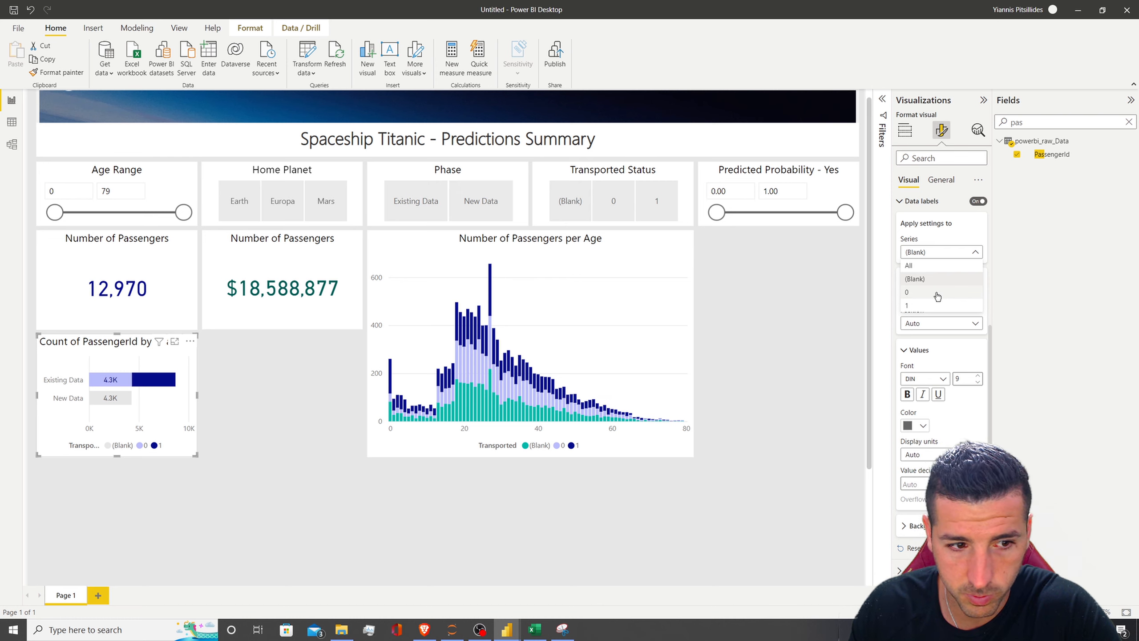
{"action": "left_click", "coordinate": [937, 292]}
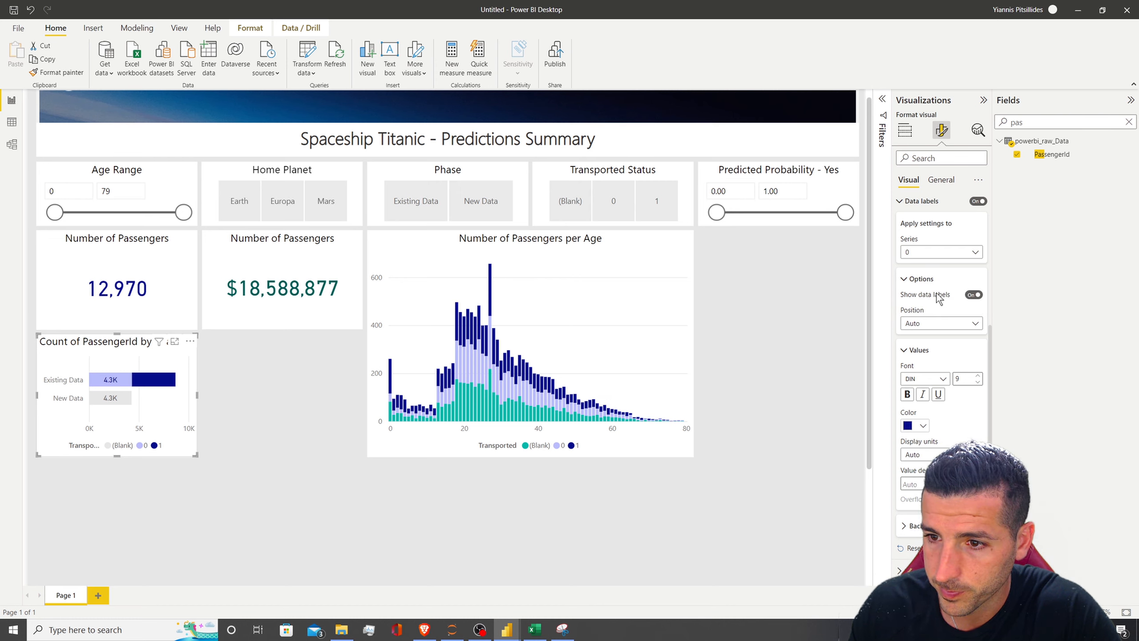
{"action": "left_click", "coordinate": [918, 429]}
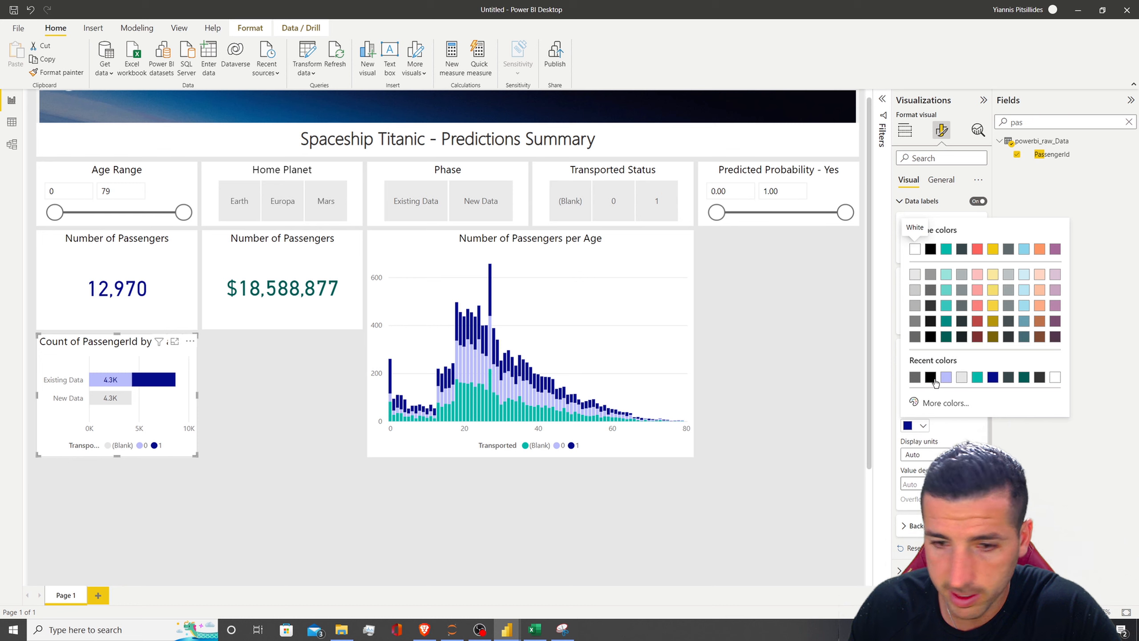
{"action": "left_click", "coordinate": [931, 378]}
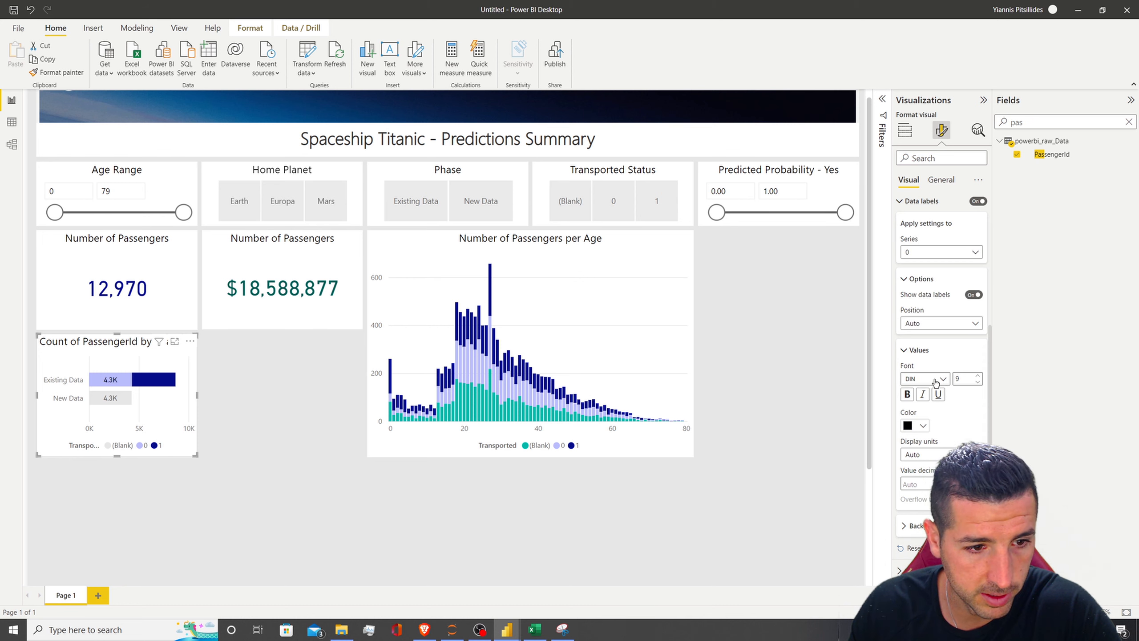
Step: Set the data label colour of the phase chart's 1 series to white and deselect the chart
{"action": "left_click", "coordinate": [938, 260]}
{"action": "left_click", "coordinate": [923, 309]}
{"action": "left_click", "coordinate": [918, 425]}
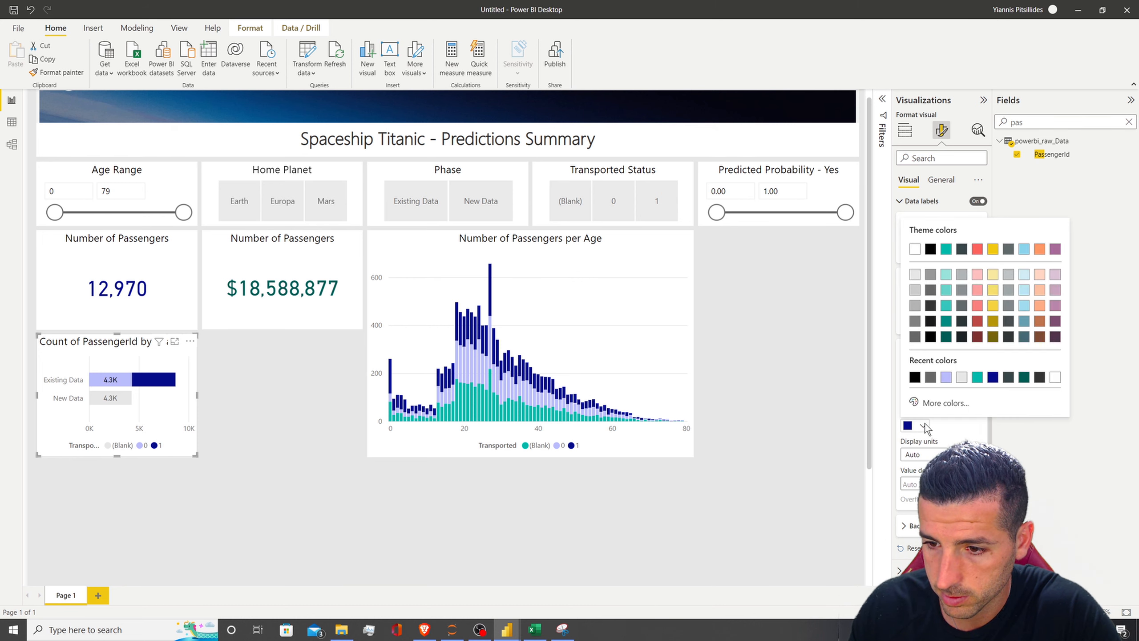
{"action": "left_click", "coordinate": [918, 381]}
{"action": "left_click", "coordinate": [918, 426]}
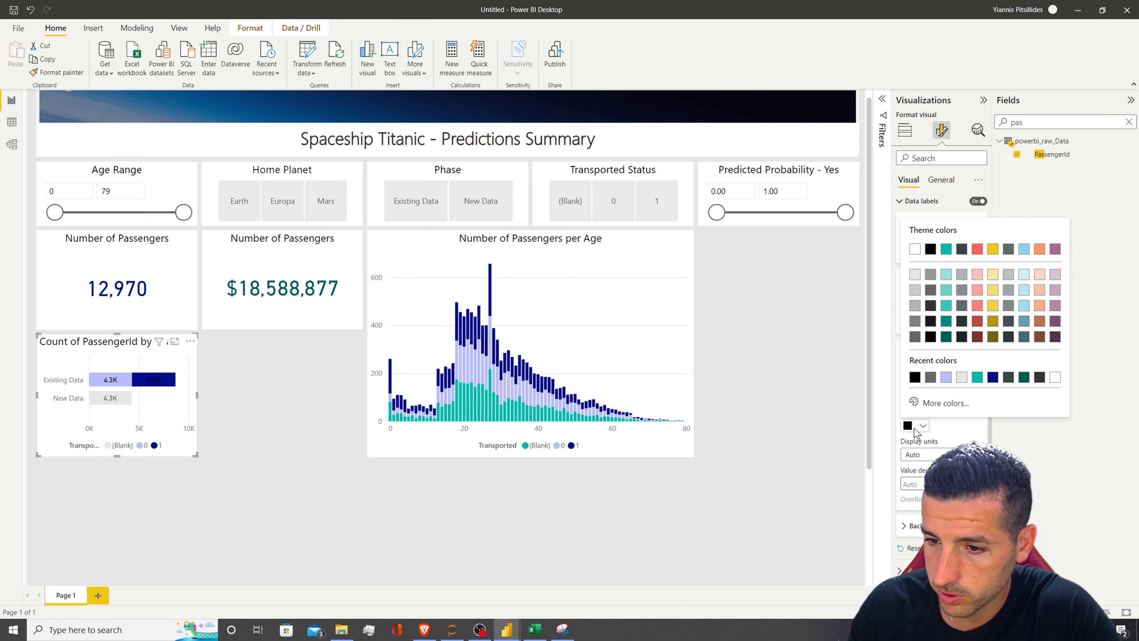
{"action": "left_click", "coordinate": [917, 252]}
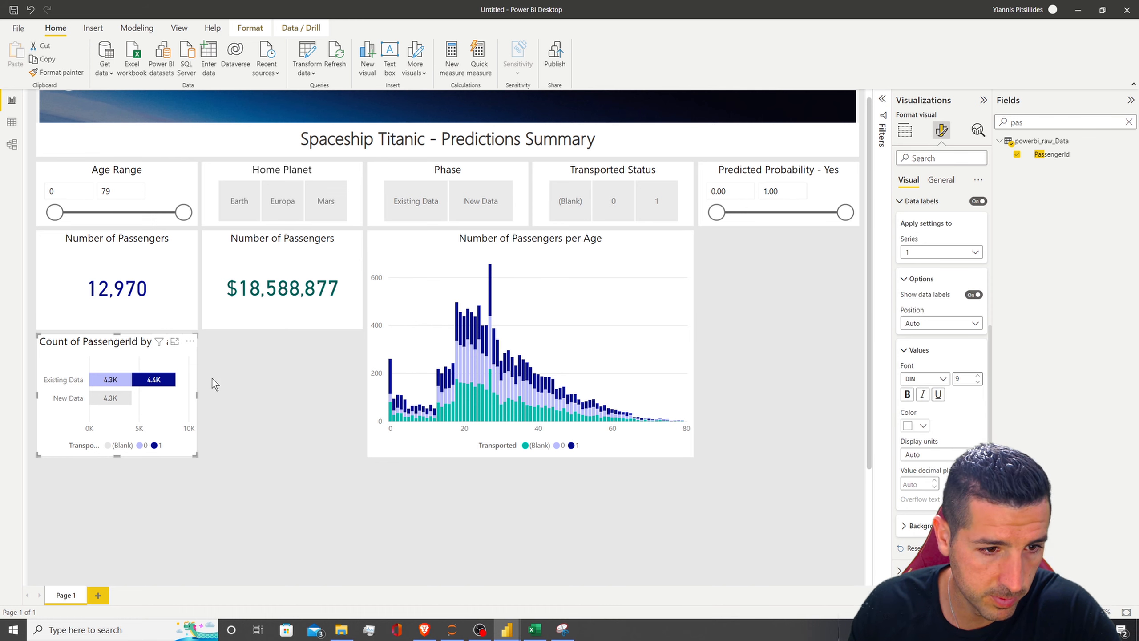
{"action": "left_click", "coordinate": [231, 392]}
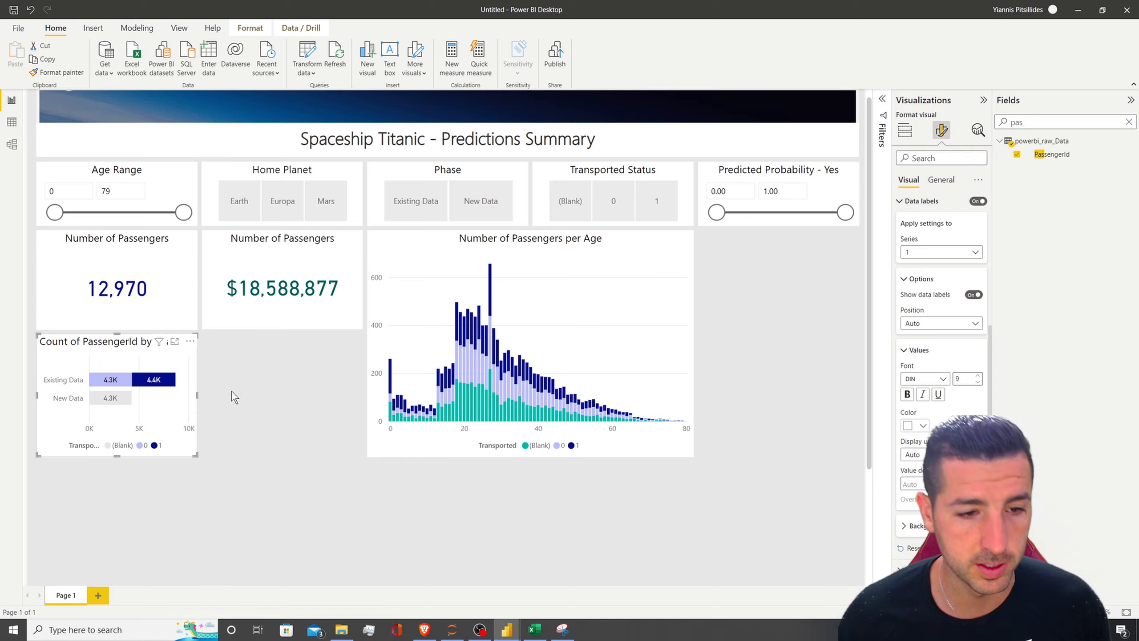
Step: Switch to the finished Spaceship Titanic report and copy the title text of its phase bar chart
{"action": "mouse_move", "coordinate": [507, 629]}
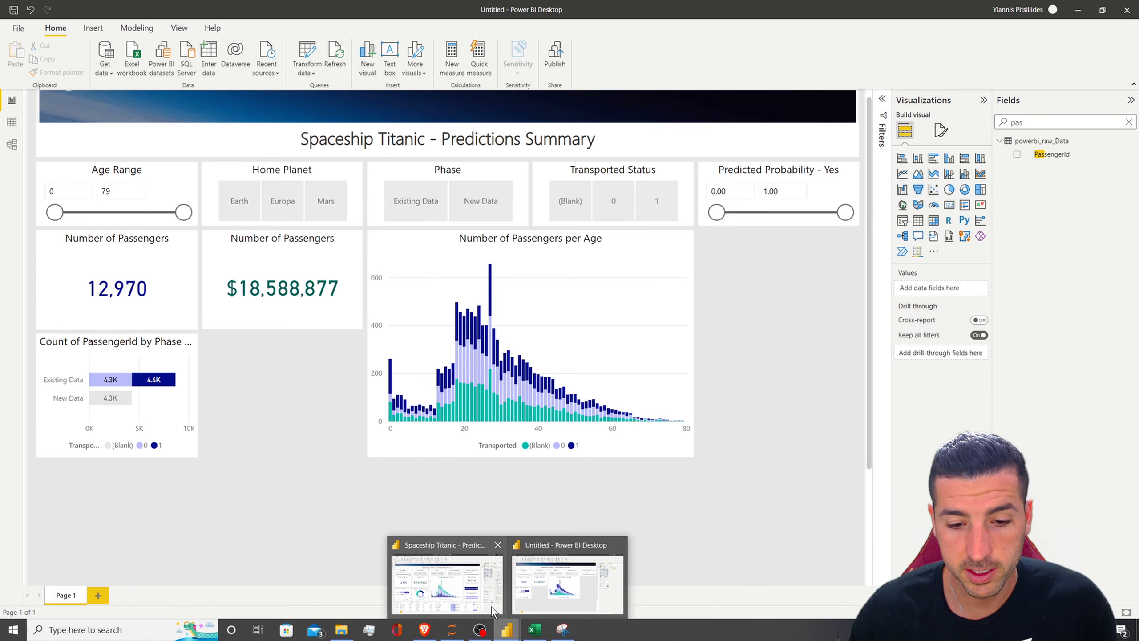
{"action": "left_click", "coordinate": [453, 591]}
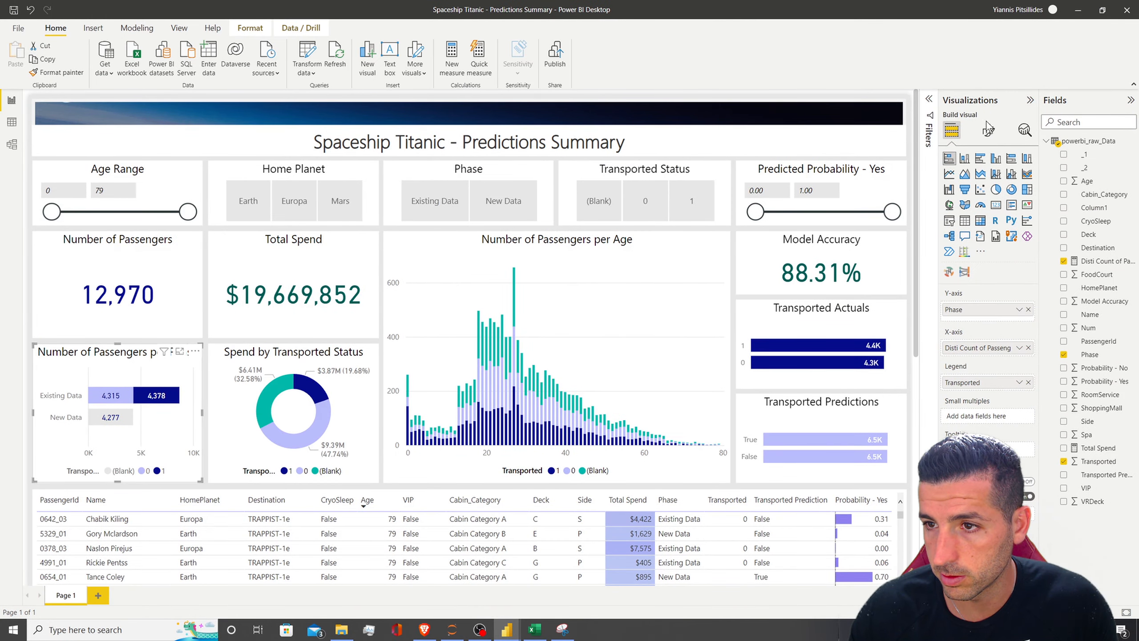
{"action": "left_click", "coordinate": [988, 129]}
{"action": "left_click", "coordinate": [986, 179]}
{"action": "left_click", "coordinate": [958, 229]}
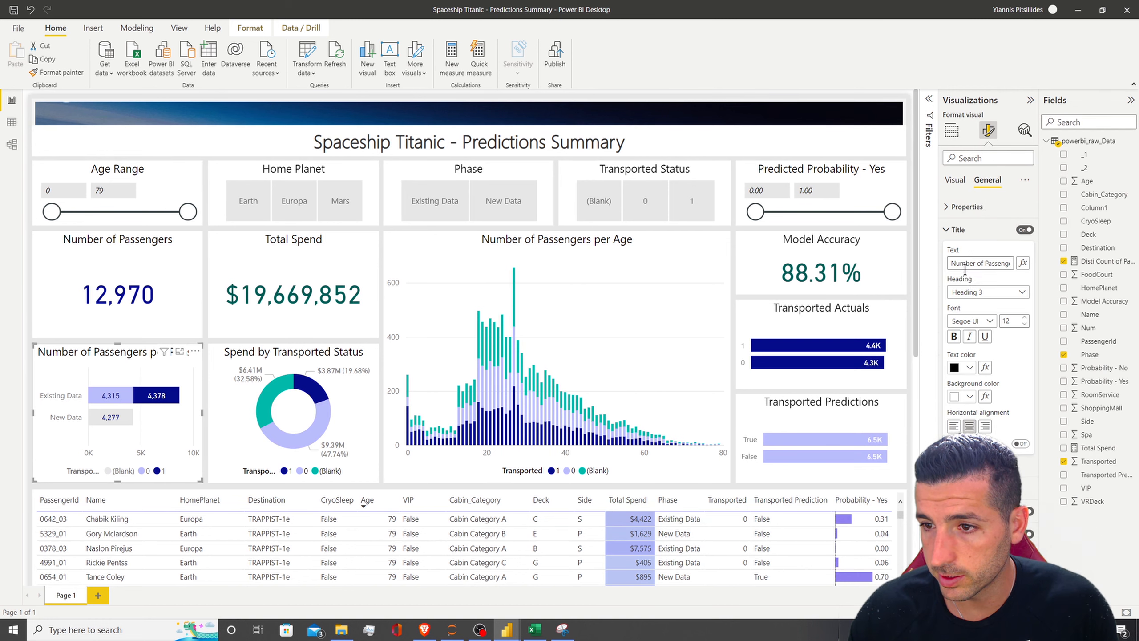
{"action": "triple_click", "coordinate": [964, 264]}
{"action": "key", "text": "ctrl+c"}
{"action": "mouse_move", "coordinate": [513, 632]}
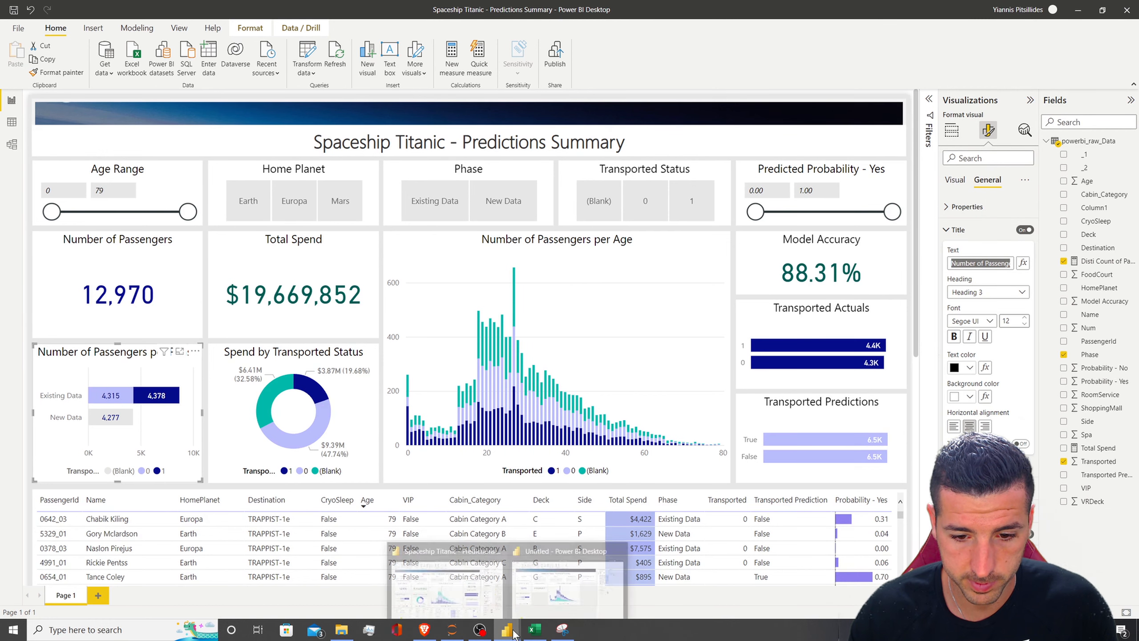
Step: Return to the untitled file and replace the phase bar chart's title with the copied text "Number of Passengers per Phase"
{"action": "left_click", "coordinate": [568, 588]}
{"action": "left_click", "coordinate": [134, 404]}
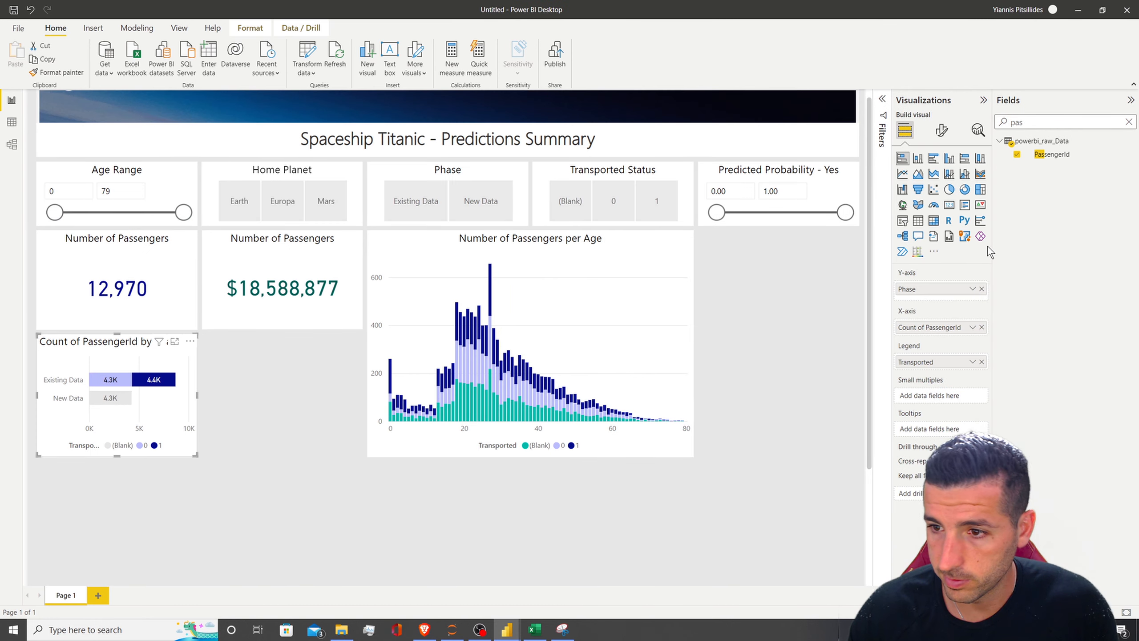
{"action": "left_click", "coordinate": [944, 135]}
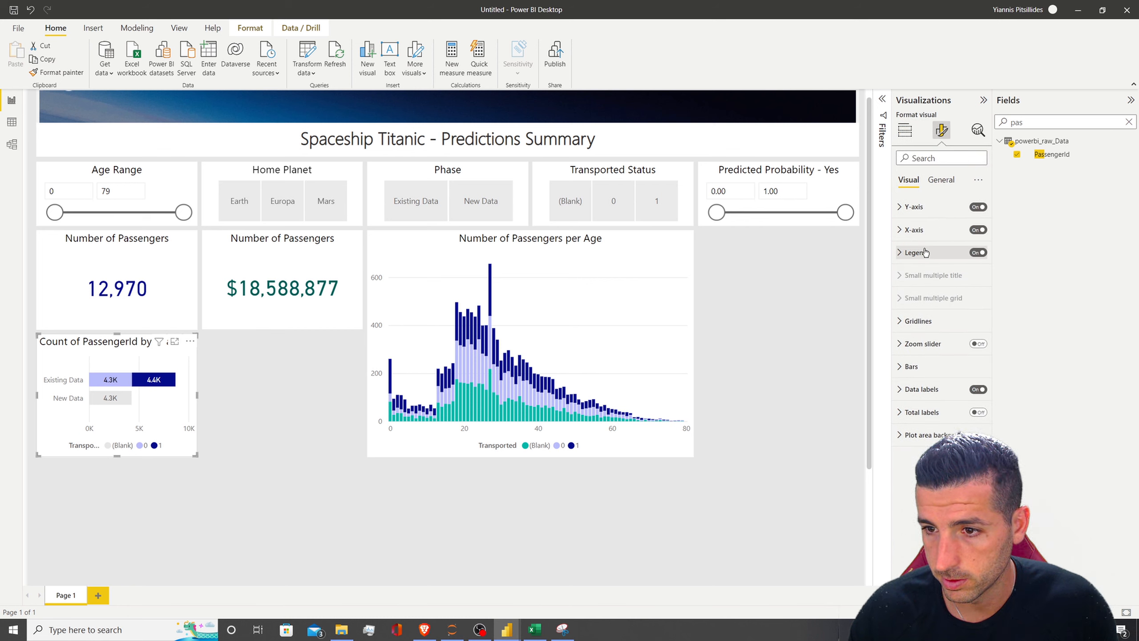
{"action": "left_click", "coordinate": [941, 180]}
{"action": "left_click", "coordinate": [911, 229]}
{"action": "triple_click", "coordinate": [924, 263]}
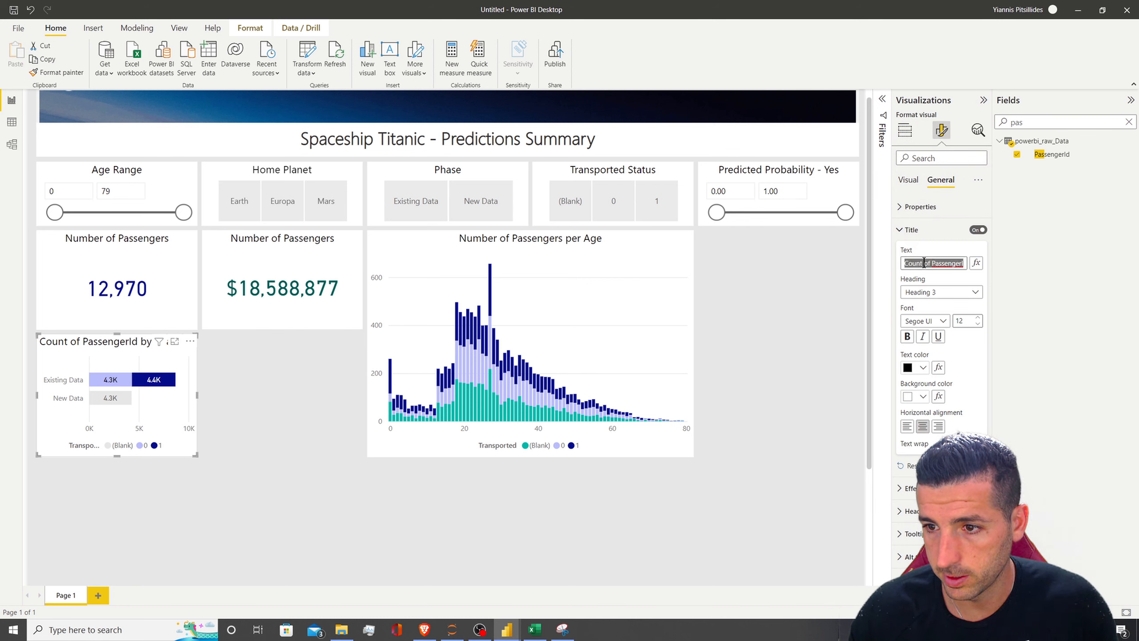
{"action": "key", "text": "ctrl+v"}
{"action": "left_click", "coordinate": [258, 429]}
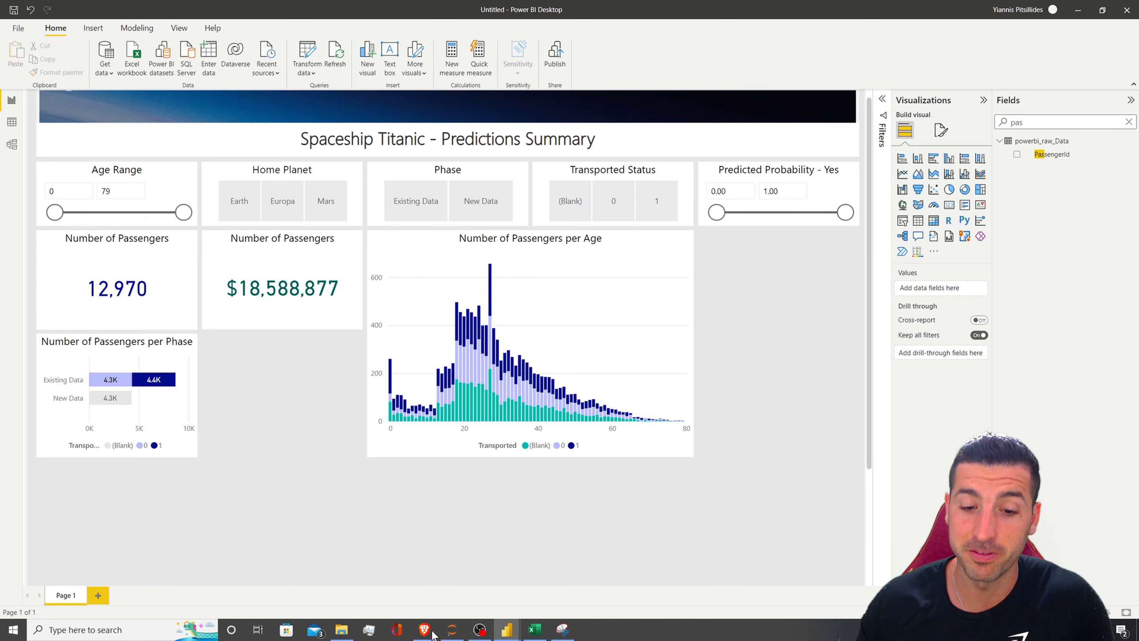
Step: Switch to the finished Spaceship Titanic report and examine the formatting and fields of its Spend by Transported Status donut chart
{"action": "mouse_move", "coordinate": [507, 629]}
{"action": "left_click", "coordinate": [453, 596]}
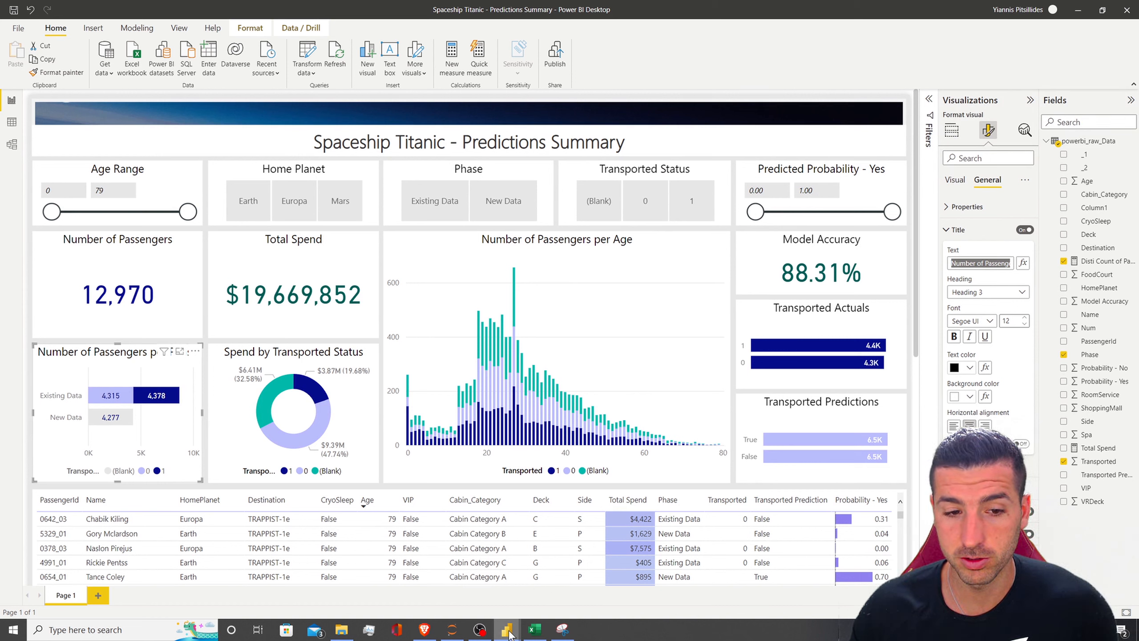
{"action": "left_click", "coordinate": [293, 415]}
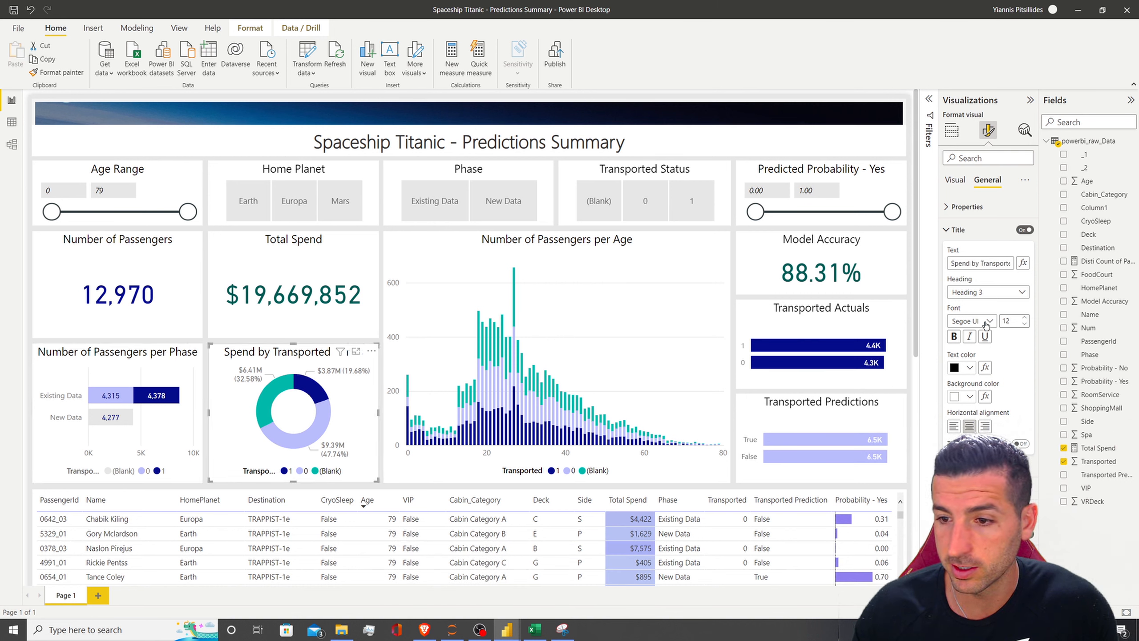
{"action": "left_click", "coordinate": [955, 179]}
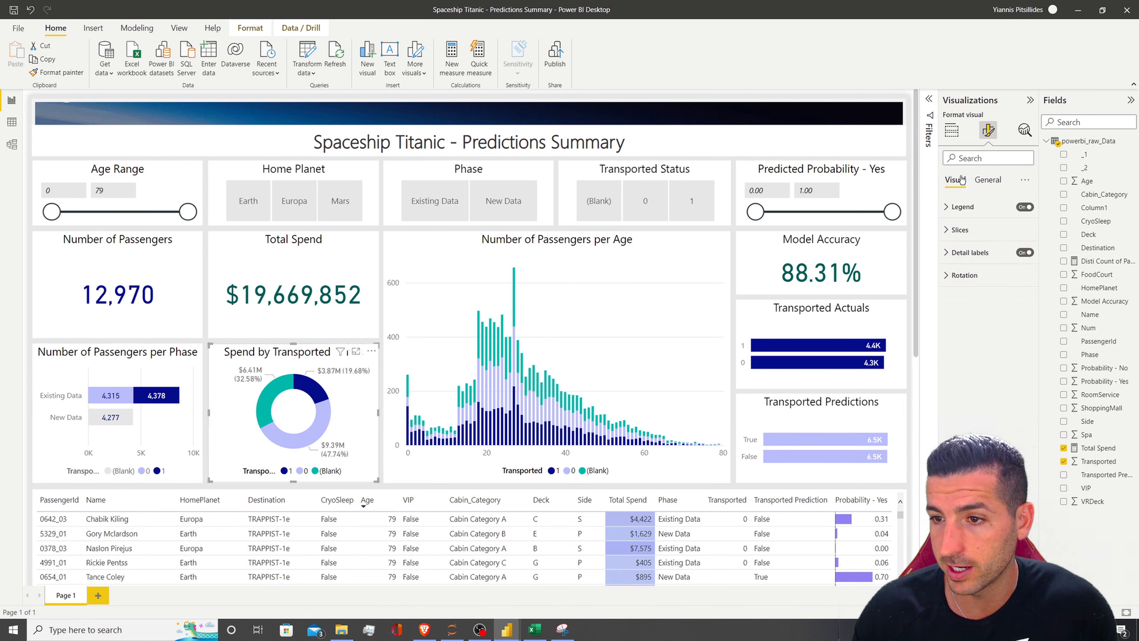
{"action": "left_click", "coordinate": [951, 130]}
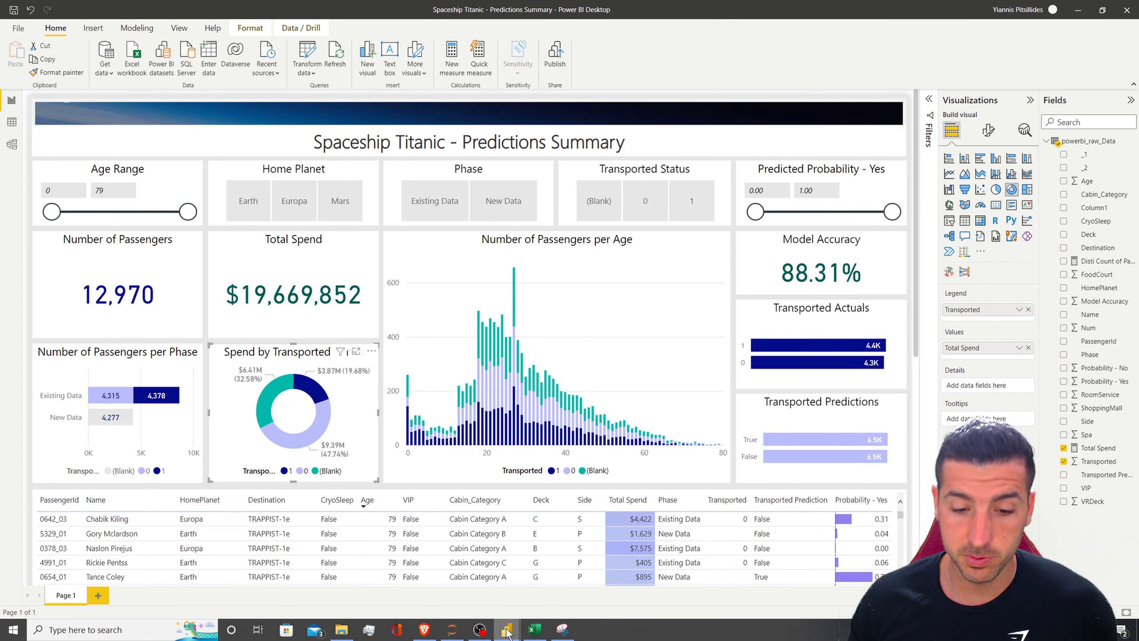
Step: Return to the untitled file and insert a donut chart beneath the total spend card, sized to fill the gap beside the phase chart
{"action": "mouse_move", "coordinate": [506, 633]}
{"action": "left_click", "coordinate": [556, 588]}
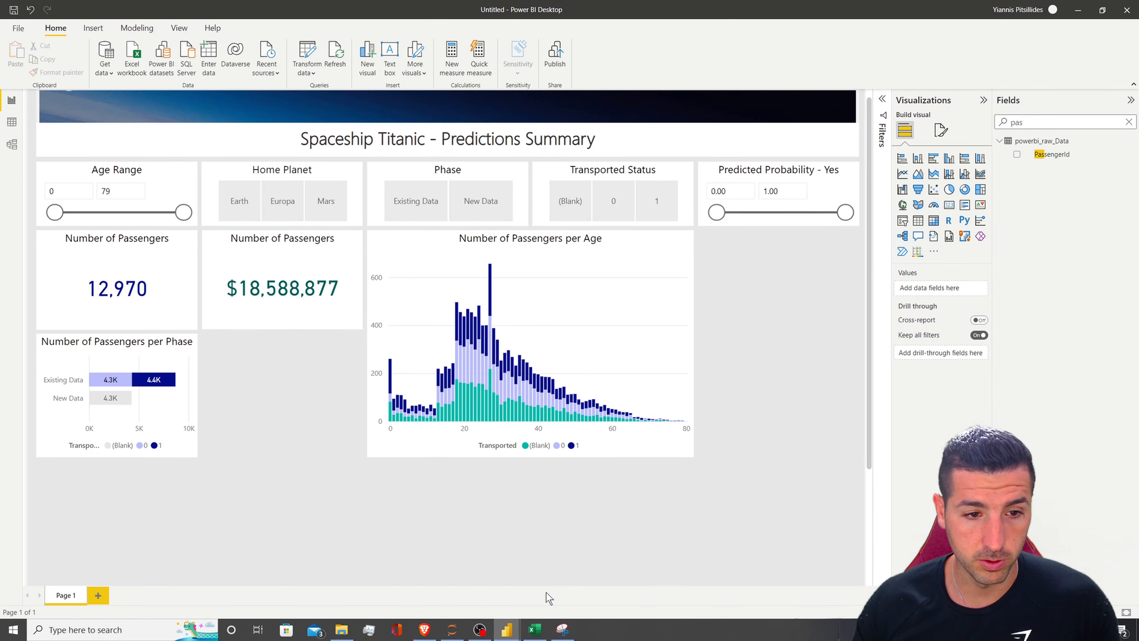
{"action": "left_click", "coordinate": [112, 345]}
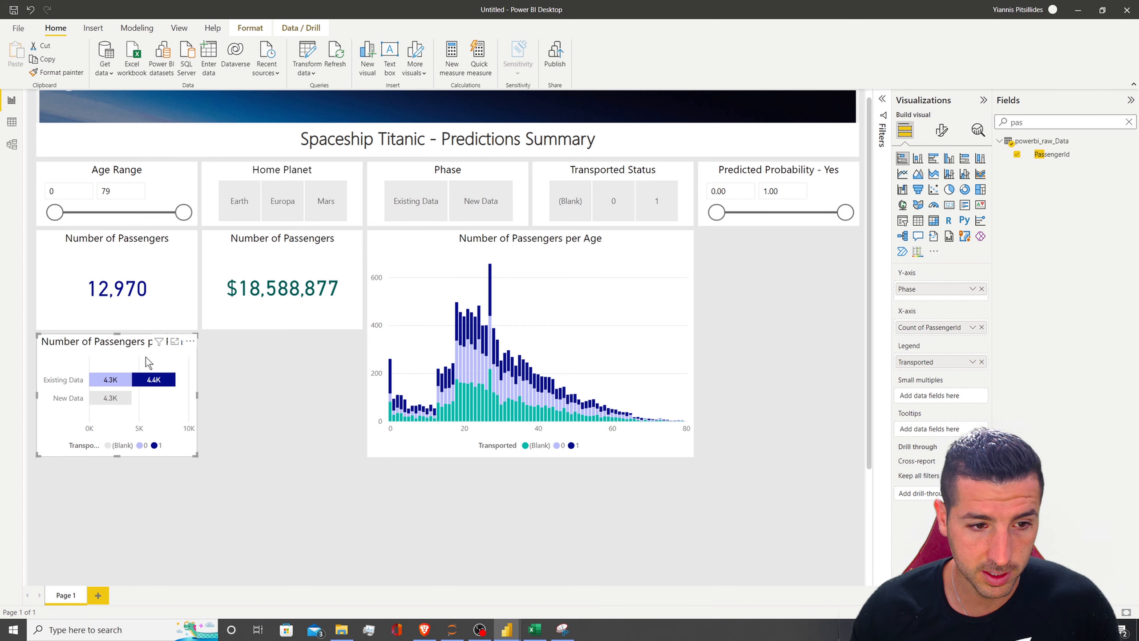
{"action": "left_click", "coordinate": [259, 407]}
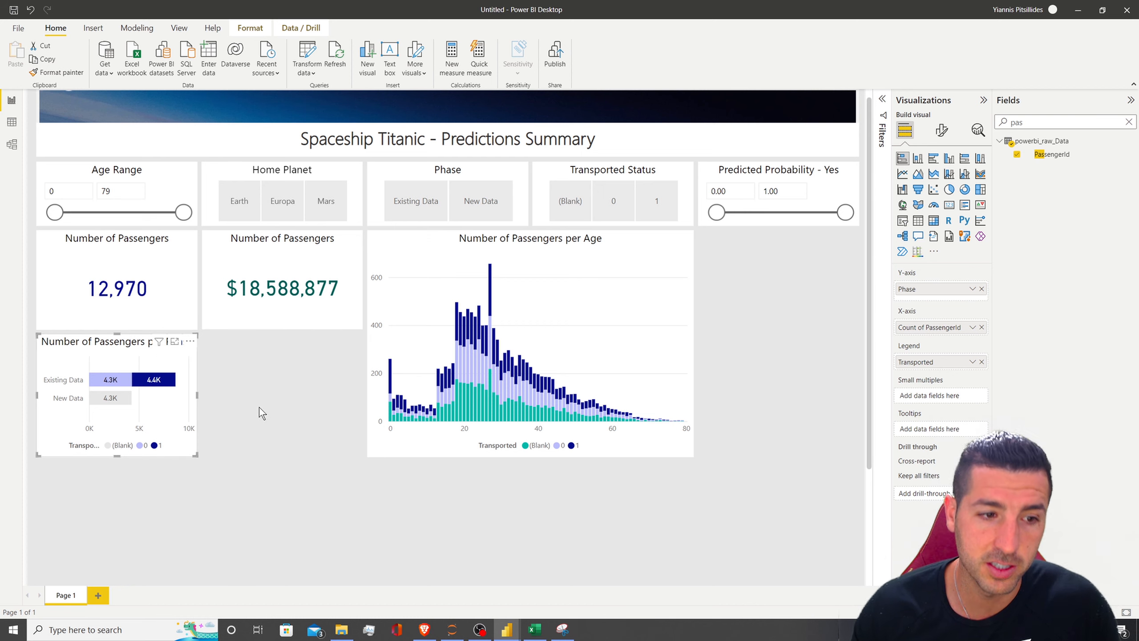
{"action": "left_click", "coordinate": [966, 189]}
{"action": "left_click_drag", "start_coordinate": [148, 465], "coordinate": [285, 323]}
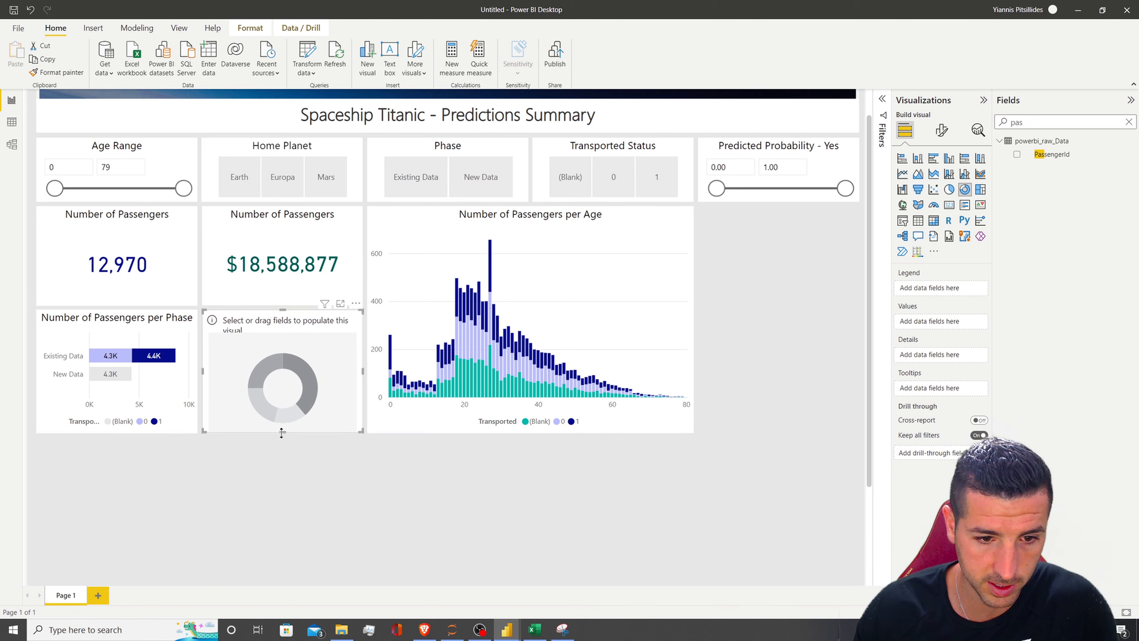
{"action": "left_click_drag", "start_coordinate": [281, 433], "coordinate": [275, 435]}
{"action": "left_click_drag", "start_coordinate": [362, 371], "coordinate": [361, 372]}
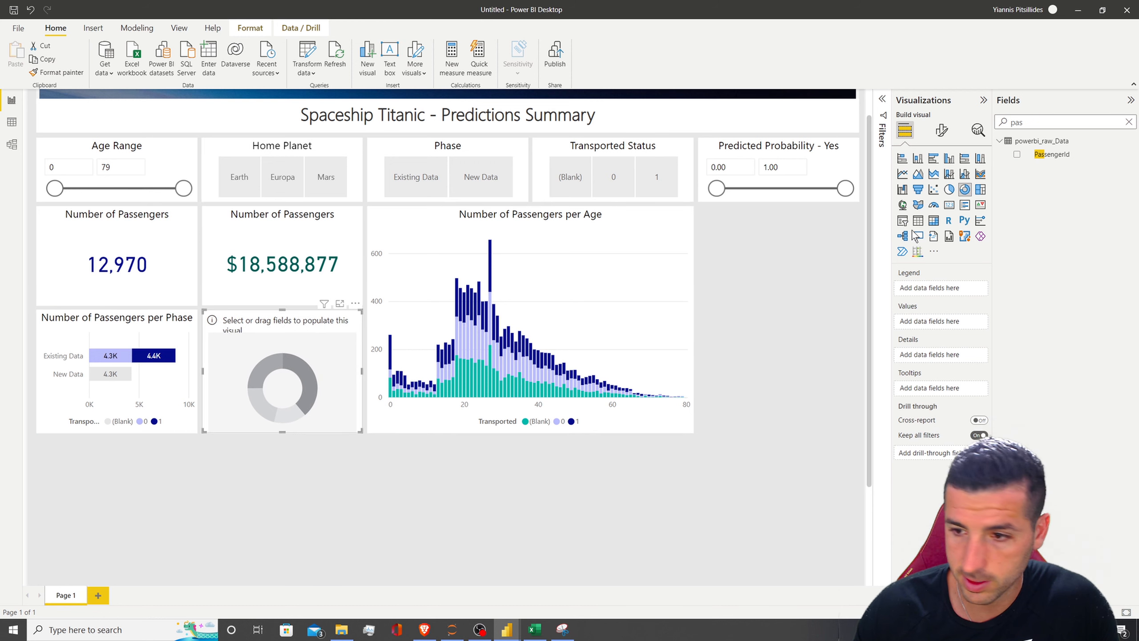
Step: Assign Transported as the donut chart's legend and Total Spend as its values
{"action": "double_click", "coordinate": [1030, 120]}
{"action": "type", "text": "tras"}
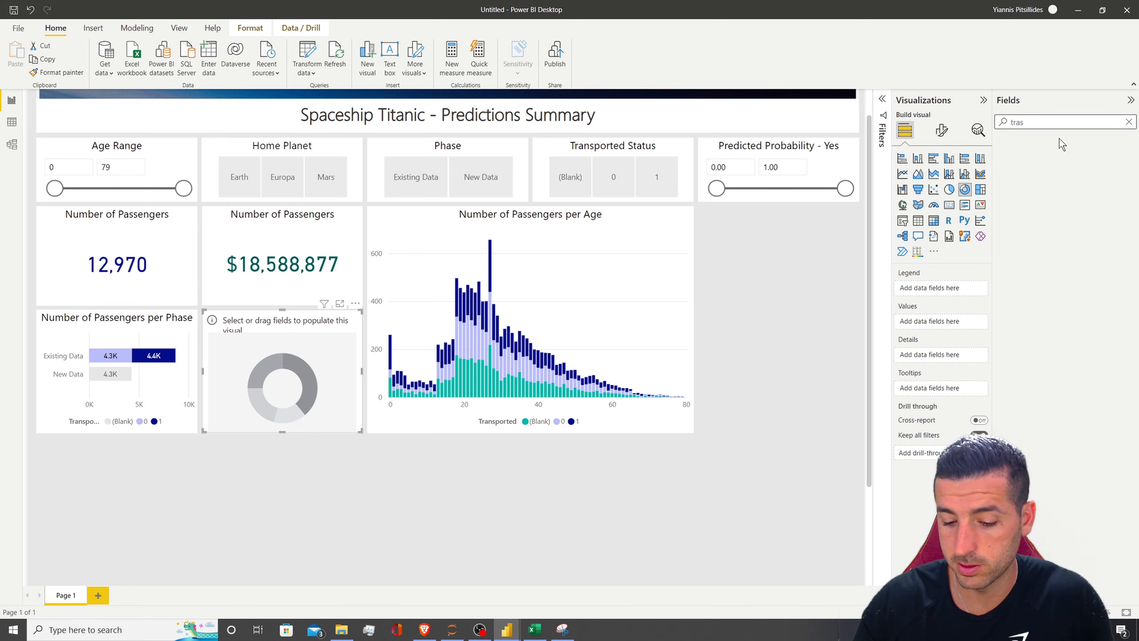
{"action": "key", "text": "BackSpace"}
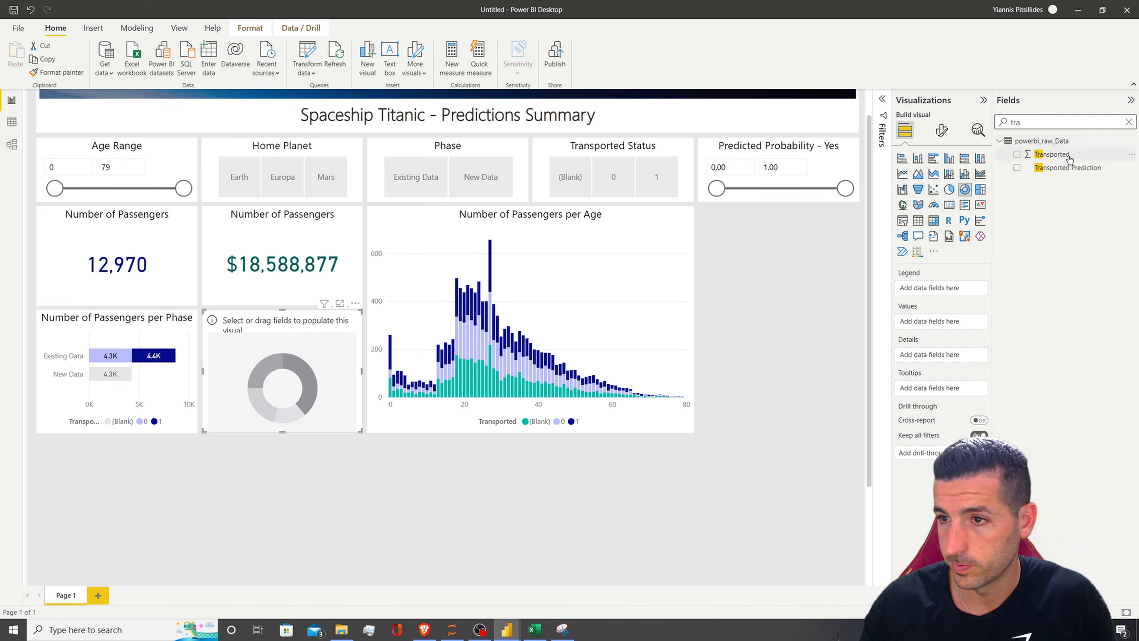
{"action": "left_click_drag", "start_coordinate": [1069, 160], "coordinate": [946, 288]}
{"action": "double_click", "coordinate": [1039, 126]}
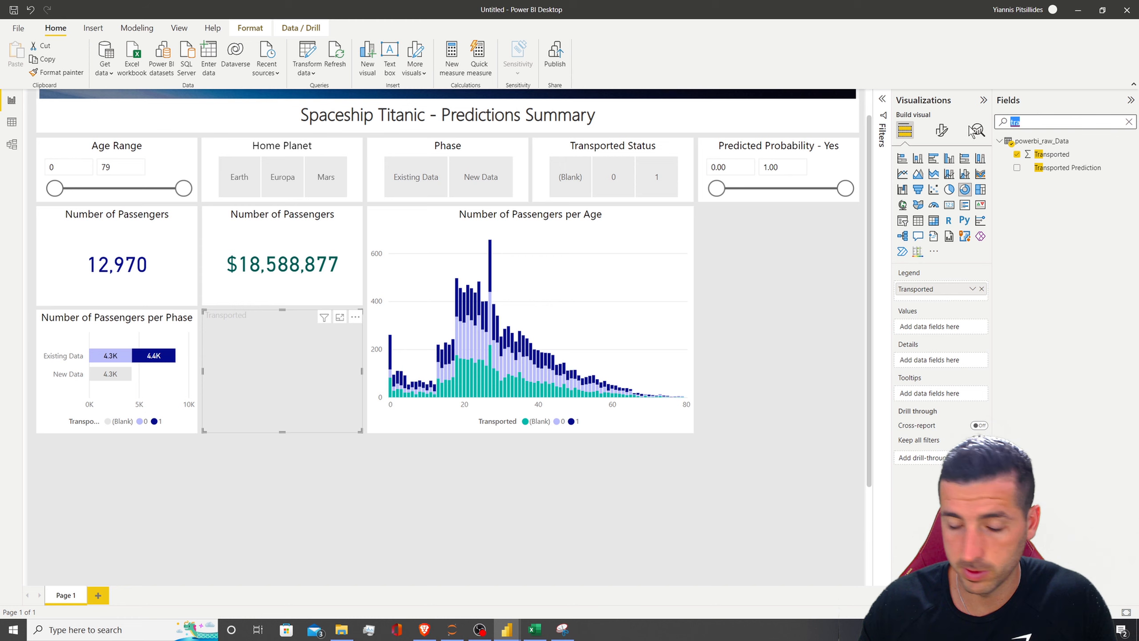
{"action": "type", "text": "spe"}
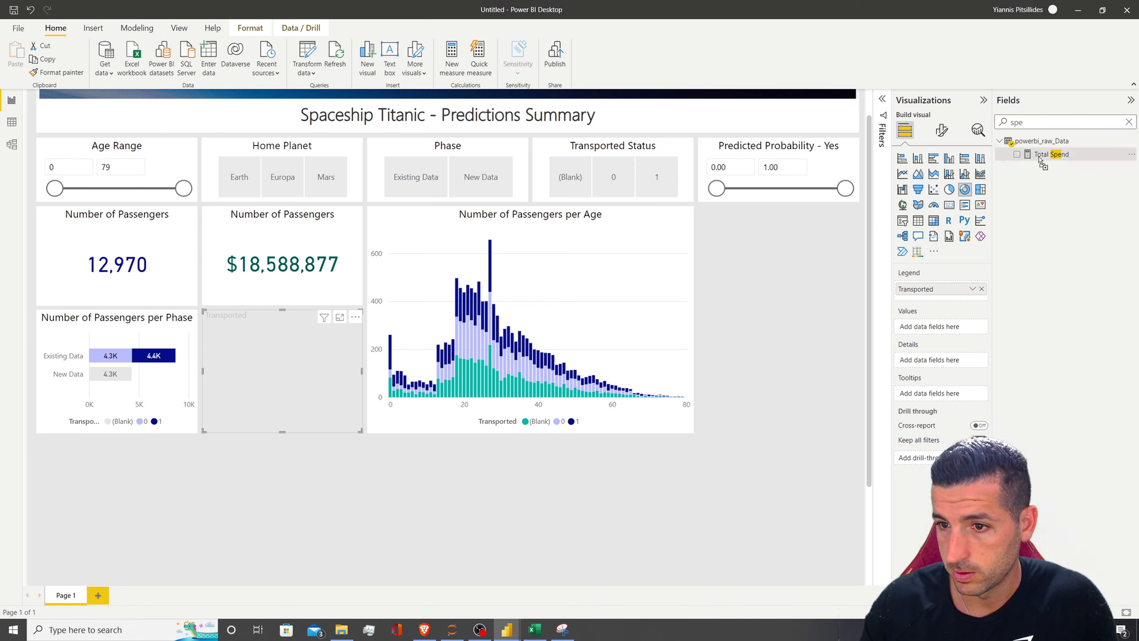
{"action": "left_click_drag", "start_coordinate": [1045, 154], "coordinate": [927, 327]}
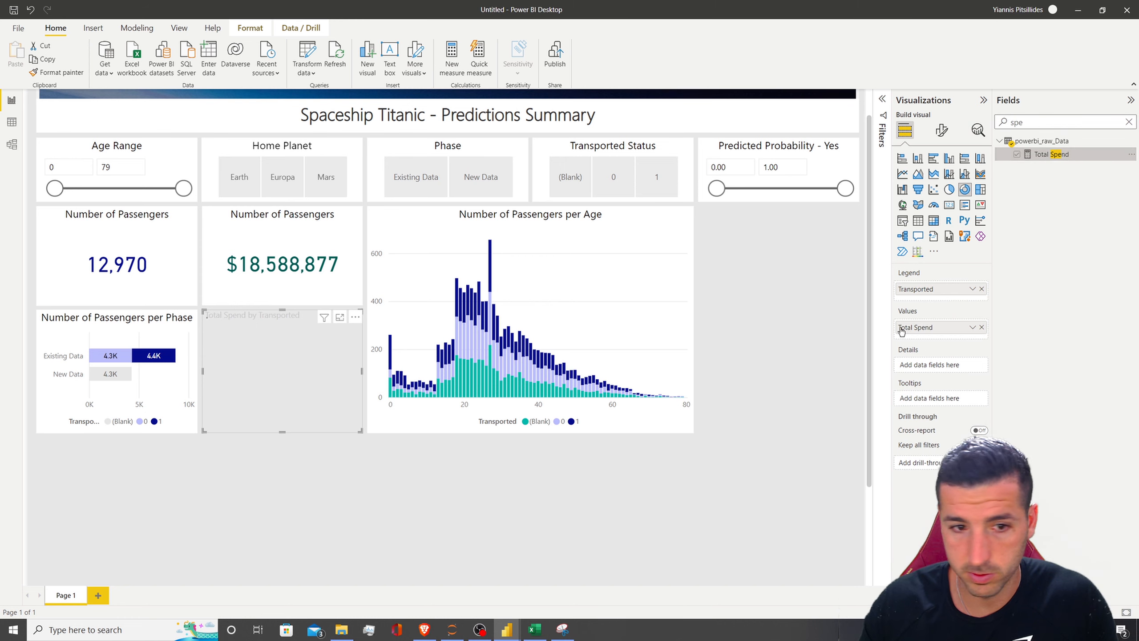
Step: Copy the formatting of the Number of Passengers per Age chart onto the donut chart with Format painter
{"action": "left_click", "coordinate": [92, 324]}
{"action": "left_click", "coordinate": [441, 217]}
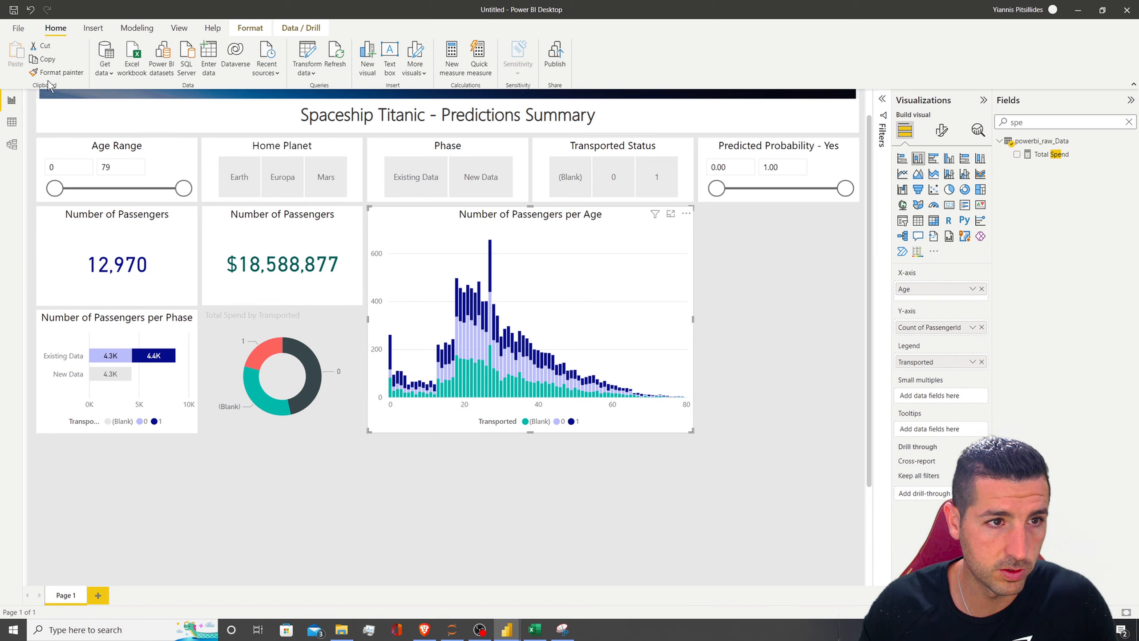
{"action": "left_click", "coordinate": [57, 71]}
{"action": "left_click", "coordinate": [291, 319]}
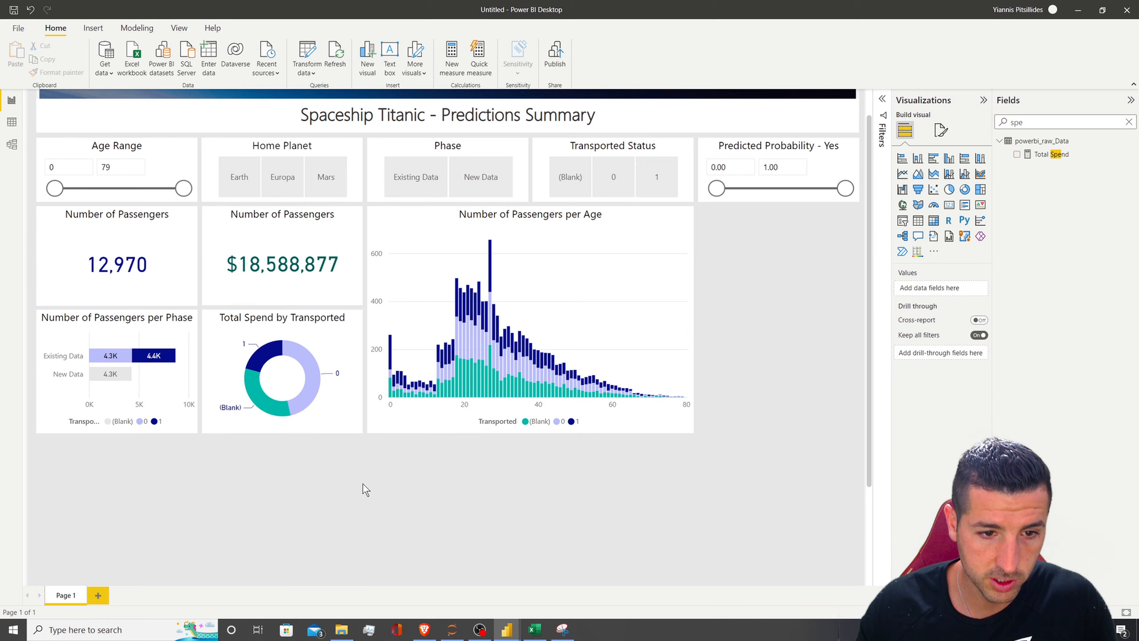
Step: Set the donut chart's detail label contents to data value, percent of total and turn on its legend
{"action": "left_click", "coordinate": [942, 130]}
{"action": "left_click", "coordinate": [922, 252]}
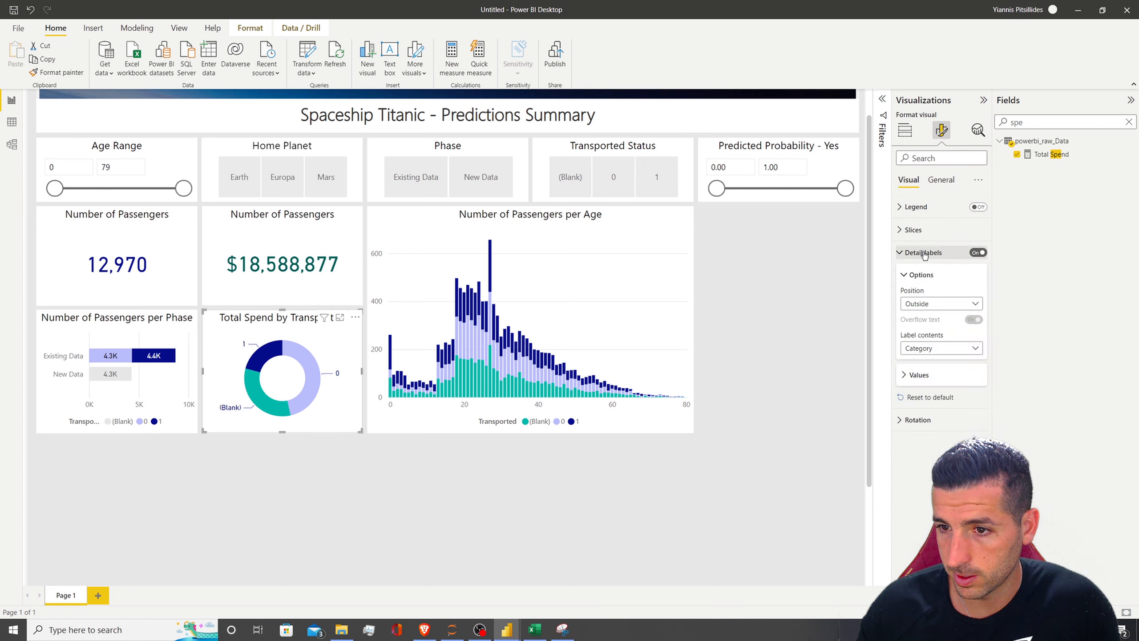
{"action": "left_click", "coordinate": [938, 350]}
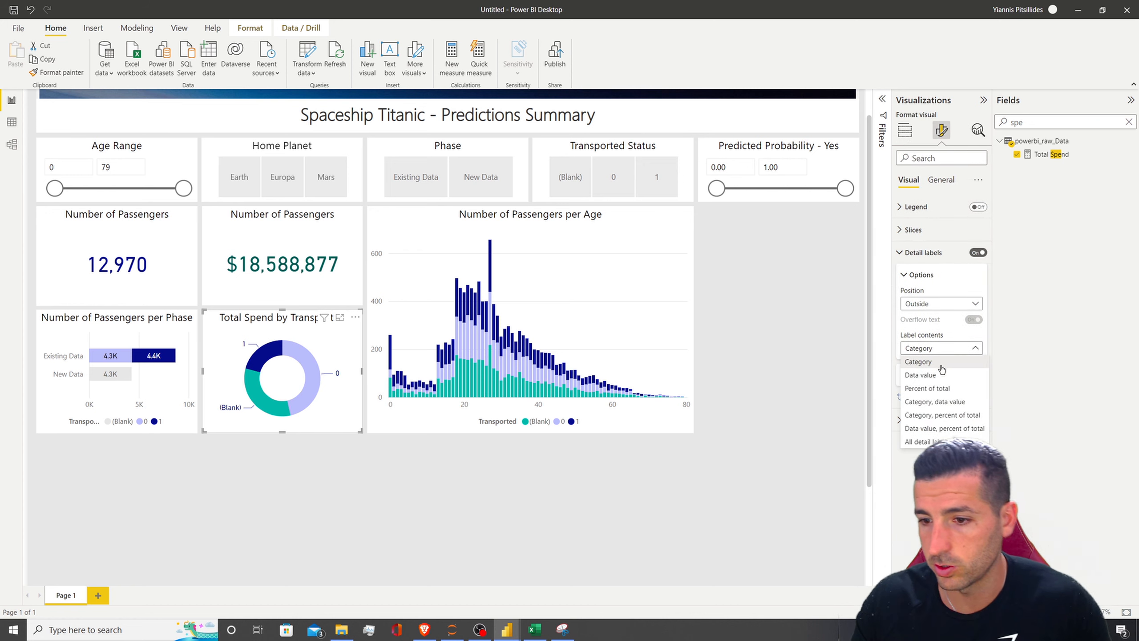
{"action": "left_click", "coordinate": [938, 439]}
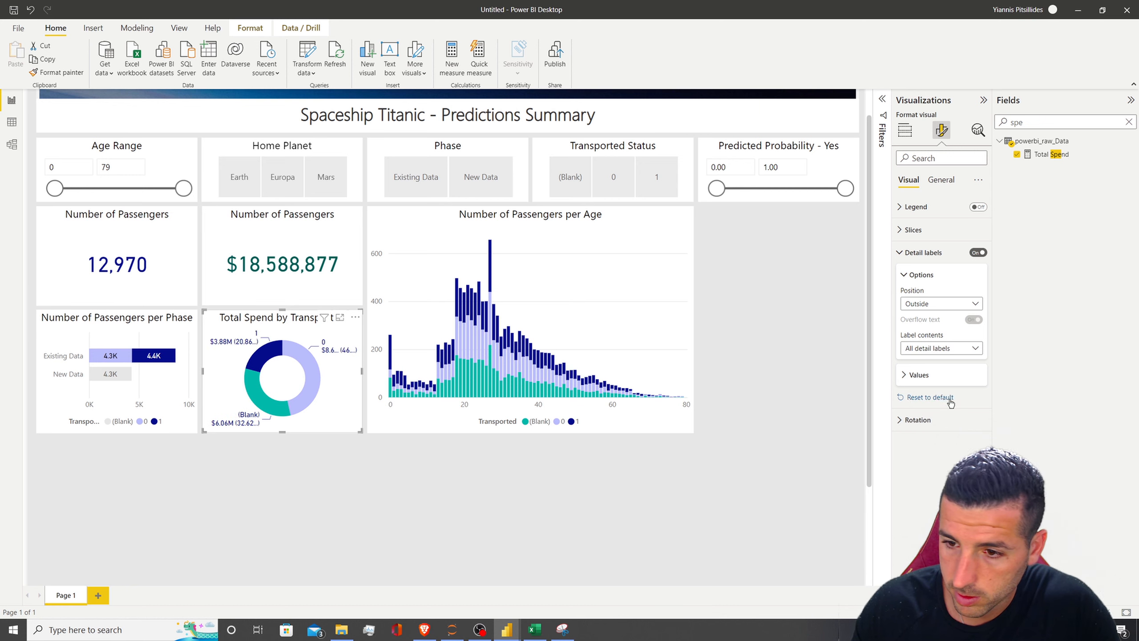
{"action": "left_click", "coordinate": [950, 348]}
{"action": "left_click", "coordinate": [968, 431]}
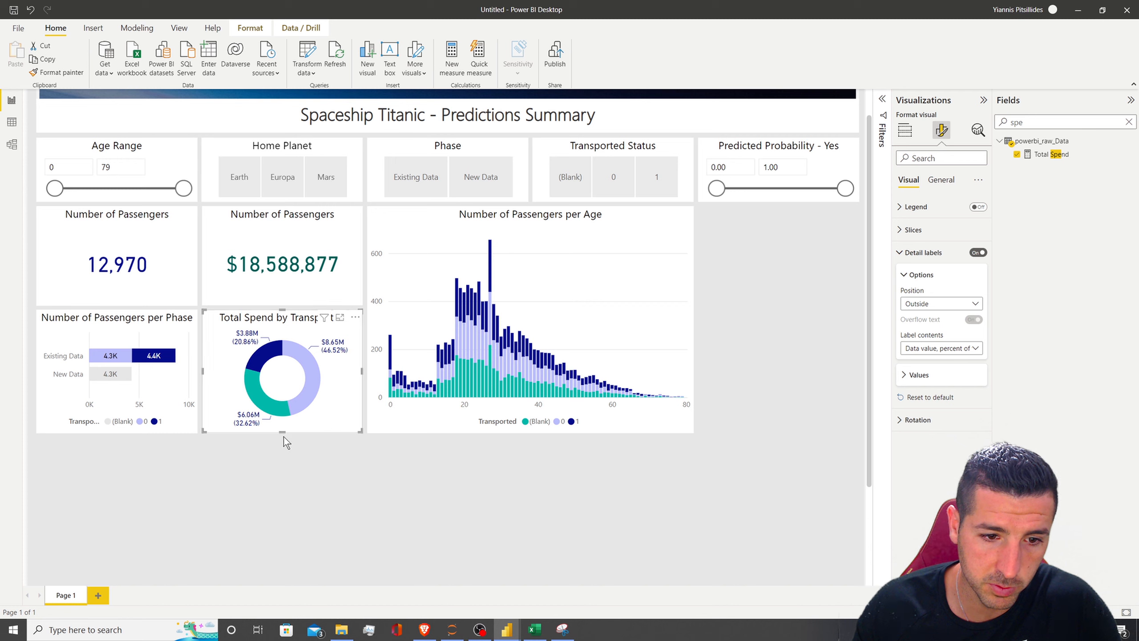
{"action": "left_click", "coordinate": [901, 253]}
{"action": "left_click", "coordinate": [978, 207]}
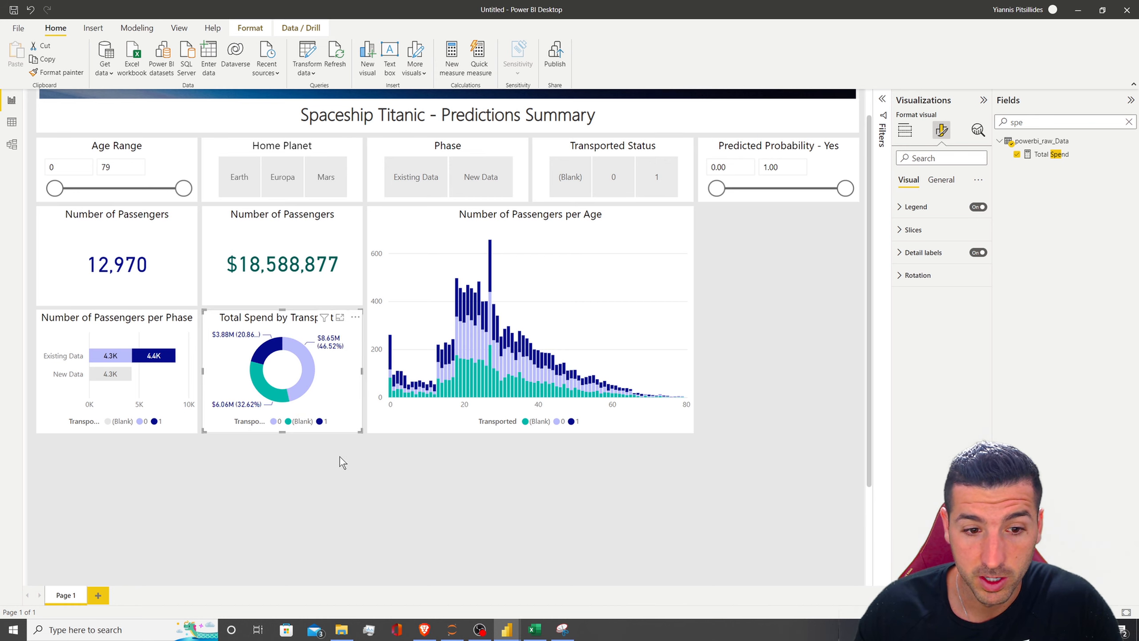
Step: Set the colour of the donut chart's (Blank) slice to light teal
{"action": "left_click", "coordinate": [914, 229]}
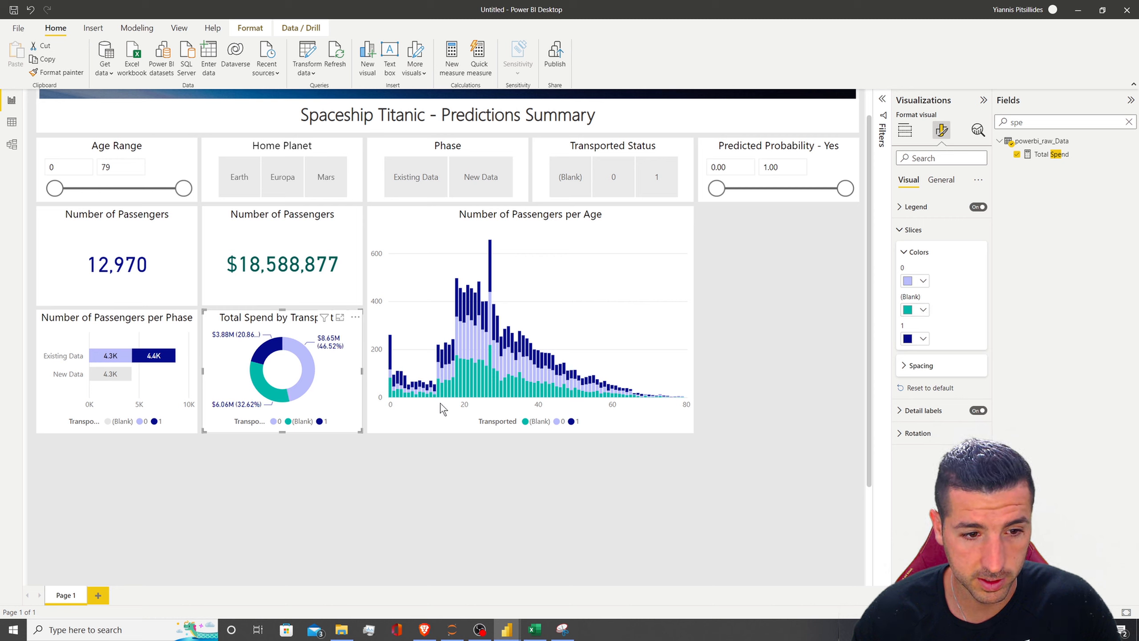
{"action": "left_click", "coordinate": [924, 309]}
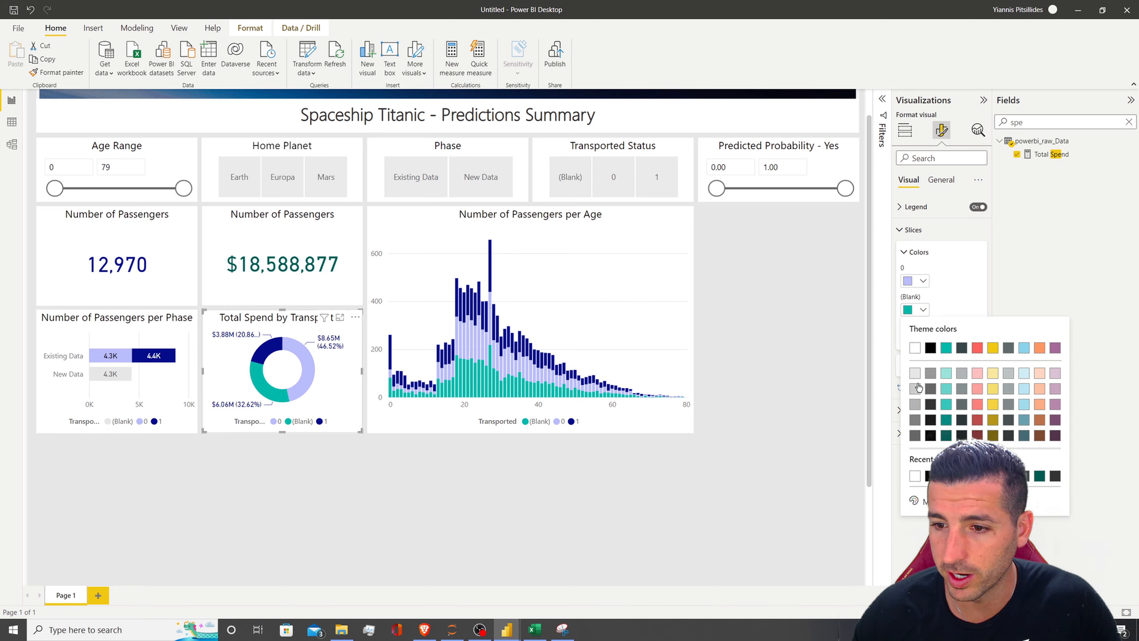
{"action": "left_click", "coordinate": [915, 389]}
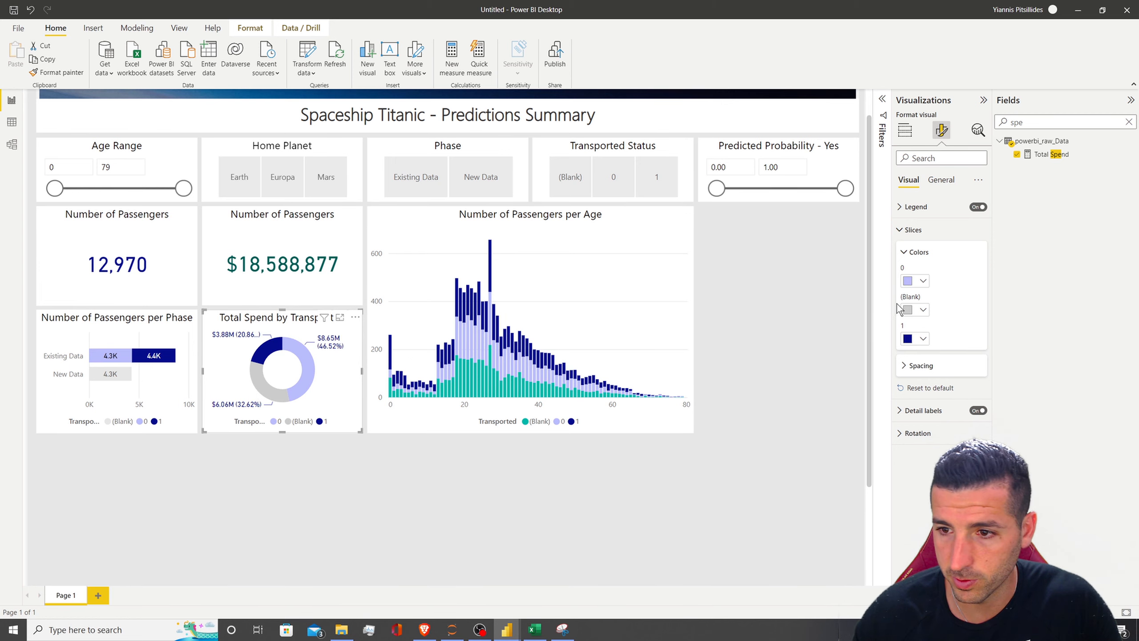
{"action": "left_click", "coordinate": [923, 311]}
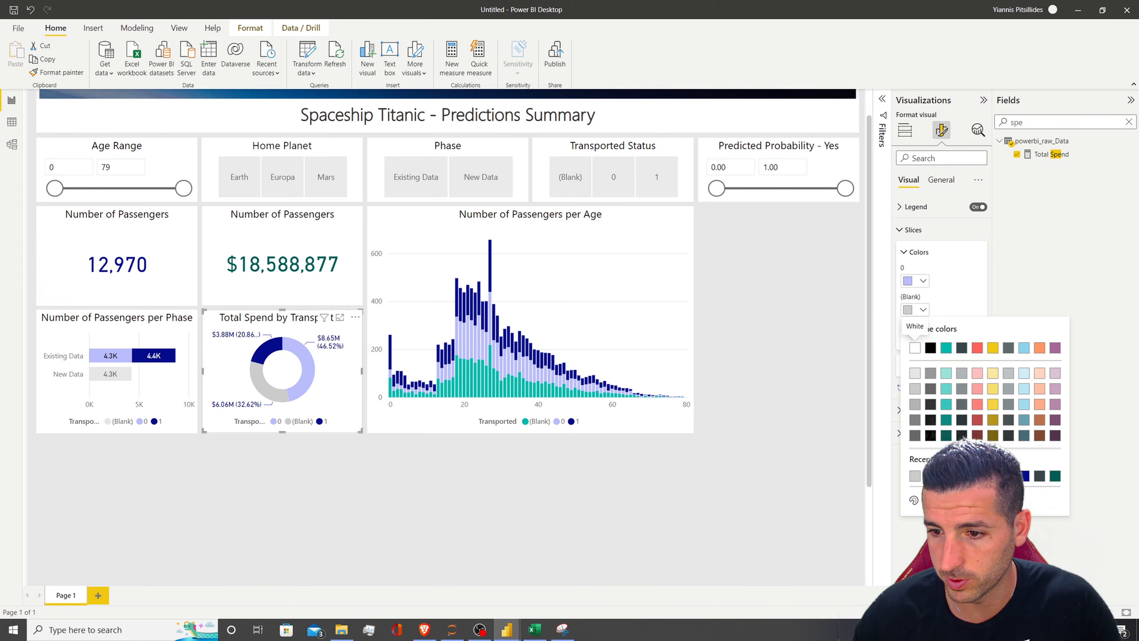
{"action": "left_click", "coordinate": [946, 372]}
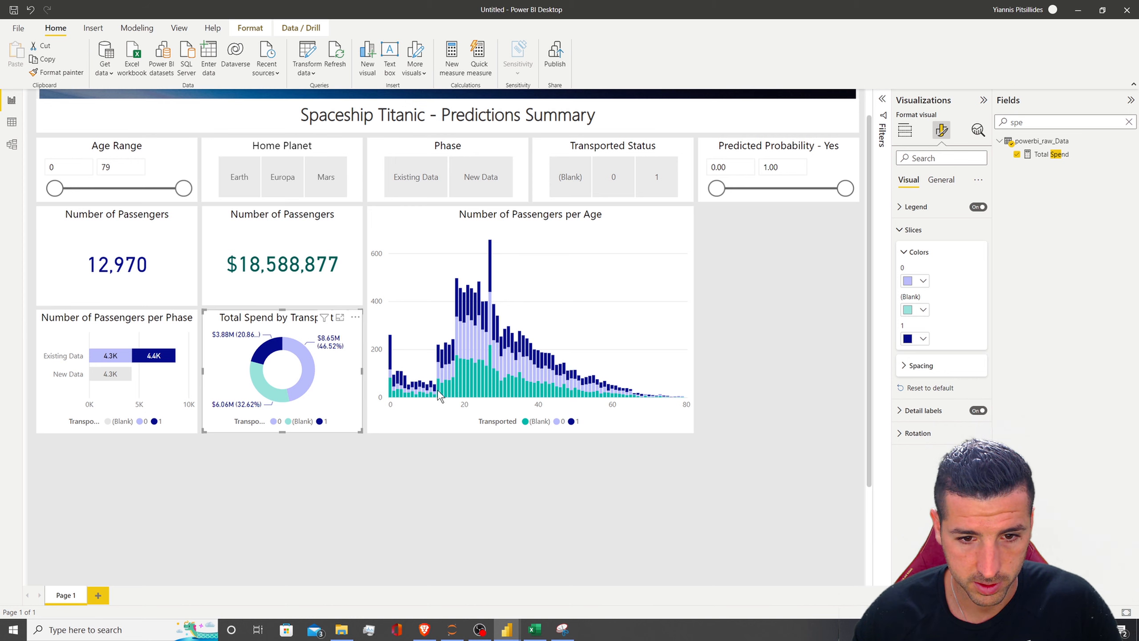
Step: Set the (Blank) bar colour of the Number of Passengers per Phase chart to the same light teal as the donut slice
{"action": "left_click", "coordinate": [118, 324]}
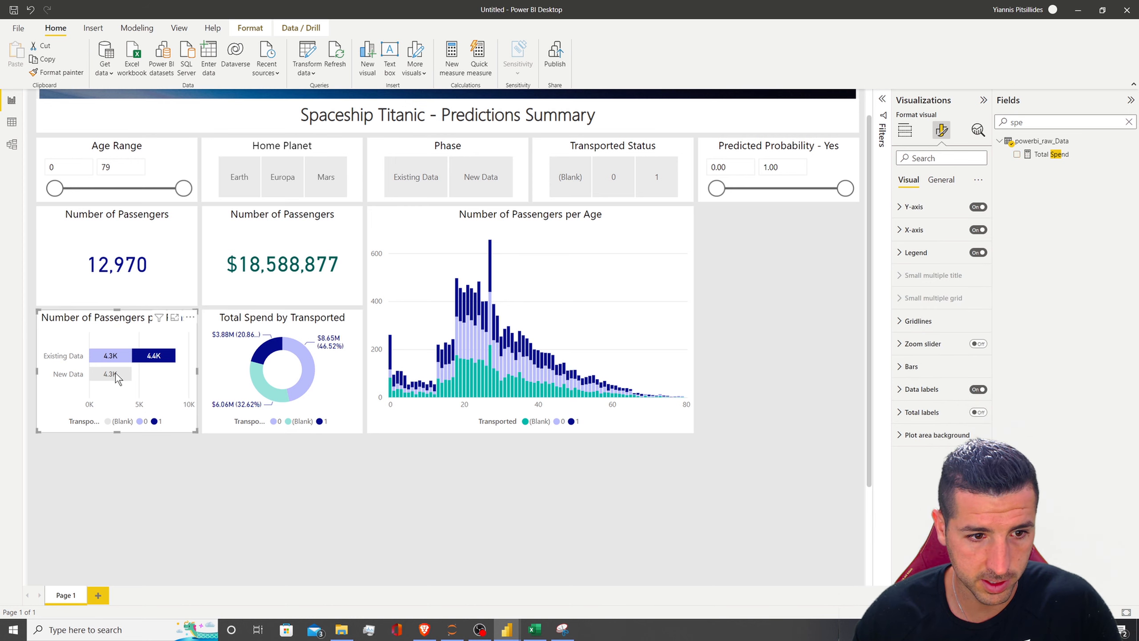
{"action": "left_click", "coordinate": [911, 367]}
{"action": "left_click", "coordinate": [921, 419]}
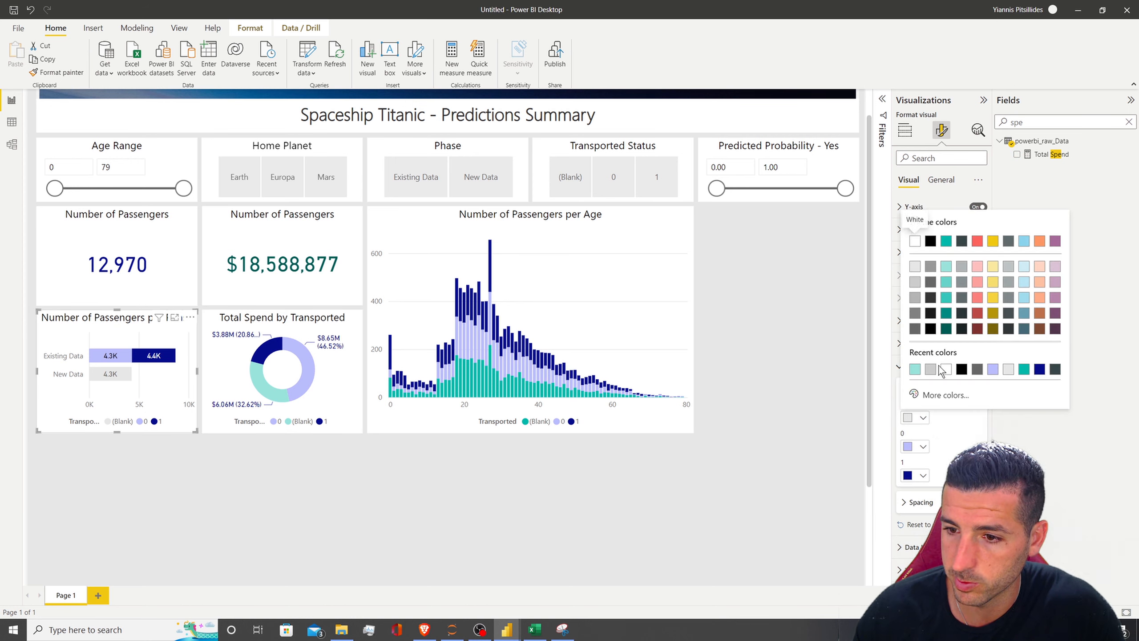
{"action": "left_click", "coordinate": [915, 369]}
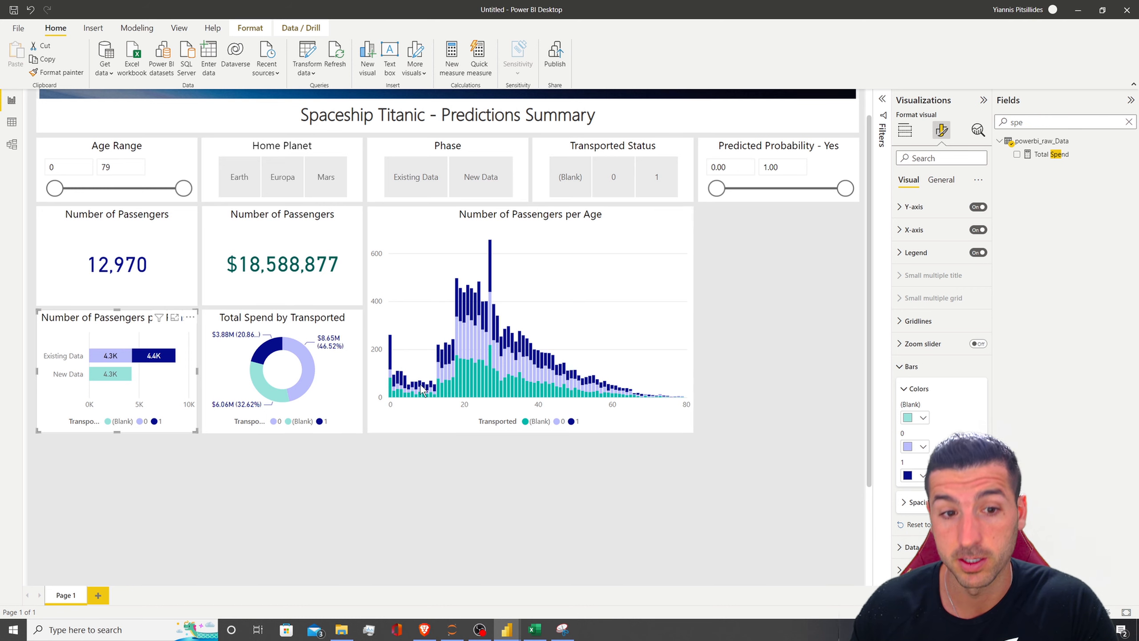
Step: Duplicate the total spend card, place the copy beneath the Predicted Probability - Yes slicer and reduce its height
{"action": "mouse_move", "coordinate": [507, 629]}
{"action": "left_click", "coordinate": [464, 585]}
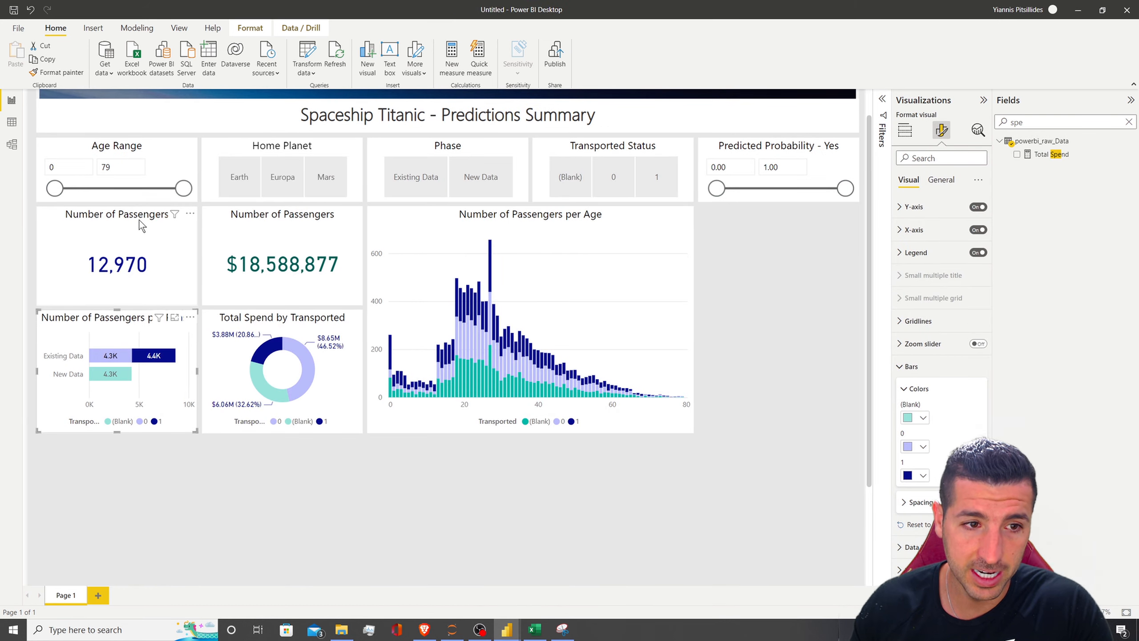
{"action": "left_click", "coordinate": [138, 220]}
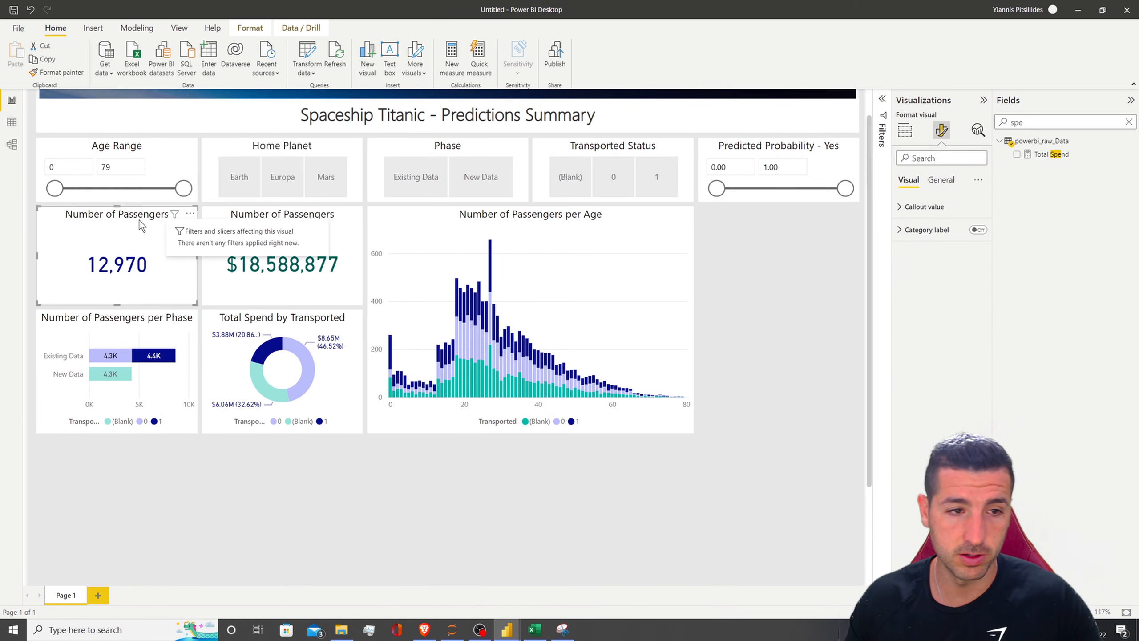
{"action": "left_click", "coordinate": [272, 215]}
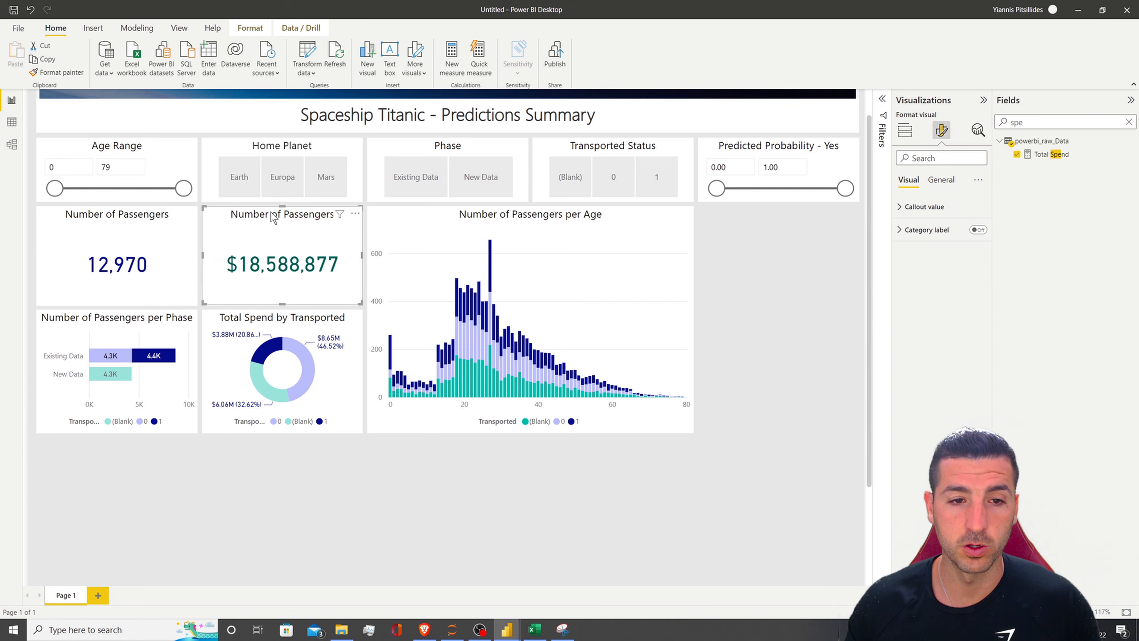
{"action": "key", "text": "ctrl+c"}
{"action": "key", "text": "ctrl+v"}
{"action": "left_click_drag", "start_coordinate": [269, 226], "coordinate": [758, 216]}
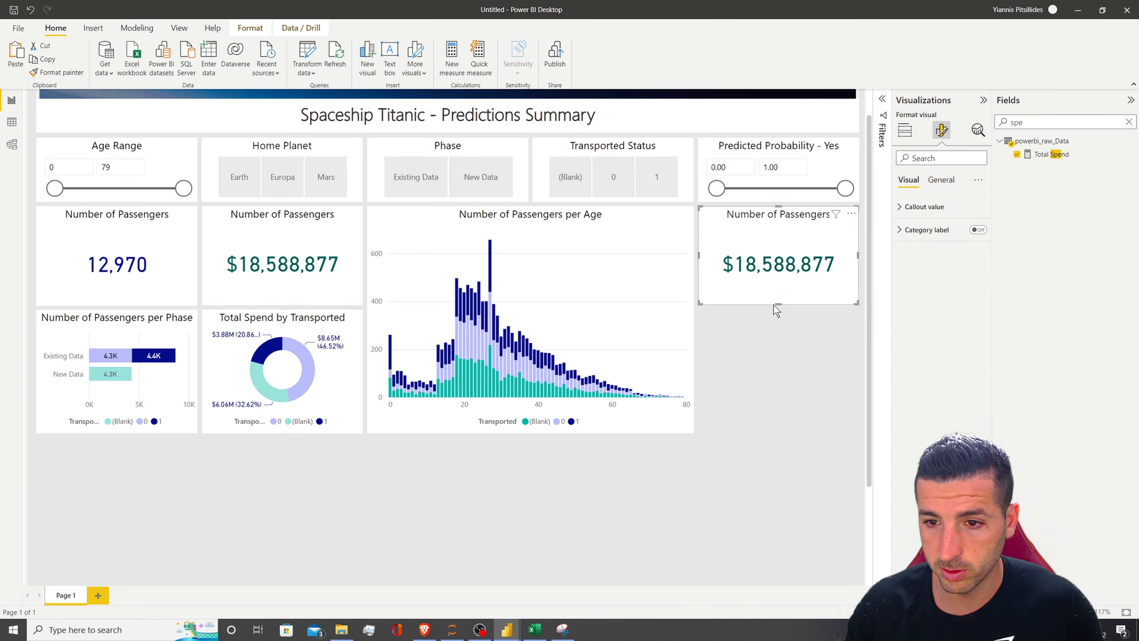
{"action": "left_click_drag", "start_coordinate": [778, 310], "coordinate": [779, 270]}
Step: Replace the duplicated card's field with Model Accuracy, aggregated as an average
{"action": "double_click", "coordinate": [1017, 122]}
{"action": "type", "text": "mode"}
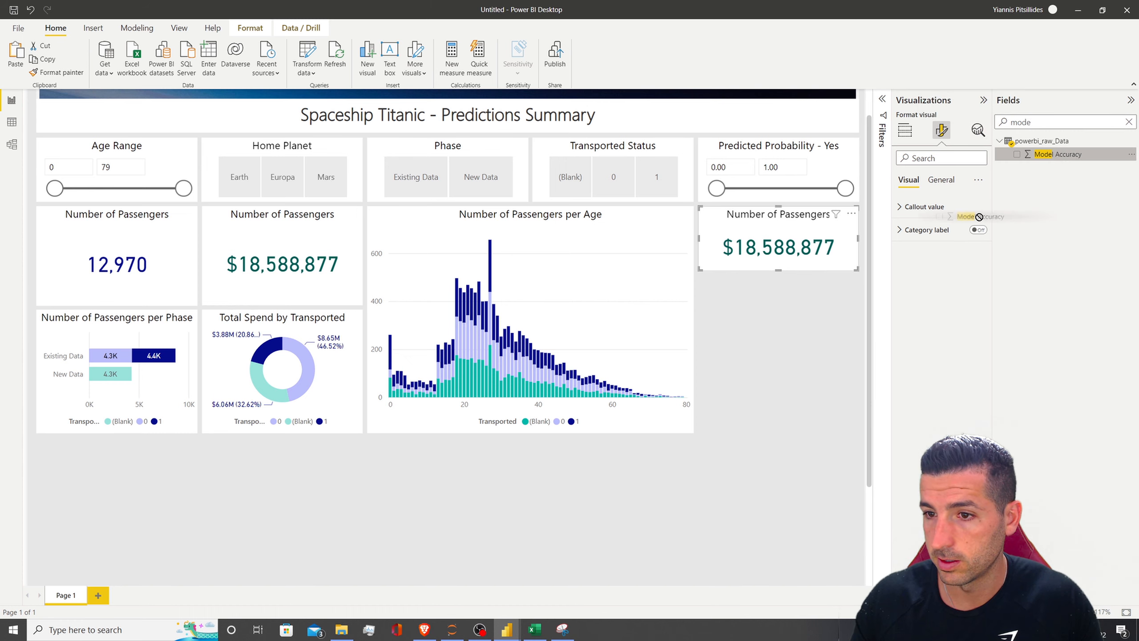
{"action": "left_click", "coordinate": [905, 130]}
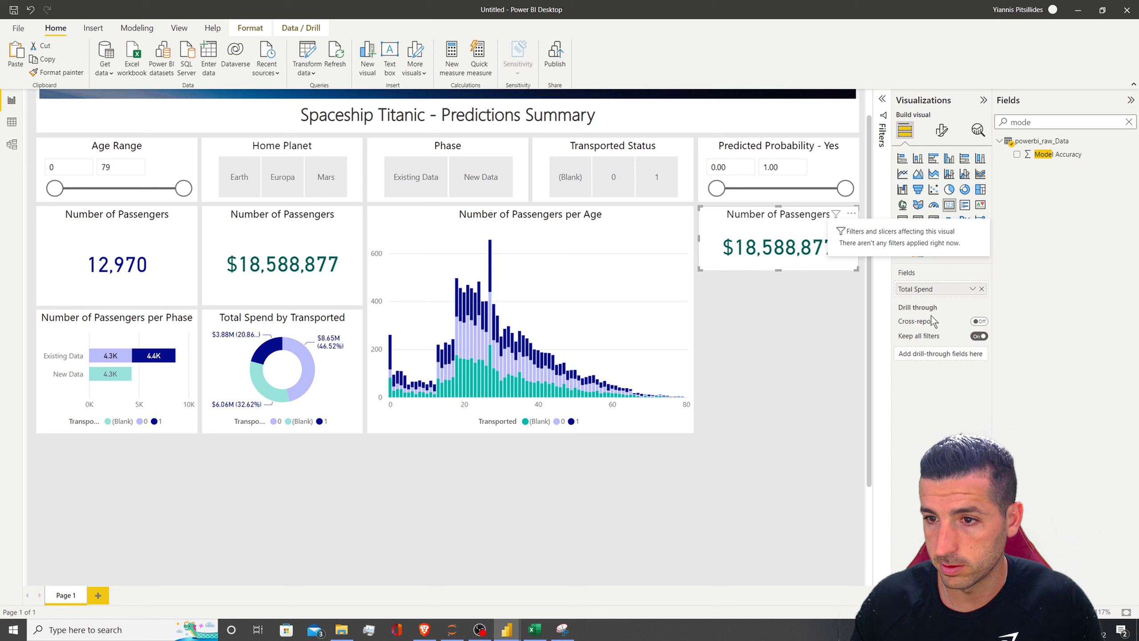
{"action": "left_click_drag", "start_coordinate": [1051, 158], "coordinate": [943, 300]}
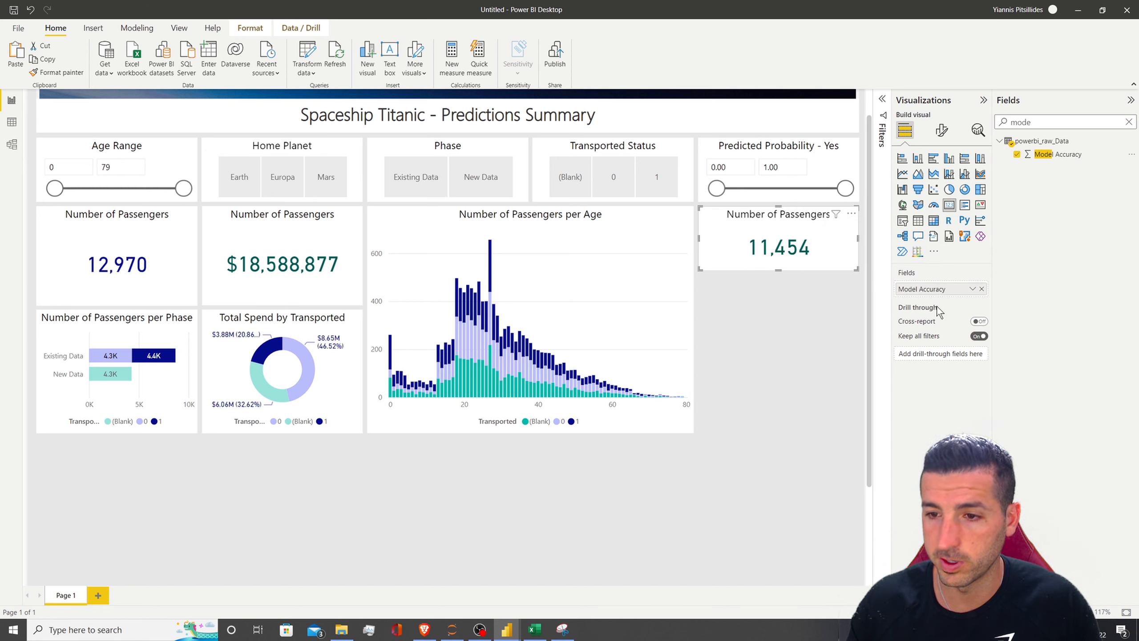
{"action": "left_click", "coordinate": [972, 288]}
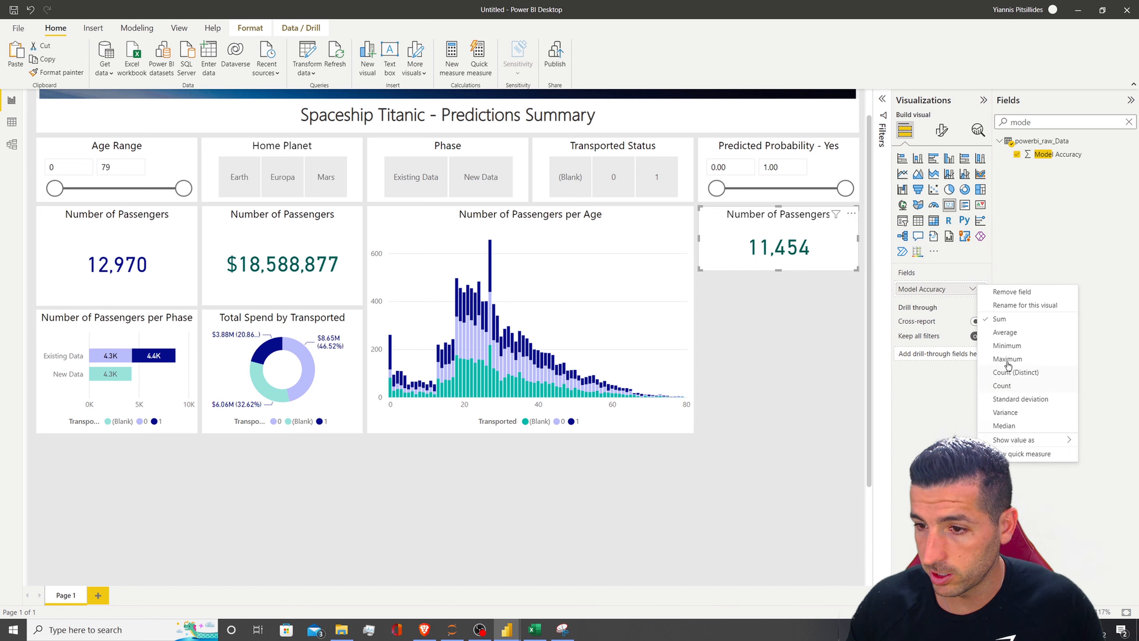
{"action": "left_click", "coordinate": [1004, 332]}
Step: Format the Model Accuracy field as a percentage and set the card's callout value to 2 decimal places
{"action": "left_click", "coordinate": [1059, 154]}
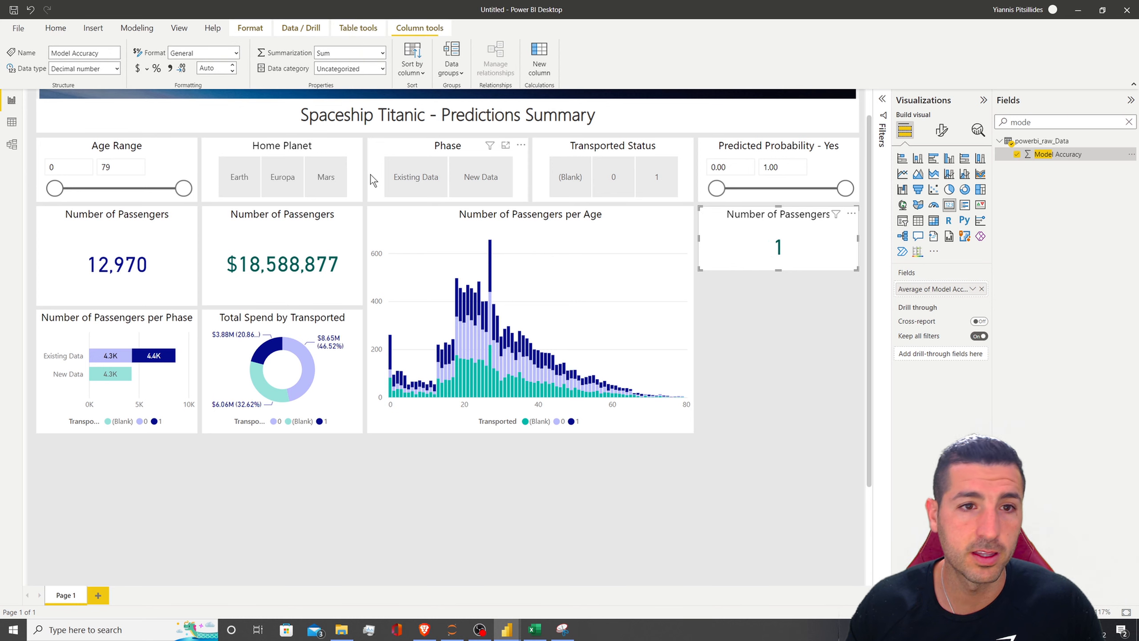
{"action": "left_click", "coordinate": [157, 69]}
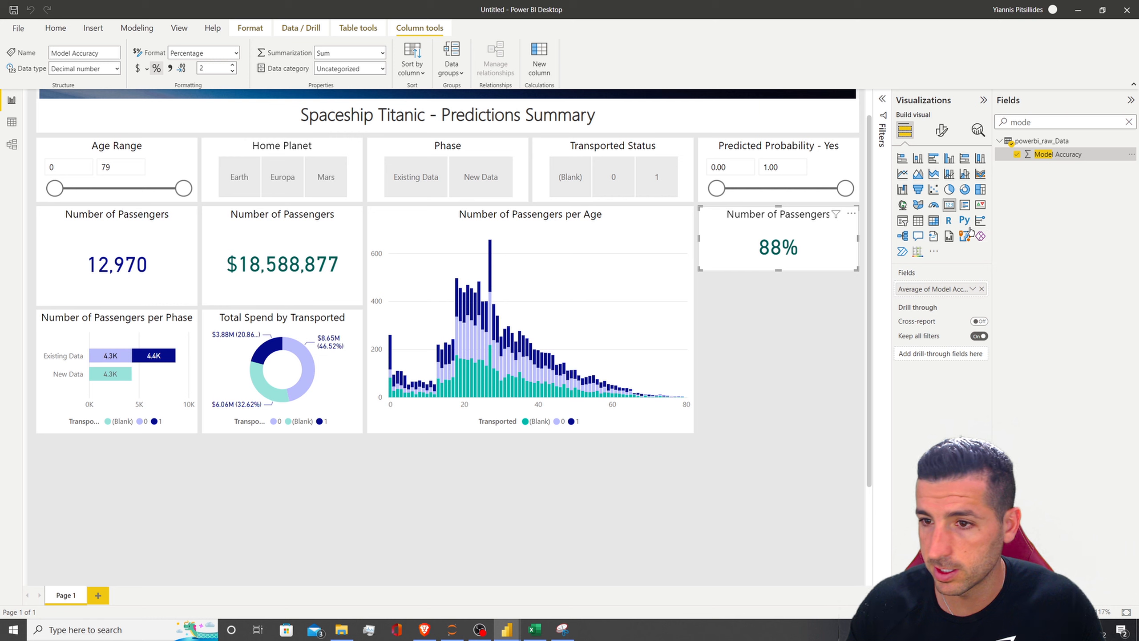
{"action": "left_click", "coordinate": [941, 129]}
{"action": "left_click", "coordinate": [923, 207]}
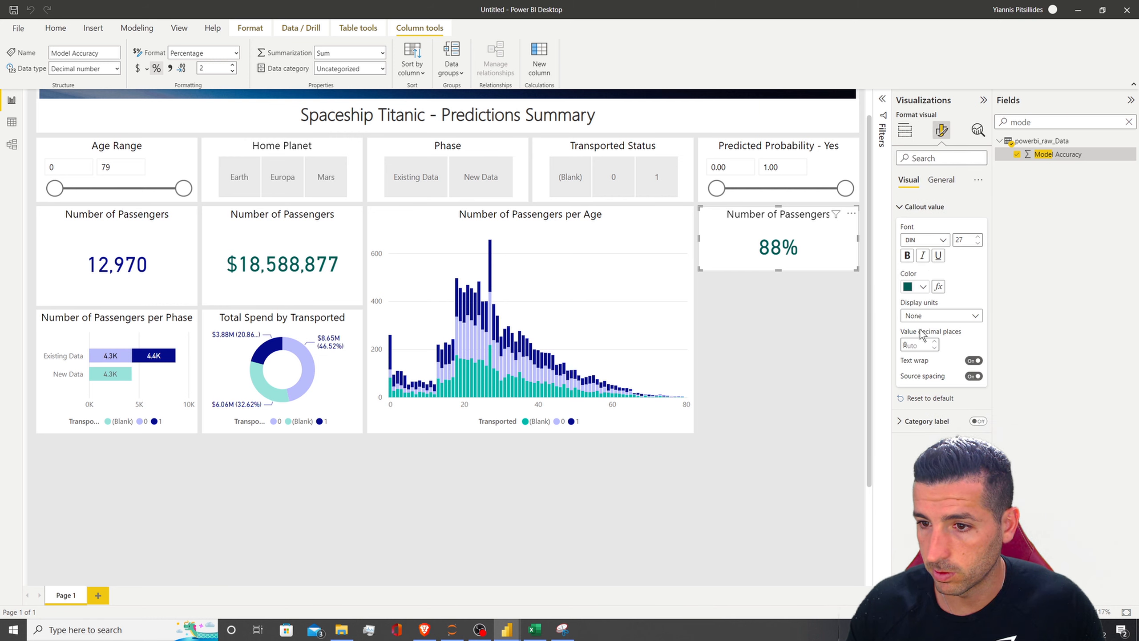
{"action": "type", "text": "2"}
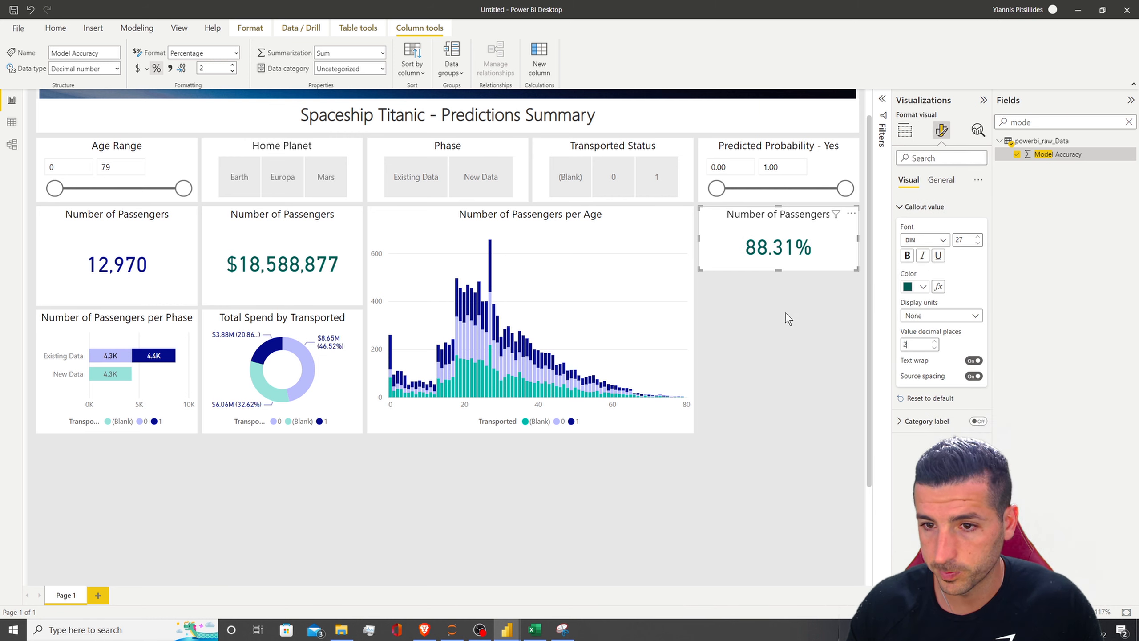
Step: Change the title of the percentage card to "Model Accuracy"
{"action": "left_click", "coordinate": [776, 262]}
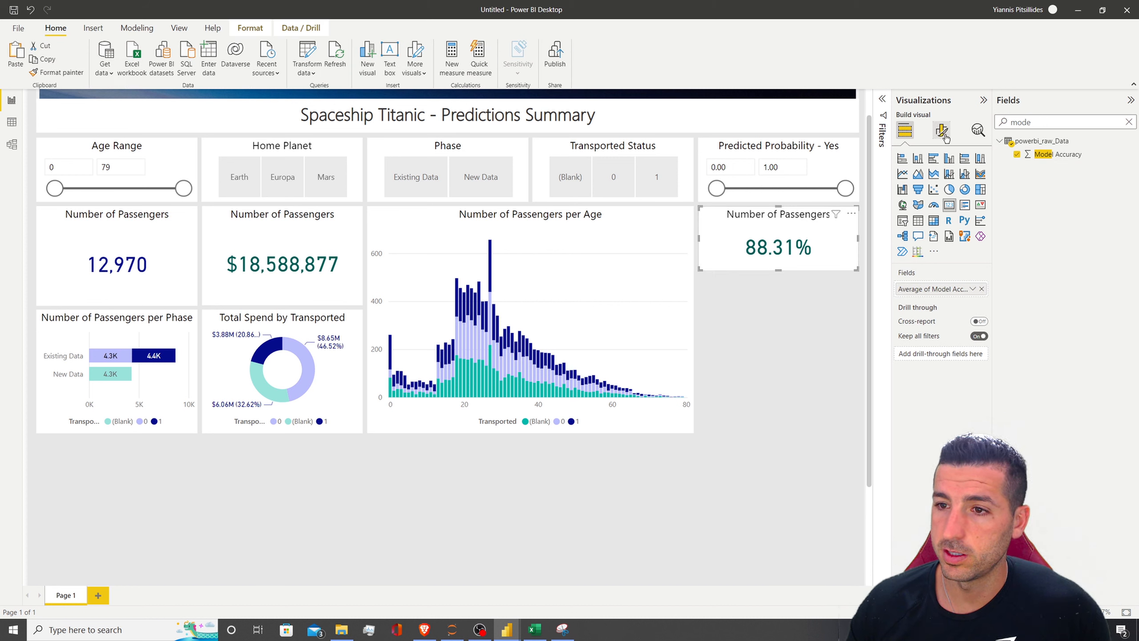
{"action": "left_click", "coordinate": [942, 130]}
{"action": "left_click", "coordinate": [940, 179]}
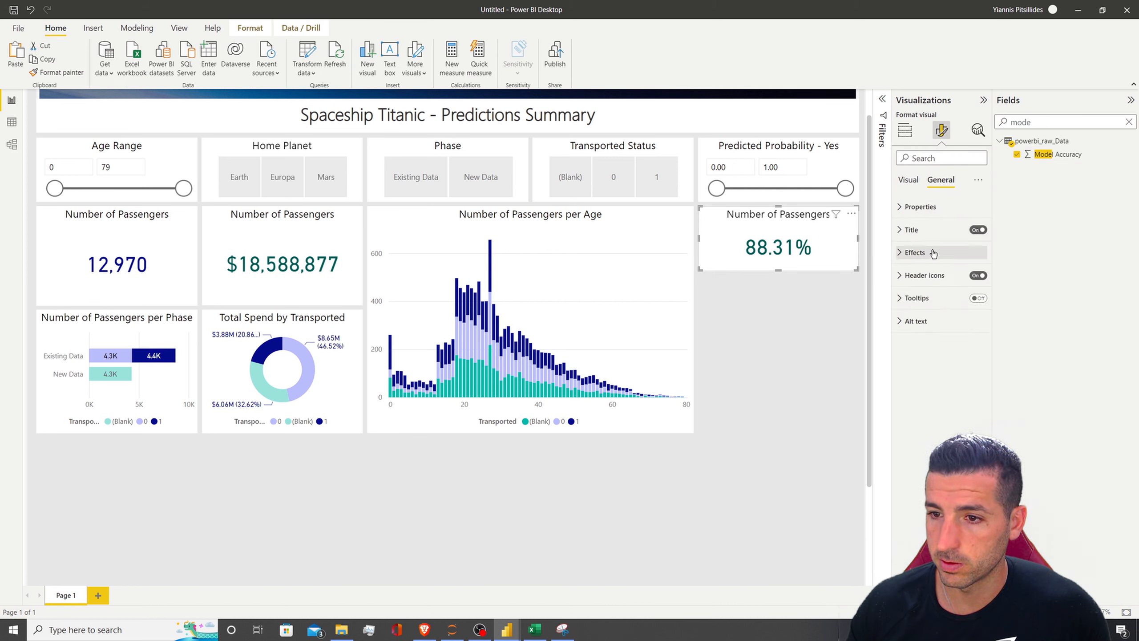
{"action": "left_click", "coordinate": [911, 229]}
{"action": "triple_click", "coordinate": [929, 264]}
{"action": "type", "text": "Mode"}
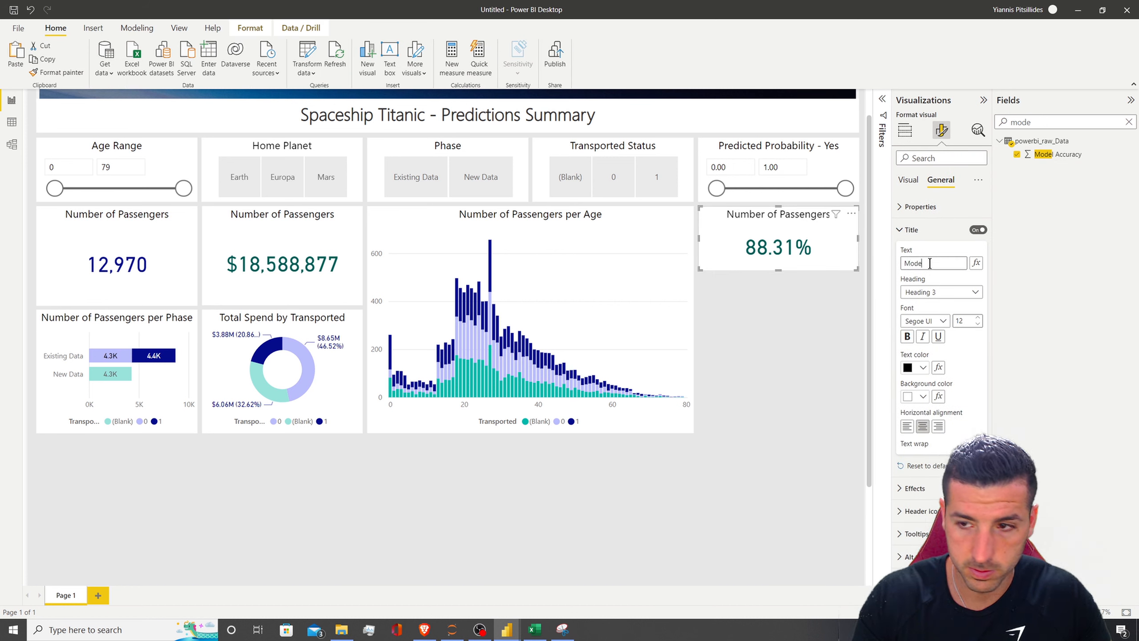
{"action": "type", "text": "l Accuracy"}
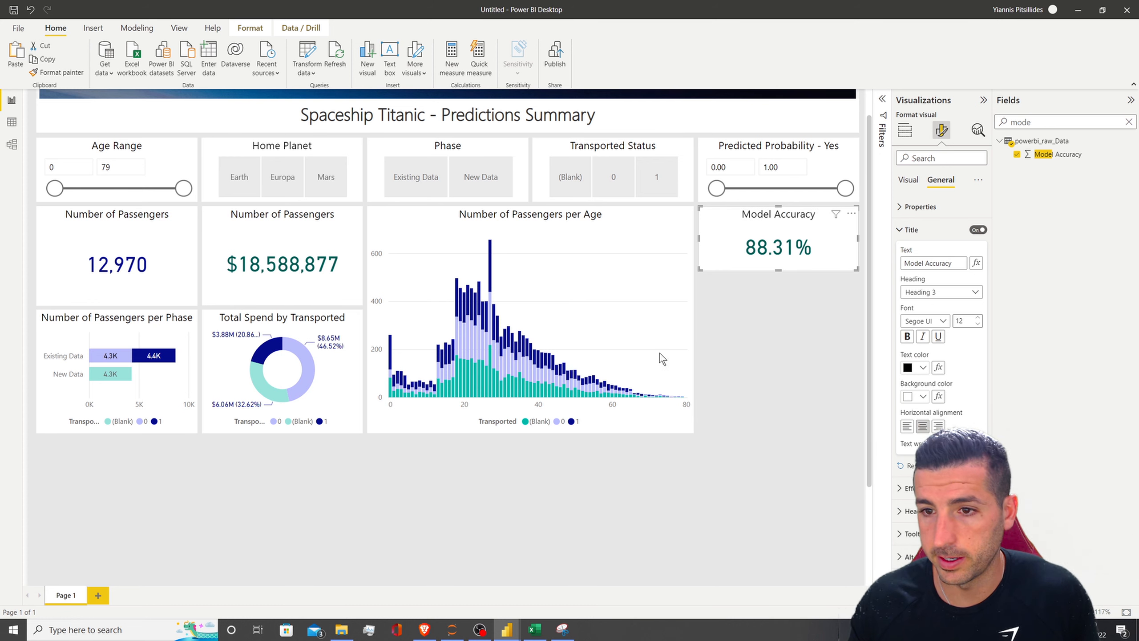
{"action": "left_click", "coordinate": [747, 331]}
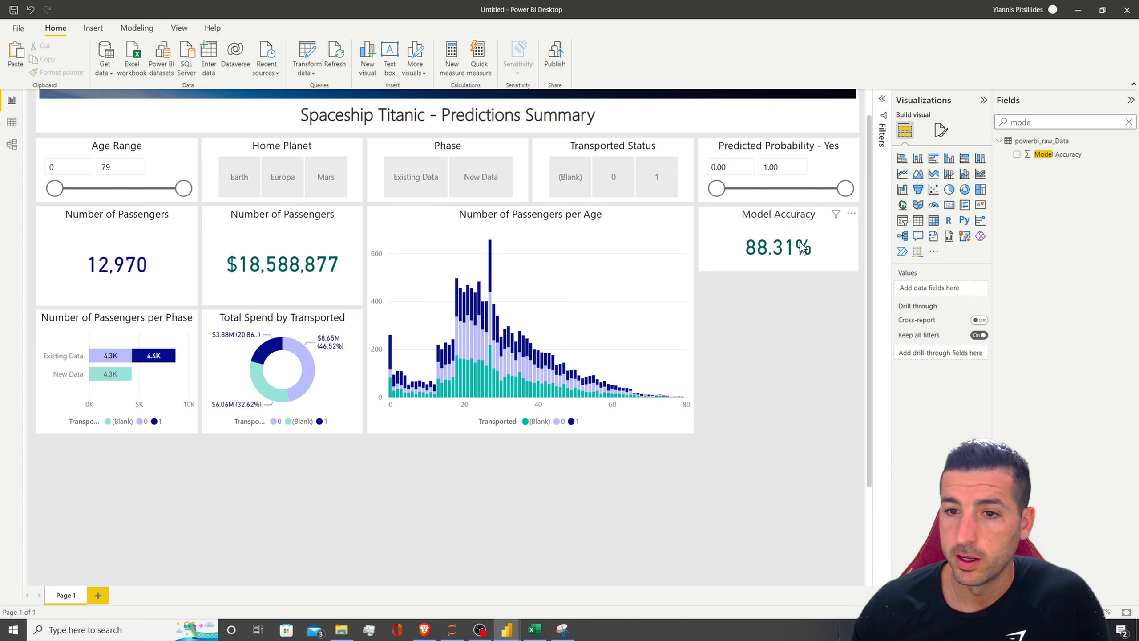
Step: Switch to the finished report, examine the fields and cross-filtering of the Transported Actuals and Transported Predictions charts, and return to the new file
{"action": "mouse_move", "coordinate": [507, 628]}
{"action": "left_click", "coordinate": [477, 585]}
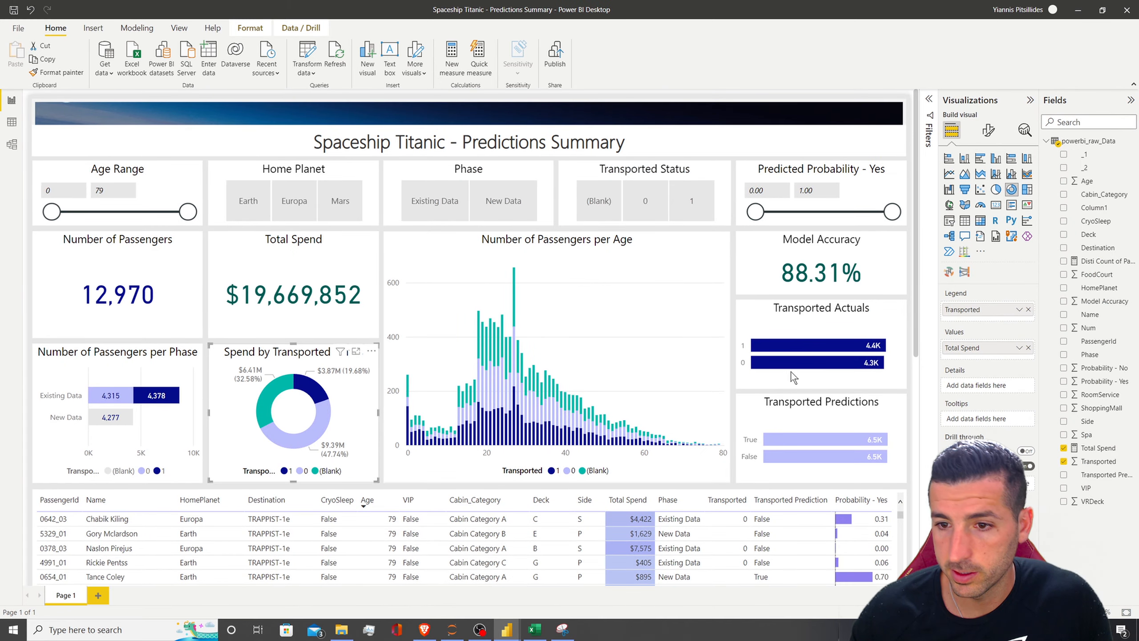
{"action": "left_click", "coordinate": [845, 318]}
{"action": "left_click", "coordinate": [817, 410]}
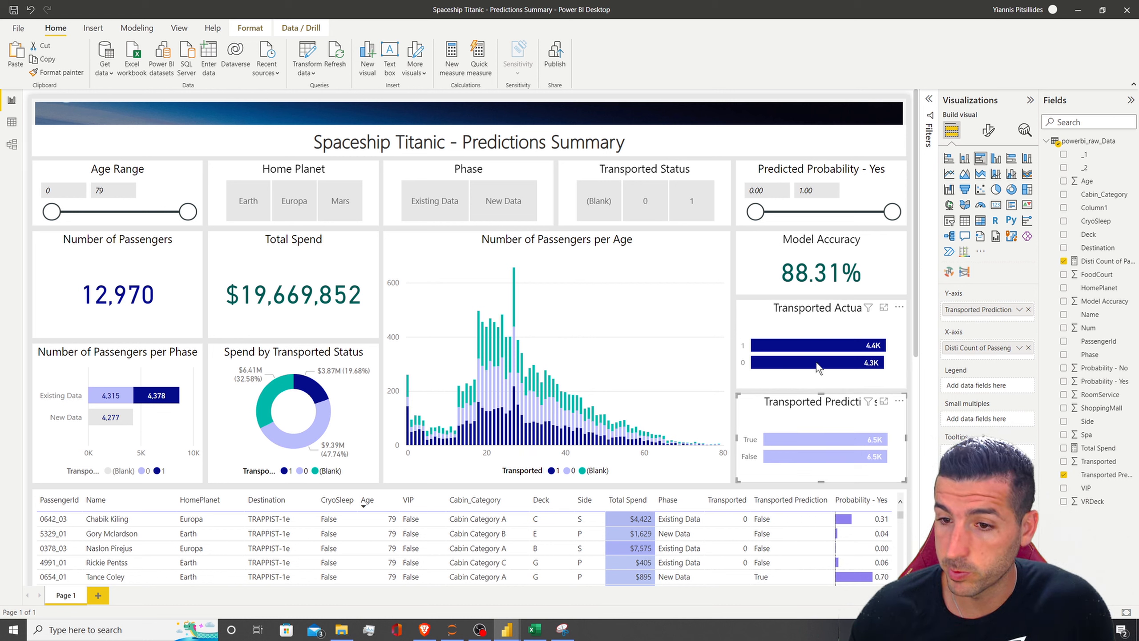
{"action": "left_click", "coordinate": [823, 347]}
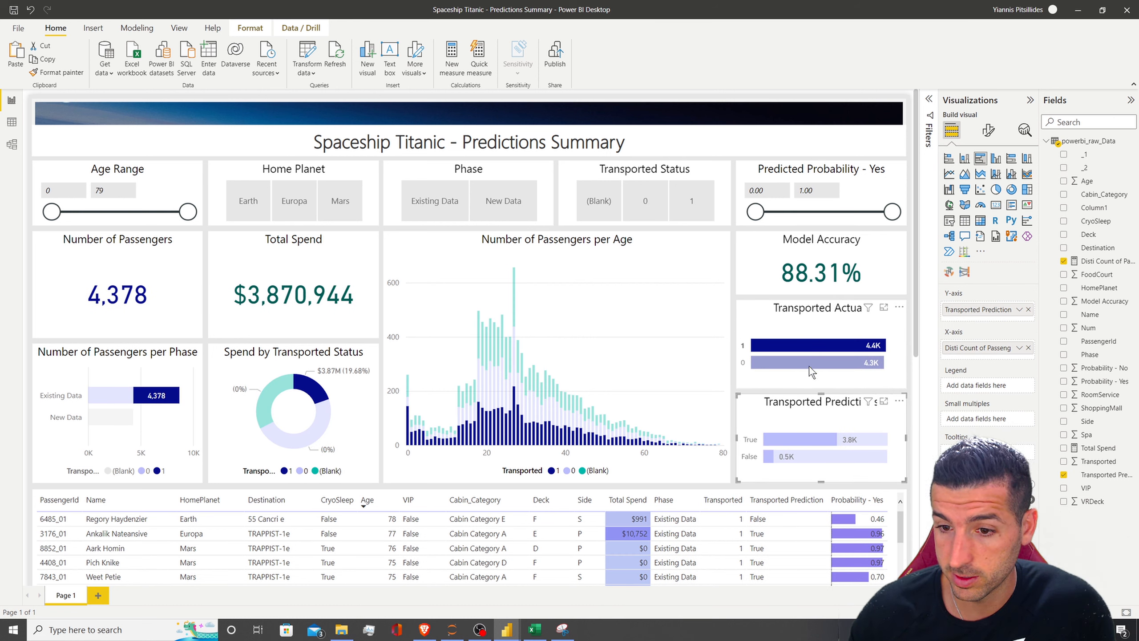
{"action": "left_click", "coordinate": [781, 363]}
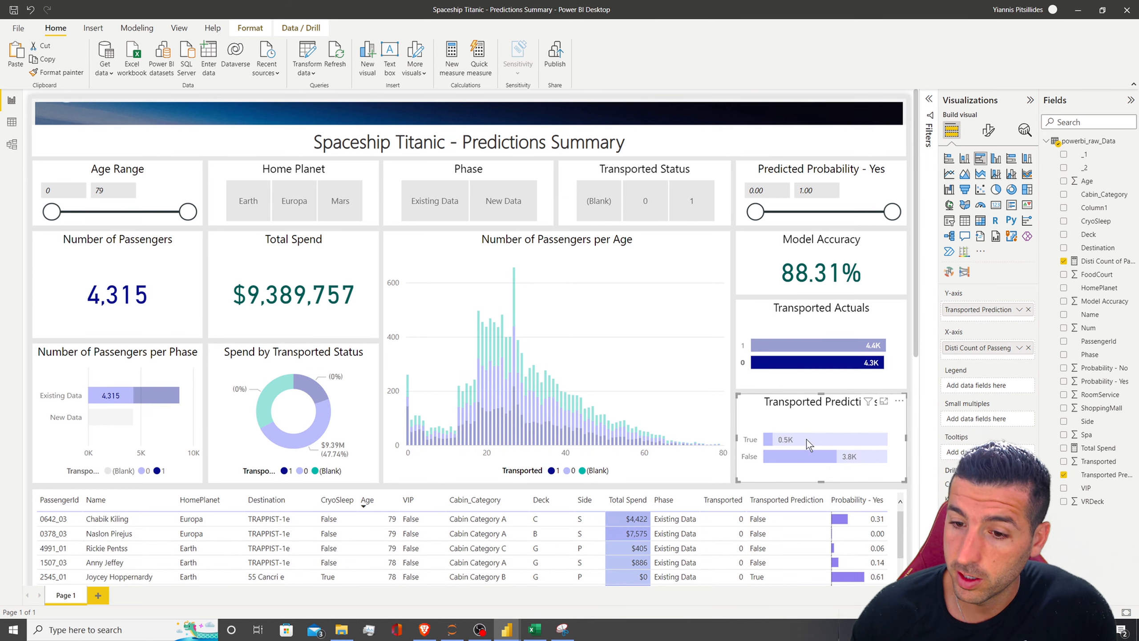
{"action": "left_click", "coordinate": [803, 382]}
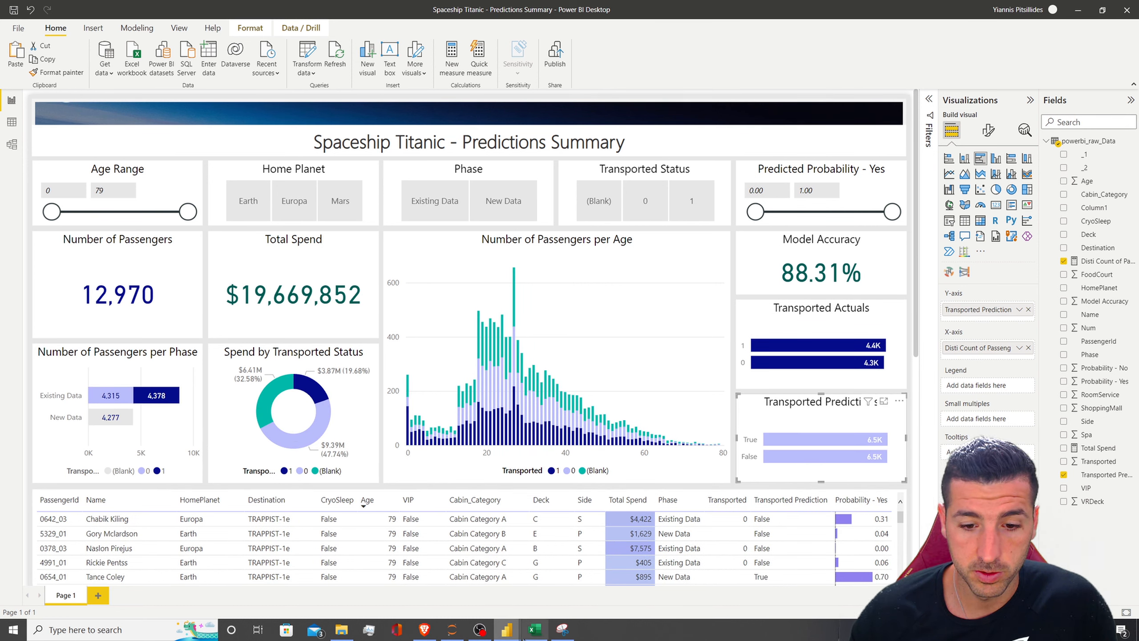
{"action": "mouse_move", "coordinate": [507, 629]}
{"action": "left_click", "coordinate": [565, 599]}
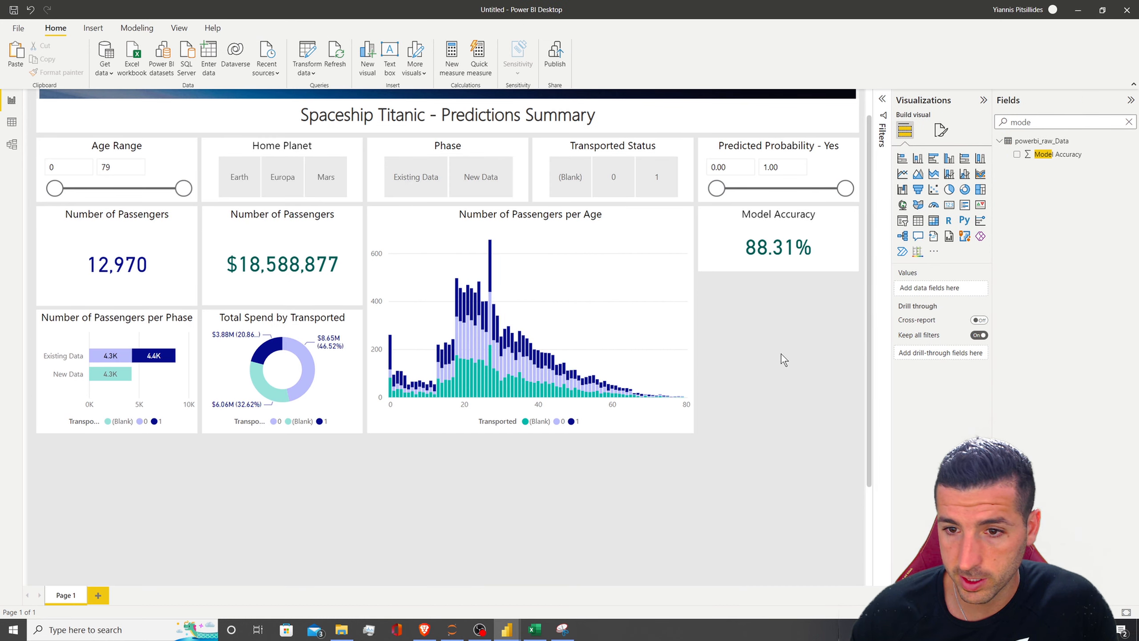
Step: Clear the field search, insert a clustered bar chart beneath the Model Accuracy card and reduce its height
{"action": "left_click_drag", "start_coordinate": [1054, 121], "coordinate": [986, 123]}
{"action": "key", "text": "BackSpace"}
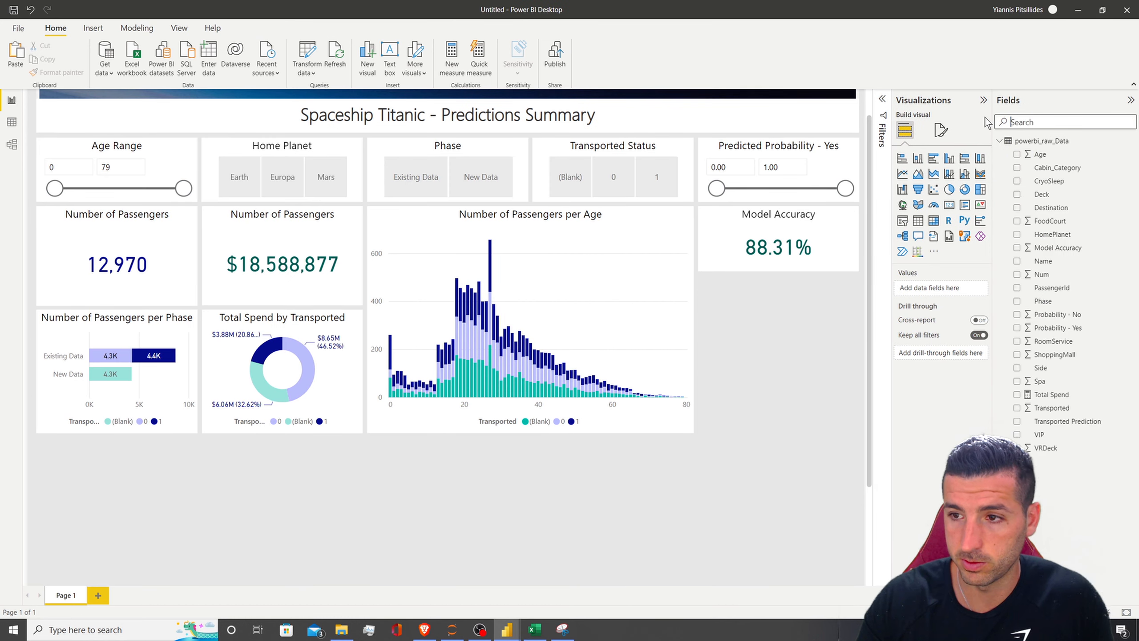
{"action": "left_click", "coordinate": [936, 165]}
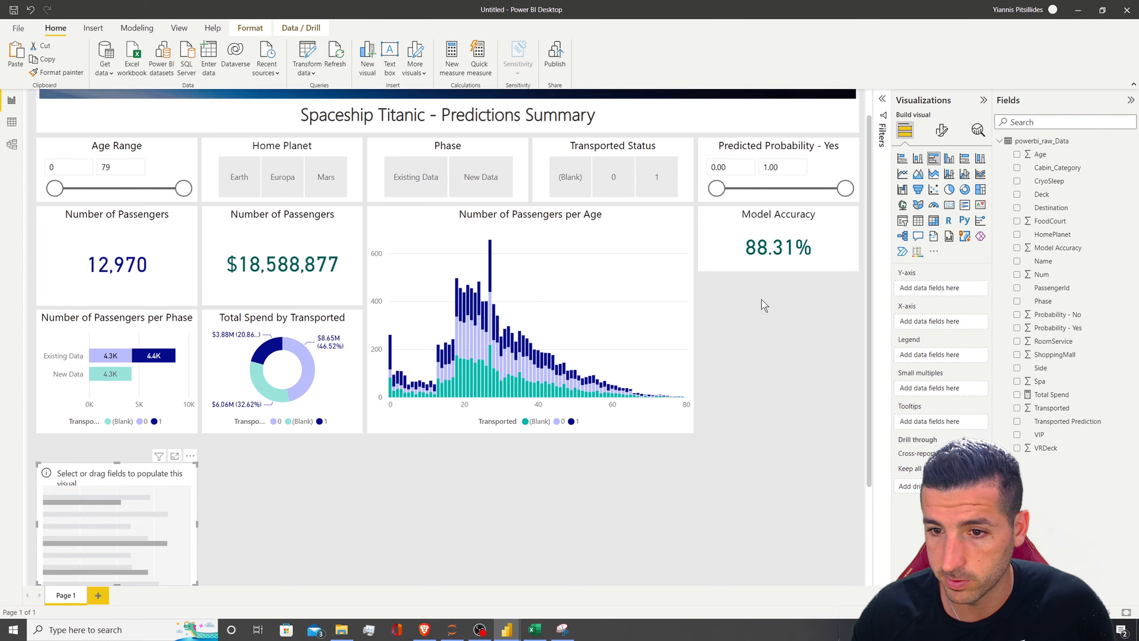
{"action": "left_click_drag", "start_coordinate": [128, 469], "coordinate": [782, 289]}
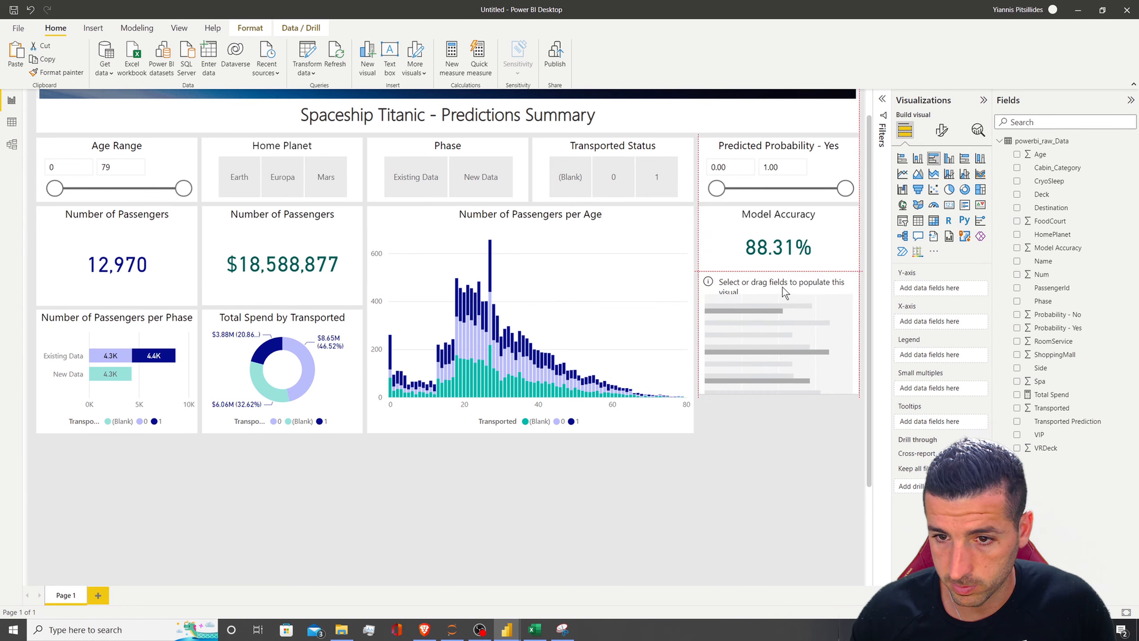
{"action": "left_click_drag", "start_coordinate": [779, 397], "coordinate": [779, 329]}
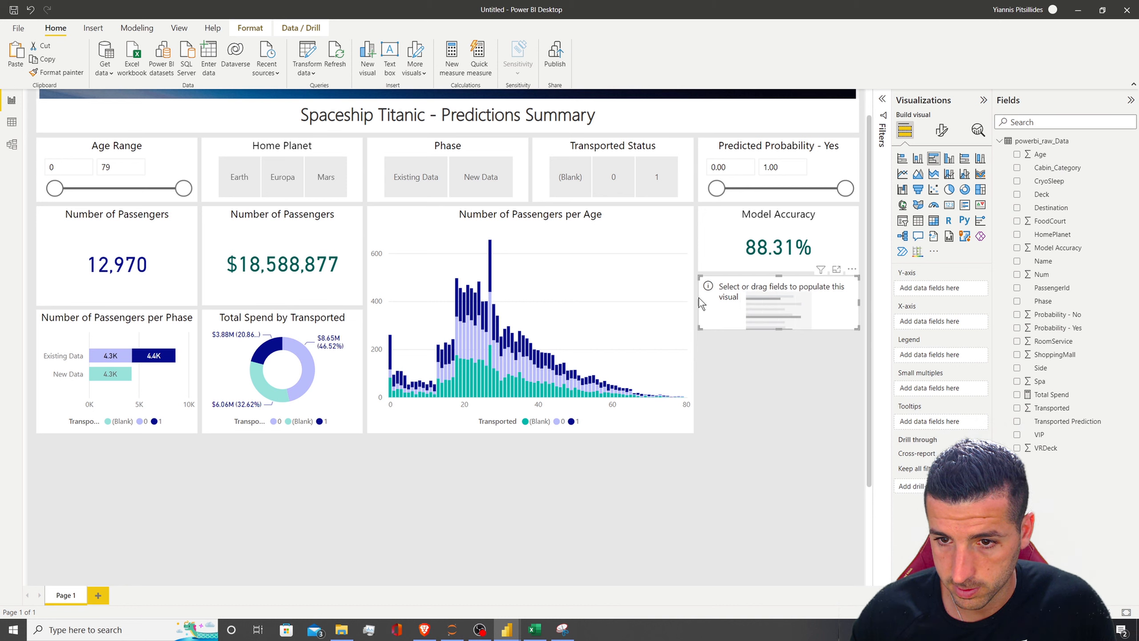
Step: Put Transported on the new bar chart's Y-axis and a distinct count of PassengerId on its X-axis
{"action": "left_click", "coordinate": [1051, 408]}
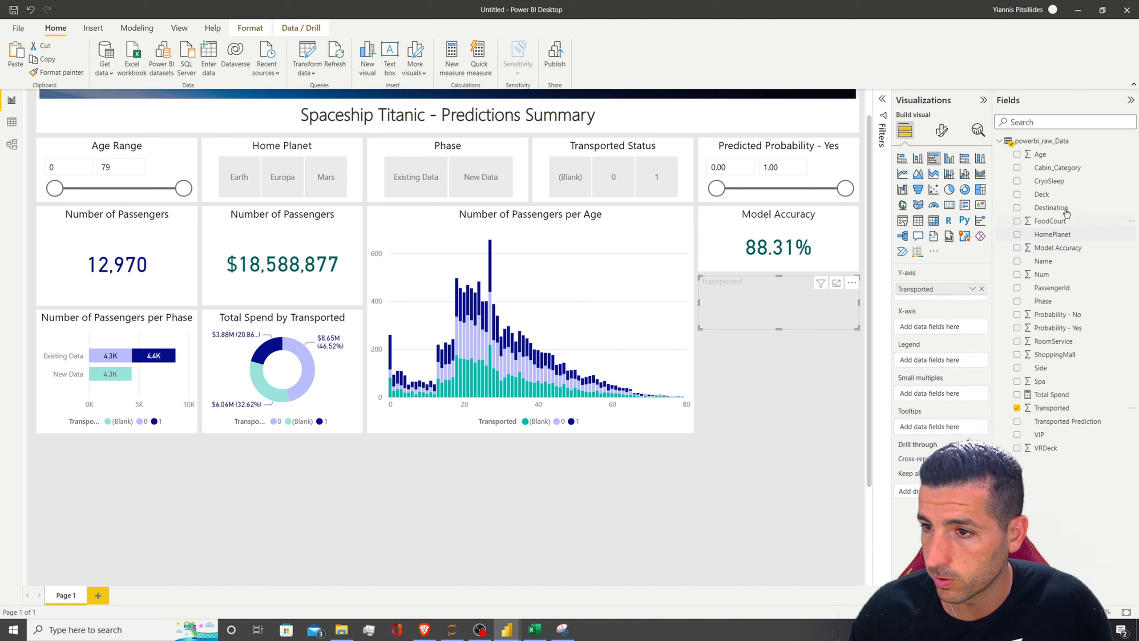
{"action": "left_click_drag", "start_coordinate": [1070, 296], "coordinate": [937, 327]}
{"action": "left_click", "coordinate": [973, 328]}
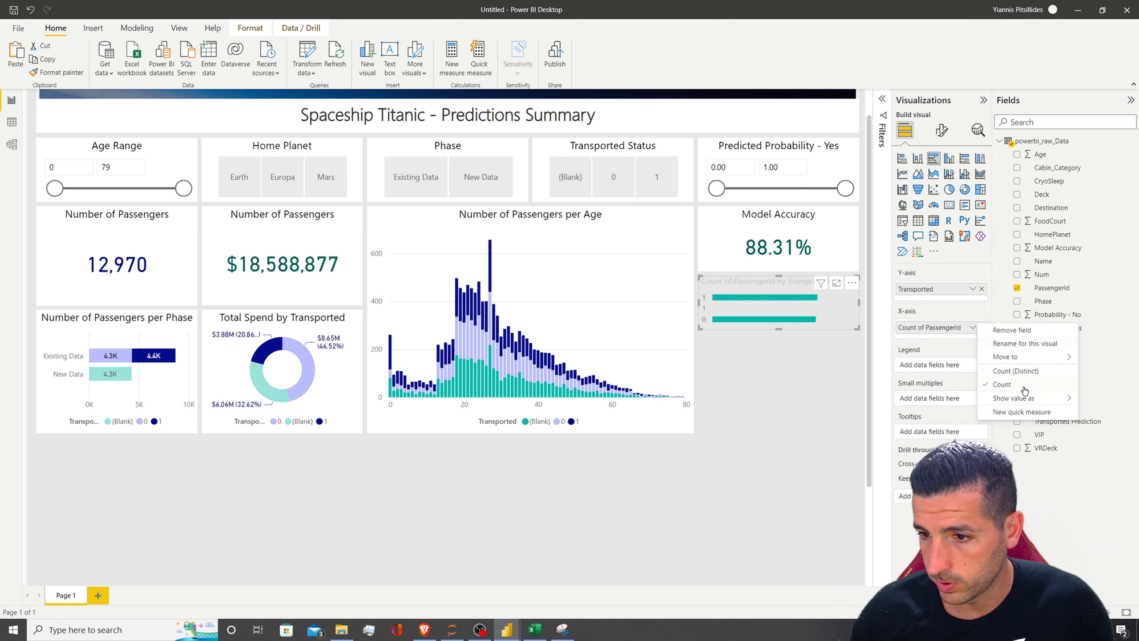
{"action": "left_click", "coordinate": [1025, 376]}
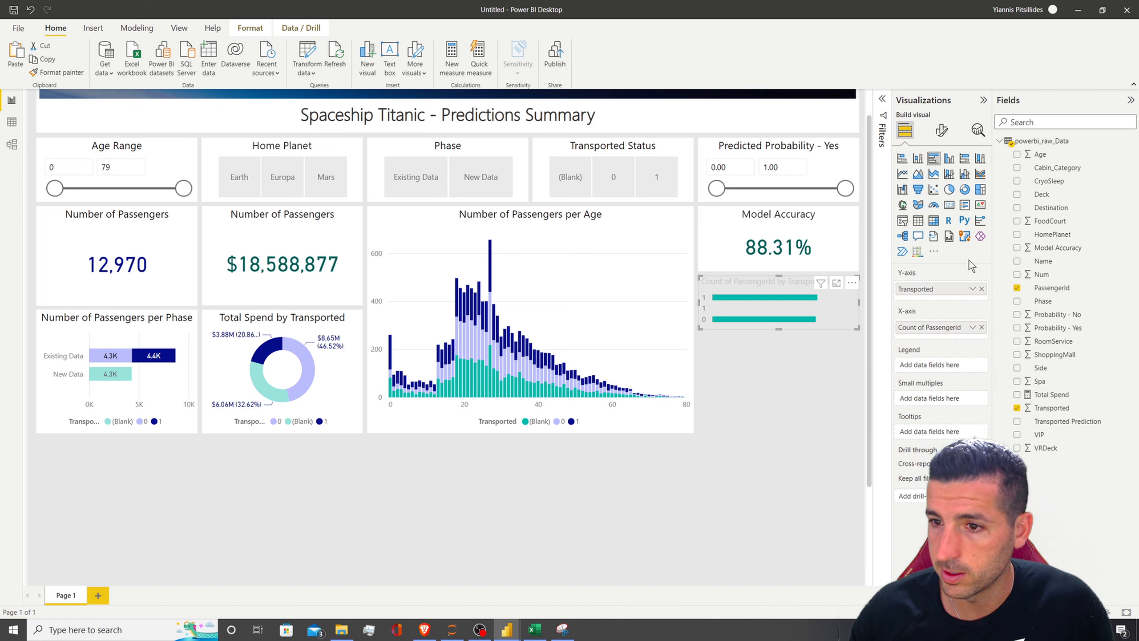
Step: Set the new bar chart's Y-axis type to Categorical
{"action": "left_click", "coordinate": [941, 130]}
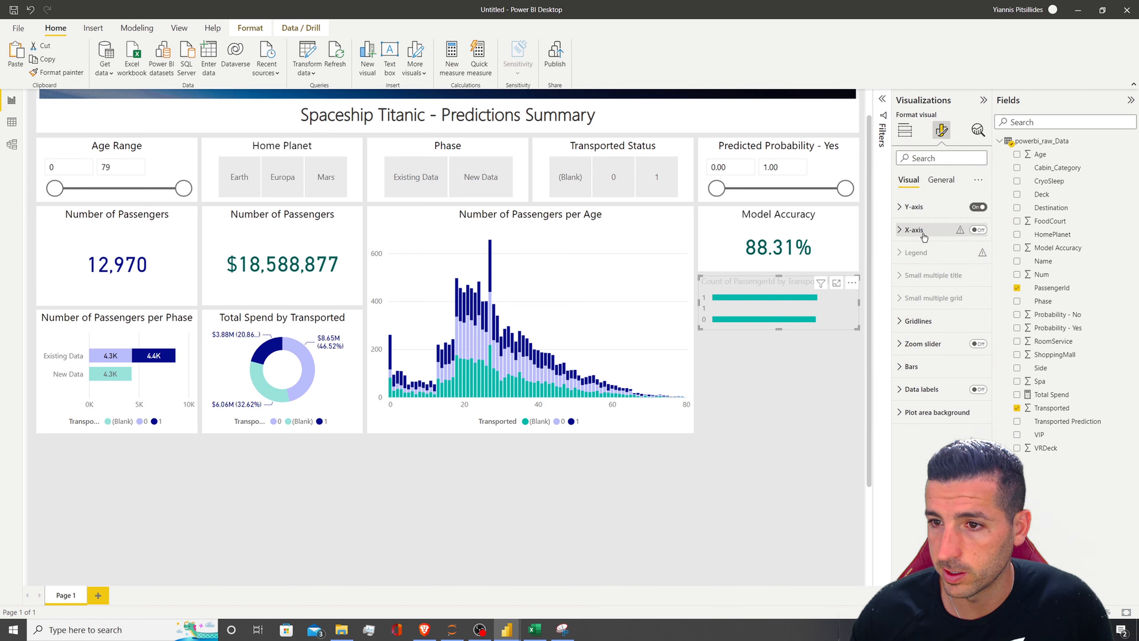
{"action": "left_click", "coordinate": [923, 207]}
{"action": "left_click", "coordinate": [941, 239]}
{"action": "left_click", "coordinate": [929, 270]}
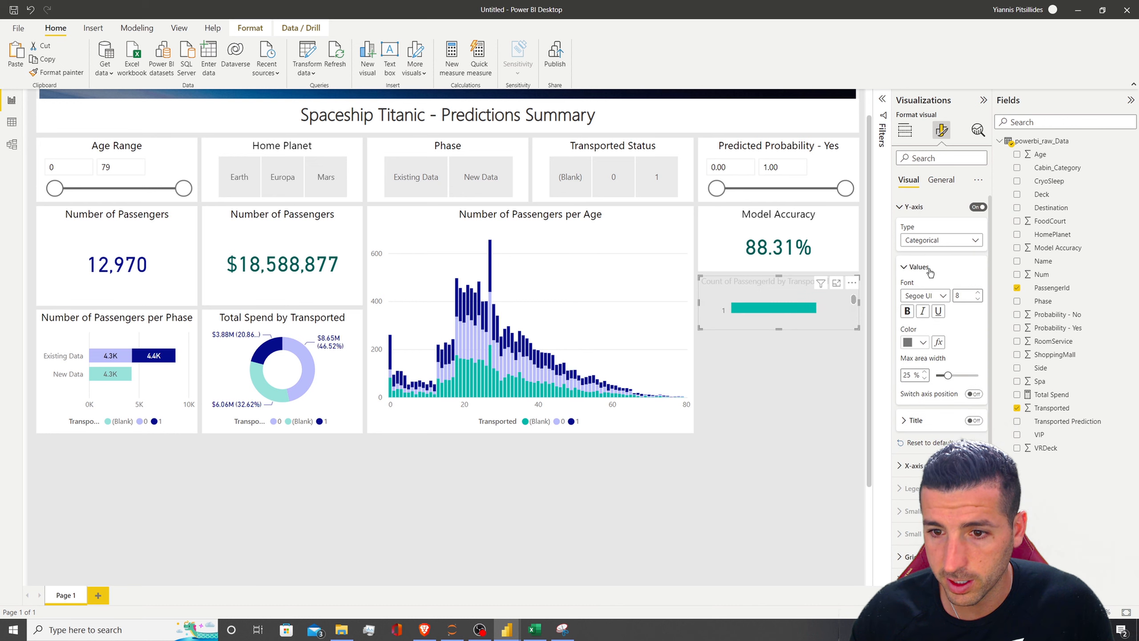
Step: Make the new bar chart slightly taller and copy the Number of Passengers per Phase chart's formatting onto it
{"action": "left_click_drag", "start_coordinate": [785, 328], "coordinate": [778, 341]}
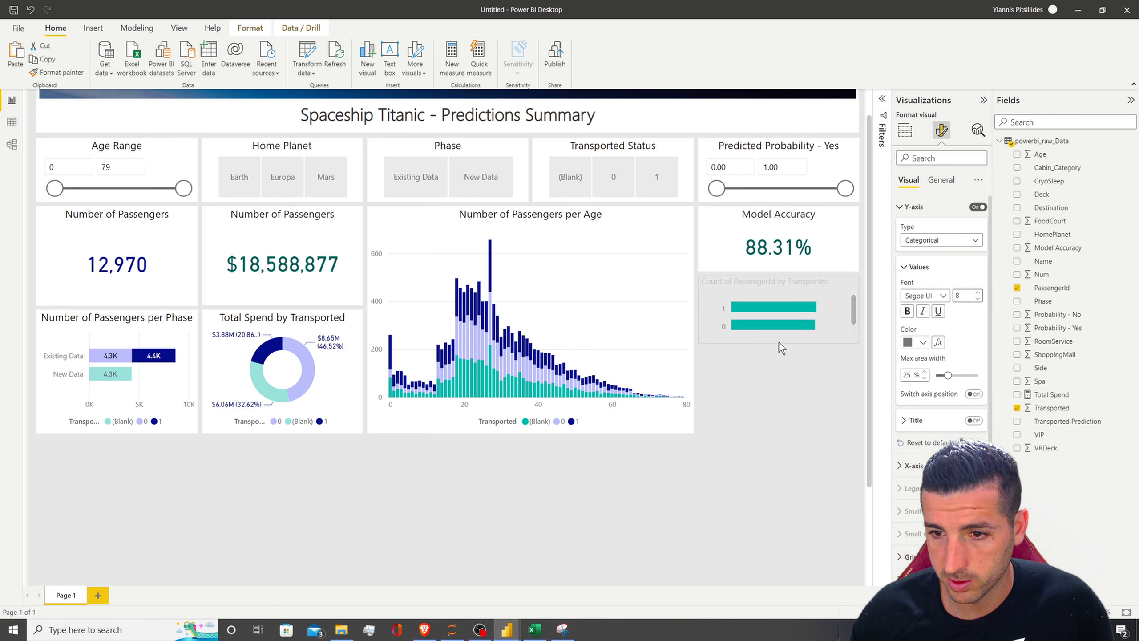
{"action": "left_click", "coordinate": [102, 328]}
{"action": "left_click", "coordinate": [59, 73]}
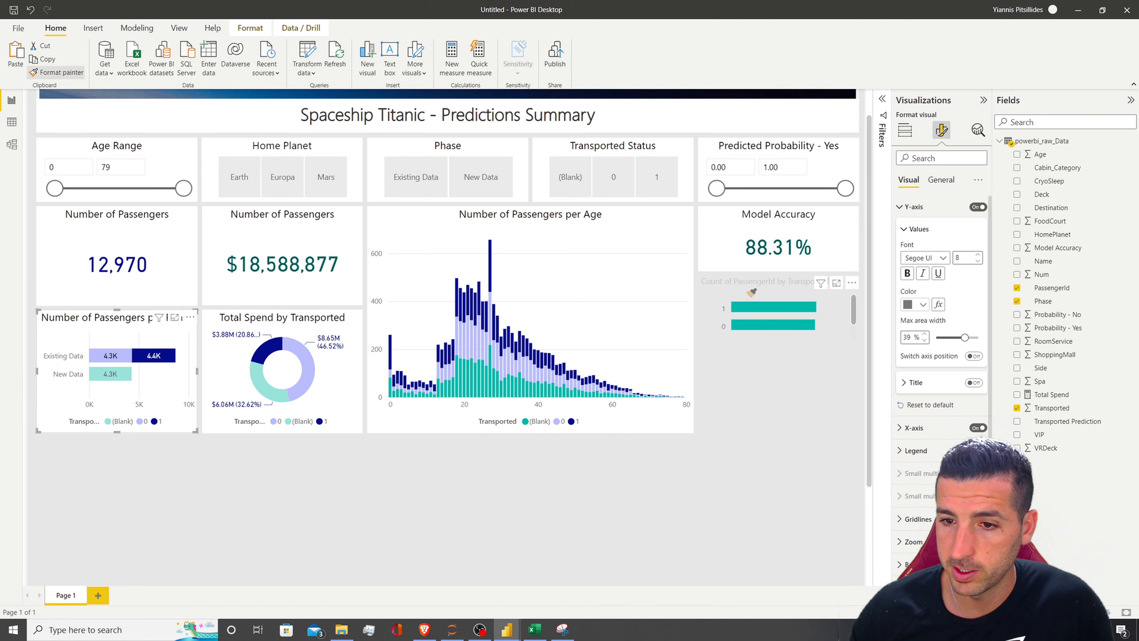
{"action": "left_click", "coordinate": [758, 283]}
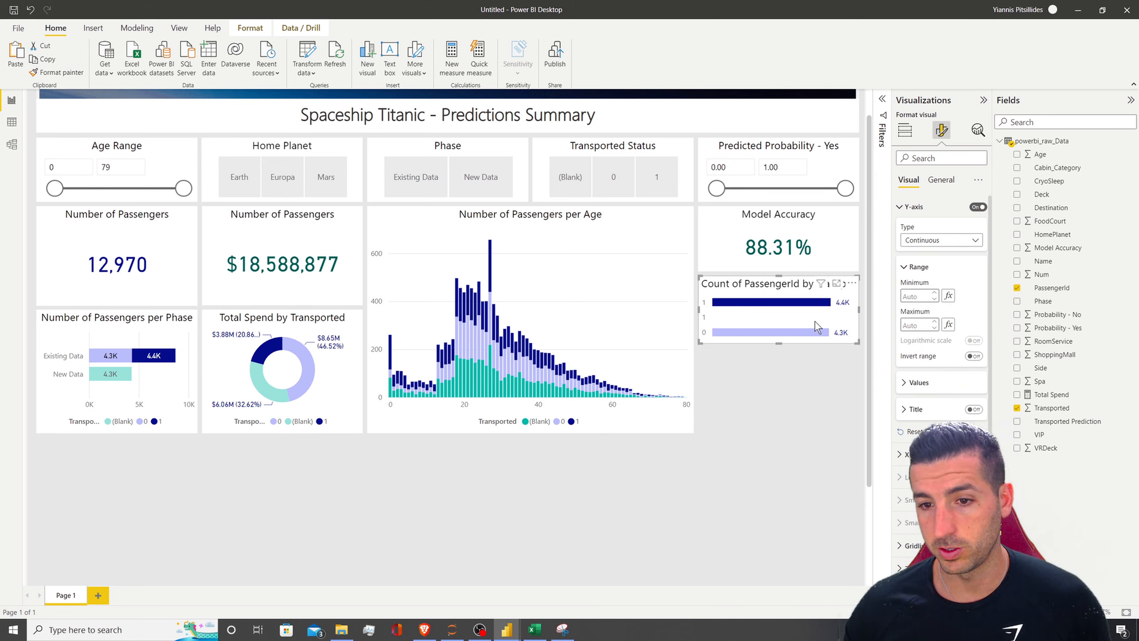
Step: Add Phase as a visual-level filter on the new bar chart, limit it to Existing Data and keep the chart selected
{"action": "left_click", "coordinate": [881, 104]}
{"action": "type", "text": "phas"}
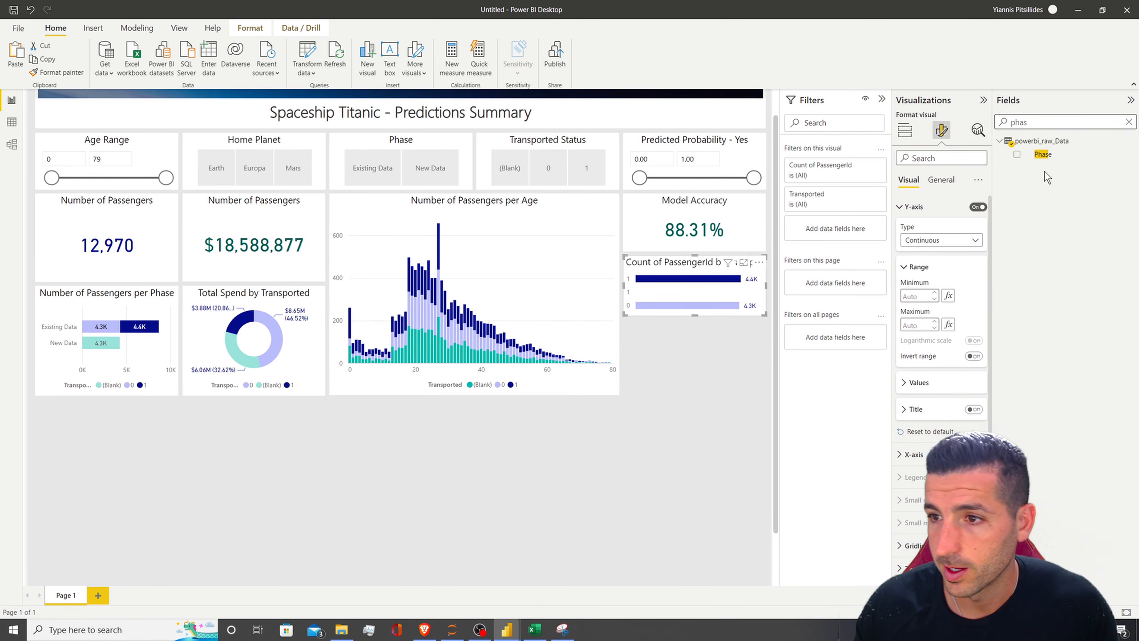
{"action": "left_click_drag", "start_coordinate": [1051, 157], "coordinate": [835, 229]}
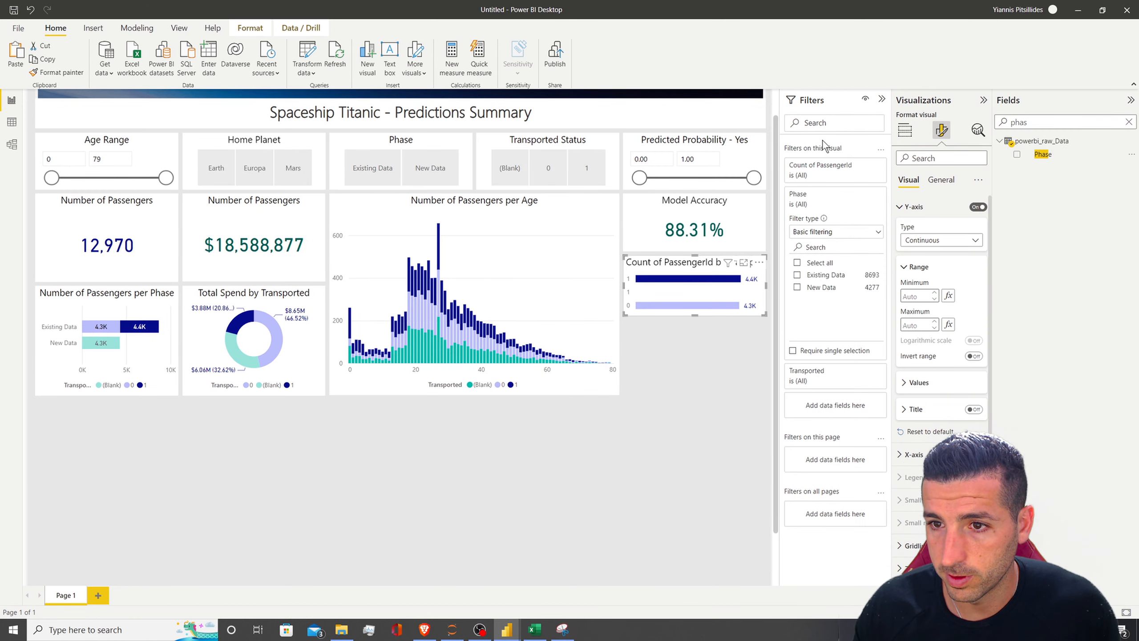
{"action": "left_click", "coordinate": [797, 275]}
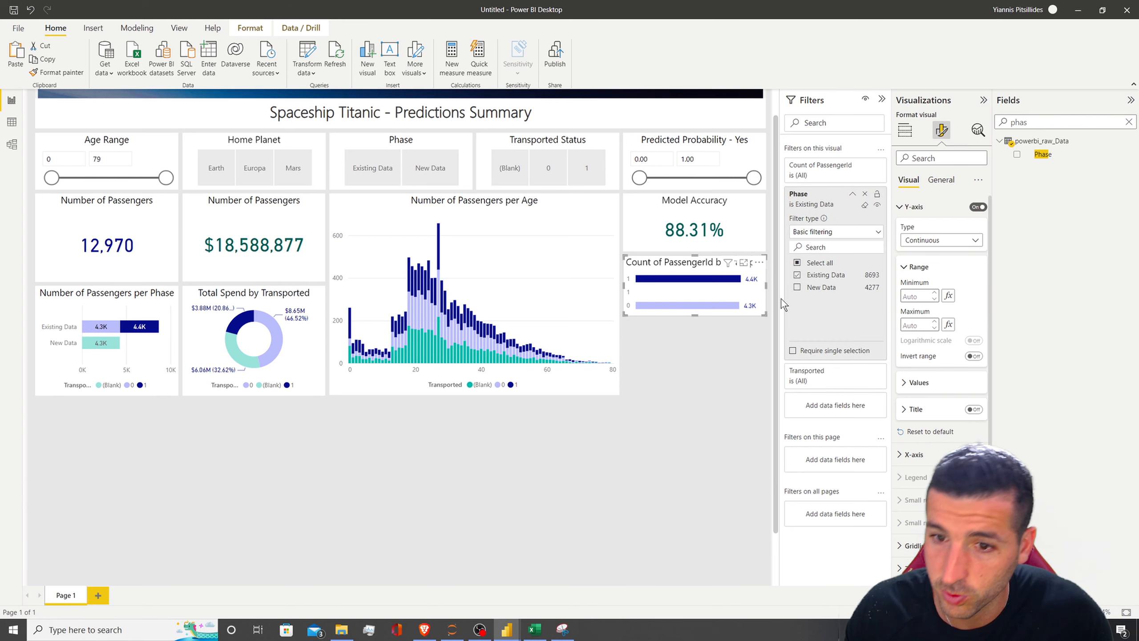
{"action": "left_click", "coordinate": [717, 354]}
{"action": "left_click", "coordinate": [677, 263]}
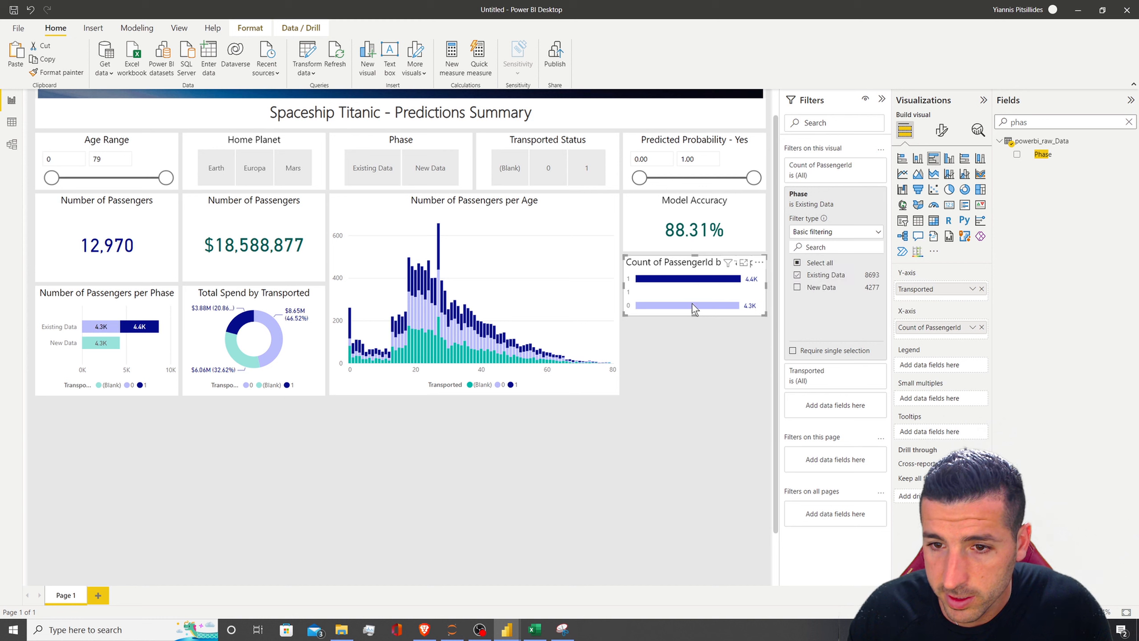
Step: Set the Transported bar chart's Y-axis type to Categorical and make the chart slightly taller
{"action": "left_click", "coordinate": [941, 130]}
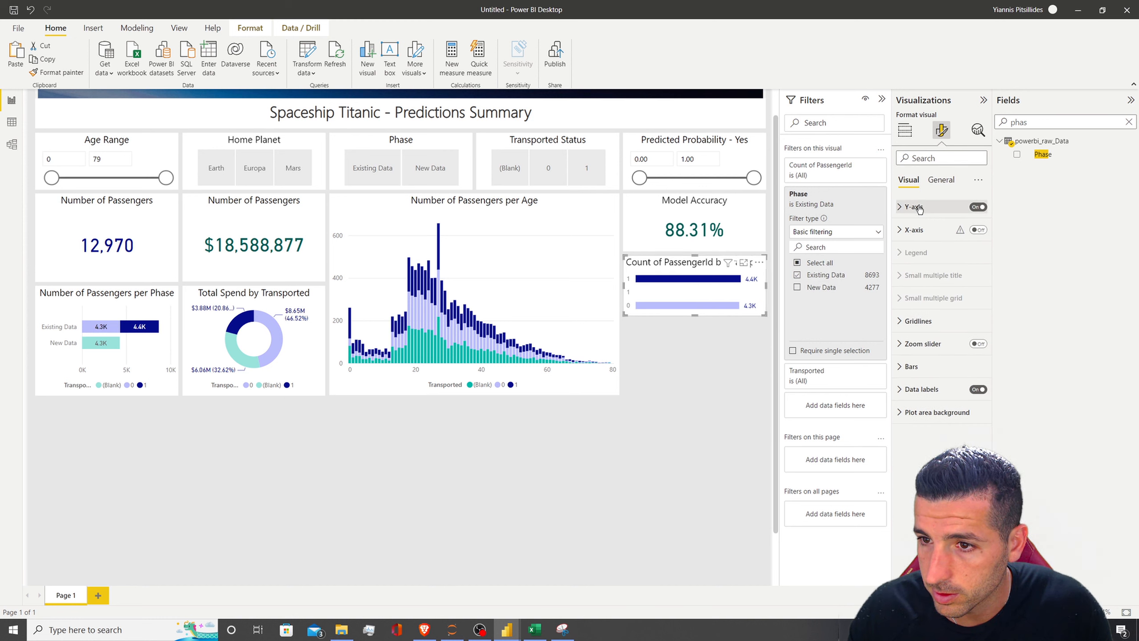
{"action": "left_click", "coordinate": [917, 206]}
{"action": "left_click", "coordinate": [934, 241]}
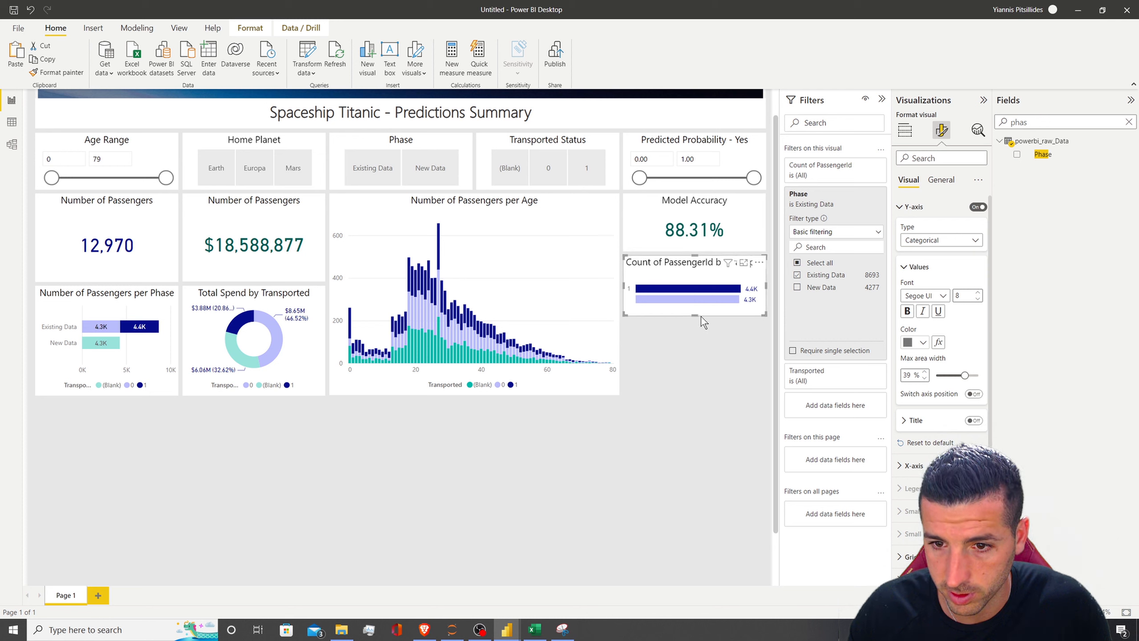
{"action": "left_click_drag", "start_coordinate": [701, 317], "coordinate": [696, 325]}
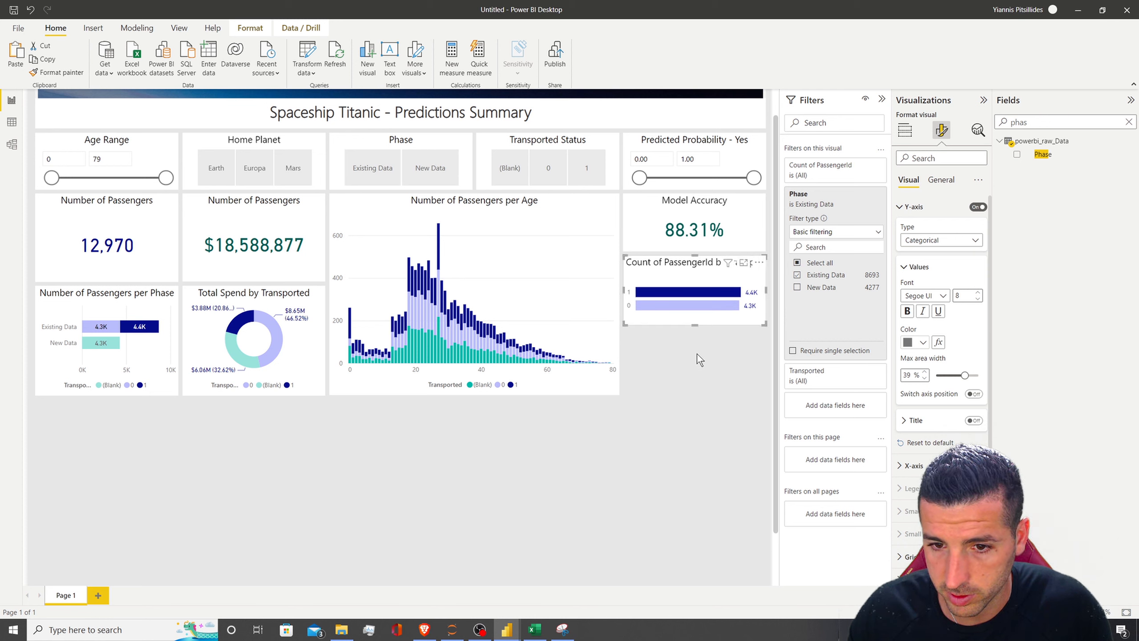
{"action": "left_click", "coordinate": [697, 355]}
Step: Colour the Transported bar chart's bars dark blue, both as the default and for the individual categories
{"action": "left_click", "coordinate": [695, 319]}
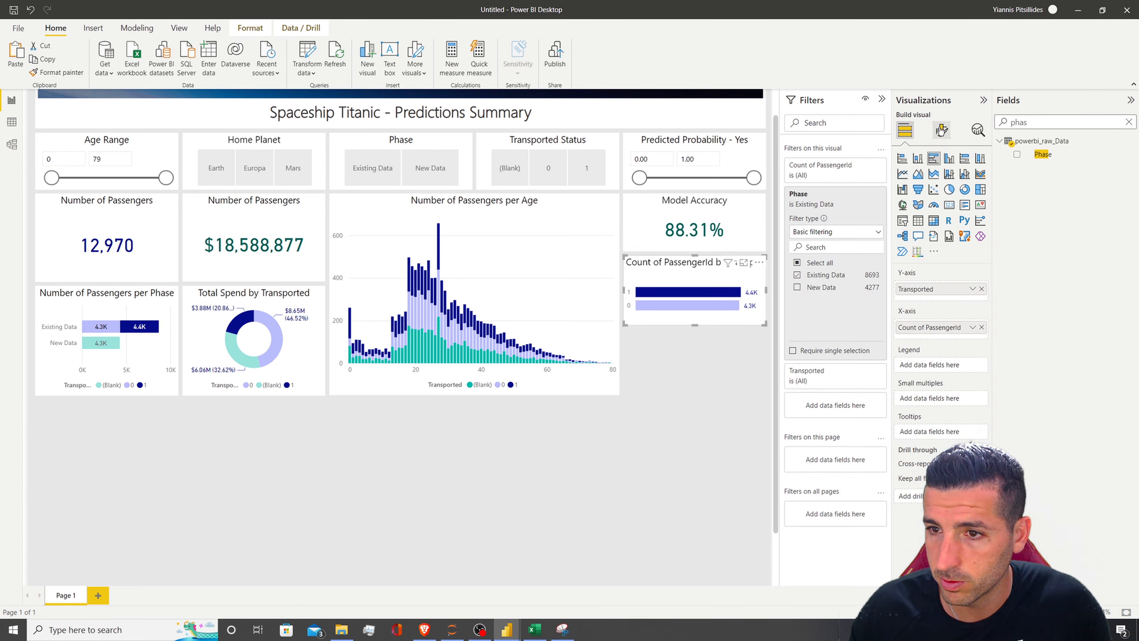
{"action": "left_click", "coordinate": [941, 130]}
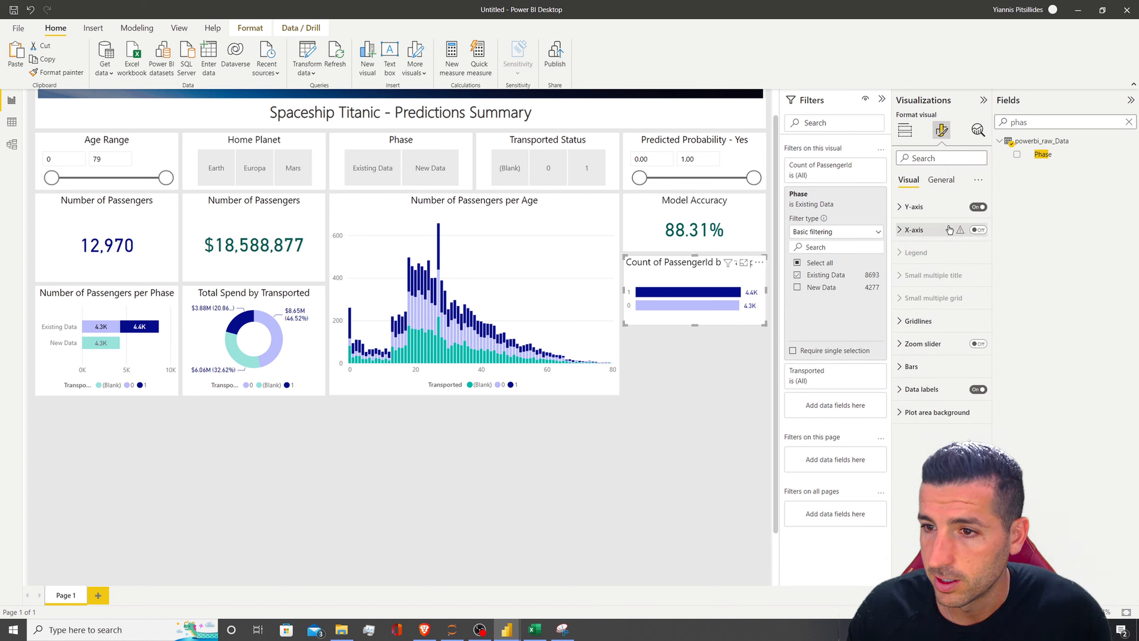
{"action": "left_click", "coordinate": [911, 366]}
{"action": "left_click", "coordinate": [923, 418]}
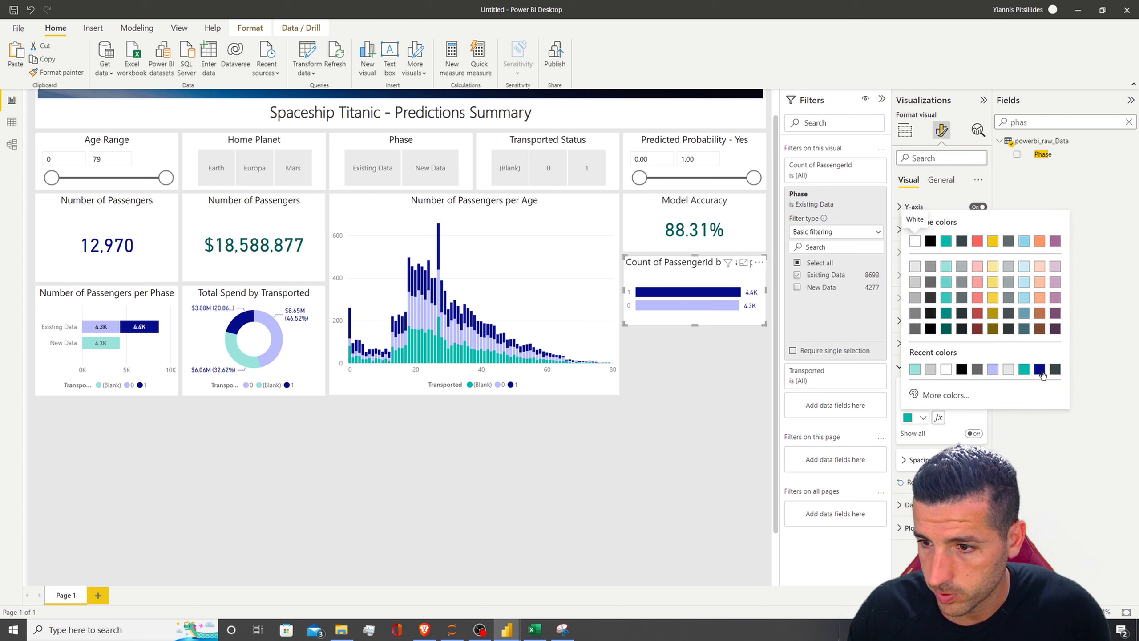
{"action": "left_click", "coordinate": [1039, 369]}
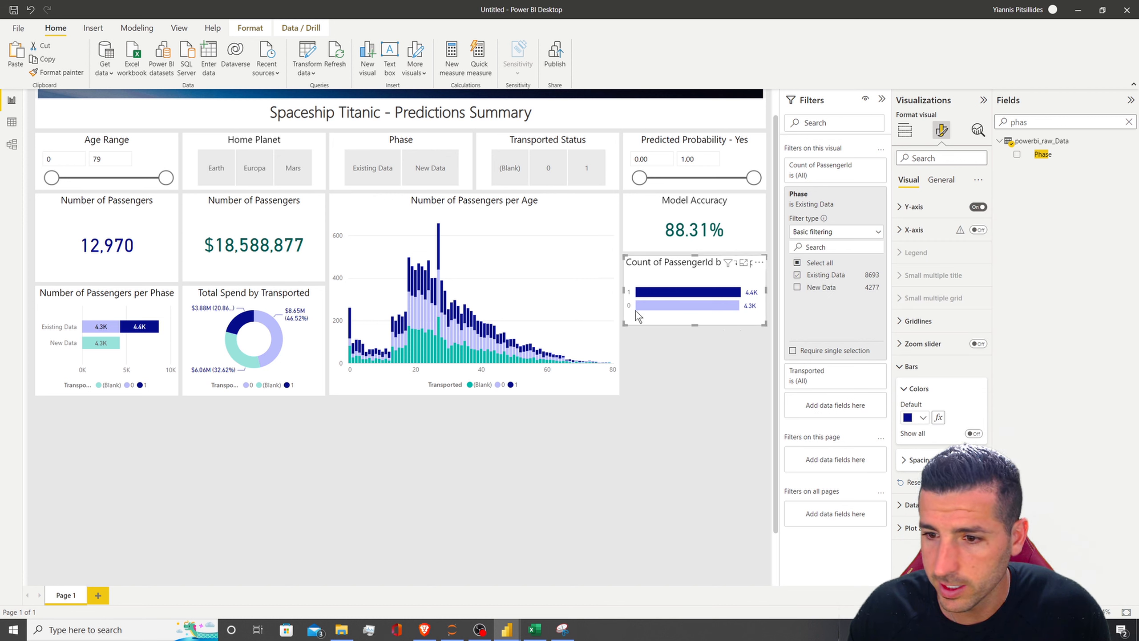
{"action": "left_click", "coordinate": [977, 436]}
{"action": "left_click", "coordinate": [923, 491]}
{"action": "left_click", "coordinate": [927, 443]}
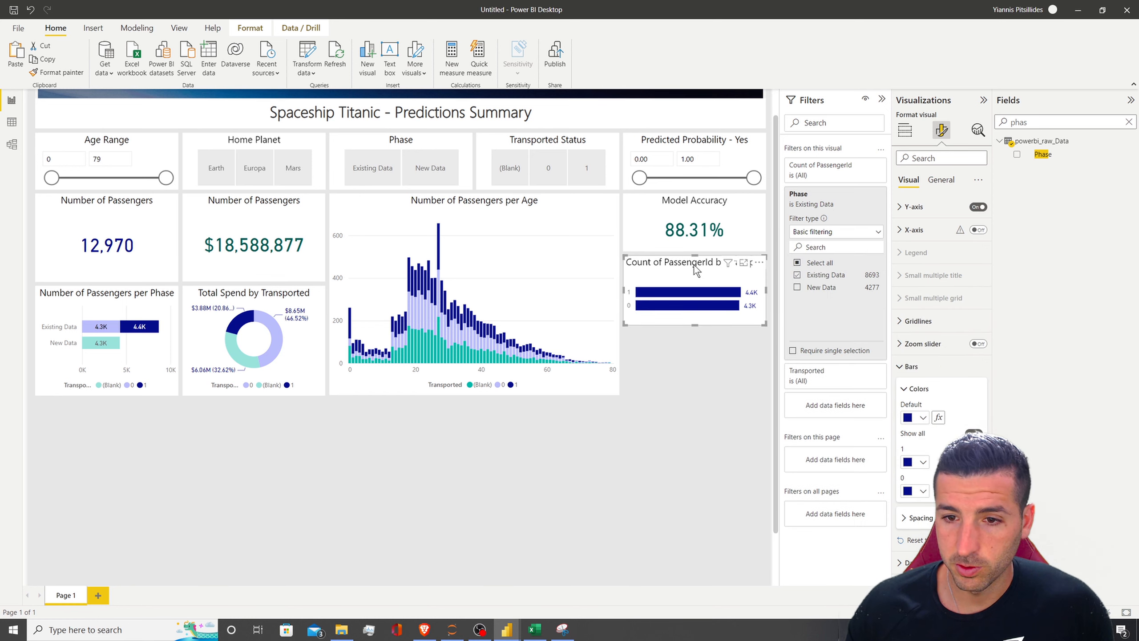
Step: Duplicate the dark blue Transported bar chart and place the copy directly below the original
{"action": "key", "text": "ctrl+c"}
{"action": "key", "text": "ctrl+v"}
{"action": "left_click_drag", "start_coordinate": [681, 277], "coordinate": [678, 336]}
Step: Switch to the finished report and copy the title text of its Transported Actuals chart
{"action": "mouse_move", "coordinate": [510, 637]}
{"action": "left_click", "coordinate": [444, 583]}
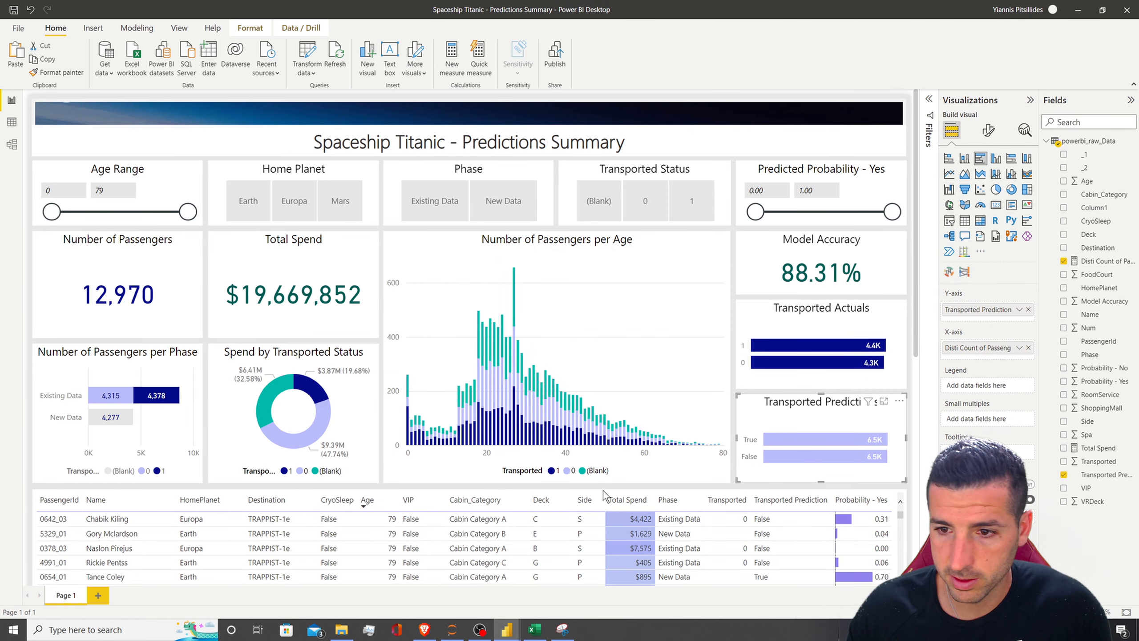
{"action": "left_click", "coordinate": [988, 129]}
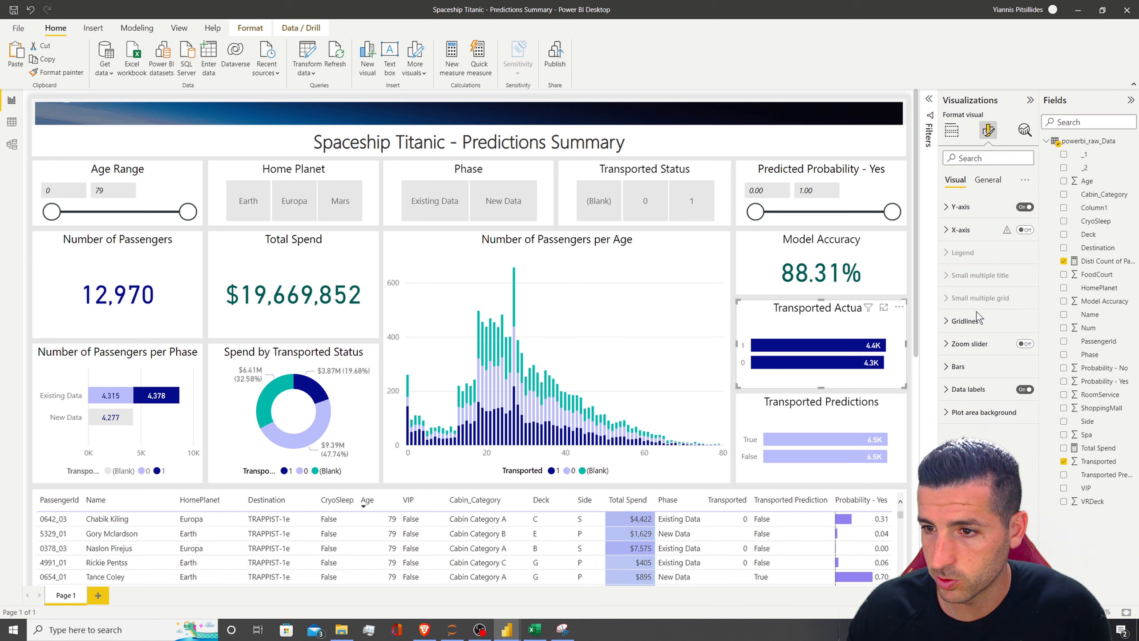
{"action": "left_click", "coordinate": [986, 179]}
{"action": "left_click", "coordinate": [964, 229]}
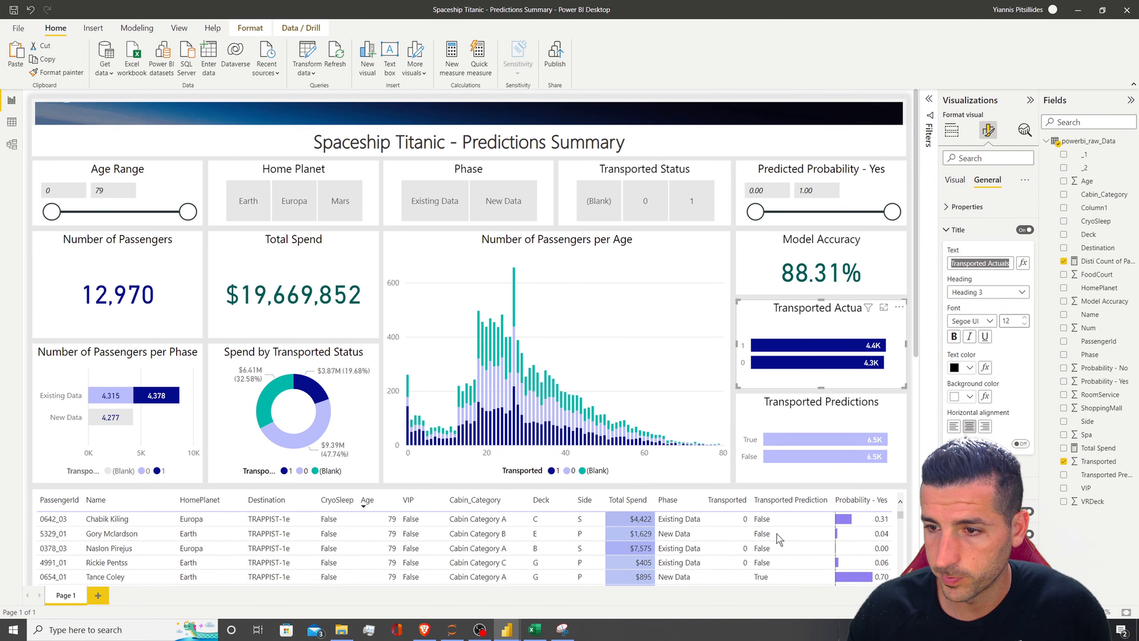
{"action": "mouse_move", "coordinate": [507, 629]}
Step: Return to the new report and title the upper Transported bar chart "Transported Actuals"
{"action": "left_click", "coordinate": [554, 585]}
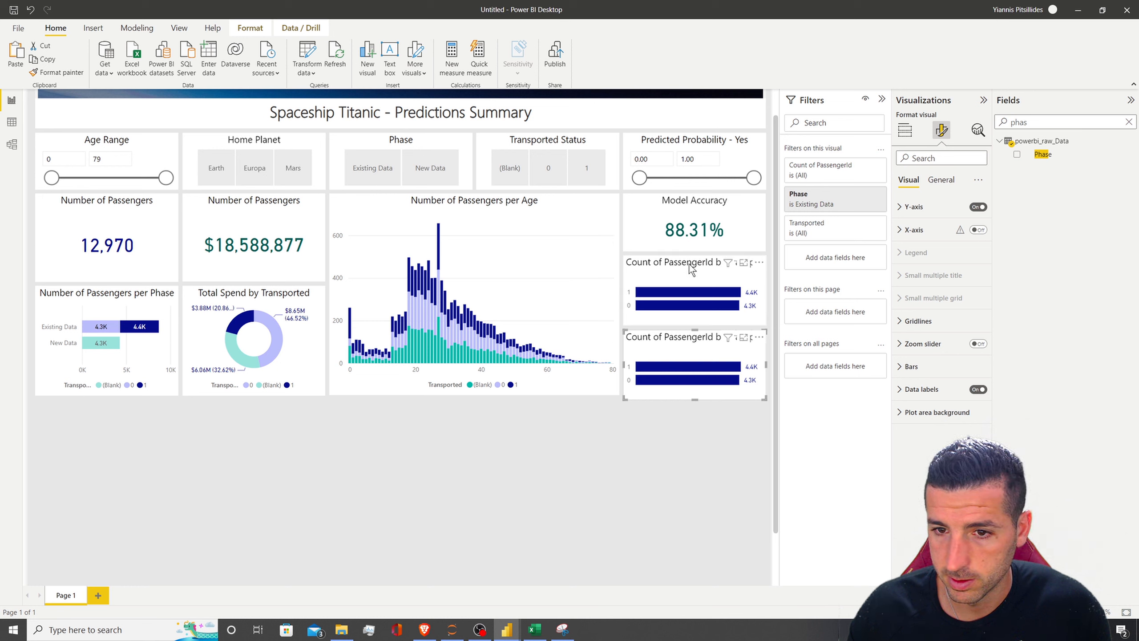
{"action": "left_click", "coordinate": [704, 283]}
{"action": "left_click", "coordinate": [941, 180]}
{"action": "left_click", "coordinate": [917, 230]}
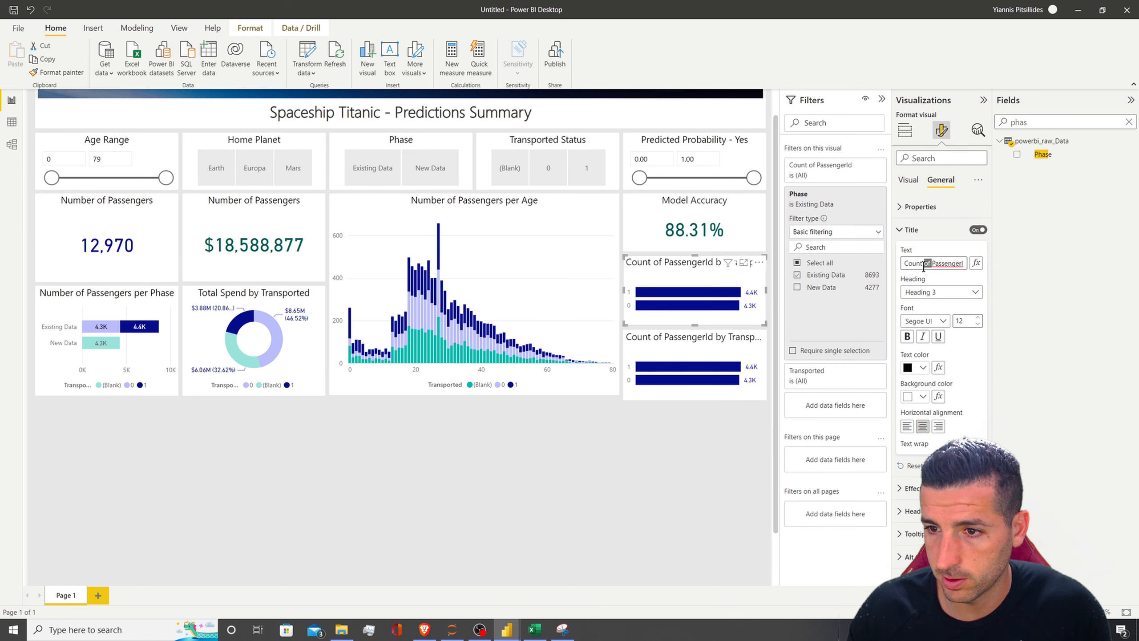
Step: Title the duplicated bar chart below it "Transported Predicted"
{"action": "left_click", "coordinate": [671, 341]}
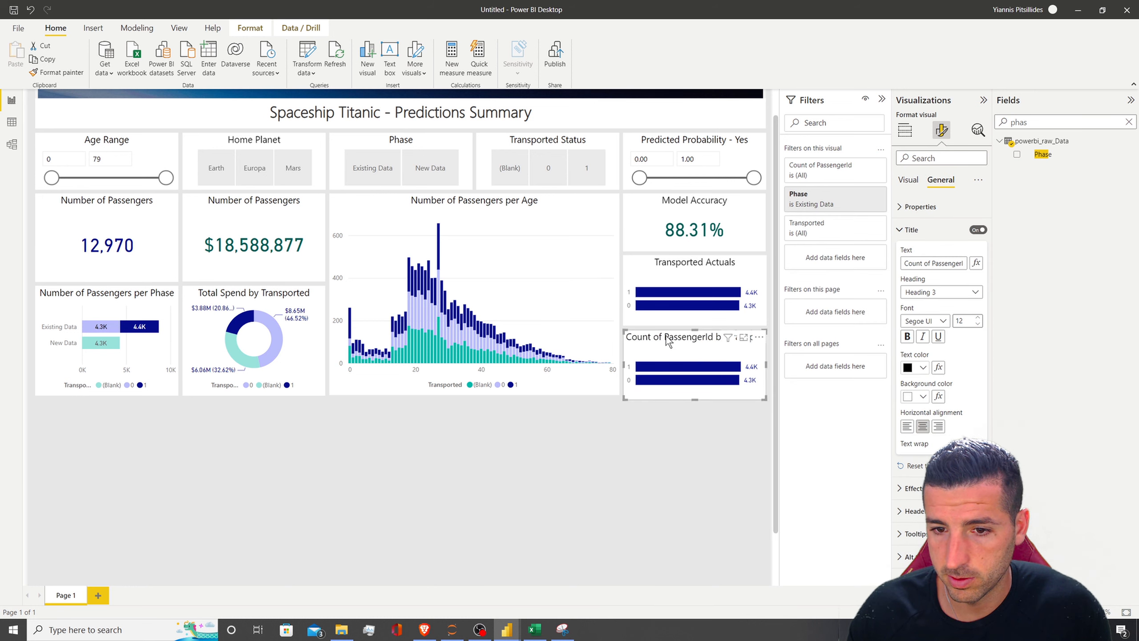
{"action": "double_click", "coordinate": [915, 263]}
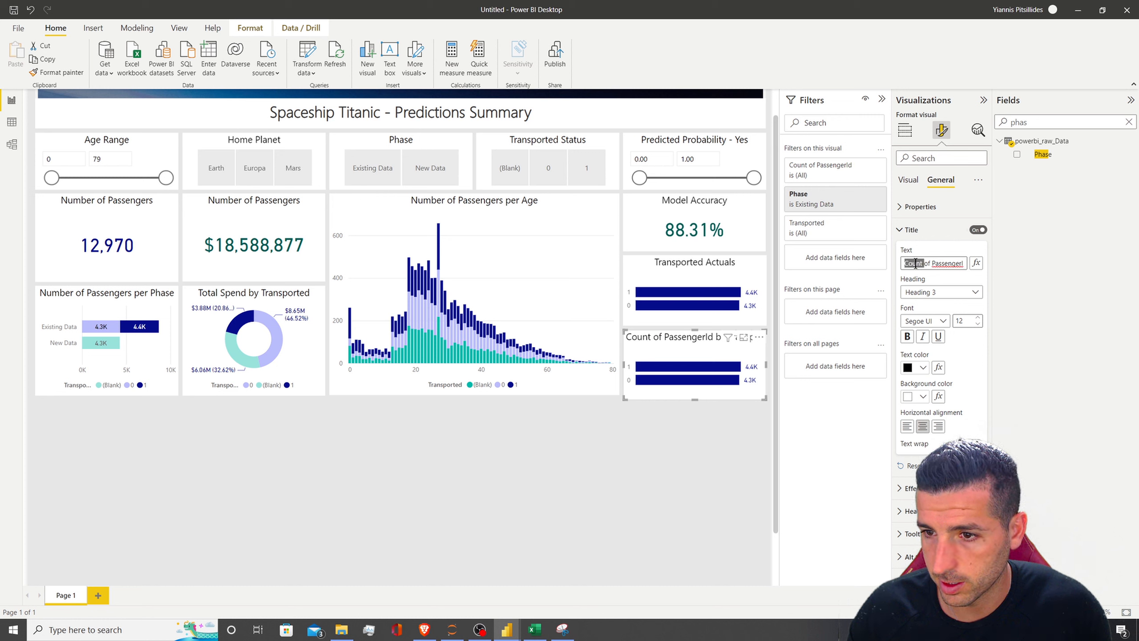
{"action": "key", "text": "ctrl+a"}
{"action": "key", "text": "ctrl+v"}
{"action": "double_click", "coordinate": [945, 264]}
{"action": "type", "text": "P"}
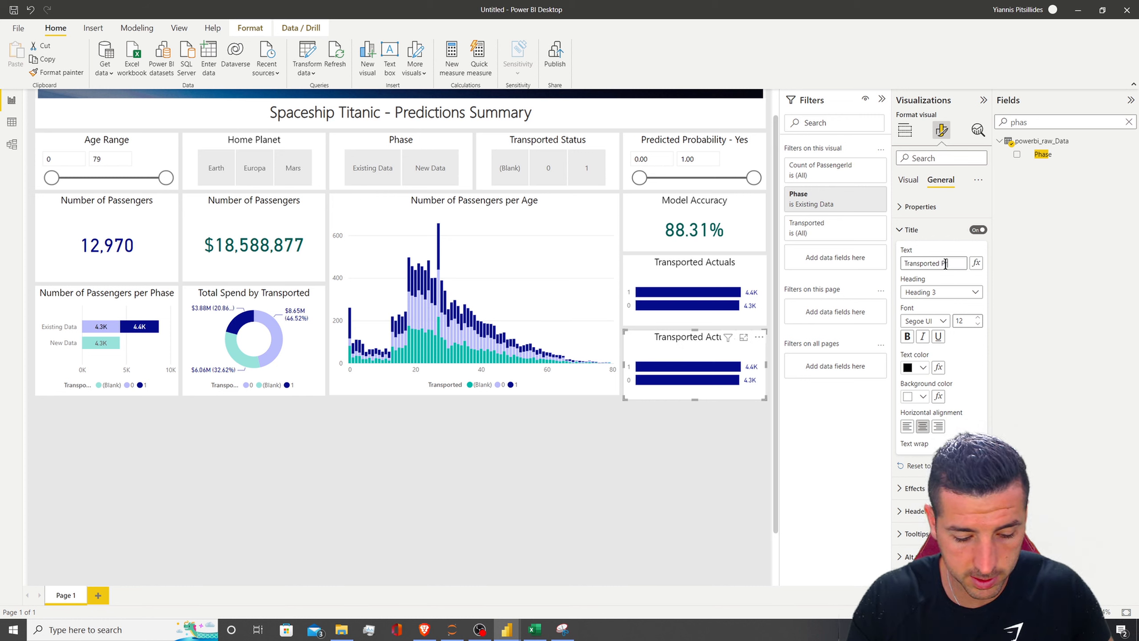
{"action": "type", "text": "redicted"}
{"action": "key", "text": "Return"}
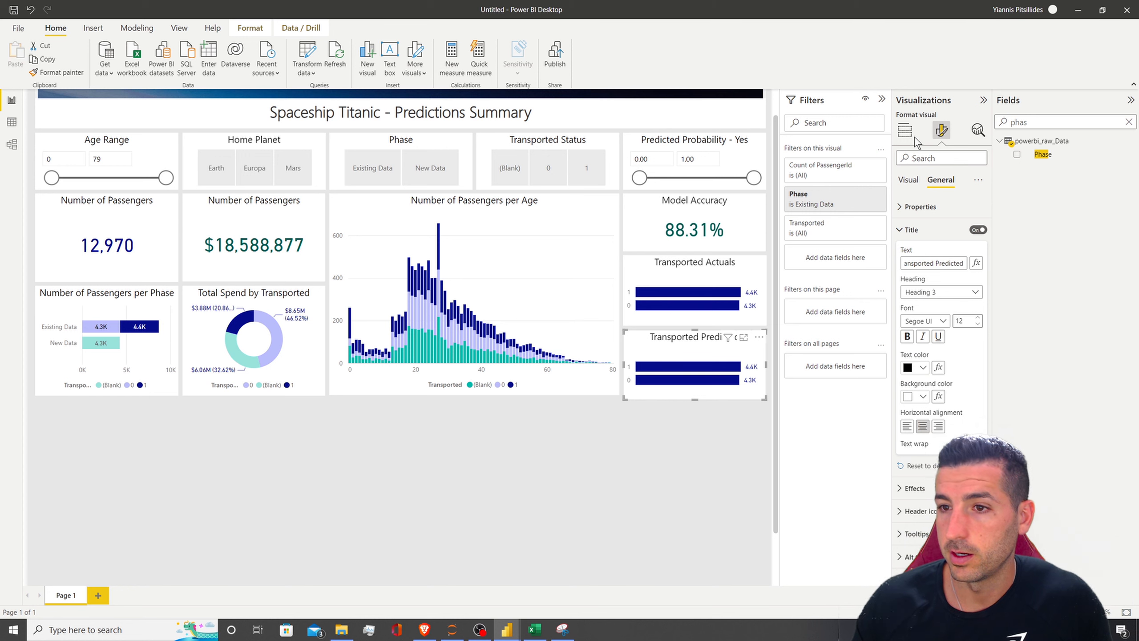
Step: Replace Transported with Transported Prediction on the Transported Predicted chart's Y-axis
{"action": "left_click", "coordinate": [904, 130]}
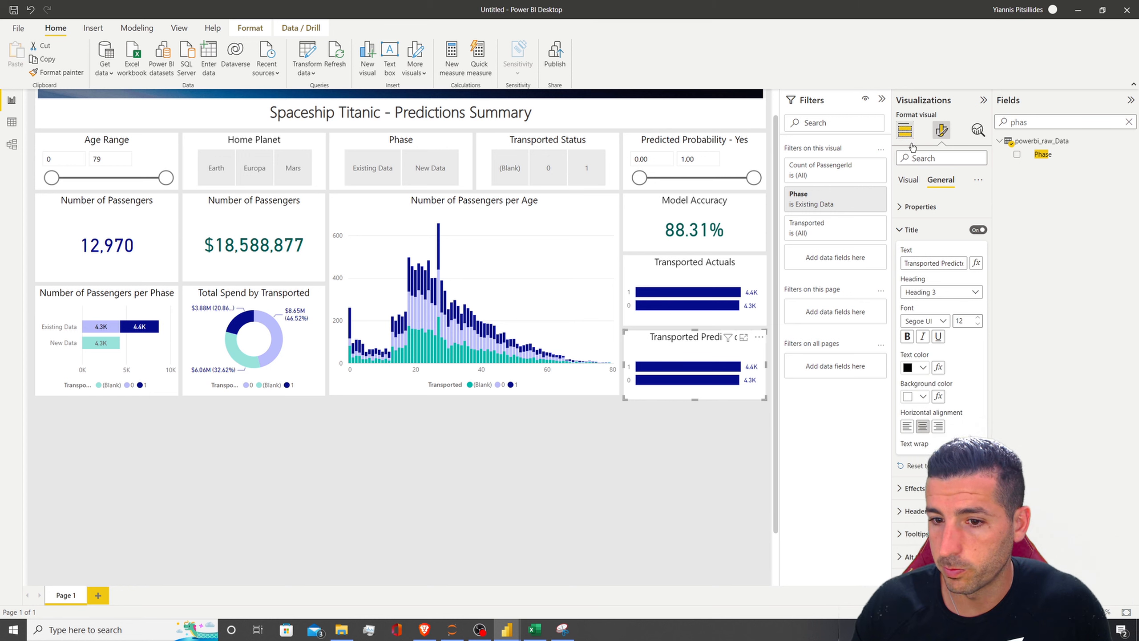
{"action": "double_click", "coordinate": [1036, 122]}
{"action": "type", "text": "tra"}
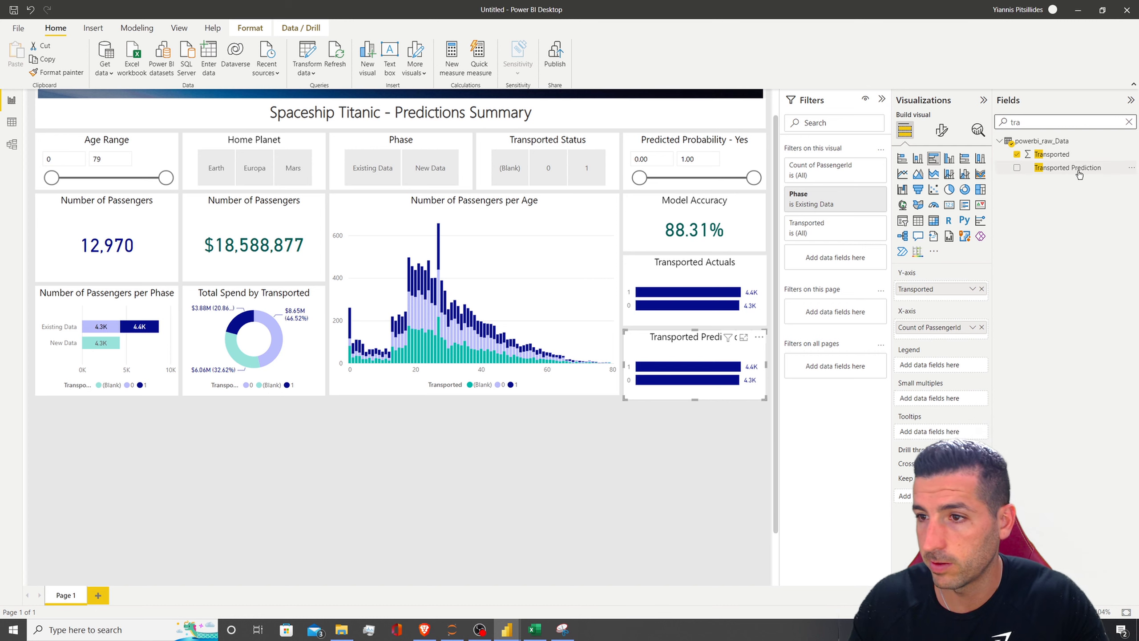
{"action": "left_click_drag", "start_coordinate": [1067, 168], "coordinate": [948, 317]}
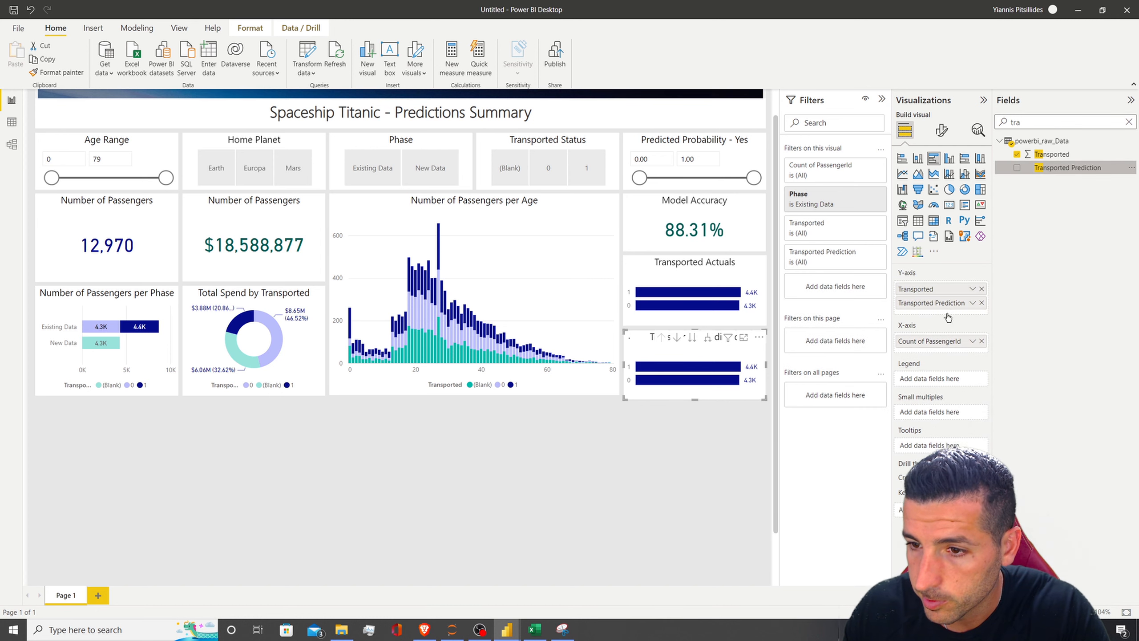
{"action": "left_click", "coordinate": [982, 288]}
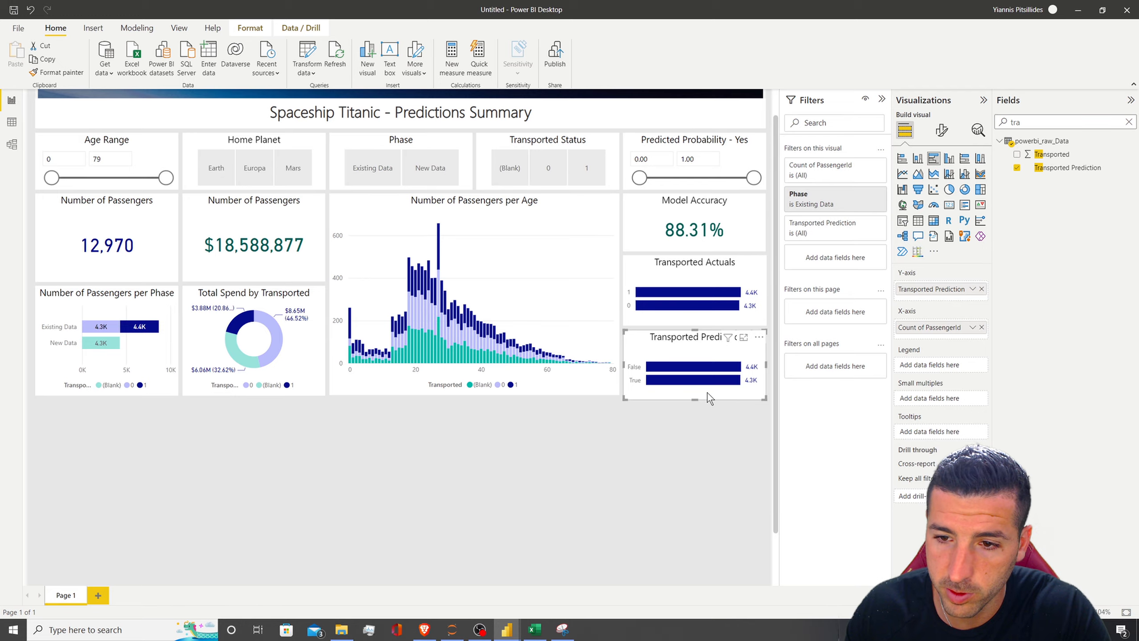
Step: Change the Transported Predicted chart's bars to light purple
{"action": "mouse_move", "coordinate": [506, 628]}
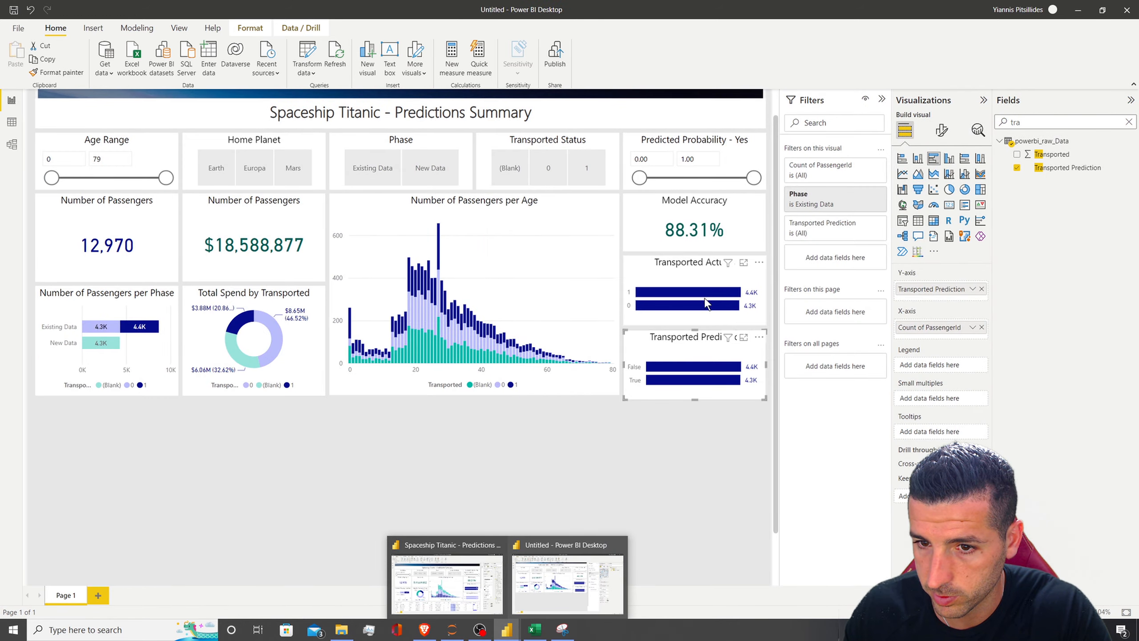
{"action": "left_click", "coordinate": [942, 130]}
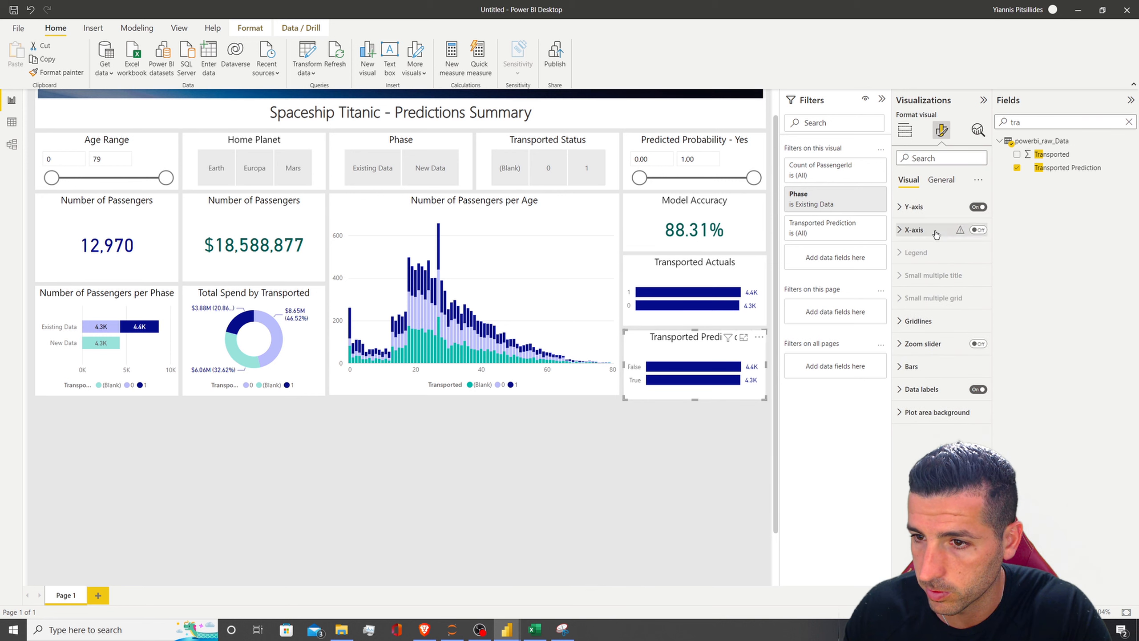
{"action": "left_click", "coordinate": [915, 366]}
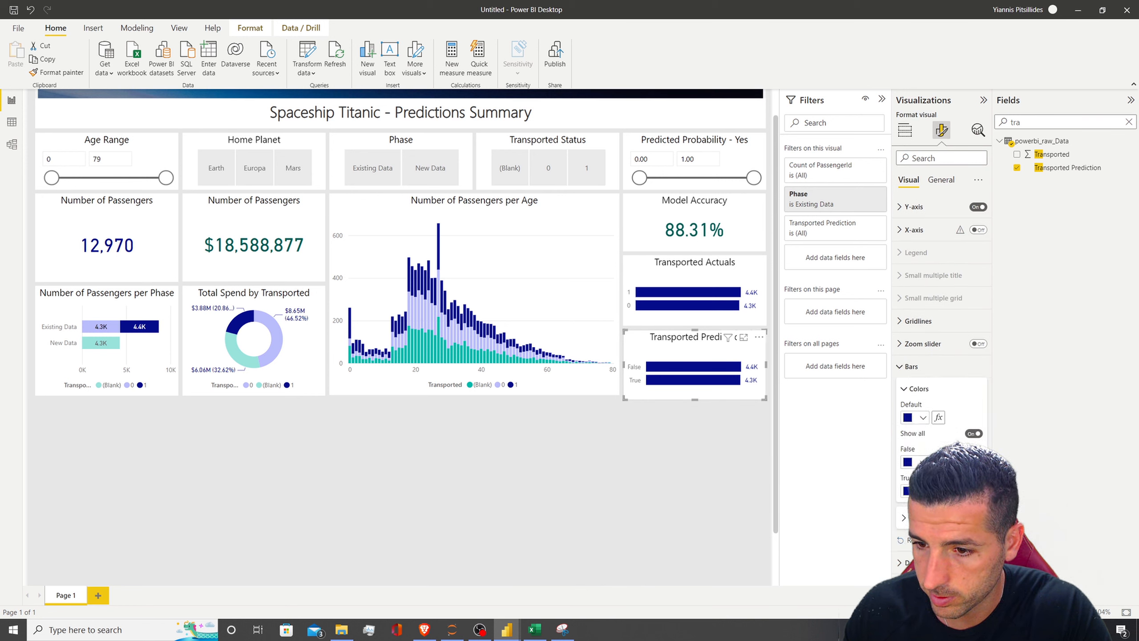
{"action": "left_click", "coordinate": [922, 418]}
{"action": "left_click", "coordinate": [1007, 370]}
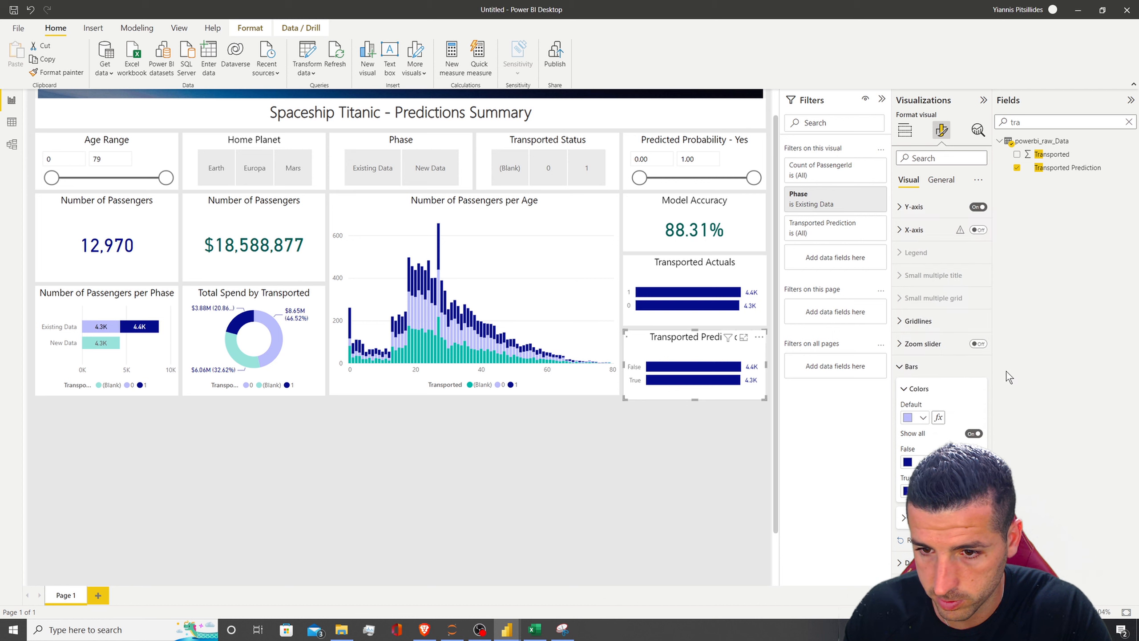
{"action": "left_click", "coordinate": [715, 464]}
Step: Extend the passengers-per-age, total spend and passengers-per-phase charts downward to align with the Transported Predicted chart's lower edge
{"action": "left_click", "coordinate": [482, 203]}
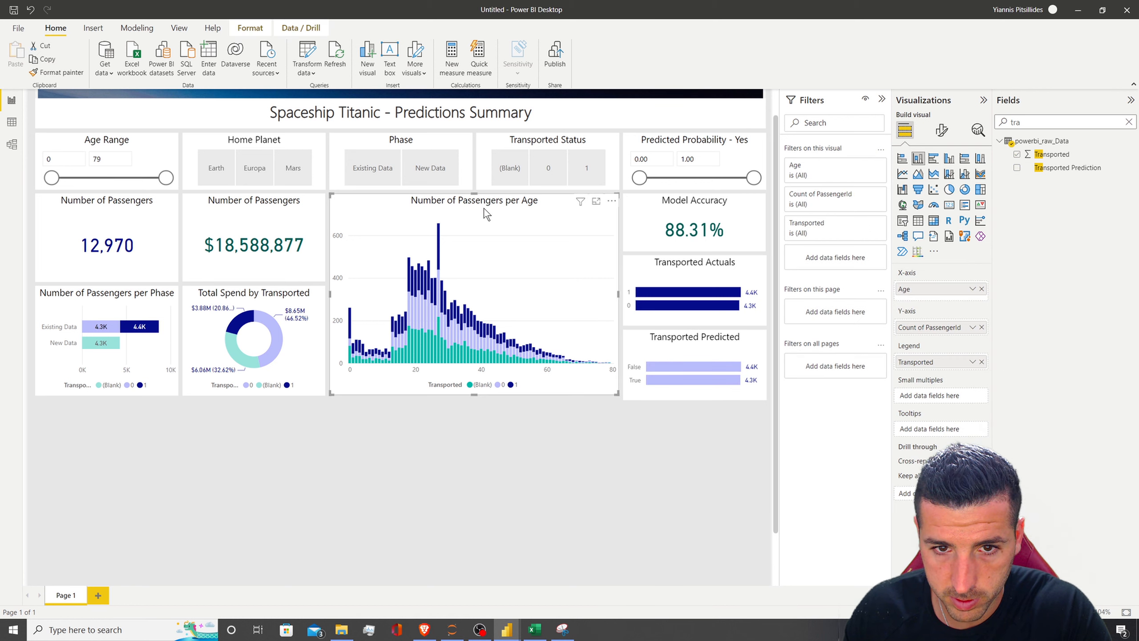
{"action": "left_click_drag", "start_coordinate": [477, 393], "coordinate": [475, 399]}
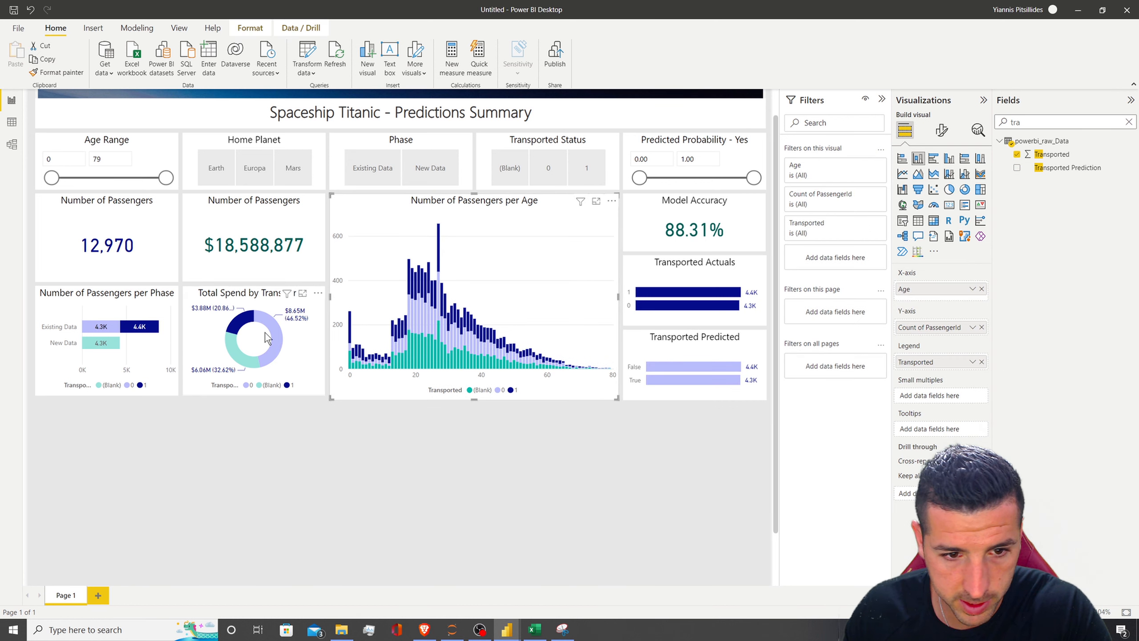
{"action": "left_click", "coordinate": [237, 300]}
{"action": "left_click_drag", "start_coordinate": [254, 397], "coordinate": [270, 402]}
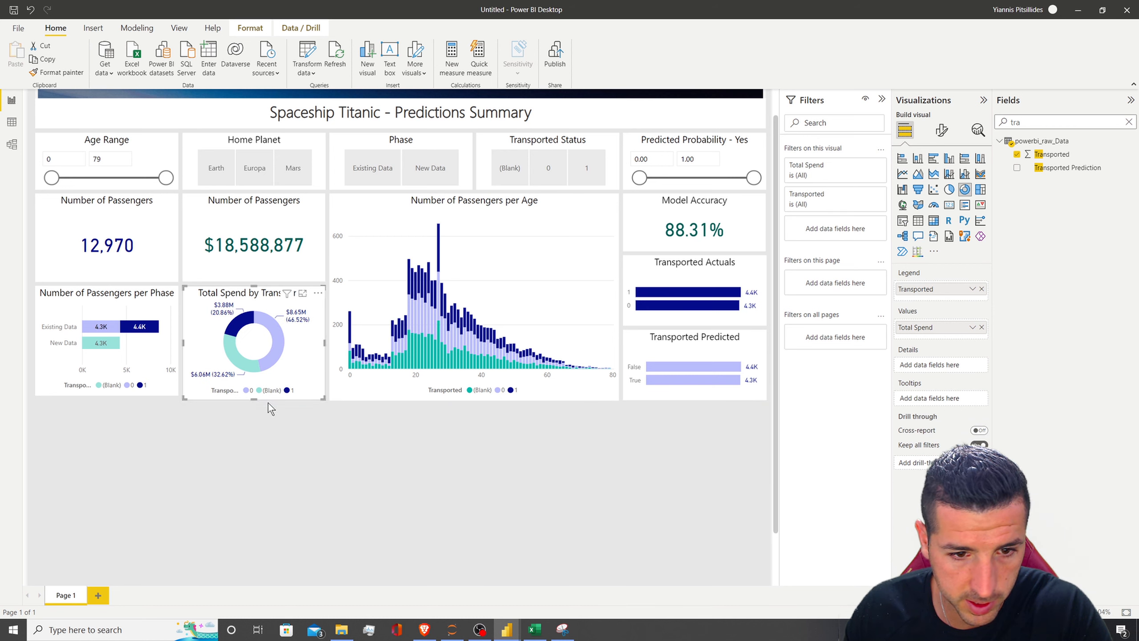
{"action": "left_click", "coordinate": [108, 296]}
{"action": "left_click_drag", "start_coordinate": [108, 392], "coordinate": [108, 398]}
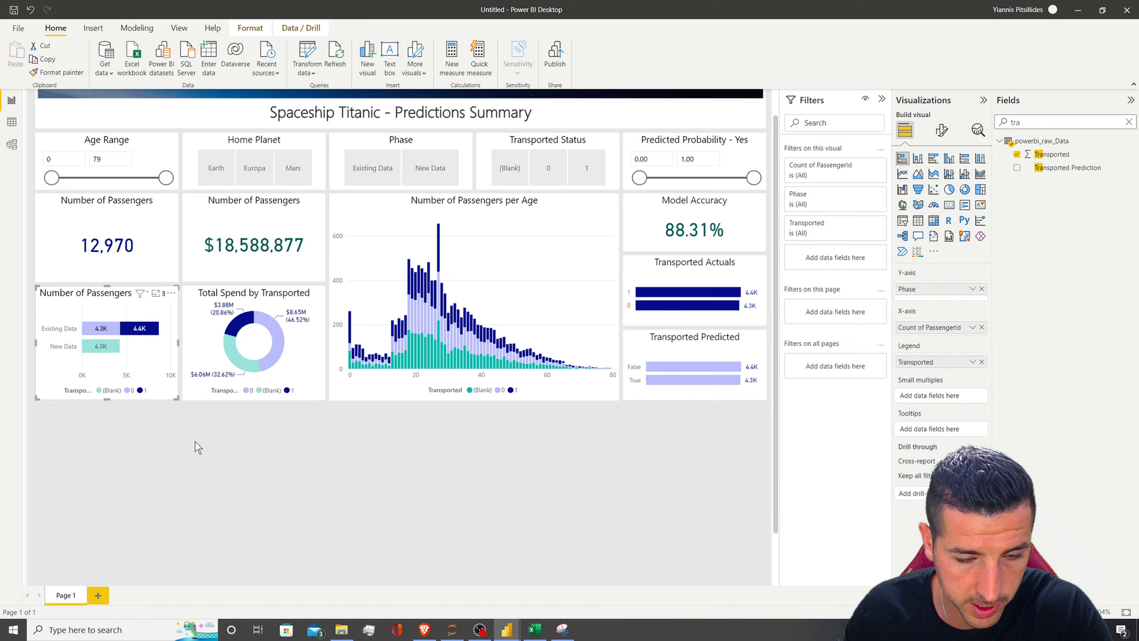
{"action": "left_click", "coordinate": [754, 439]}
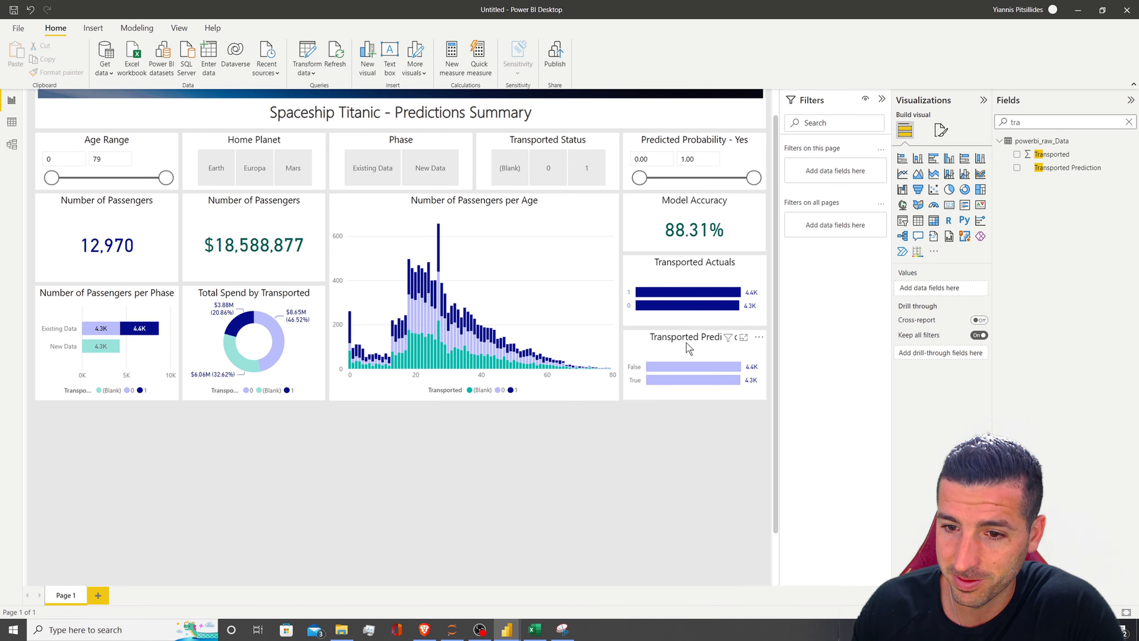
Step: Select New Data in the Phase slicer, remove the Phase filter from the Transported Predicted chart, and clear the slicer selection
{"action": "left_click", "coordinate": [432, 174]}
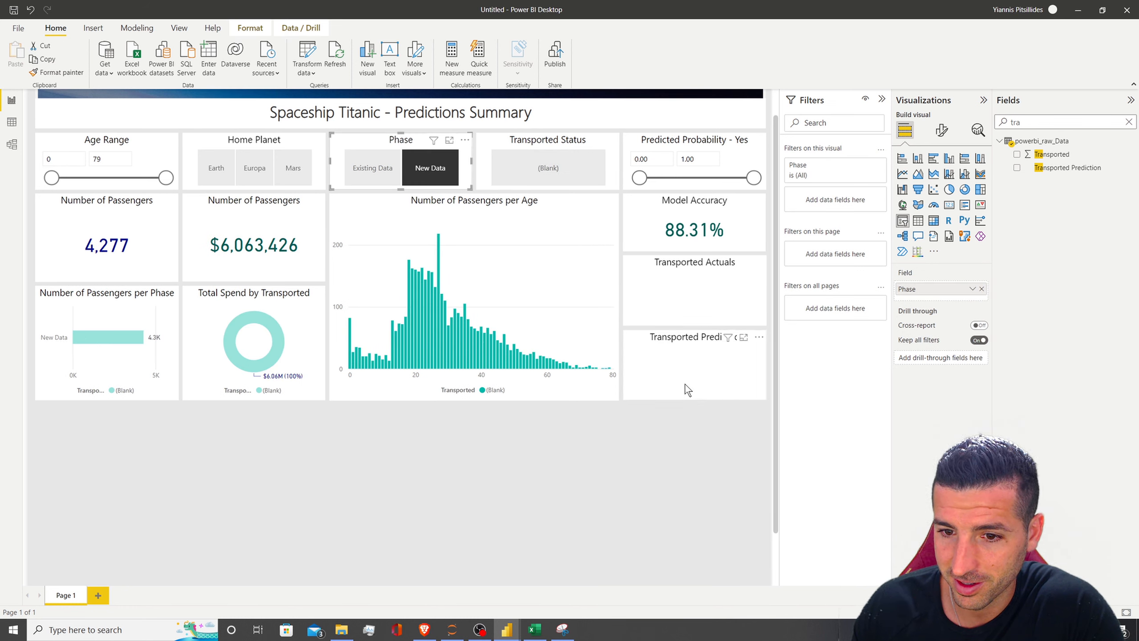
{"action": "left_click", "coordinate": [693, 343]}
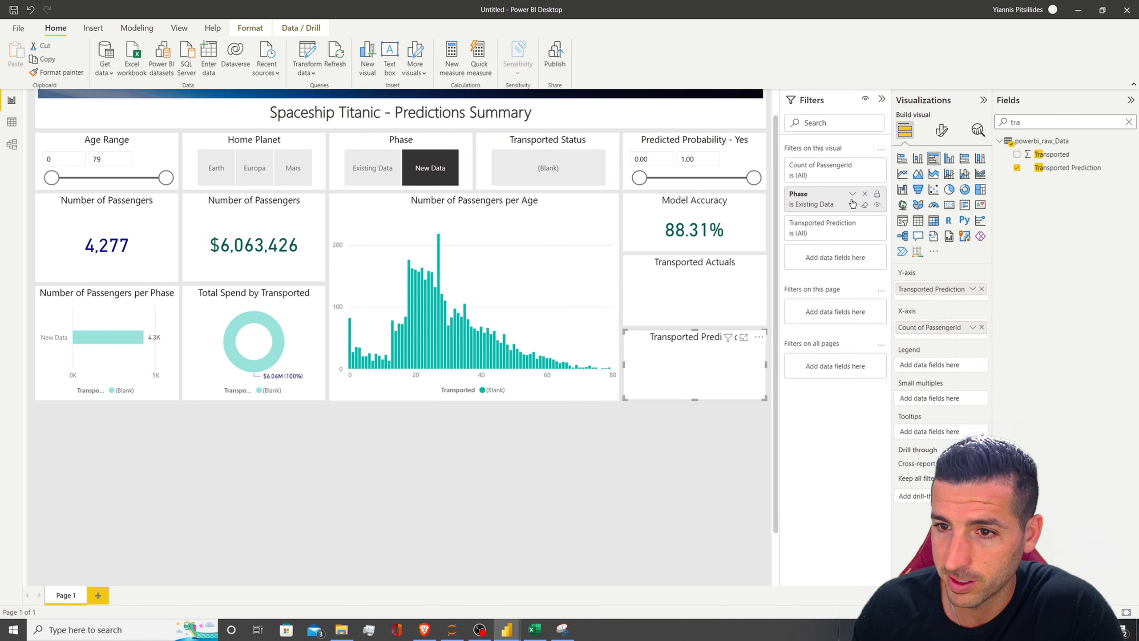
{"action": "left_click", "coordinate": [864, 195]}
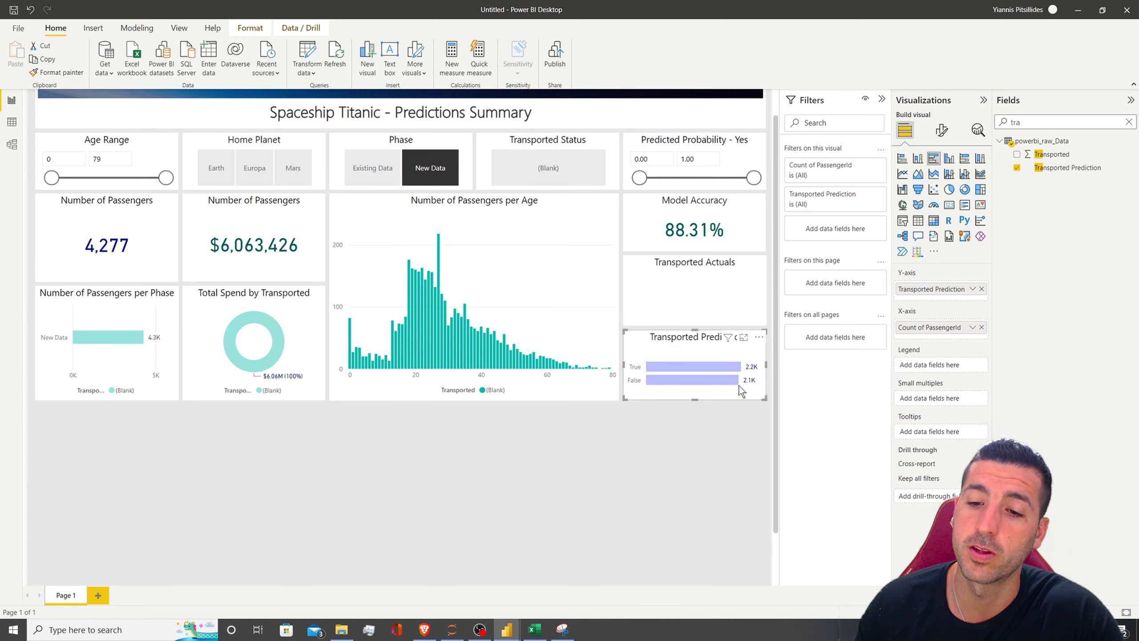
{"action": "mouse_move", "coordinate": [736, 388]}
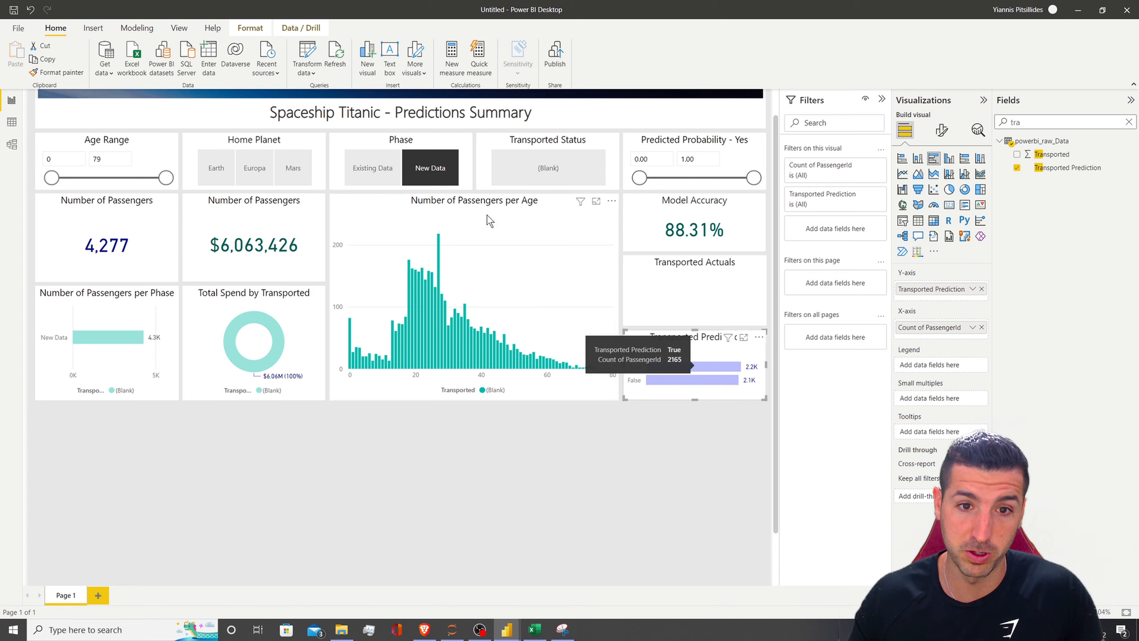
{"action": "left_click", "coordinate": [430, 168]}
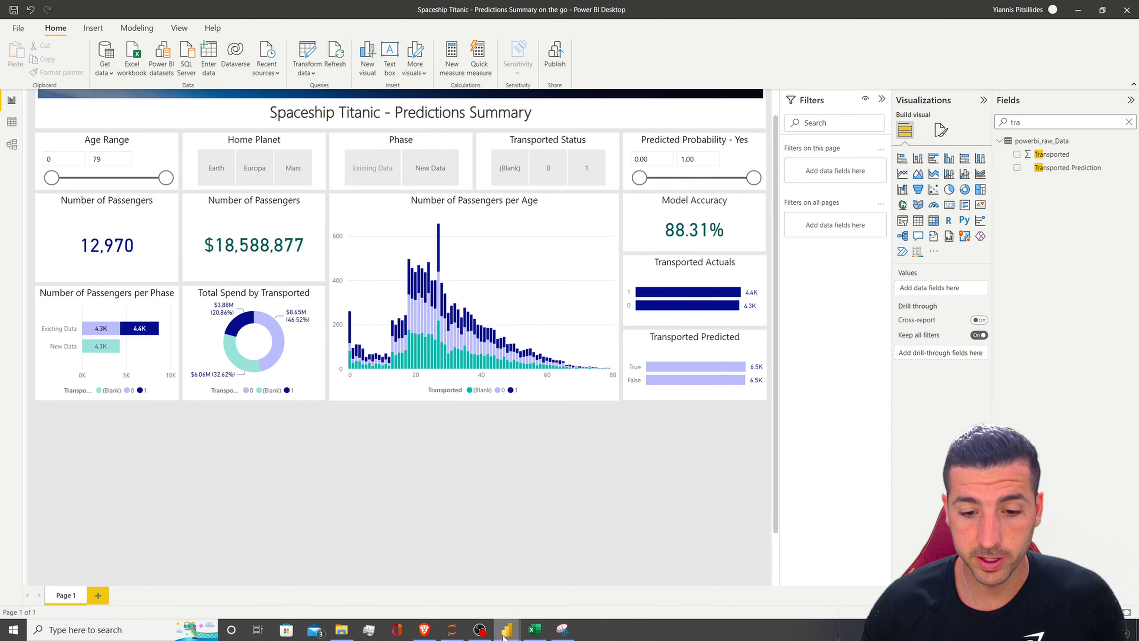
Step: Switch to the finished report, filter it to New Data with True transported predictions, and examine the passenger table and flow graphs
{"action": "mouse_move", "coordinate": [507, 629]}
{"action": "left_click", "coordinate": [472, 597]}
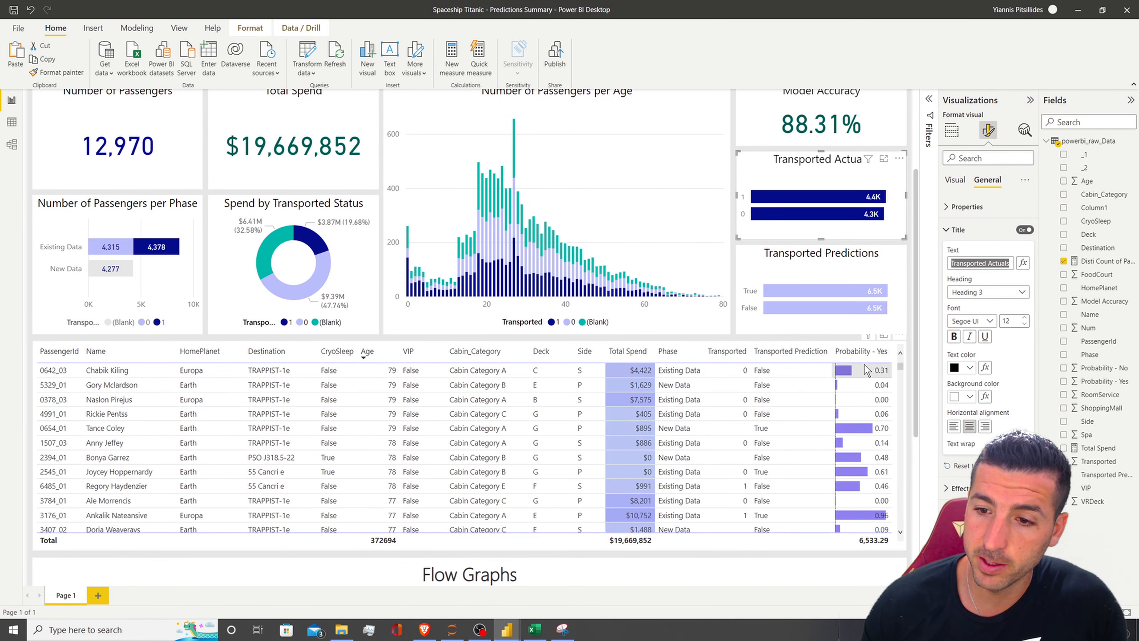
{"action": "scroll", "coordinate": [729, 322], "scroll_direction": "up", "scroll_amount": 3}
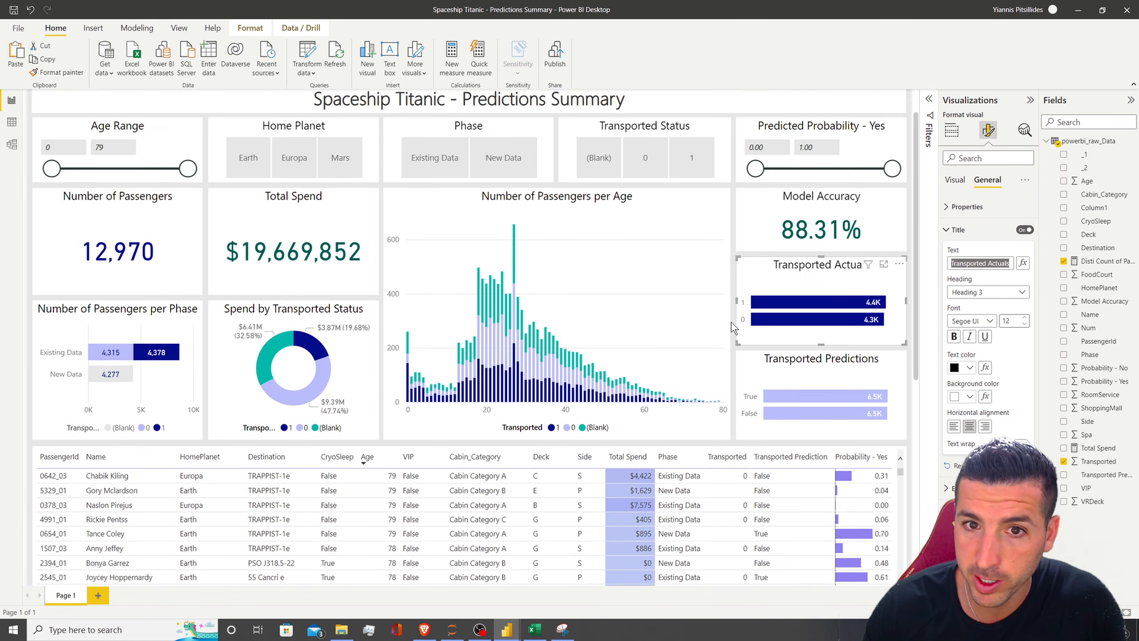
{"action": "left_click", "coordinate": [485, 216]}
{"action": "left_click", "coordinate": [486, 218]}
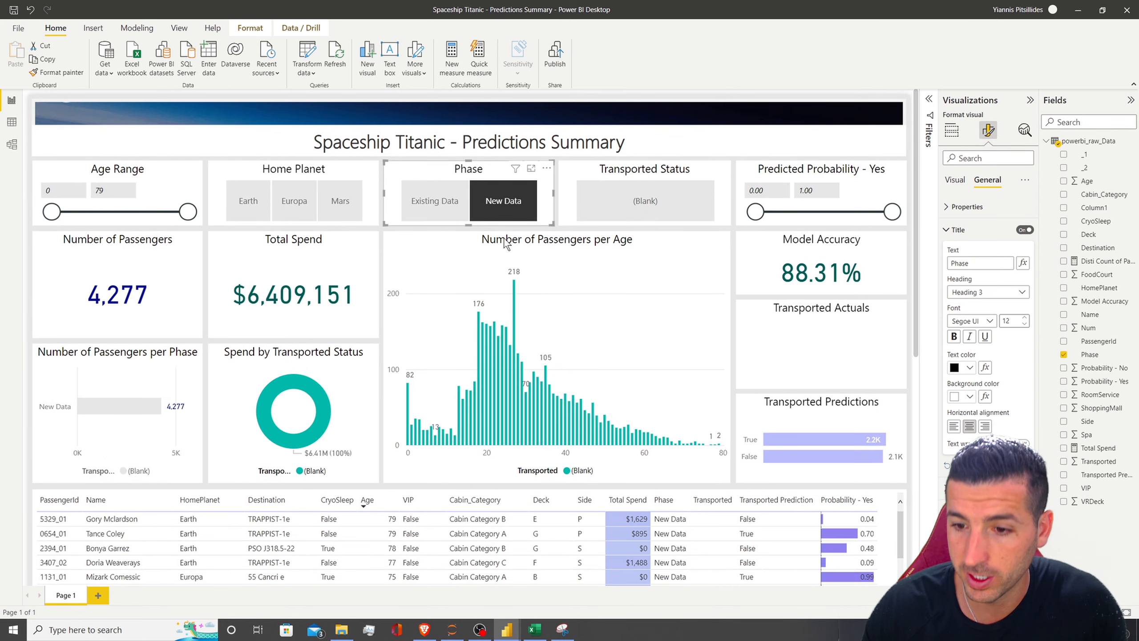
{"action": "left_click", "coordinate": [811, 439]}
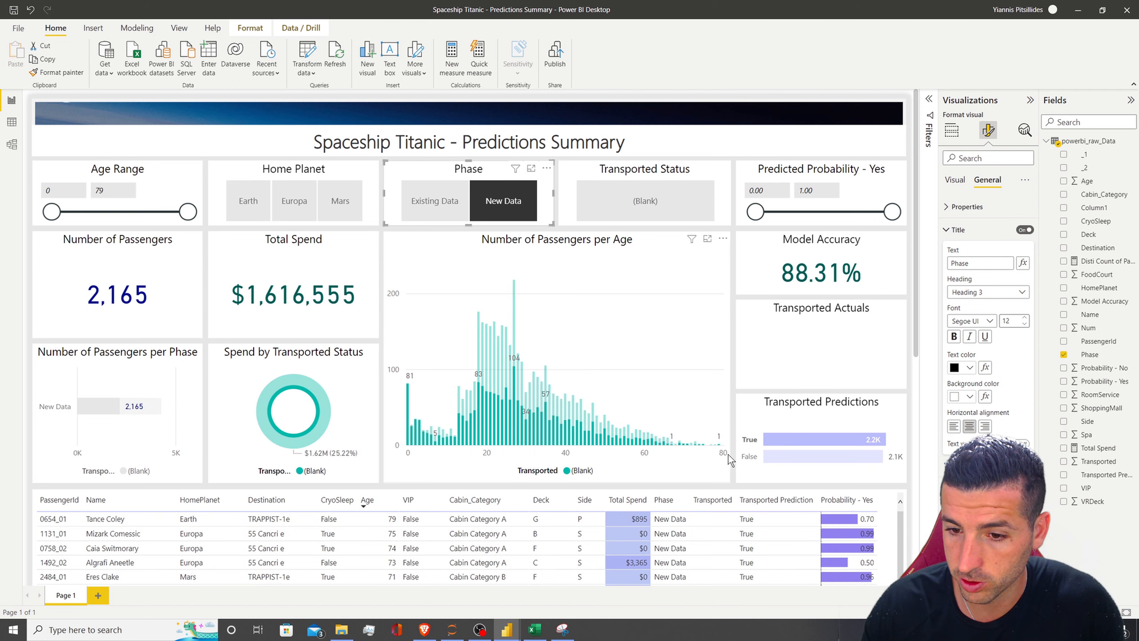
{"action": "scroll", "coordinate": [731, 455], "scroll_direction": "down", "scroll_amount": 5}
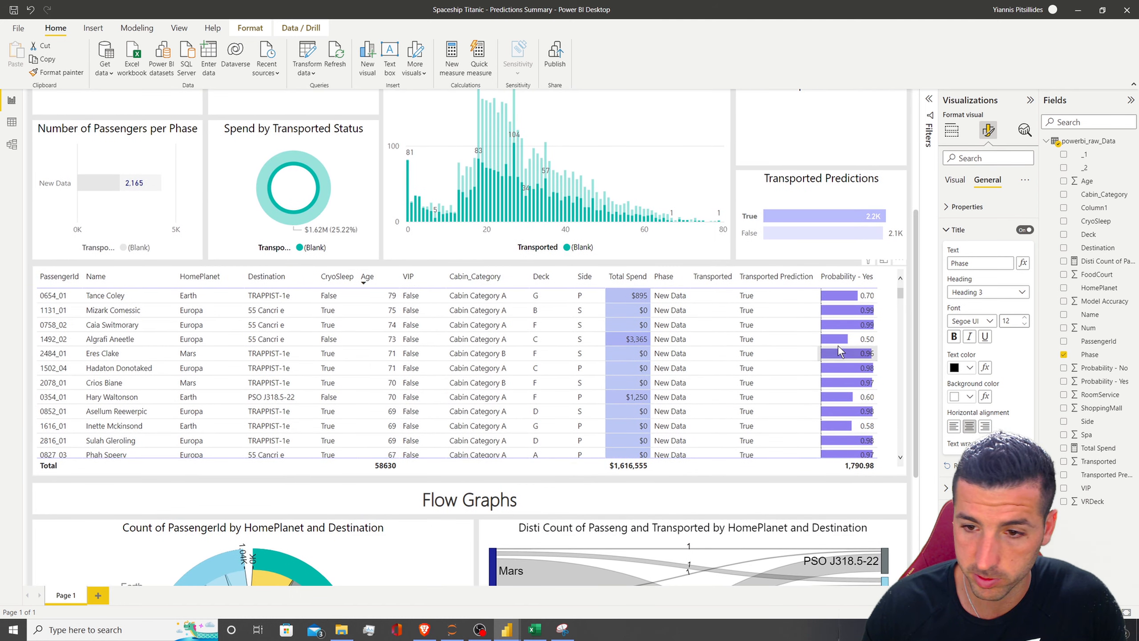
{"action": "scroll", "coordinate": [737, 374], "scroll_direction": "down", "scroll_amount": 3}
{"action": "scroll", "coordinate": [738, 373], "scroll_direction": "down", "scroll_amount": 3}
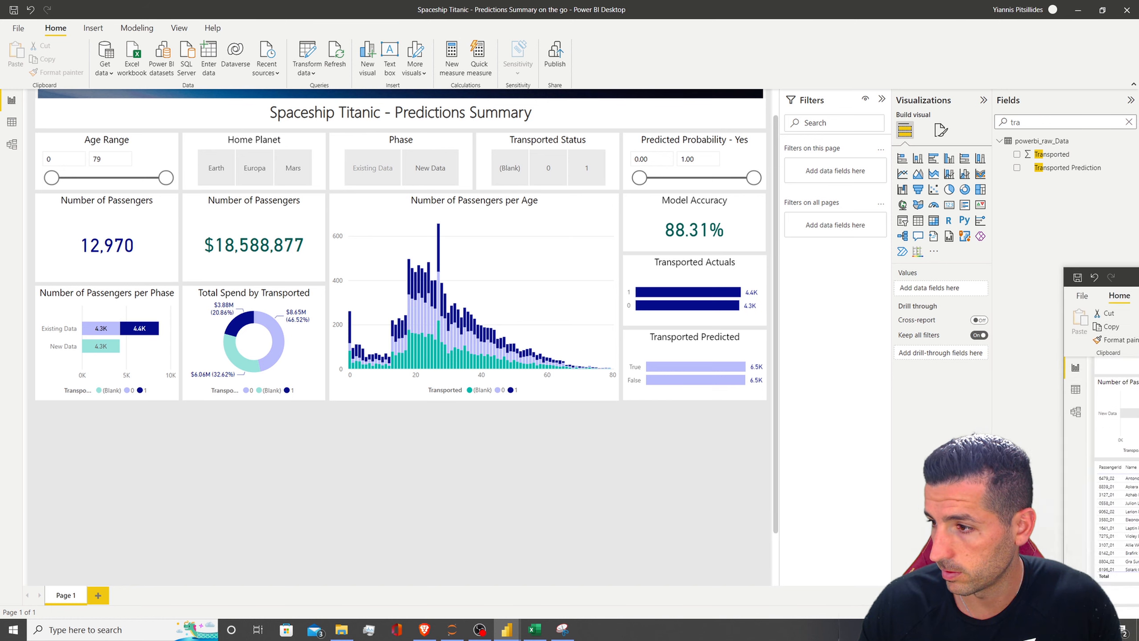
Step: In the new report, place an empty table directly below the charts, spanning the full report width, and extend its height downward
{"action": "scroll", "coordinate": [491, 445], "scroll_direction": "down", "scroll_amount": 2}
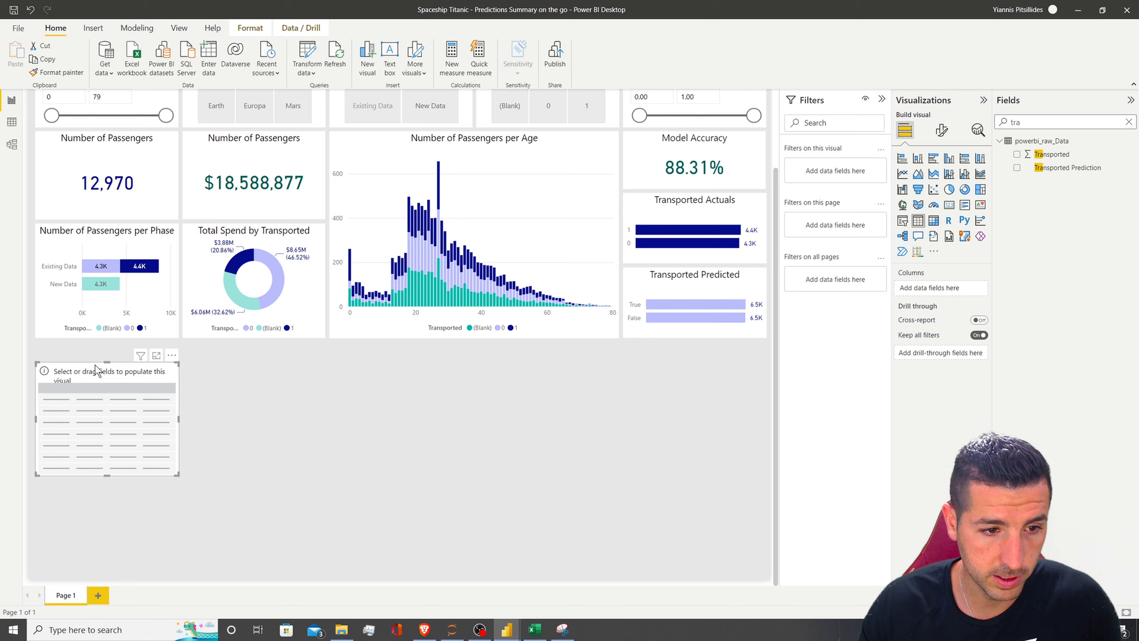
{"action": "left_click_drag", "start_coordinate": [96, 370], "coordinate": [96, 351]}
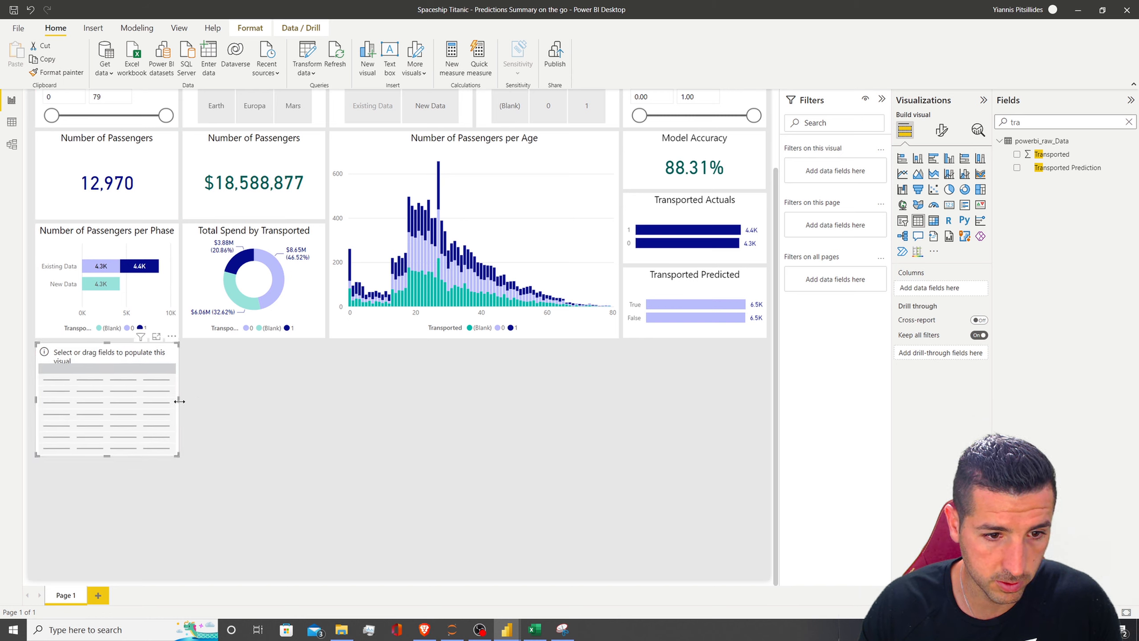
{"action": "left_click_drag", "start_coordinate": [179, 401], "coordinate": [763, 386]}
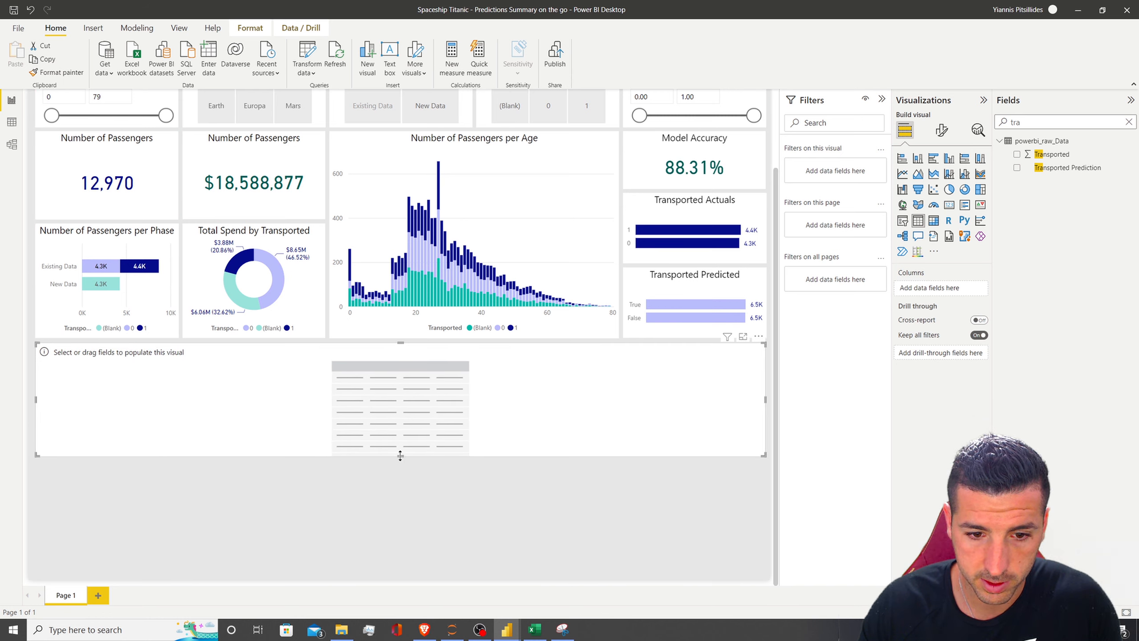
{"action": "left_click_drag", "start_coordinate": [400, 456], "coordinate": [395, 517]}
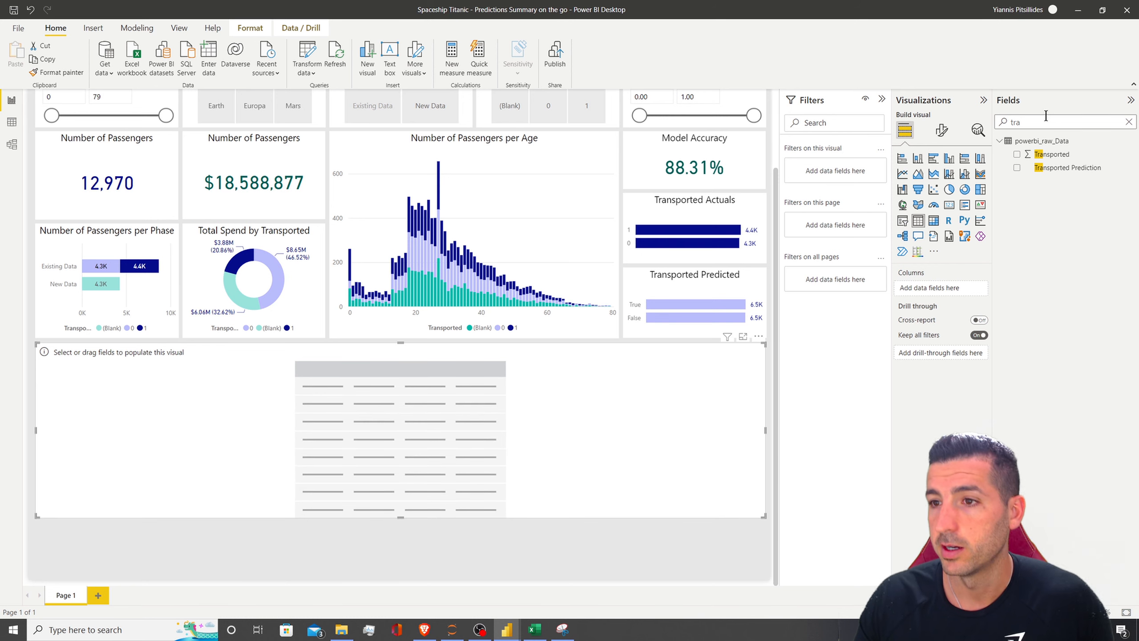
Step: Clear the field search and add PassengerId, Name, HomePlanet, Destination and CryoSleep as the table's columns
{"action": "key", "text": "BackSpace"}
{"action": "key", "text": "BackSpace"}
{"action": "key", "text": "BackSpace"}
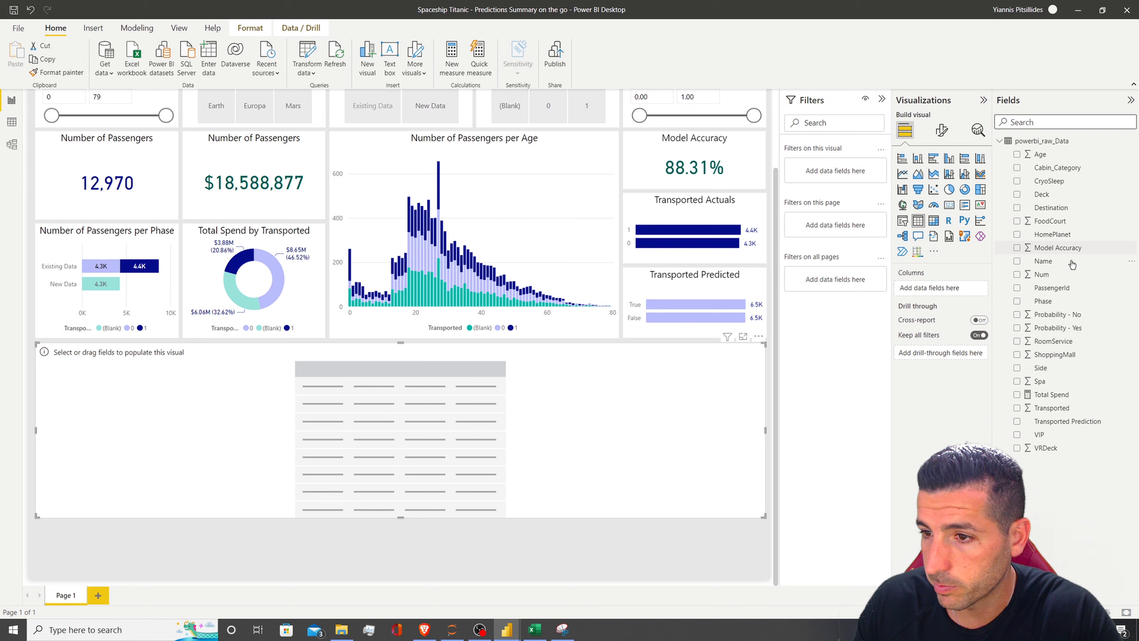
{"action": "left_click_drag", "start_coordinate": [1059, 290], "coordinate": [955, 295]}
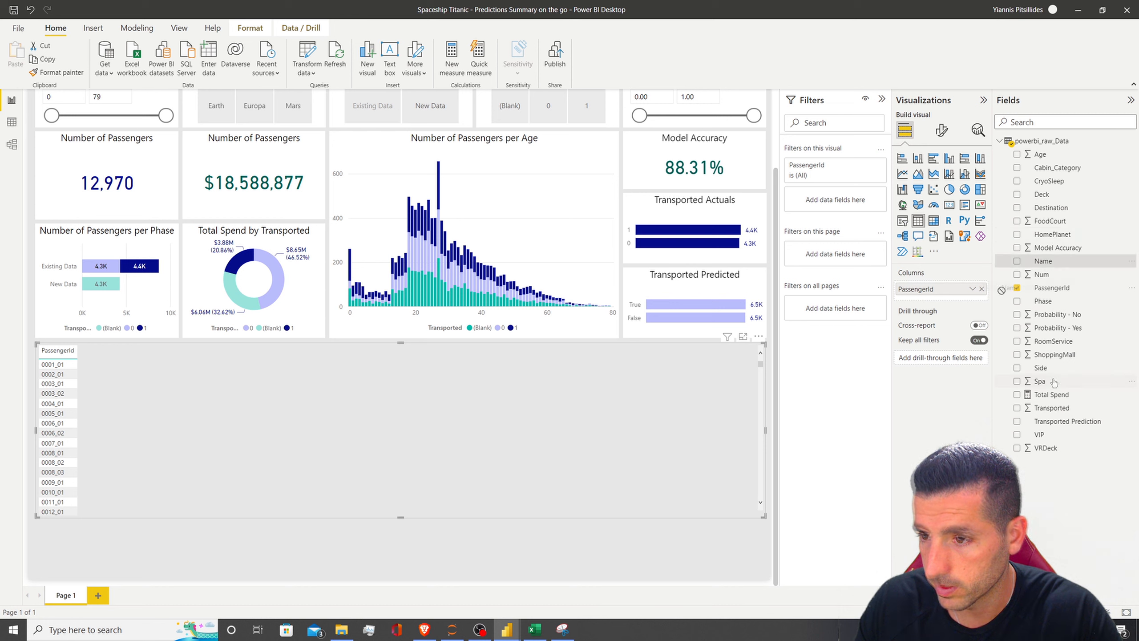
{"action": "left_click", "coordinate": [1043, 260]}
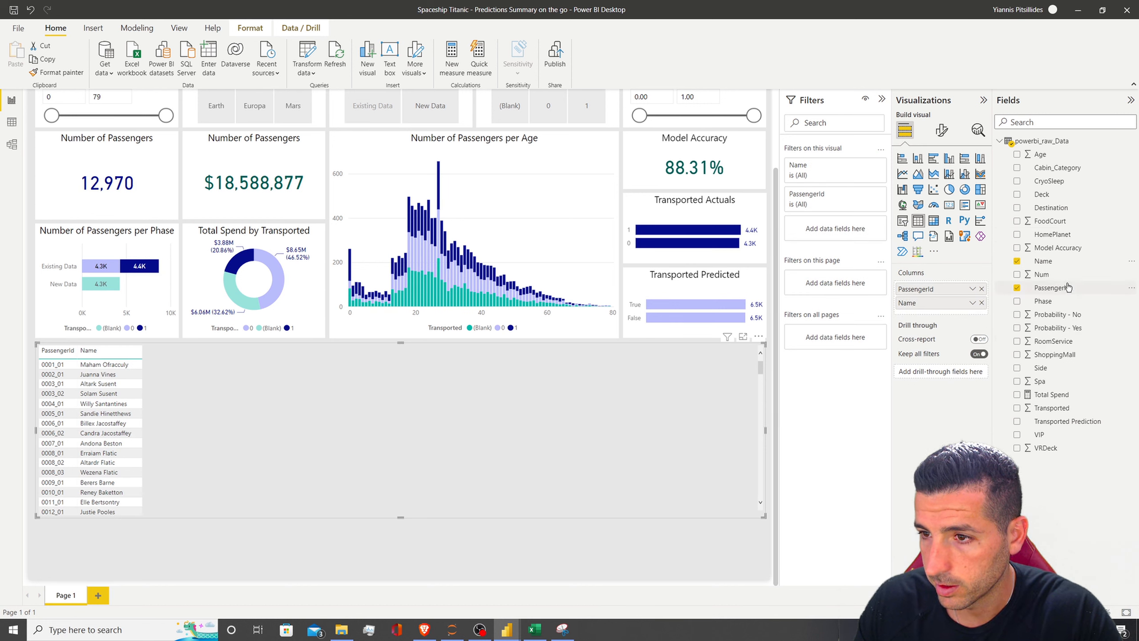
{"action": "left_click_drag", "start_coordinate": [1040, 234], "coordinate": [962, 312]}
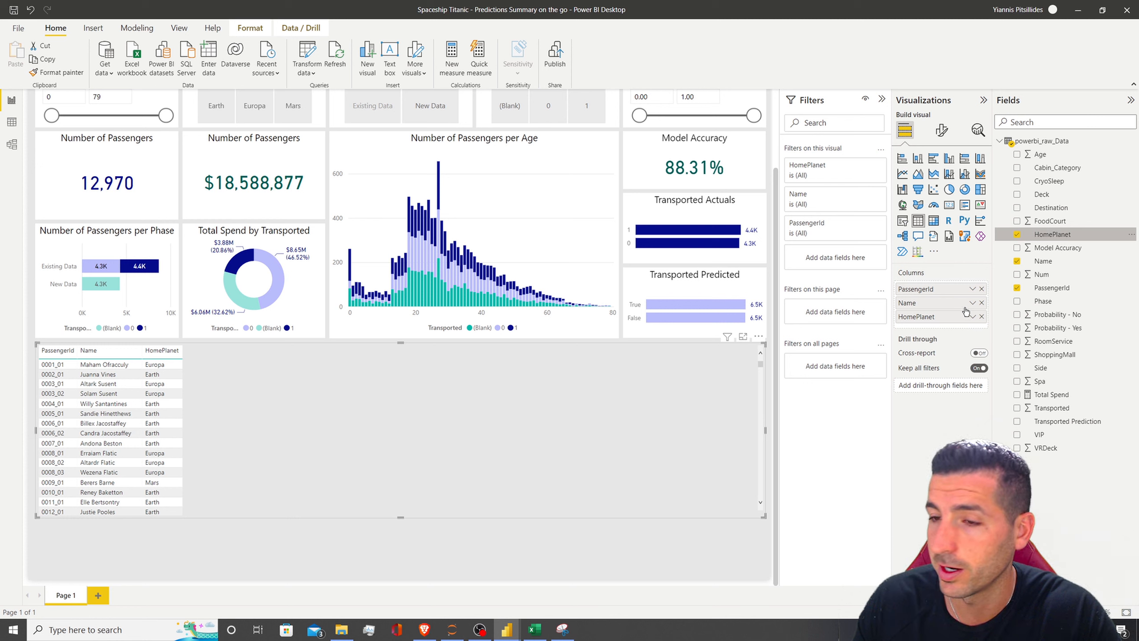
{"action": "left_click_drag", "start_coordinate": [1056, 209], "coordinate": [949, 325]}
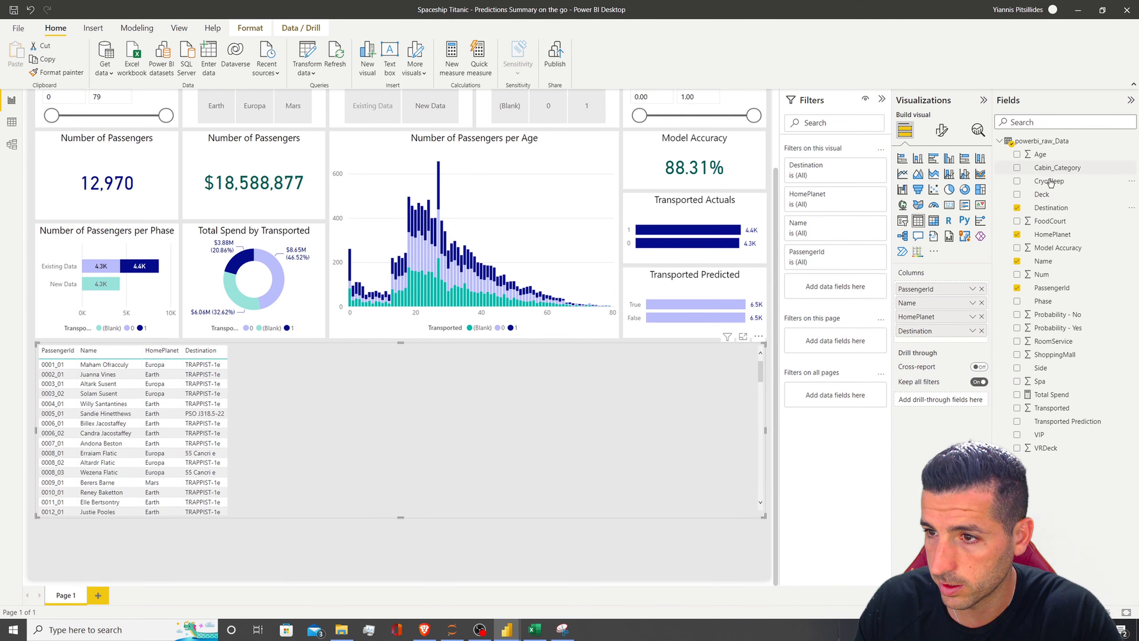
{"action": "left_click", "coordinate": [1017, 181]}
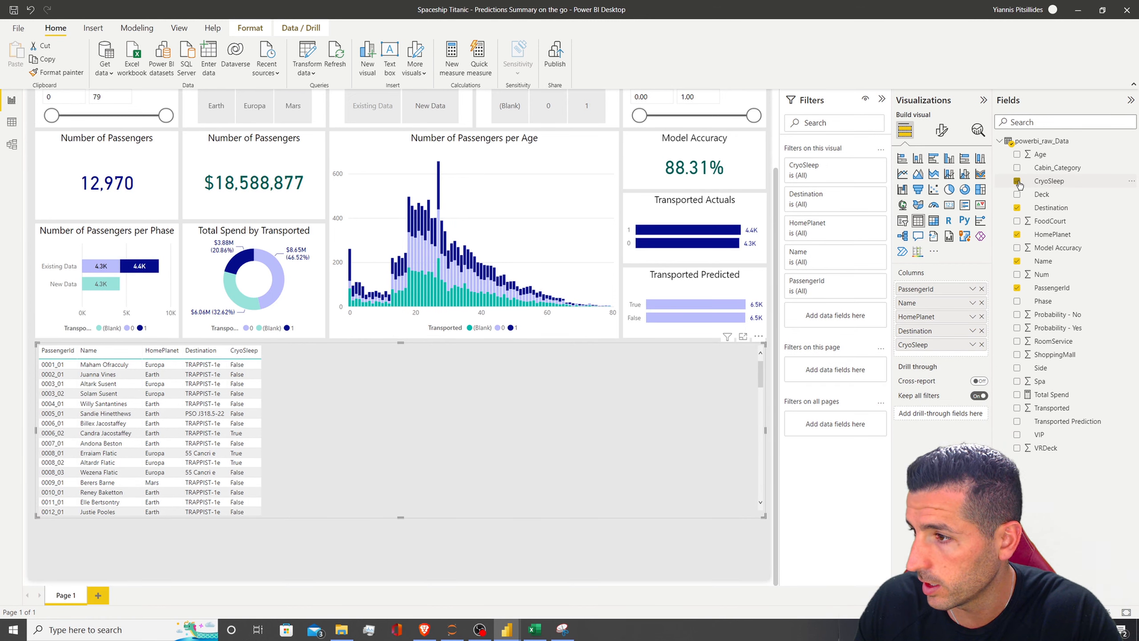
Step: Add Age as the table's next column and set it to Don't summarize
{"action": "left_click", "coordinate": [1016, 155]}
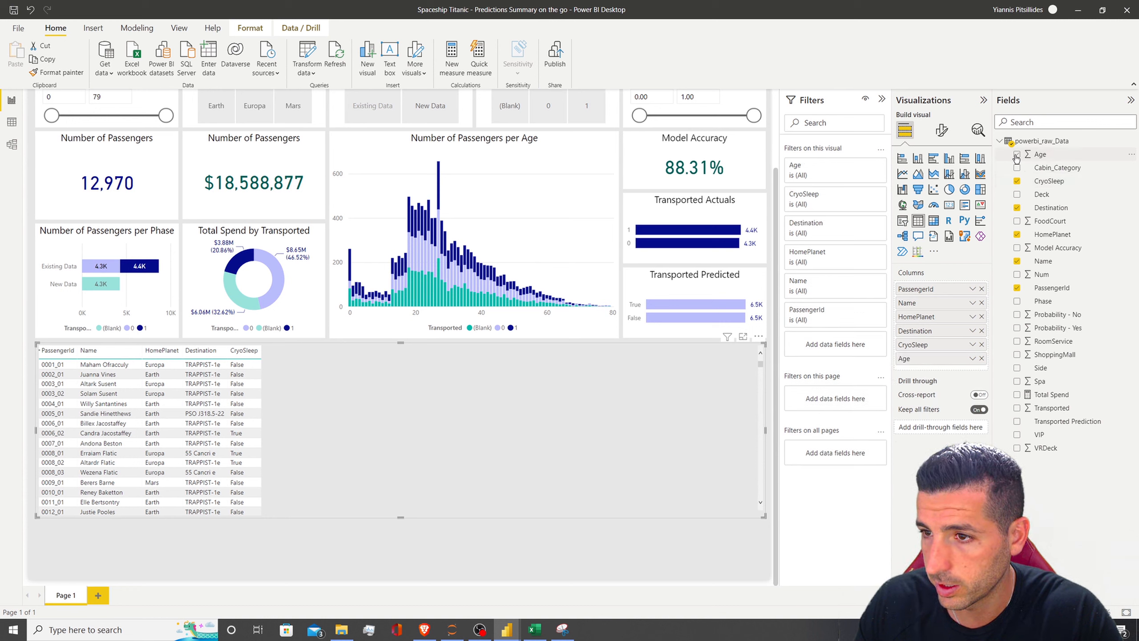
{"action": "left_click", "coordinate": [971, 359]}
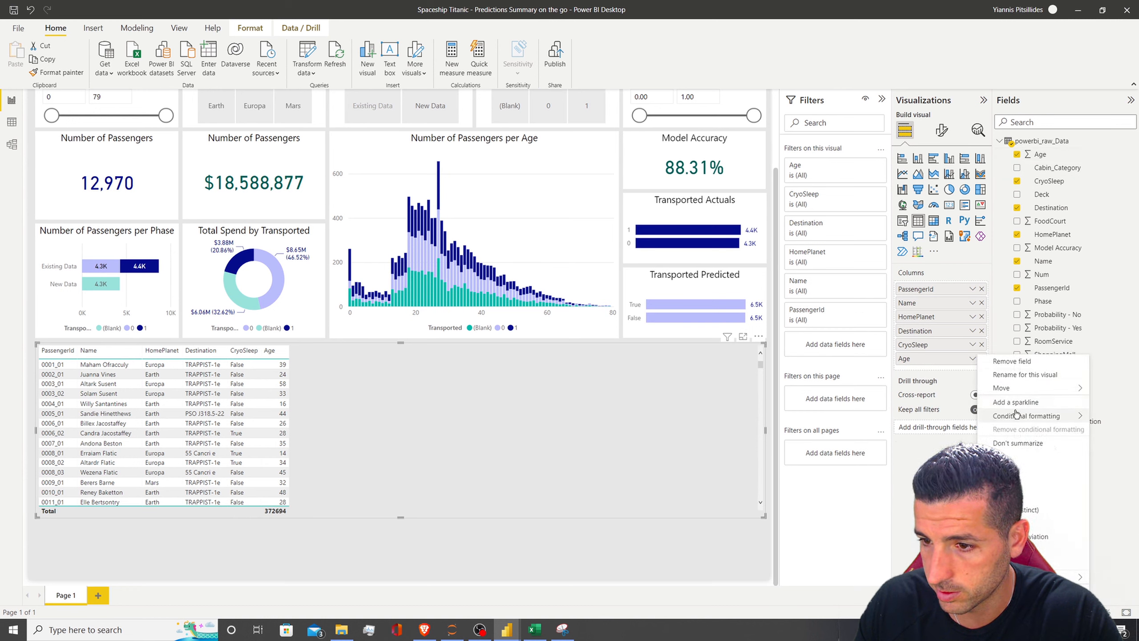
{"action": "left_click", "coordinate": [1018, 443]}
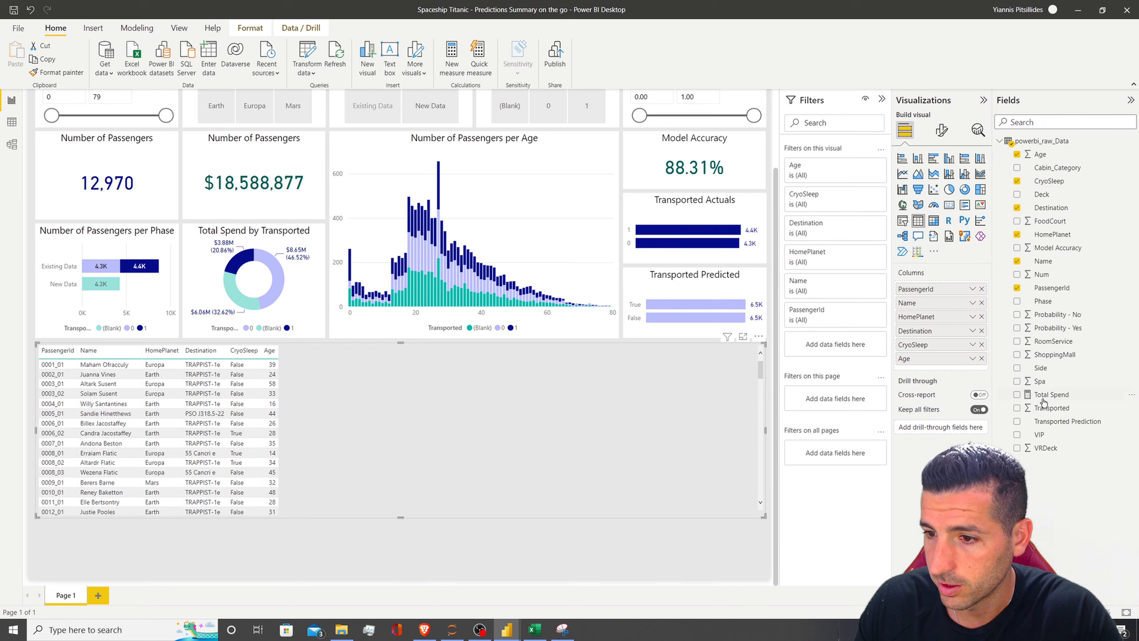
Step: Add VIP, Cabin_Category, Deck, Side, Total Spend and Phase as further columns of the table
{"action": "left_click", "coordinate": [1034, 438]}
{"action": "left_click", "coordinate": [1017, 435]}
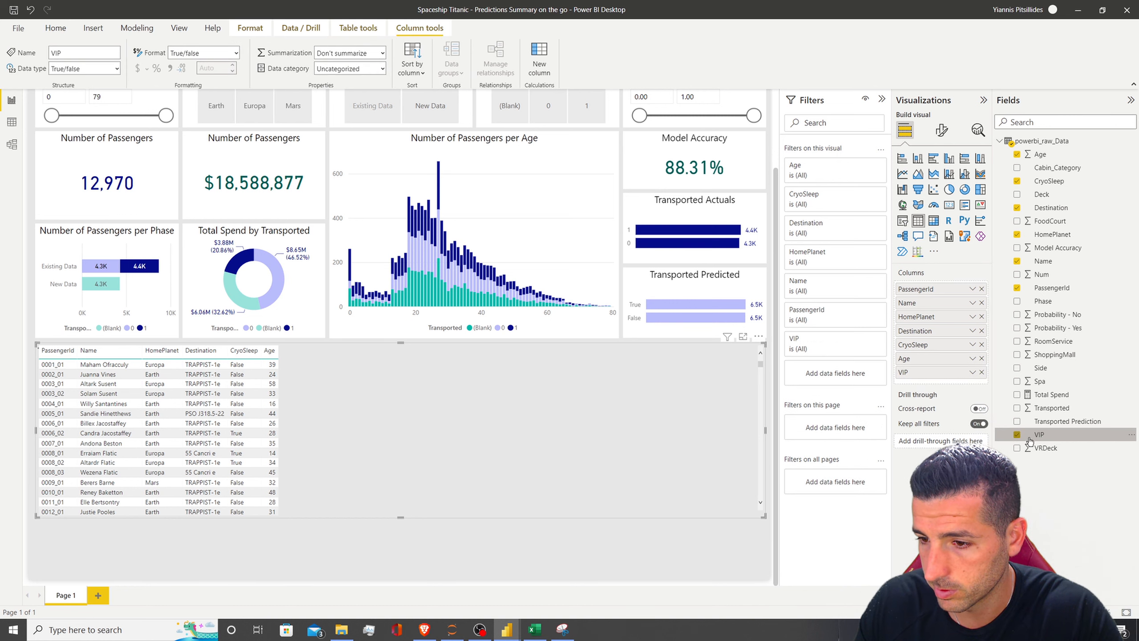
{"action": "left_click", "coordinate": [1017, 169]}
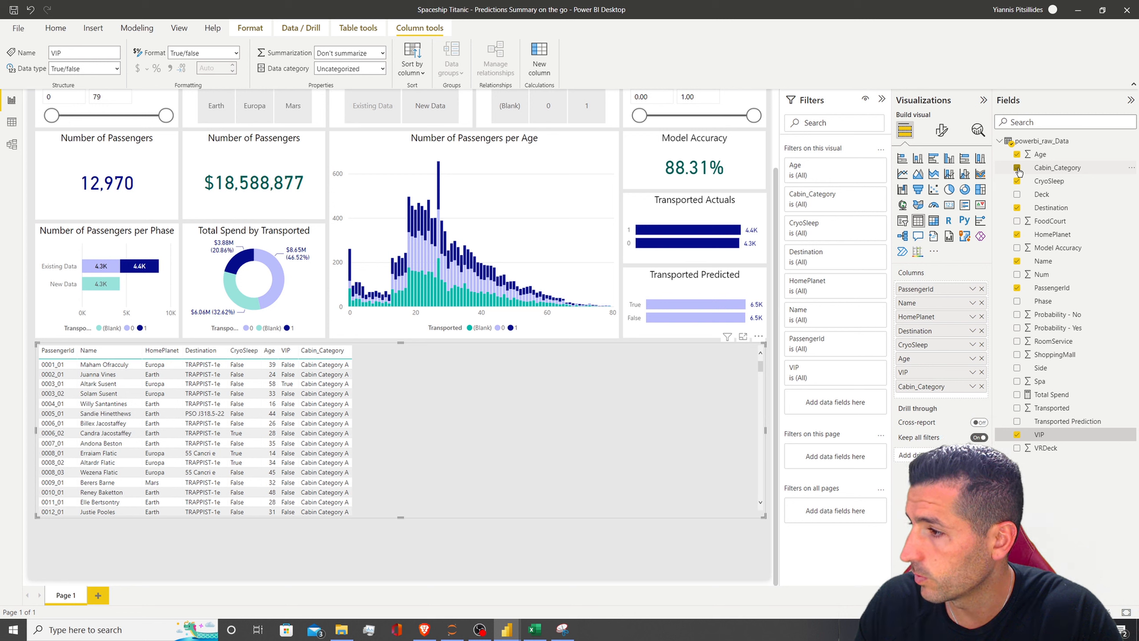
{"action": "left_click", "coordinate": [1017, 194]}
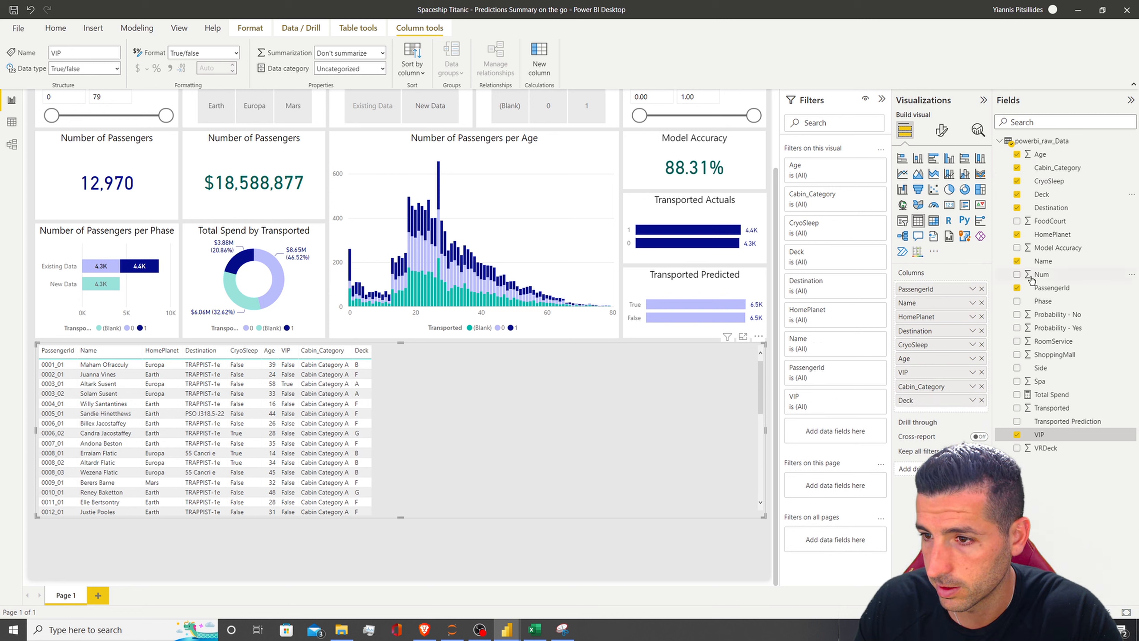
{"action": "left_click", "coordinate": [1017, 368]}
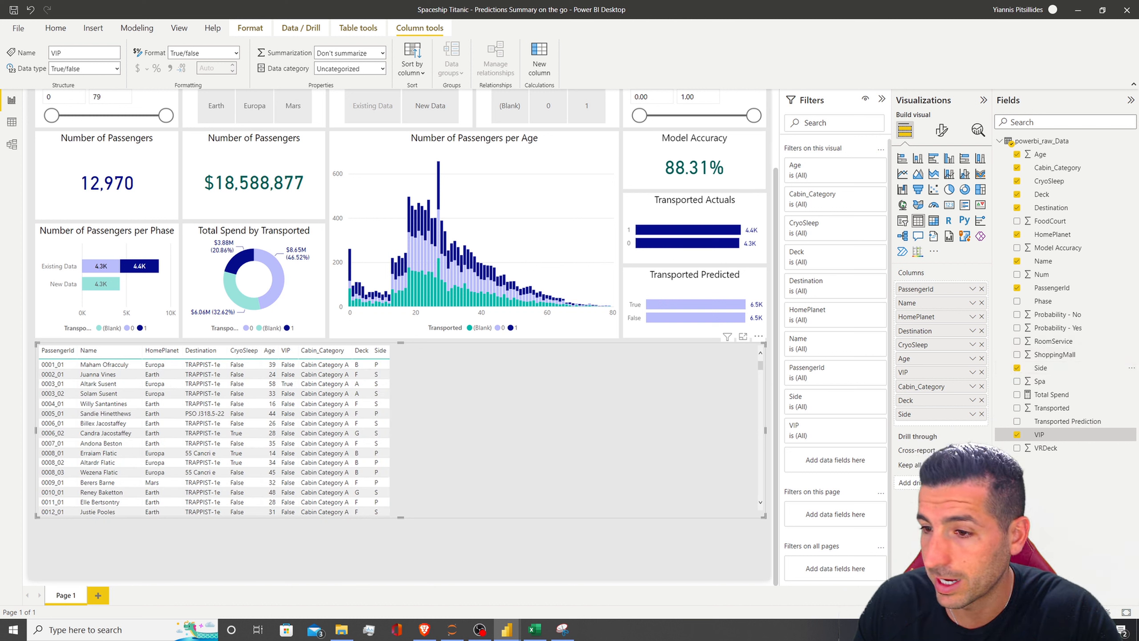
{"action": "left_click", "coordinate": [1017, 395]}
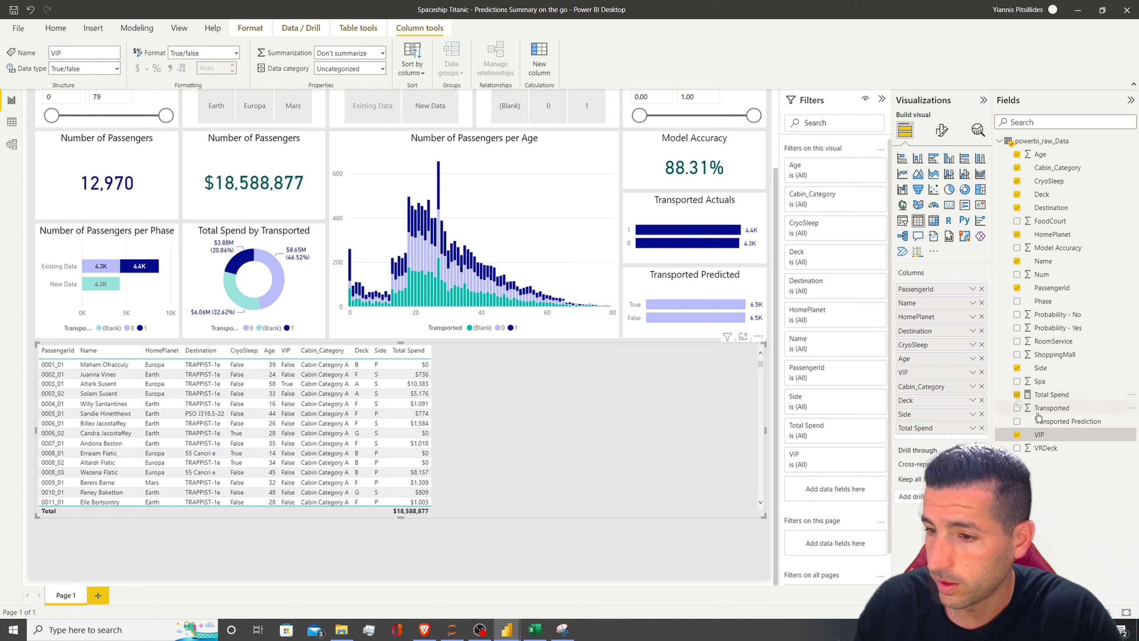
{"action": "left_click", "coordinate": [1017, 303]}
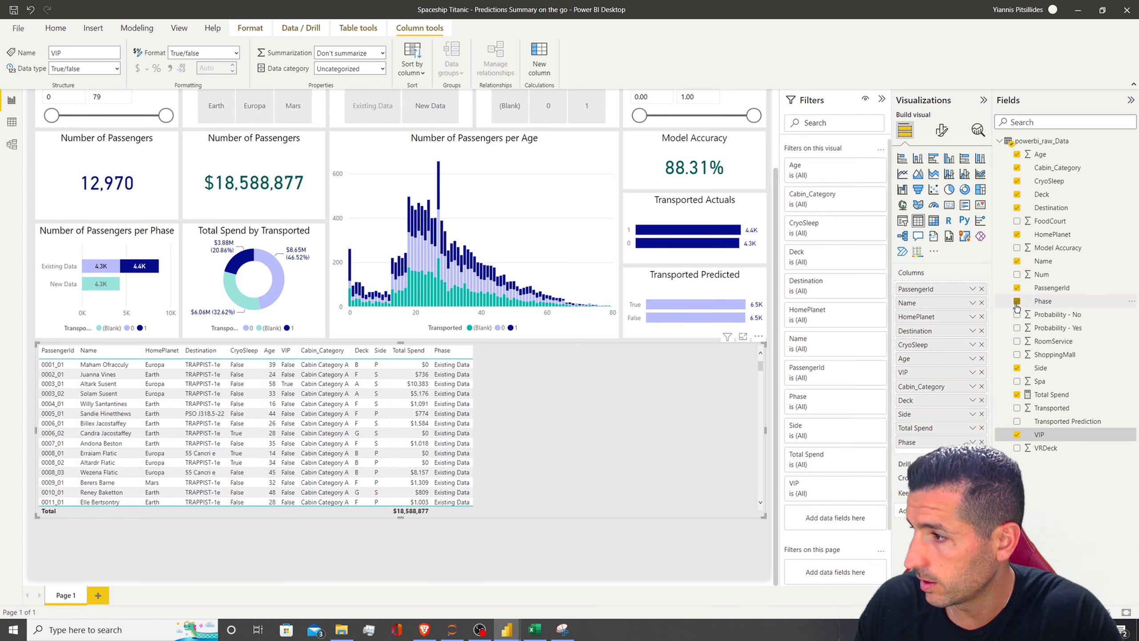
Step: Add Transported as a table column and set it to Don't summarize
{"action": "left_click", "coordinate": [1017, 407]}
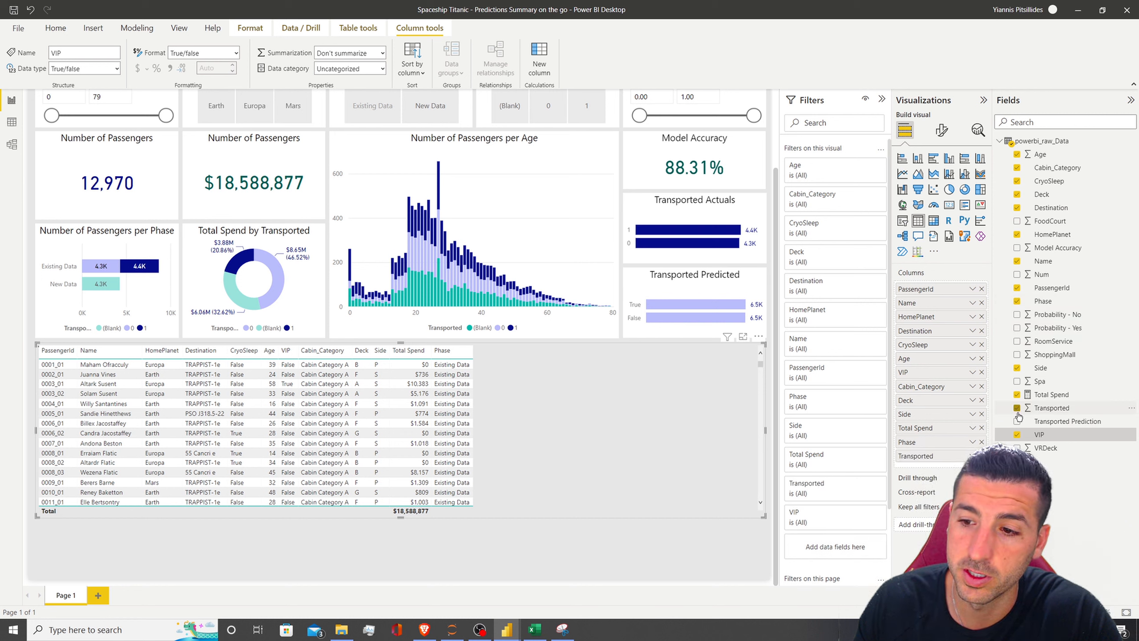
{"action": "left_click", "coordinate": [972, 456]}
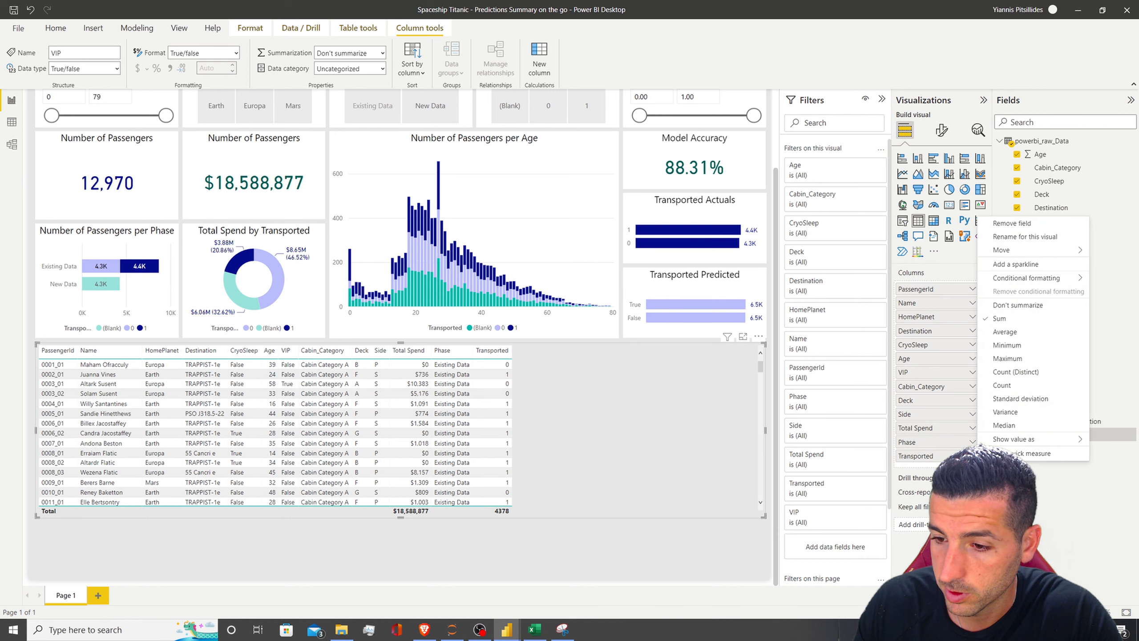
{"action": "left_click", "coordinate": [1017, 304]}
Step: Add Transported Prediction and Probability - Yes to the table, setting Probability - Yes to Don't summarize
{"action": "left_click", "coordinate": [1017, 422]}
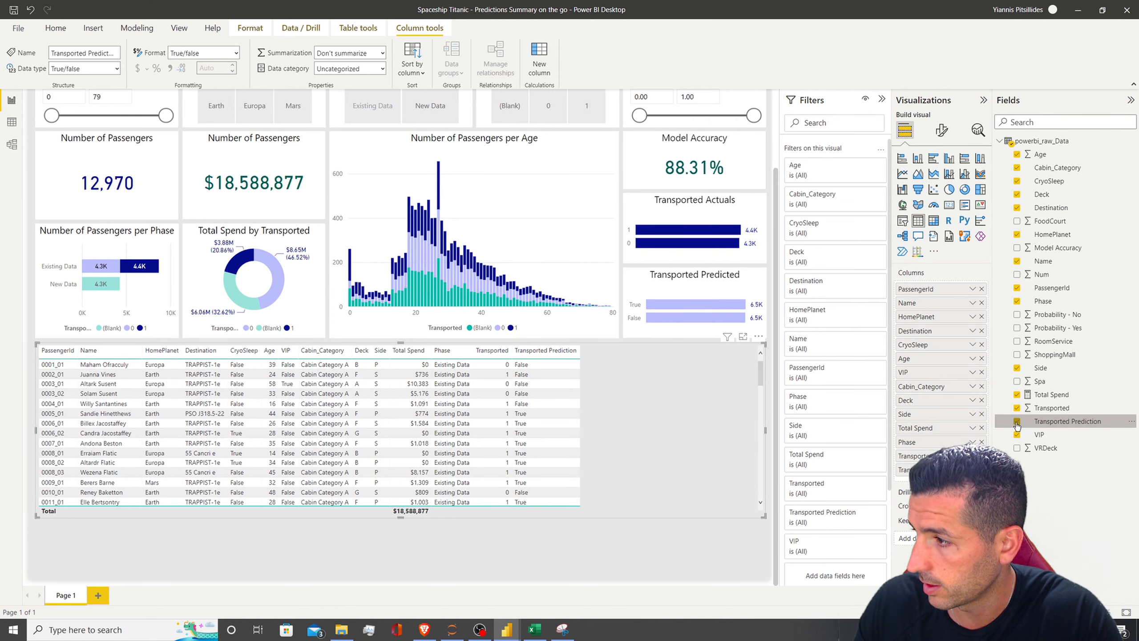
{"action": "left_click", "coordinate": [1017, 327]}
{"action": "left_click", "coordinate": [972, 483]}
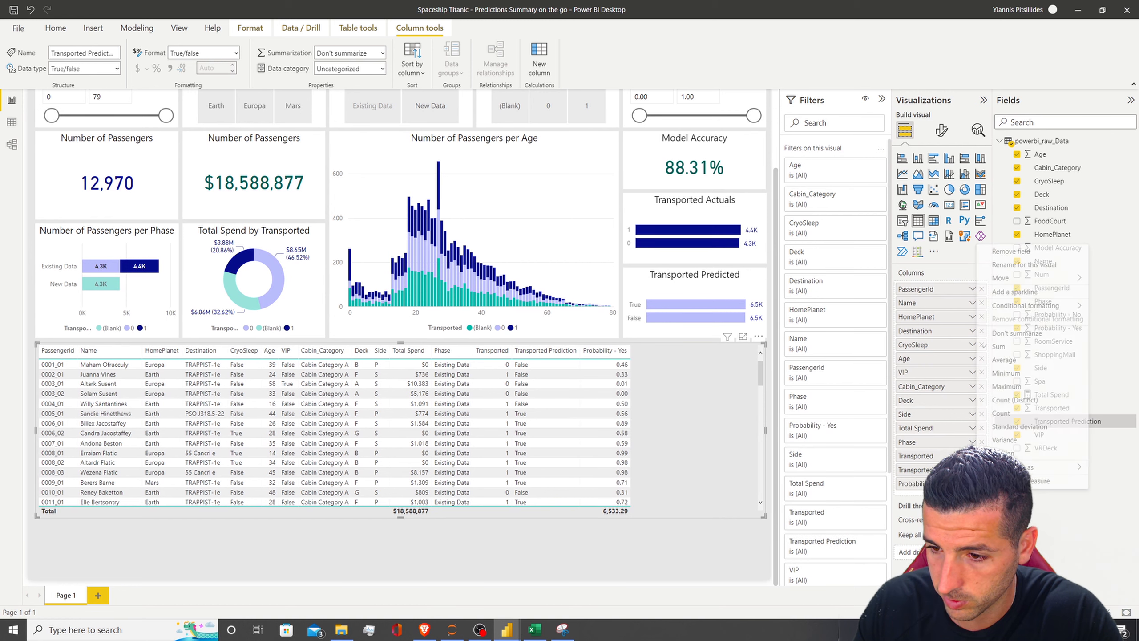
{"action": "left_click", "coordinate": [1026, 340]}
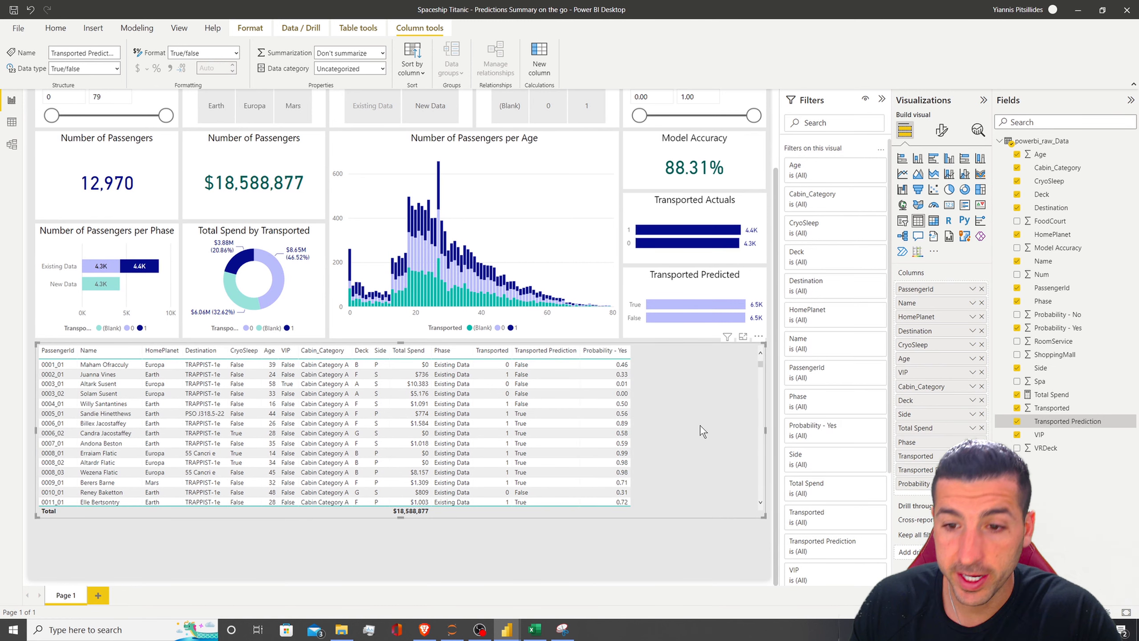
Step: Open the table's style preset choices and extend the table's lower edge further down the page
{"action": "left_click", "coordinate": [941, 135]}
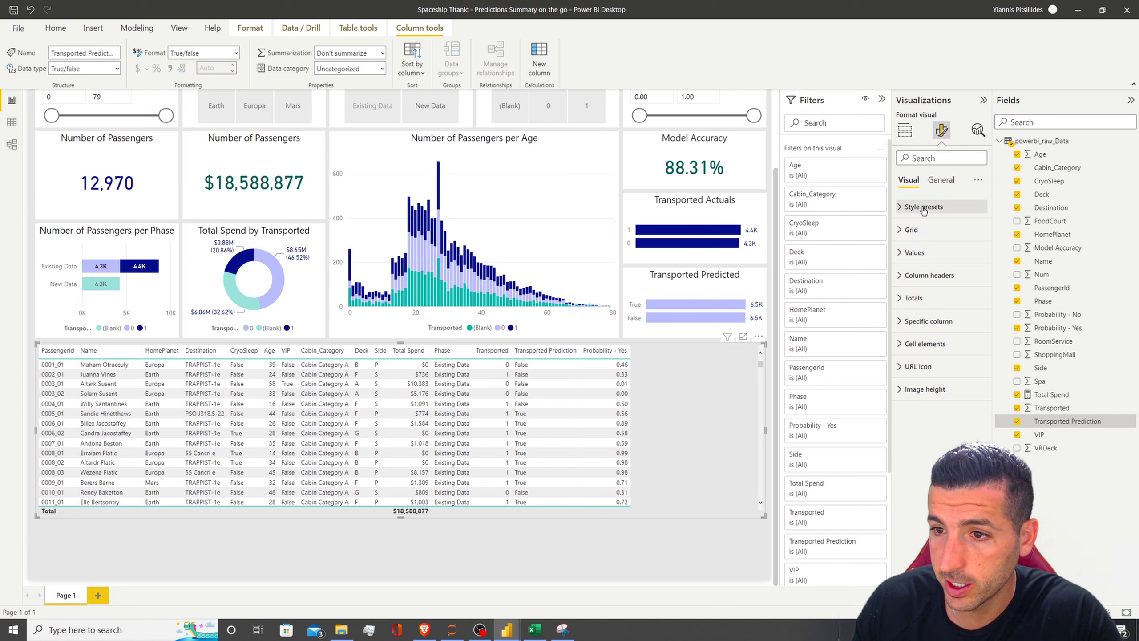
{"action": "left_click", "coordinate": [929, 234]}
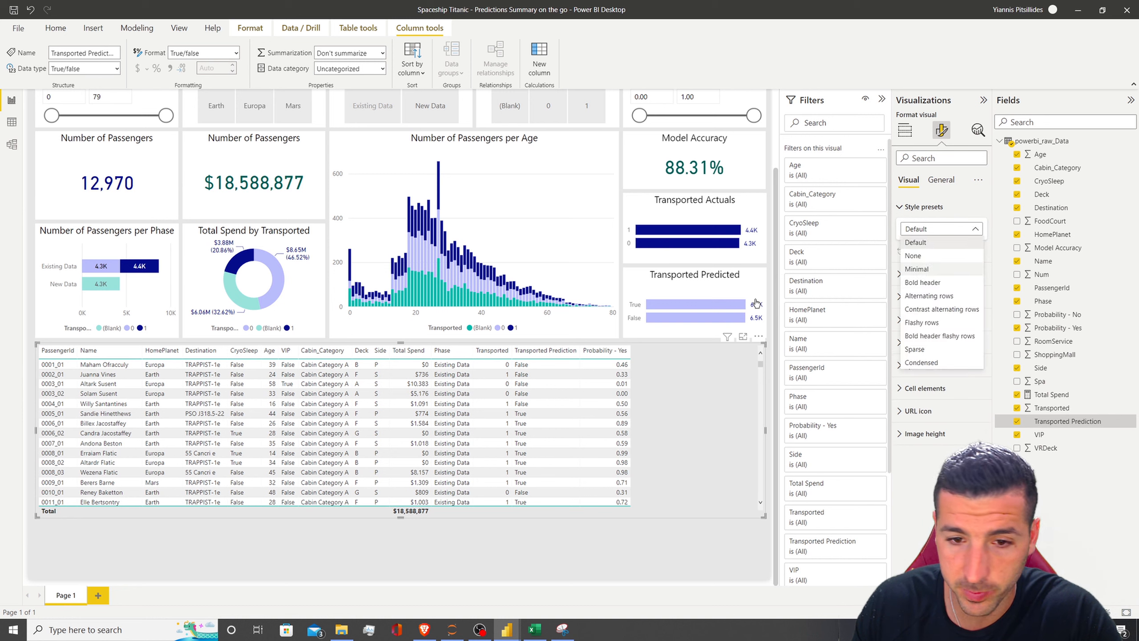
{"action": "left_click_drag", "start_coordinate": [401, 519], "coordinate": [397, 548]}
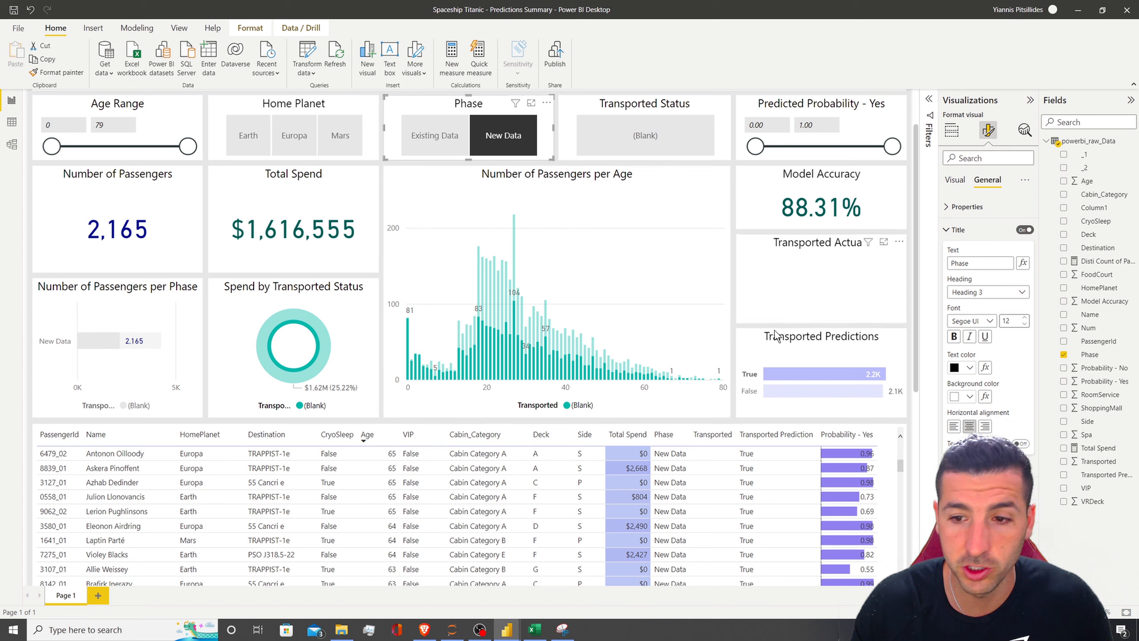
Step: In the finished report, clear the New Data selection from the Phase slicer and examine the passenger table's formatting
{"action": "left_click", "coordinate": [507, 148]}
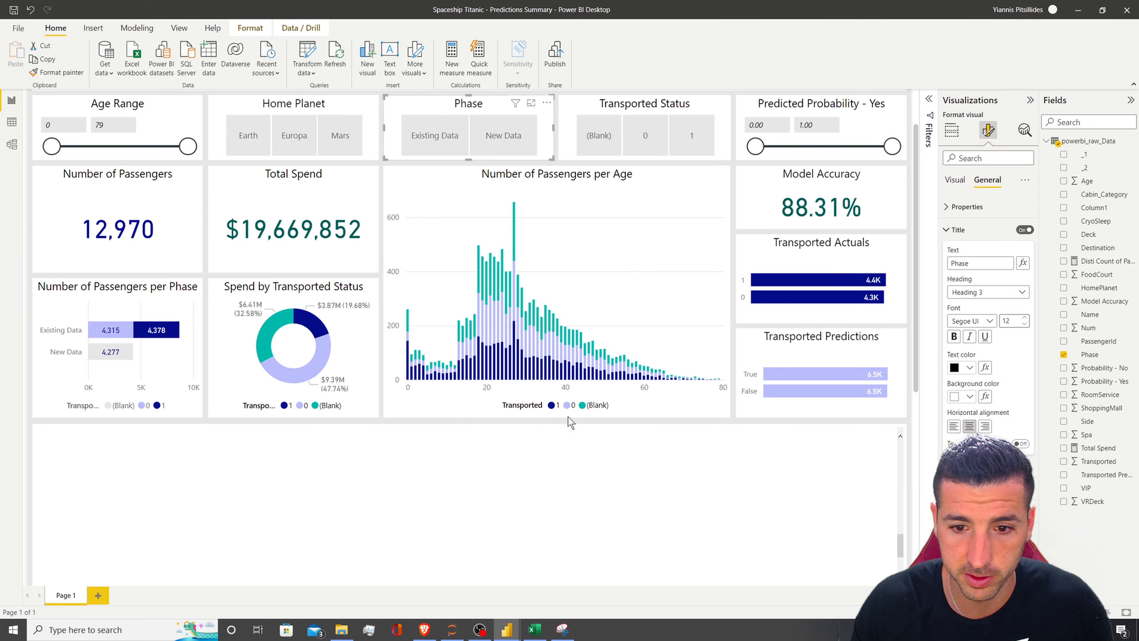
{"action": "scroll", "coordinate": [563, 422], "scroll_direction": "down", "scroll_amount": 3}
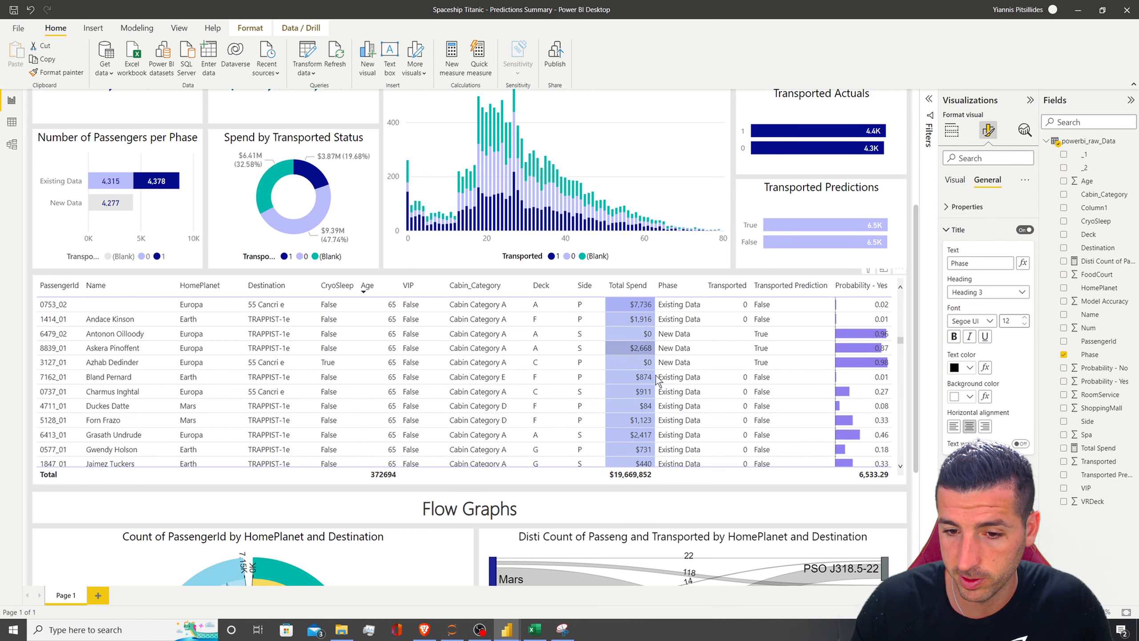
Step: Return to the new report, widen the passenger table's columns to fill its width, and extend the table's lower edge further down
{"action": "left_click", "coordinate": [1078, 10]}
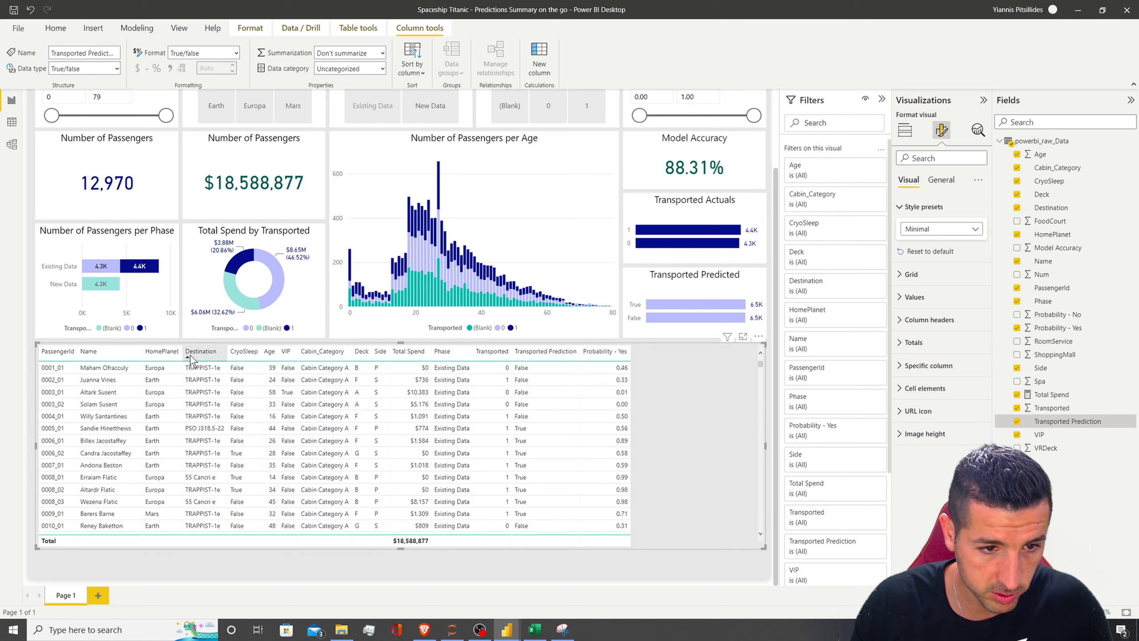
{"action": "left_click_drag", "start_coordinate": [181, 356], "coordinate": [493, 355]}
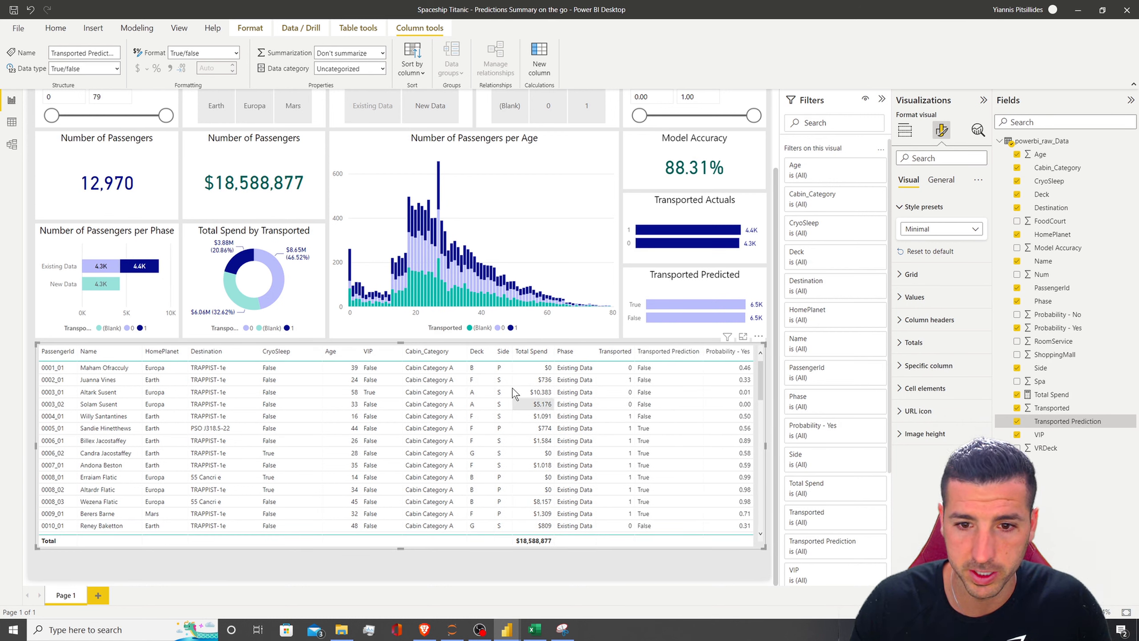
{"action": "left_click_drag", "start_coordinate": [401, 548], "coordinate": [400, 567]}
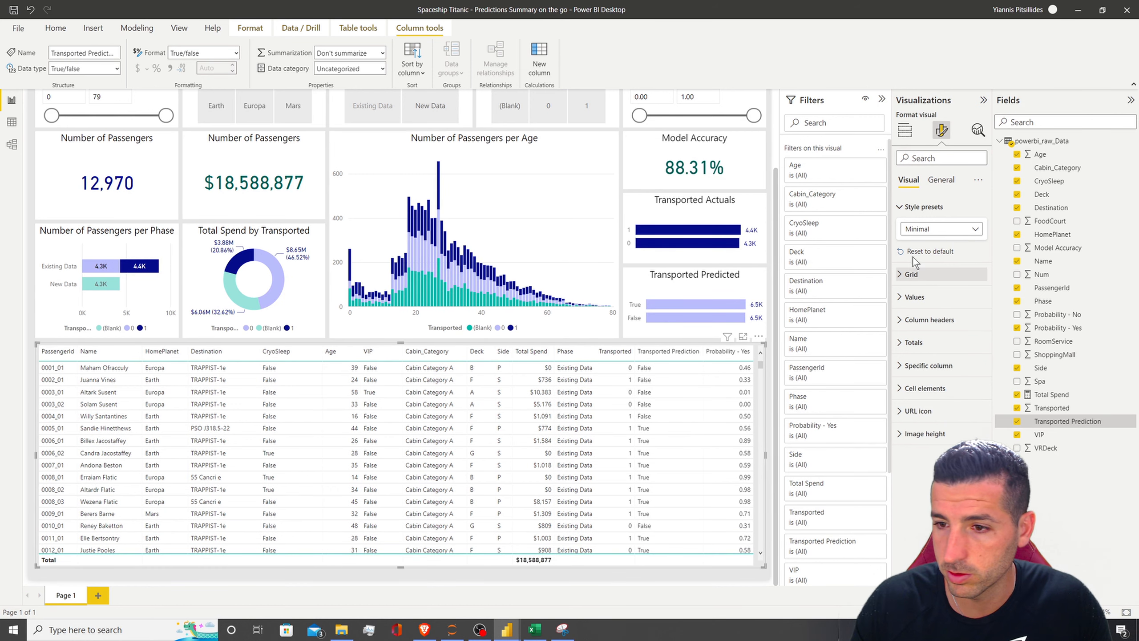
Step: Set the passenger table's grid border color to the recently used light lavender
{"action": "left_click", "coordinate": [910, 274]}
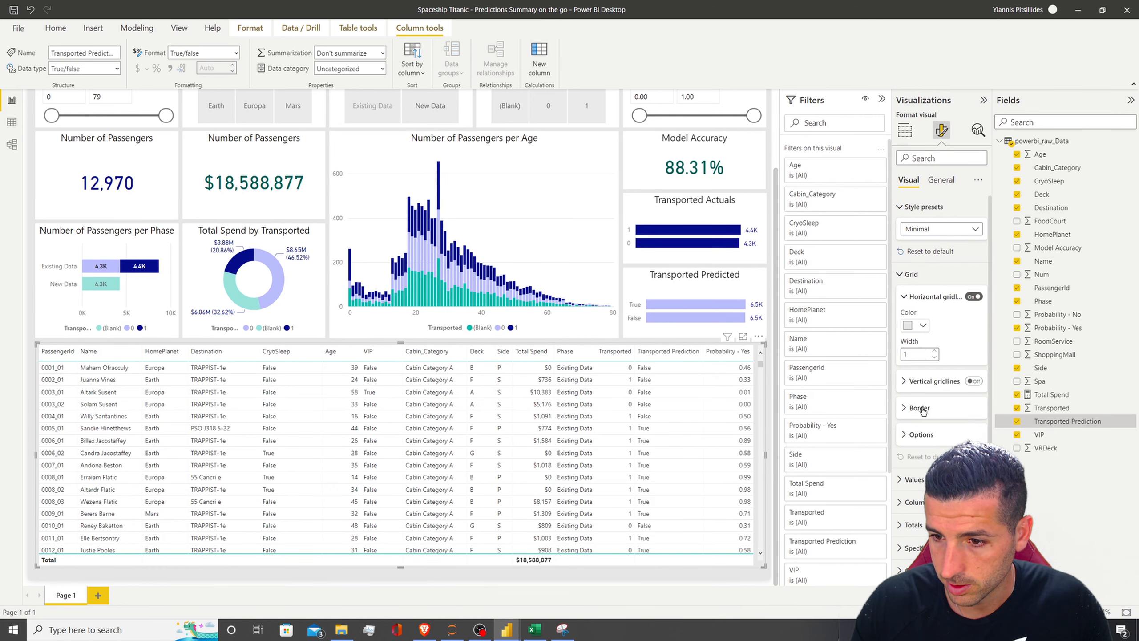
{"action": "left_click", "coordinate": [908, 528]}
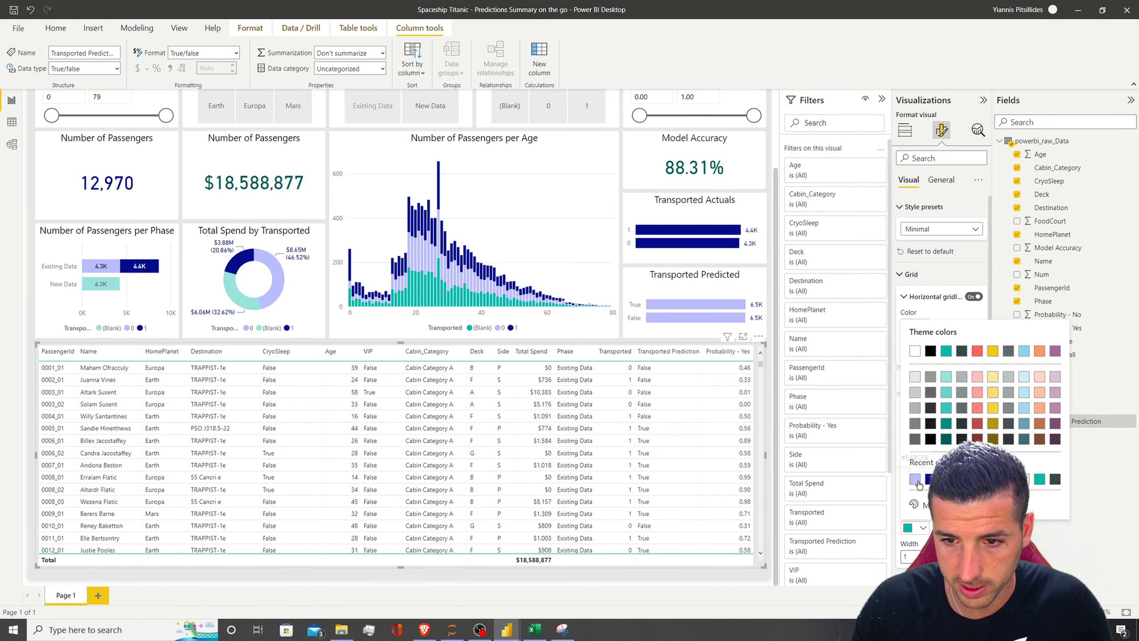
{"action": "left_click", "coordinate": [916, 481]}
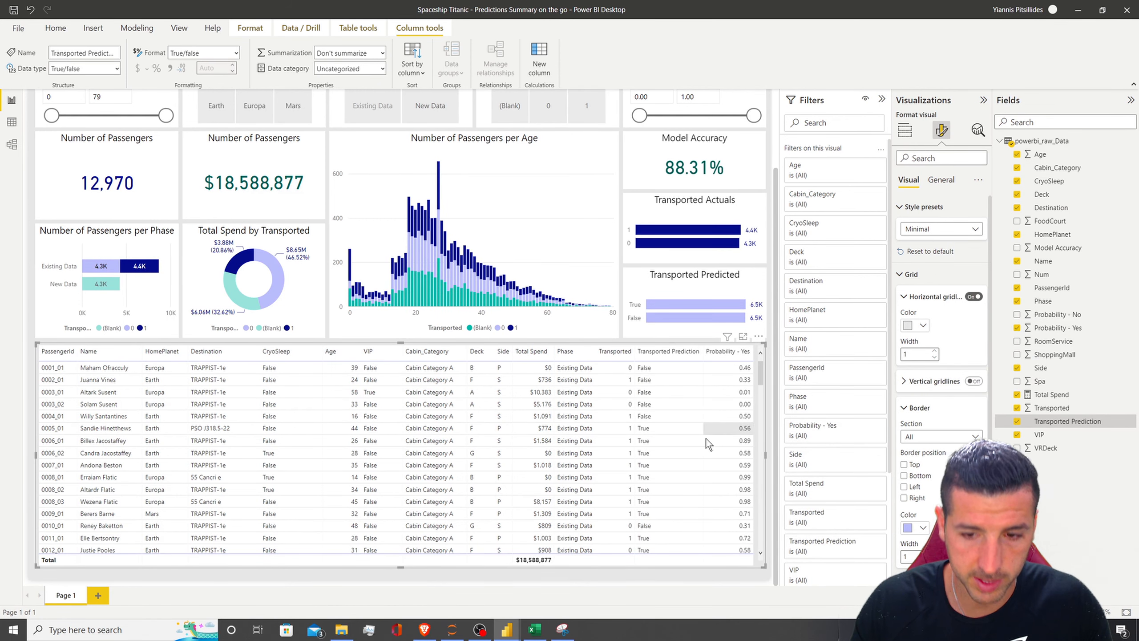
{"action": "left_click", "coordinate": [909, 274]}
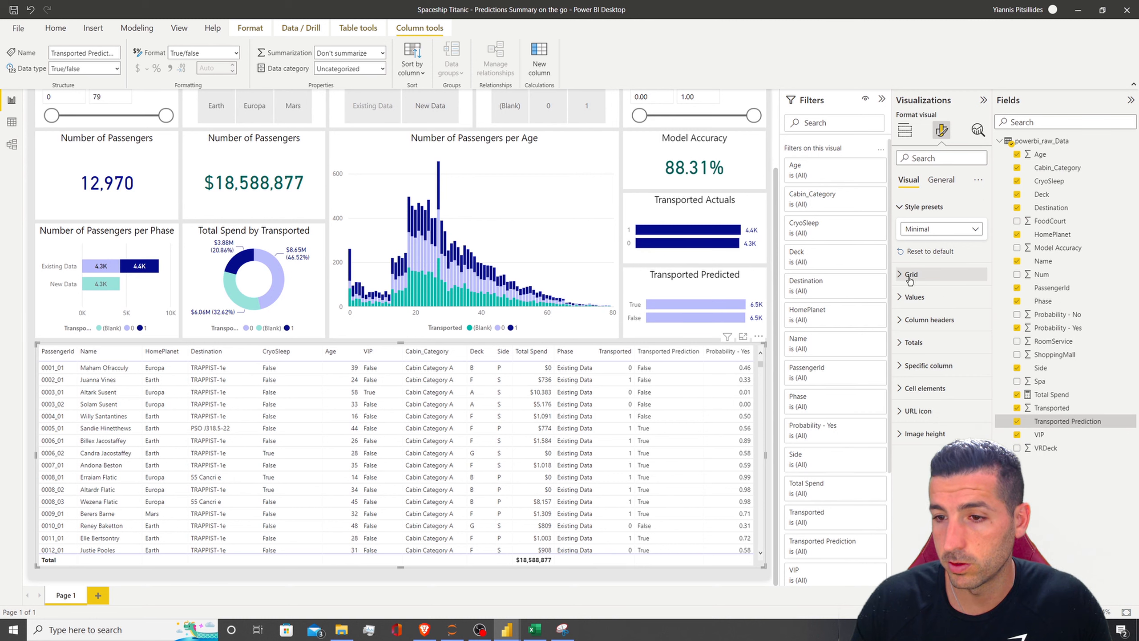
Step: Turn on the background color cell element for the table's Total Spend column
{"action": "left_click", "coordinate": [921, 388]}
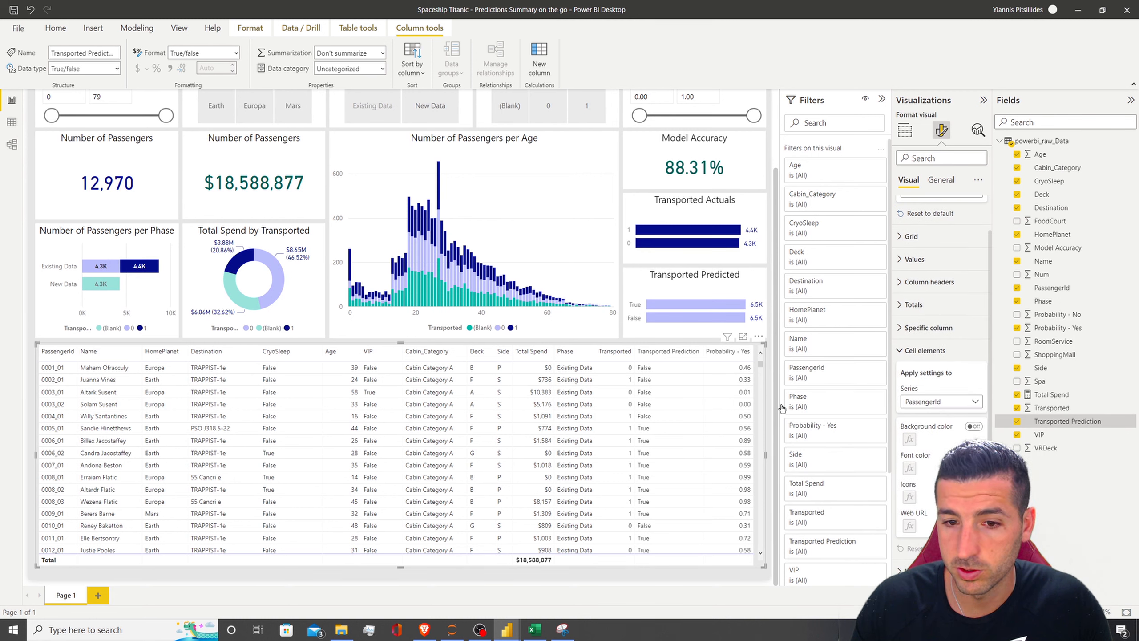
{"action": "left_click", "coordinate": [941, 401]}
{"action": "left_click", "coordinate": [923, 429]}
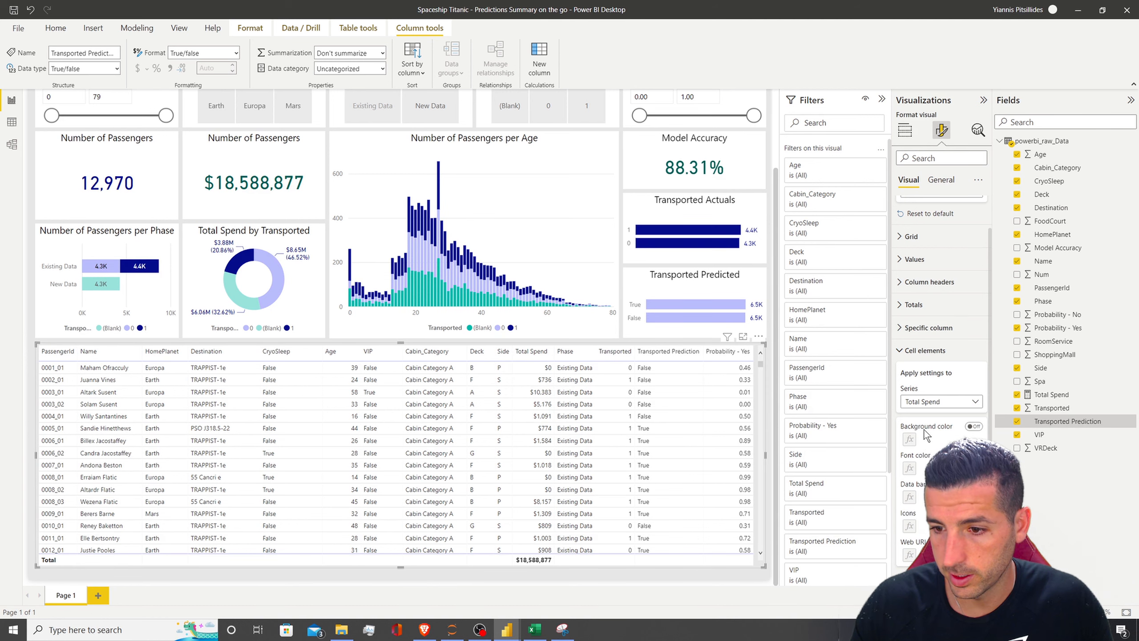
{"action": "left_click", "coordinate": [973, 426]}
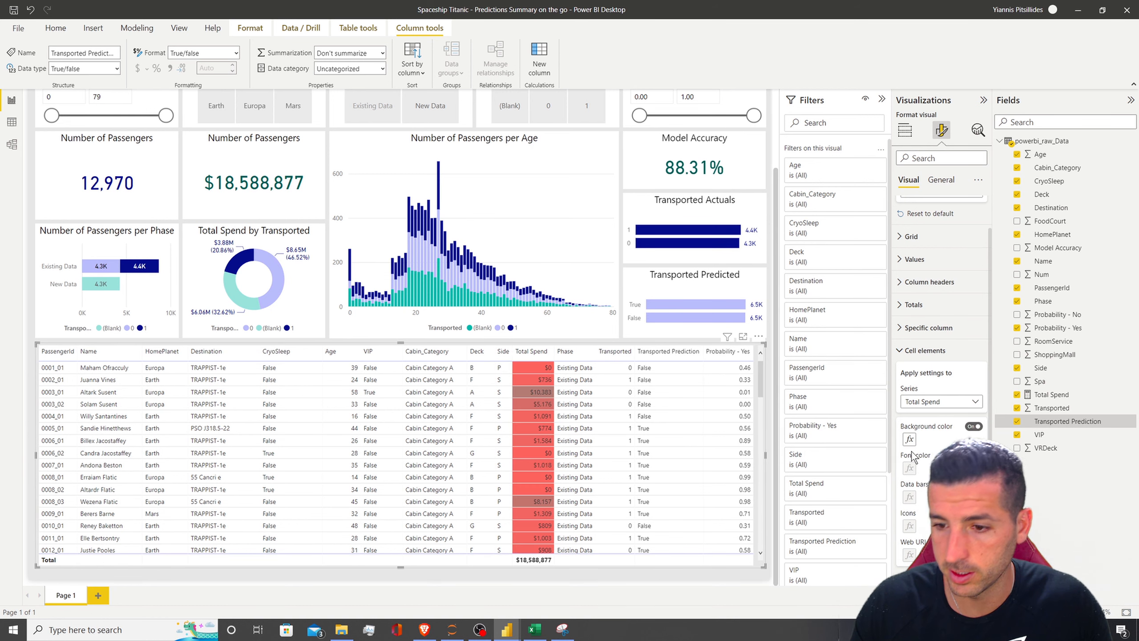
{"action": "left_click", "coordinate": [910, 440]}
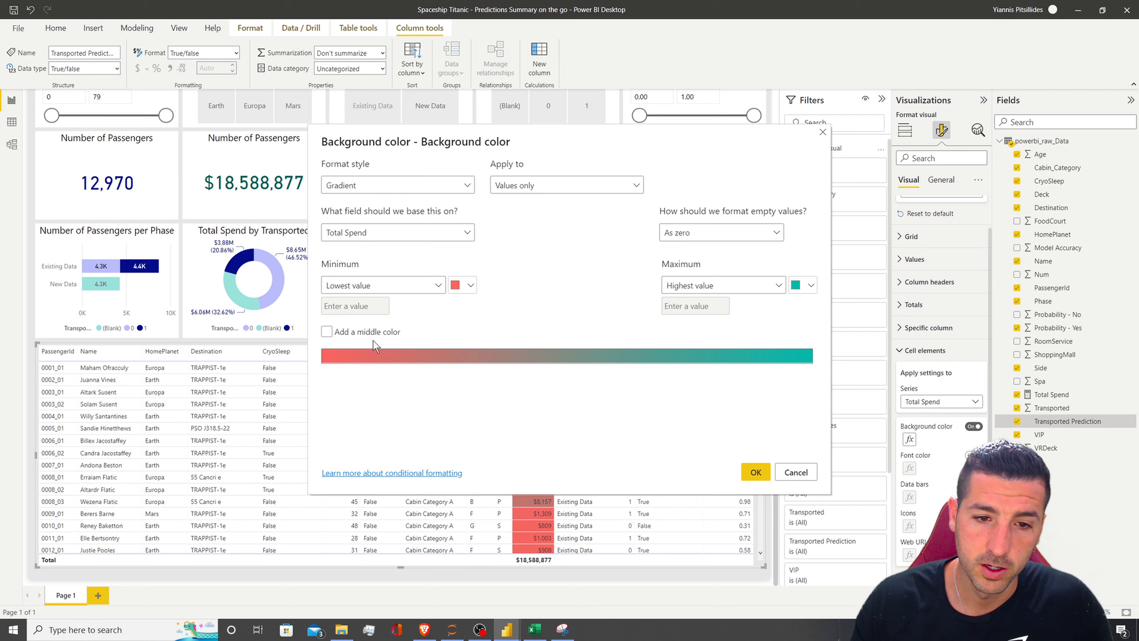
{"action": "left_click", "coordinate": [466, 284]}
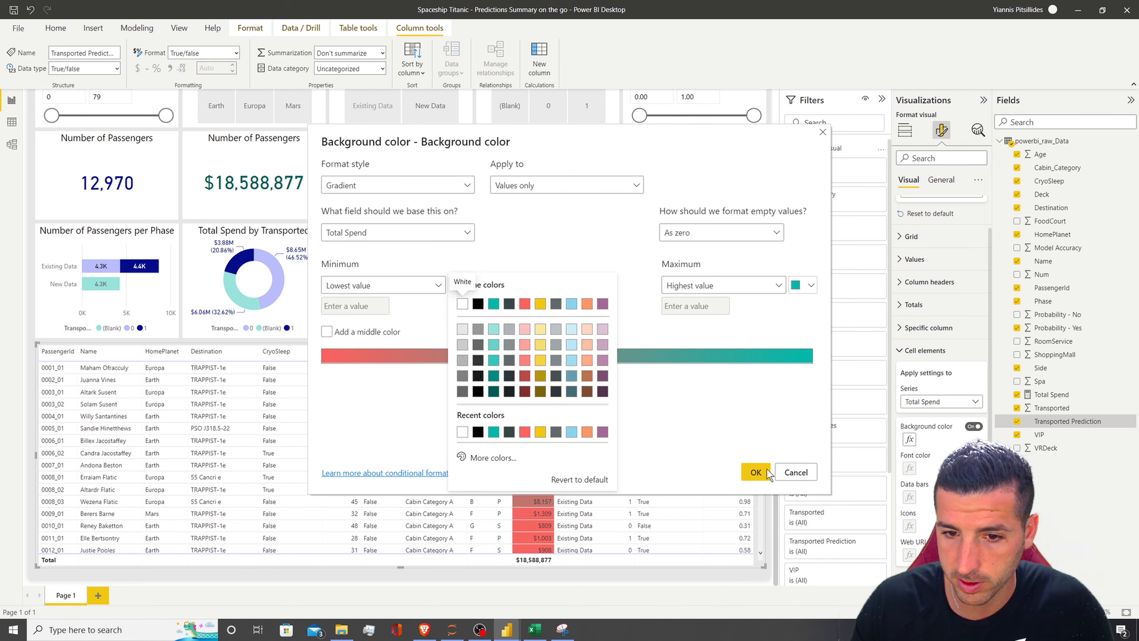
{"action": "left_click", "coordinate": [796, 473]}
{"action": "left_click", "coordinate": [796, 474]}
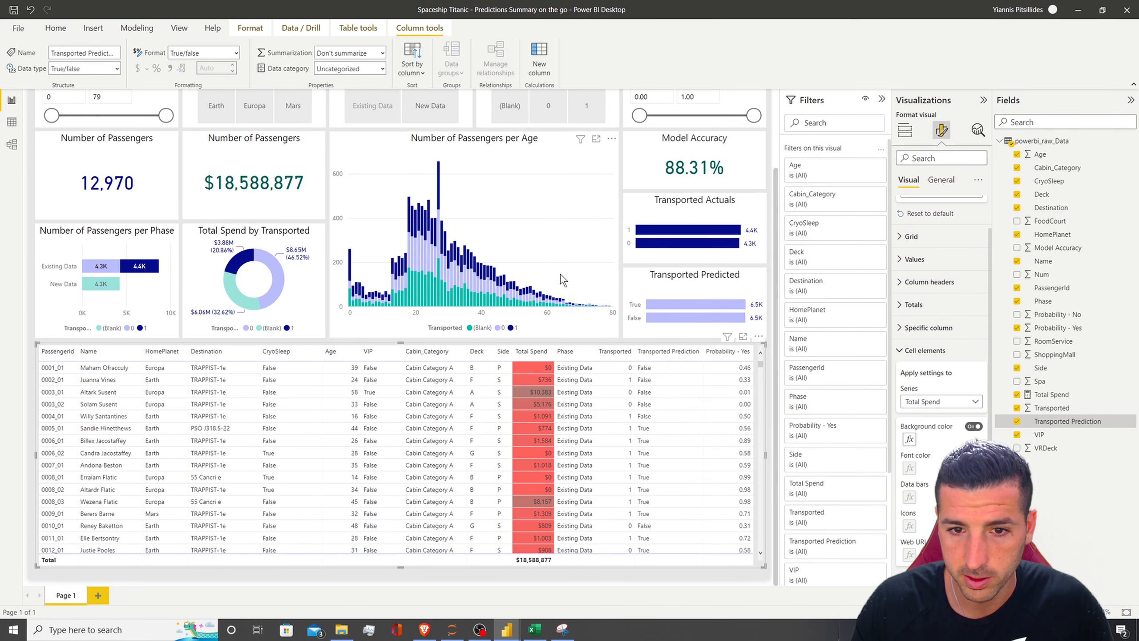
Step: Copy the hex code #BABCFB from the column color of series 0 in the Number of Passengers per Age chart
{"action": "left_click", "coordinate": [494, 140]}
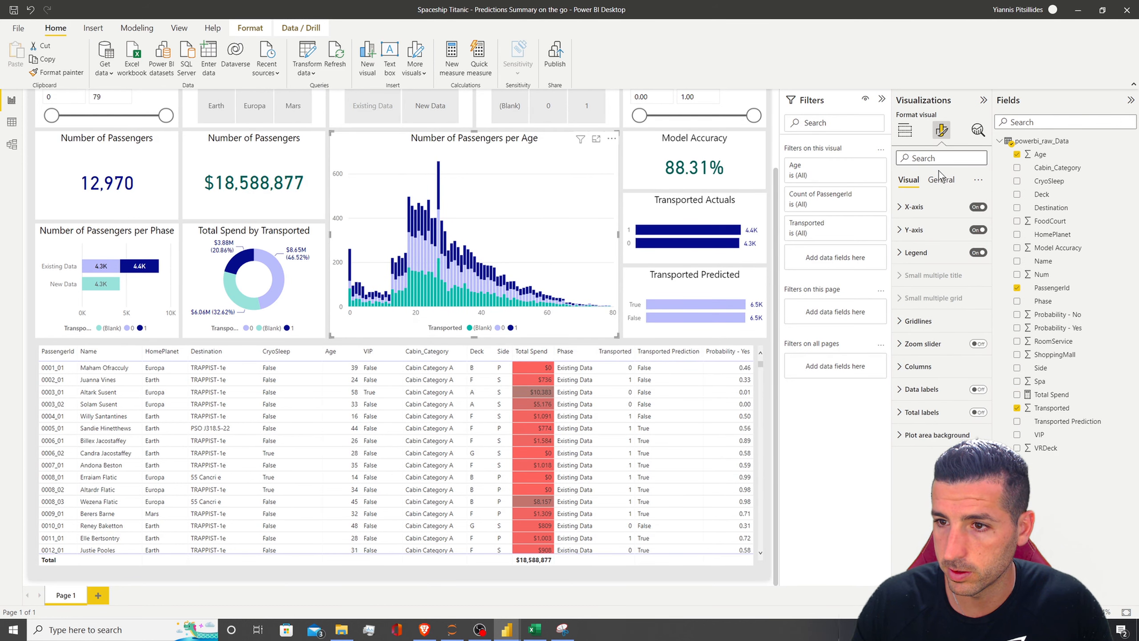
{"action": "left_click", "coordinate": [923, 389]}
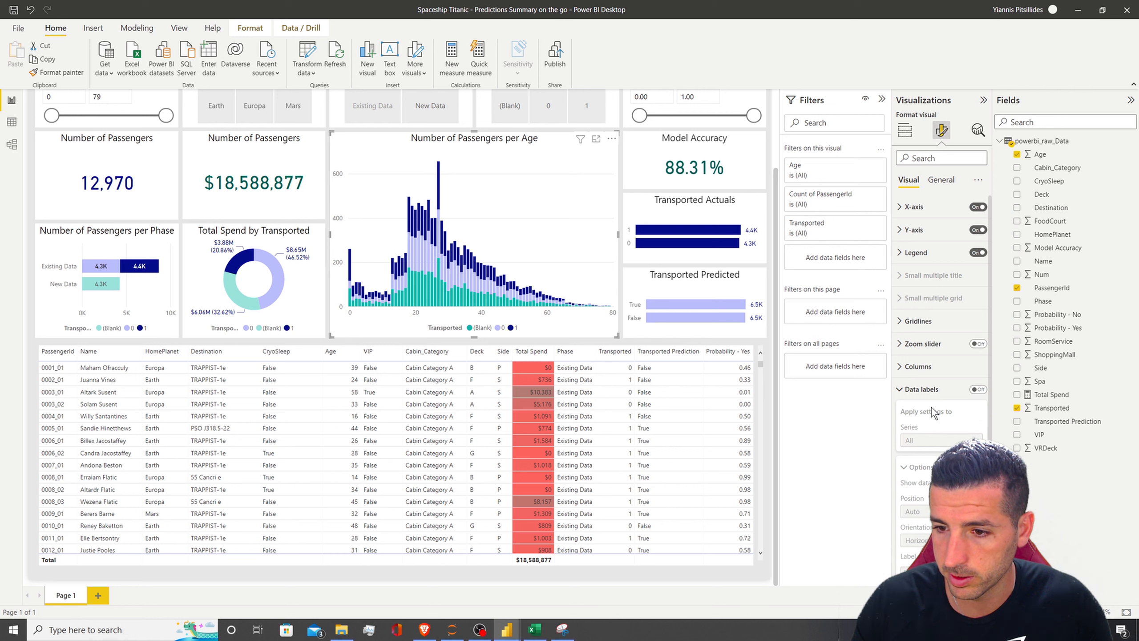
{"action": "left_click", "coordinate": [922, 389]}
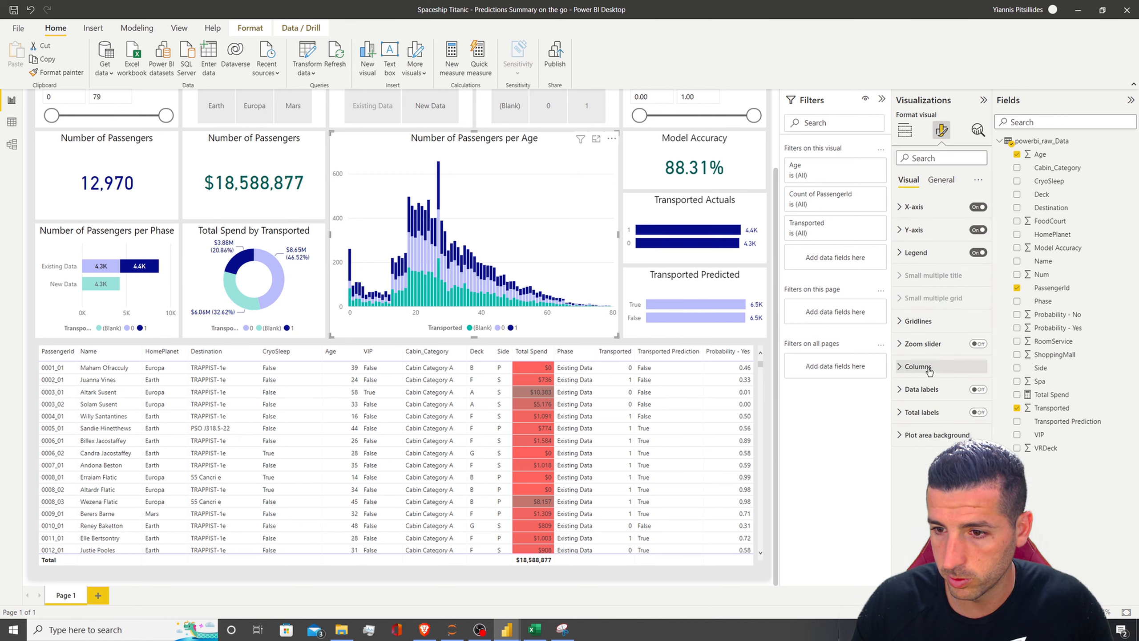
{"action": "left_click", "coordinate": [918, 366]}
{"action": "left_click", "coordinate": [922, 448]}
{"action": "left_click", "coordinate": [928, 424]}
{"action": "key", "text": "ctrl+c"}
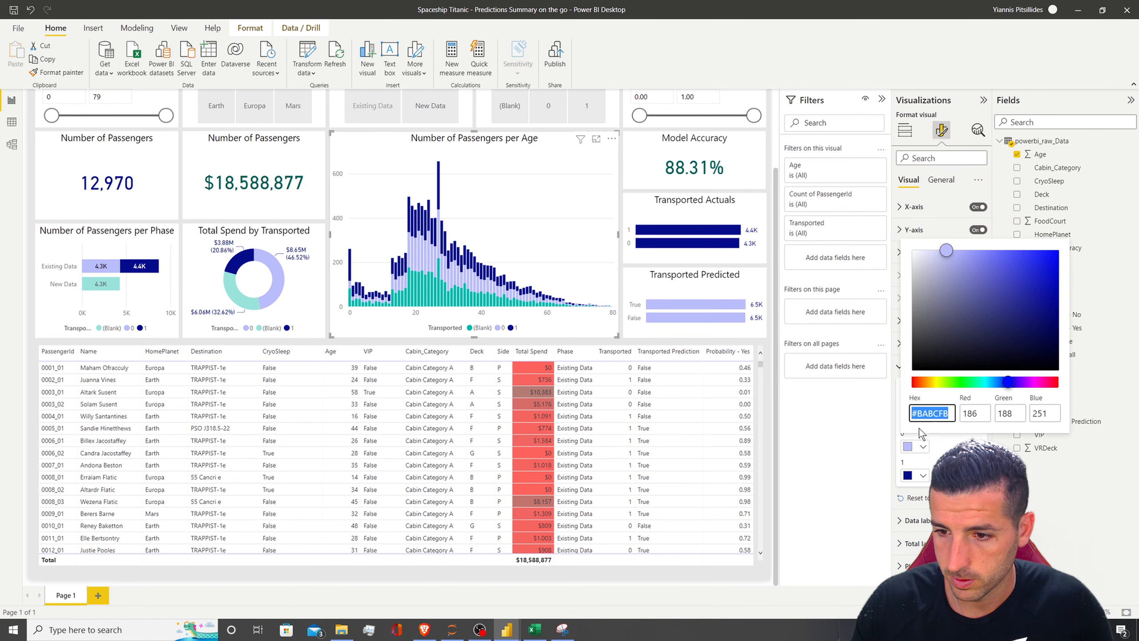
{"action": "key", "text": "Escape"}
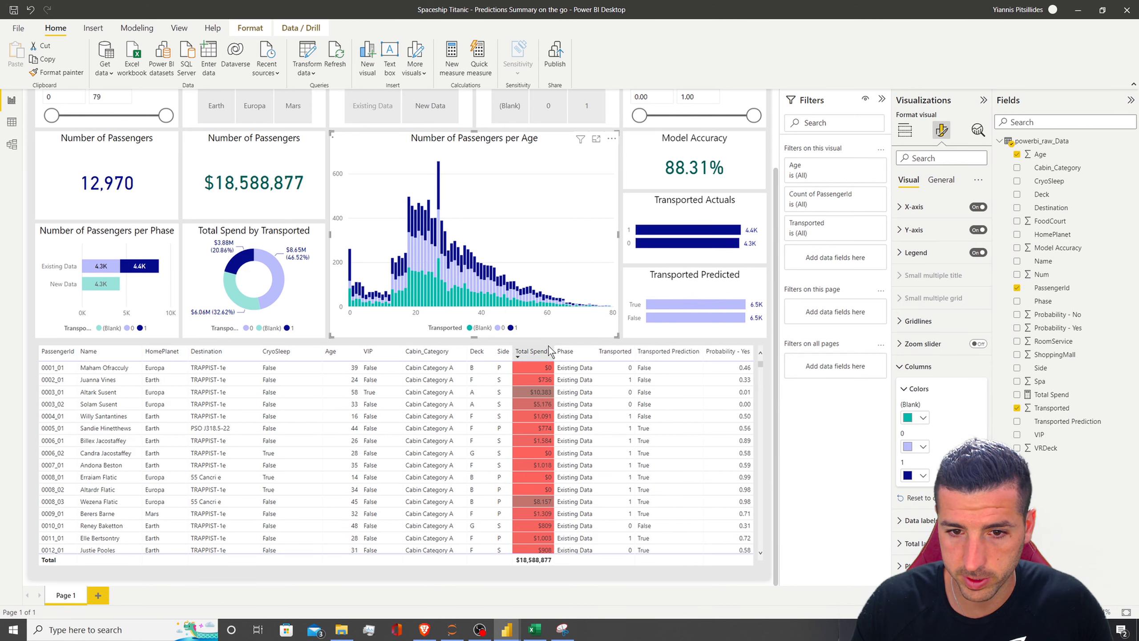
Step: Copy the Model Accuracy card's formatting onto the passenger table with the format painter
{"action": "left_click", "coordinate": [621, 352]}
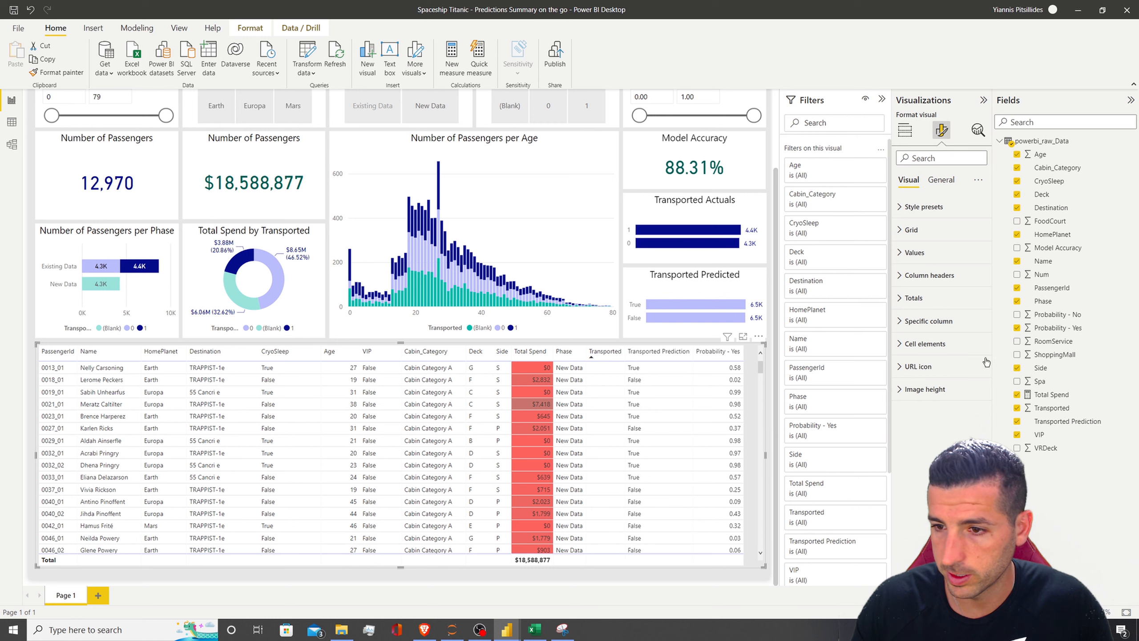
{"action": "left_click", "coordinate": [635, 141]}
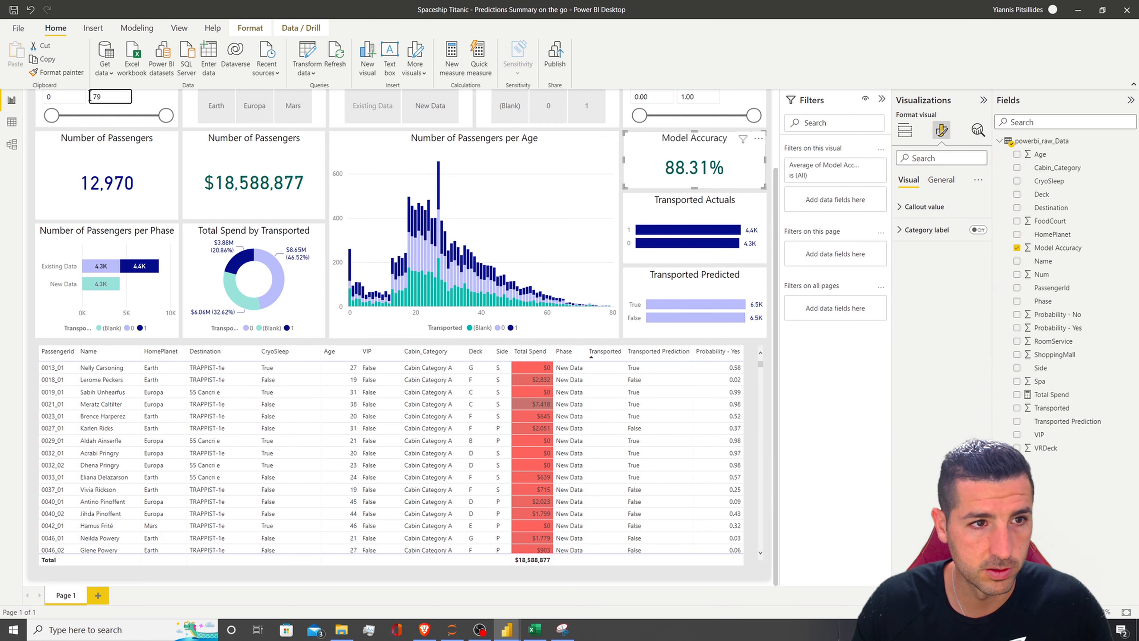
{"action": "left_click", "coordinate": [56, 72]}
{"action": "left_click", "coordinate": [757, 382]}
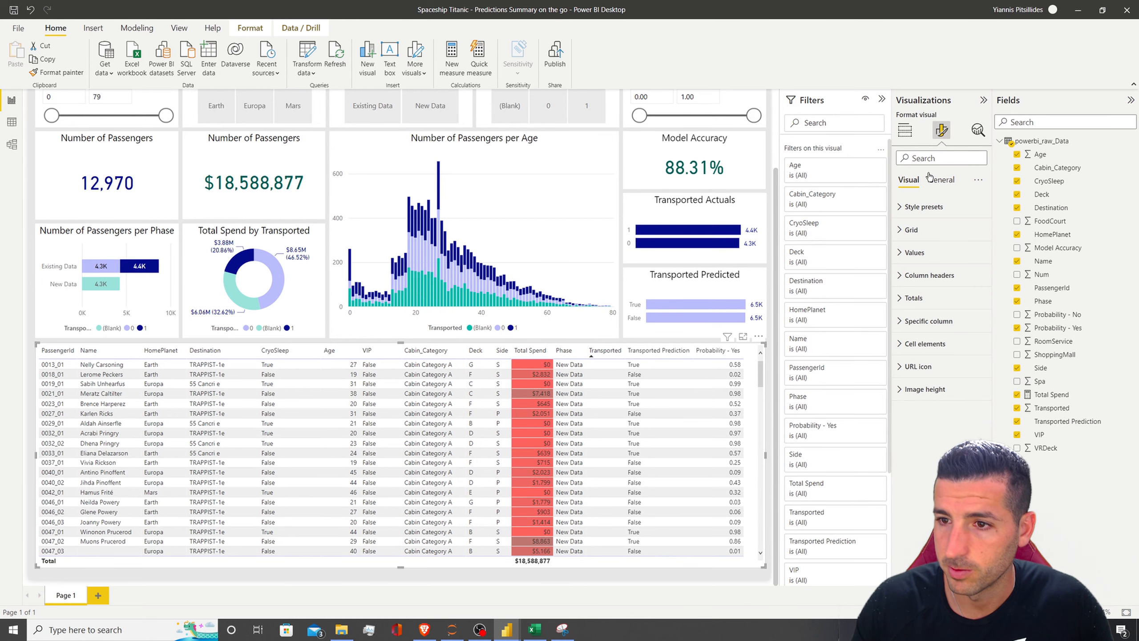
Step: Apply the Minimal style preset to the passenger table and set its grid border color to the recently used light lavender
{"action": "left_click", "coordinate": [923, 207]}
{"action": "left_click", "coordinate": [925, 230]}
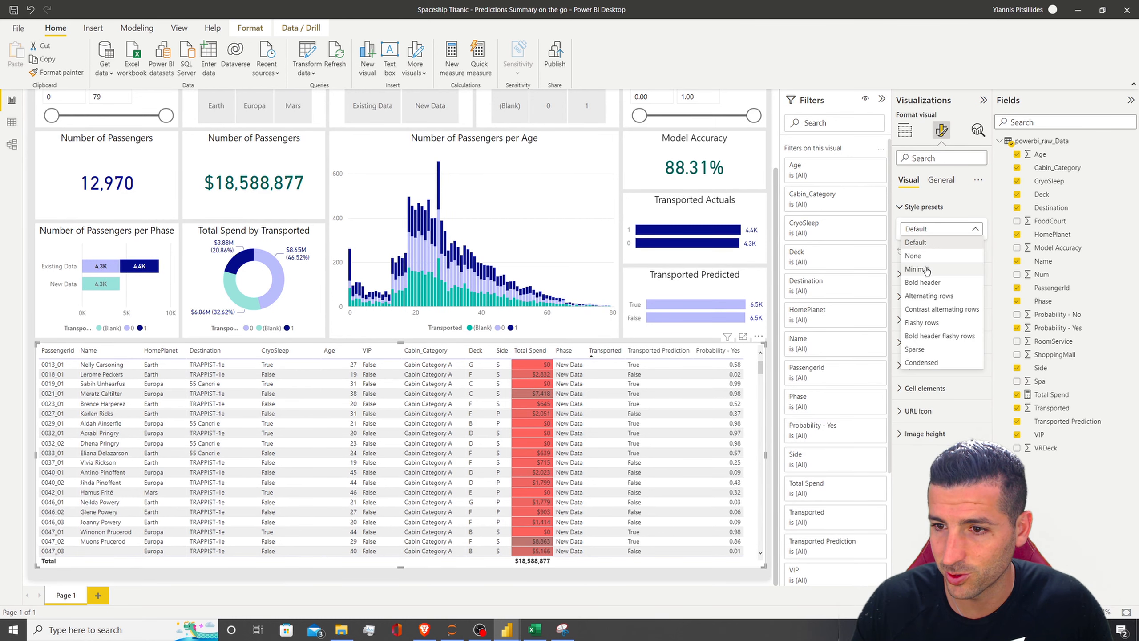
{"action": "left_click", "coordinate": [924, 269]}
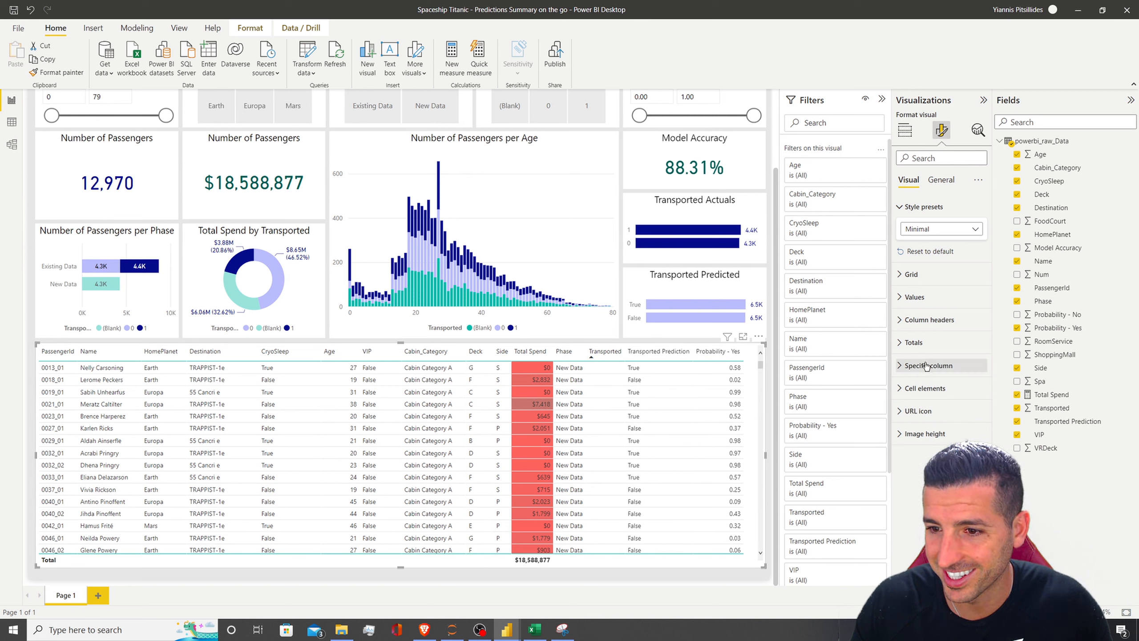
{"action": "left_click", "coordinate": [912, 274]}
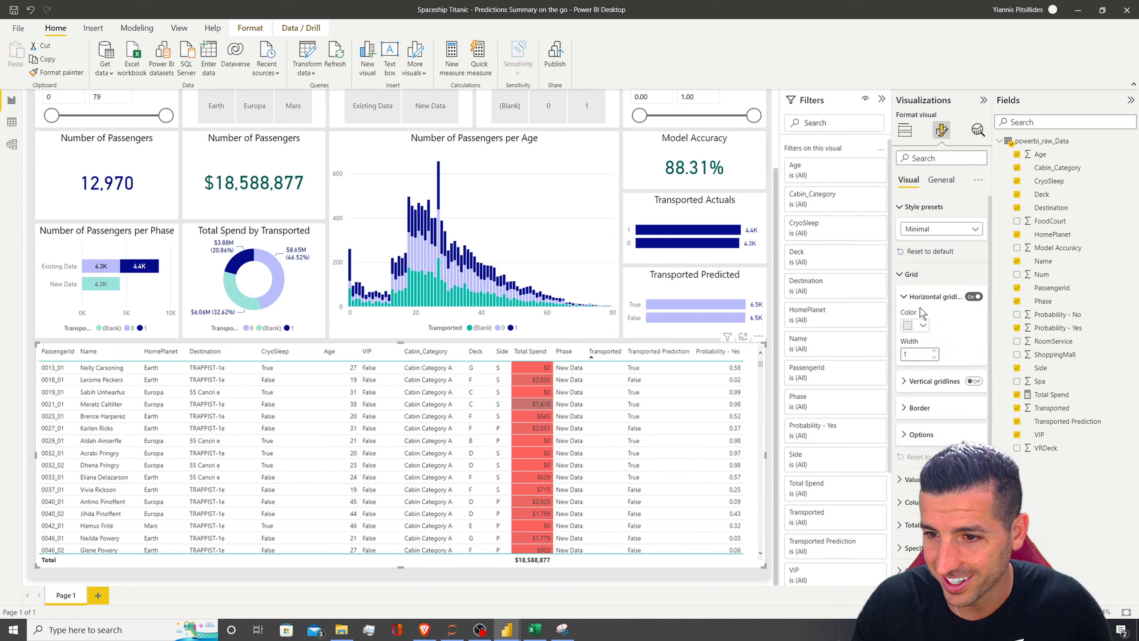
{"action": "left_click", "coordinate": [919, 407]}
{"action": "left_click", "coordinate": [912, 529]}
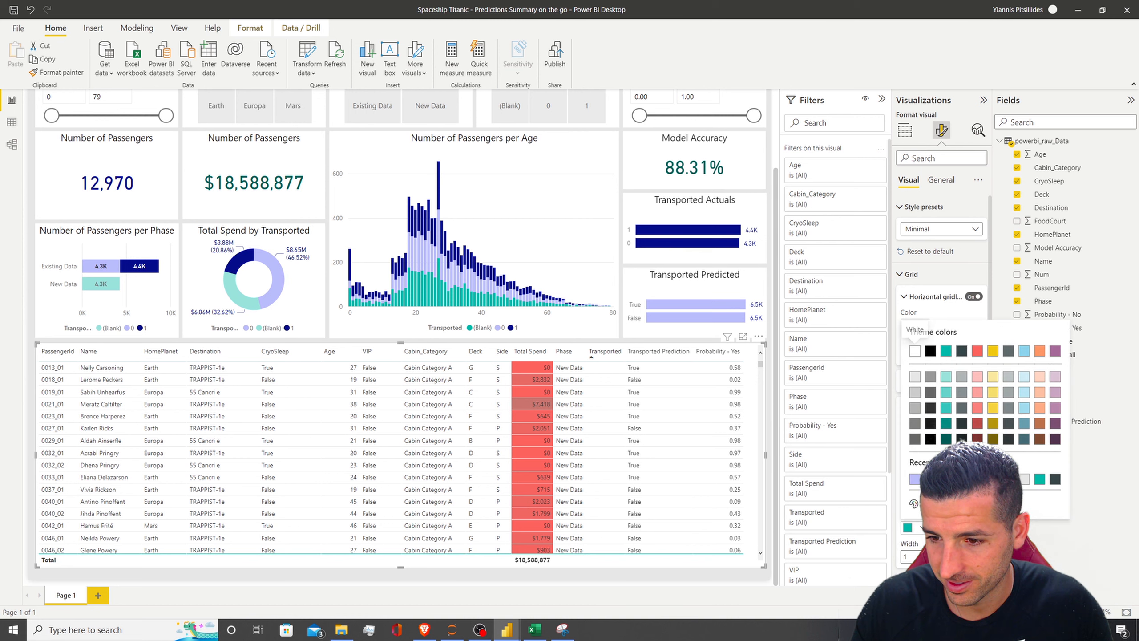
{"action": "left_click", "coordinate": [915, 479]}
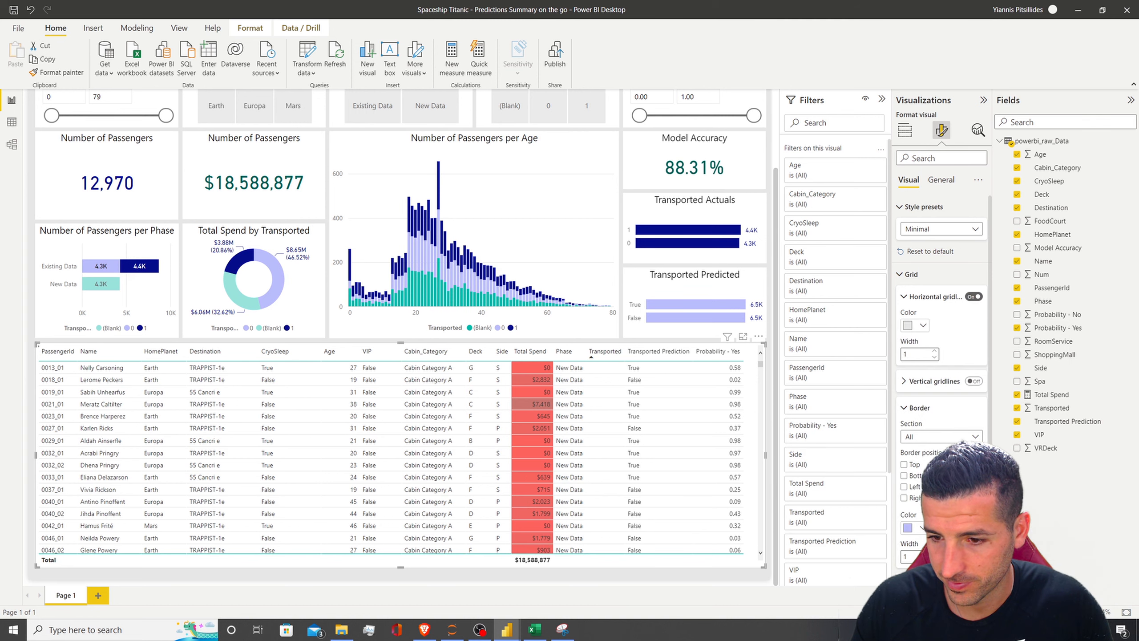
{"action": "left_click", "coordinate": [913, 407]}
Step: Set the minimum color of the Total Spend column's background gradient to #BABCFB
{"action": "scroll", "coordinate": [923, 404], "scroll_direction": "down", "scroll_amount": 1}
{"action": "left_click", "coordinate": [938, 548]}
{"action": "scroll", "coordinate": [941, 516], "scroll_direction": "down", "scroll_amount": 5}
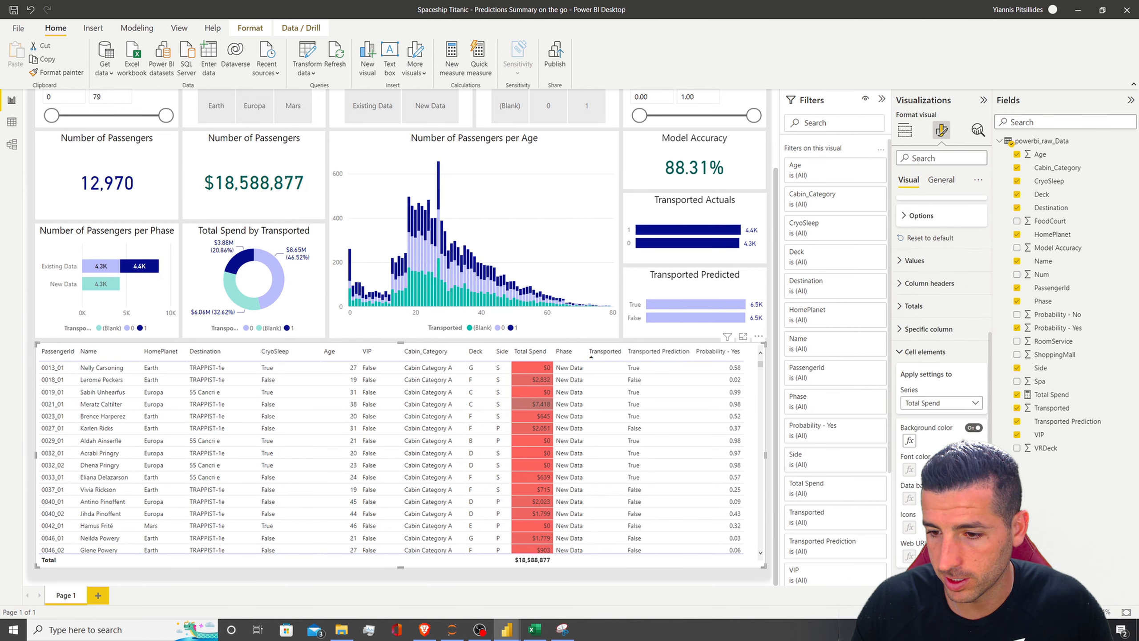
{"action": "left_click", "coordinate": [936, 375]}
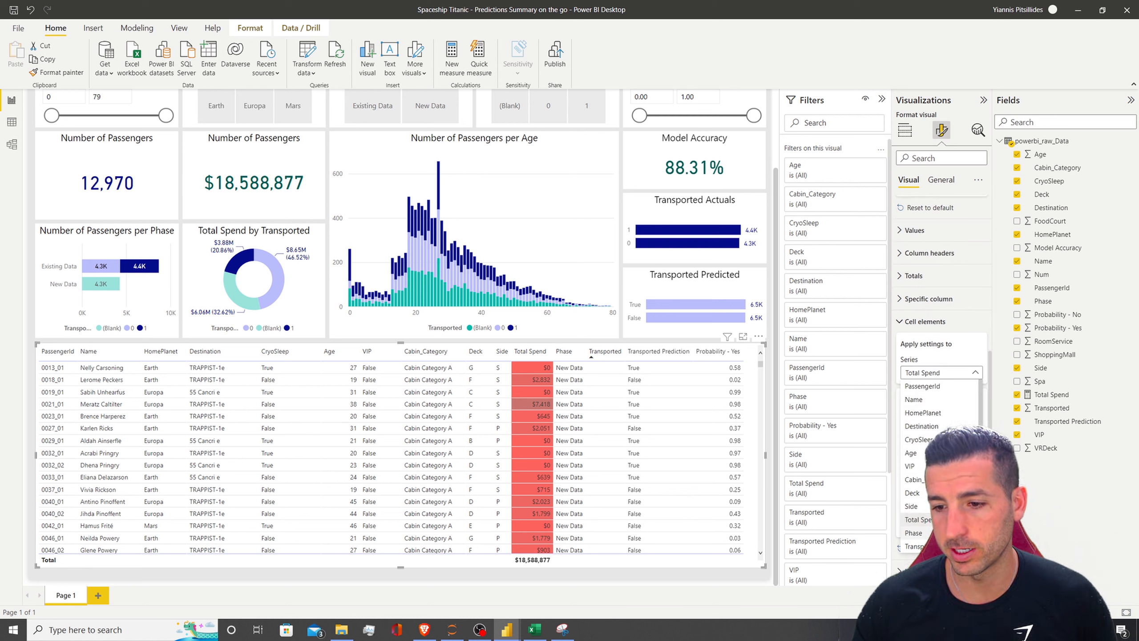
{"action": "left_click", "coordinate": [917, 520]}
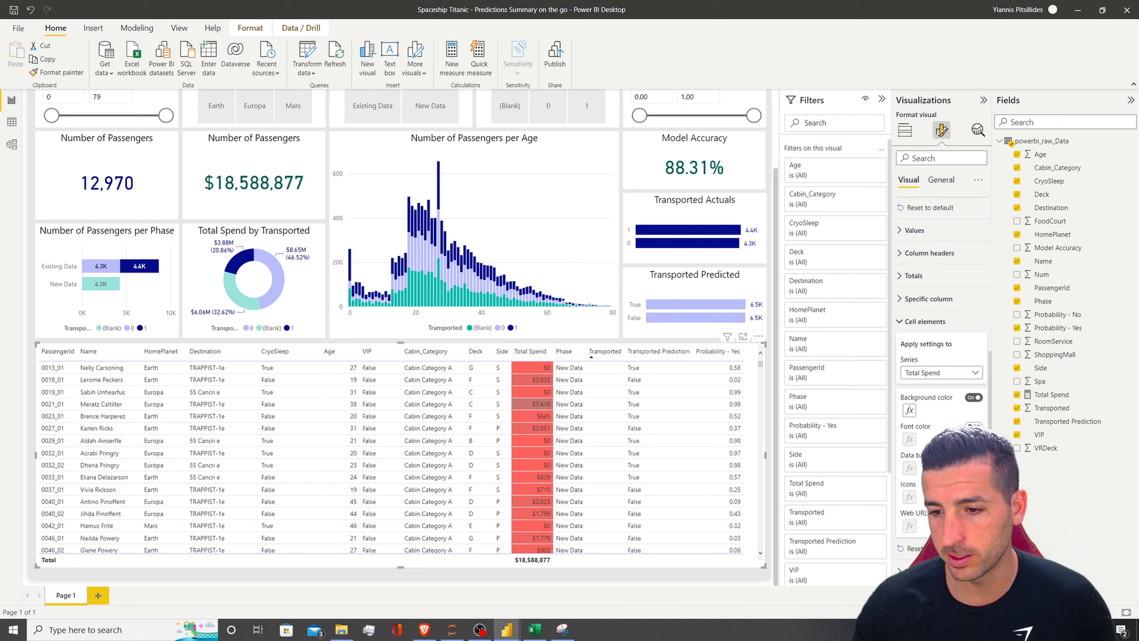
{"action": "left_click", "coordinate": [910, 410]}
{"action": "left_click", "coordinate": [462, 286]}
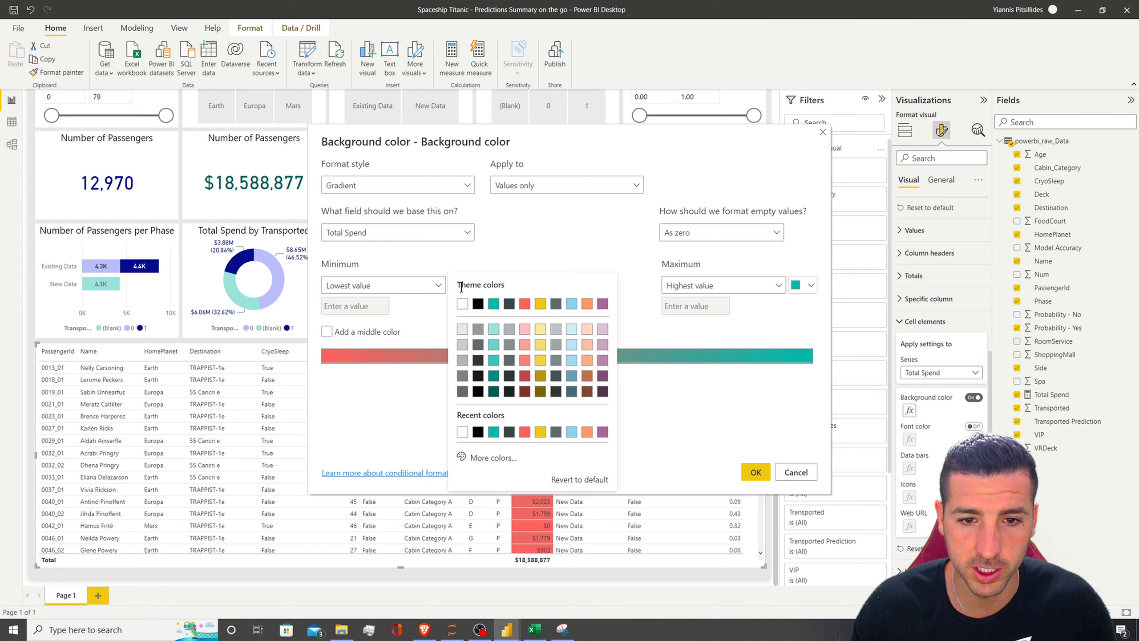
{"action": "left_click", "coordinate": [507, 456]}
{"action": "key", "text": "ctrl+v"}
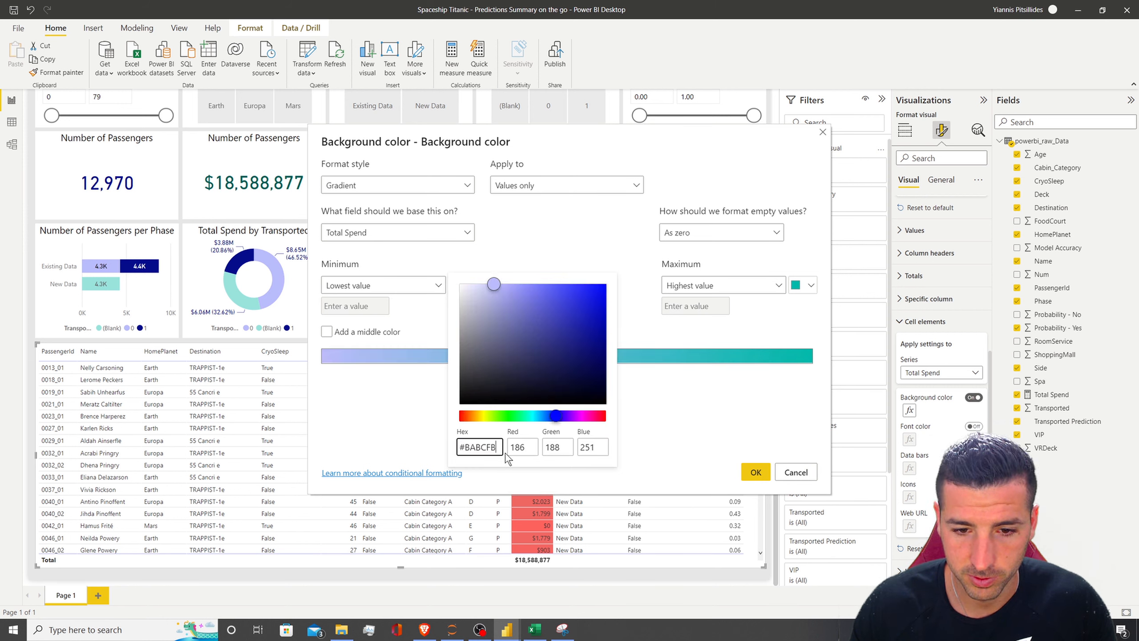
Step: Set the gradient's maximum color to bright blue #0E16FD, apply it, and sort the table by Total Spend in descending order
{"action": "left_click", "coordinate": [708, 429]}
{"action": "left_click", "coordinate": [807, 285]}
{"action": "left_click", "coordinate": [689, 458]}
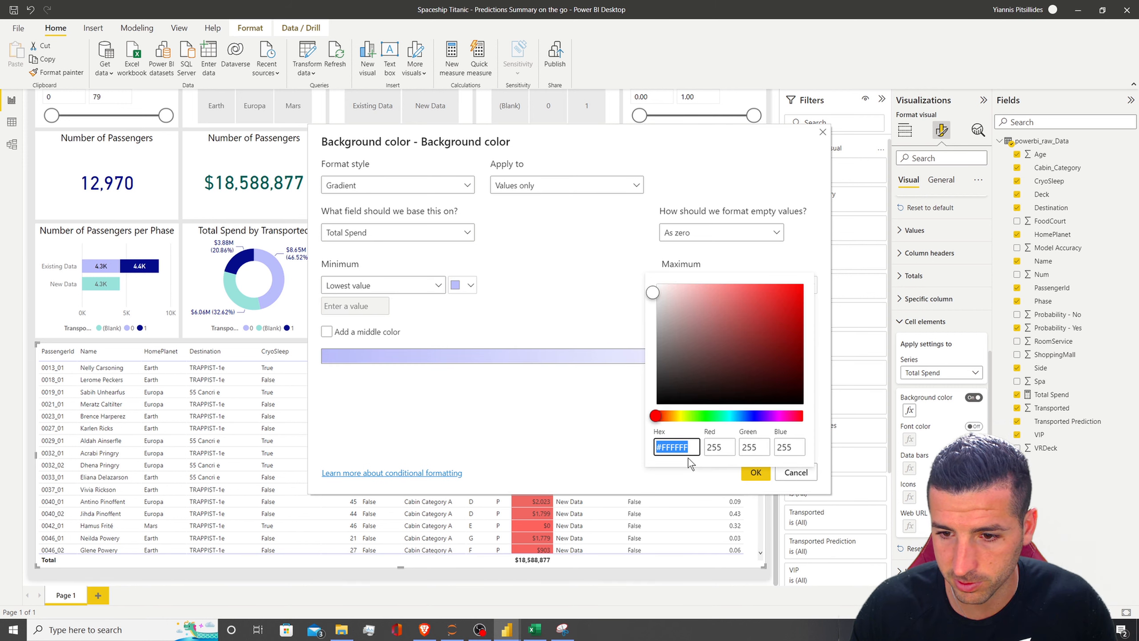
{"action": "key", "text": "ctrl+v"}
{"action": "left_click", "coordinate": [778, 288]}
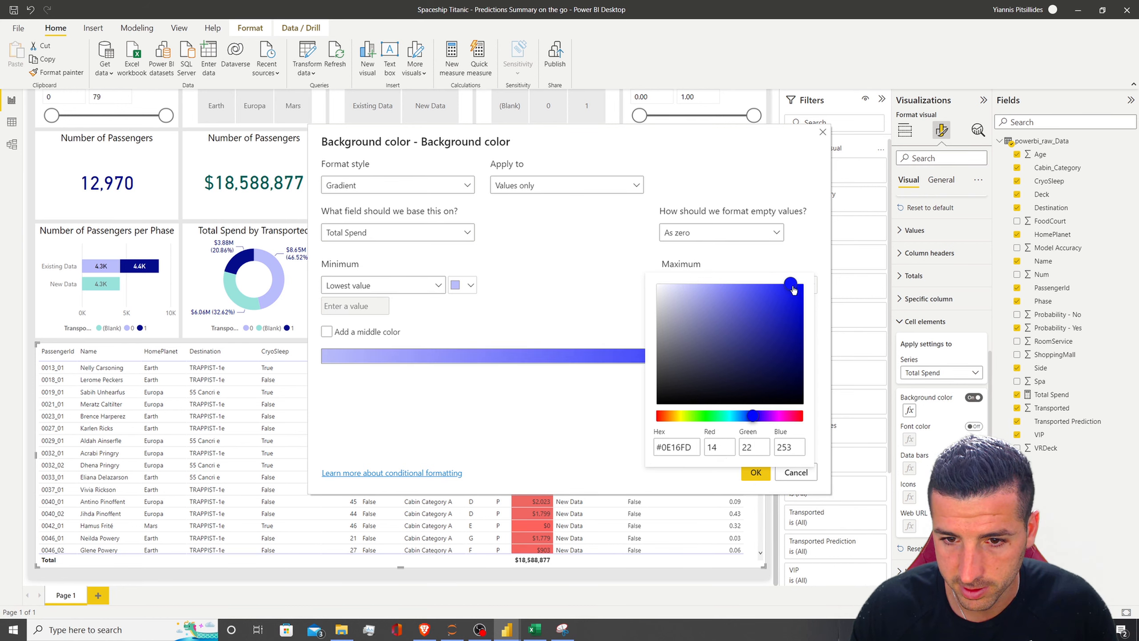
{"action": "left_click", "coordinate": [645, 465]}
{"action": "left_click", "coordinate": [753, 472]}
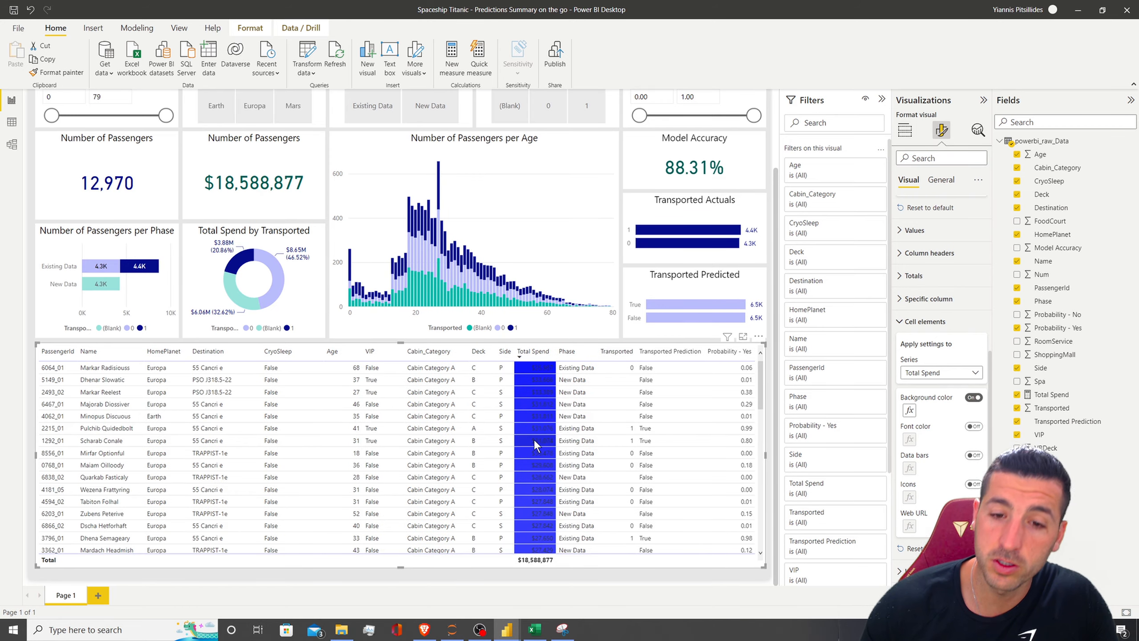
{"action": "left_click", "coordinate": [533, 351]}
{"action": "scroll", "coordinate": [532, 427], "scroll_direction": "down", "scroll_amount": 15}
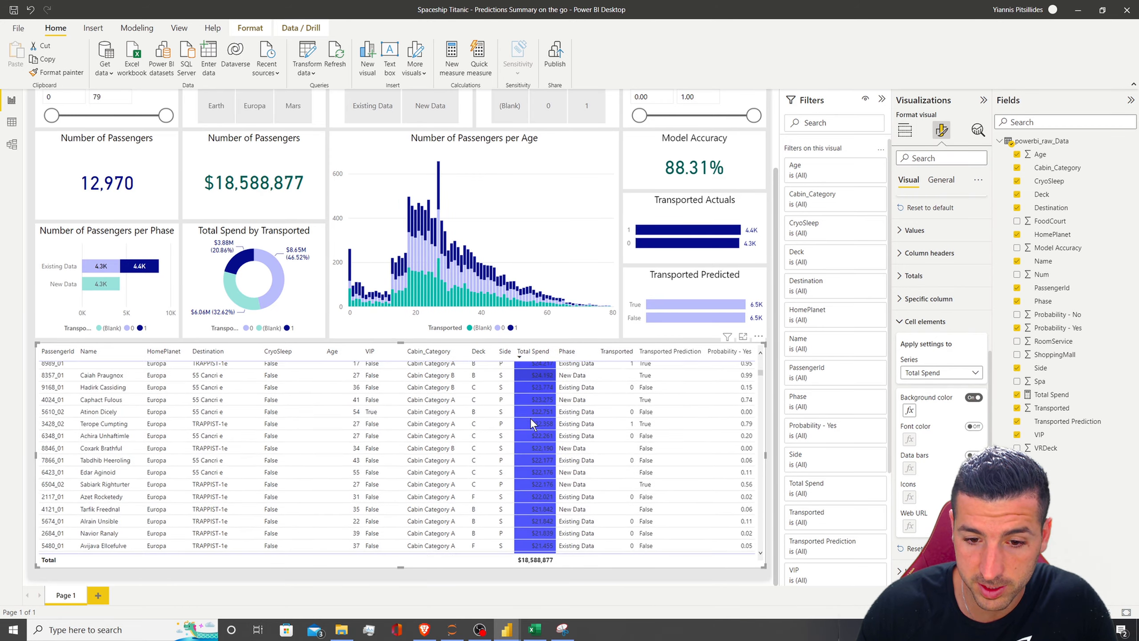
Step: Change the maximum color of the Total Spend background gradient to a darker, muted blue-violet and apply it
{"action": "scroll", "coordinate": [532, 419], "scroll_direction": "up", "scroll_amount": 15}
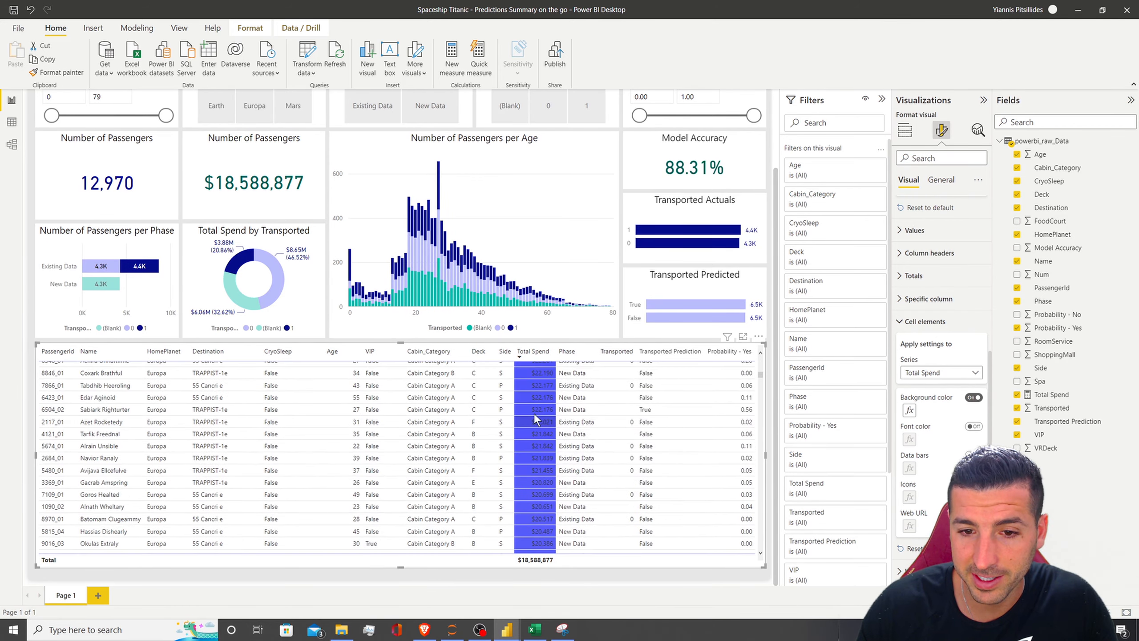
{"action": "left_click", "coordinate": [907, 411]}
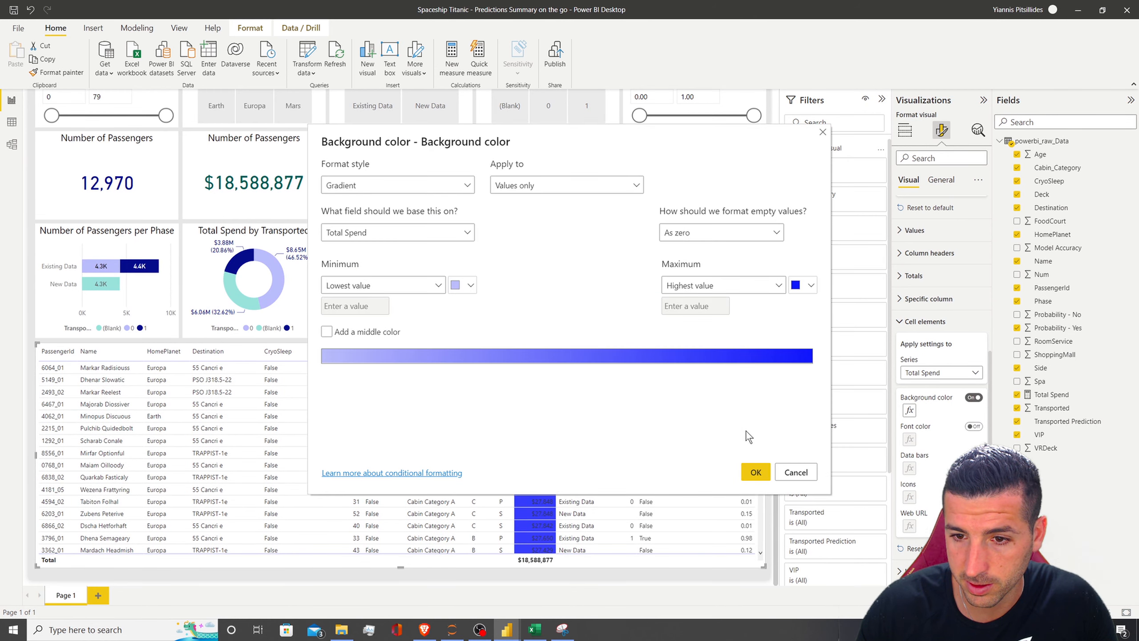
{"action": "left_click", "coordinate": [805, 285]}
{"action": "left_click", "coordinate": [677, 457]}
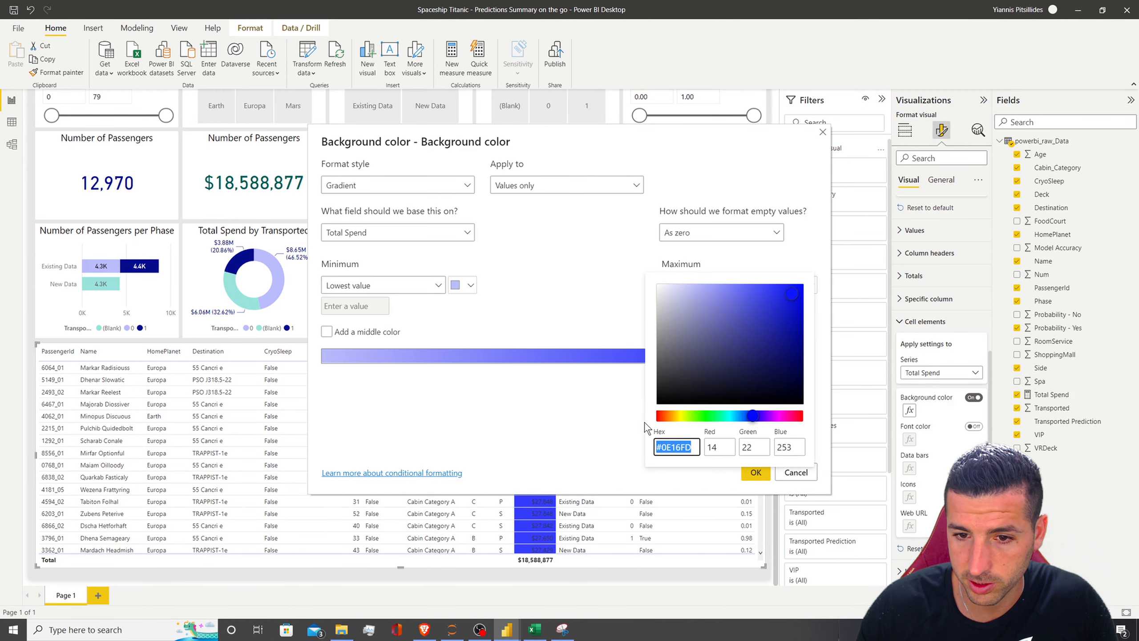
{"action": "left_click", "coordinate": [581, 444]}
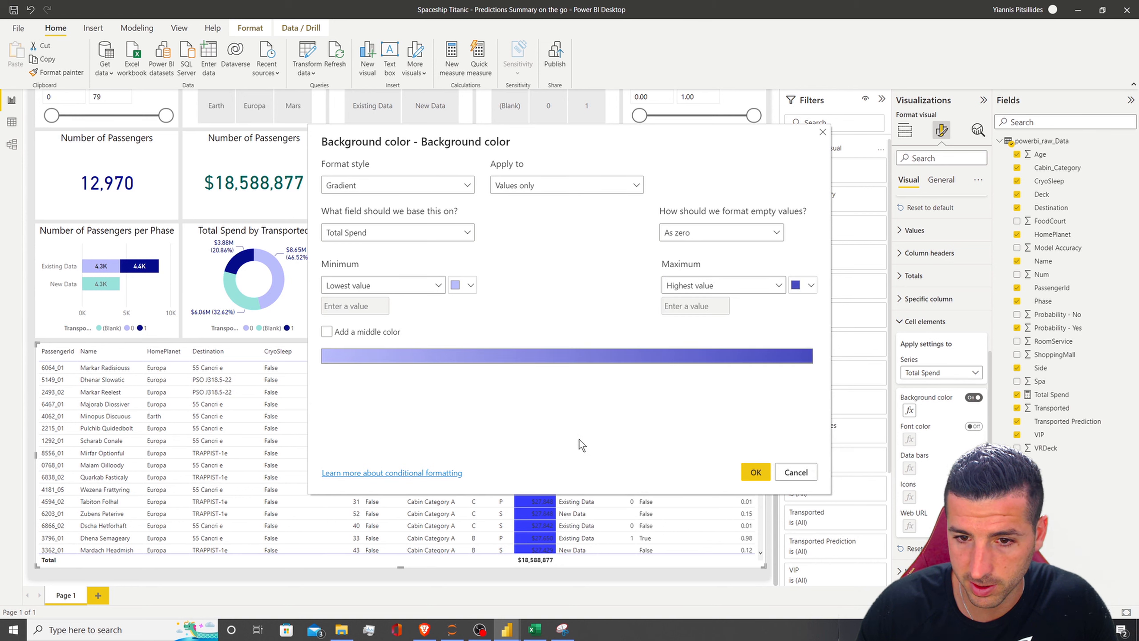
{"action": "left_click", "coordinate": [753, 473]}
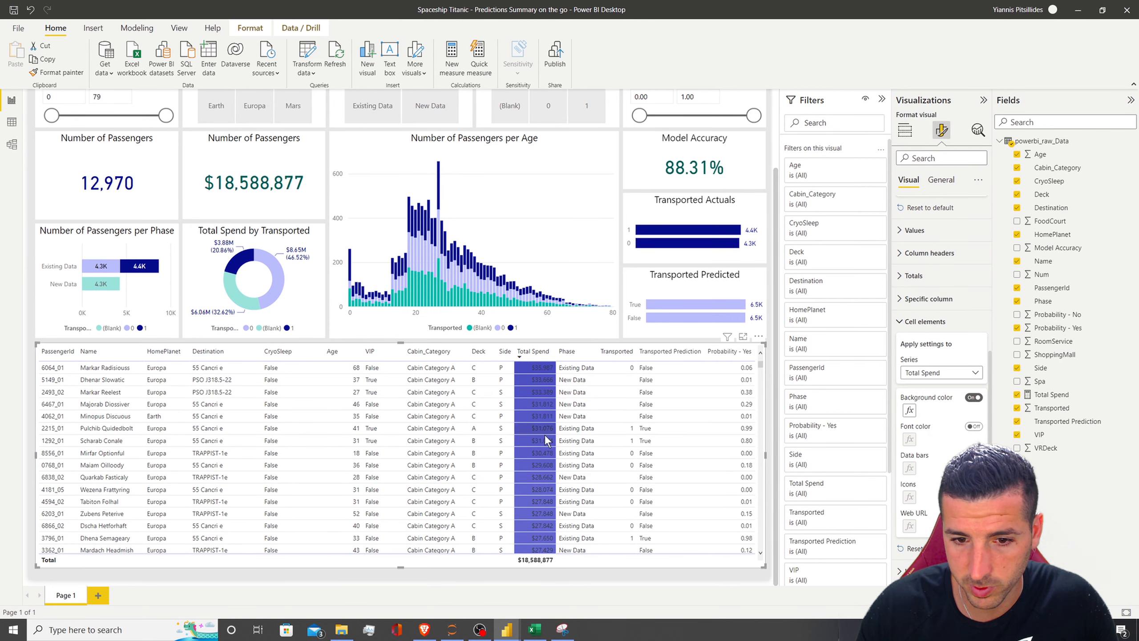
{"action": "left_click", "coordinate": [909, 410]}
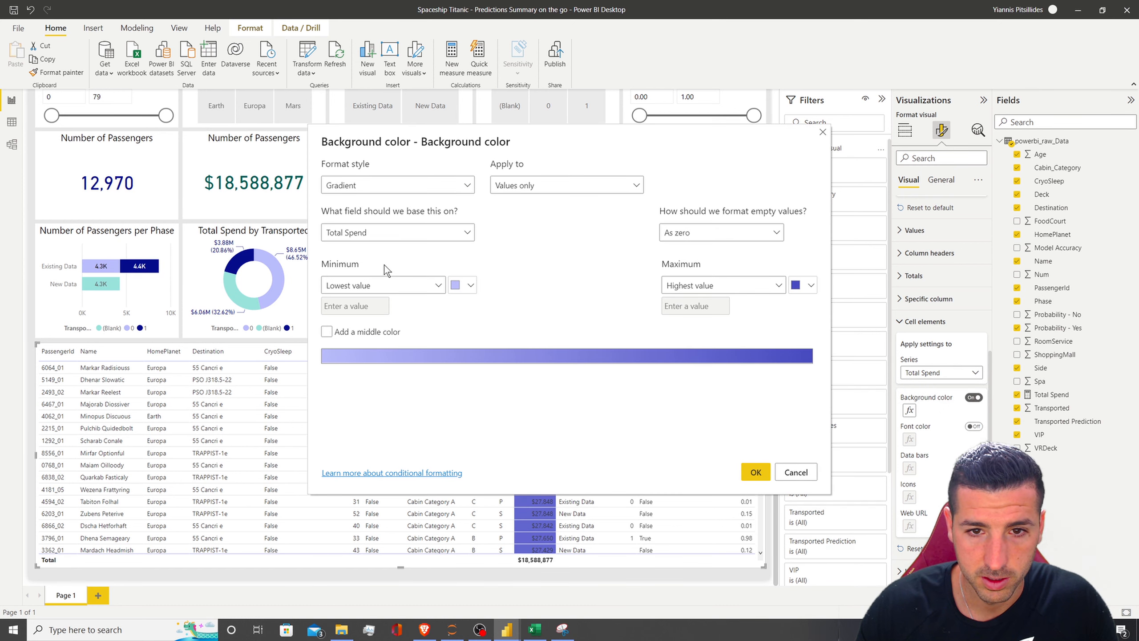
{"action": "left_click", "coordinate": [822, 131]}
Step: Set the text color of the values in the table's Total Spend column to white
{"action": "left_click", "coordinate": [928, 299]}
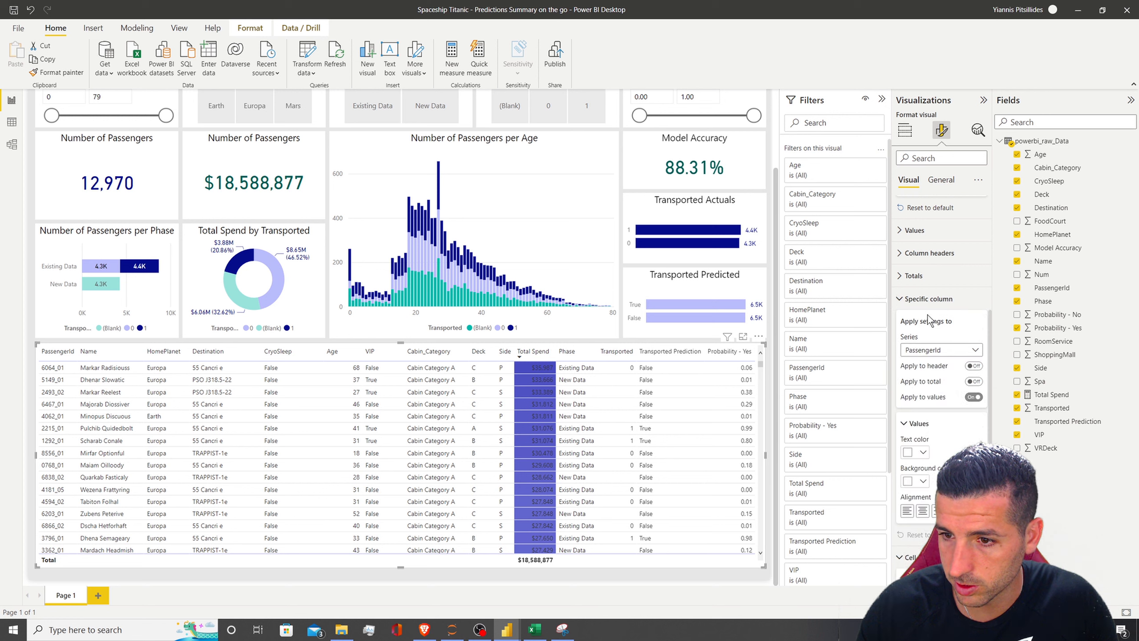
{"action": "left_click", "coordinate": [923, 351]}
{"action": "left_click", "coordinate": [920, 497]}
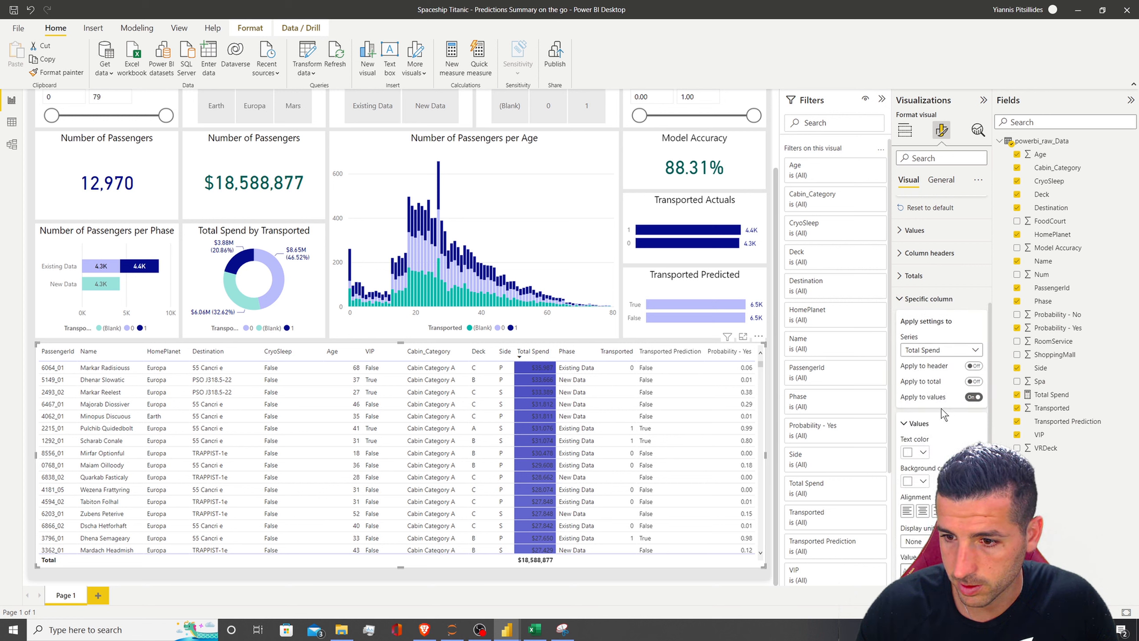
{"action": "scroll", "coordinate": [540, 440], "scroll_direction": "down", "scroll_amount": 5}
{"action": "scroll", "coordinate": [544, 442], "scroll_direction": "down", "scroll_amount": 6}
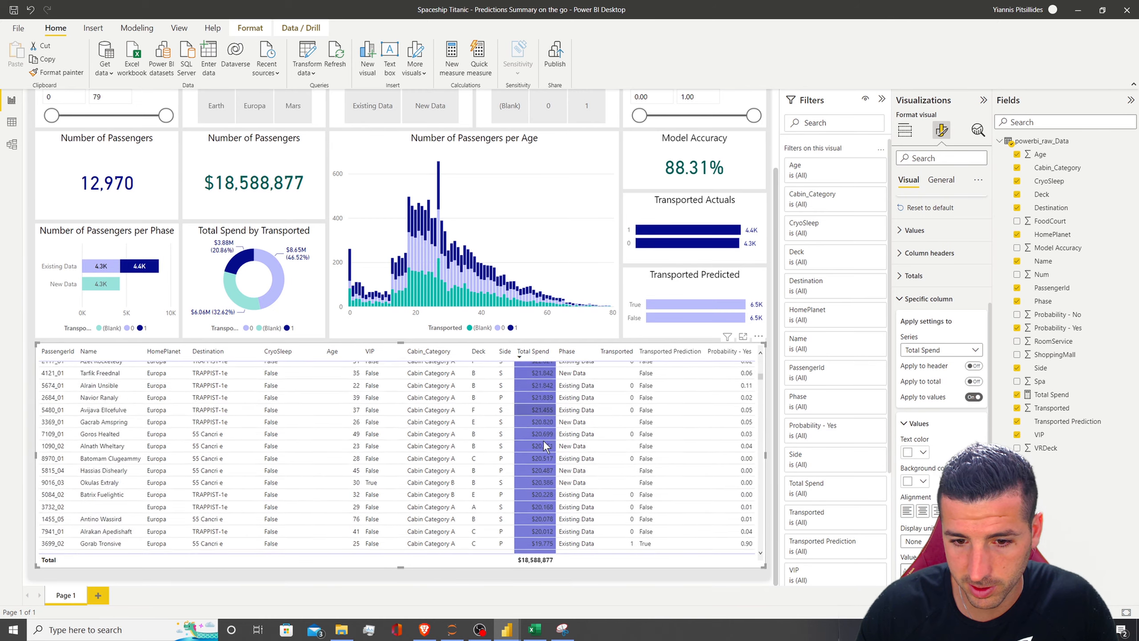
{"action": "scroll", "coordinate": [543, 410], "scroll_direction": "up", "scroll_amount": 5}
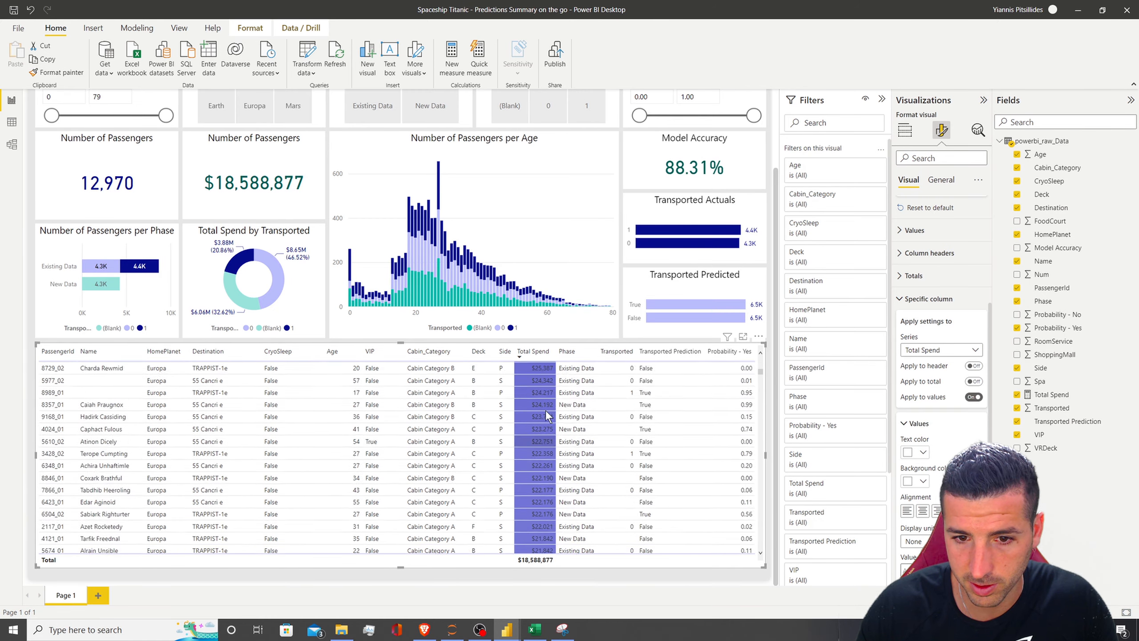
{"action": "scroll", "coordinate": [564, 441], "scroll_direction": "down", "scroll_amount": 8}
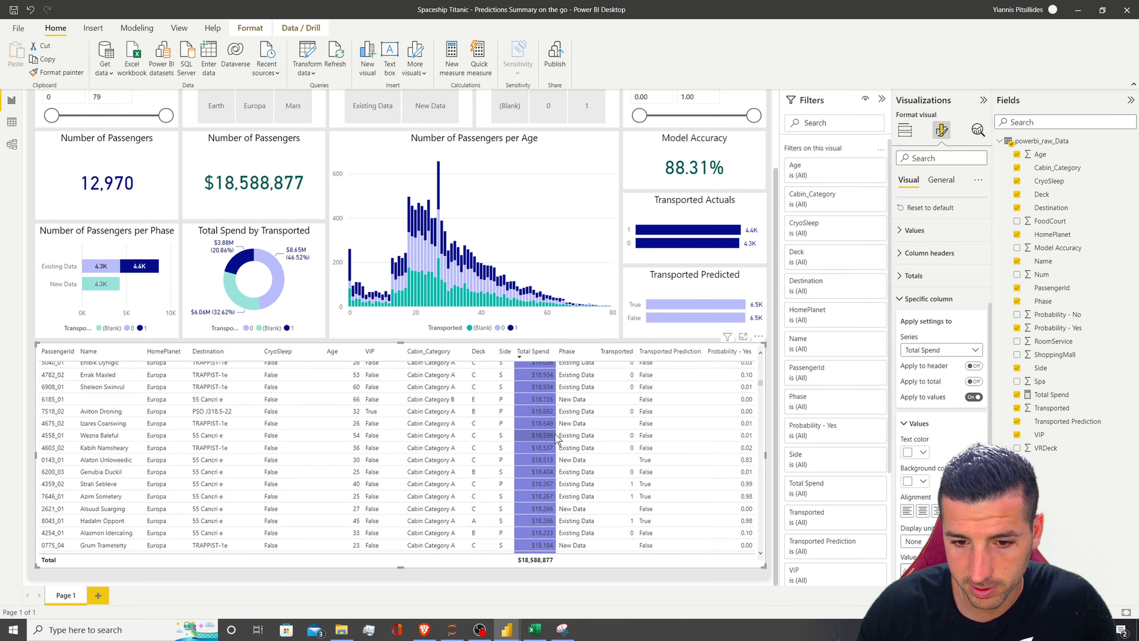
{"action": "left_click", "coordinate": [921, 453]}
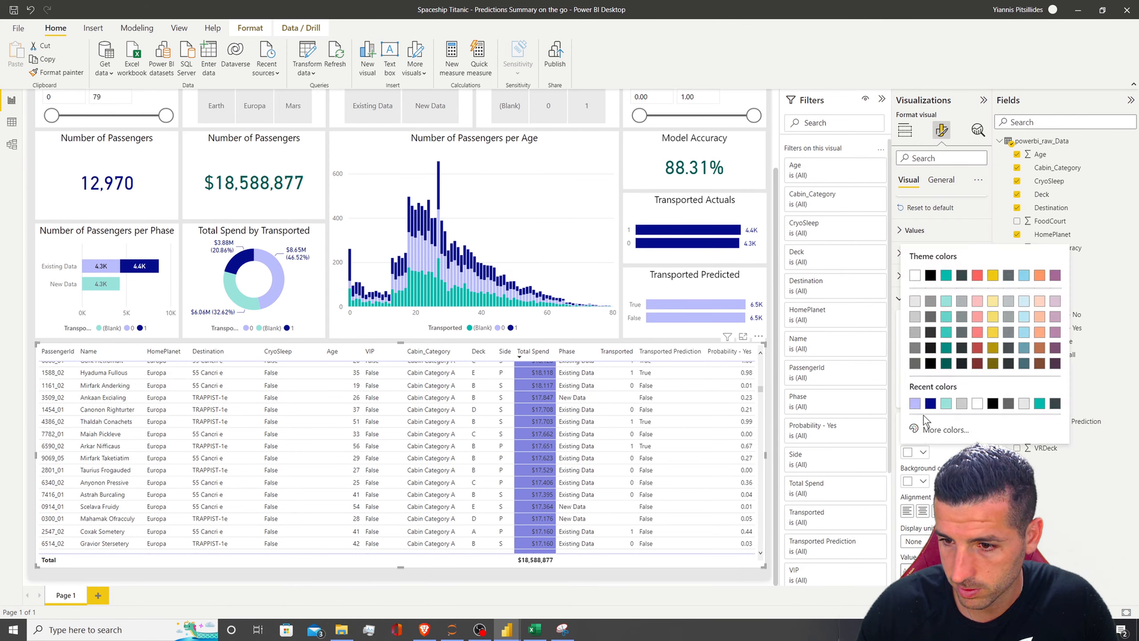
{"action": "key", "text": "Escape"}
{"action": "scroll", "coordinate": [560, 408], "scroll_direction": "up", "scroll_amount": 3}
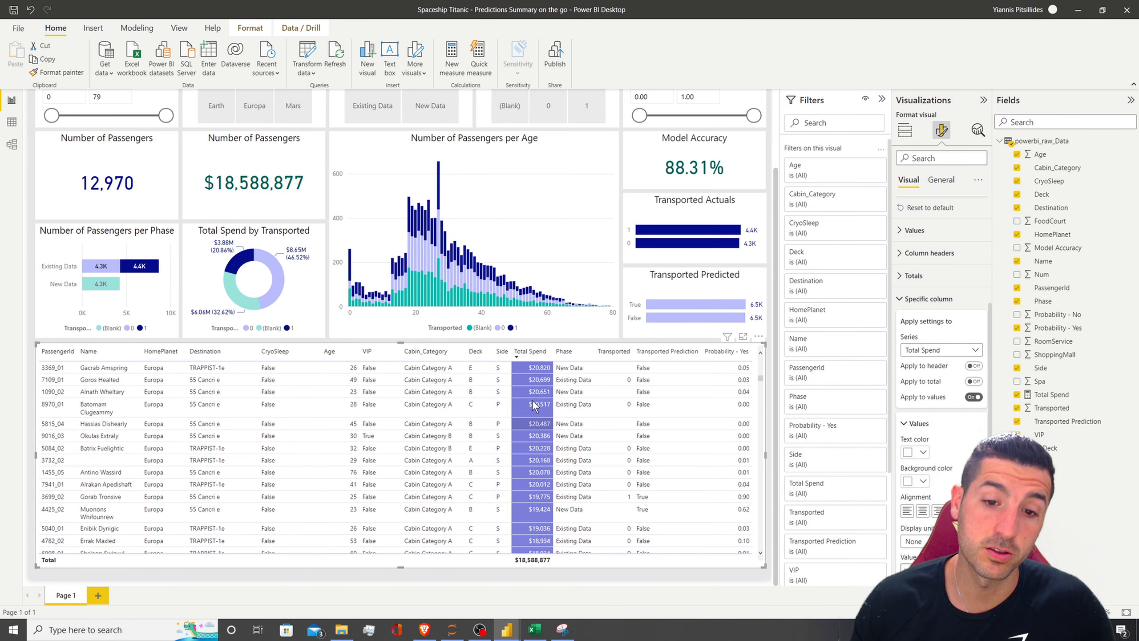
{"action": "scroll", "coordinate": [531, 419], "scroll_direction": "up", "scroll_amount": 5}
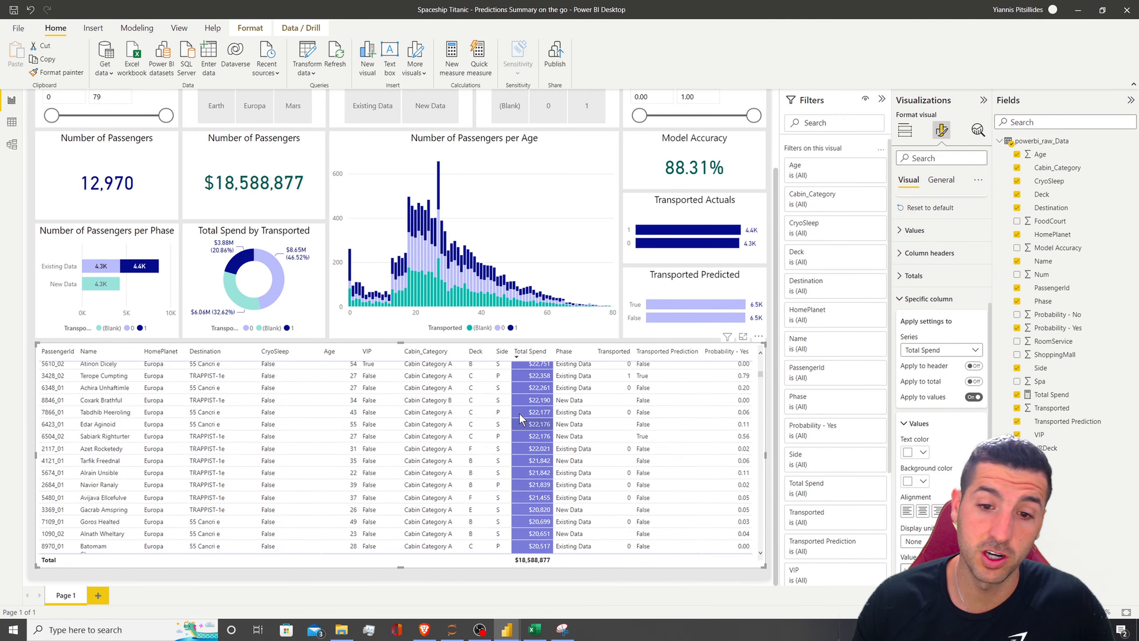
Step: Sort the table by Total Spend in ascending and then descending order to check the gradient, and narrow the Deck column slightly
{"action": "left_click", "coordinate": [536, 352]}
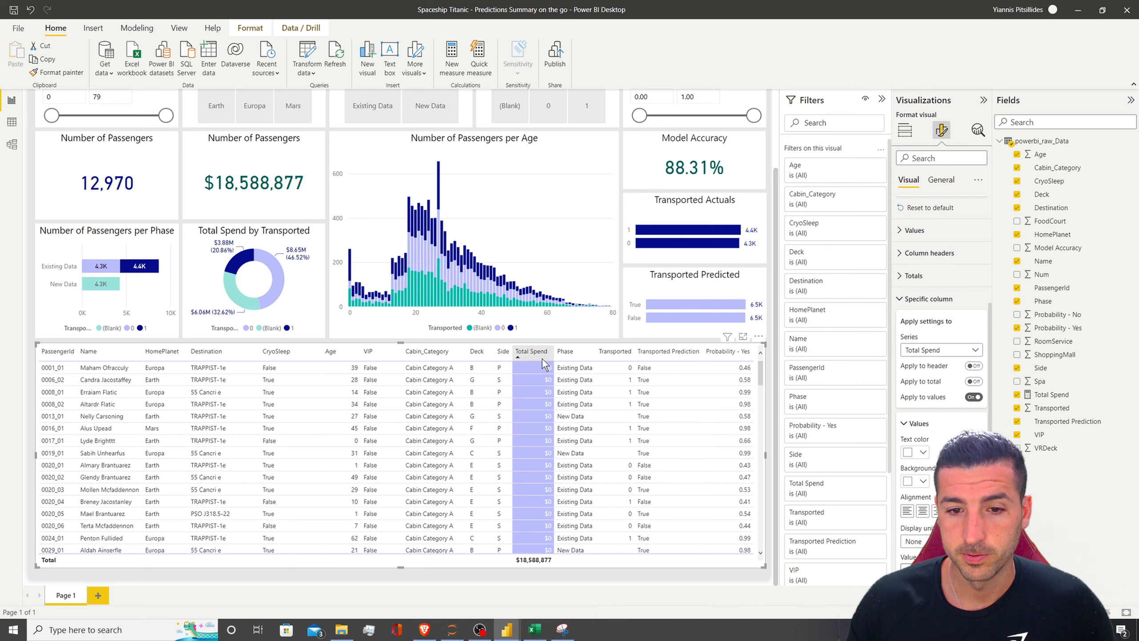
{"action": "left_click", "coordinate": [544, 356]}
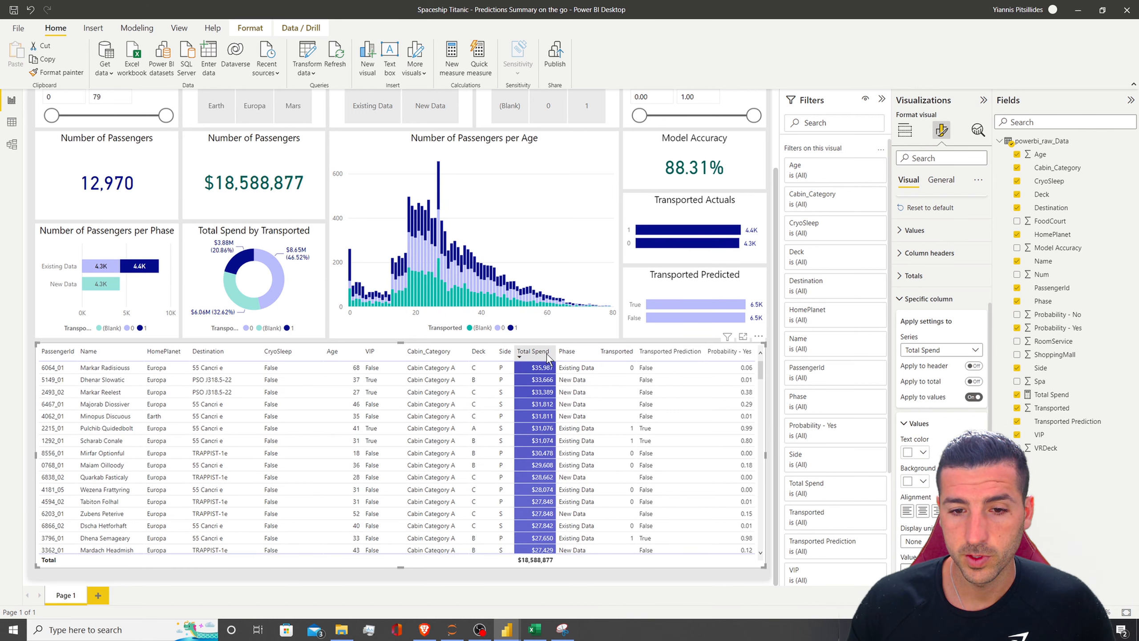
{"action": "left_click", "coordinate": [535, 355]}
{"action": "left_click", "coordinate": [534, 354]}
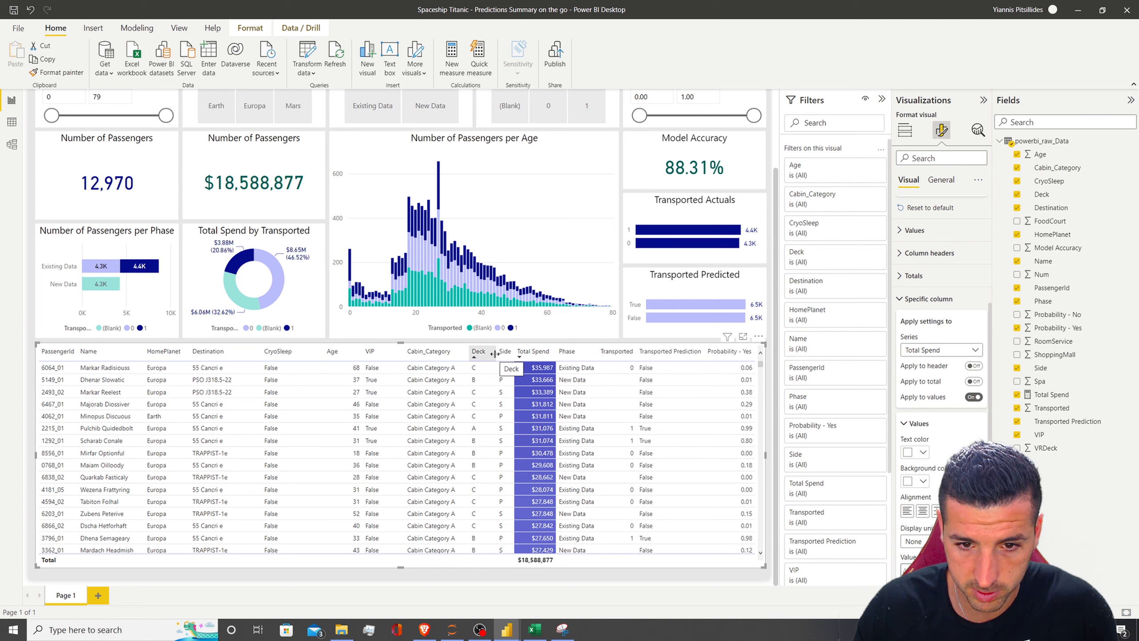
{"action": "left_click_drag", "start_coordinate": [495, 354], "coordinate": [492, 353]}
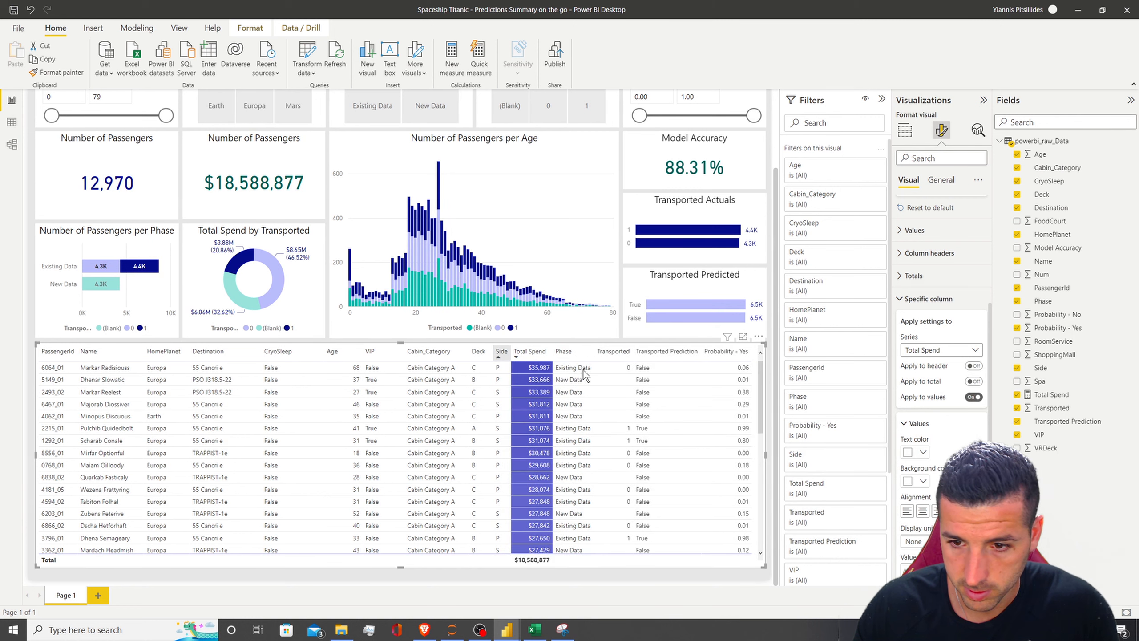
Step: Choose the Probability - Yes column as the target of the table's cell element formatting
{"action": "left_click", "coordinate": [902, 305]}
{"action": "left_click", "coordinate": [925, 372]}
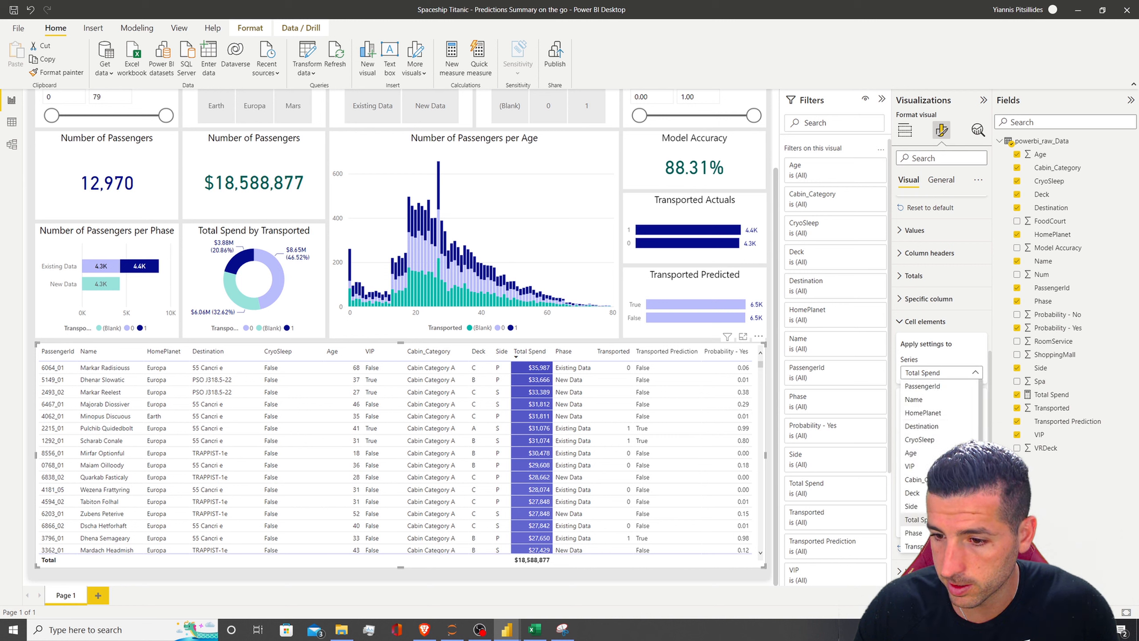
{"action": "scroll", "coordinate": [936, 449], "scroll_direction": "down", "scroll_amount": 1}
{"action": "left_click", "coordinate": [915, 546]}
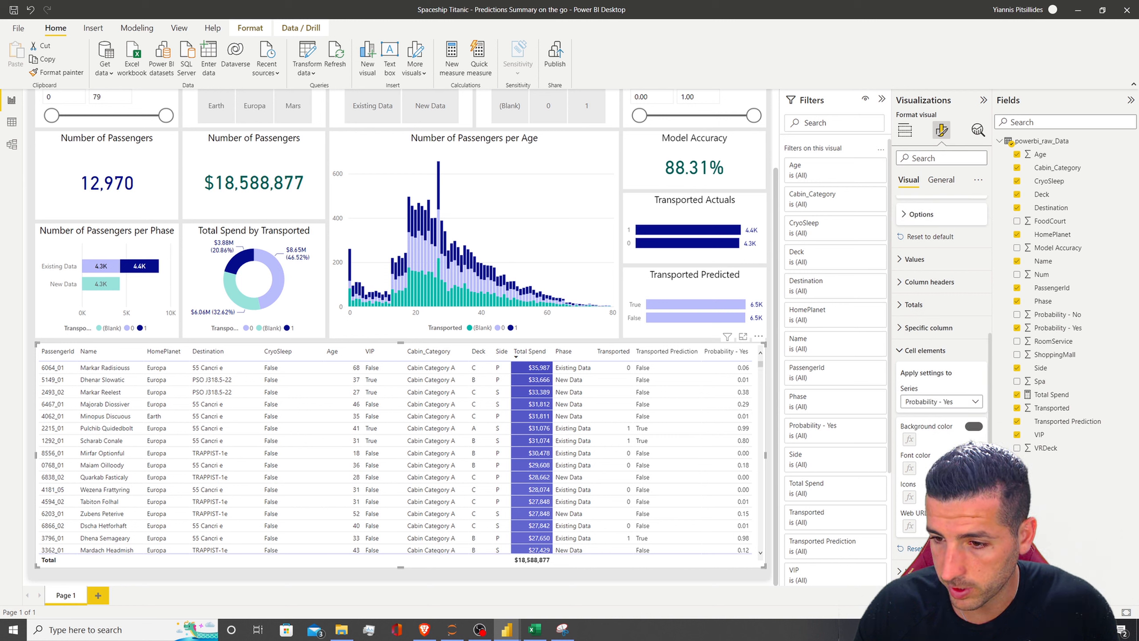
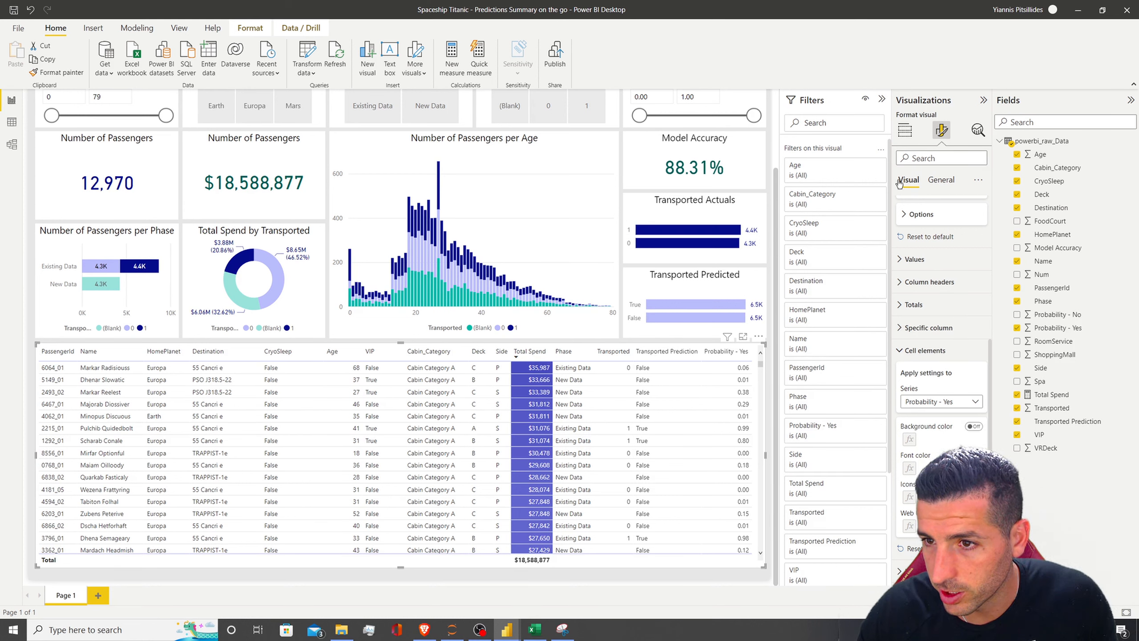
Step: Summarize the table's Probability - Yes column by average and rename the field back to "Probability - Yes"
{"action": "left_click", "coordinate": [905, 130]}
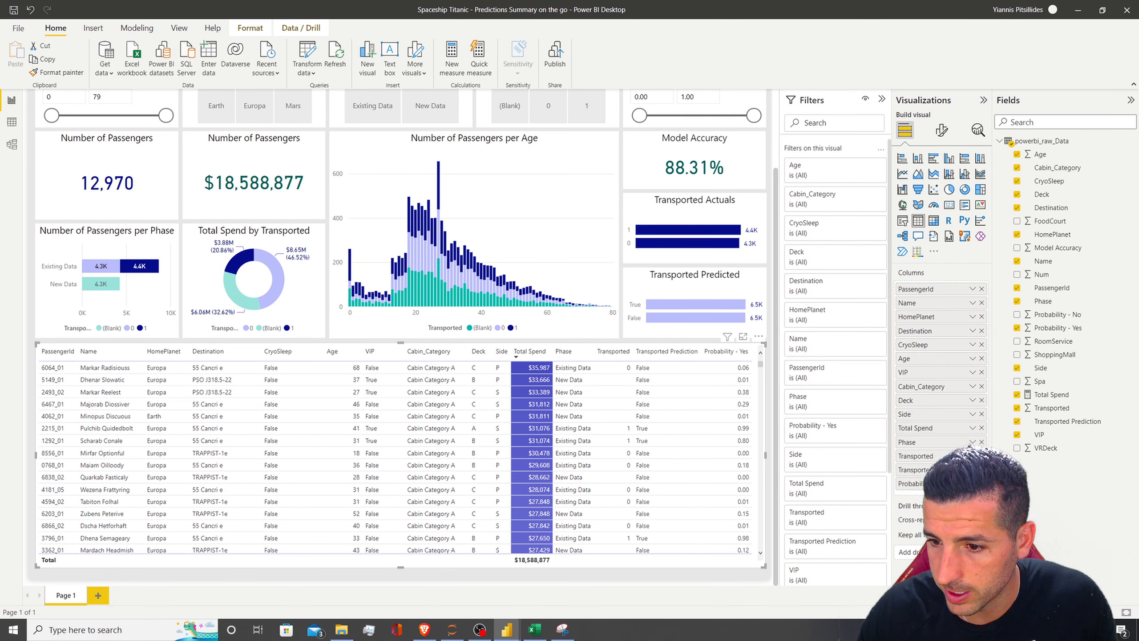
{"action": "left_click", "coordinate": [973, 483]}
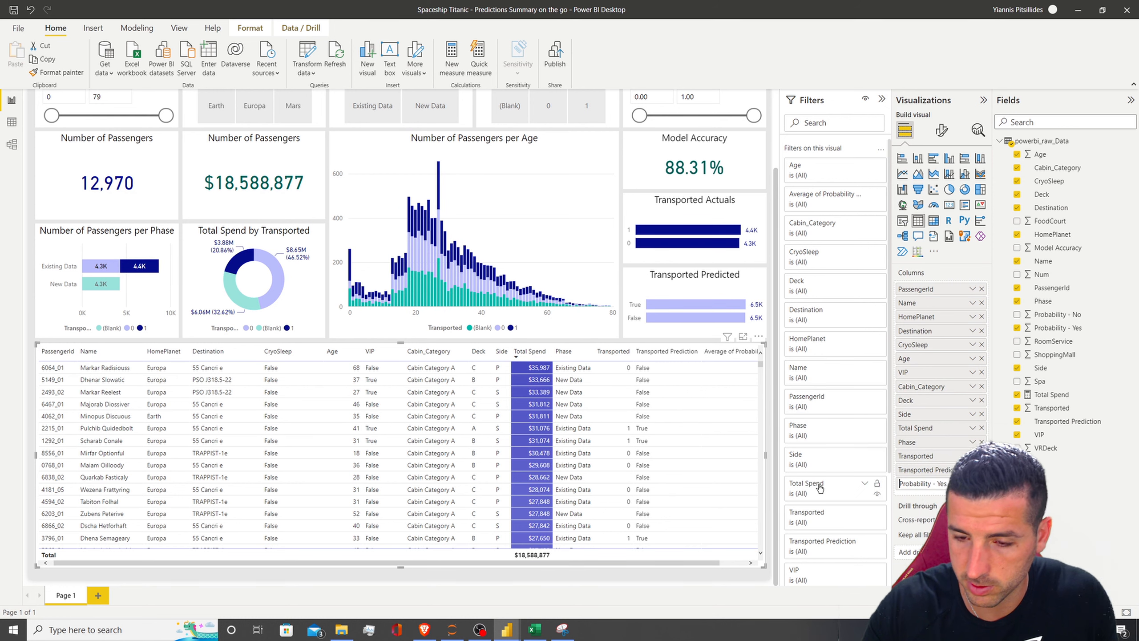
{"action": "key", "text": "Return"}
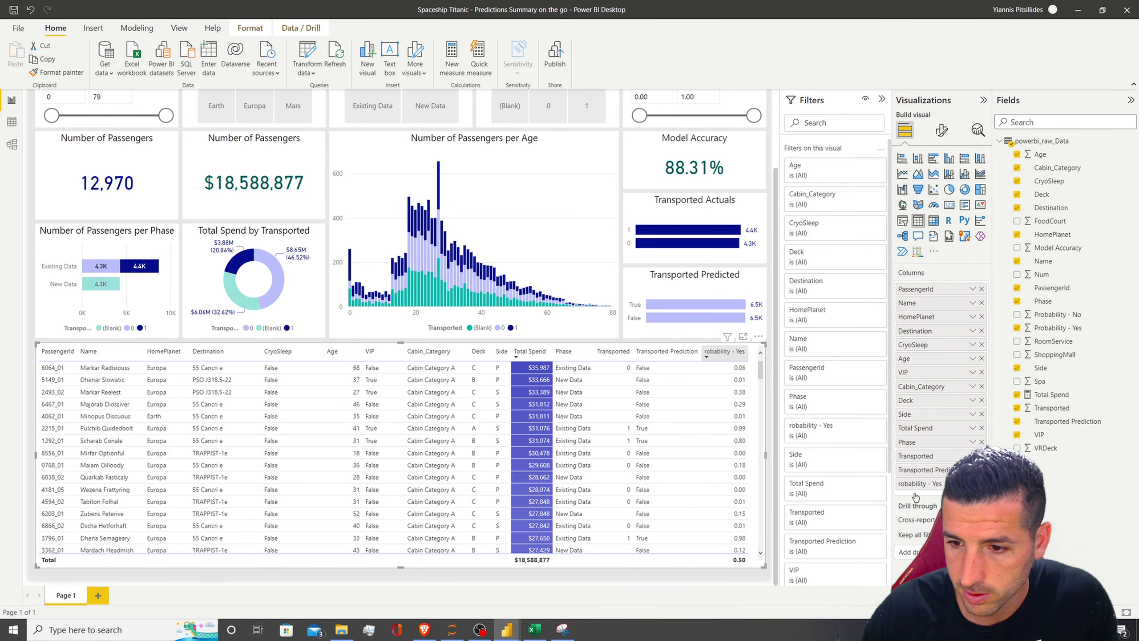
{"action": "double_click", "coordinate": [915, 484]}
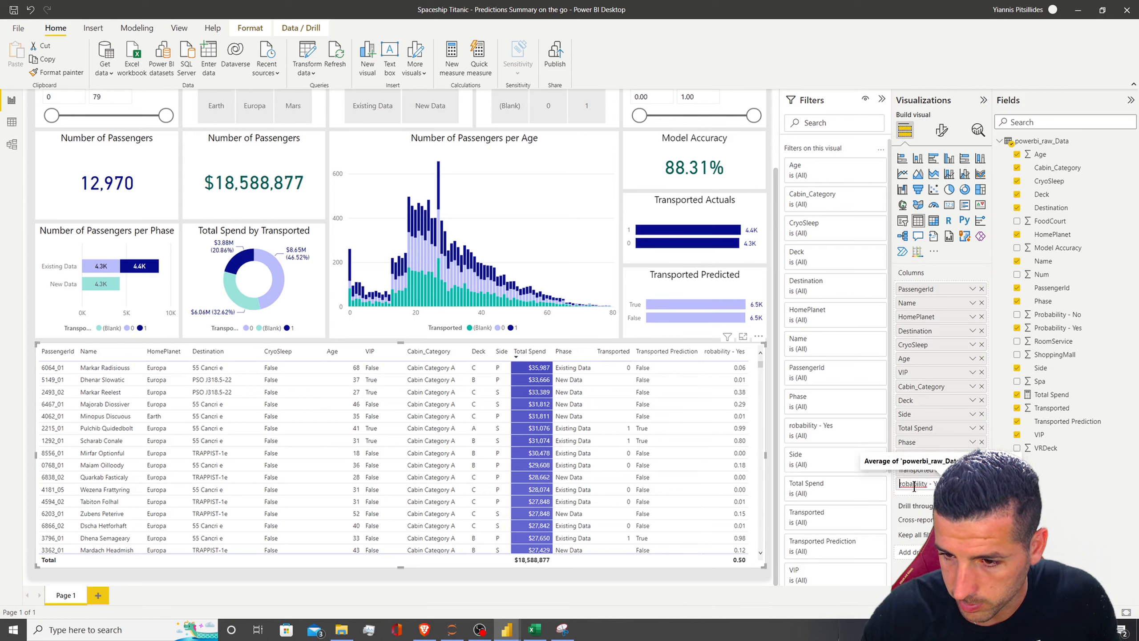
{"action": "type", "text": "P"}
{"action": "key", "text": "Return"}
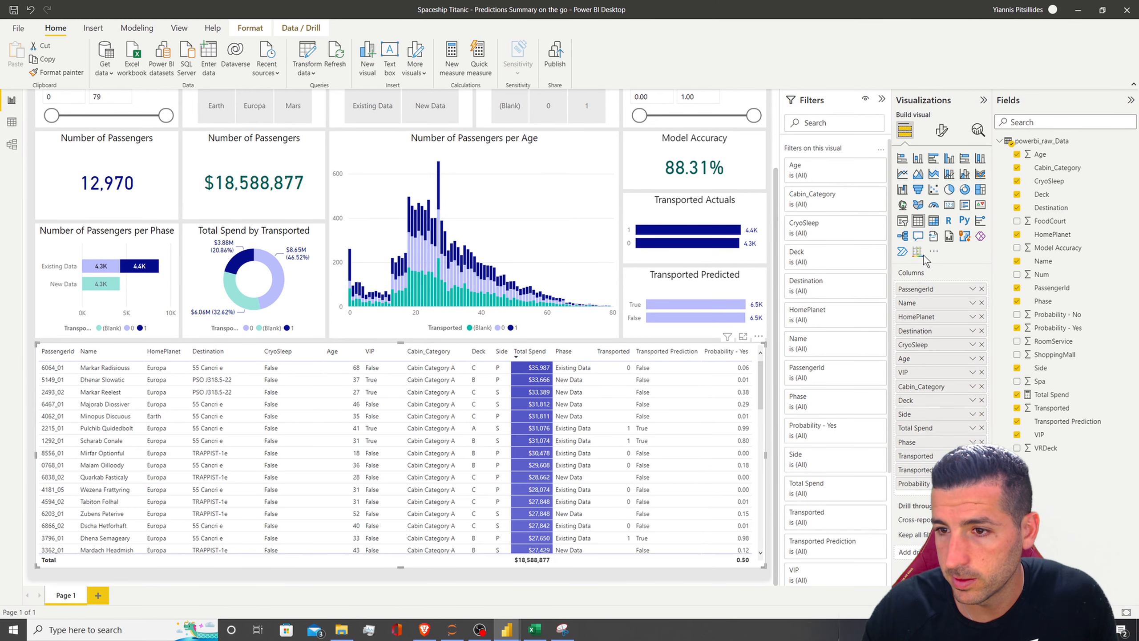
Step: Turn on data bars in the cell elements of the table's averaged Probability - Yes column
{"action": "left_click", "coordinate": [942, 130]}
{"action": "left_click", "coordinate": [925, 343]}
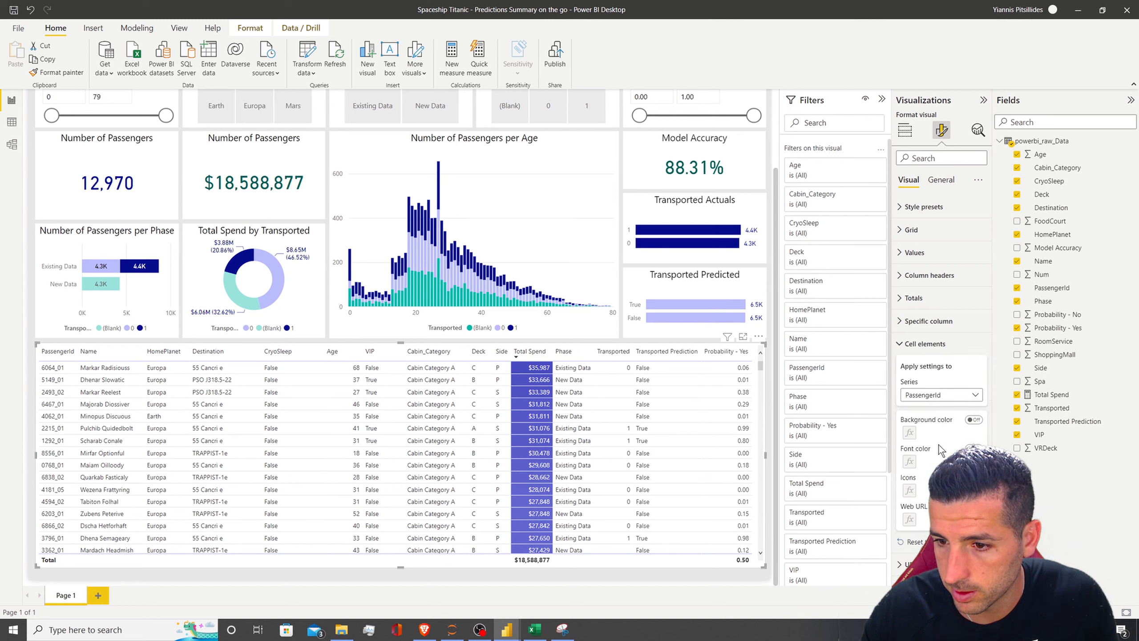
{"action": "left_click", "coordinate": [942, 395]}
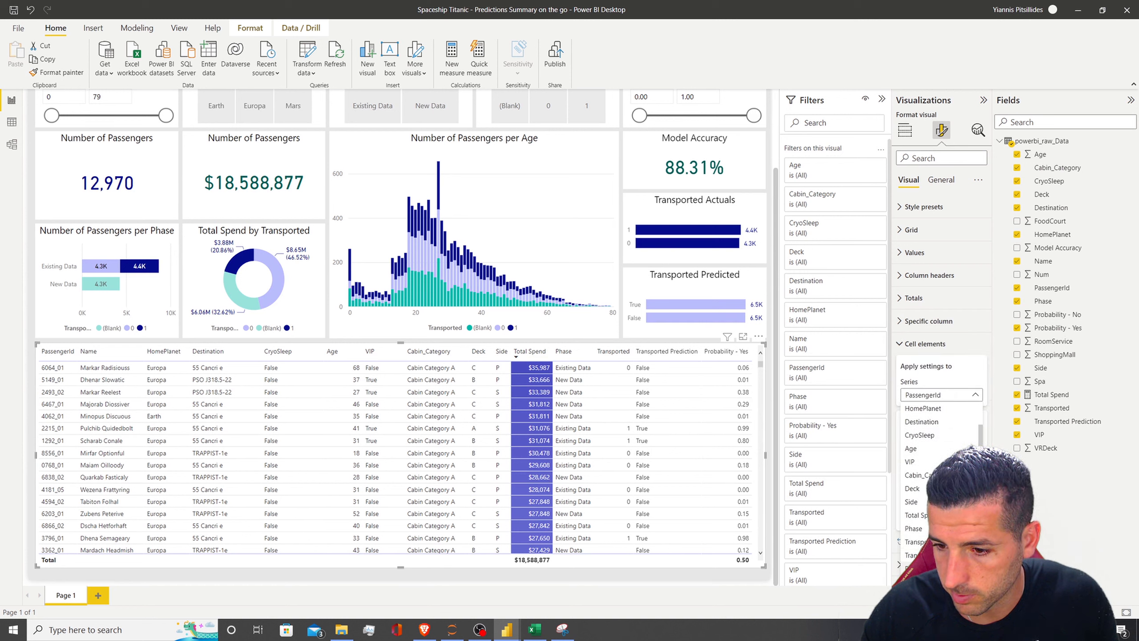
{"action": "left_click", "coordinate": [923, 569]}
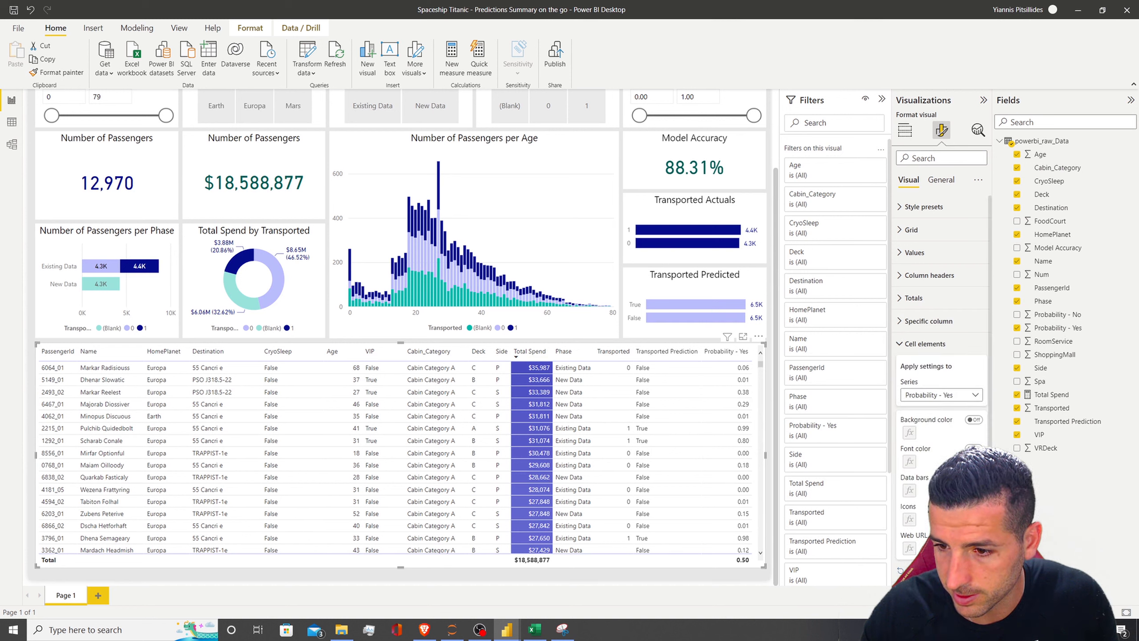
{"action": "left_click", "coordinate": [974, 478]}
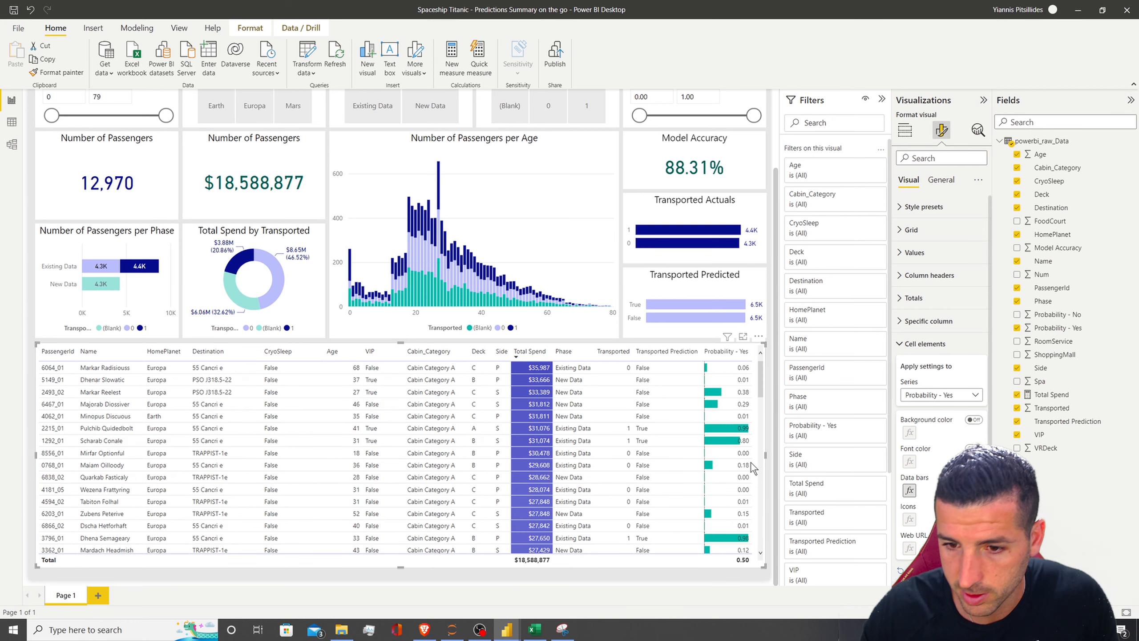
Step: Set the positive bar color of the Probability - Yes data bars to the copied lavender hex color and apply it
{"action": "left_click", "coordinate": [908, 490]}
{"action": "left_click", "coordinate": [480, 275]}
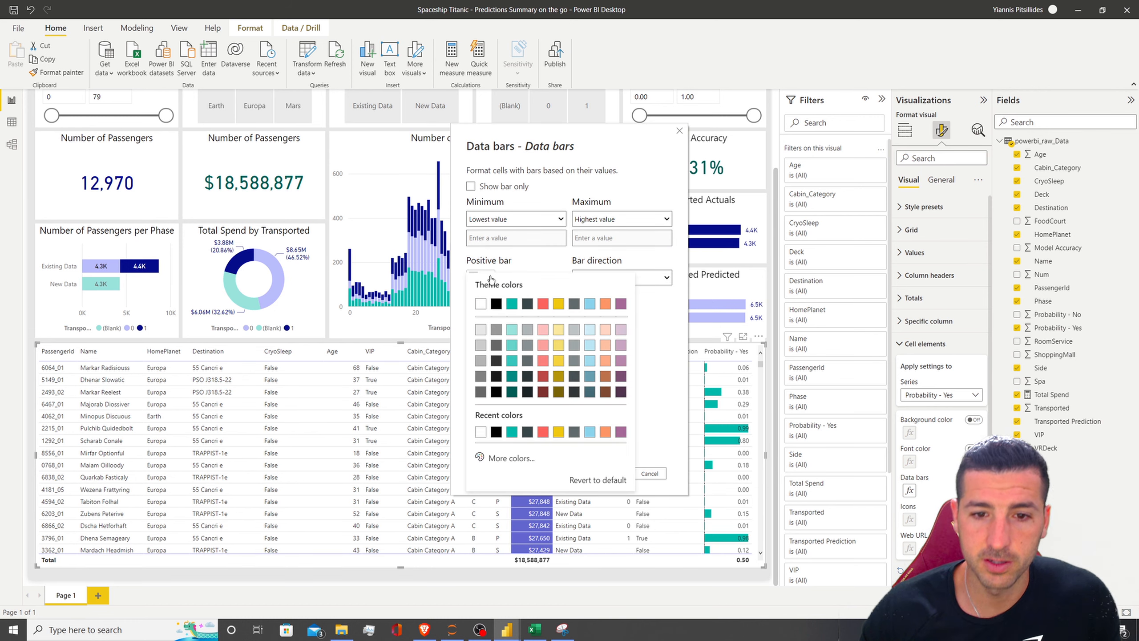
{"action": "left_click", "coordinate": [508, 459]}
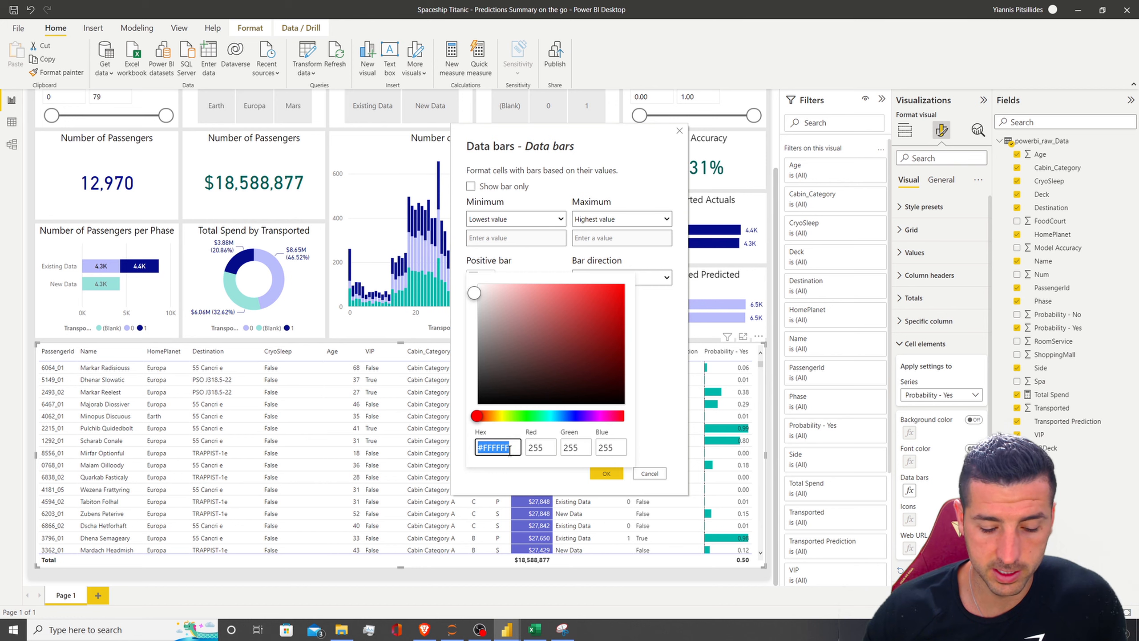
{"action": "key", "text": "ctrl+v"}
{"action": "left_click", "coordinate": [664, 422]}
{"action": "left_click", "coordinate": [603, 475]}
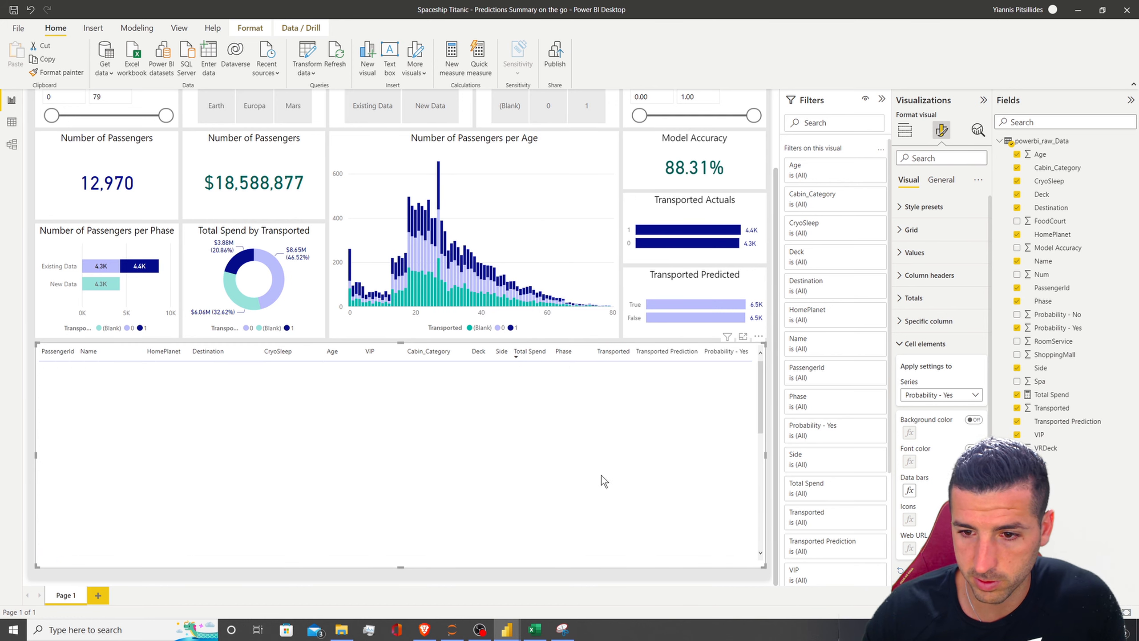
{"action": "scroll", "coordinate": [672, 448], "scroll_direction": "down", "scroll_amount": 5}
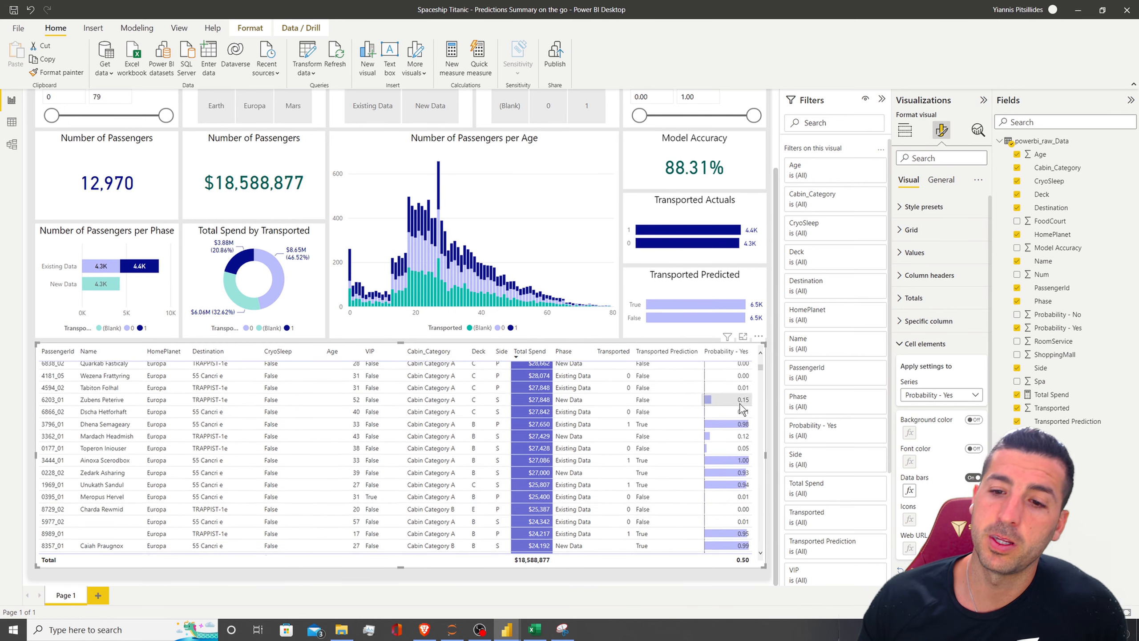
{"action": "scroll", "coordinate": [742, 409], "scroll_direction": "up", "scroll_amount": 6}
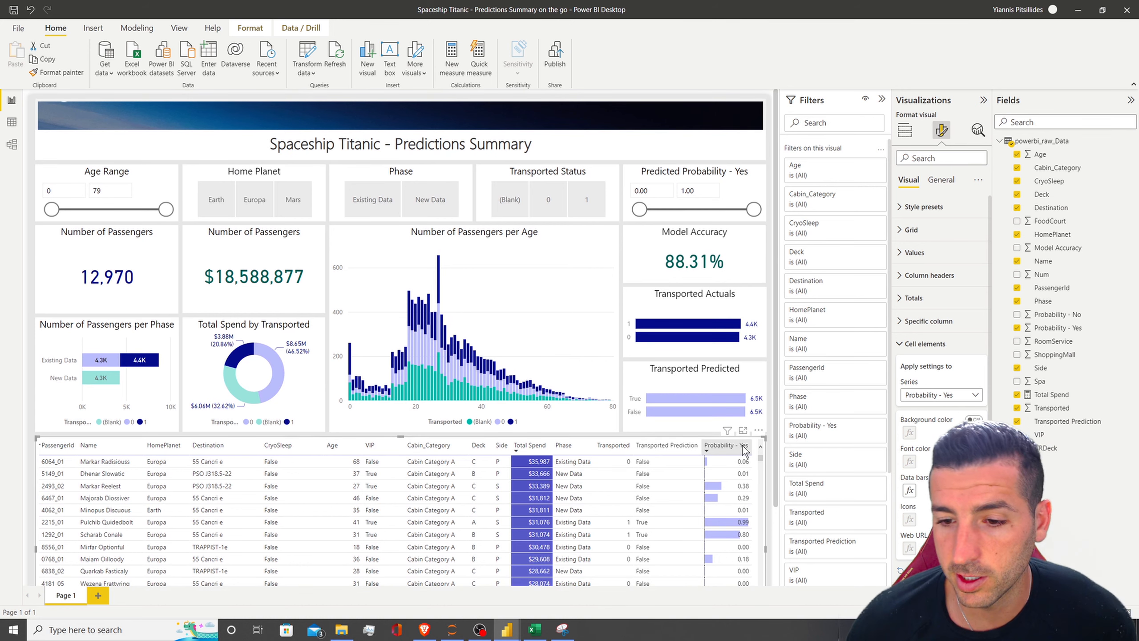
Step: Sort the passenger table by Probability - Yes in descending order and shorten the table from its lower edge
{"action": "left_click", "coordinate": [743, 447]}
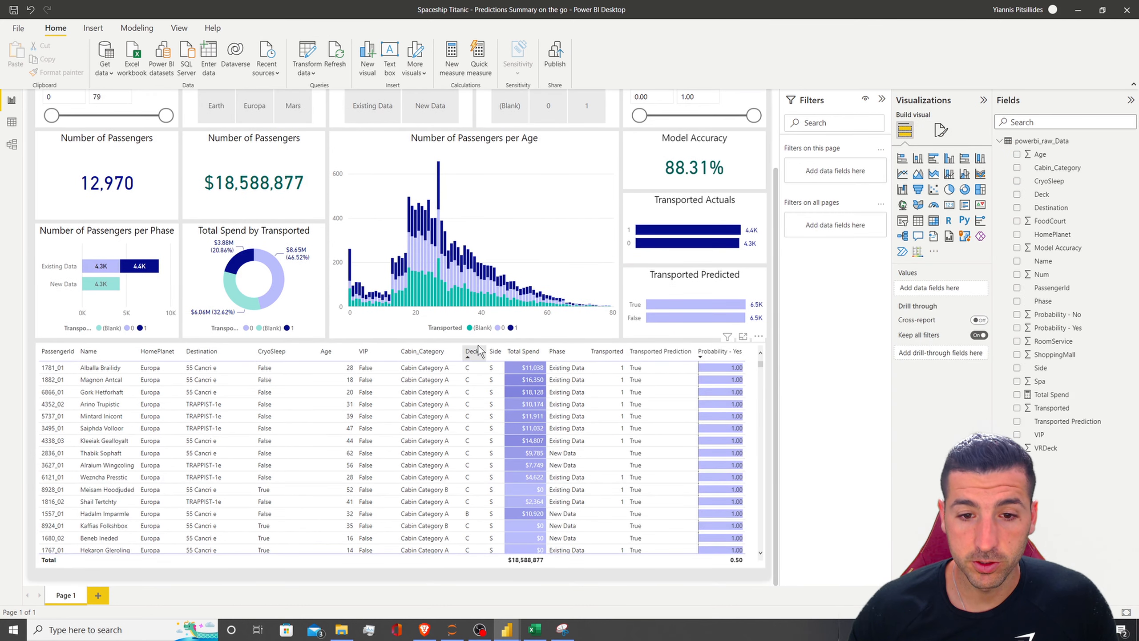
{"action": "left_click", "coordinate": [468, 348]}
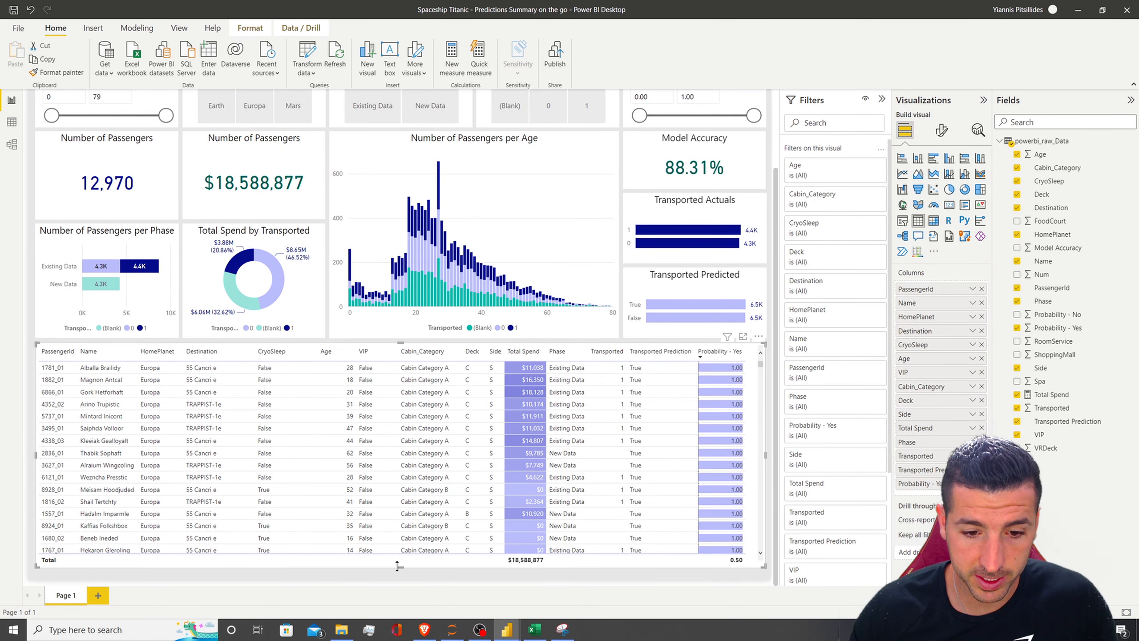
{"action": "left_click_drag", "start_coordinate": [403, 569], "coordinate": [415, 529]}
{"action": "scroll", "coordinate": [510, 542], "scroll_direction": "up", "scroll_amount": 3}
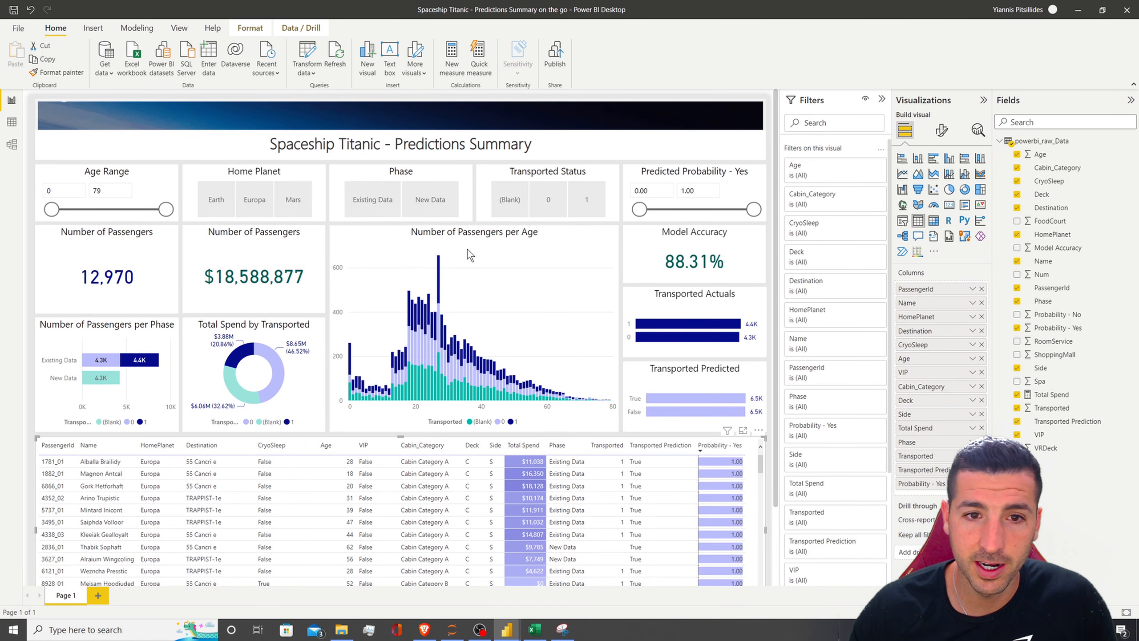
Step: Filter the report to the New Data phase, cross-filter it by the True predictions and review the passenger rows
{"action": "left_click", "coordinate": [439, 207]}
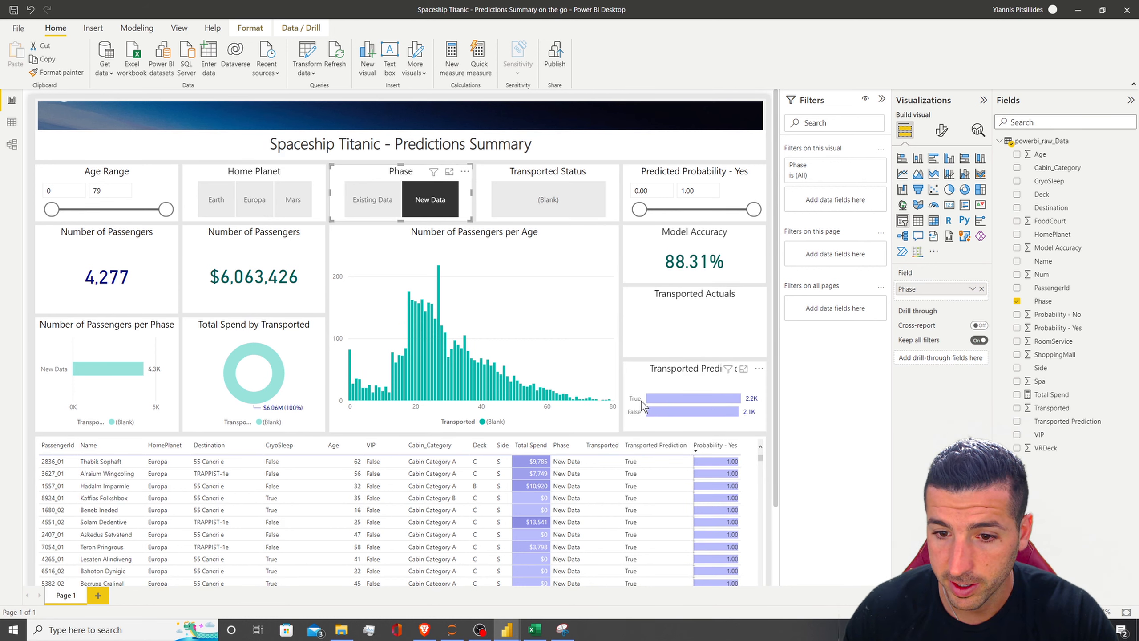
{"action": "scroll", "coordinate": [619, 408], "scroll_direction": "down", "scroll_amount": 3}
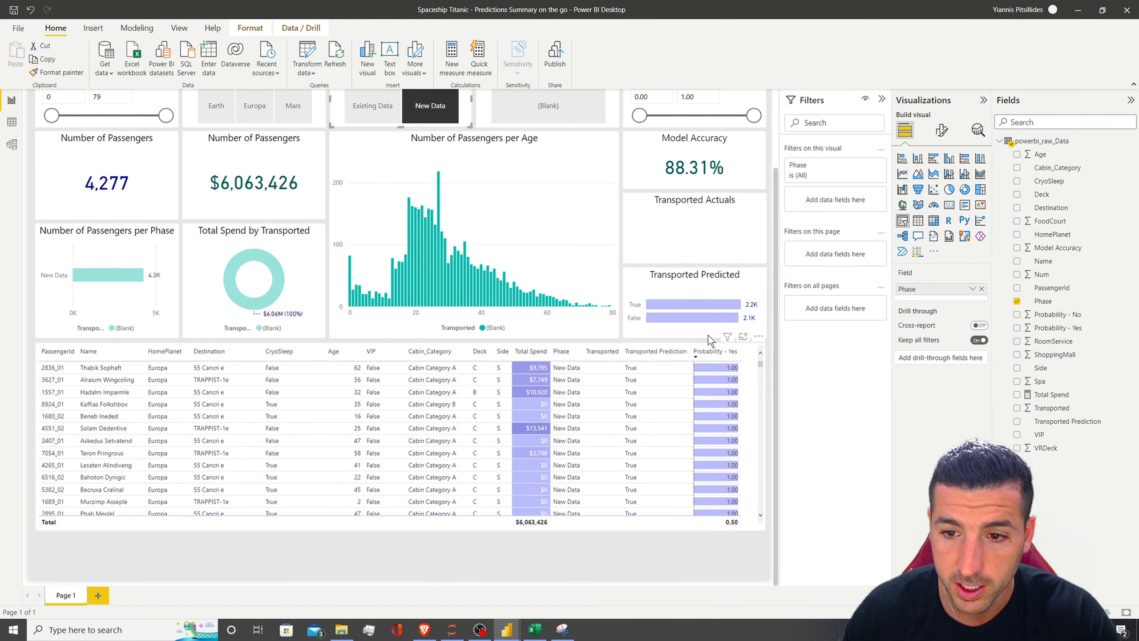
{"action": "left_click", "coordinate": [689, 307]}
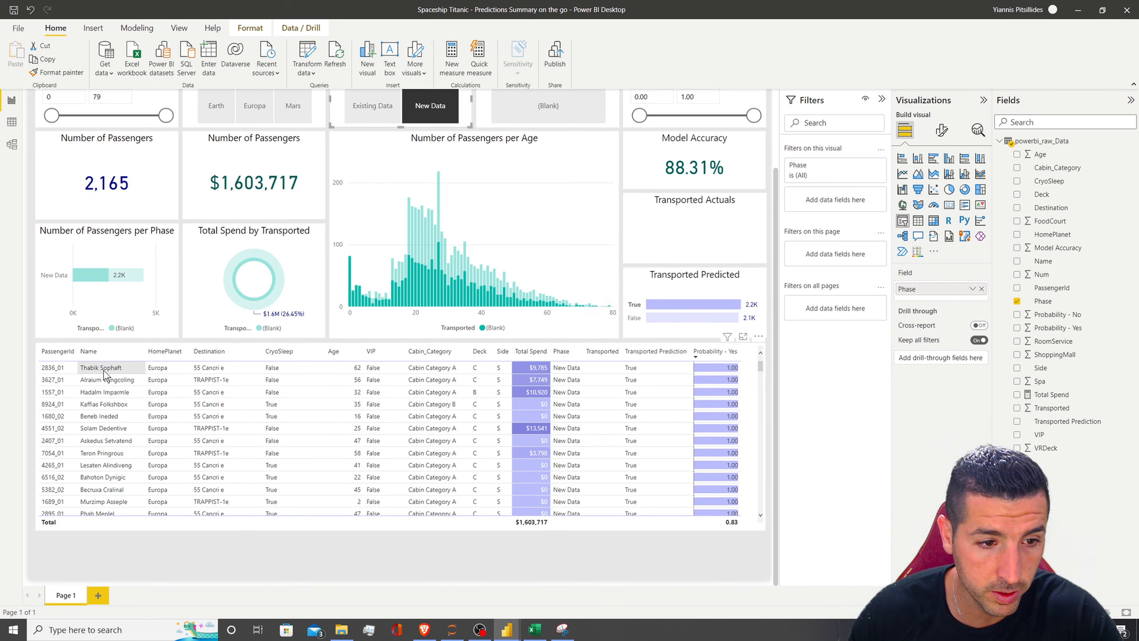
{"action": "scroll", "coordinate": [138, 431], "scroll_direction": "down", "scroll_amount": 5}
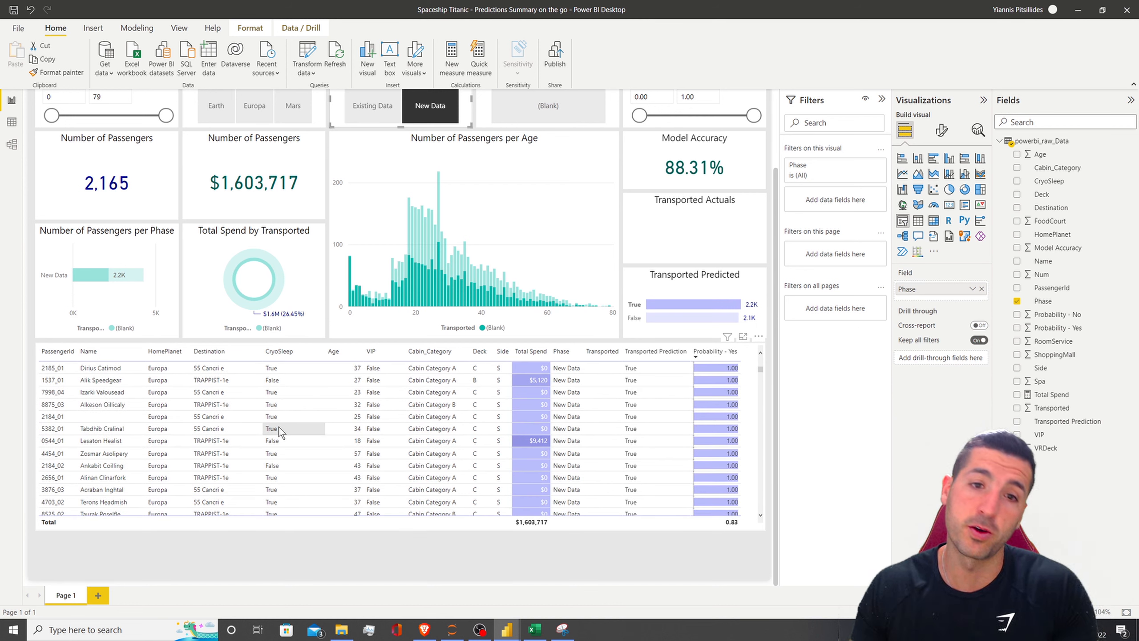
Step: Cross-filter the report by the False predictions, and clear both that selection and the New Data phase filter
{"action": "left_click", "coordinate": [661, 318]}
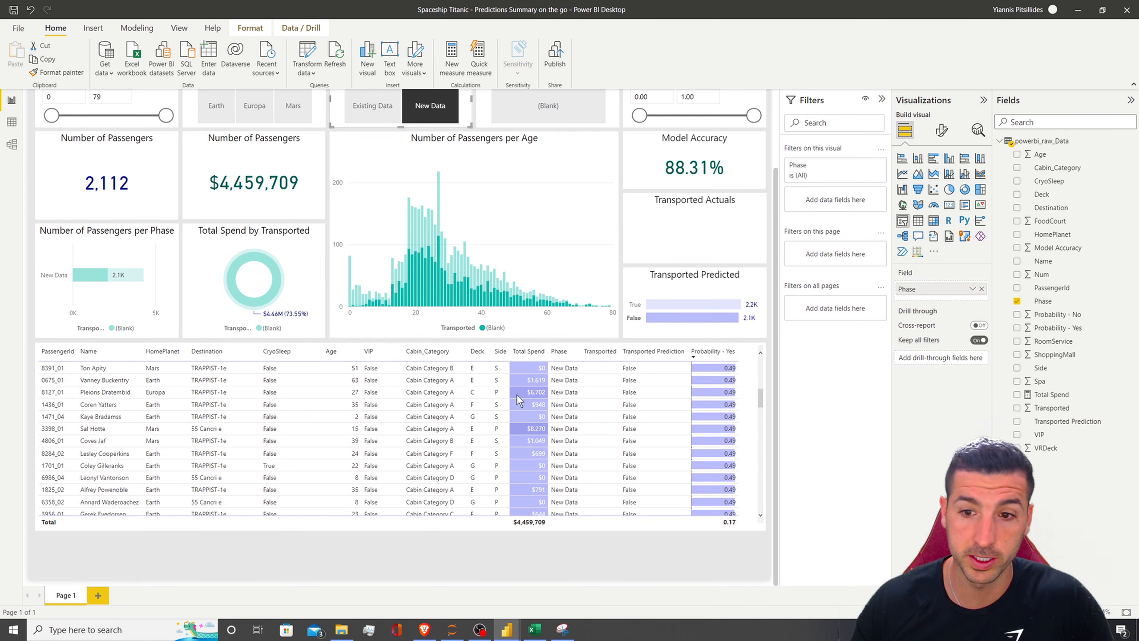
{"action": "left_click", "coordinate": [680, 318]}
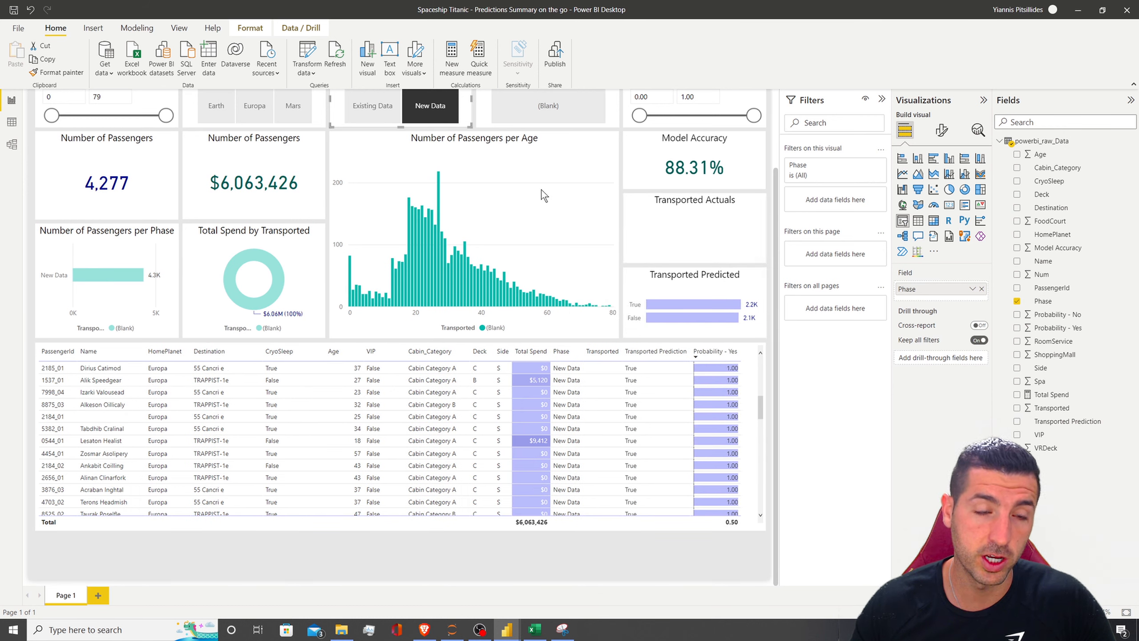
{"action": "scroll", "coordinate": [407, 258], "scroll_direction": "up", "scroll_amount": 2}
{"action": "scroll", "coordinate": [408, 258], "scroll_direction": "up", "scroll_amount": 1}
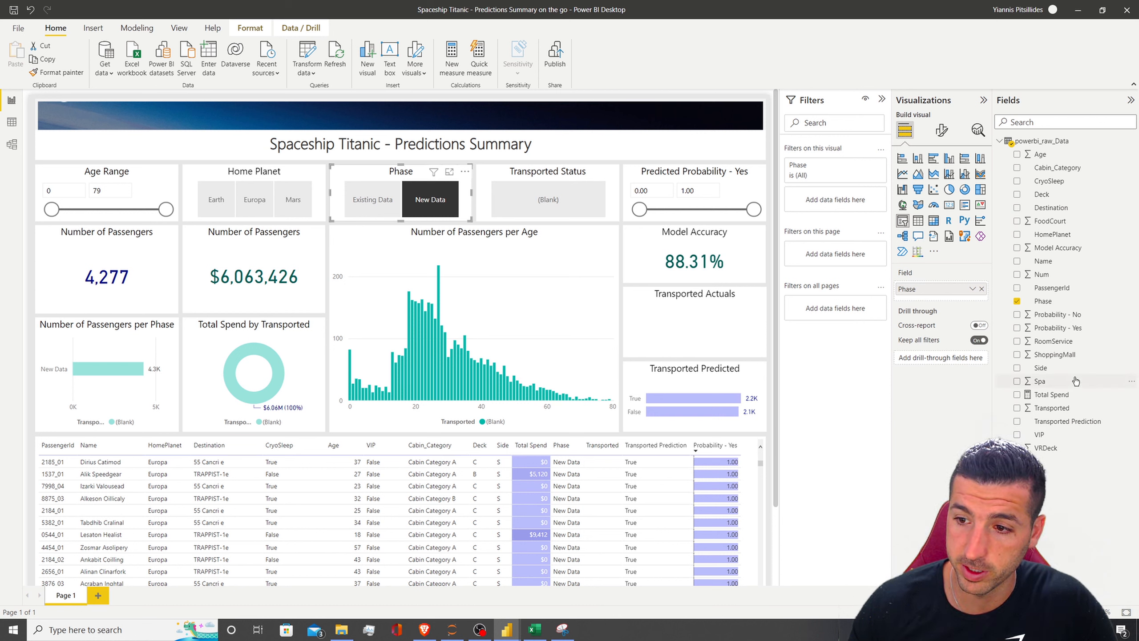
{"action": "left_click", "coordinate": [443, 205]}
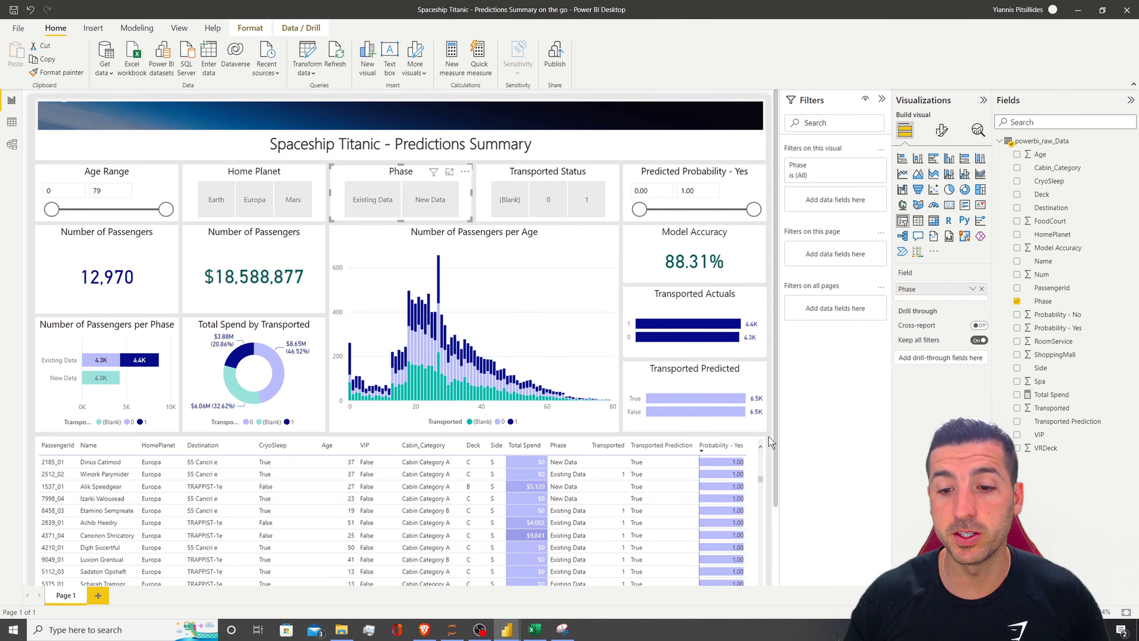
Step: Look at the Flow Graphs section below the passenger table in the finished report and return to the new report
{"action": "scroll", "coordinate": [770, 433], "scroll_direction": "down", "scroll_amount": 2}
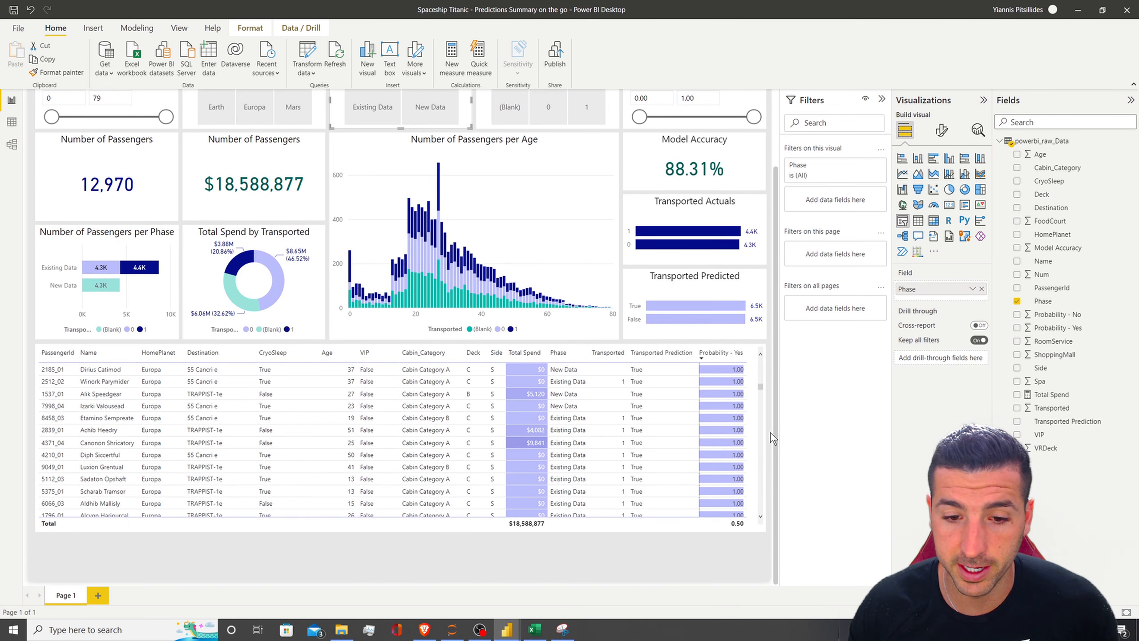
{"action": "left_click", "coordinate": [468, 561]}
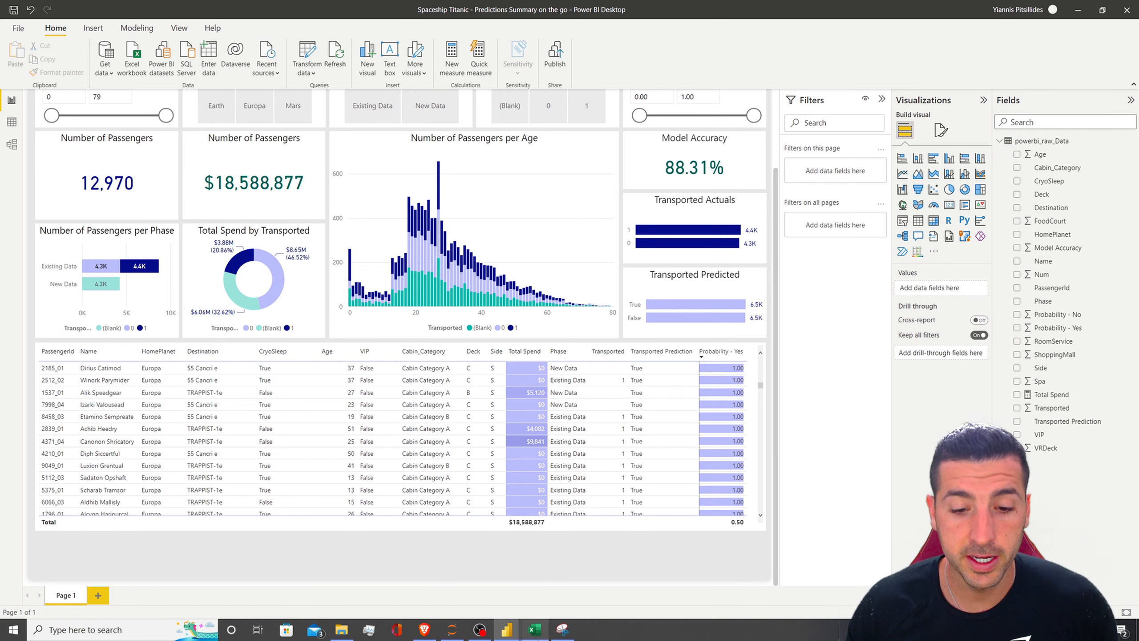
{"action": "mouse_move", "coordinate": [506, 629]}
{"action": "left_click", "coordinate": [472, 587]}
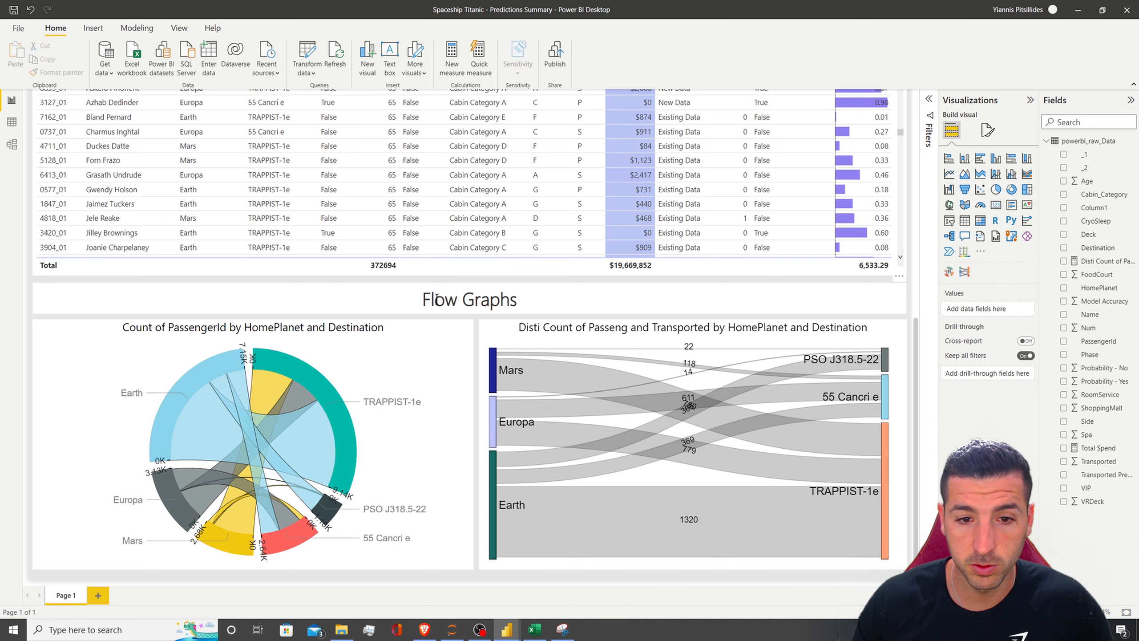
{"action": "left_click_drag", "start_coordinate": [431, 299], "coordinate": [510, 299]}
{"action": "mouse_move", "coordinate": [506, 628]}
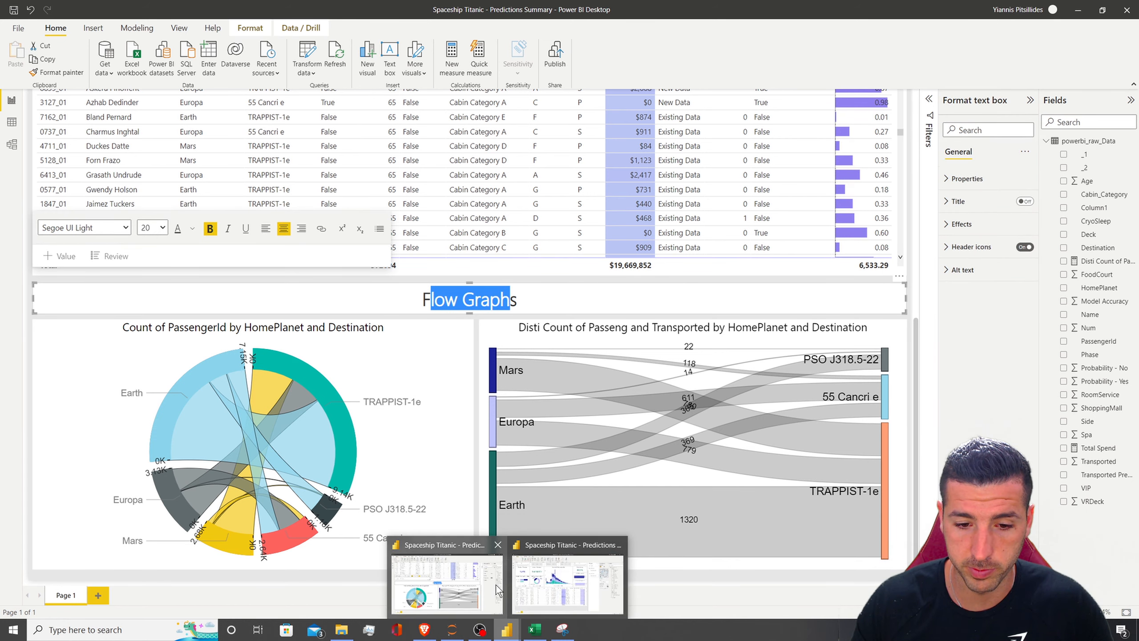
{"action": "left_click", "coordinate": [522, 584]}
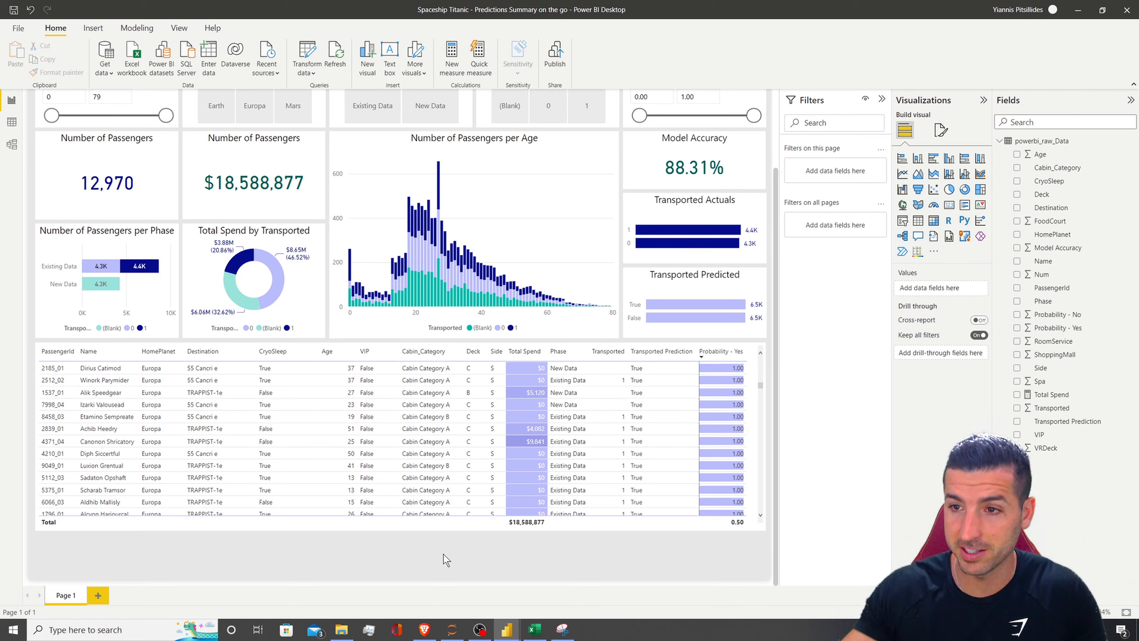
Step: Try a larger custom canvas height for the report page
{"action": "left_click", "coordinate": [941, 130]}
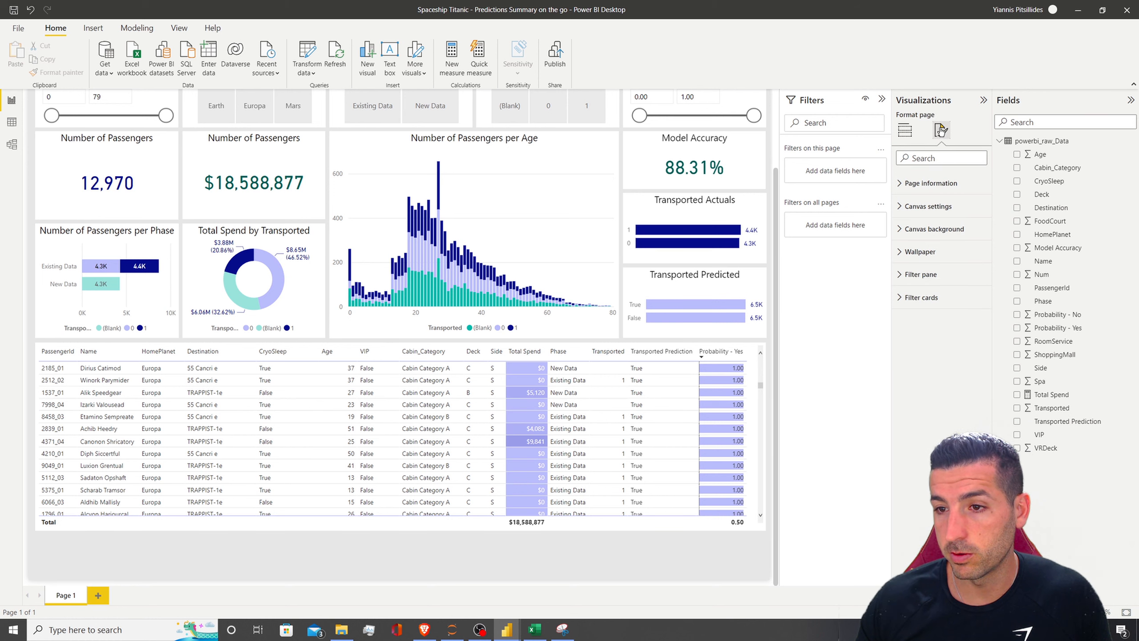
{"action": "left_click", "coordinate": [927, 206]}
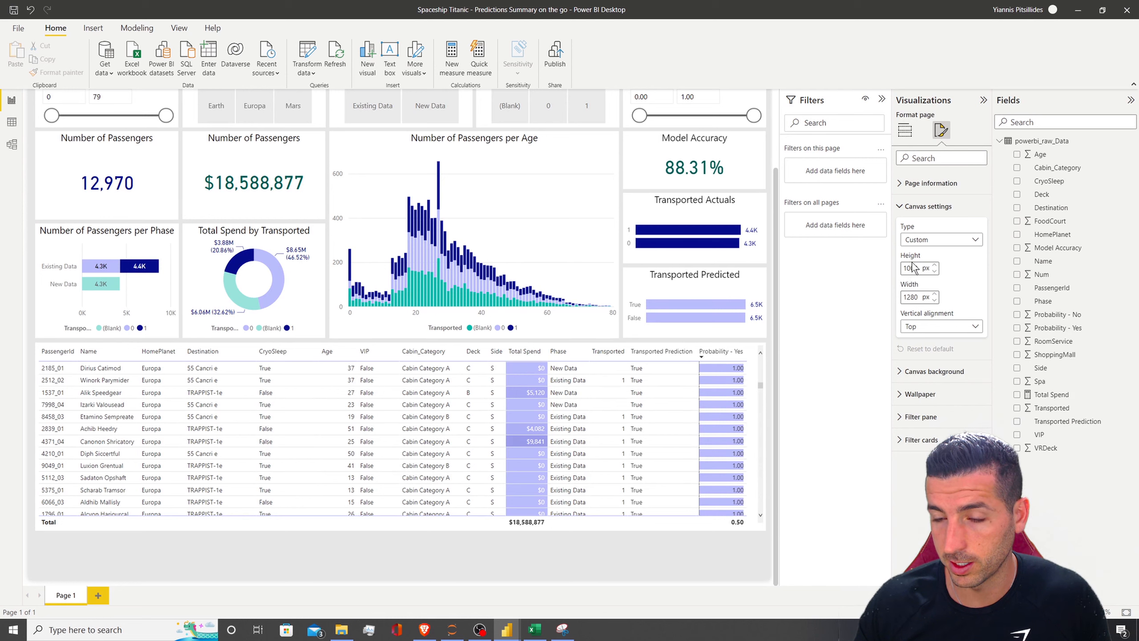
{"action": "left_click_drag", "start_coordinate": [909, 269], "coordinate": [902, 275]}
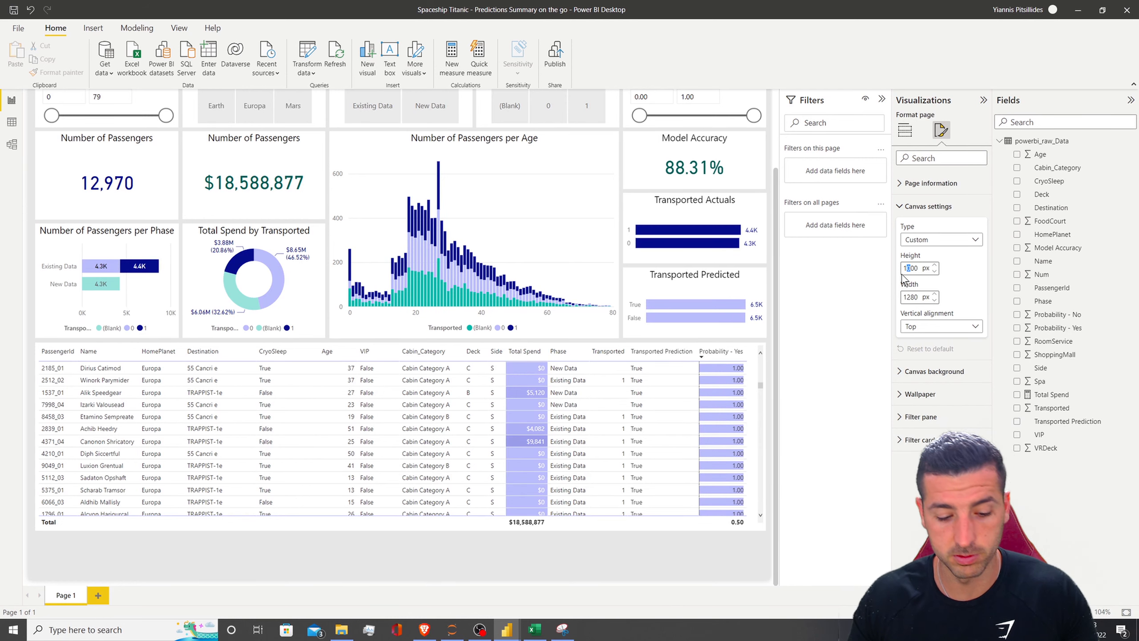
{"action": "type", "text": "133"}
{"action": "scroll", "coordinate": [772, 436], "scroll_direction": "down", "scroll_amount": 5}
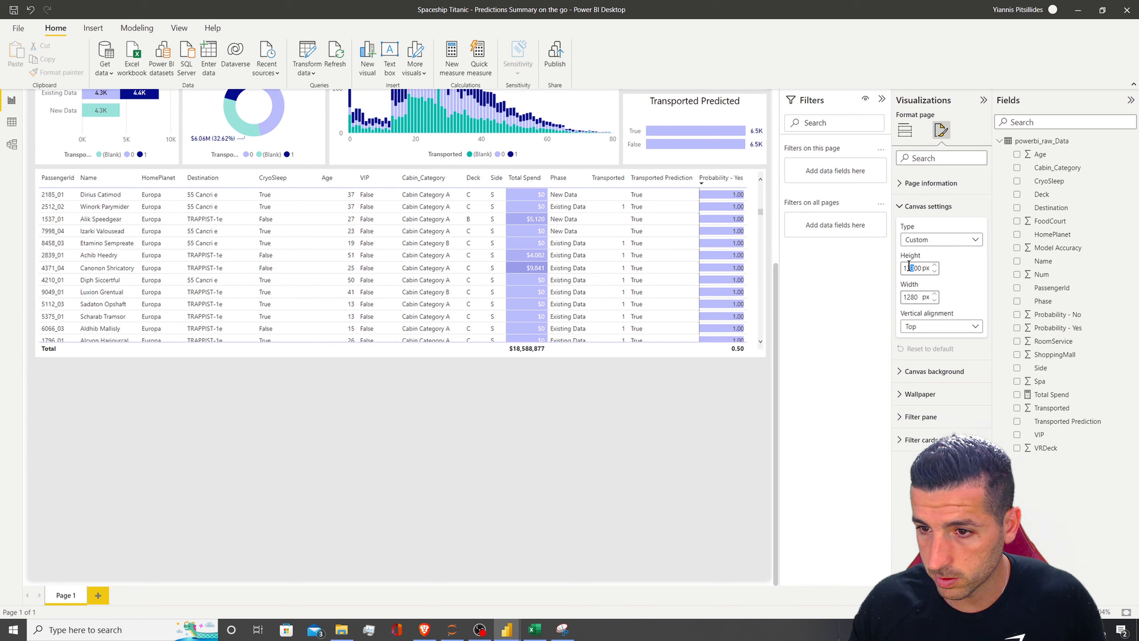
{"action": "type", "text": "8"}
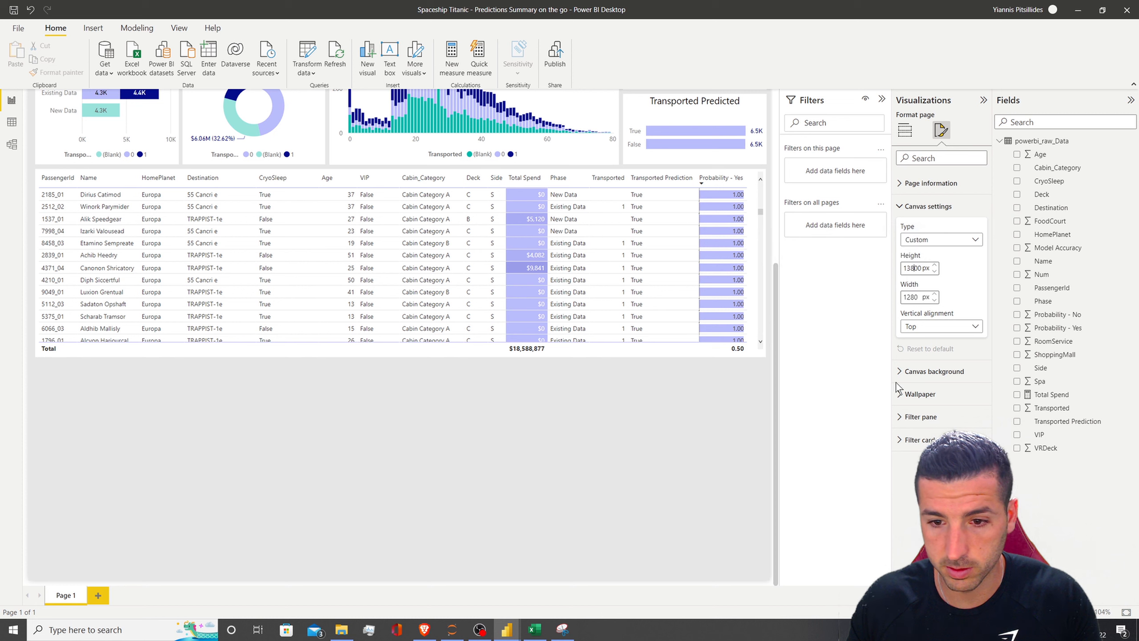
{"action": "left_click", "coordinate": [587, 453]}
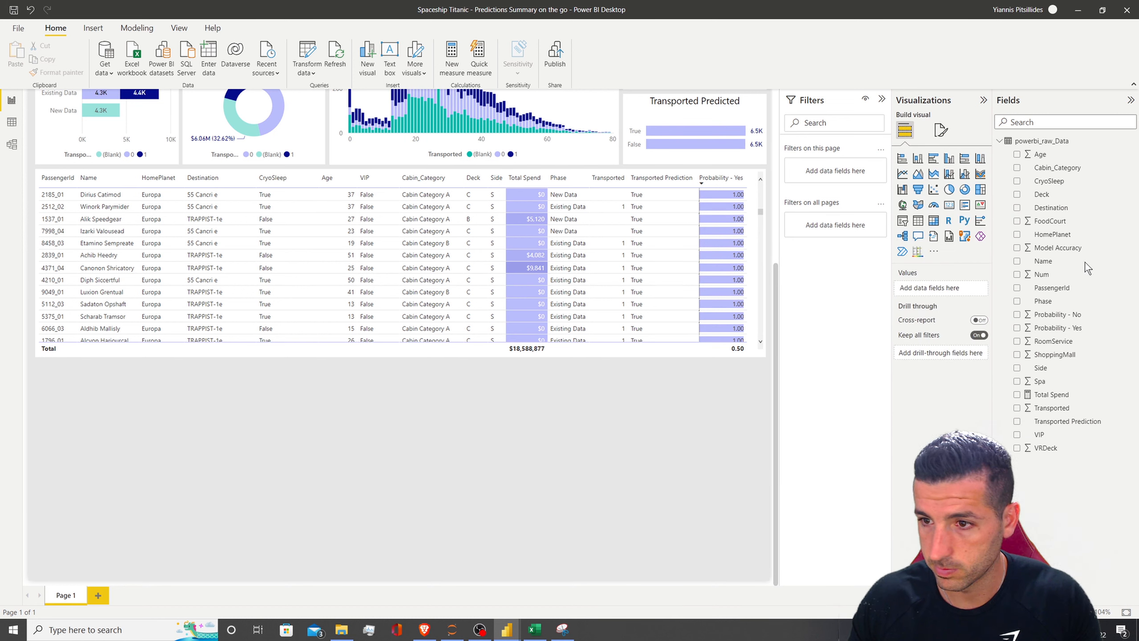
Step: Set the report page's custom canvas height to 1500 px
{"action": "left_click", "coordinate": [941, 130]}
{"action": "left_click", "coordinate": [932, 205]}
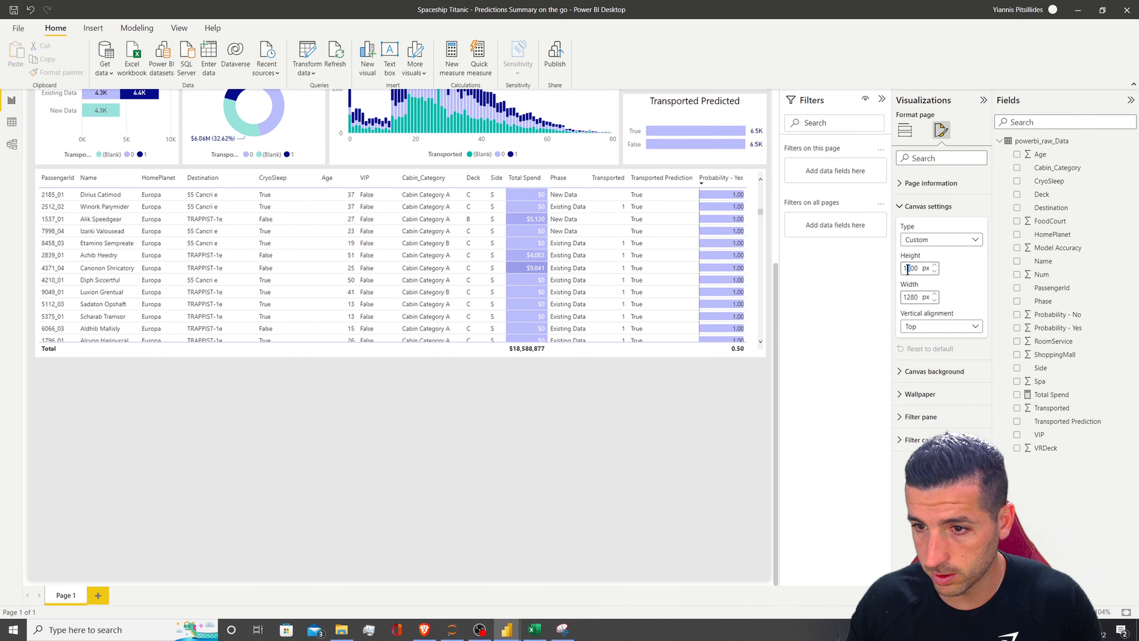
{"action": "type", "text": "5"}
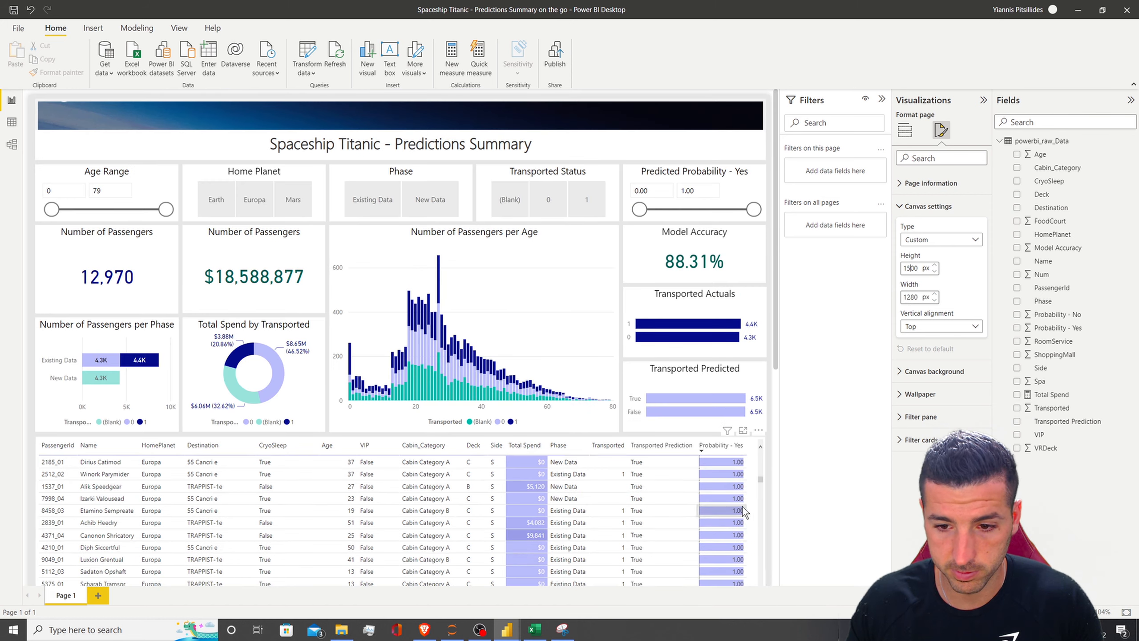
{"action": "scroll", "coordinate": [768, 469], "scroll_direction": "down", "scroll_amount": 5}
{"action": "left_click", "coordinate": [500, 363]}
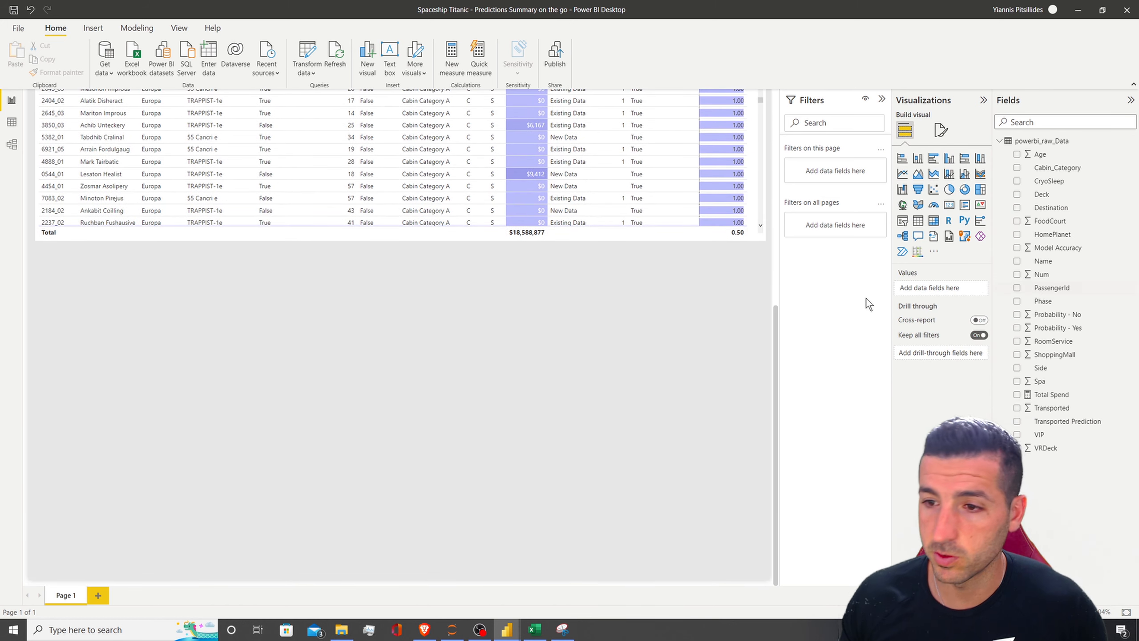
Step: Duplicate the "Spaceship Titanic - Predictions Summary" title text box and place the copy directly below the passenger table
{"action": "scroll", "coordinate": [633, 343], "scroll_direction": "up", "scroll_amount": 6}
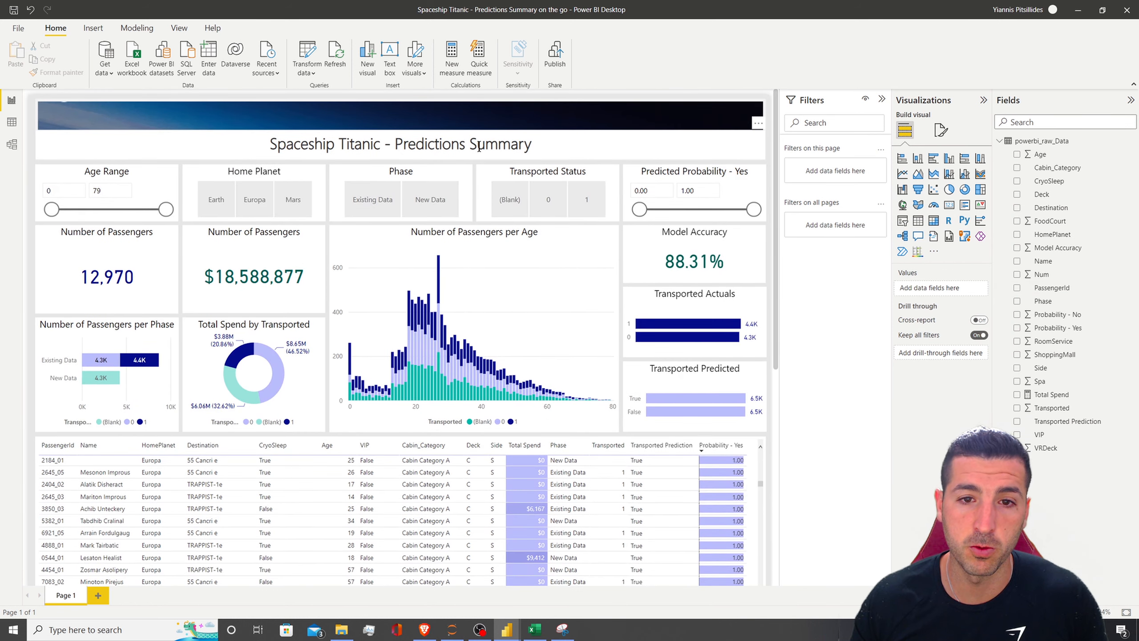
{"action": "left_click", "coordinate": [478, 146]}
{"action": "left_click", "coordinate": [485, 158]}
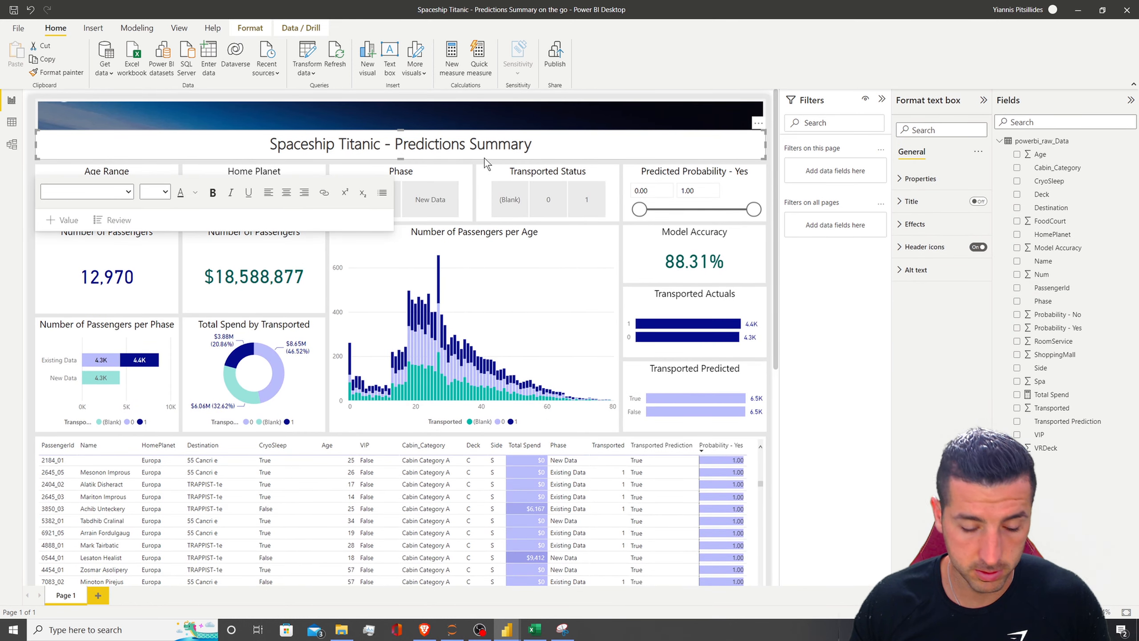
{"action": "key", "text": "ctrl+c"}
{"action": "key", "text": "ctrl+v"}
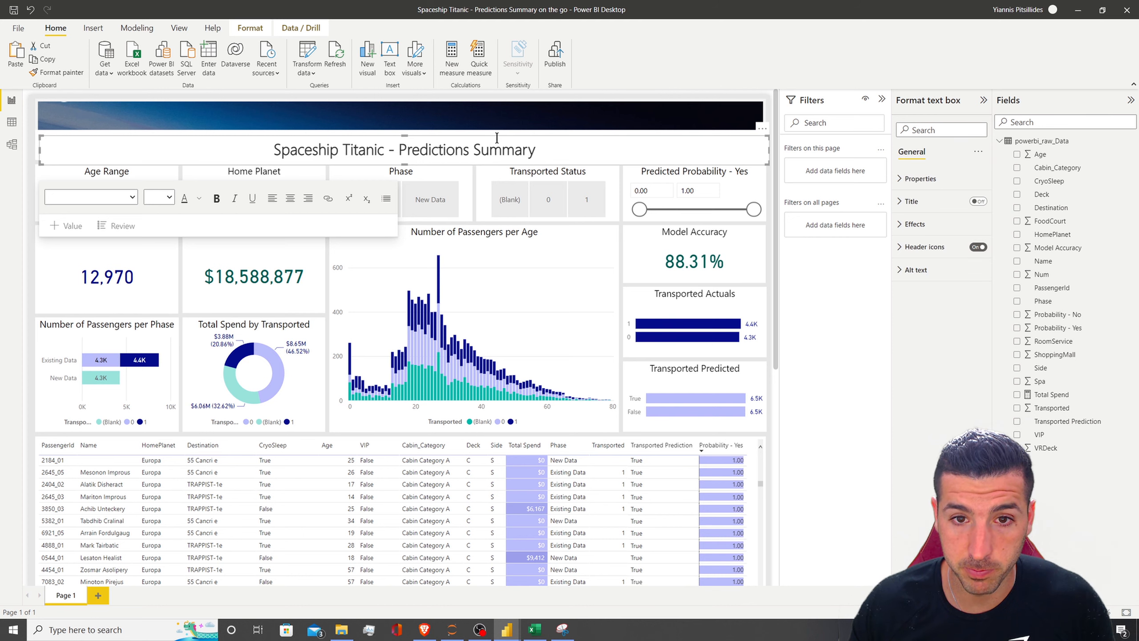
{"action": "left_click_drag", "start_coordinate": [496, 138], "coordinate": [553, 334]}
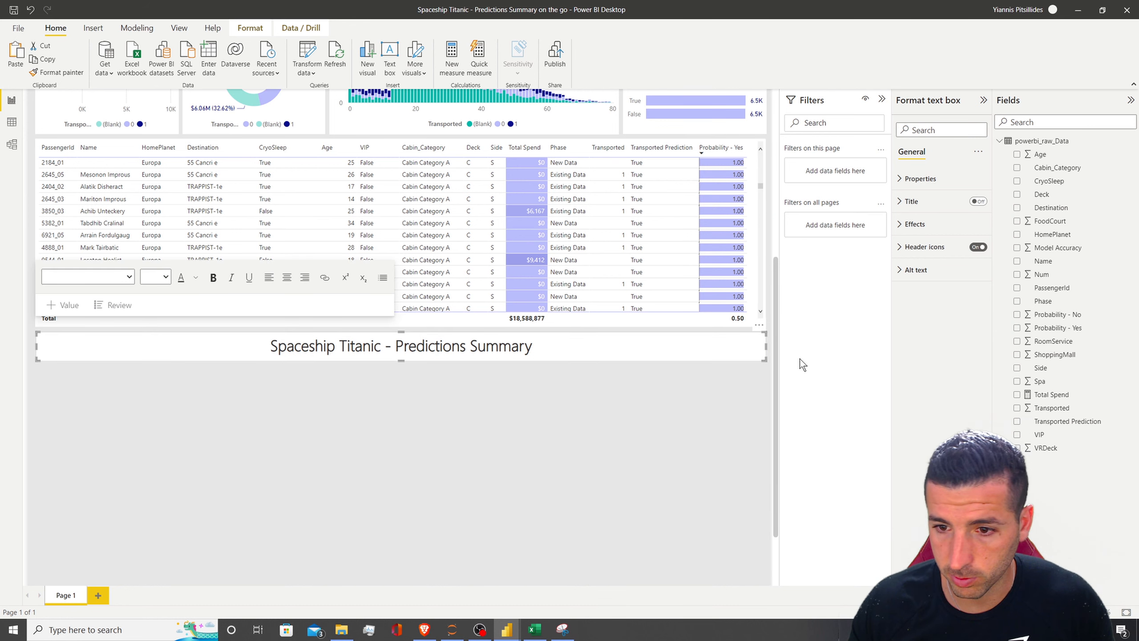
Step: Trim the copied title box's right edge slightly to line it up with the passenger table above
{"action": "left_click_drag", "start_coordinate": [766, 346], "coordinate": [765, 346]}
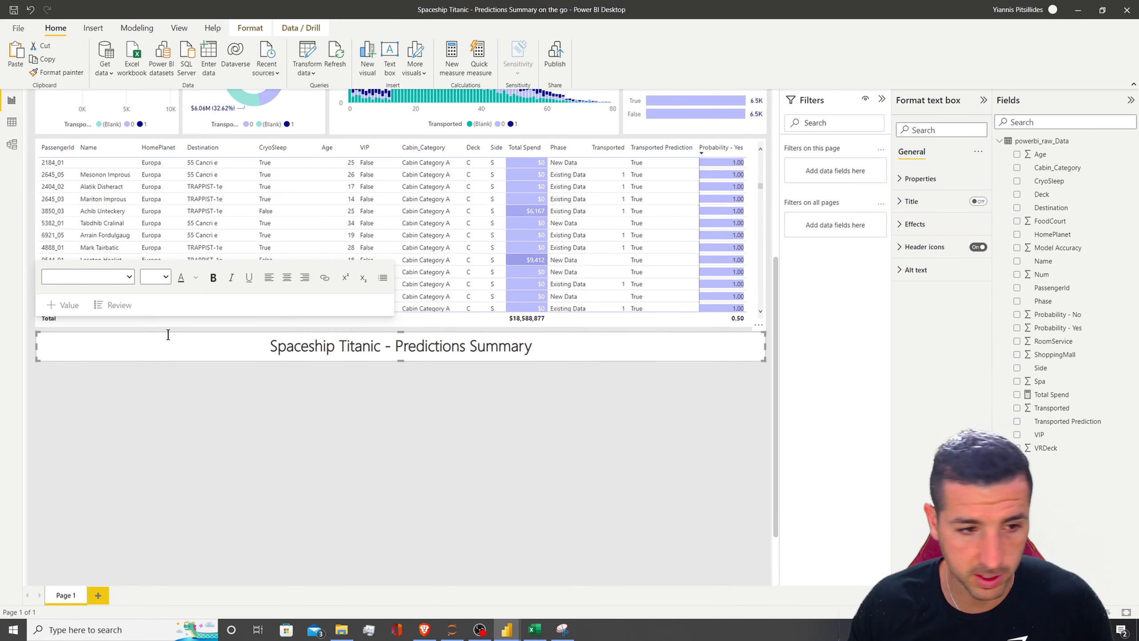
{"action": "left_click", "coordinate": [30, 348]}
{"action": "left_click", "coordinate": [39, 352]}
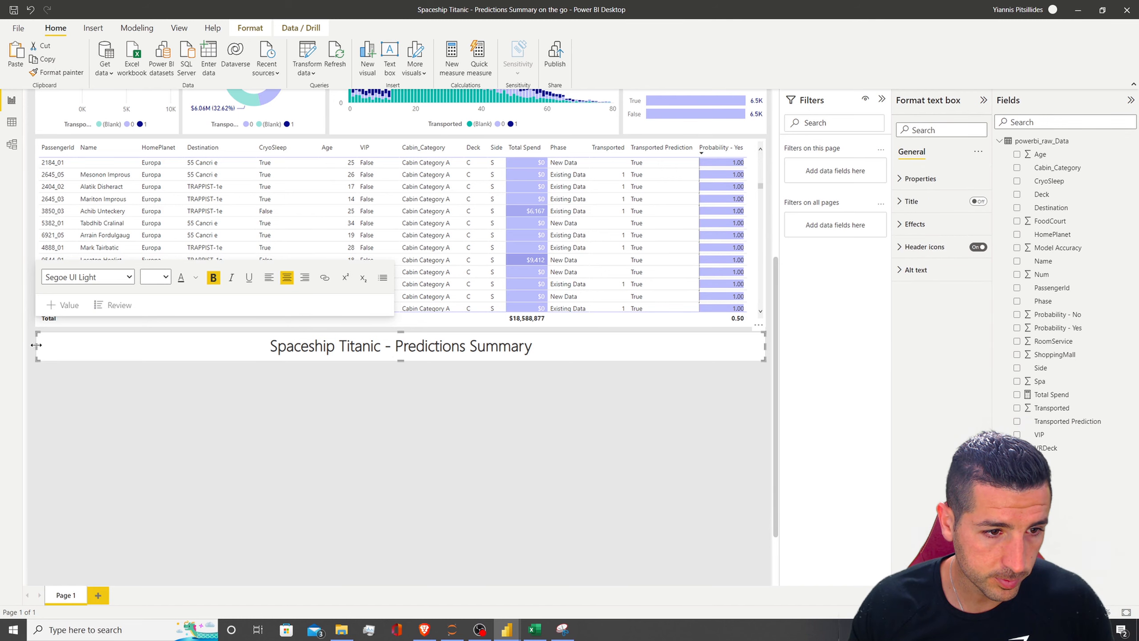
{"action": "left_click", "coordinate": [36, 343]}
{"action": "left_click", "coordinate": [247, 463]}
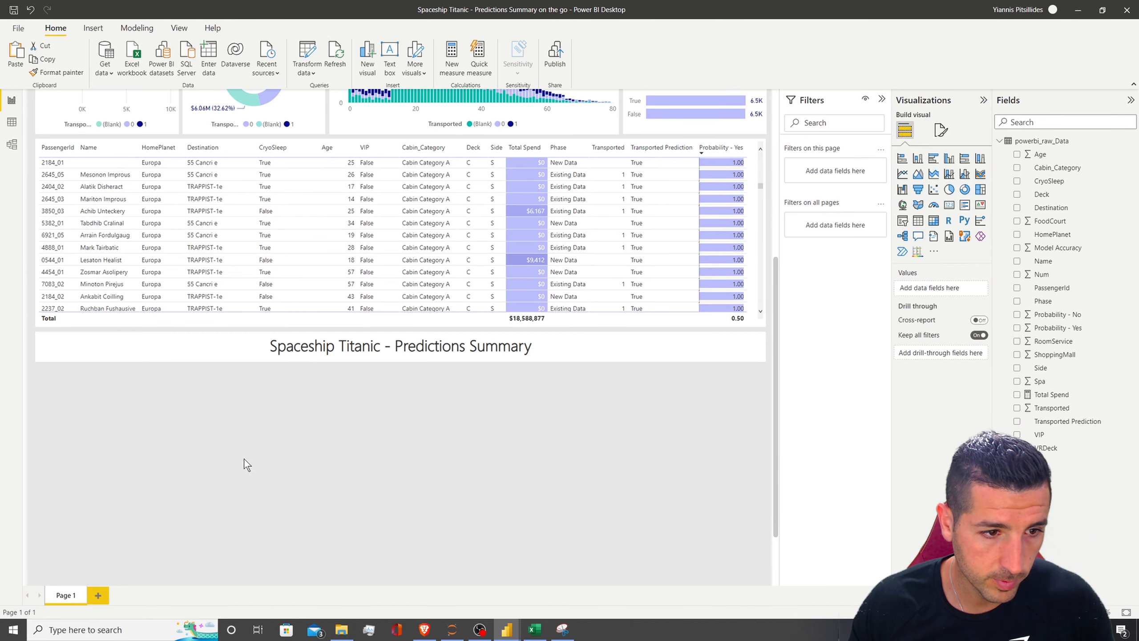
Step: Copy the "Flow Graphs" heading from the finished report and replace the copied title box's text with it
{"action": "left_click", "coordinate": [510, 632]}
{"action": "left_click", "coordinate": [476, 590]}
{"action": "left_click_drag", "start_coordinate": [461, 300], "coordinate": [452, 301]}
{"action": "triple_click", "coordinate": [452, 301]}
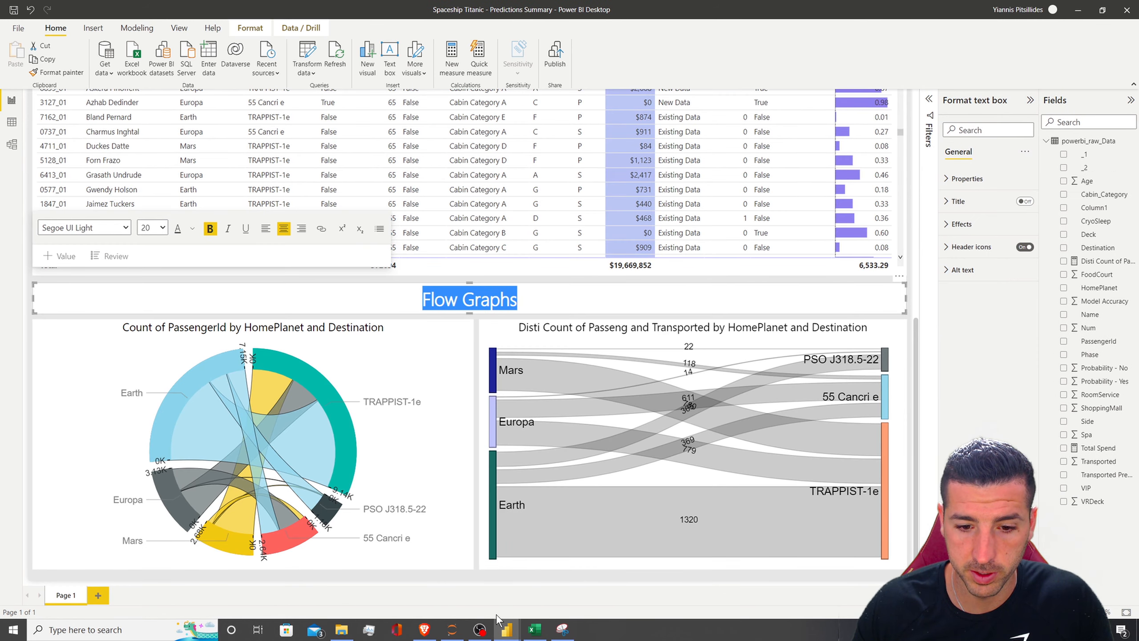
{"action": "left_click", "coordinate": [524, 633]}
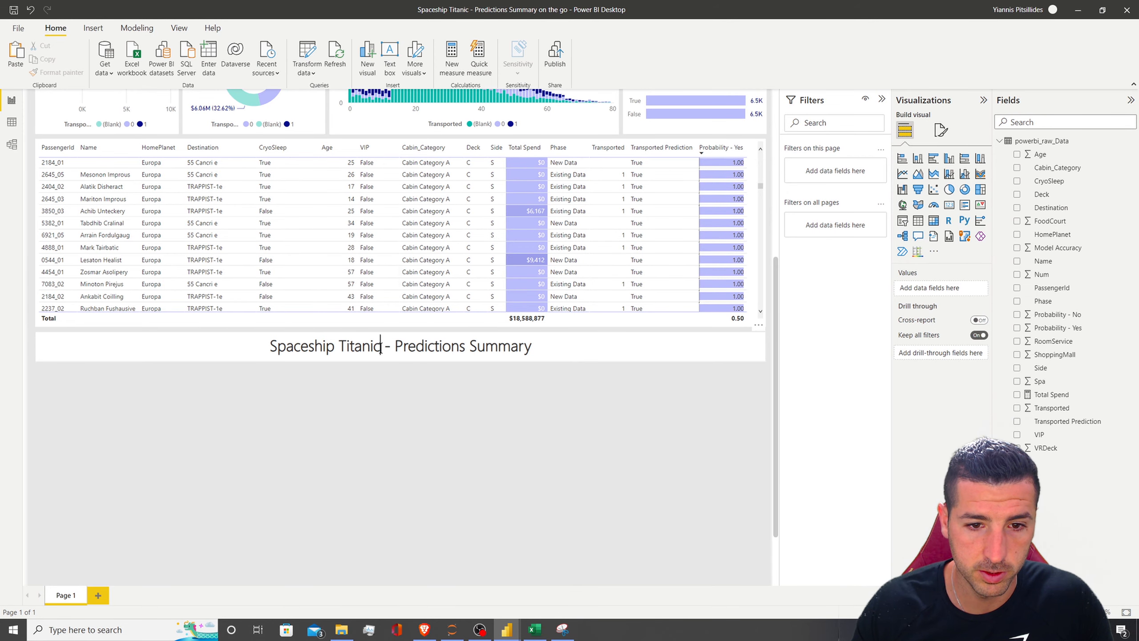
{"action": "triple_click", "coordinate": [381, 346]}
{"action": "key", "text": "ctrl+v"}
{"action": "left_click", "coordinate": [393, 424]}
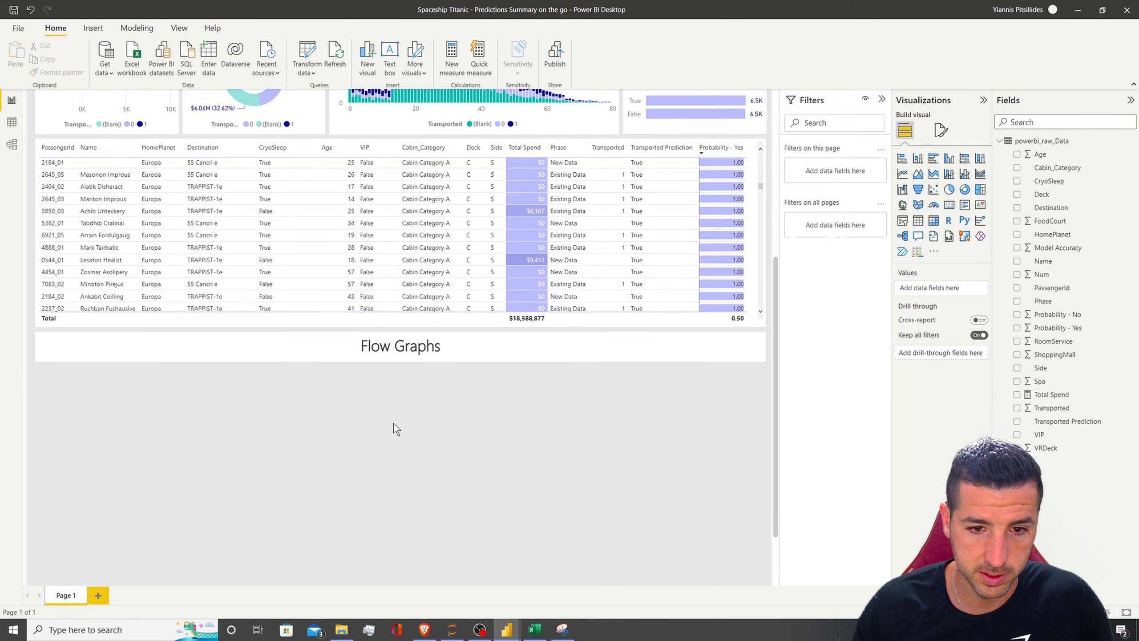
Step: Find the Chord visual by Microsoft Corporation in the Power BI visuals store and import it into the report
{"action": "scroll", "coordinate": [343, 448], "scroll_direction": "down", "scroll_amount": 2}
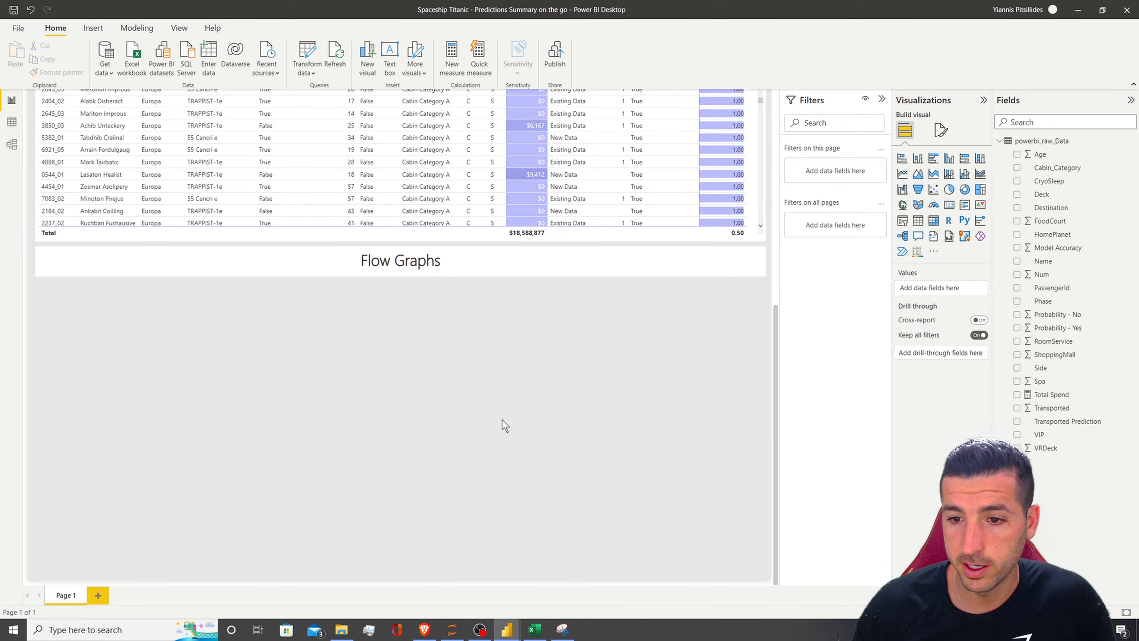
{"action": "left_click", "coordinate": [934, 253]}
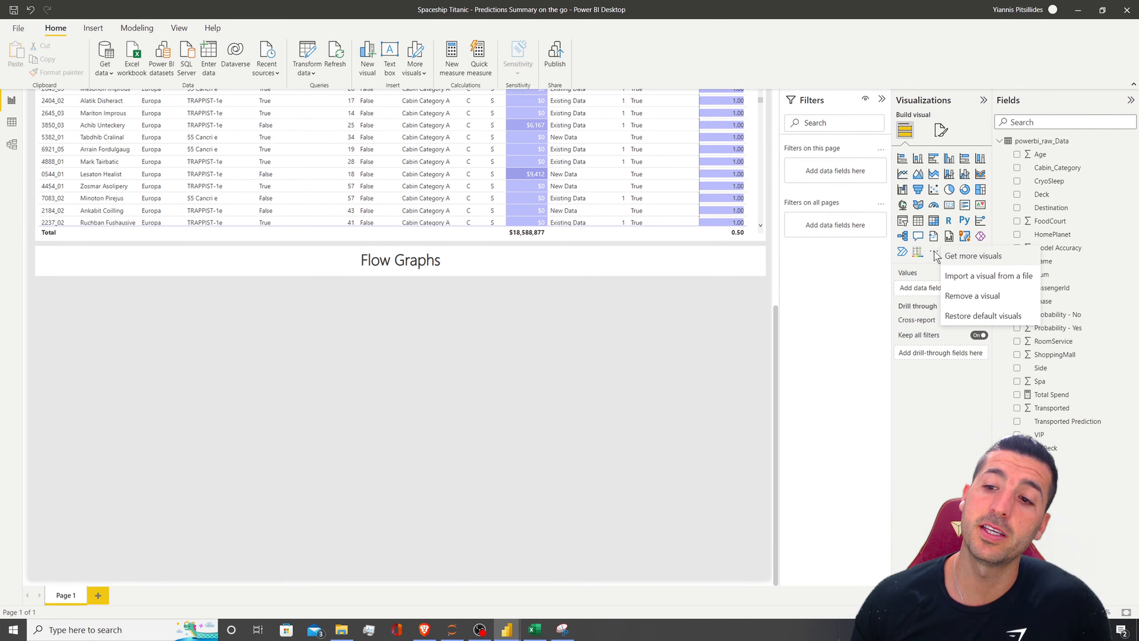
{"action": "left_click", "coordinate": [962, 264]}
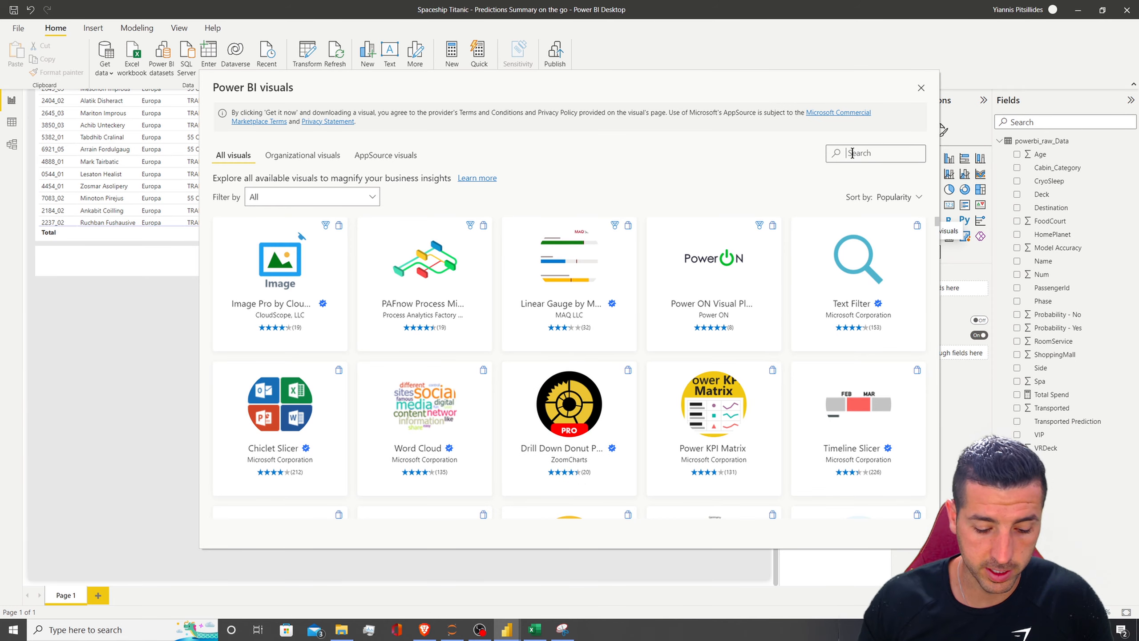
{"action": "type", "text": "ch"}
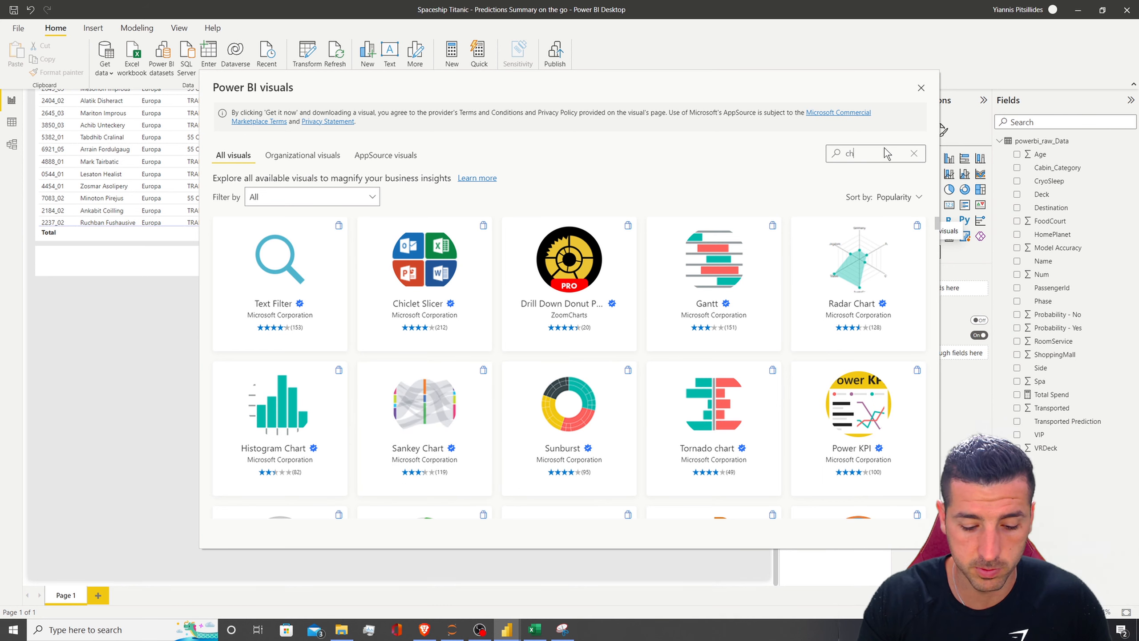
{"action": "type", "text": "o"}
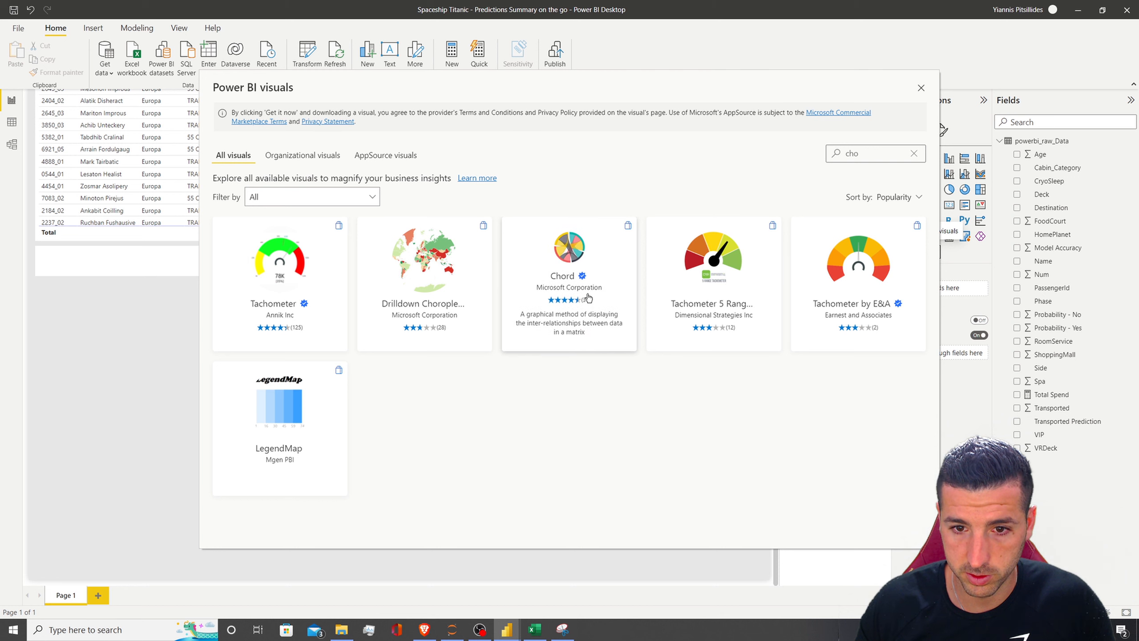
{"action": "left_click", "coordinate": [568, 276]}
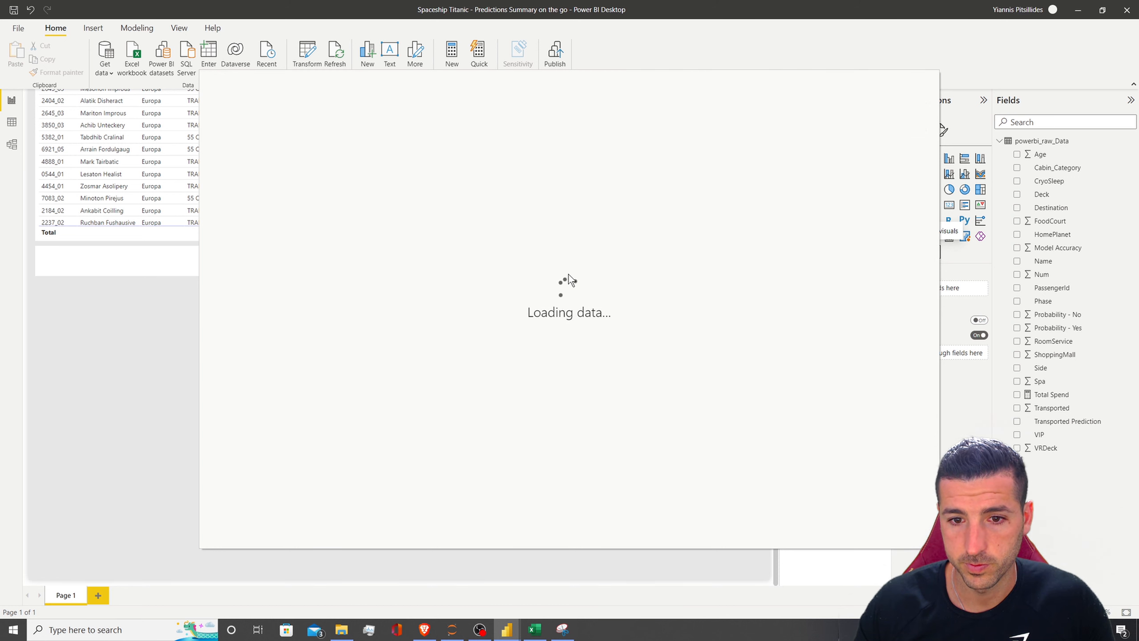
{"action": "left_click", "coordinate": [295, 249]}
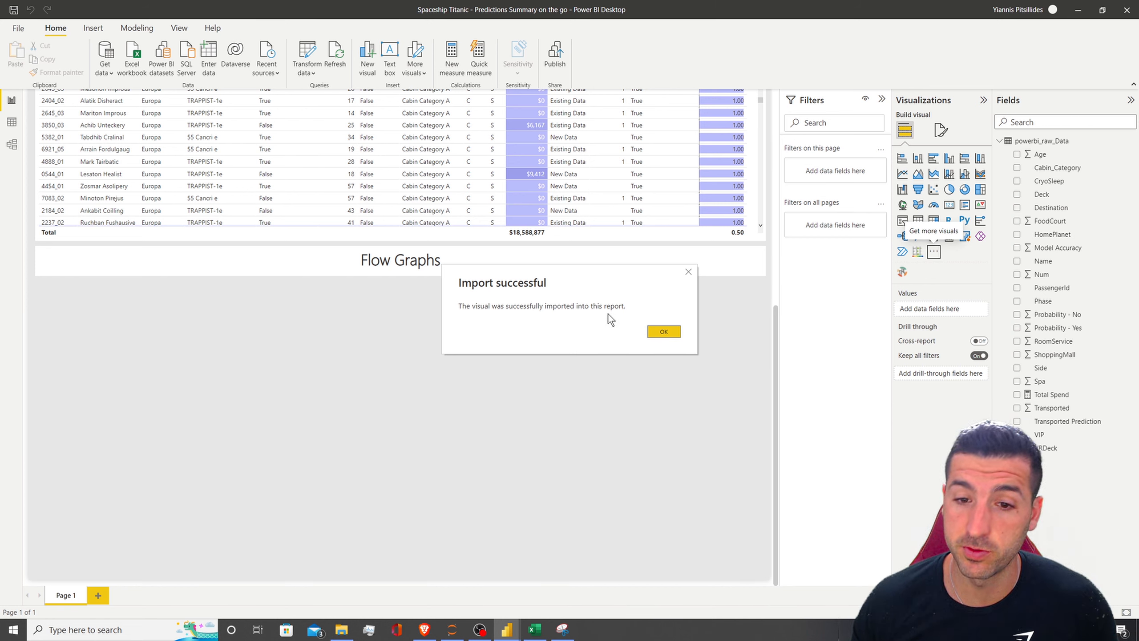
{"action": "left_click", "coordinate": [663, 331]}
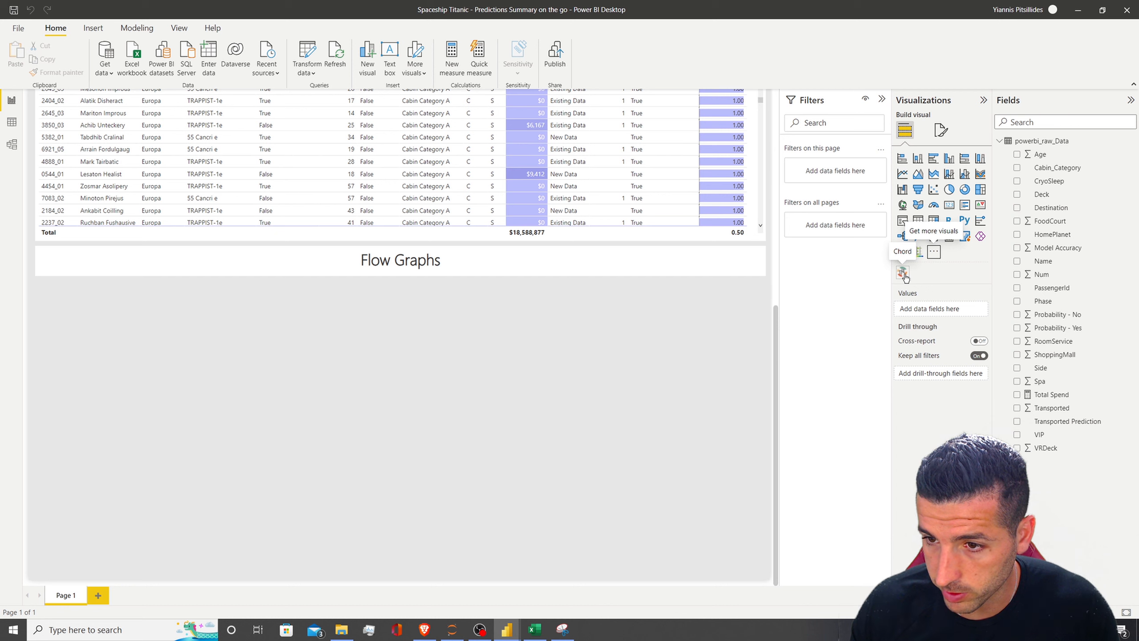
Step: Import the Sankey Chart visual by Microsoft Corporation from the Power BI visuals store into the report
{"action": "left_click", "coordinate": [933, 251]}
{"action": "left_click", "coordinate": [973, 255]}
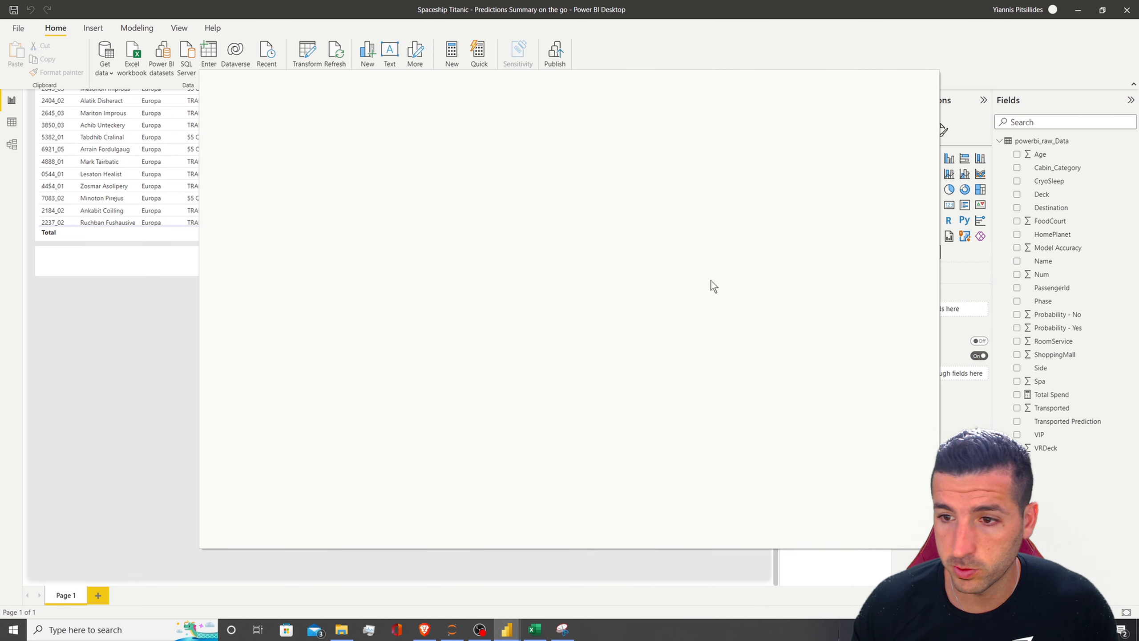
{"action": "type", "text": "ch"}
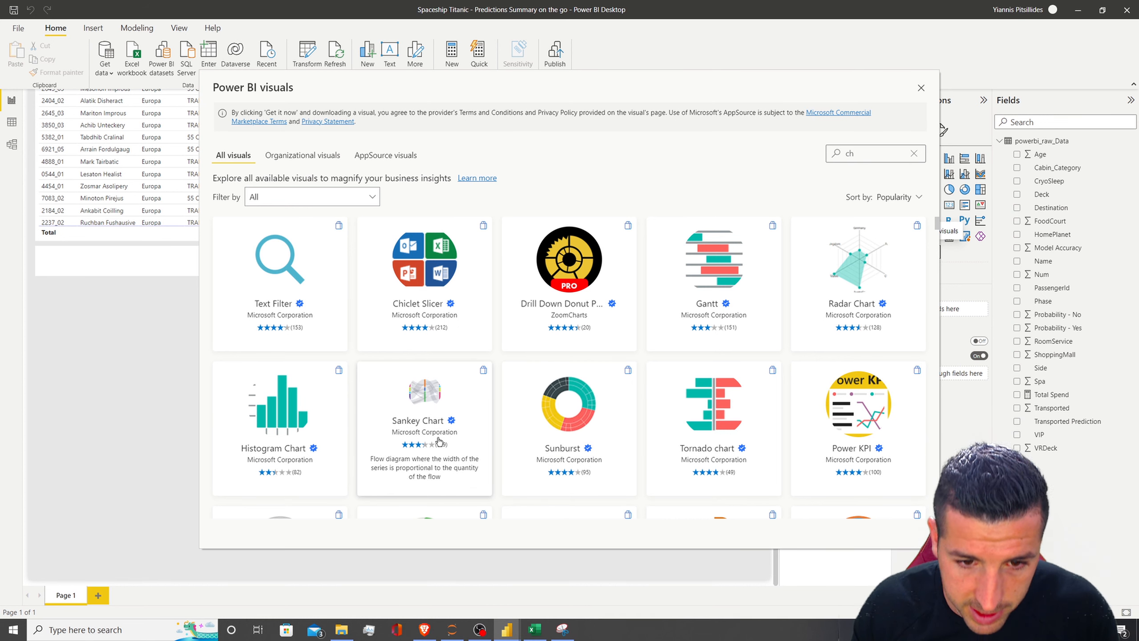
{"action": "left_click", "coordinate": [431, 426]}
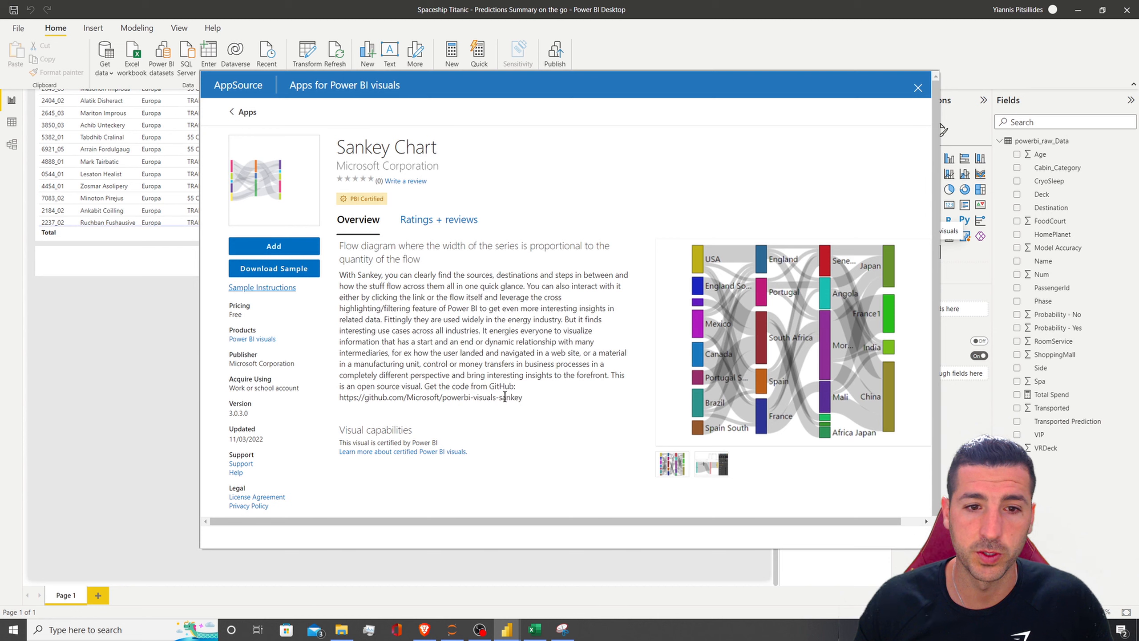
{"action": "left_click", "coordinate": [290, 253]}
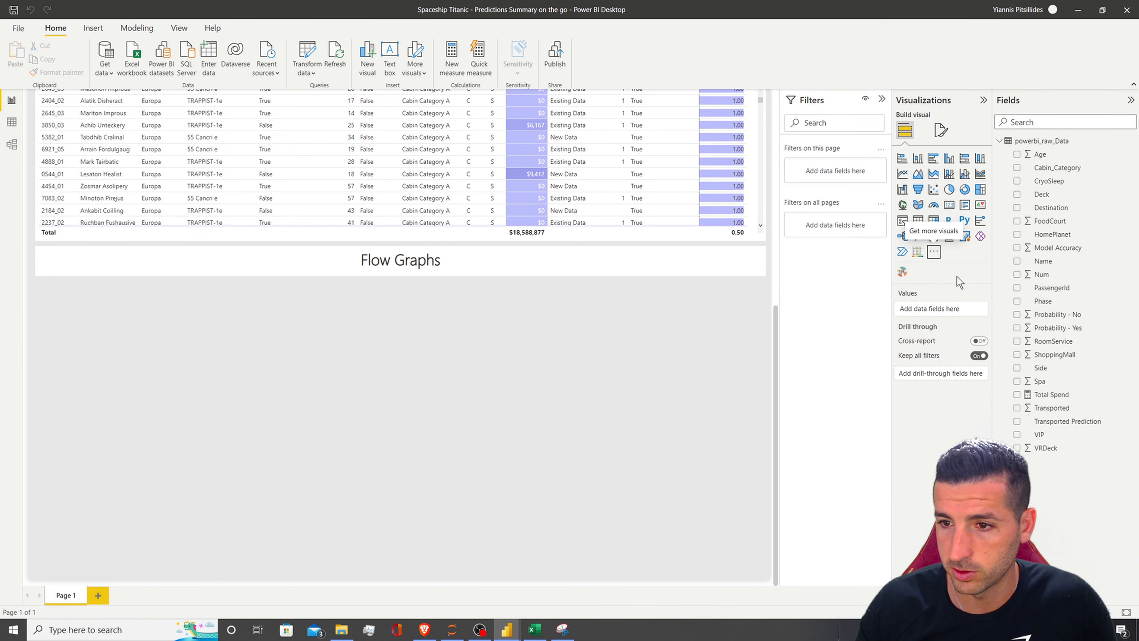
{"action": "left_click", "coordinate": [656, 332]}
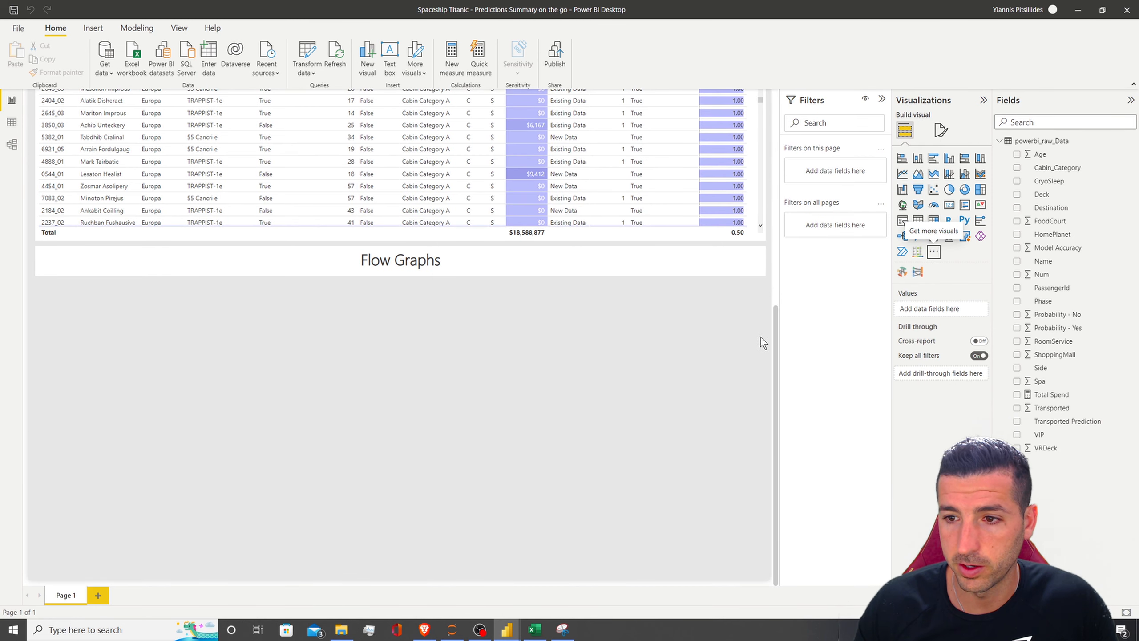
Step: Add an empty Chord visual directly below the Flow Graphs heading and size it to about the left half of the page
{"action": "left_click", "coordinate": [903, 274]}
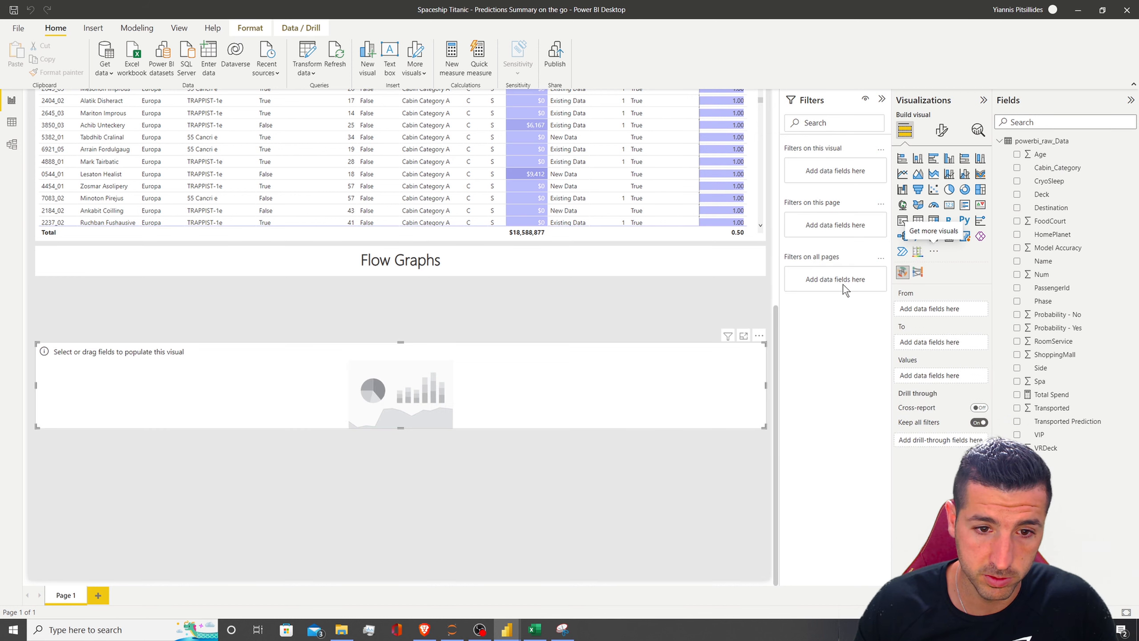
{"action": "left_click_drag", "start_coordinate": [764, 390], "coordinate": [336, 390]}
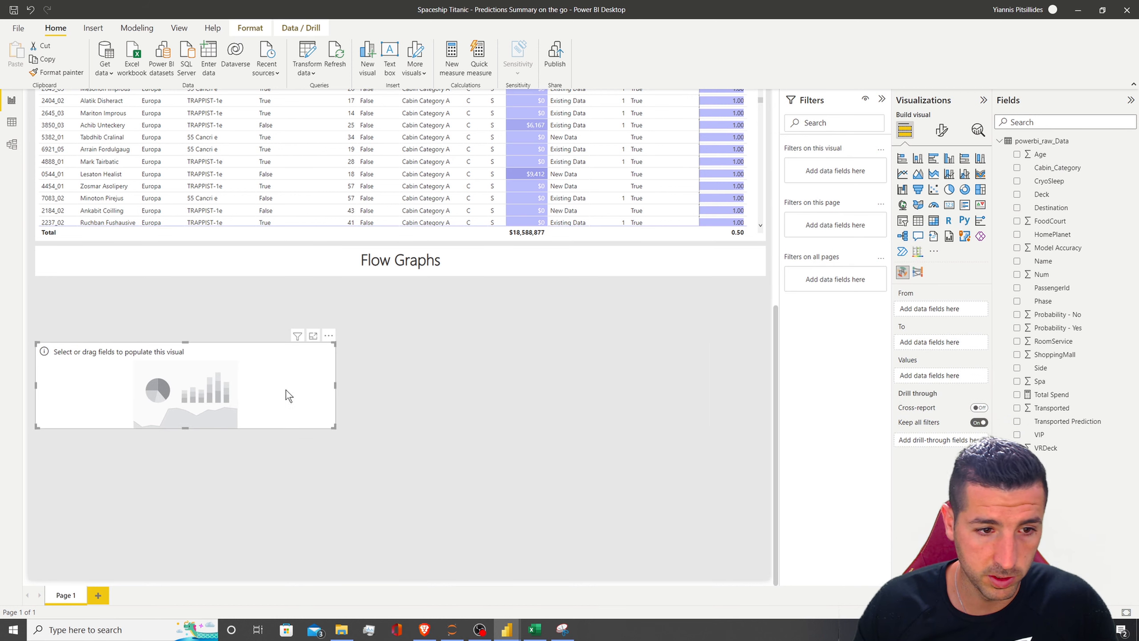
{"action": "left_click_drag", "start_coordinate": [185, 429], "coordinate": [176, 558]}
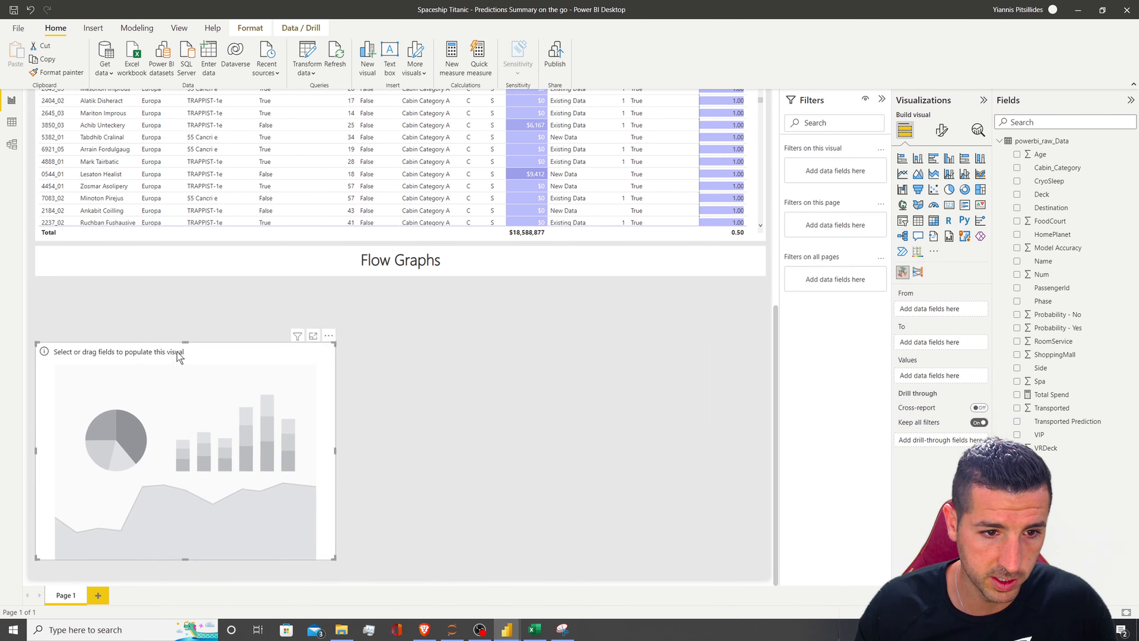
{"action": "left_click_drag", "start_coordinate": [179, 343], "coordinate": [194, 281]}
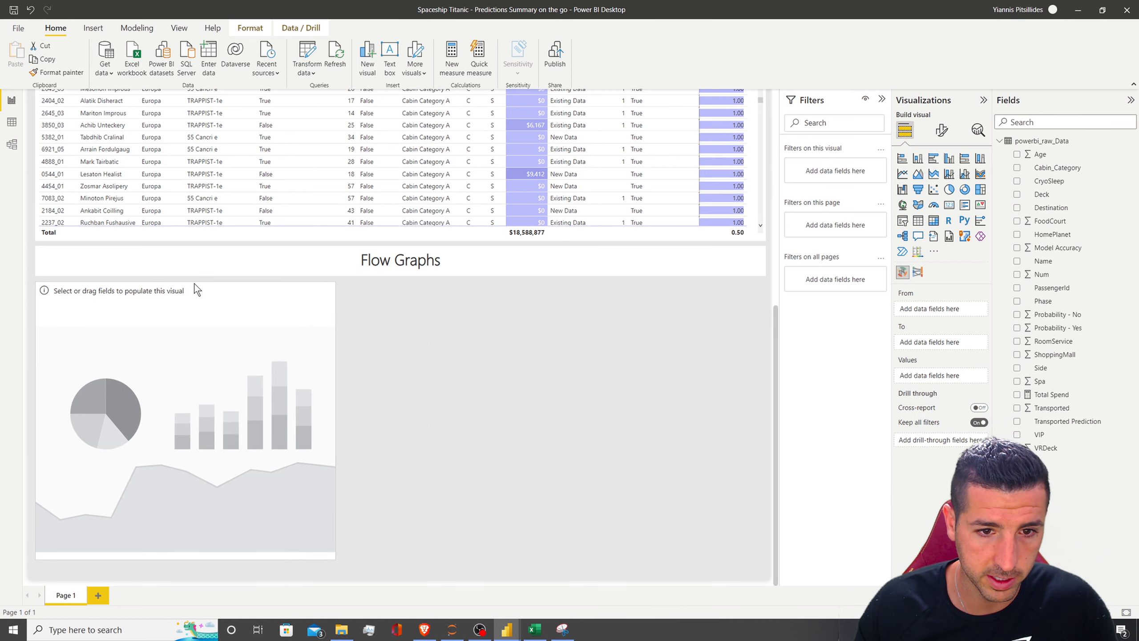
{"action": "left_click_drag", "start_coordinate": [333, 421], "coordinate": [367, 426]}
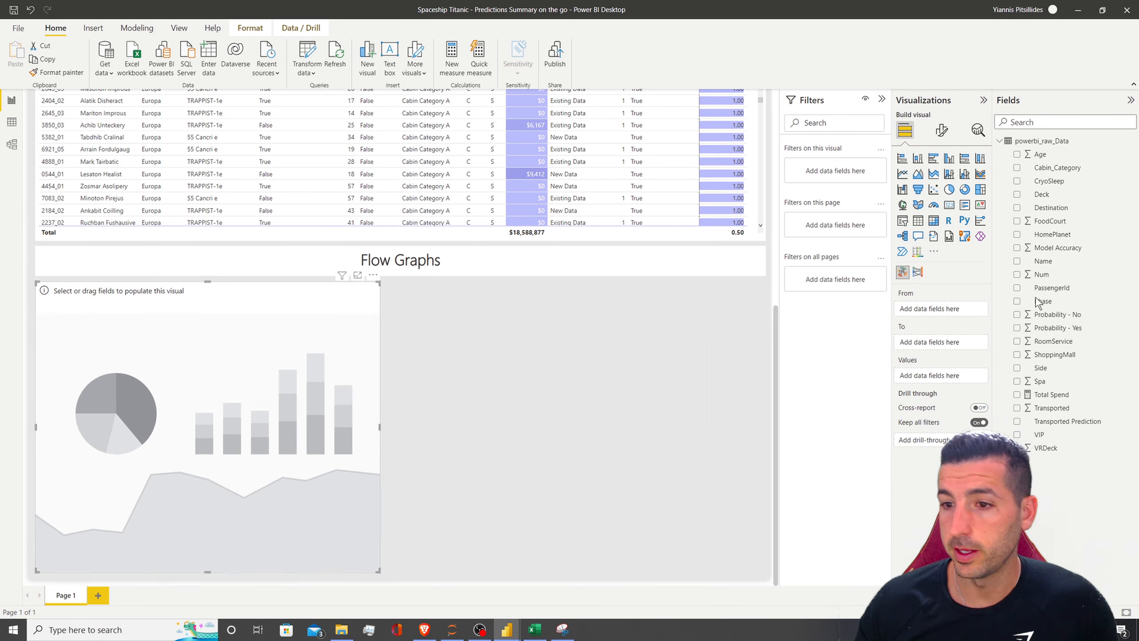
Step: Populate the Chord visual with HomePlanet as From, Destination as To and the Count of PassengerId as Values
{"action": "left_click_drag", "start_coordinate": [1059, 230], "coordinate": [940, 311]}
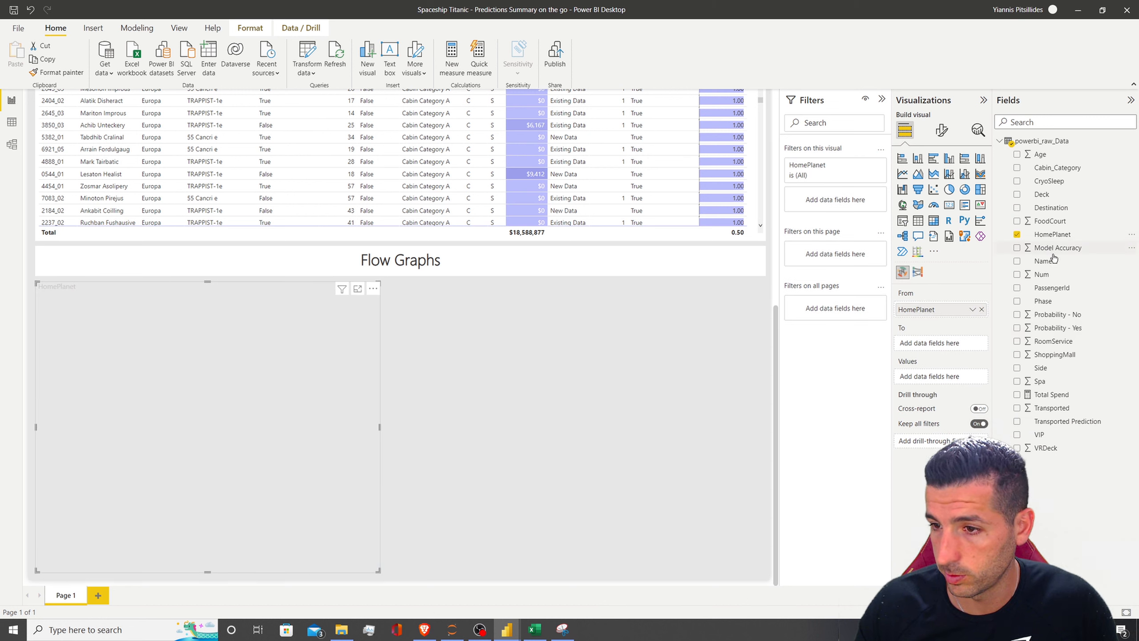
{"action": "left_click_drag", "start_coordinate": [1049, 208], "coordinate": [936, 346]}
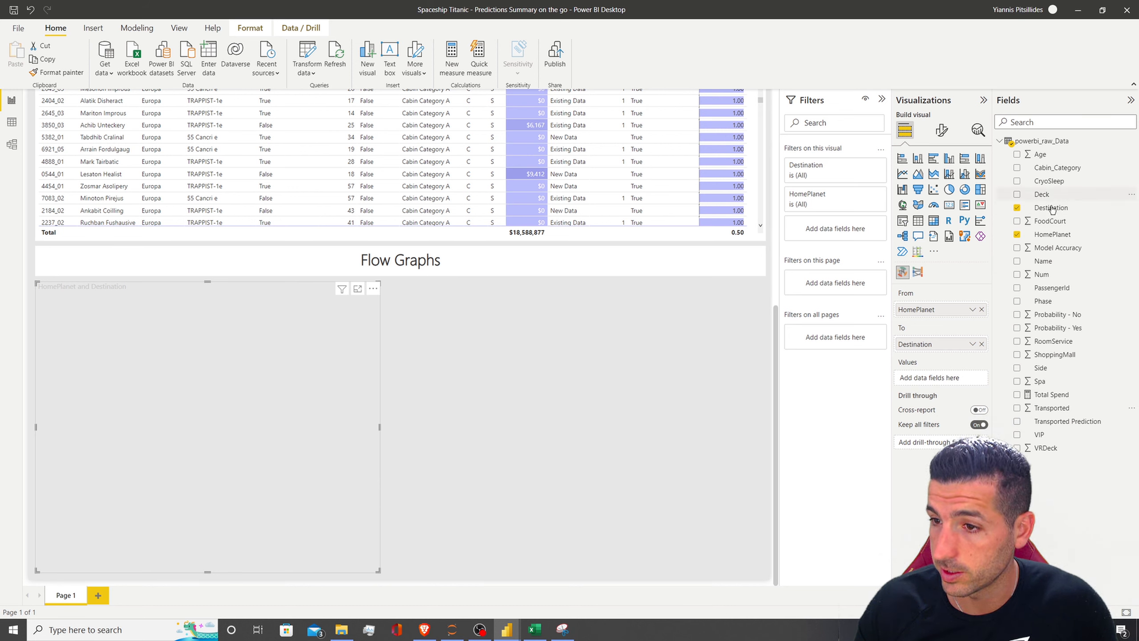
{"action": "left_click_drag", "start_coordinate": [1067, 287], "coordinate": [942, 378]}
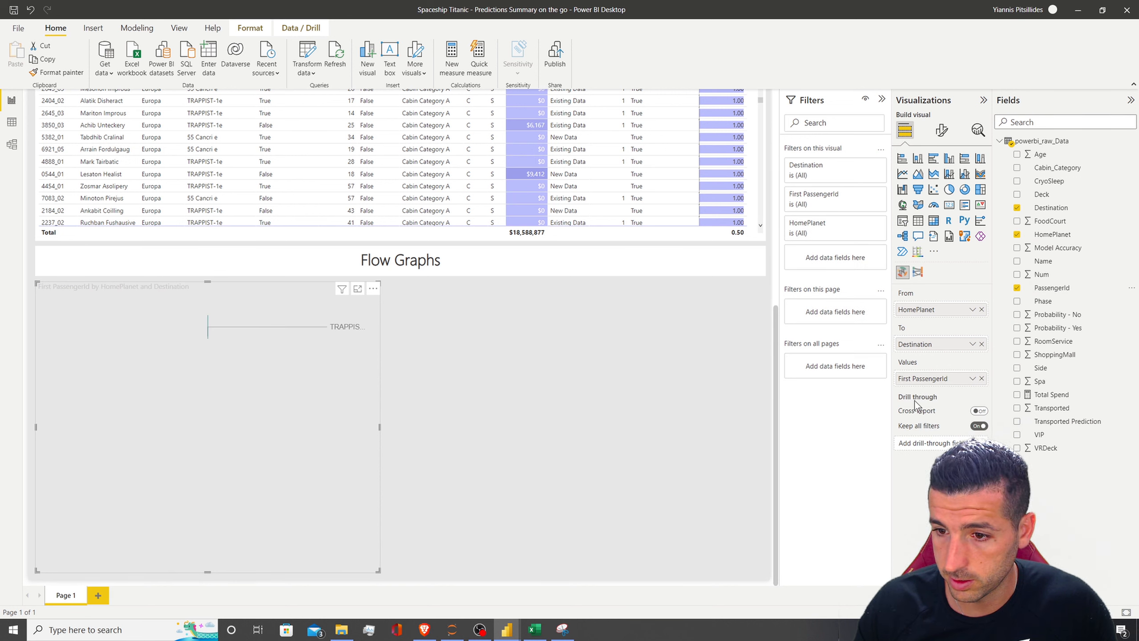
{"action": "left_click", "coordinate": [972, 378]}
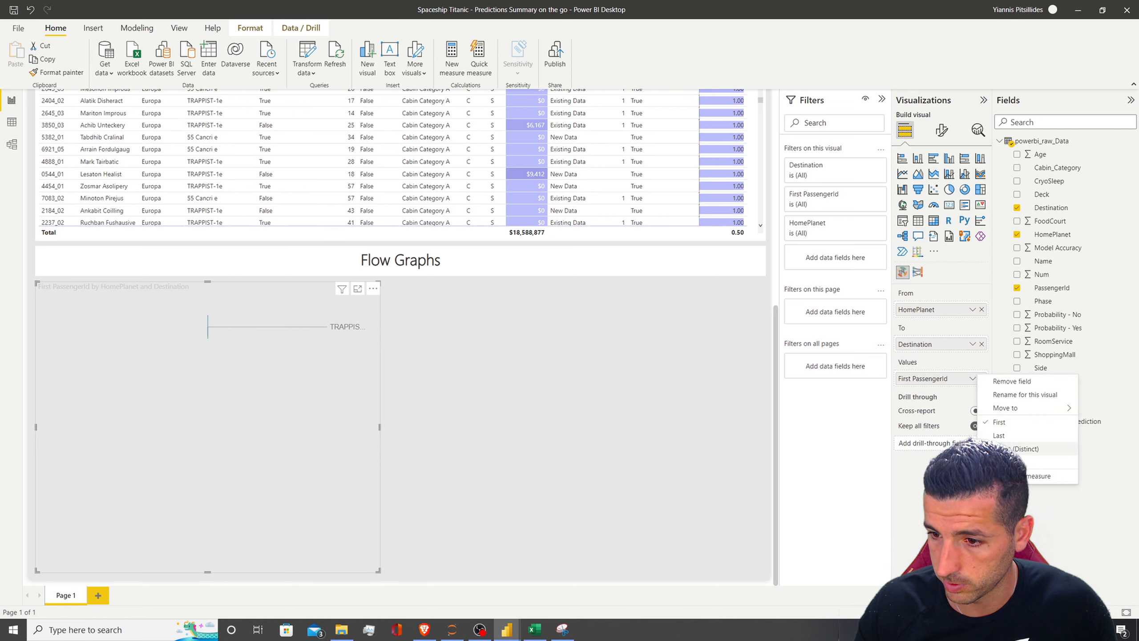
{"action": "left_click", "coordinate": [1009, 463]}
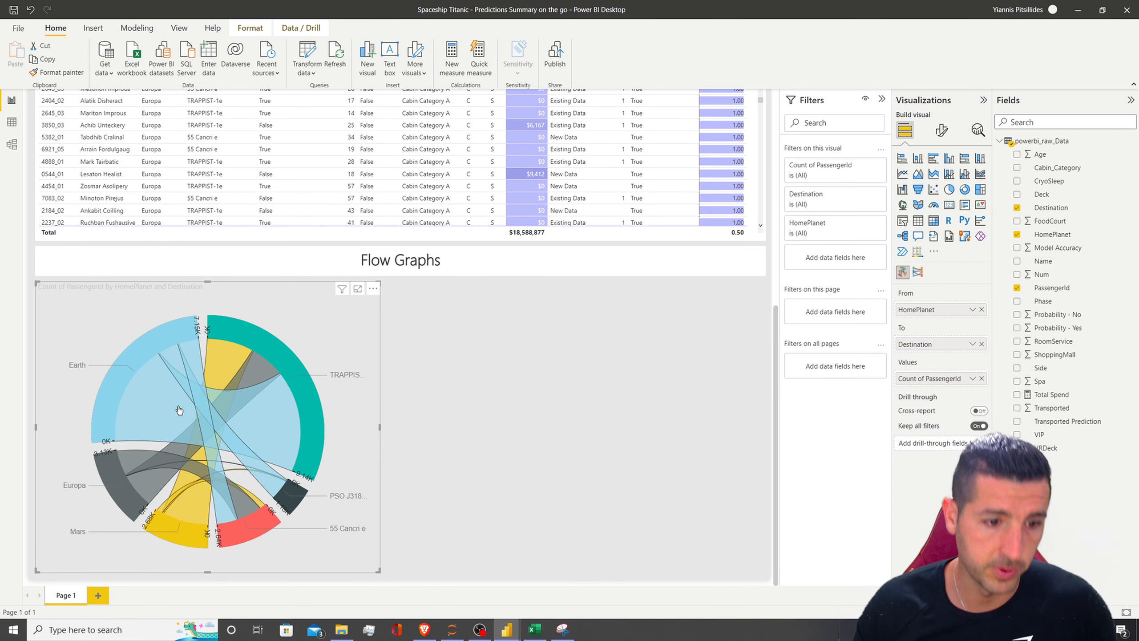
Step: Copy the formatting of the Total Spend card onto the Chord visual with Format painter
{"action": "scroll", "coordinate": [509, 352], "scroll_direction": "up", "scroll_amount": 10}
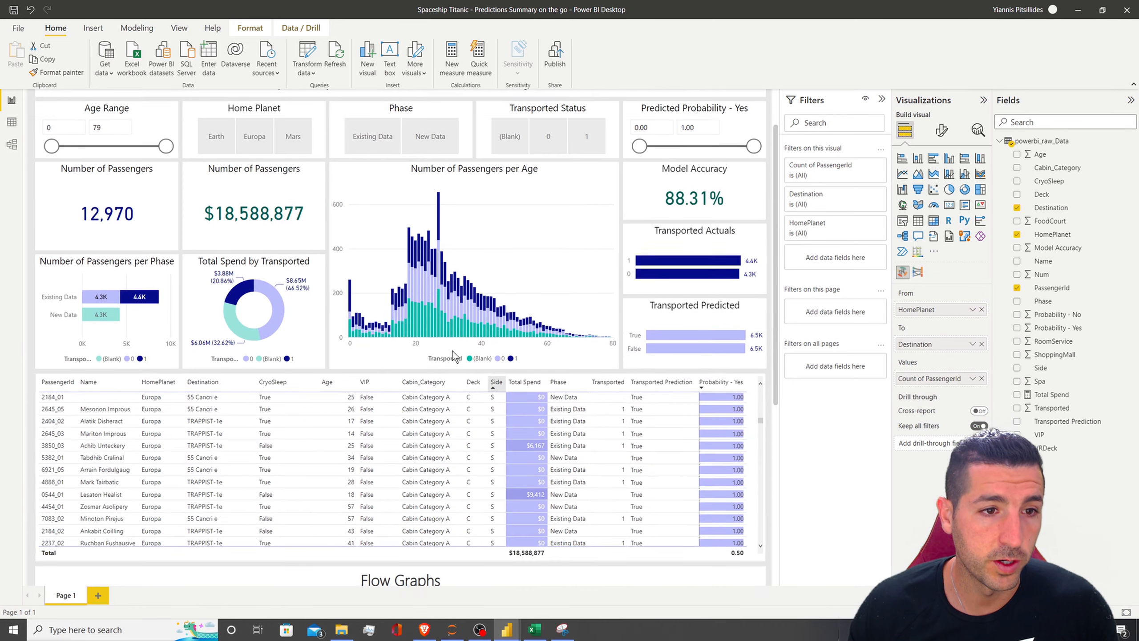
{"action": "left_click", "coordinate": [287, 260]}
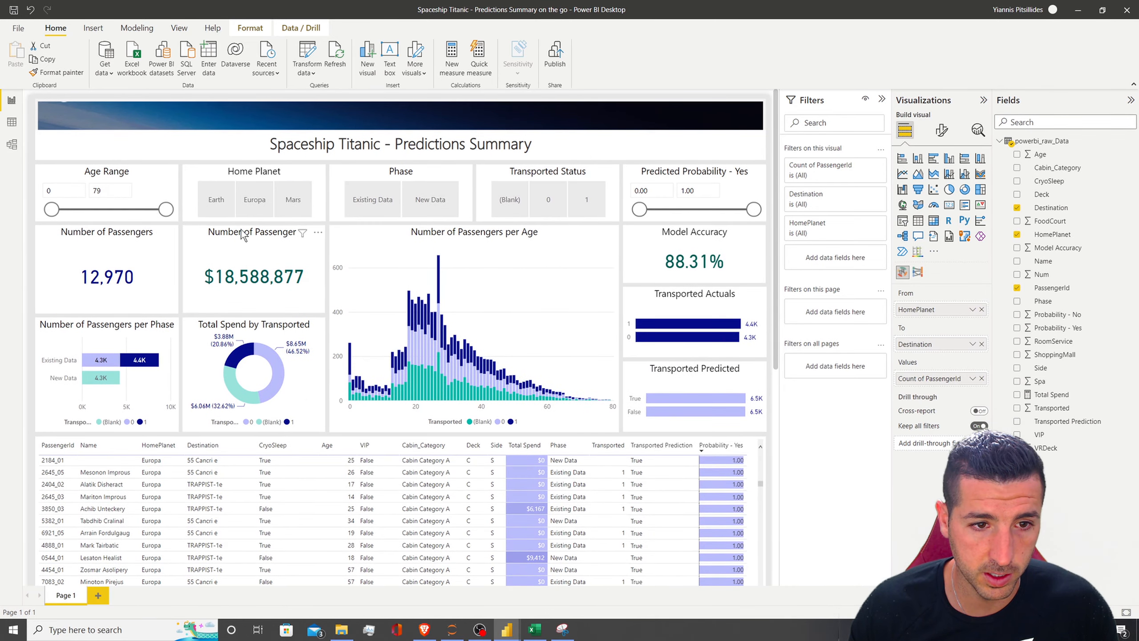
{"action": "left_click", "coordinate": [62, 72]}
{"action": "scroll", "coordinate": [300, 331], "scroll_direction": "down", "scroll_amount": 10}
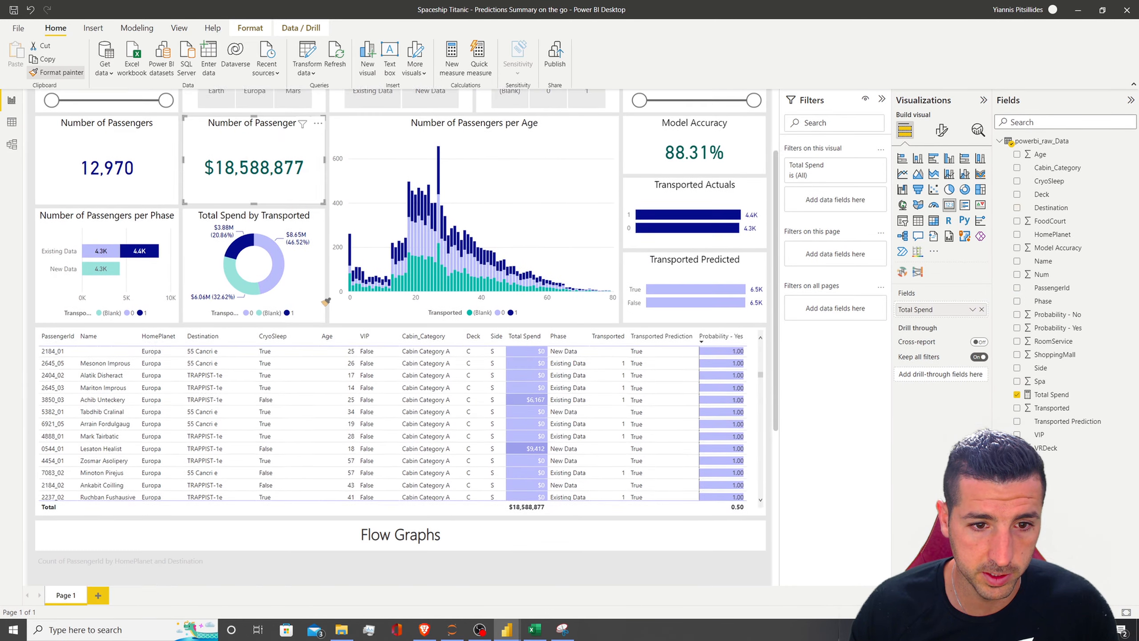
{"action": "left_click", "coordinate": [296, 314]}
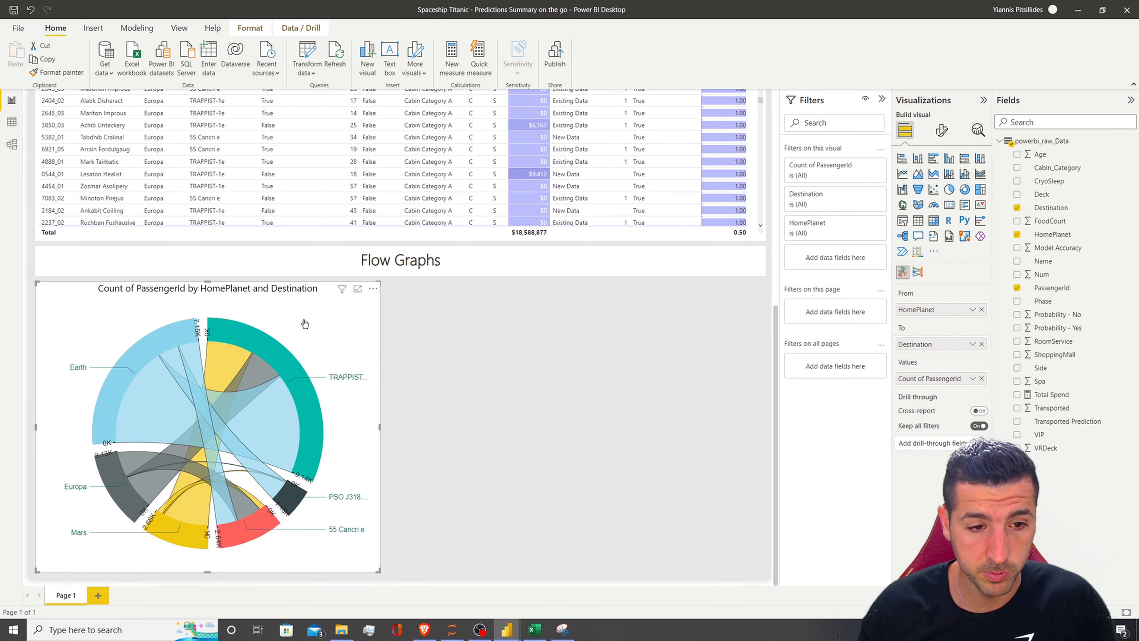
Step: Duplicate the Chord visual, place the copy beside it and resize both to fill the width under the Flow Graphs heading
{"action": "key", "text": "ctrl+c"}
{"action": "key", "text": "ctrl+v"}
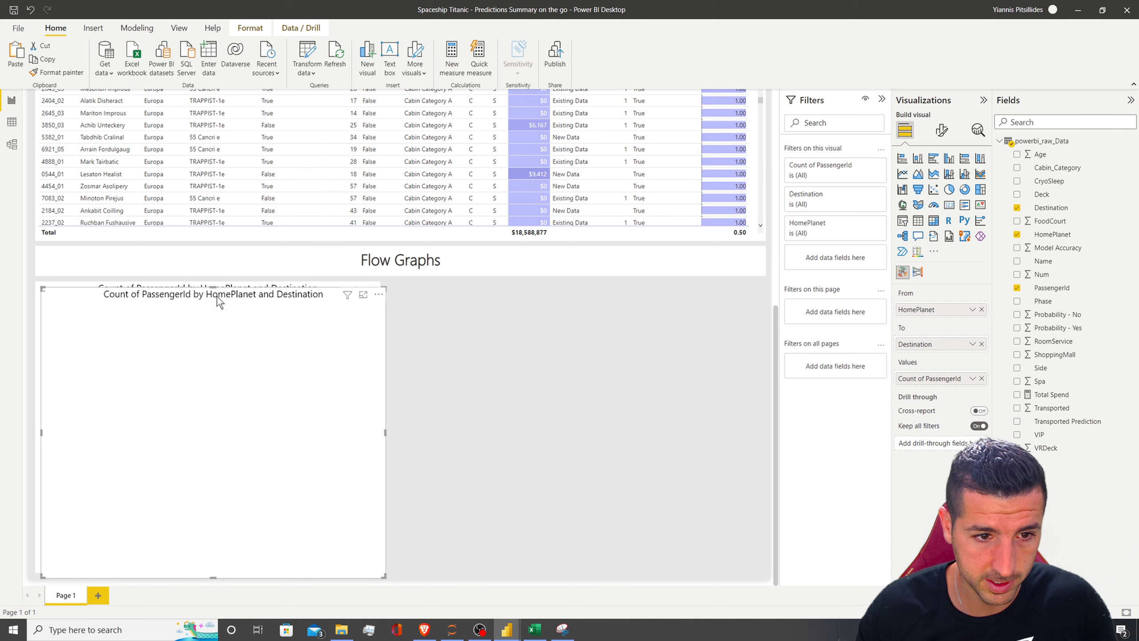
{"action": "left_click_drag", "start_coordinate": [217, 297], "coordinate": [597, 288]}
{"action": "mouse_move", "coordinate": [381, 404]}
{"action": "left_mouse_down"}
{"action": "mouse_move", "coordinate": [383, 424]}
{"action": "mouse_move", "coordinate": [398, 410]}
{"action": "left_mouse_up"}
{"action": "left_click_drag", "start_coordinate": [462, 293], "coordinate": [446, 293]}
{"action": "left_click_drag", "start_coordinate": [750, 426], "coordinate": [764, 411]}
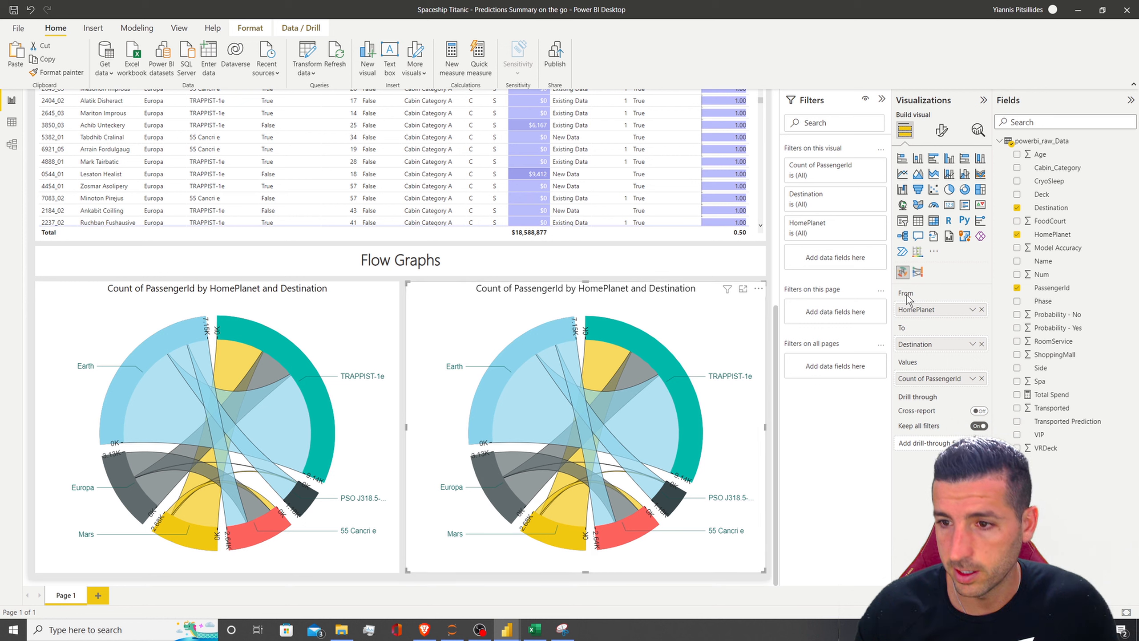
Step: Convert the right-hand Chord copy into a Sankey Chart and deselect it
{"action": "left_click", "coordinate": [918, 272]}
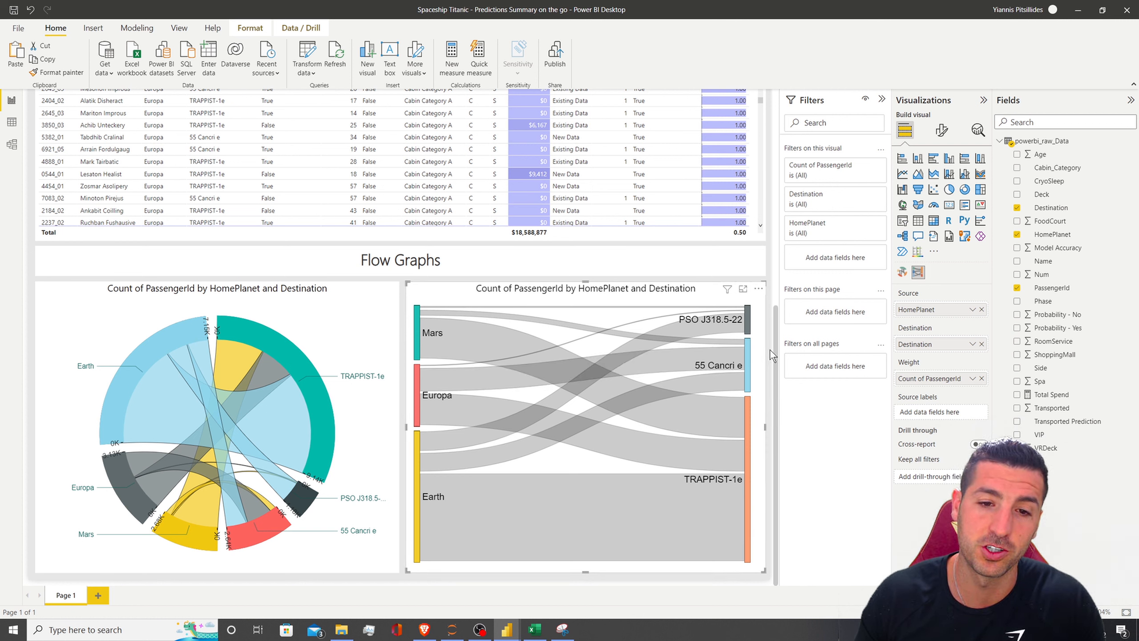
{"action": "left_click", "coordinate": [404, 384]}
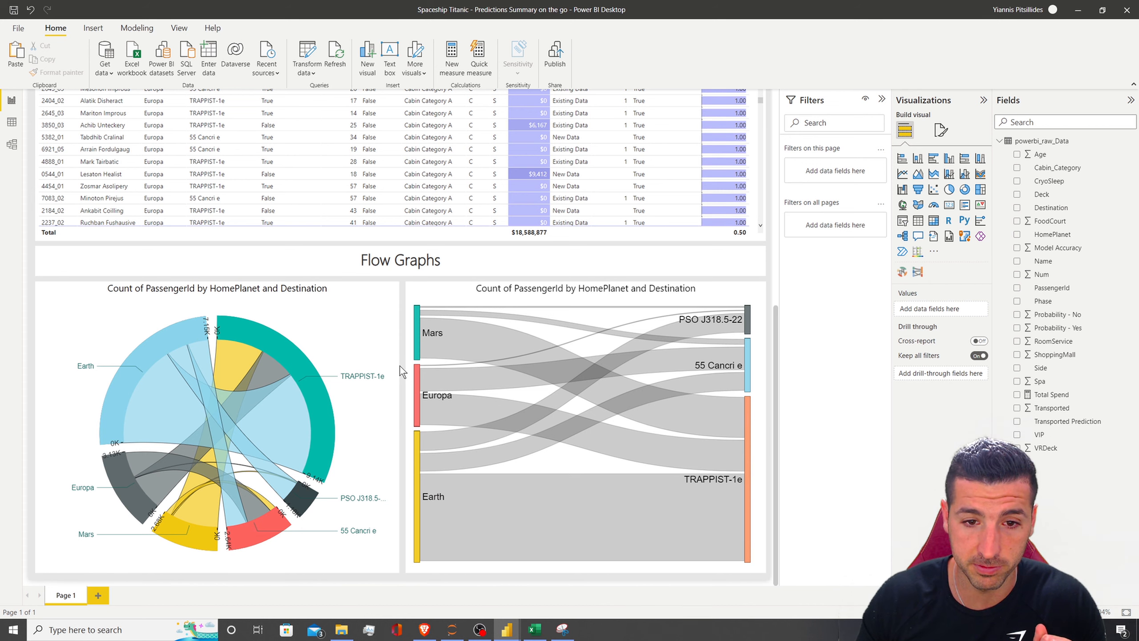
Step: Set the minimum of the Predicted Probability - Yes slicer to 0.80 and review the filtered charts, passenger table and flow graphs
{"action": "scroll", "coordinate": [400, 344], "scroll_direction": "up", "scroll_amount": 10}
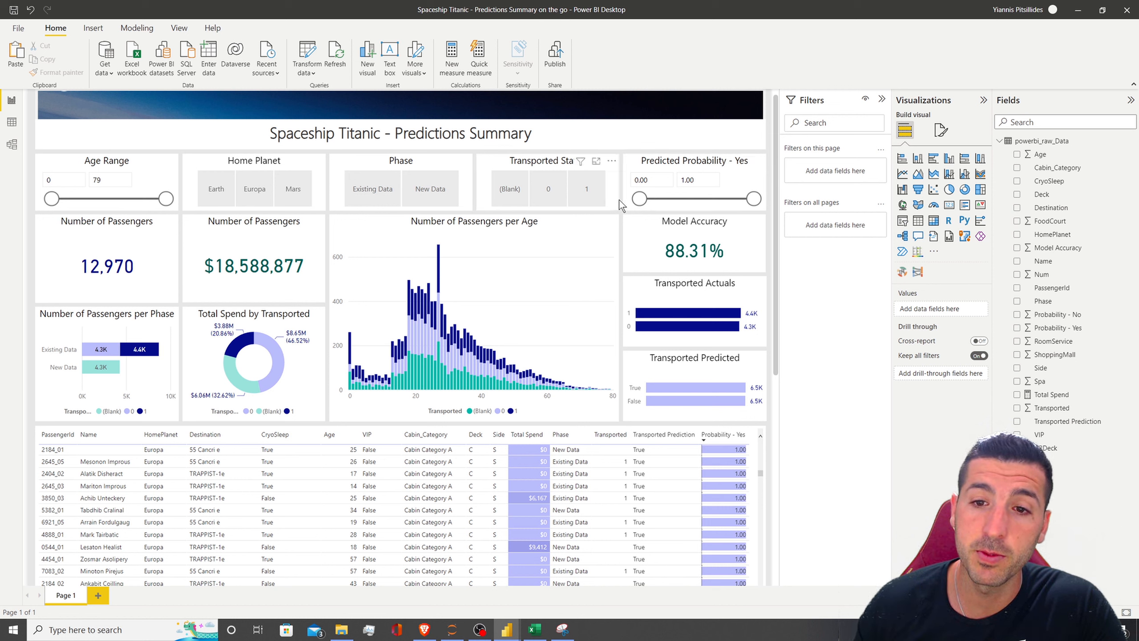
{"action": "left_click_drag", "start_coordinate": [640, 199], "coordinate": [727, 204]}
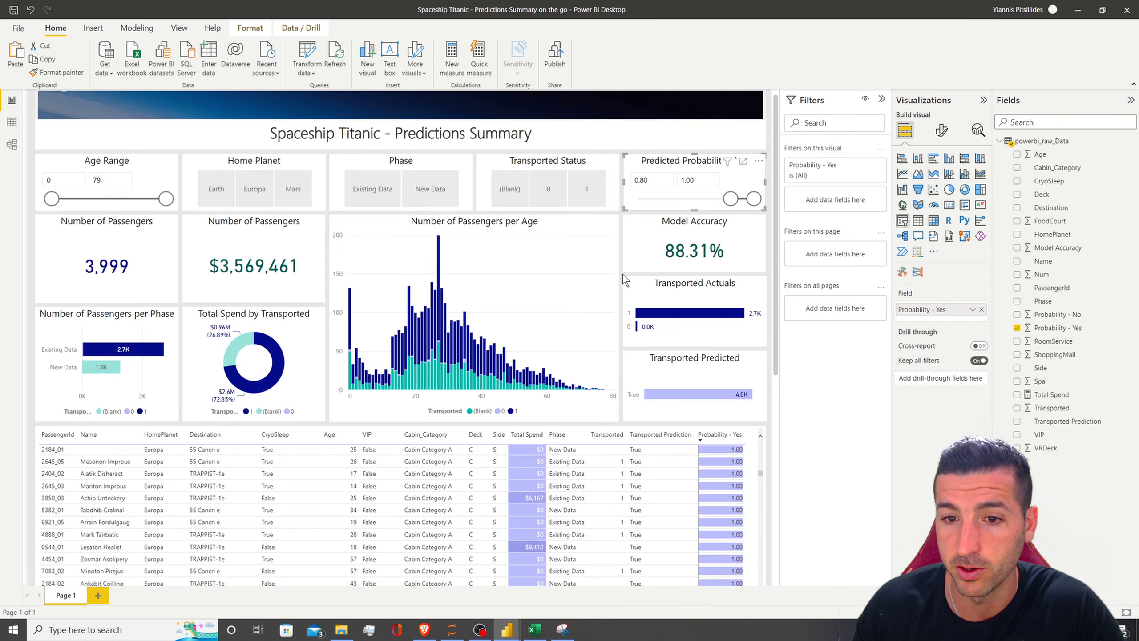
{"action": "scroll", "coordinate": [623, 274], "scroll_direction": "down", "scroll_amount": 2}
{"action": "scroll", "coordinate": [623, 274], "scroll_direction": "down", "scroll_amount": 5}
{"action": "scroll", "coordinate": [622, 272], "scroll_direction": "up", "scroll_amount": 8}
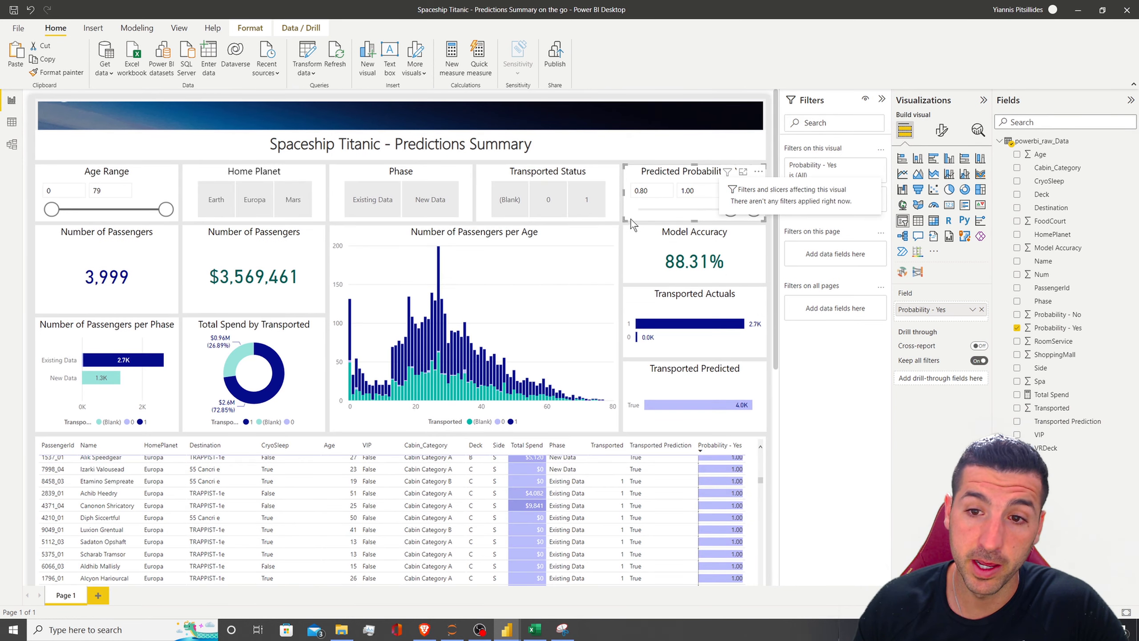
{"action": "scroll", "coordinate": [622, 230], "scroll_direction": "down", "scroll_amount": 4}
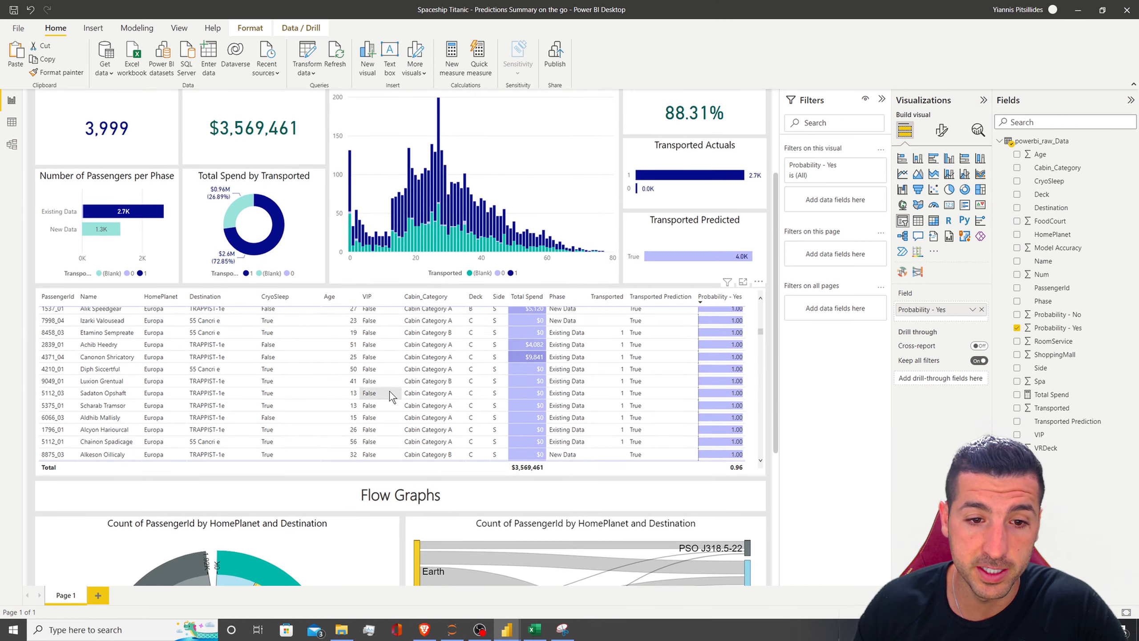
Step: Review the filtered passenger table, then set the Predicted Probability slicer's minimum back to 0.00 and check the whole report including the flow graphs
{"action": "scroll", "coordinate": [329, 396], "scroll_direction": "up", "scroll_amount": 2}
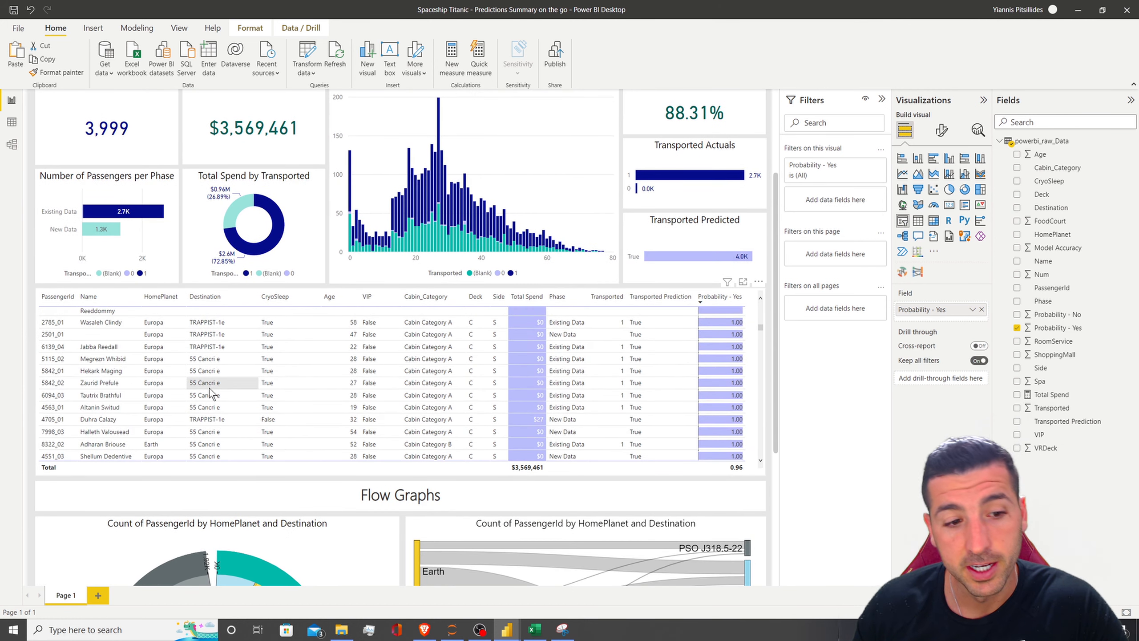
{"action": "scroll", "coordinate": [202, 397], "scroll_direction": "up", "scroll_amount": 1}
{"action": "scroll", "coordinate": [111, 354], "scroll_direction": "up", "scroll_amount": 1}
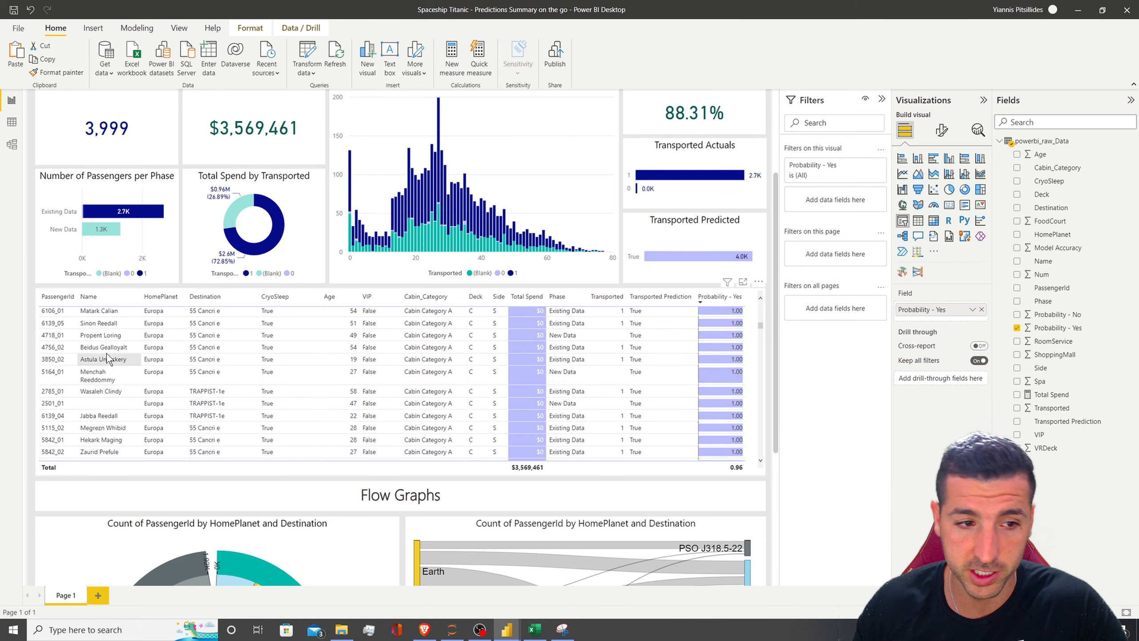
{"action": "scroll", "coordinate": [413, 474], "scroll_direction": "up", "scroll_amount": 2}
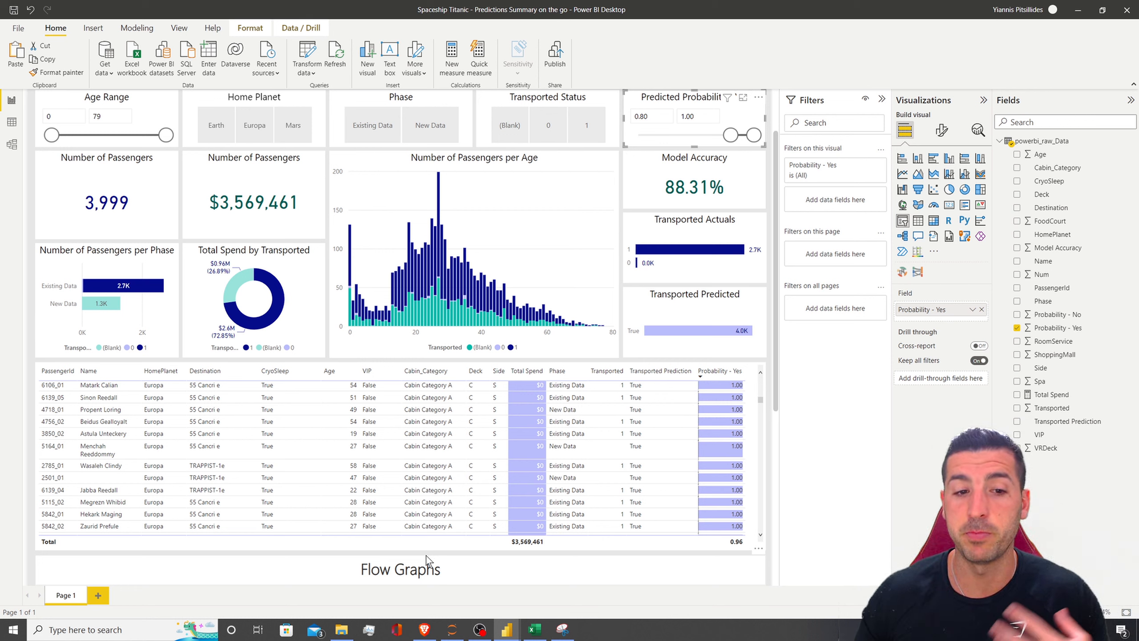
{"action": "left_click", "coordinate": [426, 555]}
{"action": "scroll", "coordinate": [426, 555], "scroll_direction": "up", "scroll_amount": 2}
{"action": "left_click_drag", "start_coordinate": [730, 209], "coordinate": [636, 213]}
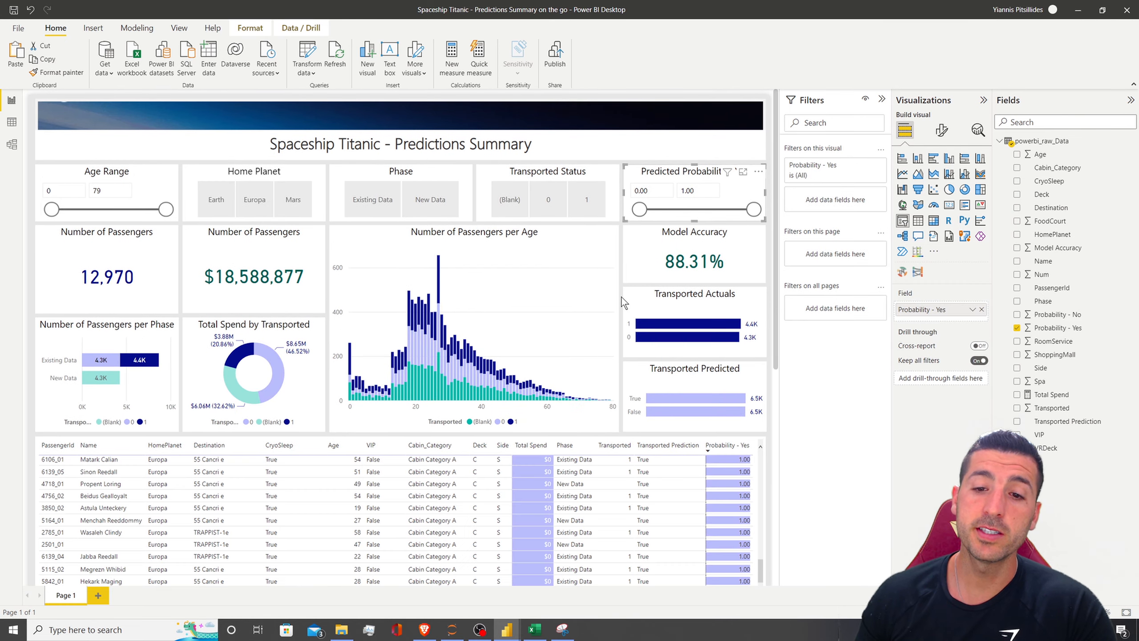
{"action": "scroll", "coordinate": [621, 297], "scroll_direction": "down", "scroll_amount": 8}
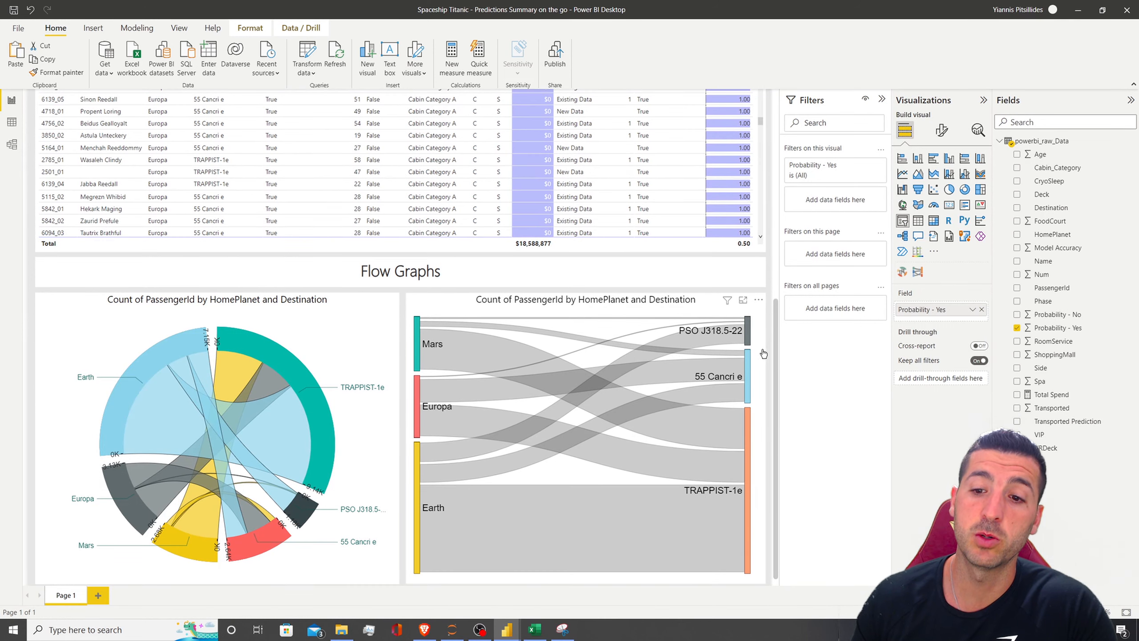
{"action": "scroll", "coordinate": [773, 355], "scroll_direction": "up", "scroll_amount": 3}
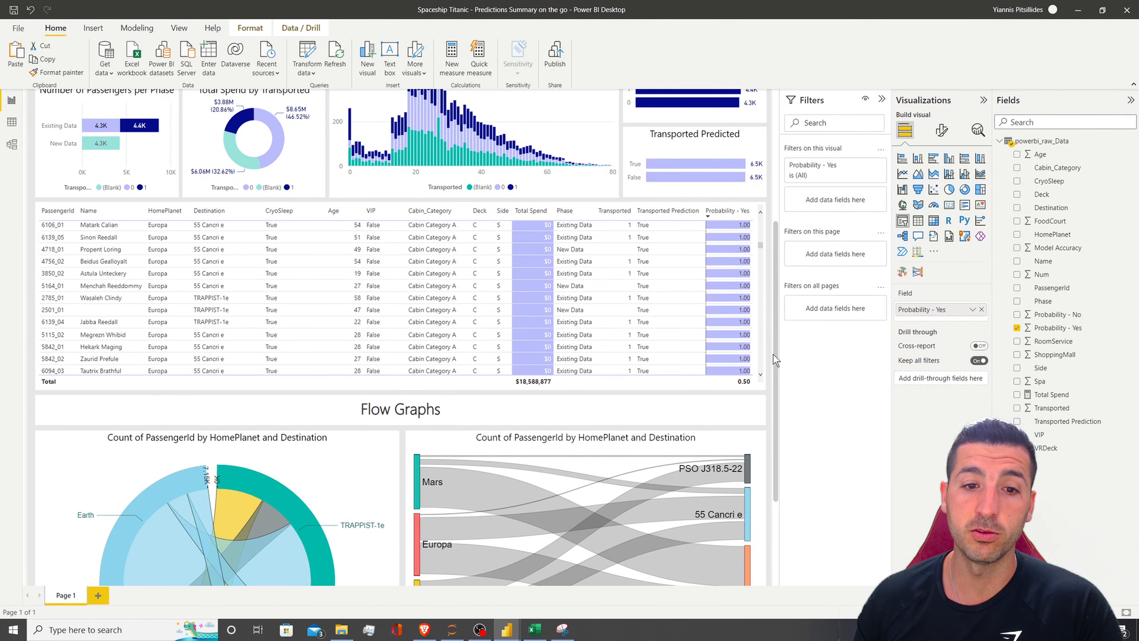
{"action": "scroll", "coordinate": [773, 355], "scroll_direction": "up", "scroll_amount": 5}
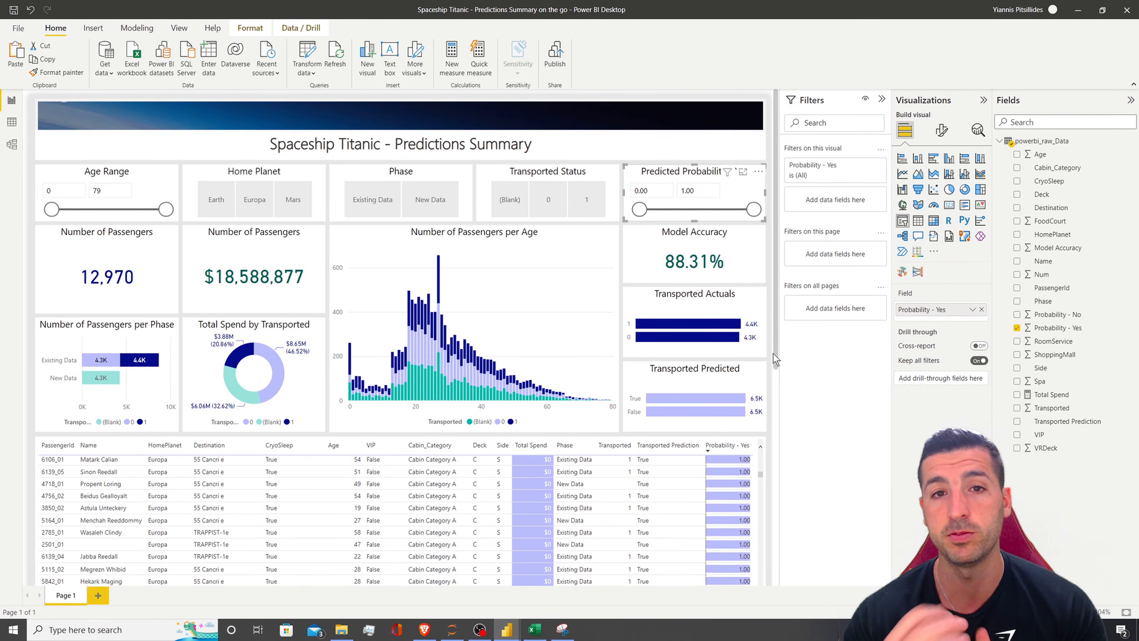